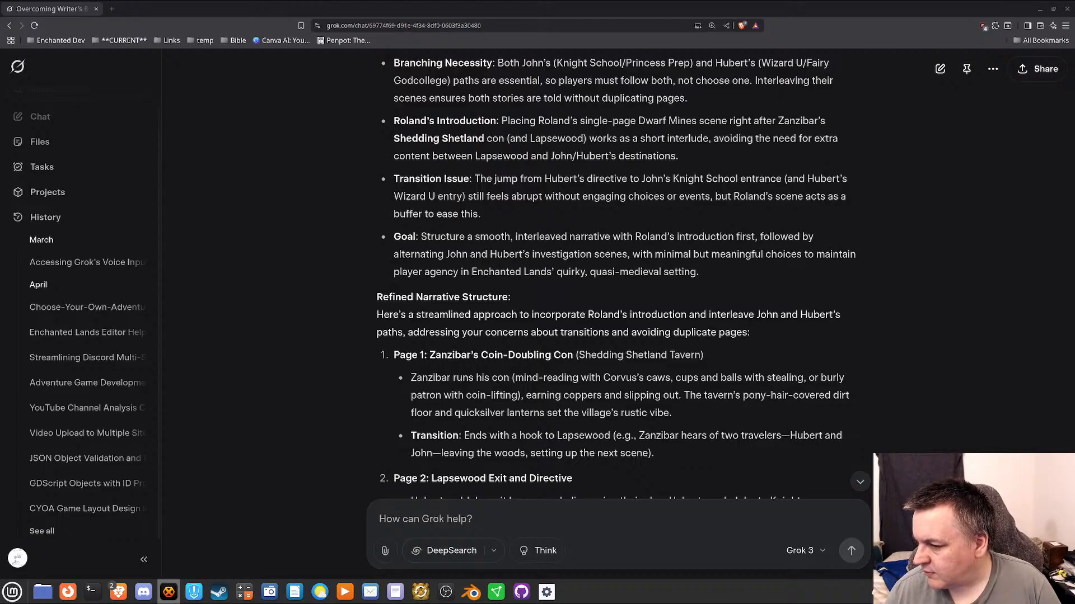
pyautogui.hotkey('alt', 'Tab')
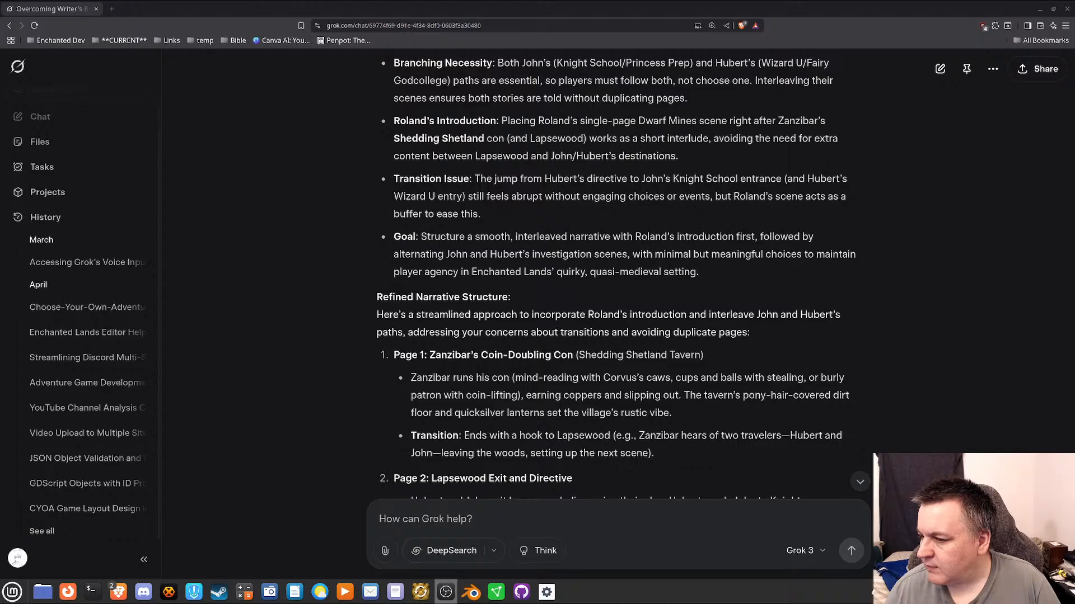
pyautogui.hotkey('alt', 'Tab')
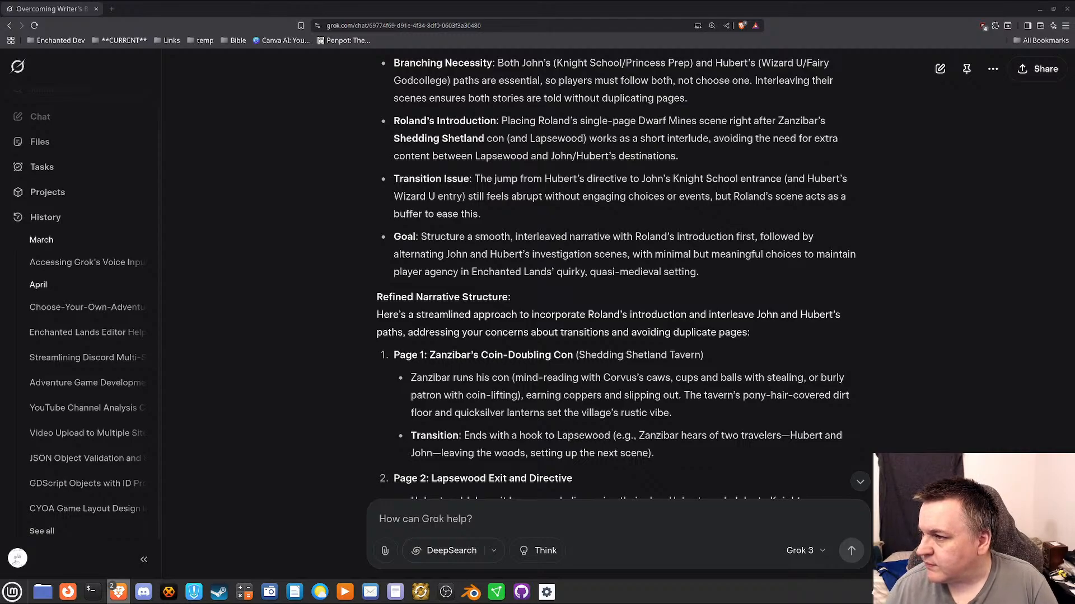
pyautogui.hotkey('alt', 'Tab')
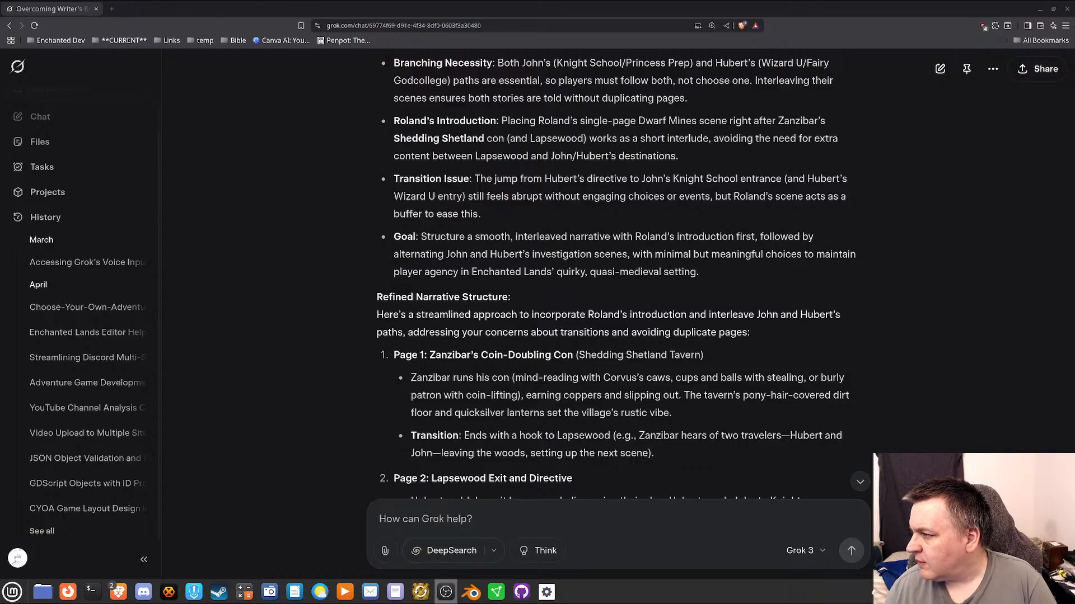
pyautogui.hotkey('alt', 'Tab')
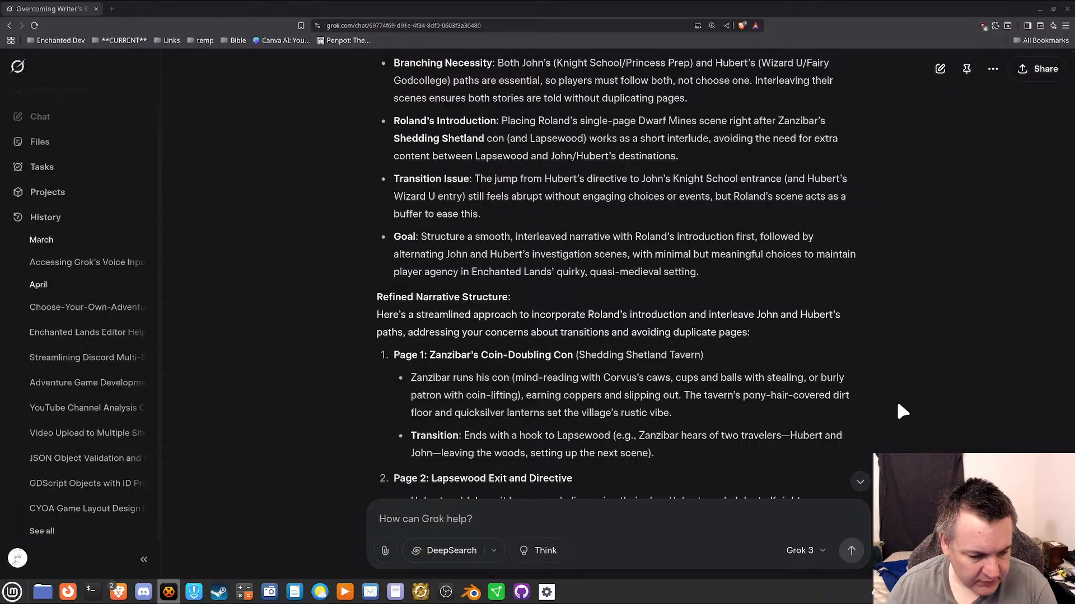
# Read Grok's summary of the updated problem and its refined page-by-page narrative structure.
pyautogui.scroll(6, 859, 382)
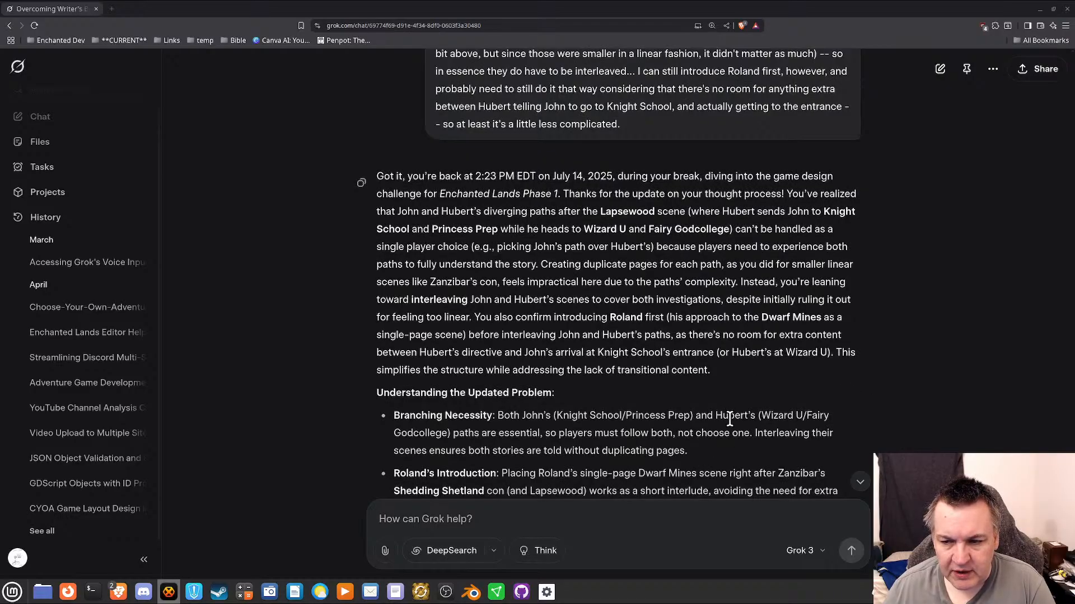
pyautogui.scroll(-1, 729, 420)
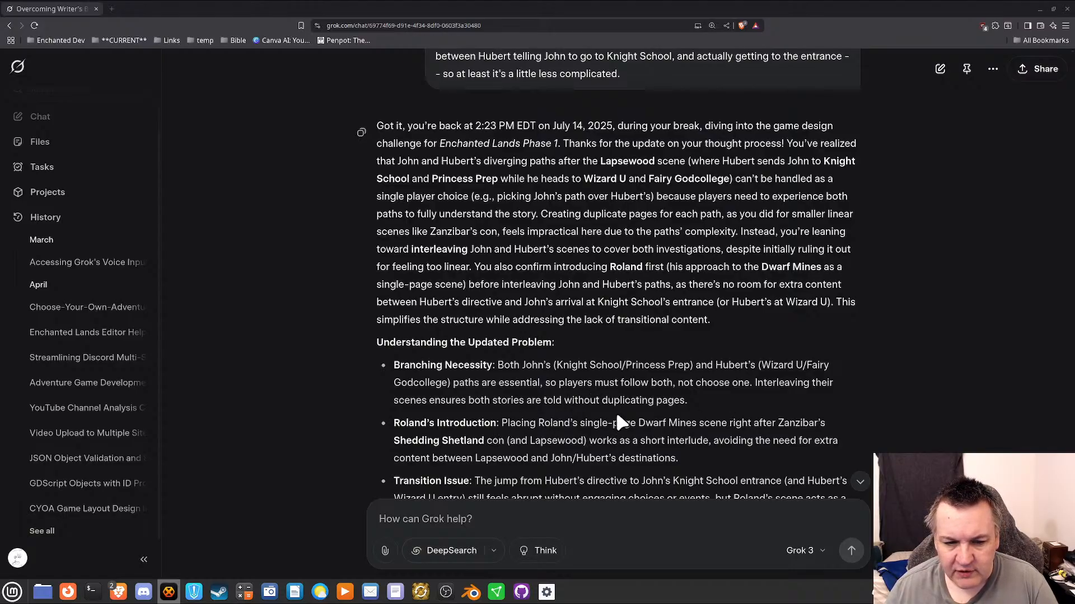
pyautogui.scroll(-3, 617, 419)
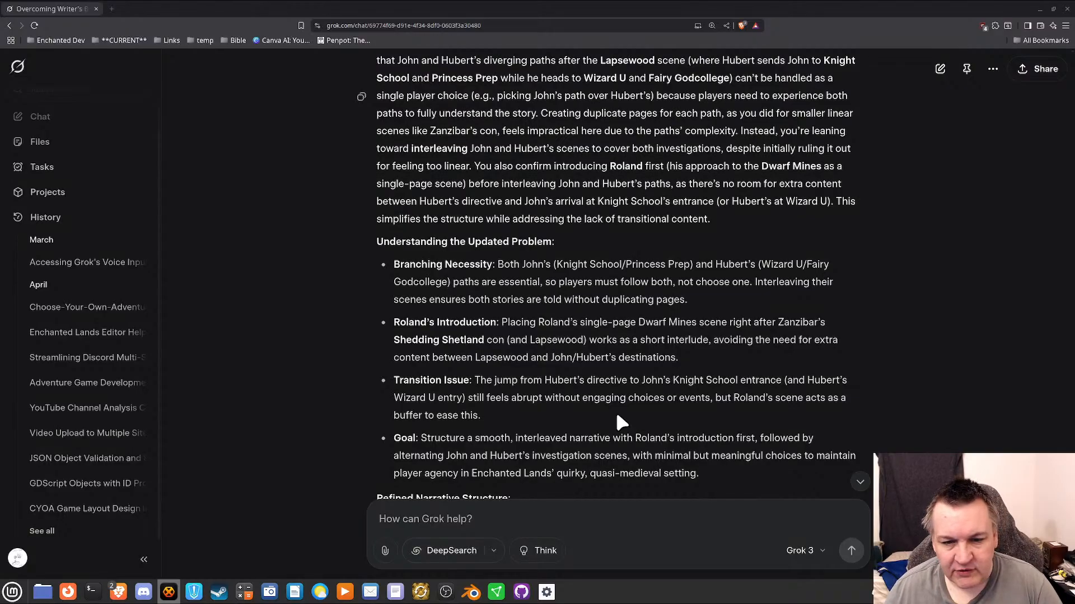
pyautogui.scroll(-3, 617, 417)
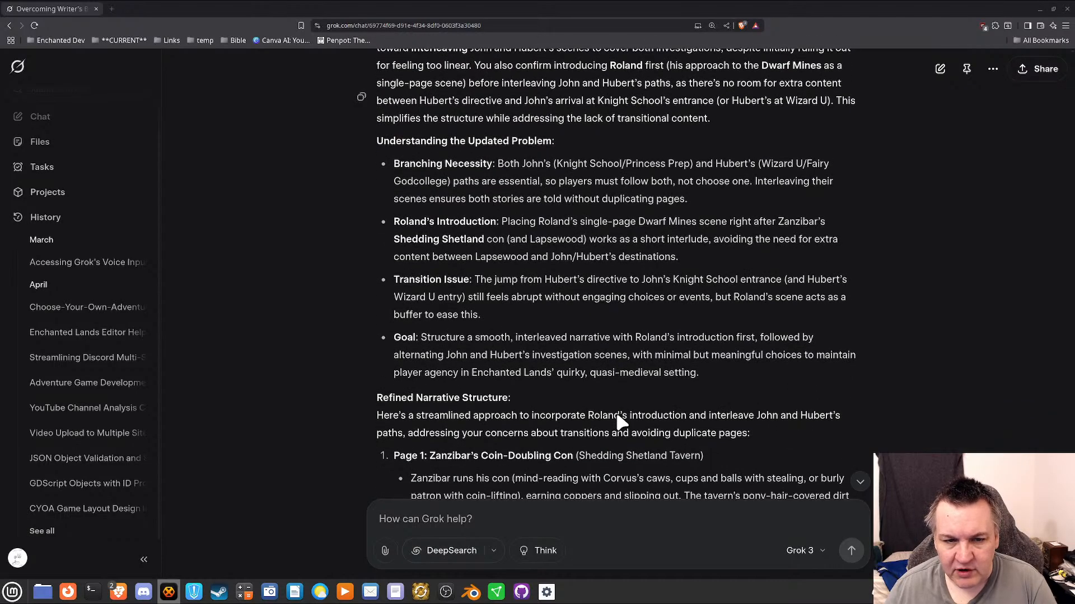
pyautogui.scroll(-2, 617, 419)
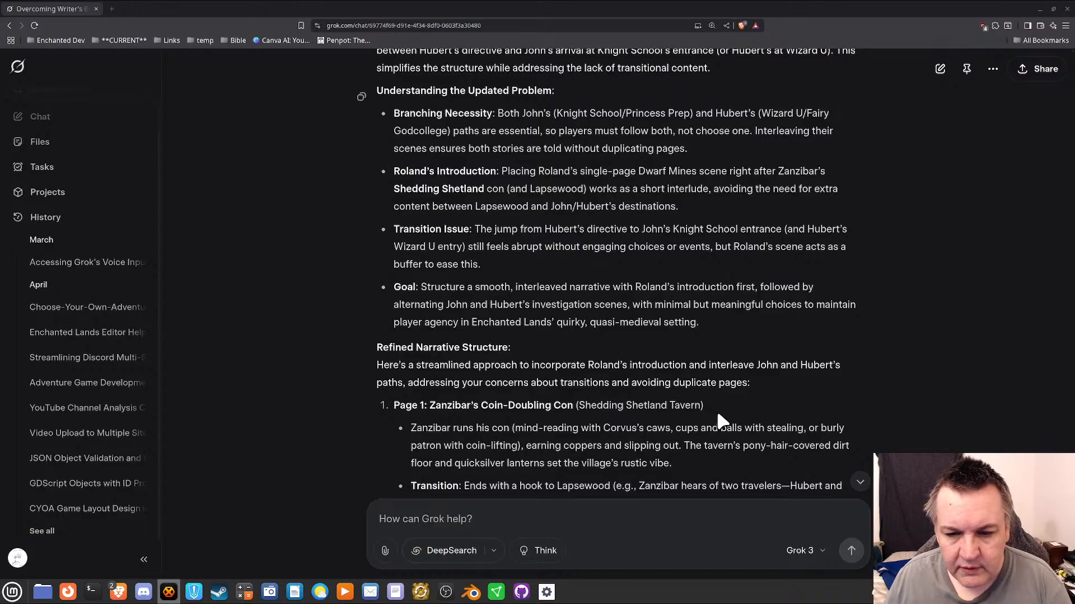
pyautogui.scroll(-4, 707, 423)
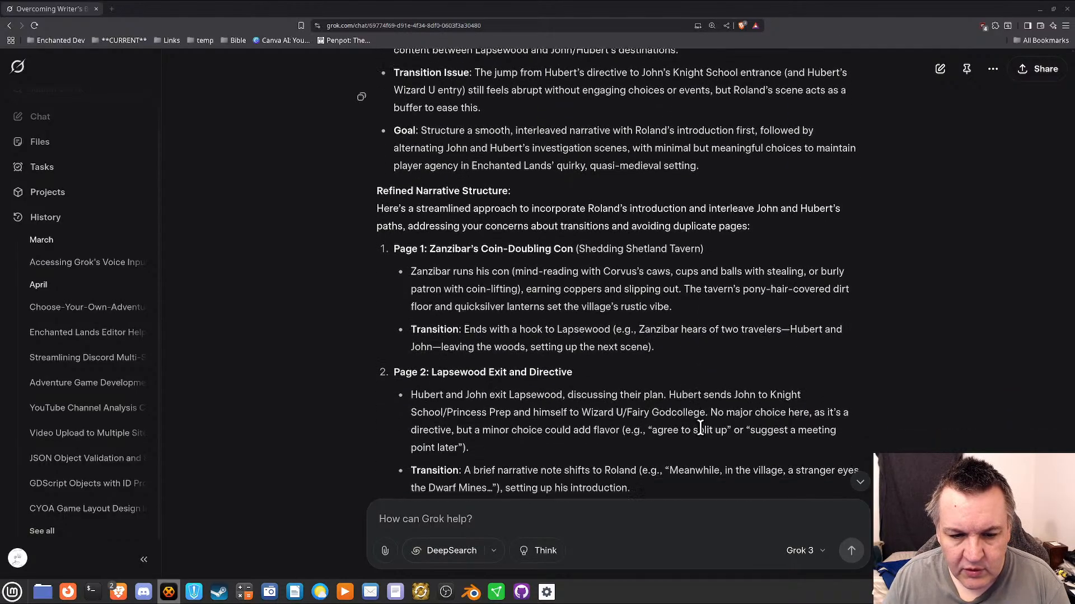
pyautogui.scroll(-1, 700, 428)
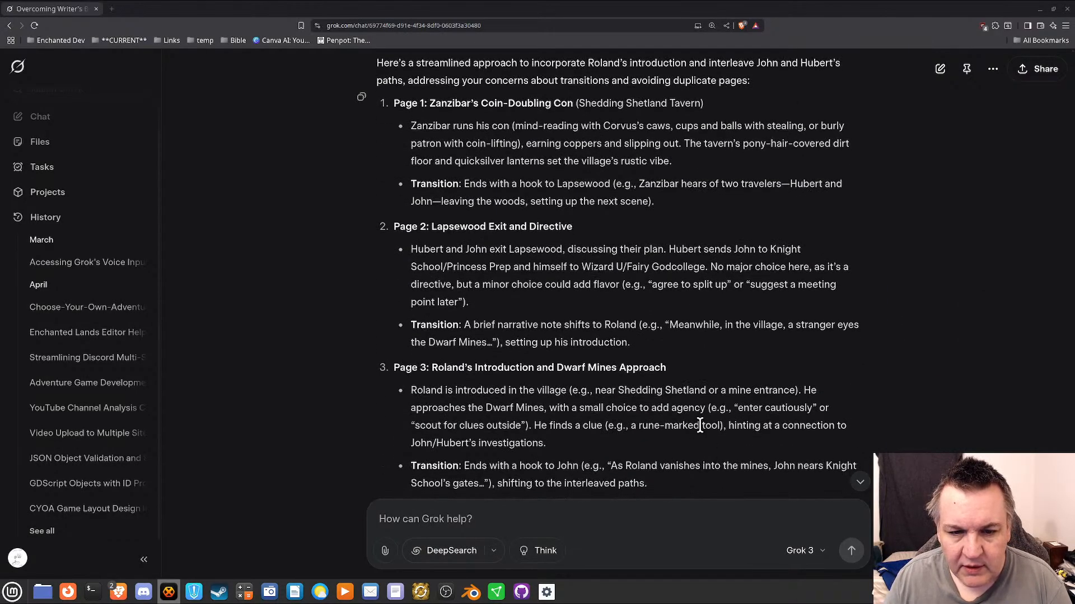
pyautogui.scroll(-2, 700, 427)
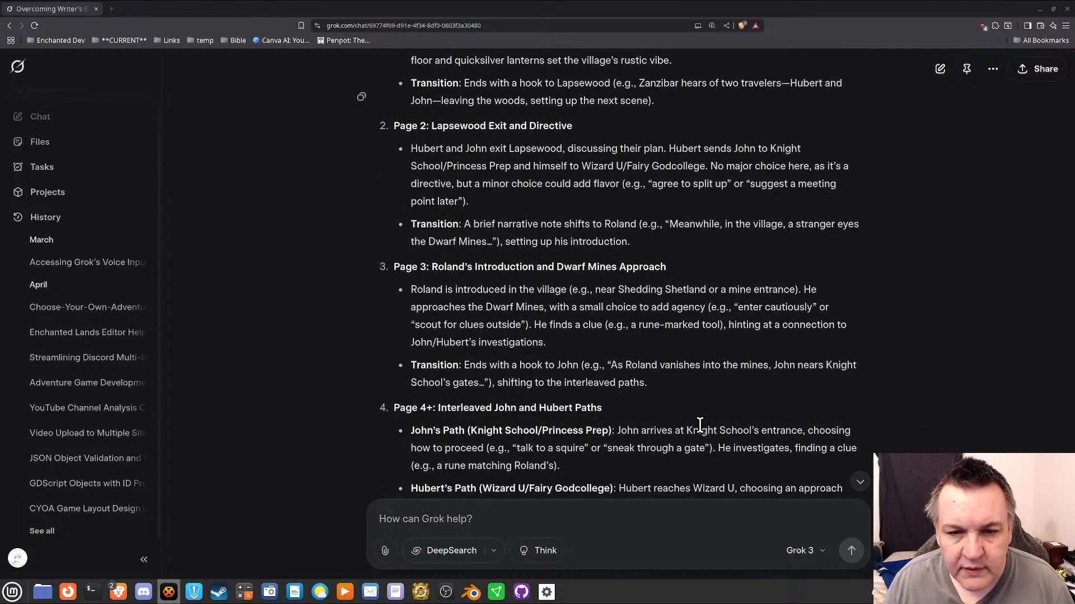
pyautogui.scroll(1, 701, 426)
pyautogui.scroll(-1, 700, 425)
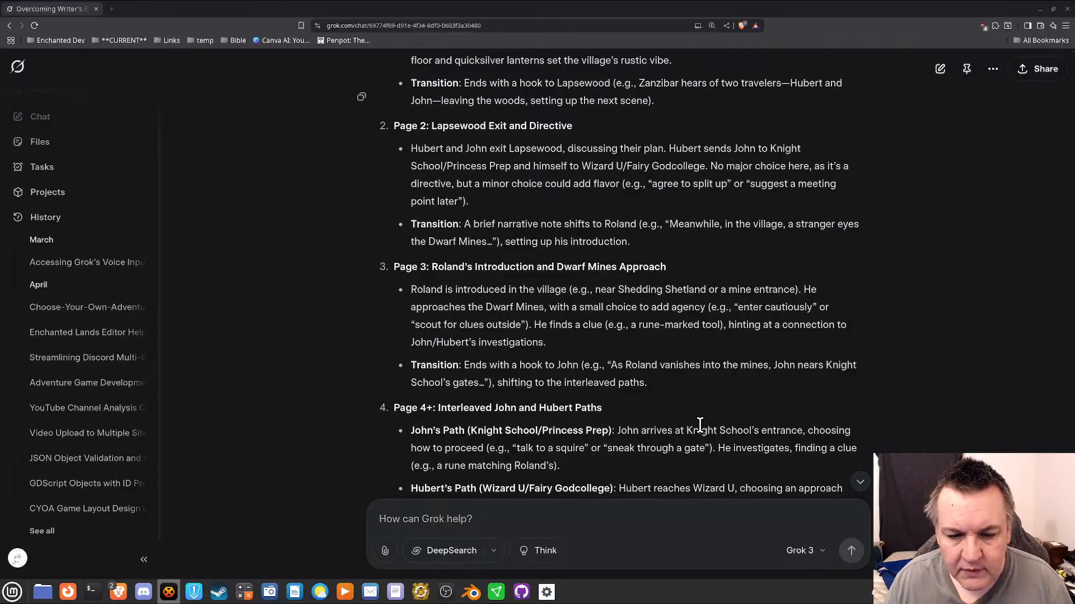
pyautogui.scroll(-3, 700, 426)
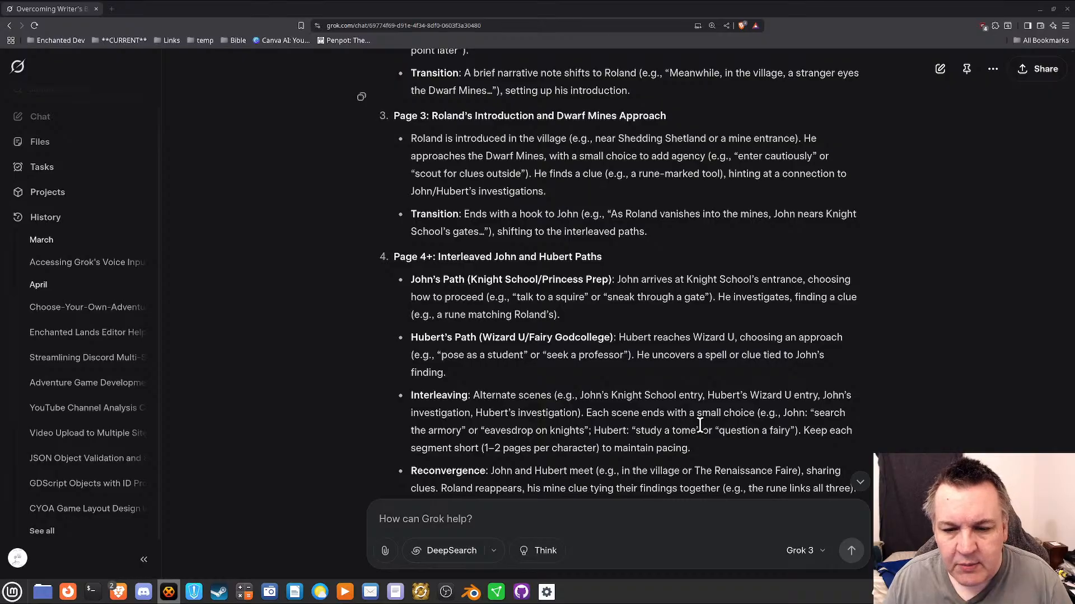
pyautogui.scroll(-3, 699, 425)
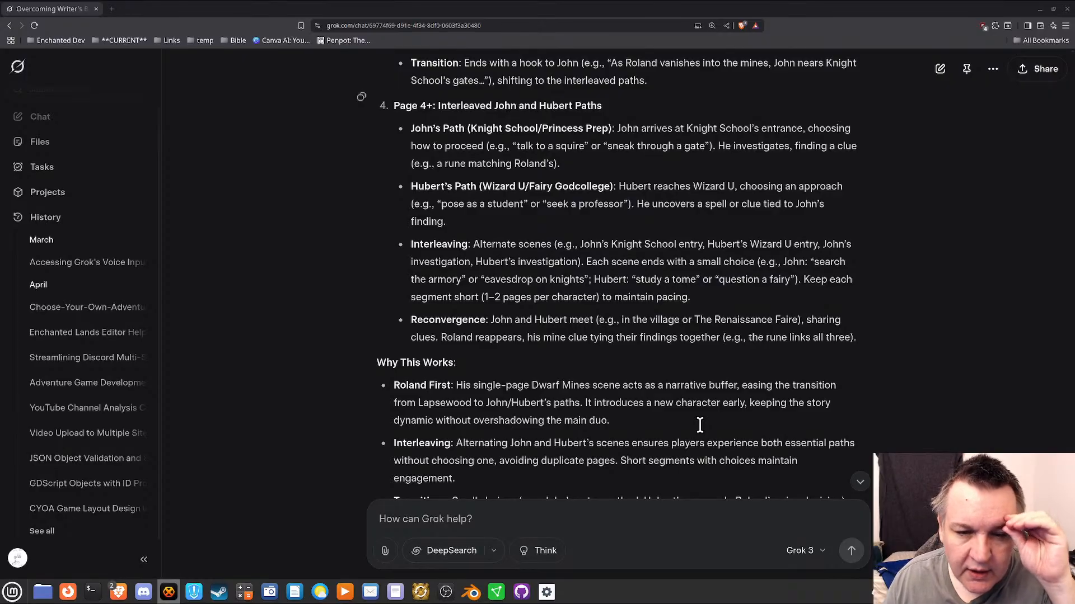
# Review the reasons for the structure, the example flow with choices, and the closing notes of Grok's answer.
pyautogui.scroll(-5, 700, 425)
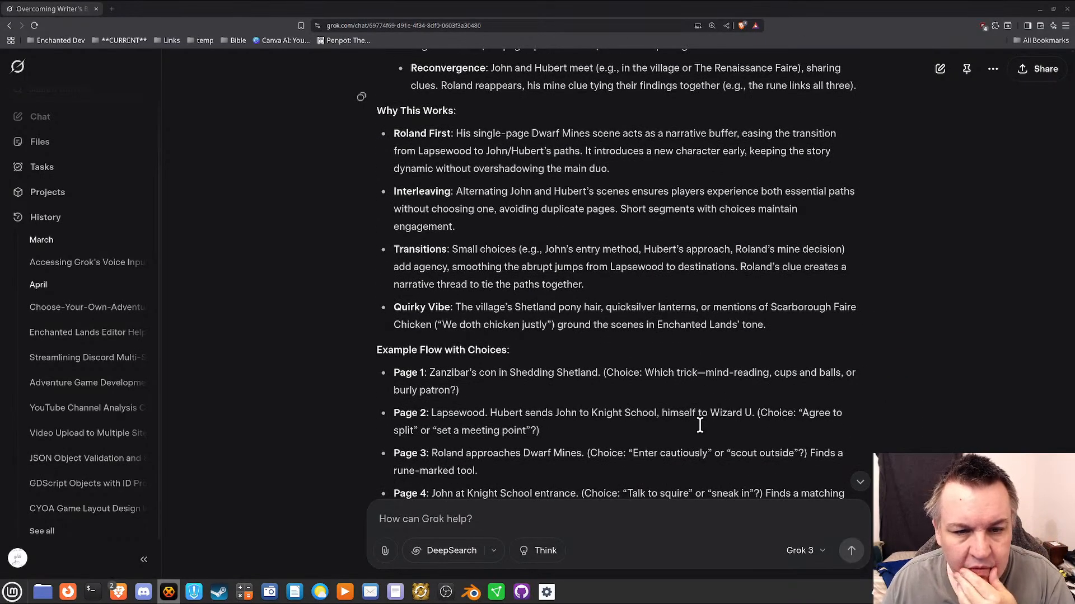
pyautogui.scroll(6, 700, 425)
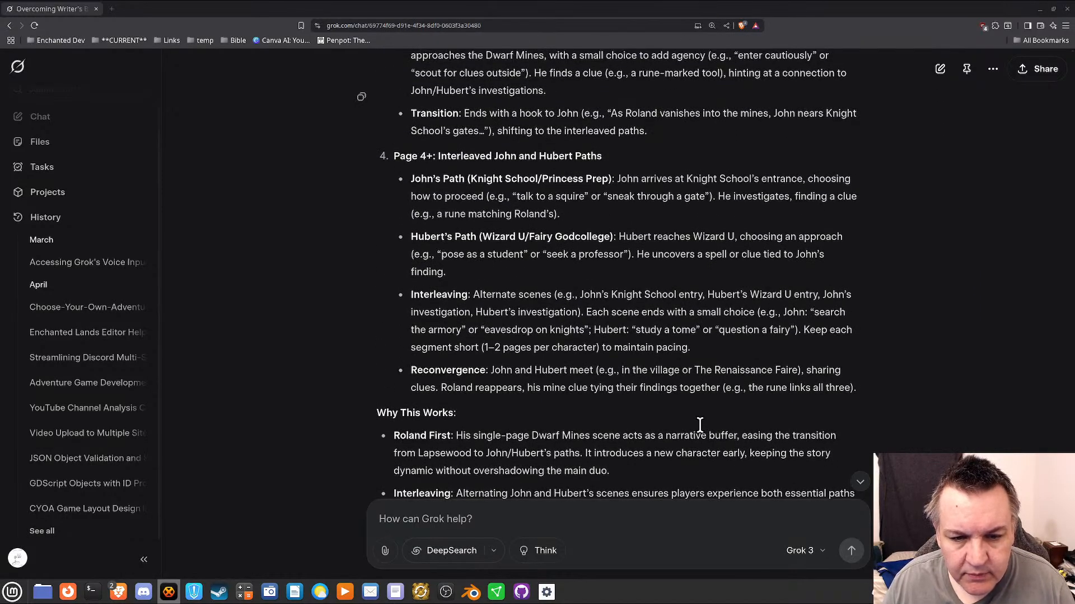
pyautogui.scroll(-6, 699, 425)
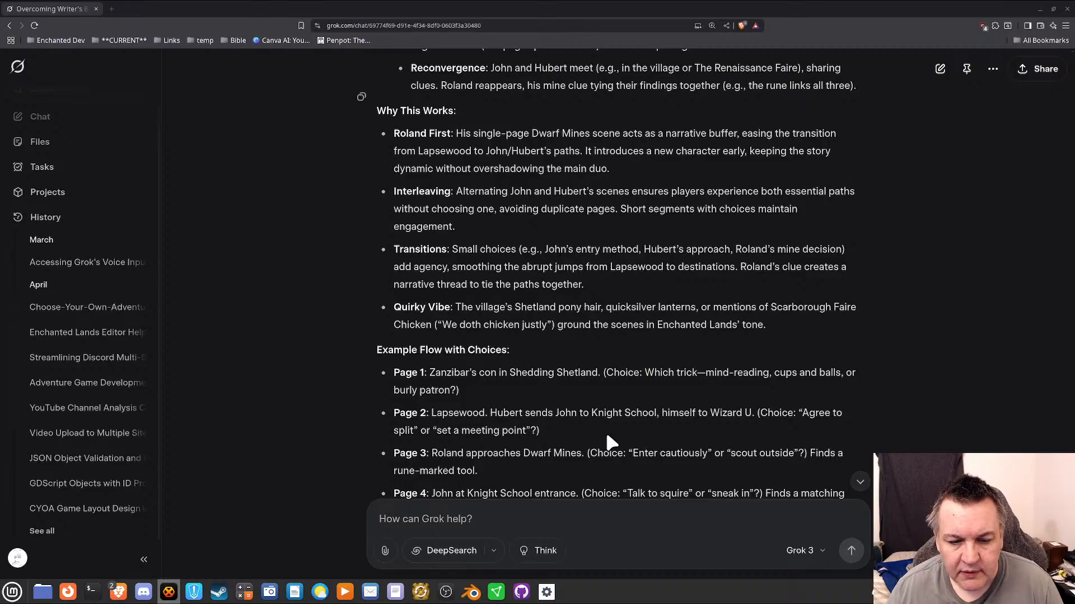
pyautogui.scroll(-5, 610, 442)
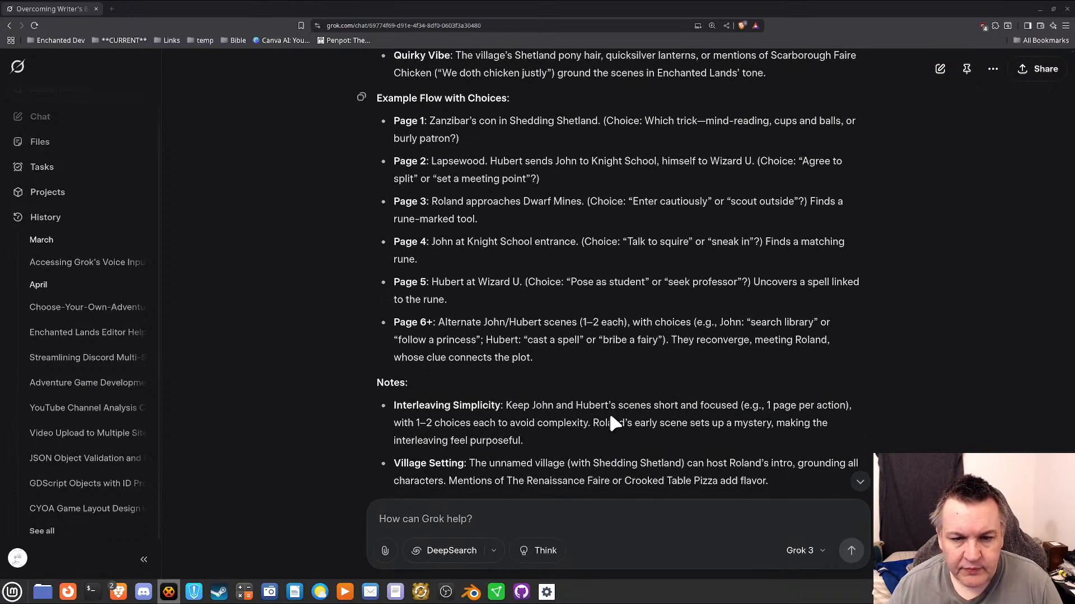
pyautogui.scroll(-2, 610, 417)
pyautogui.scroll(2, 610, 414)
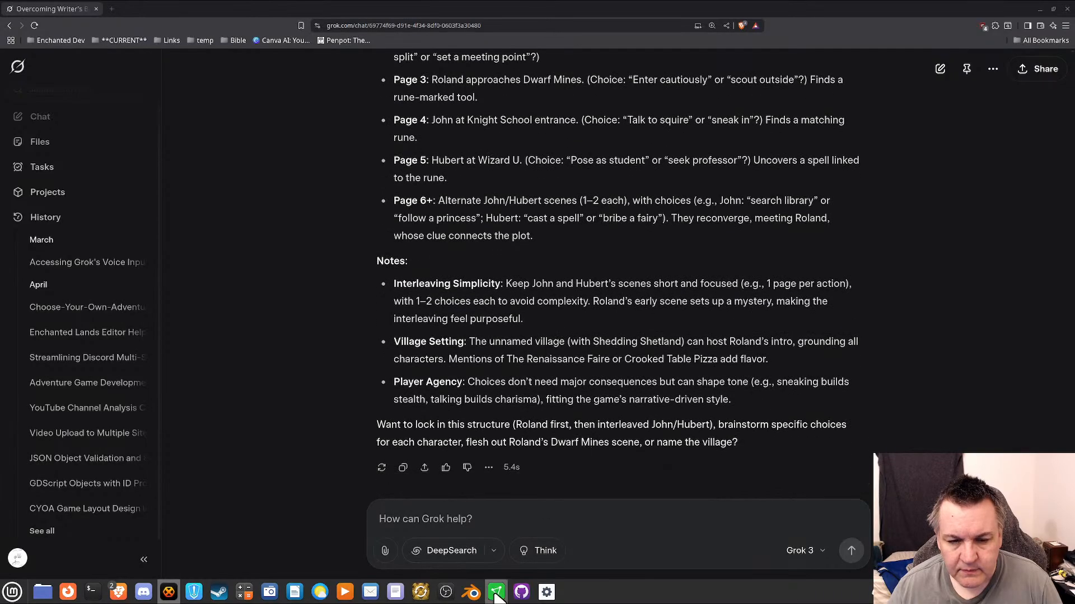
# Start a reply to Grok with "Well, the story is already laid out".
pyautogui.click(495, 524)
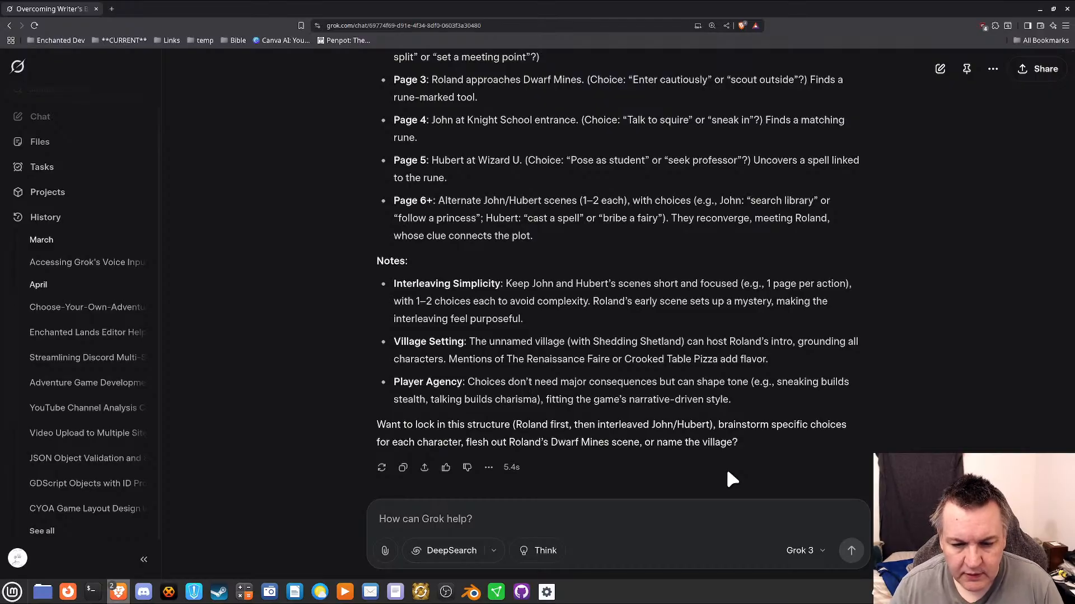
pyautogui.write('Well, the ')
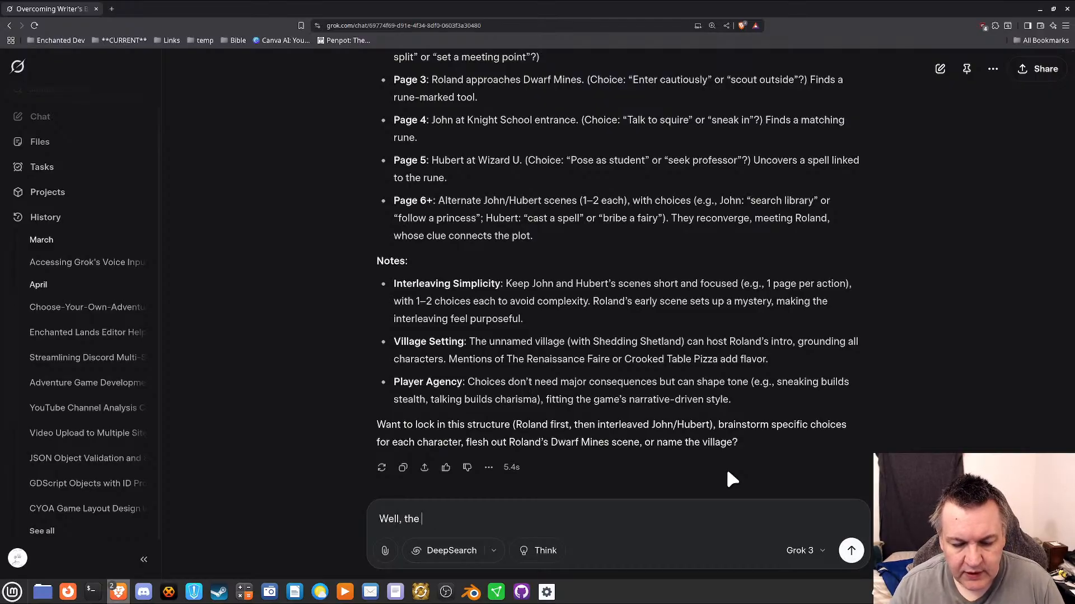
pyautogui.write('story is al')
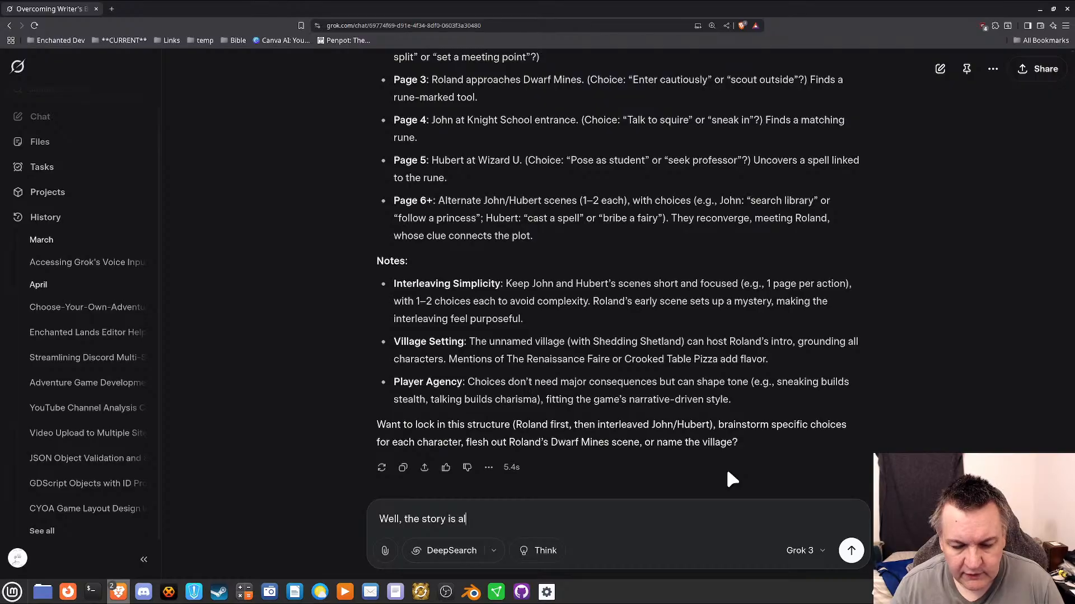
pyautogui.write('reayd l')
pyautogui.press('BackSpace')
pyautogui.press('BackSpace')
pyautogui.press('BackSpace')
pyautogui.press('BackSpace')
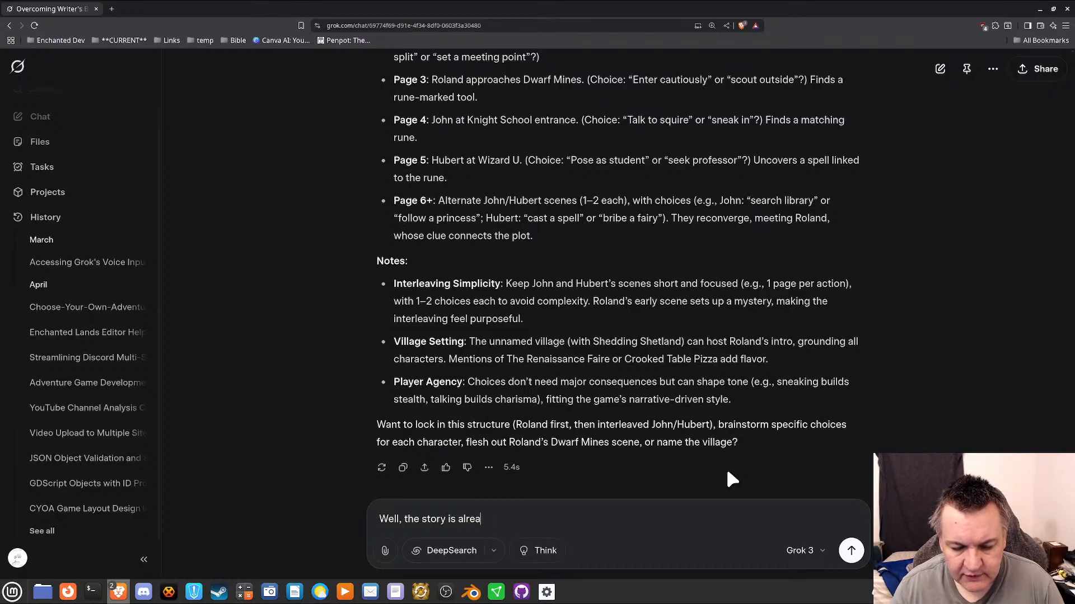
pyautogui.write('dy laid out ')
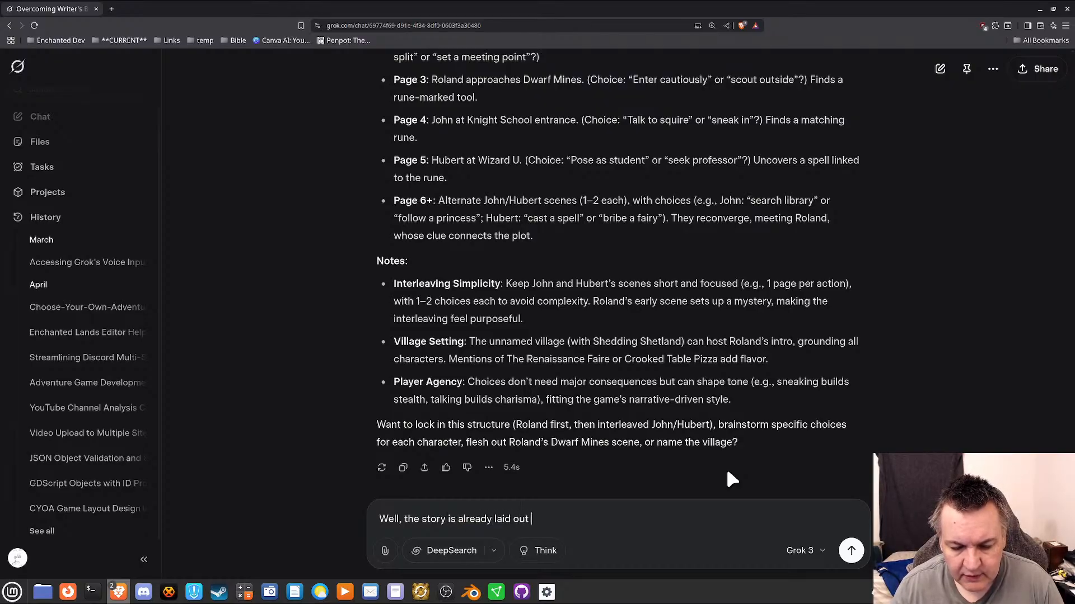
# Continue the reply with "like it needs to be with the interleaving like it".
pyautogui.write('like i tneeds')
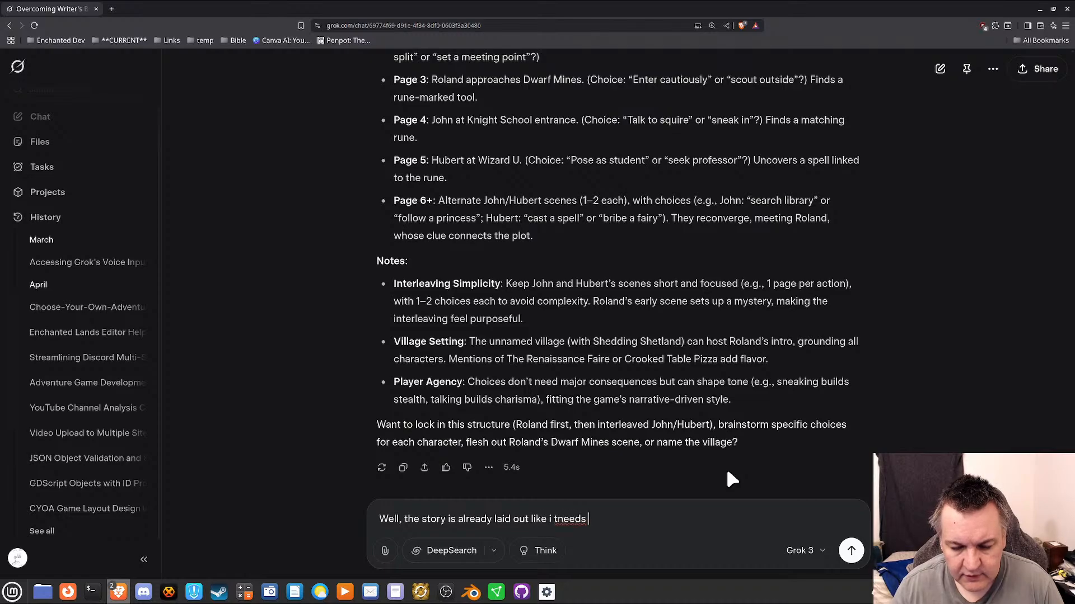
pyautogui.press('BackSpace')
pyautogui.press('BackSpace')
pyautogui.press('BackSpace')
pyautogui.press('BackSpace')
pyautogui.press('BackSpace')
pyautogui.press('BackSpace')
pyautogui.press('BackSpace')
pyautogui.press('BackSpace')
pyautogui.write('it ne')
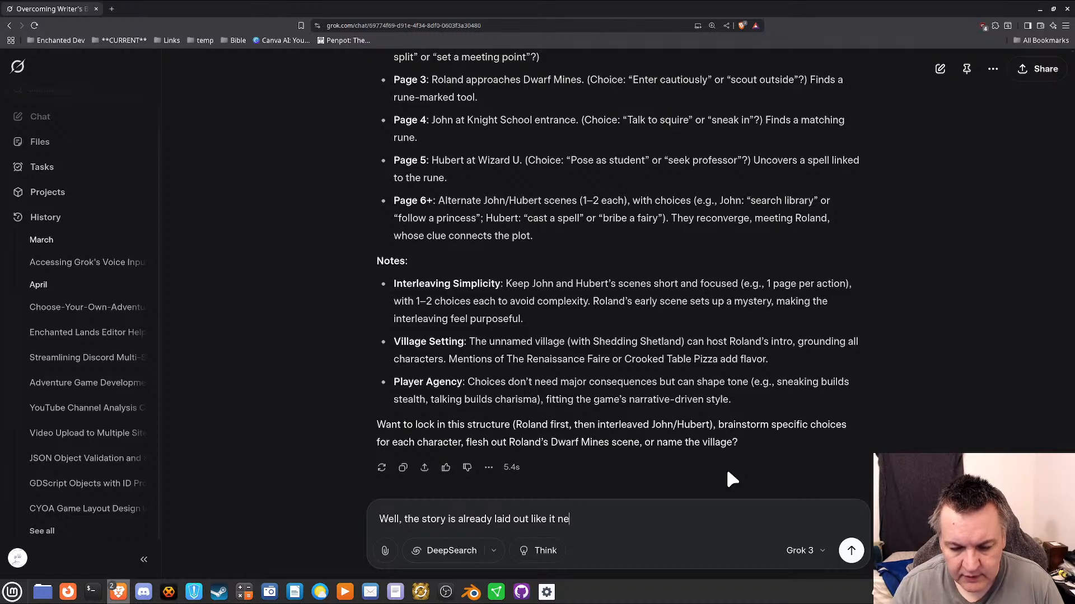
pyautogui.write('eds to be with t')
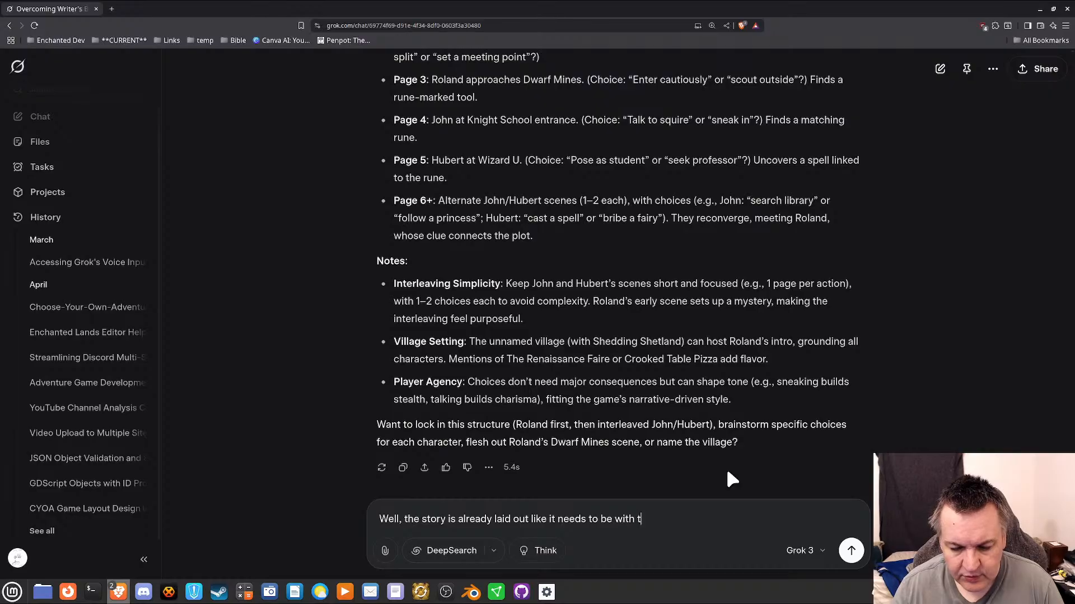
pyautogui.write('he interleaving li')
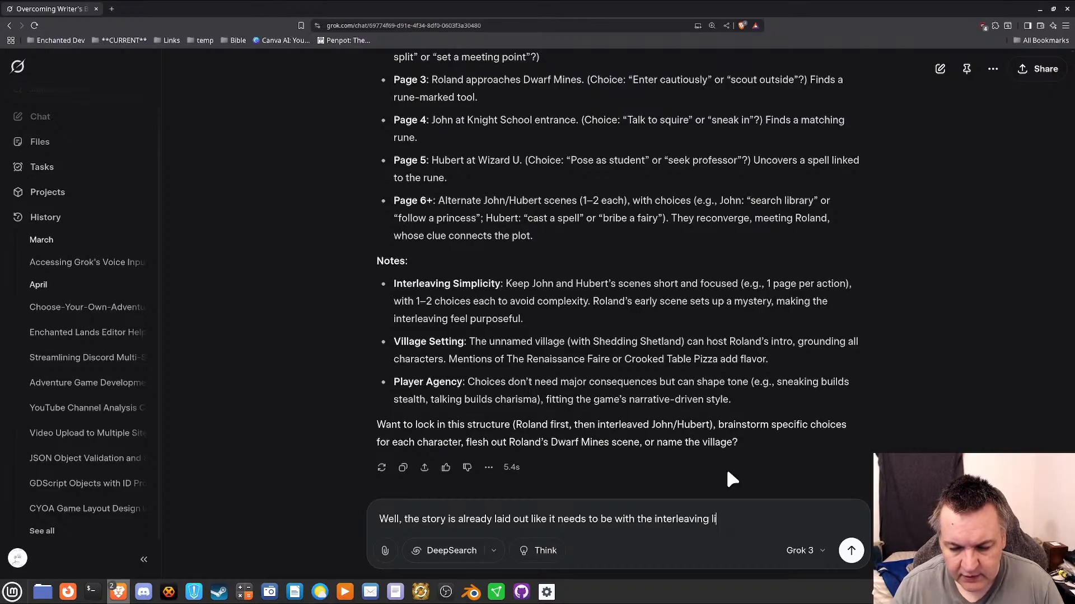
pyautogui.write('ke it is')
pyautogui.press('BackSpace')
pyautogui.press('BackSpace')
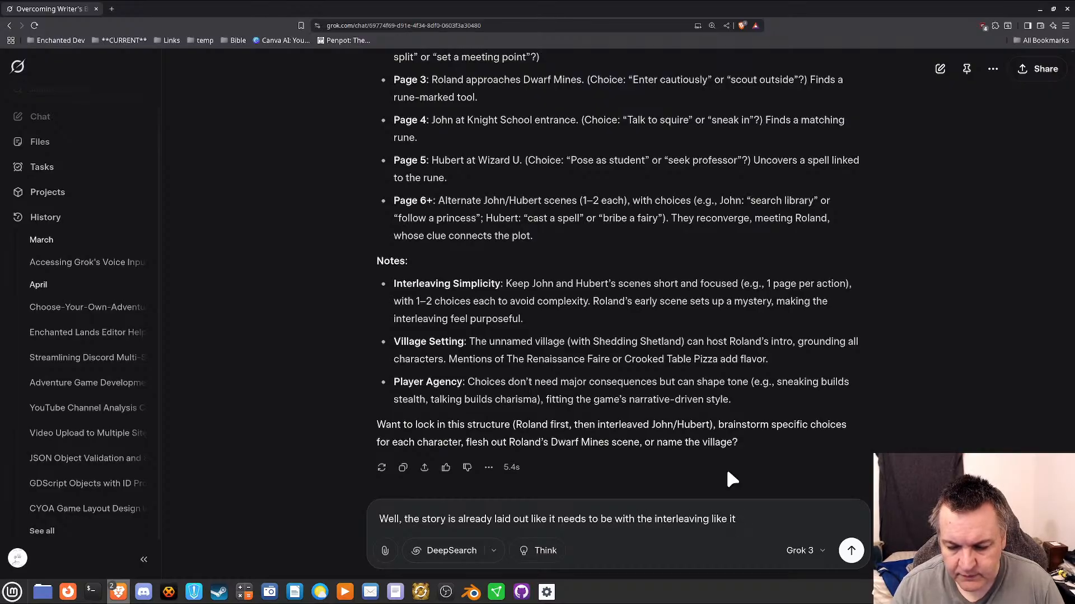
# Continue the reply with "is, however, I might have to rearrange a few pages,".
pyautogui.write('is, however, I')
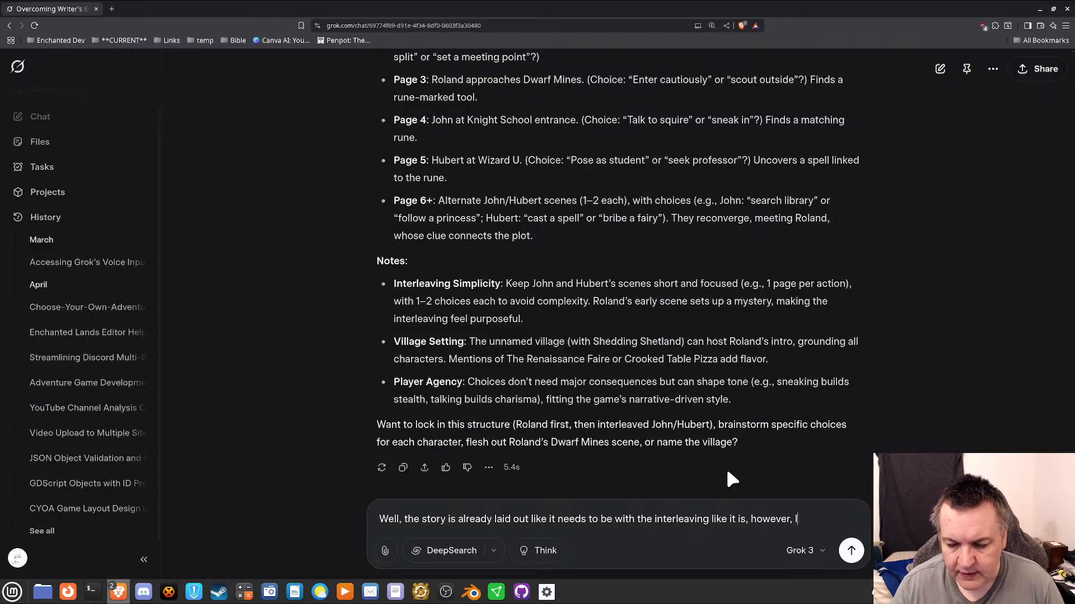
pyautogui.write(' might have to')
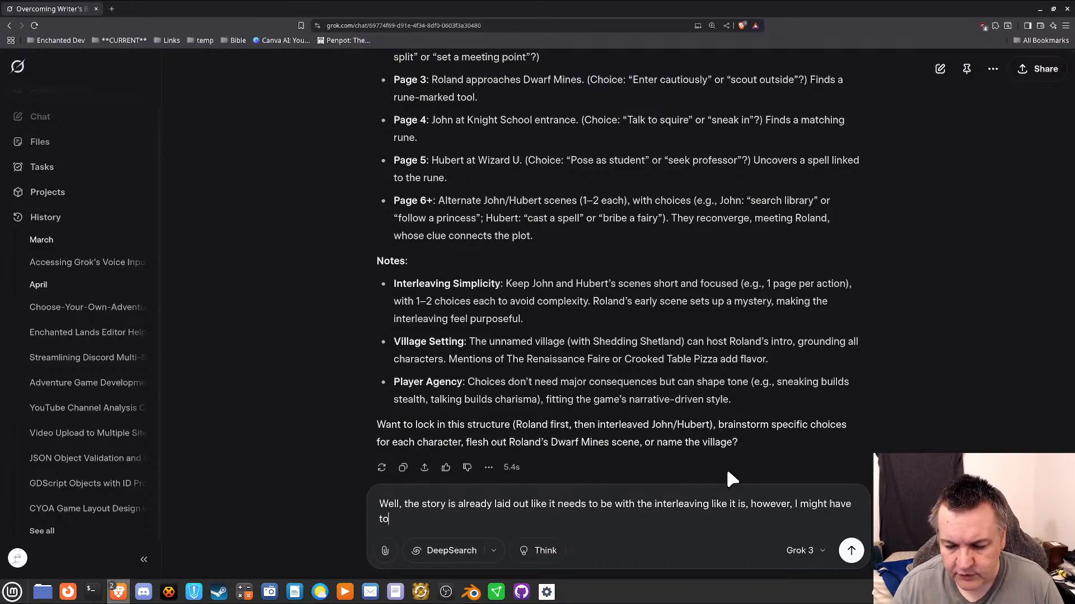
pyautogui.write(' rearrange a few ')
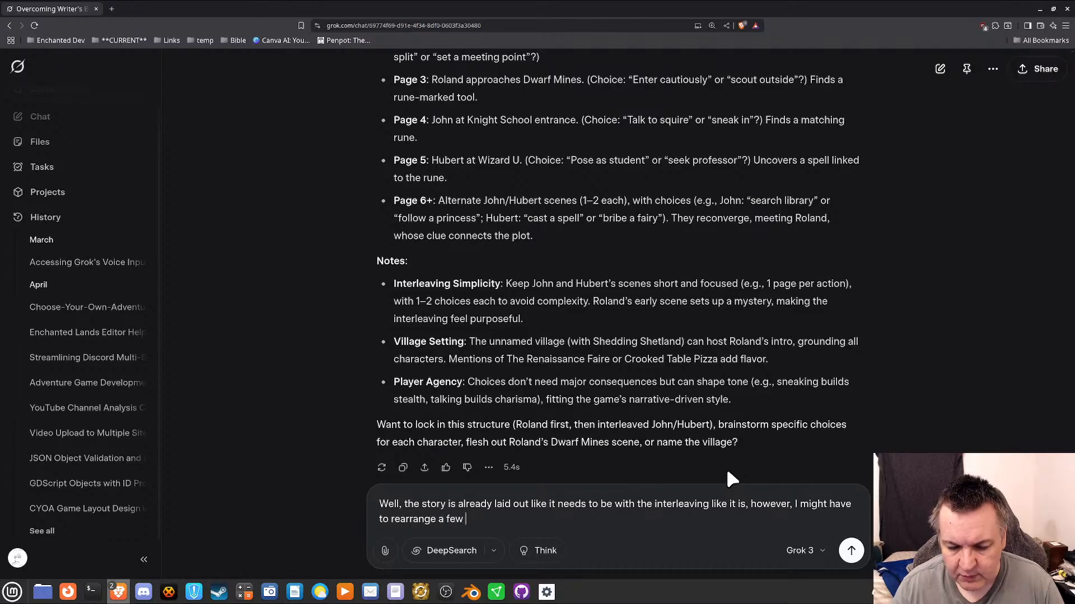
pyautogui.write('pagers, like t')
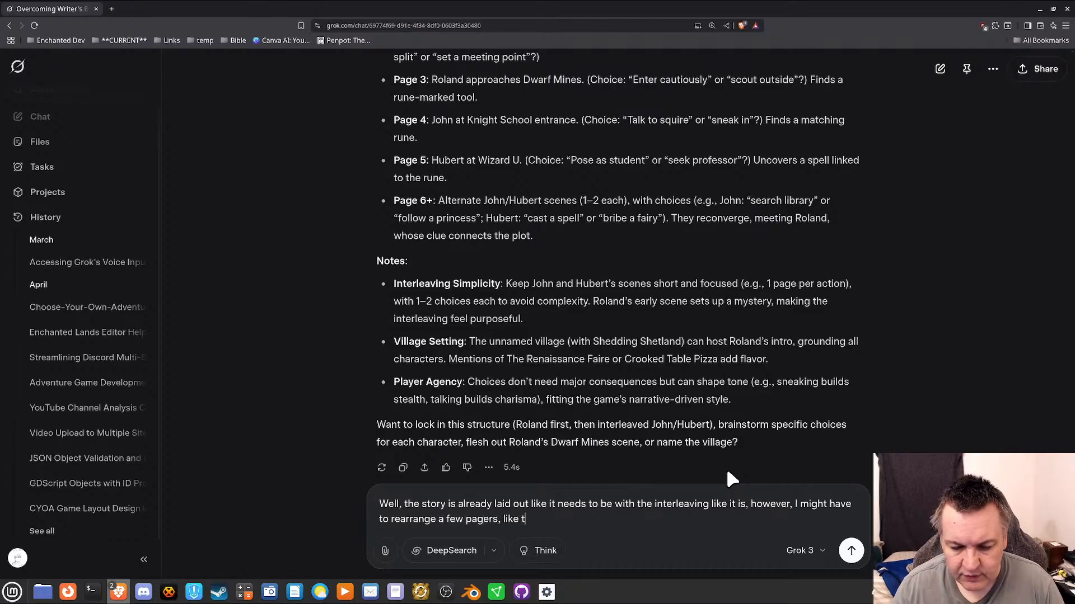
pyautogui.press('BackSpace')
pyautogui.press('BackSpace')
pyautogui.press('BackSpace')
pyautogui.press('BackSpace')
pyautogui.press('BackSpace')
pyautogui.press('BackSpace')
pyautogui.press('BackSpace')
pyautogui.press('BackSpace')
pyautogui.write('s, ')
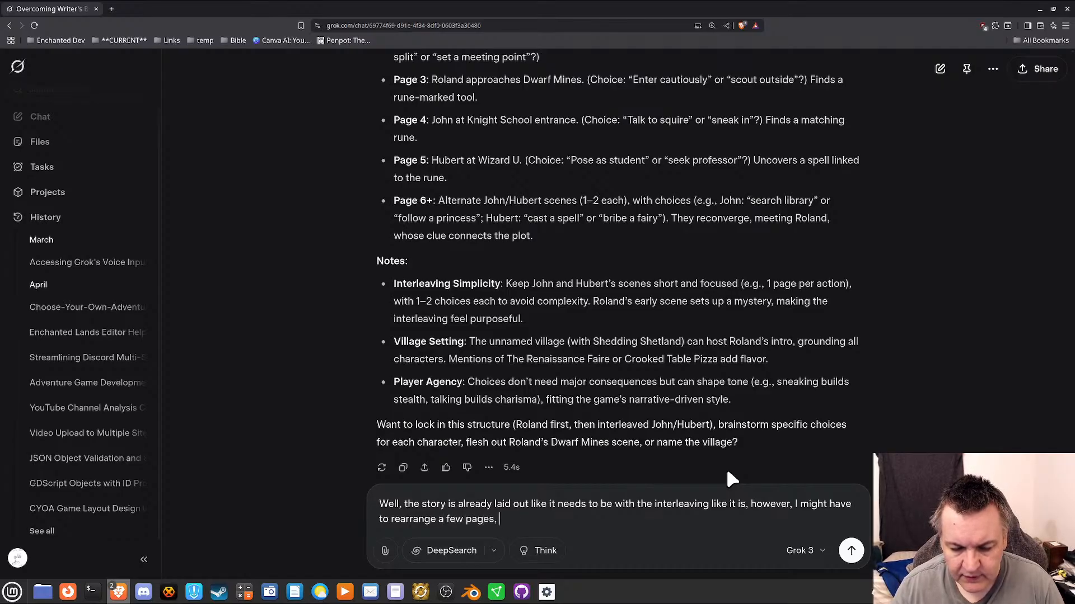
# Add to the reply "like the roland page, so that it doesn't happen in the middle of a linear path".
pyautogui.write('like the roland pag')
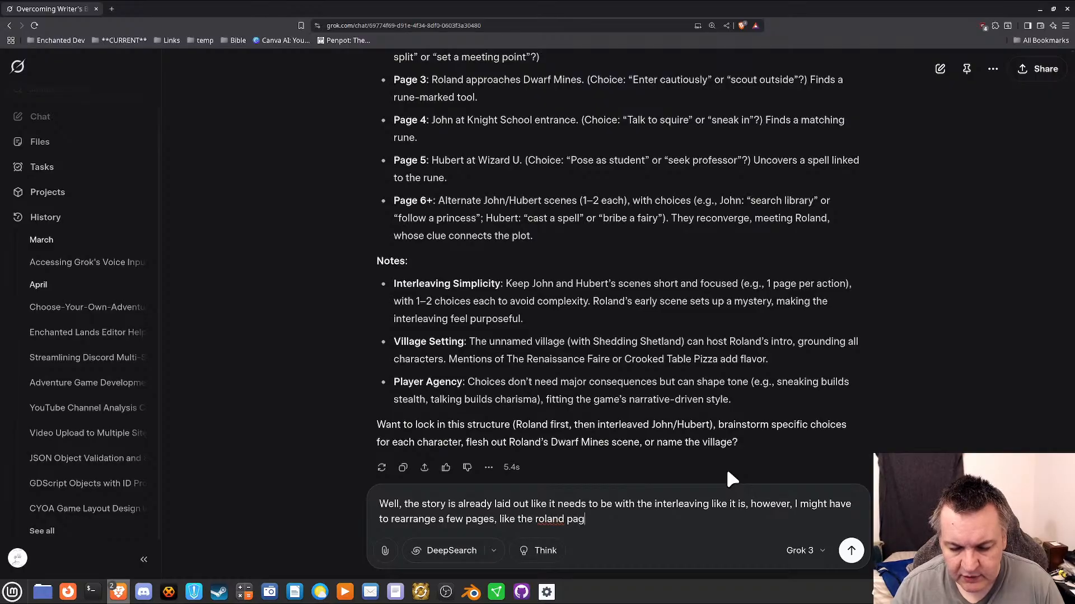
pyautogui.write('e, so that')
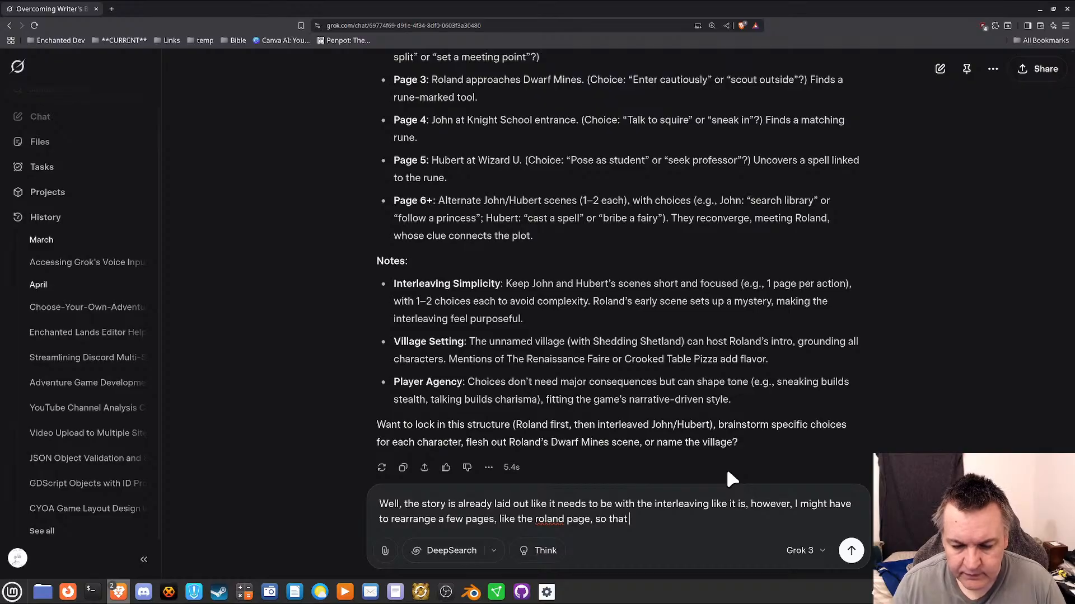
pyautogui.write(" it doesn't happe")
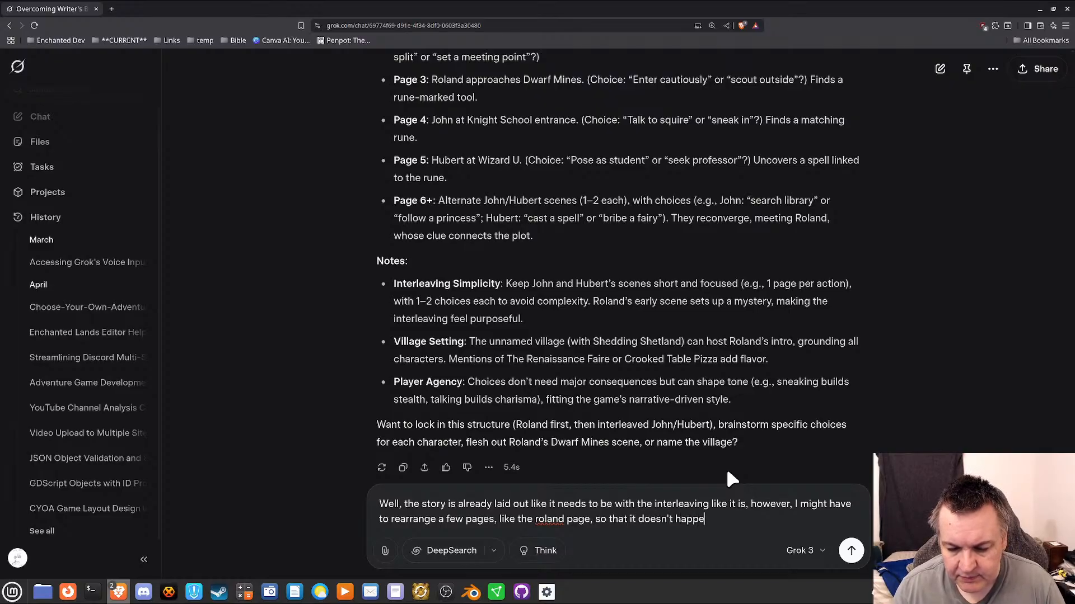
pyautogui.write('n in the middle of ')
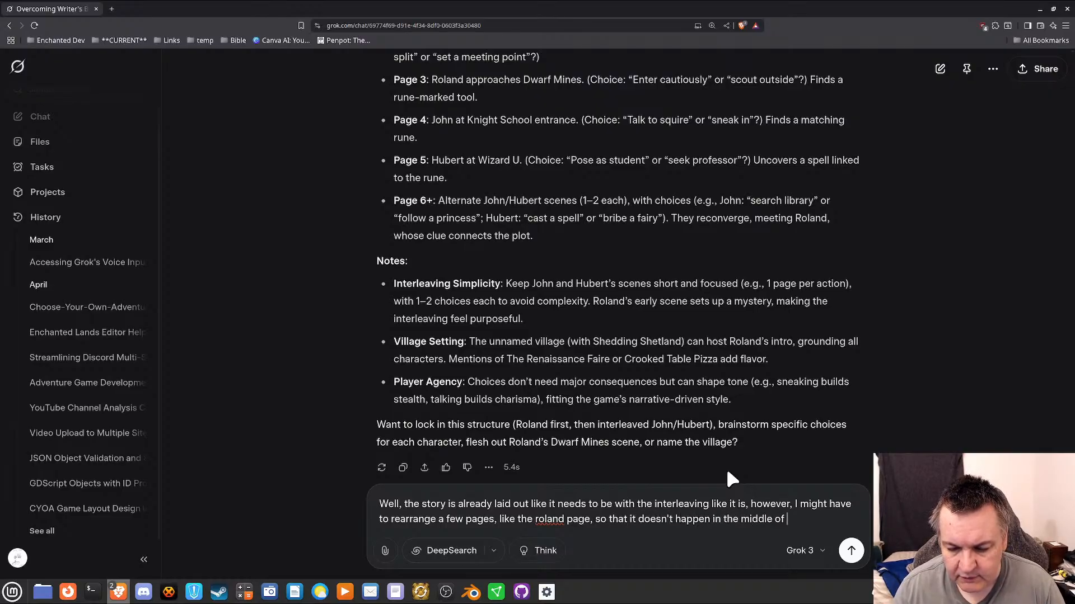
pyautogui.write('a linear path')
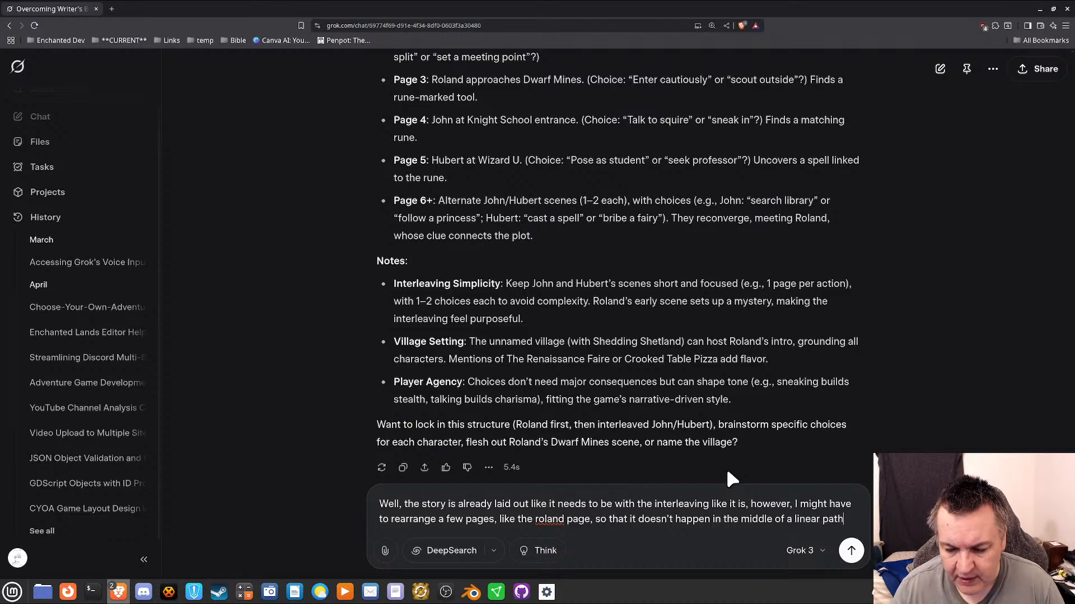
# End that sentence and add "That is Hubert sends john away and hubert goes on his investigation" to the reply.
pyautogui.write('. That is ')
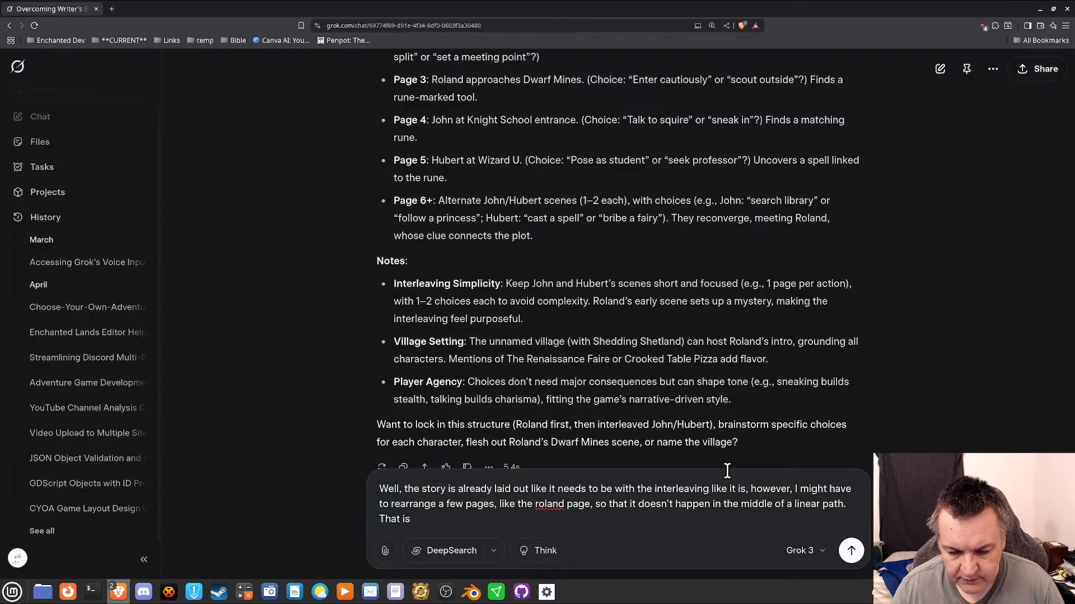
pyautogui.write('Hubert sen')
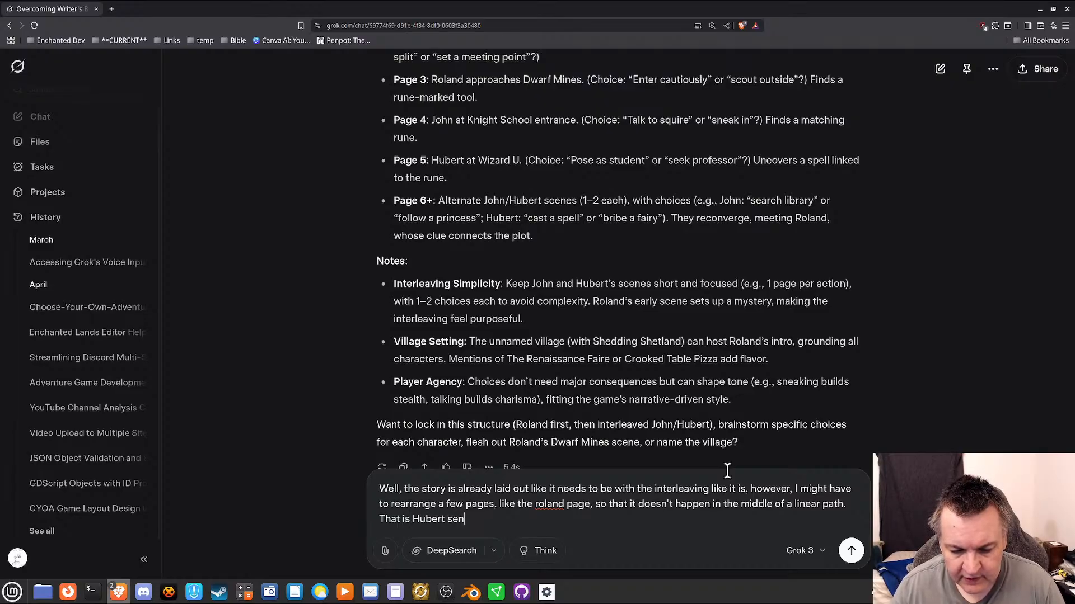
pyautogui.write('ds john aw')
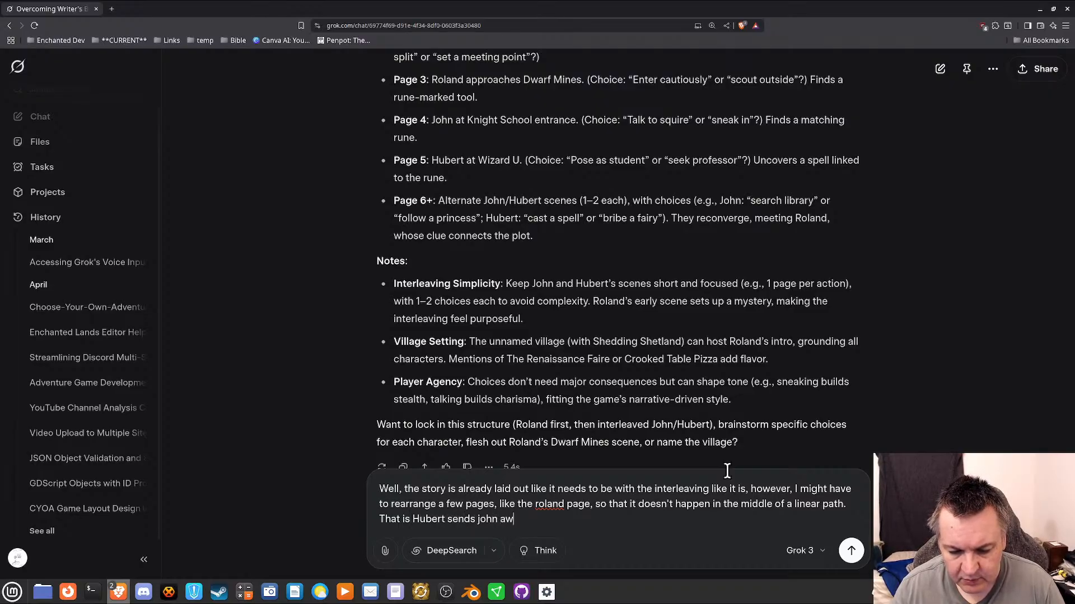
pyautogui.write('ay and hube')
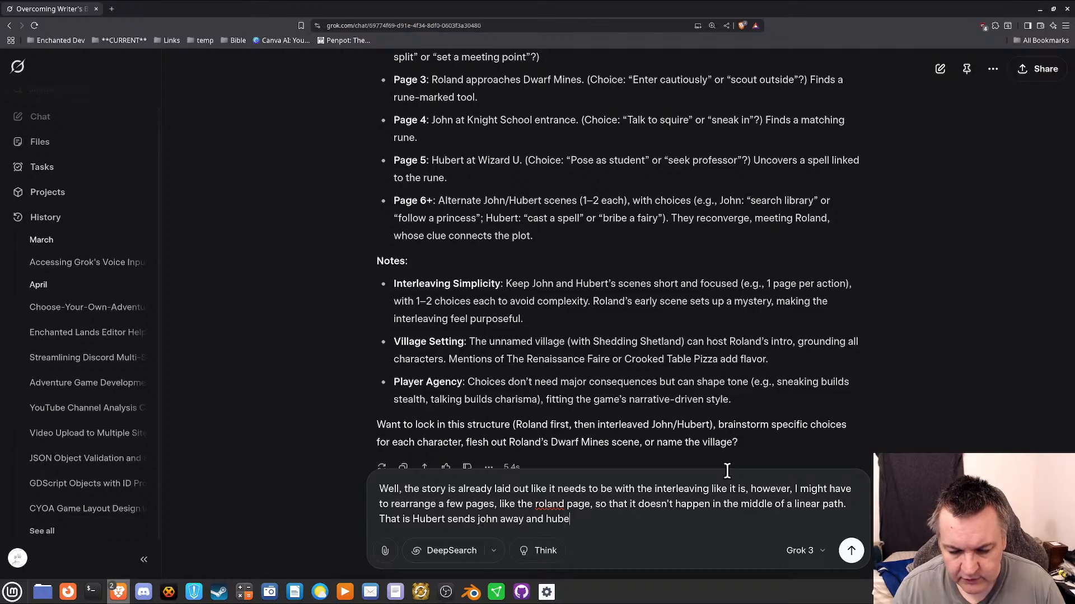
pyautogui.write('rt goes on')
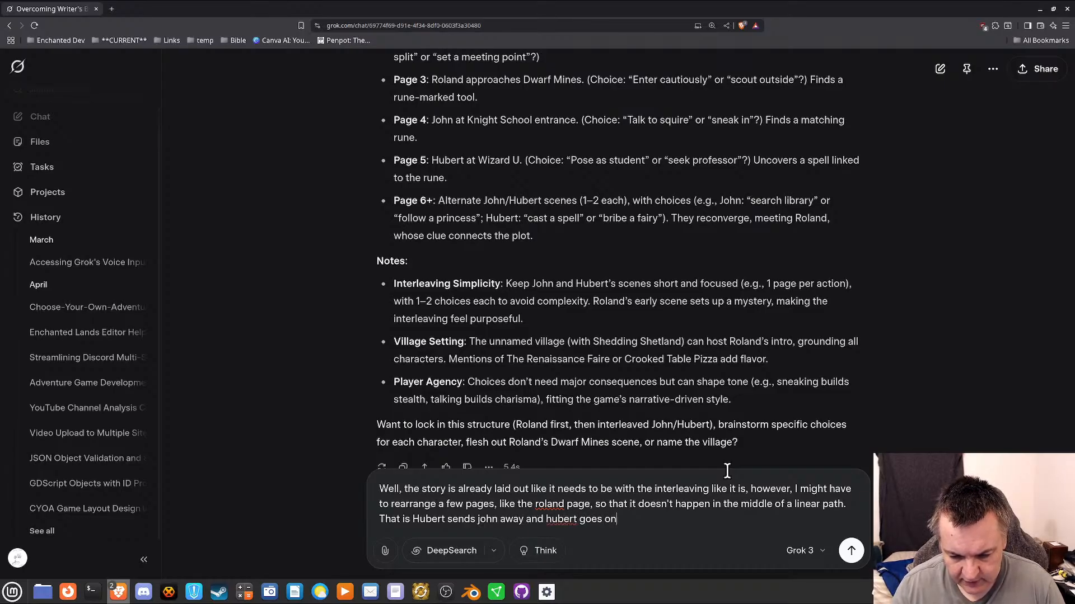
pyautogui.write(' his inve')
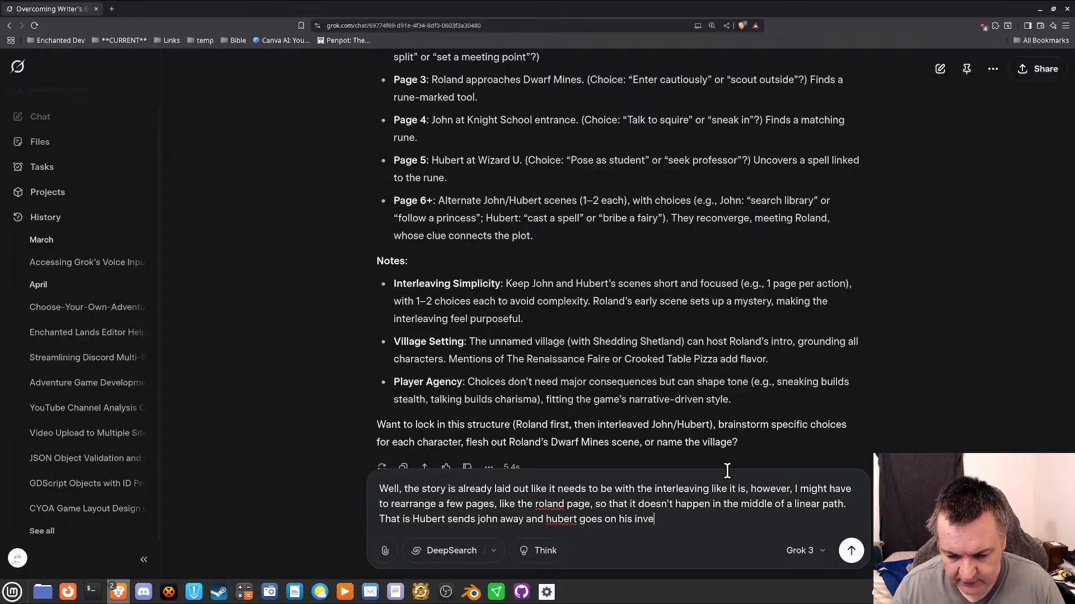
pyautogui.write('stigation')
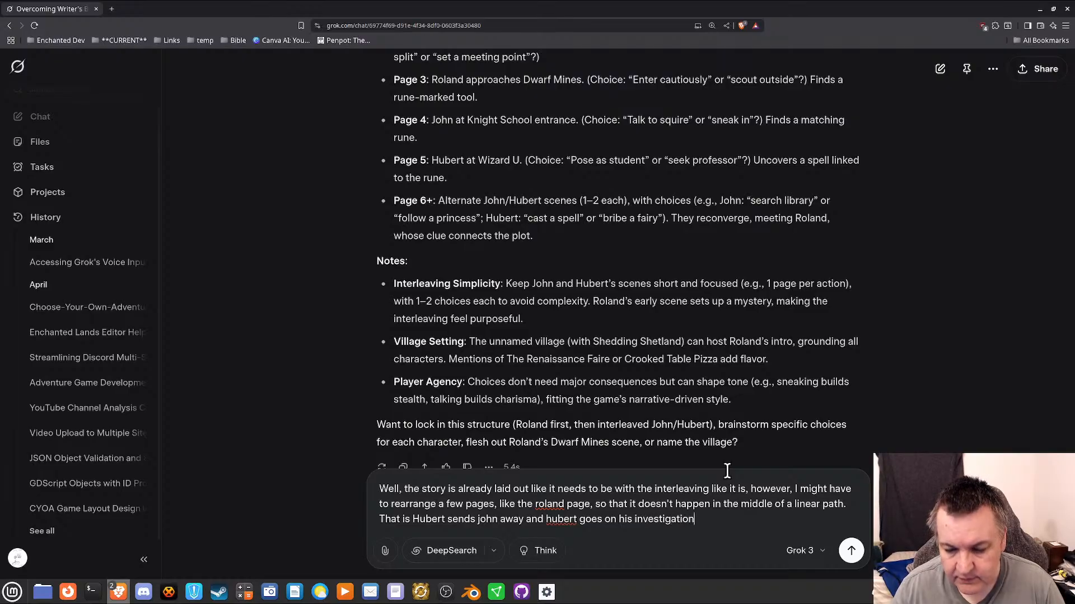
# Extend the sentence with ", and then they hit their respective locations --".
pyautogui.write(', and then the')
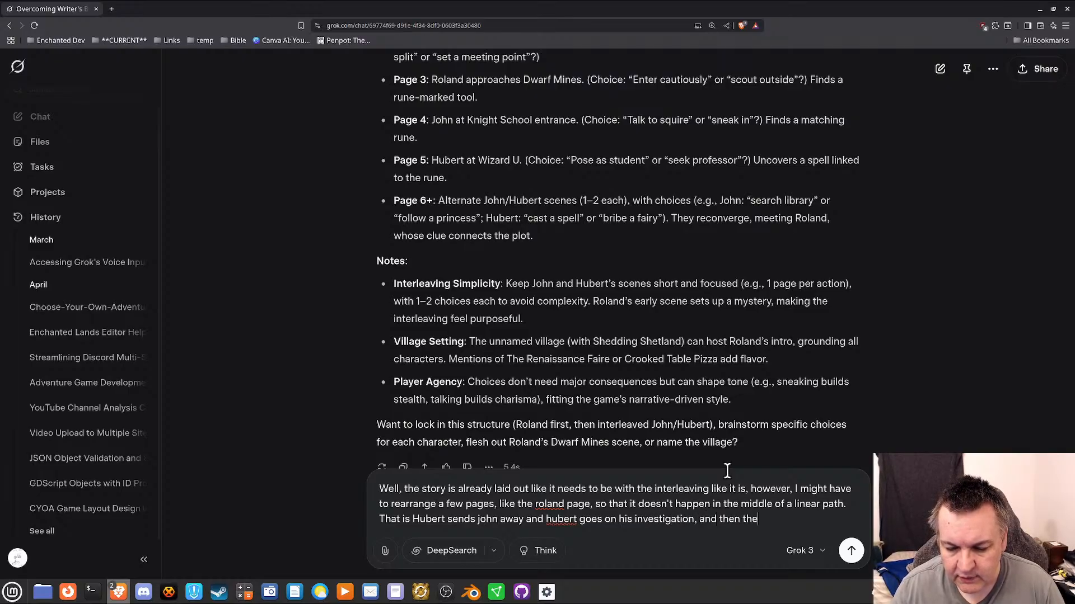
pyautogui.write('y hit the')
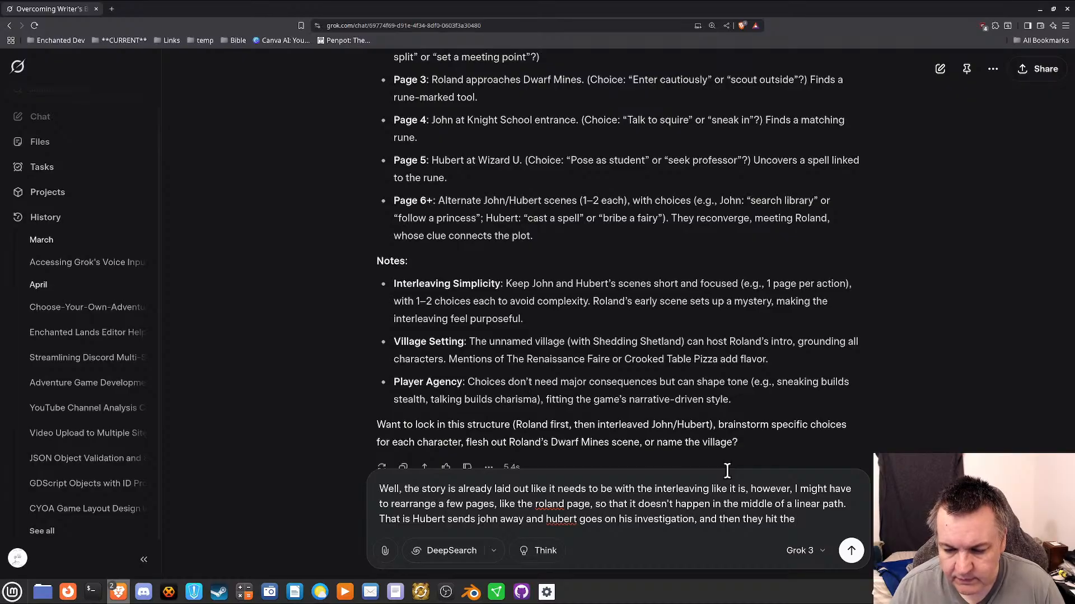
pyautogui.press('BackSpace')
pyautogui.write('ir r')
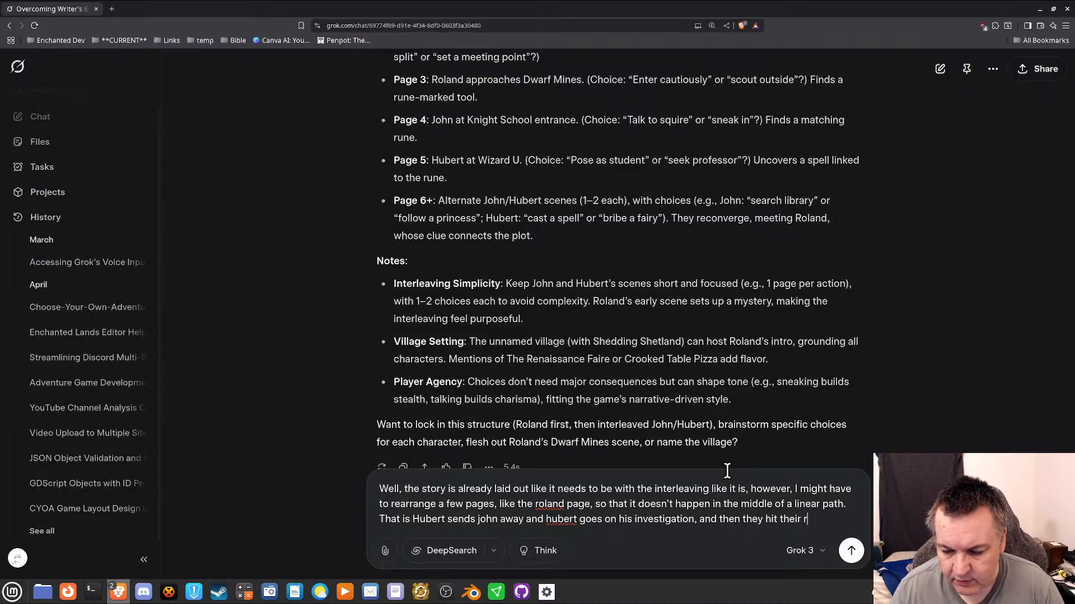
pyautogui.write('espectiv')
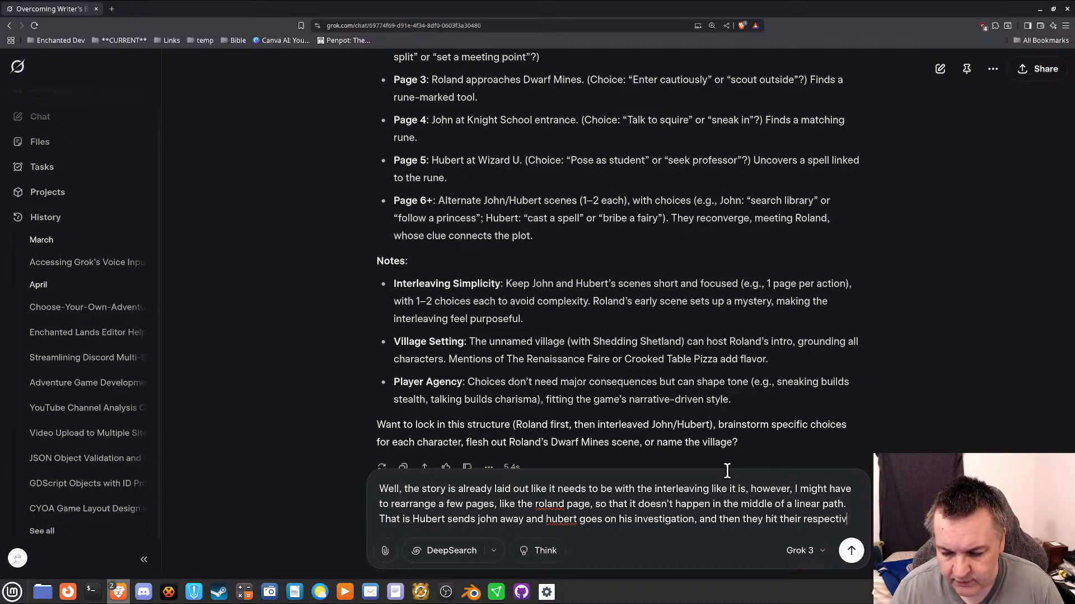
pyautogui.write('e locations --')
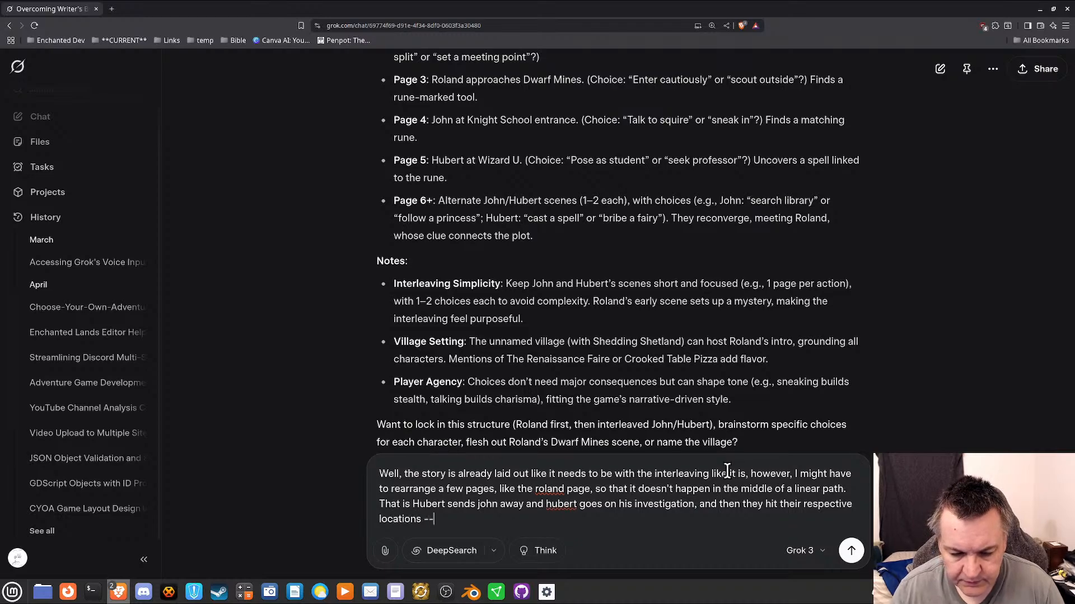
# Finish the reply with "it's not as bad as I initially thought." and send it to Grok.
pyautogui.write(" it's not as ")
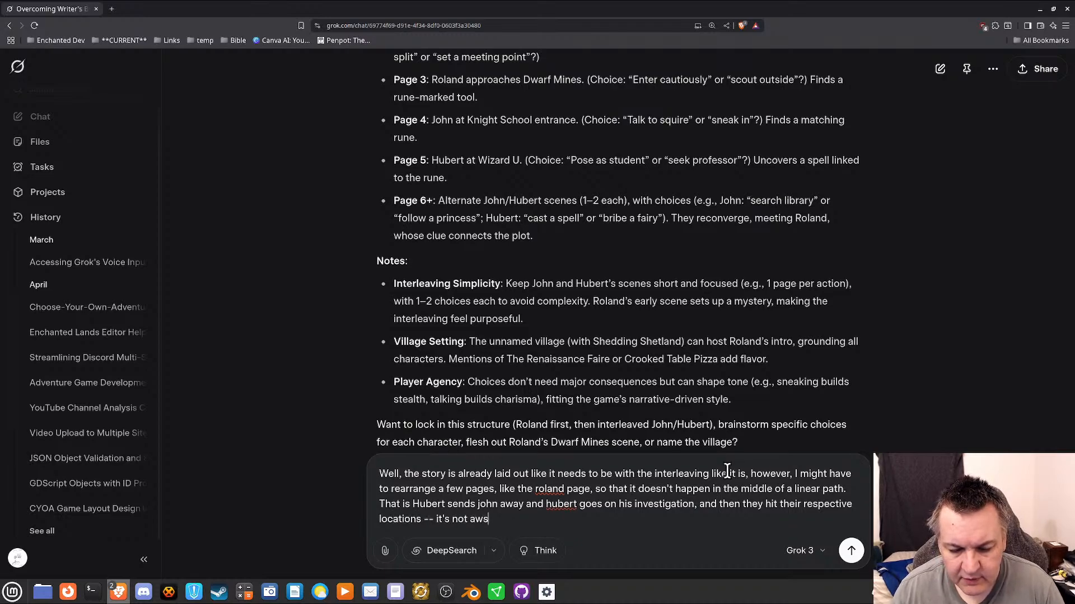
pyautogui.write('bad as I ')
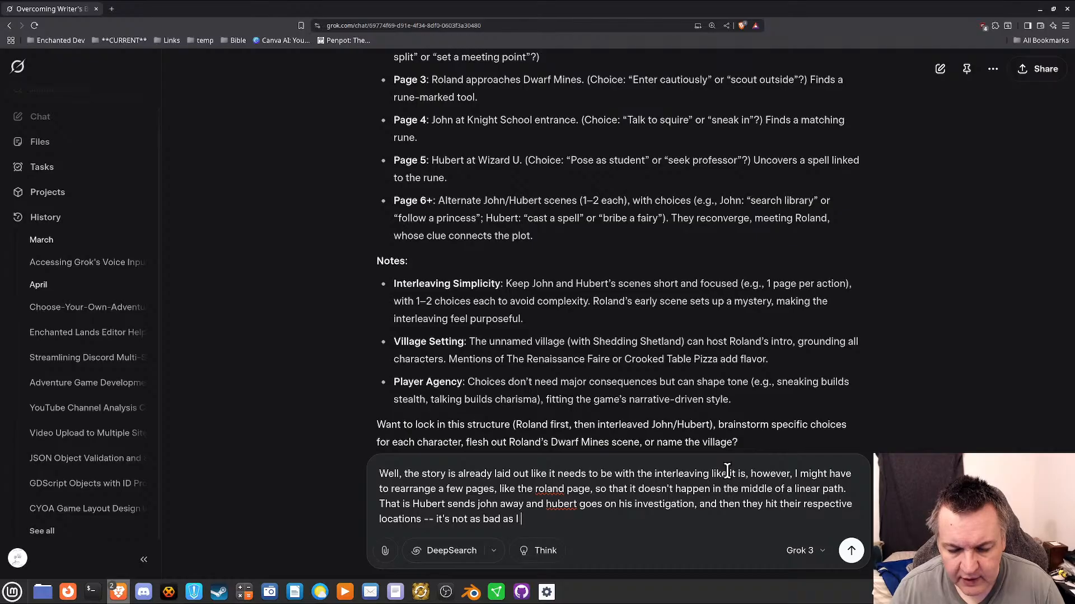
pyautogui.write('iniiti')
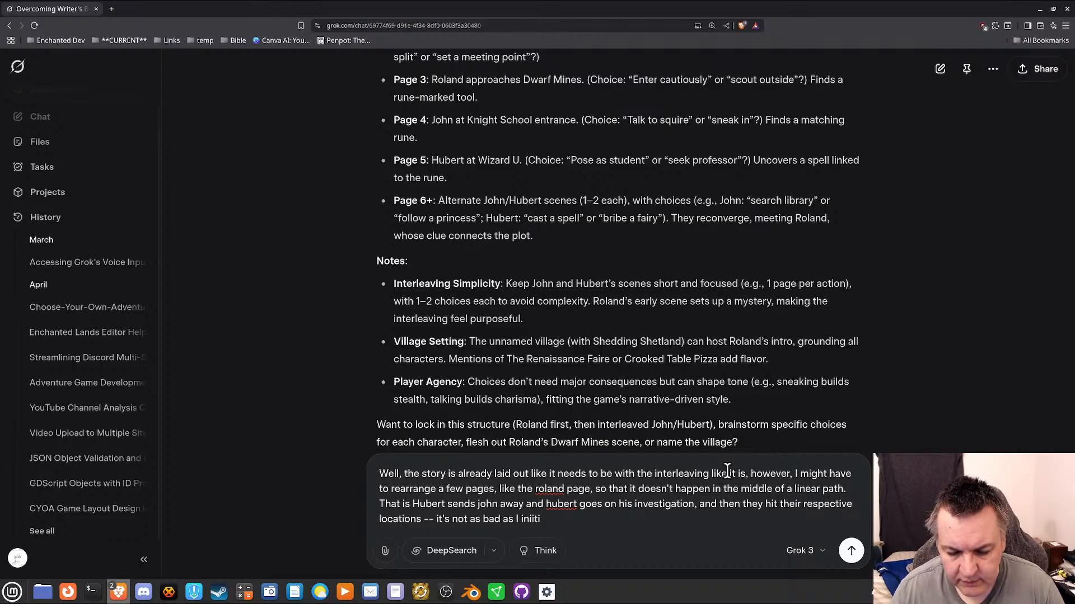
pyautogui.press('BackSpace')
pyautogui.press('BackSpace')
pyautogui.press('BackSpace')
pyautogui.write('tial')
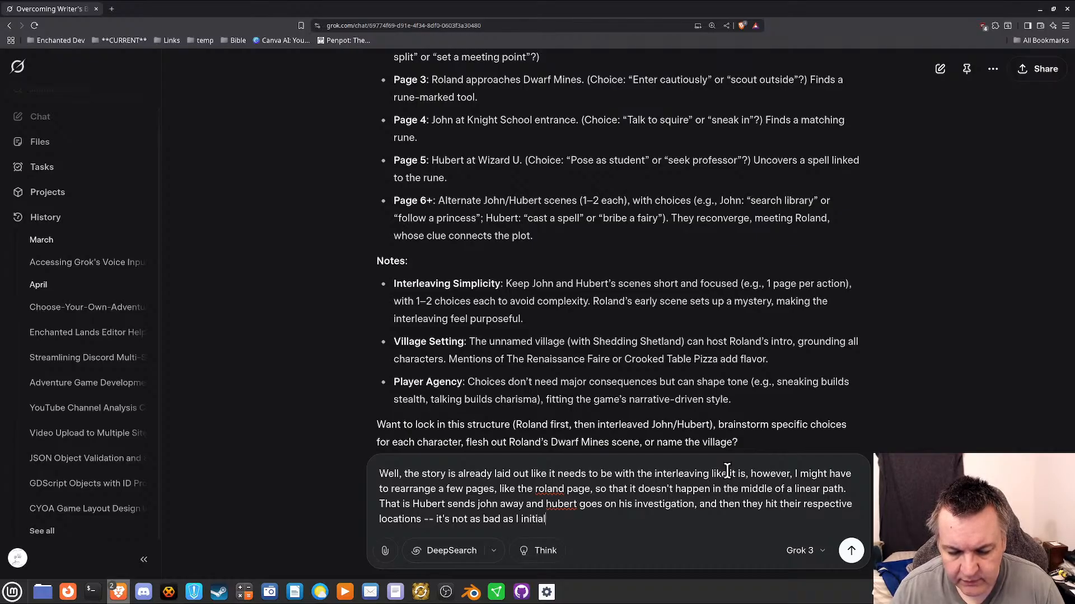
pyautogui.write('ly thought.')
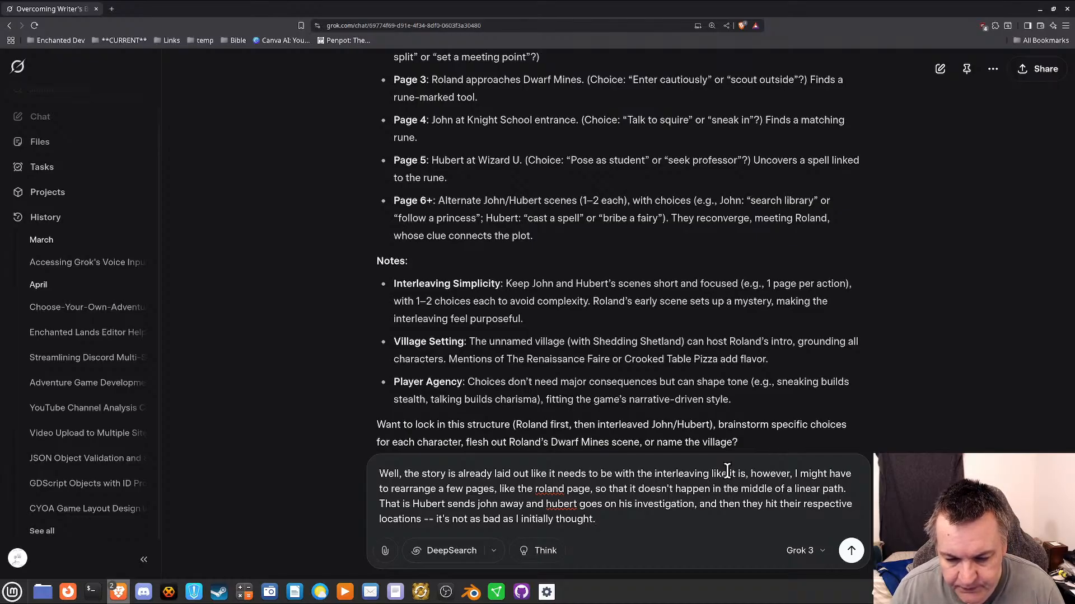
pyautogui.press('Return')
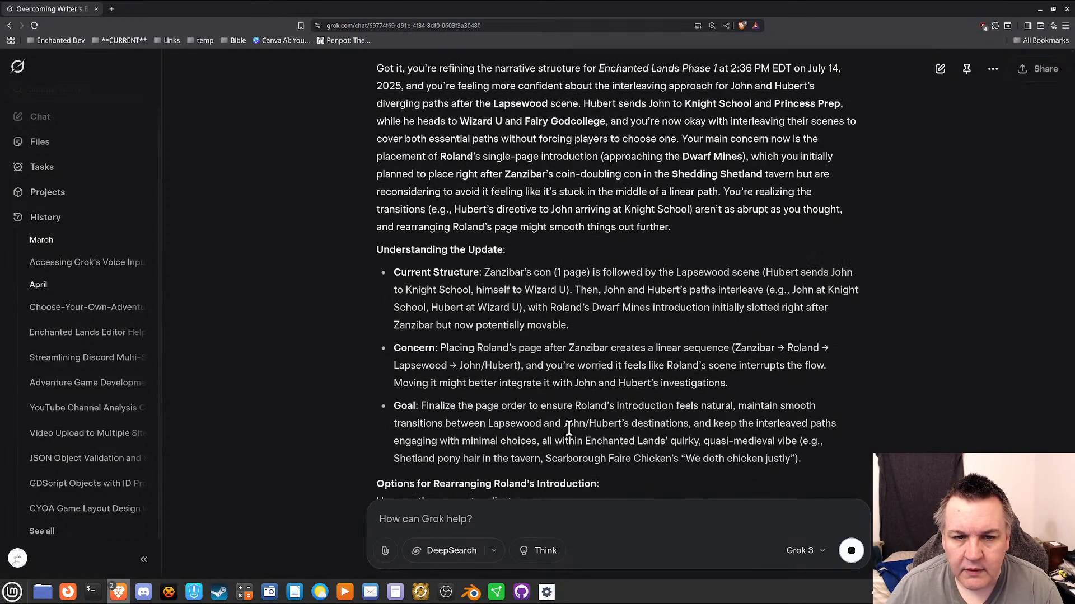
# Read Grok's new answer, covering the updated structure, the options for rearranging Roland's introduction, and the closing notes.
pyautogui.scroll(2, 568, 429)
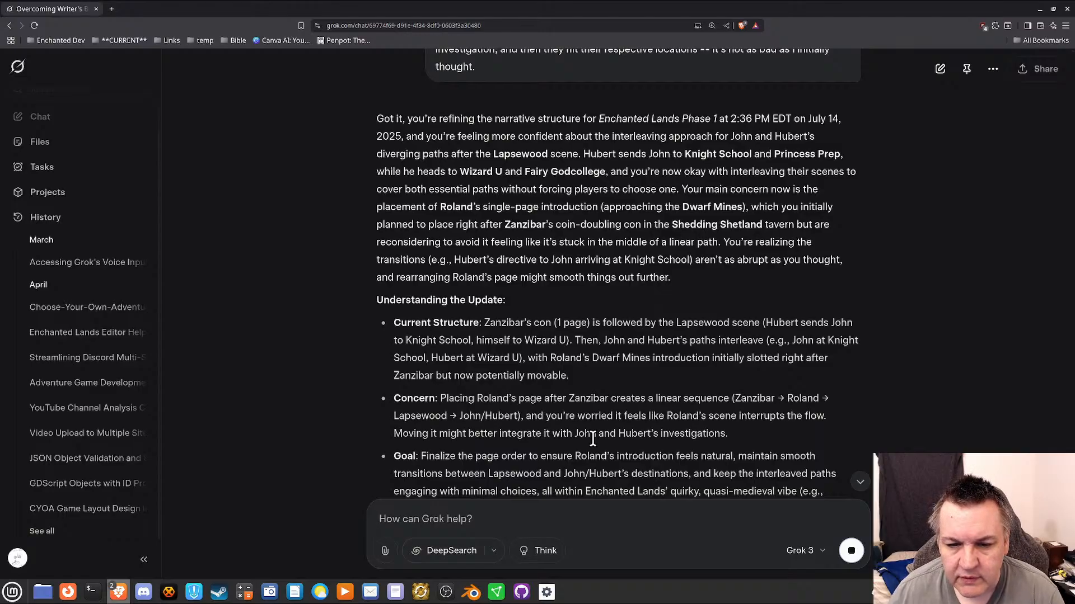
pyautogui.scroll(-6, 592, 439)
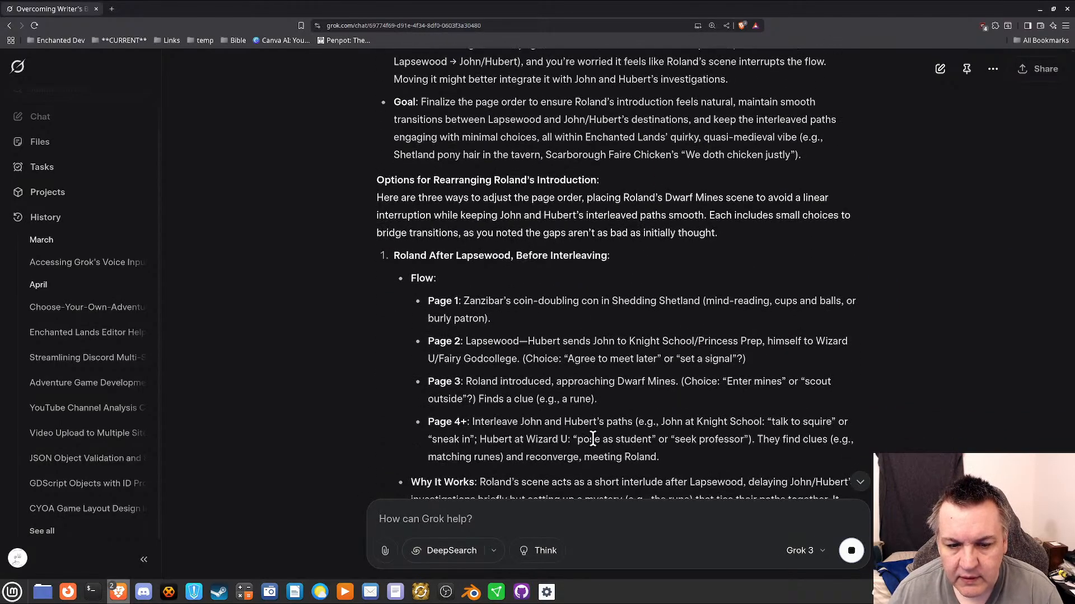
pyautogui.scroll(-12, 592, 439)
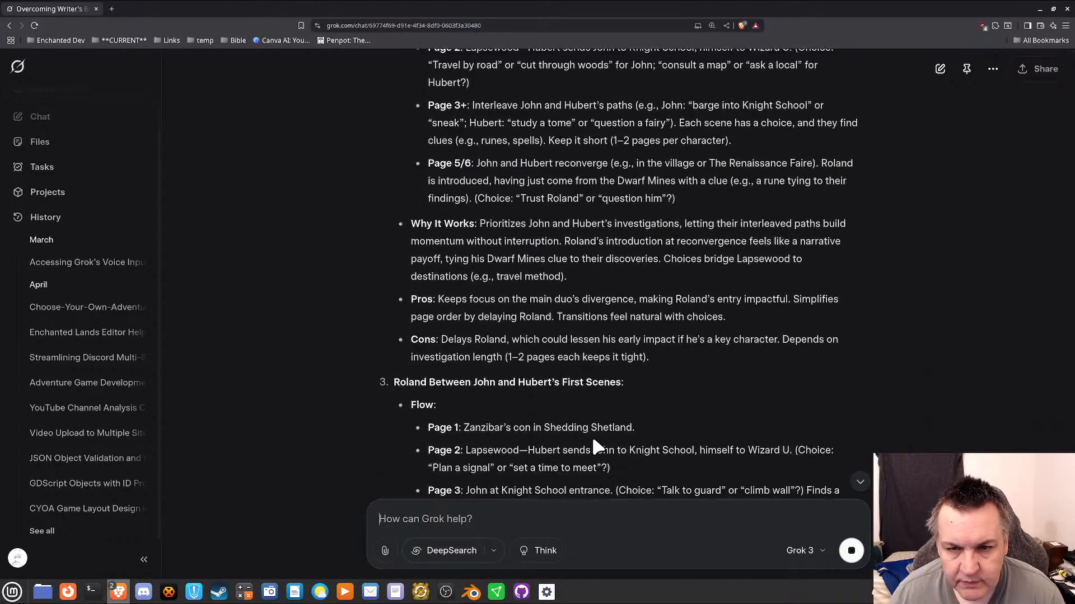
pyautogui.scroll(-5, 592, 440)
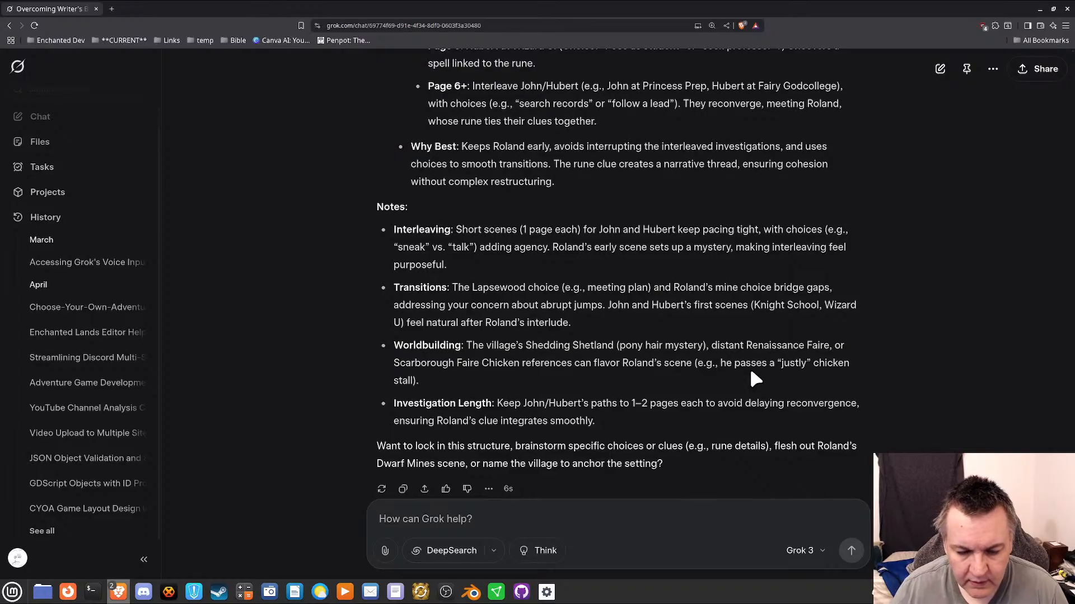
# Begin a reply to Grok with "Actually it was supposed to happen right after the lapsewood page".
pyautogui.write('Actually ')
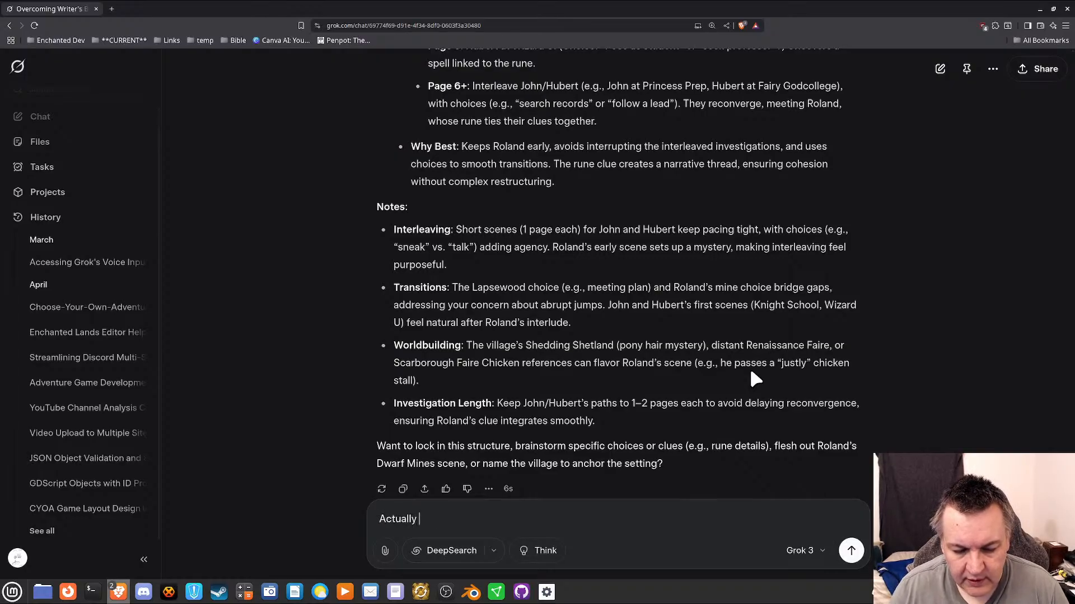
pyautogui.write('it was suppose')
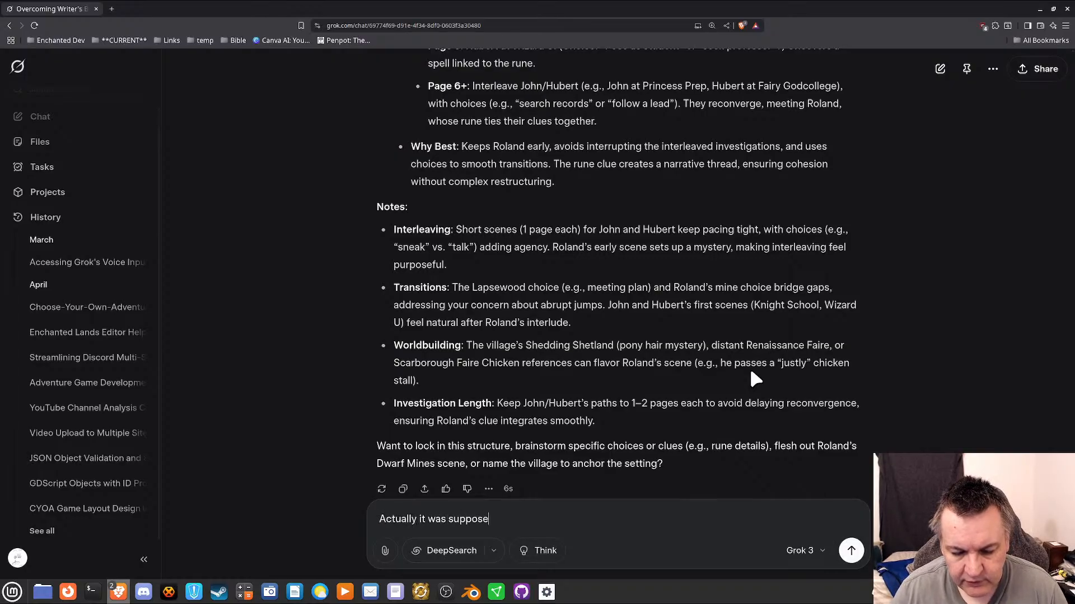
pyautogui.write('d to hap')
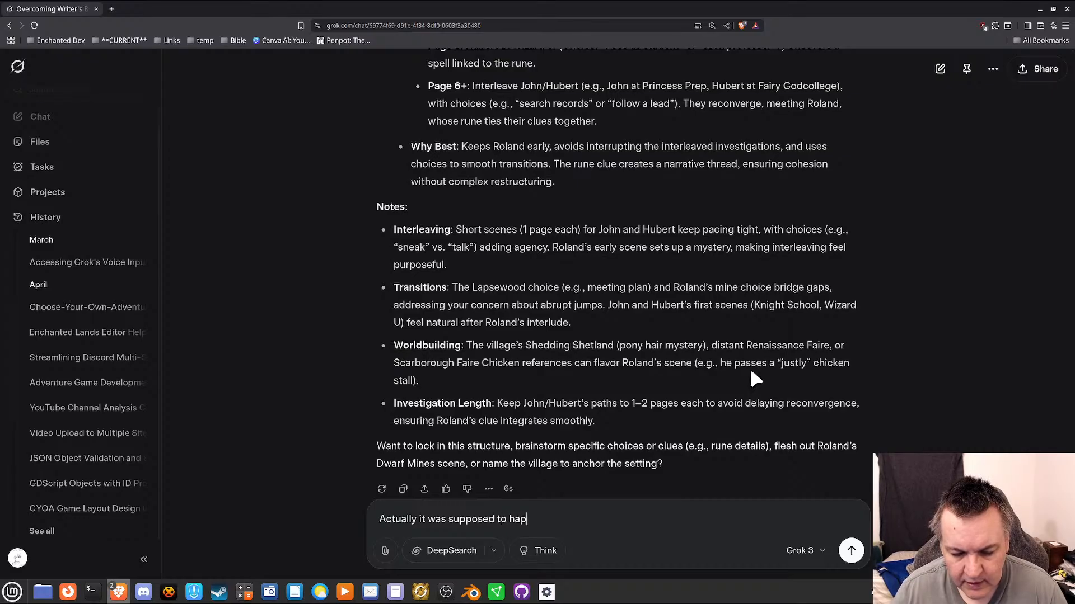
pyautogui.write('pen right after ')
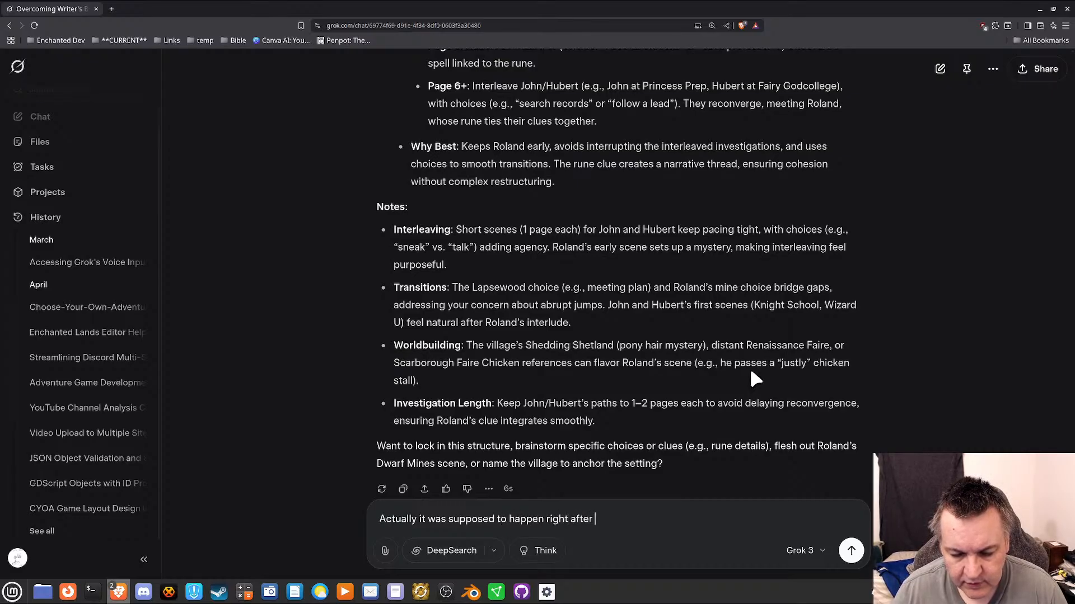
pyautogui.write('the lapswoo')
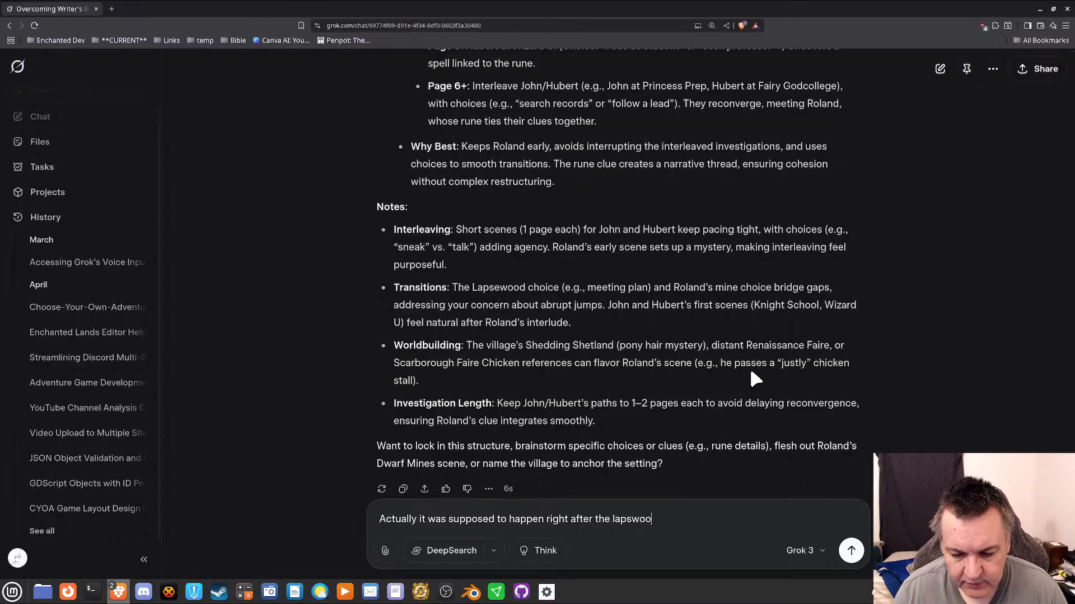
pyautogui.press('BackSpace')
pyautogui.press('BackSpace')
pyautogui.press('BackSpace')
pyautogui.write('ewood page')
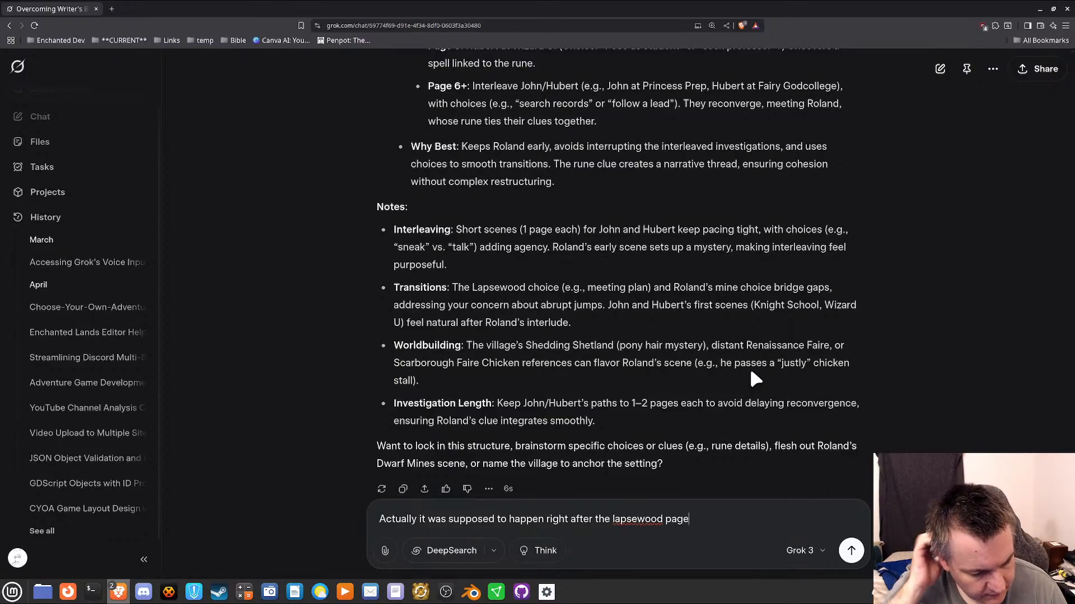
# Continue the reply with ", which is the problem, so if I put roland first, and then".
pyautogui.write(', w')
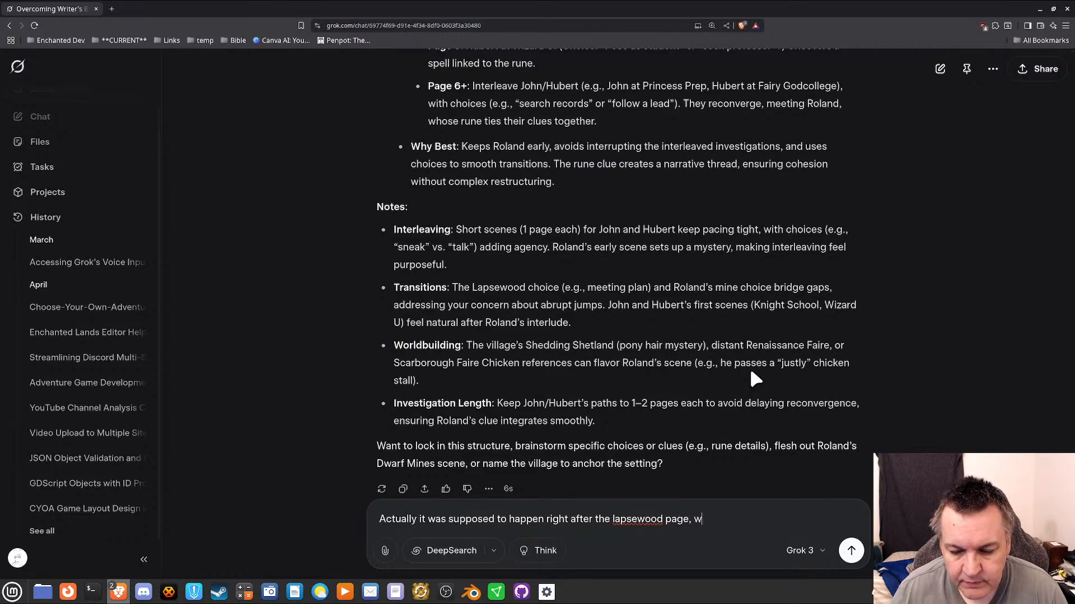
pyautogui.write('hich is the problem')
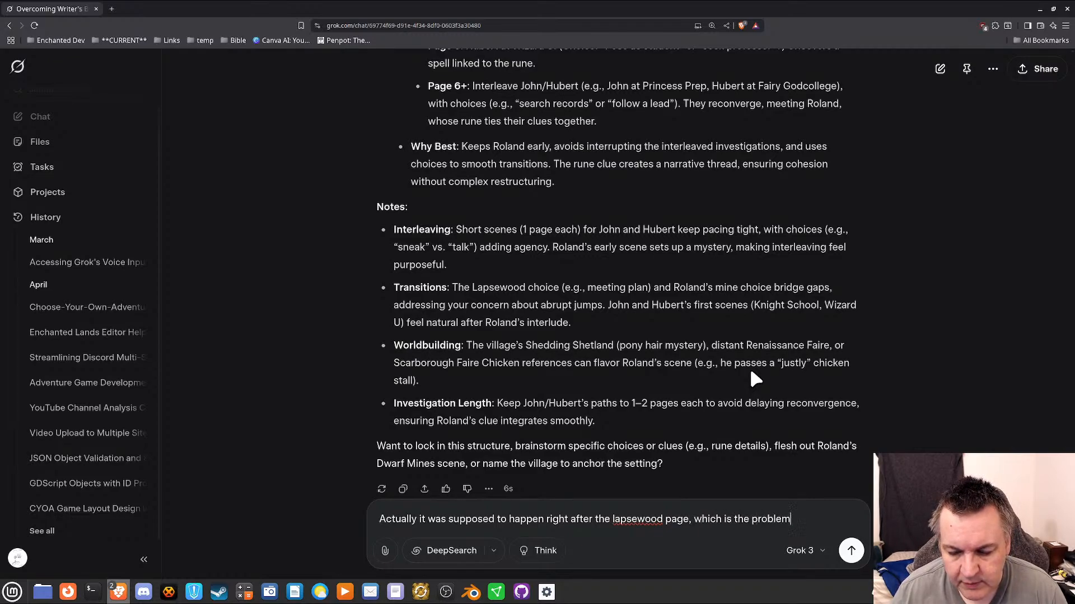
pyautogui.write(', so if I put ro')
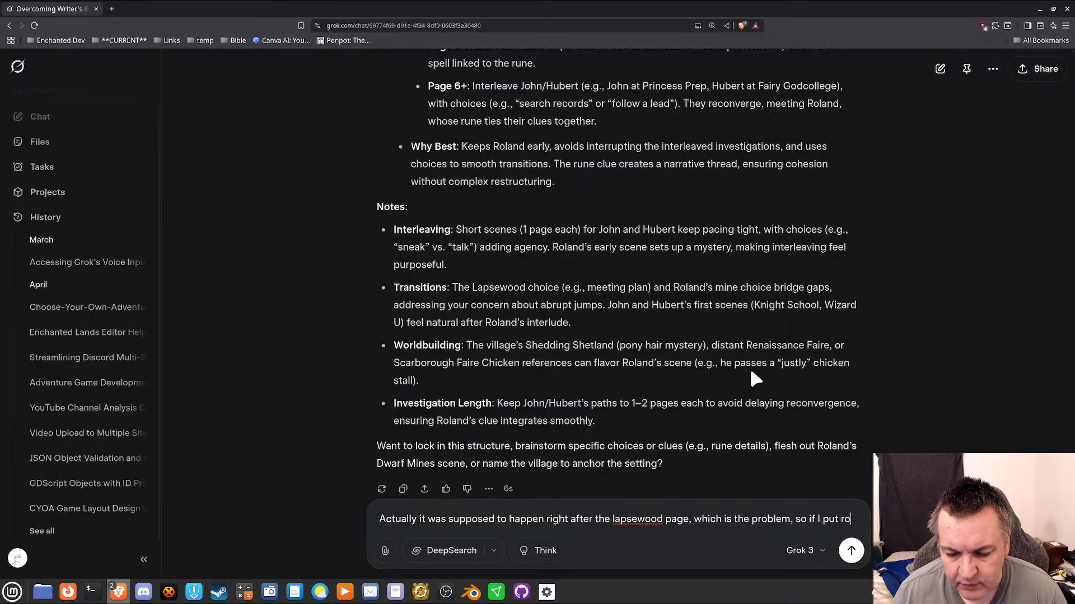
pyautogui.write('land first, and then')
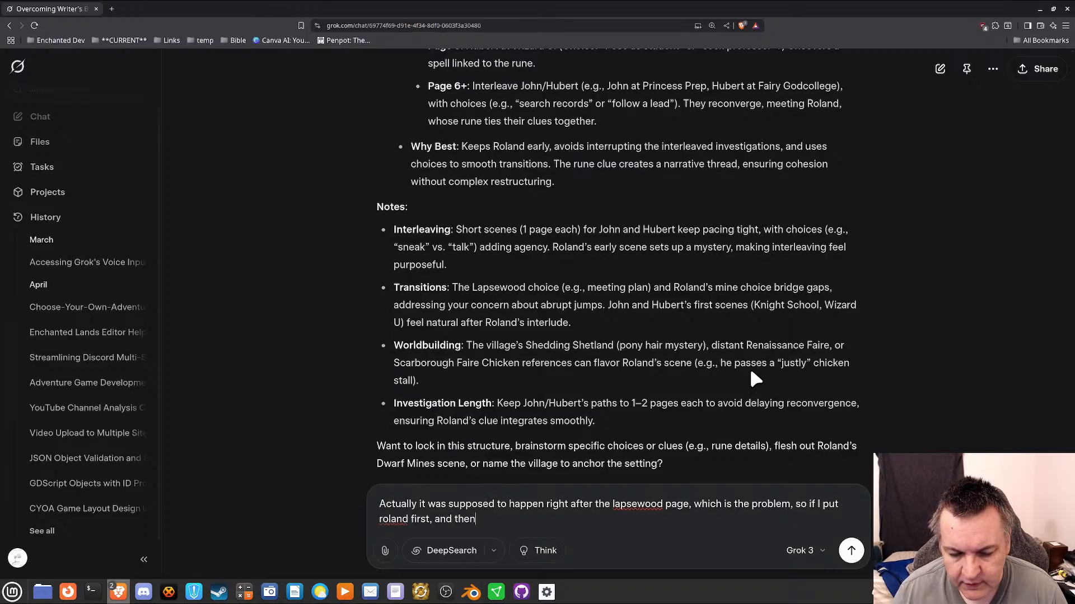
# Complete the reply with "the lapsewood page, then it should work out just fine." and send it to Grok.
pyautogui.write(' the lasp')
pyautogui.press('BackSpace')
pyautogui.write('ps')
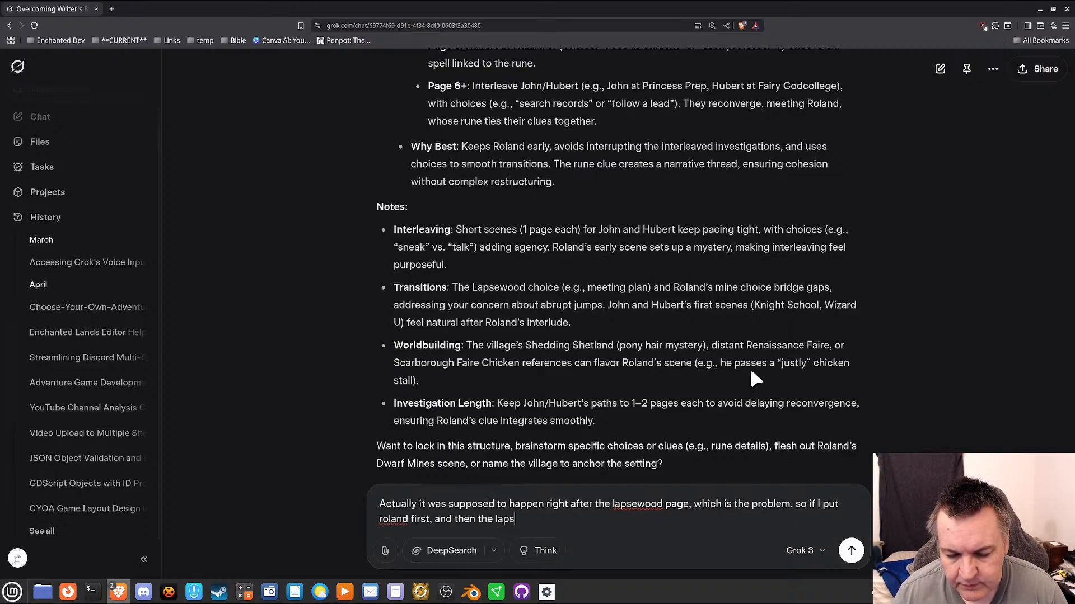
pyautogui.write('ewood page. then')
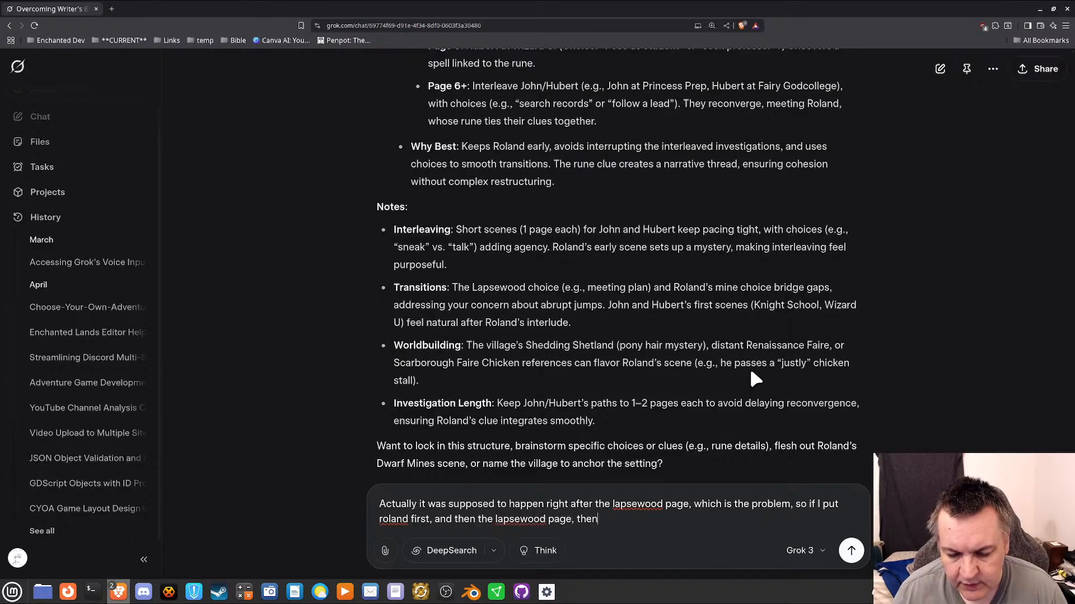
pyautogui.write(' it should work ')
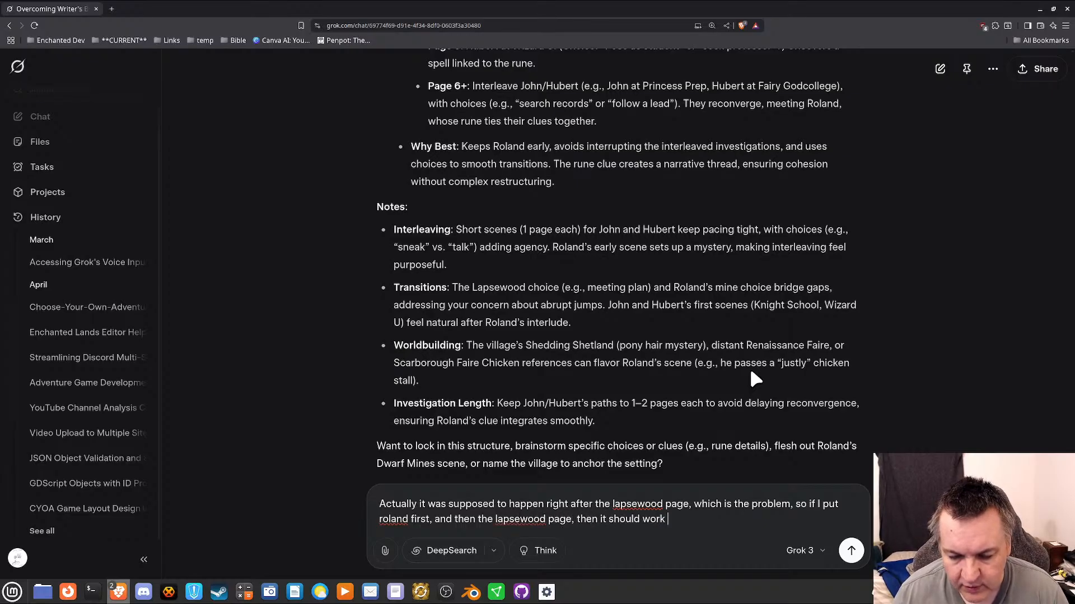
pyautogui.write('out just fine.')
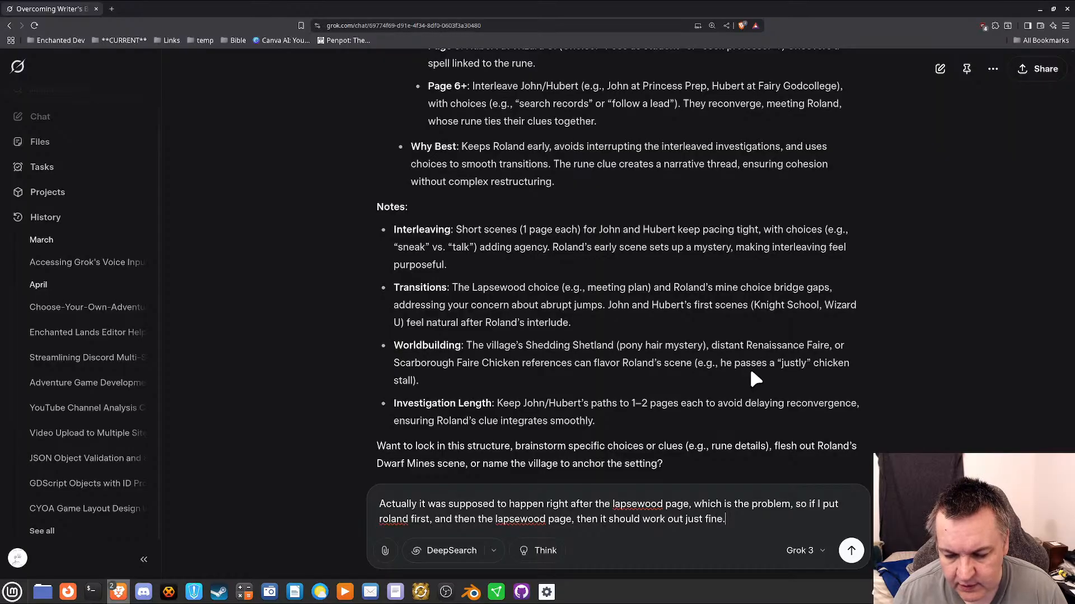
pyautogui.press('Return')
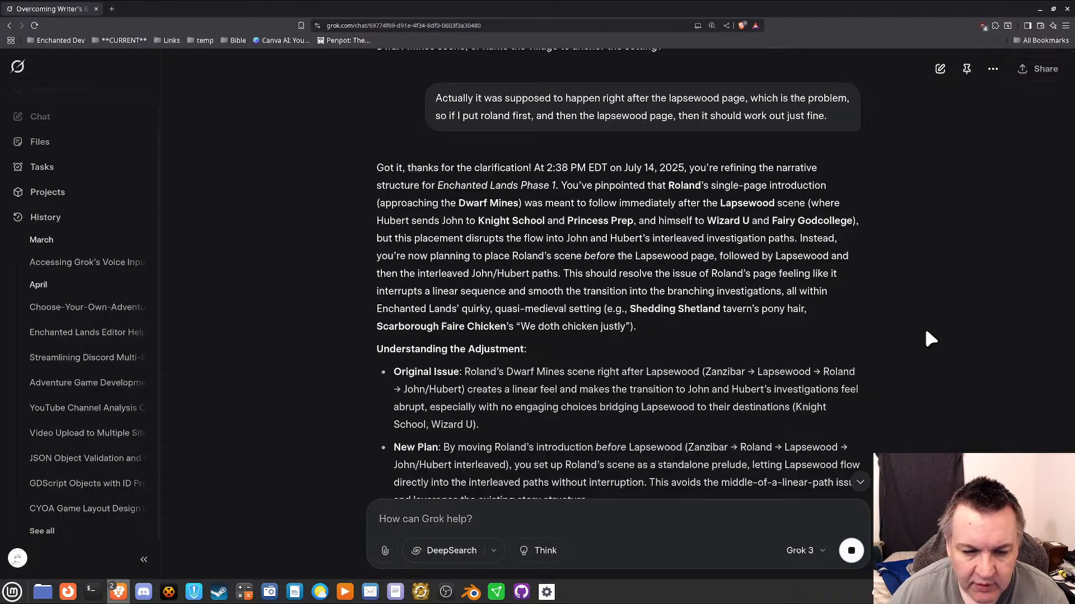
# Read Grok's updated page order and the generated Narrative_Structure.md document, then close the document view.
pyautogui.scroll(-8, 542, 414)
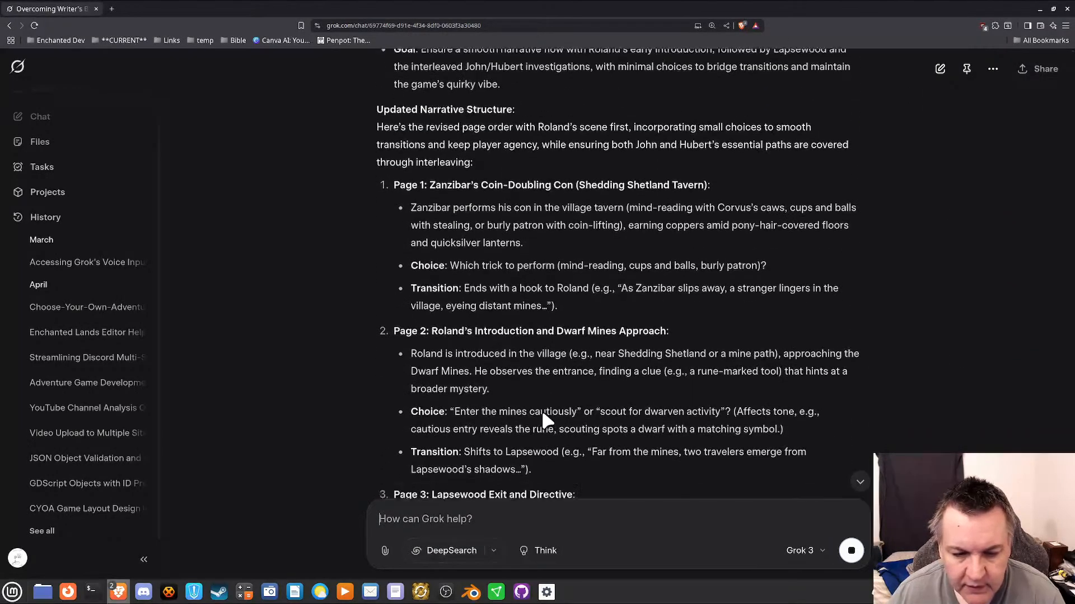
pyautogui.scroll(-5, 542, 410)
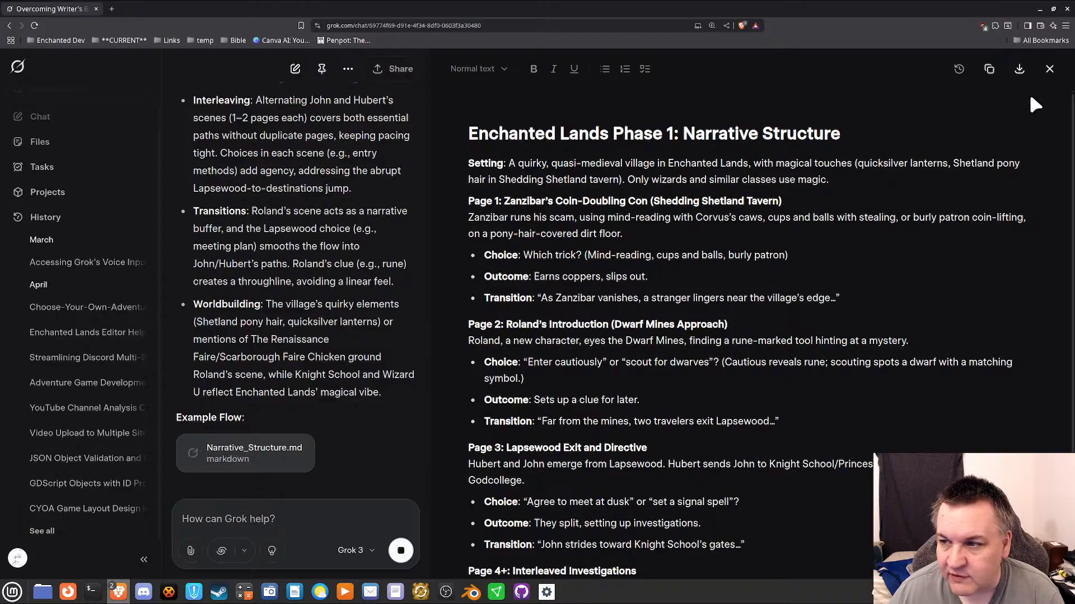
pyautogui.scroll(-4, 689, 388)
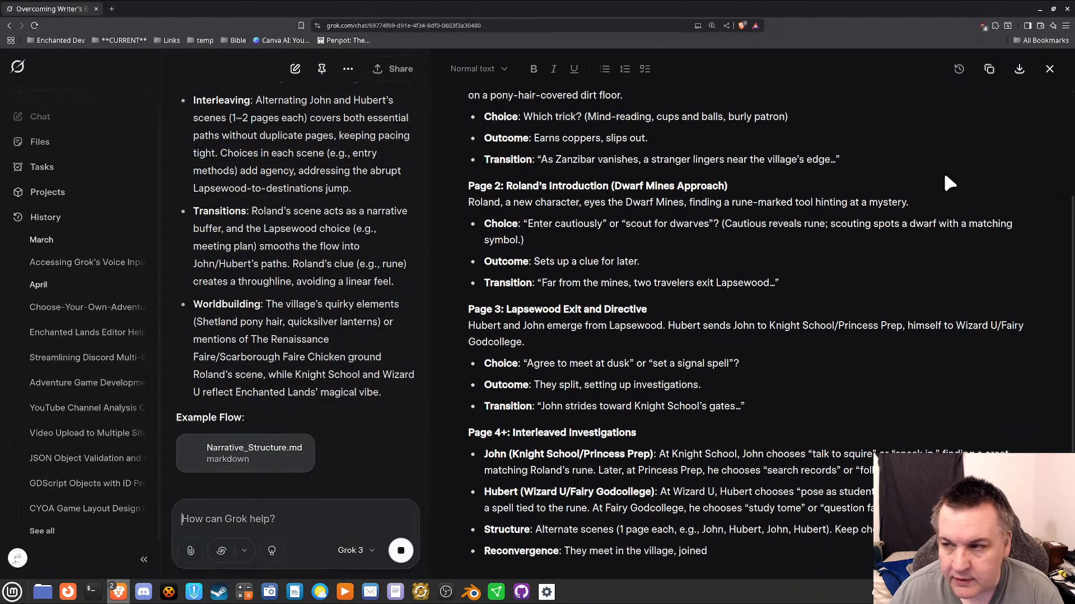
pyautogui.click(1050, 69)
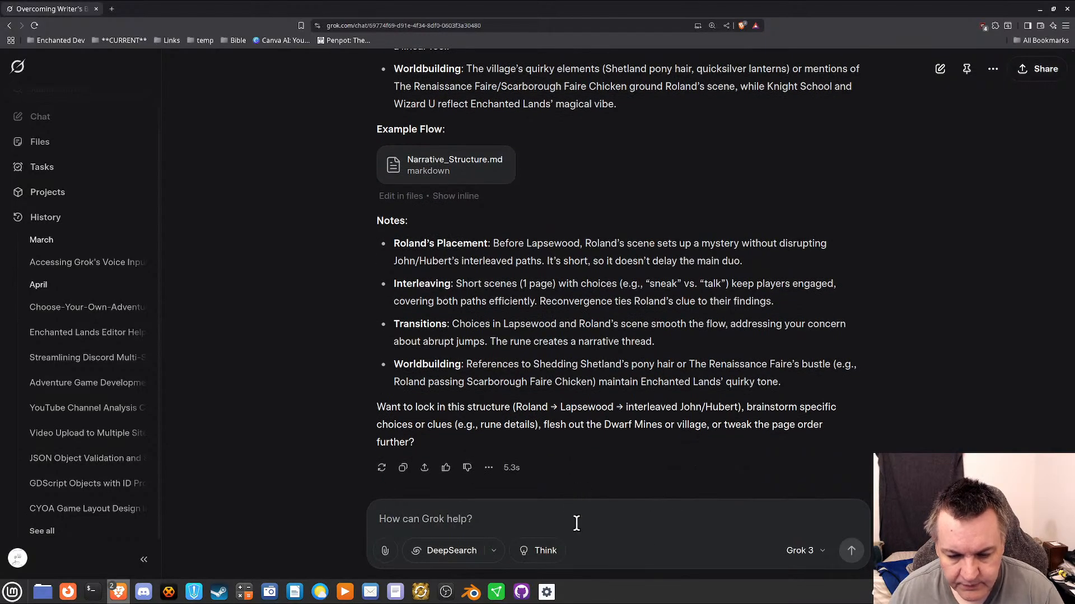
# Begin a closing message to Grok with "I got it, now I have to work on it...".
pyautogui.click(576, 523)
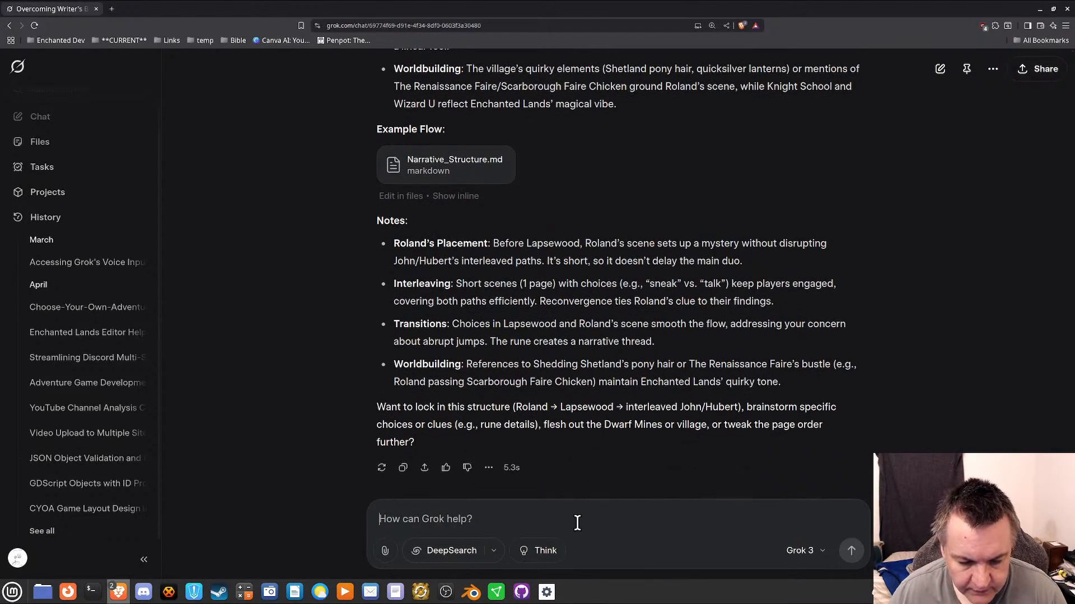
pyautogui.write('I got it, hno')
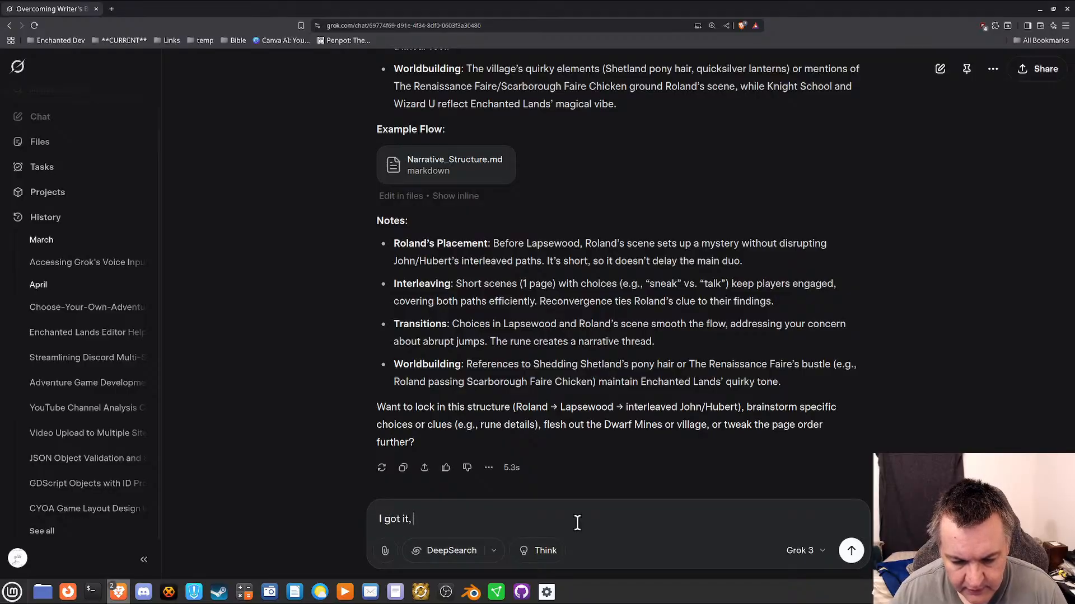
pyautogui.press('BackSpace')
pyautogui.press('BackSpace')
pyautogui.press('BackSpace')
pyautogui.write('now I have to work on it...')
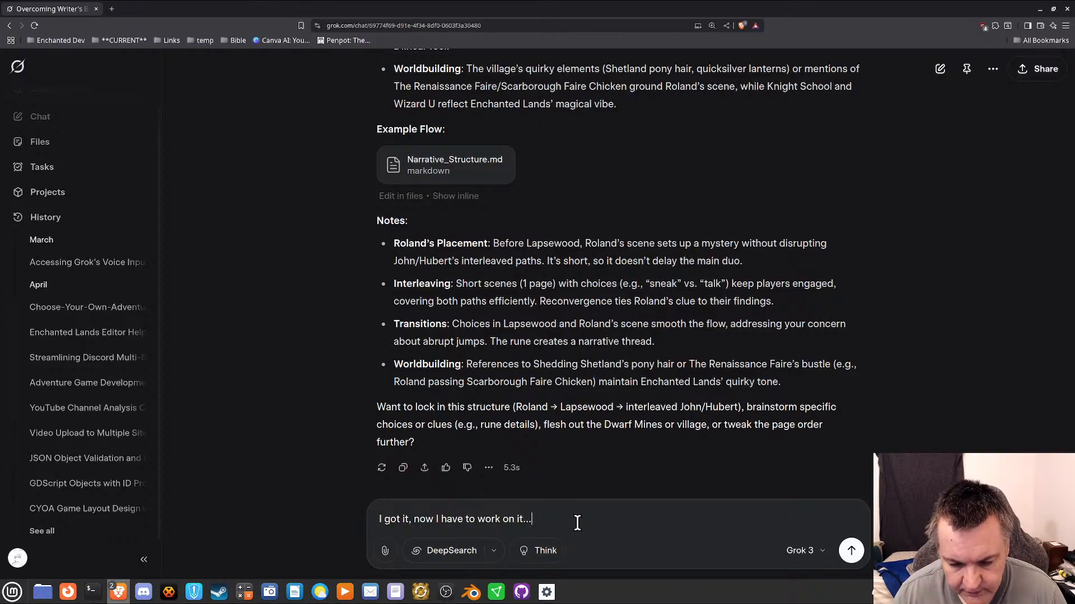
# Add "i'll be back when I need some help next, thanks" to the closing message and send it.
pyautogui.write(" i'll be b")
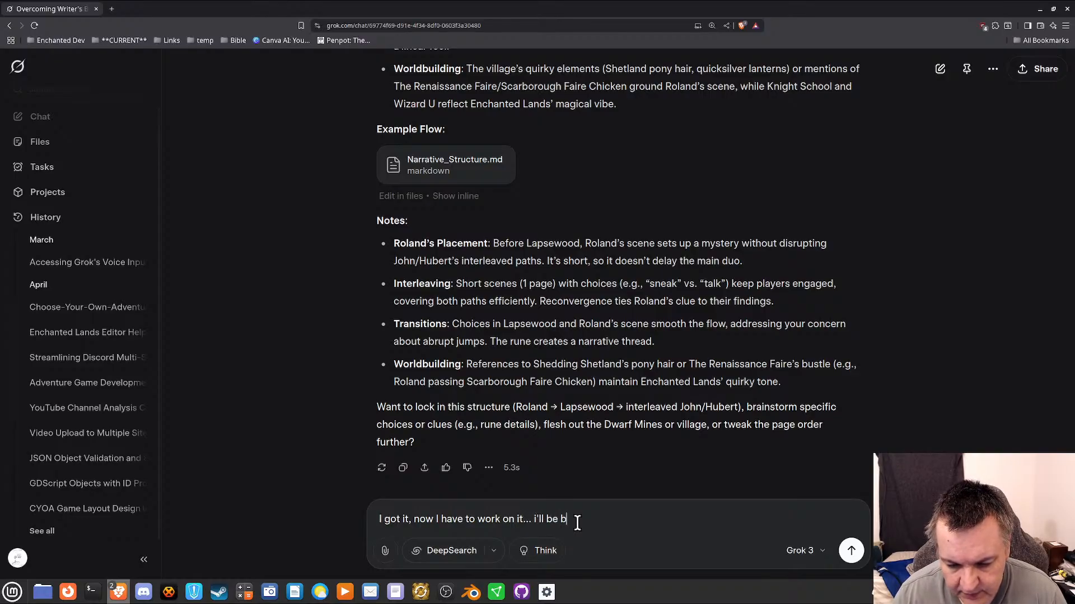
pyautogui.write('ack when I nee')
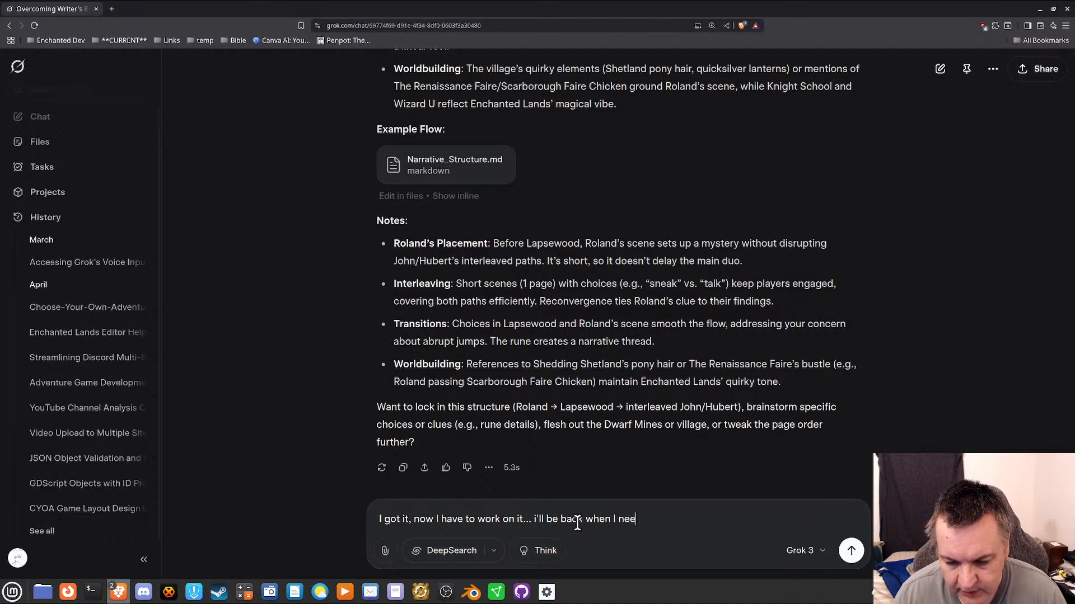
pyautogui.write('d some ')
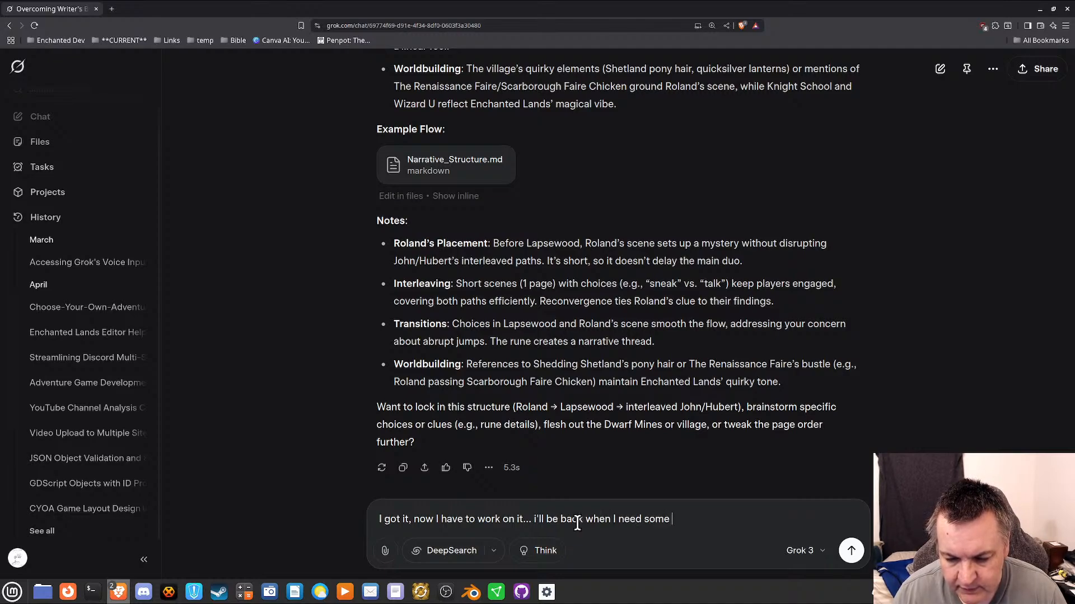
pyautogui.write('help next, thanks')
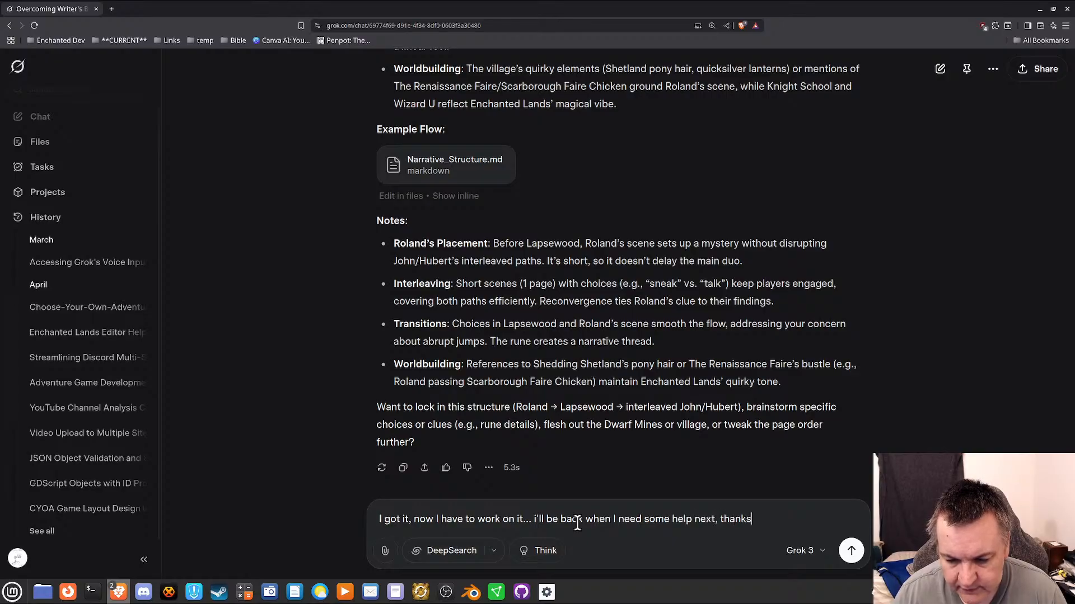
pyautogui.press('Return')
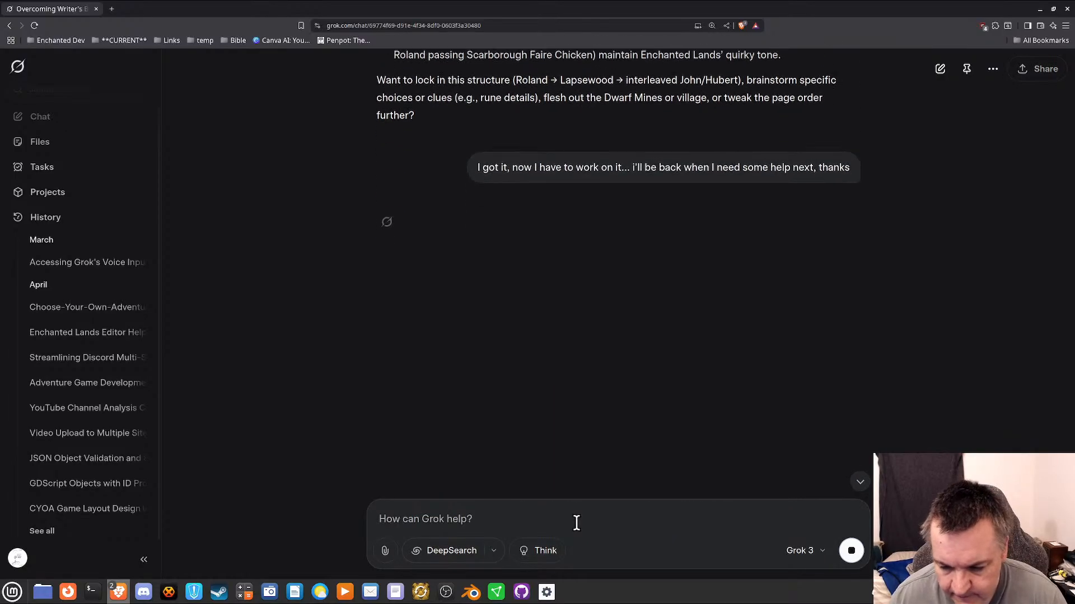
# Switch to Redot and to the file manager's Rooms folder, open 011_Dwarf_Mines_1.json to read its description and doors, and close it.
pyautogui.click(549, 593)
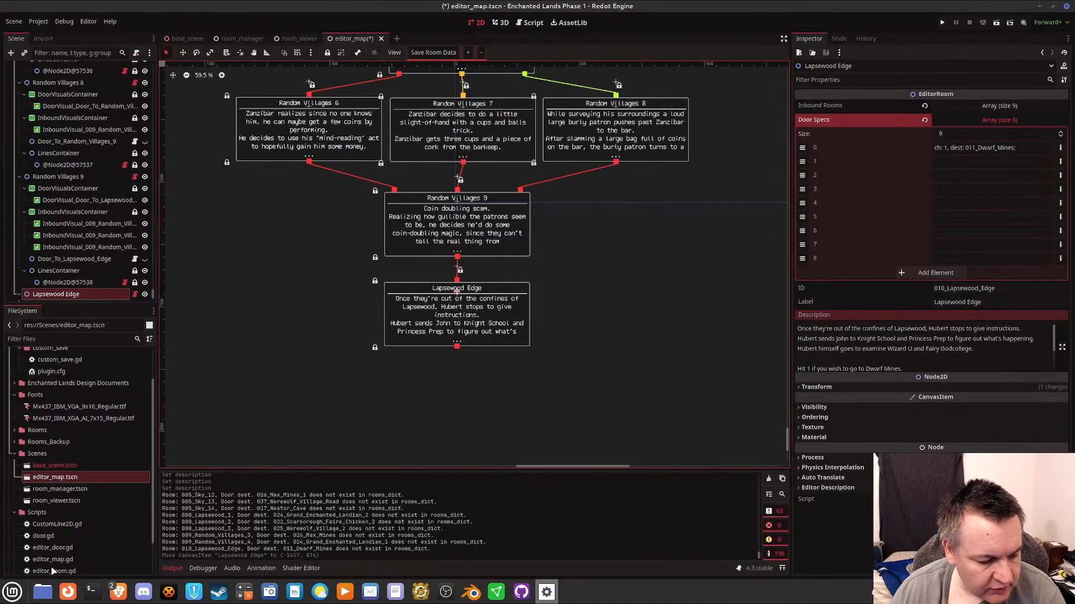
pyautogui.click(38, 598)
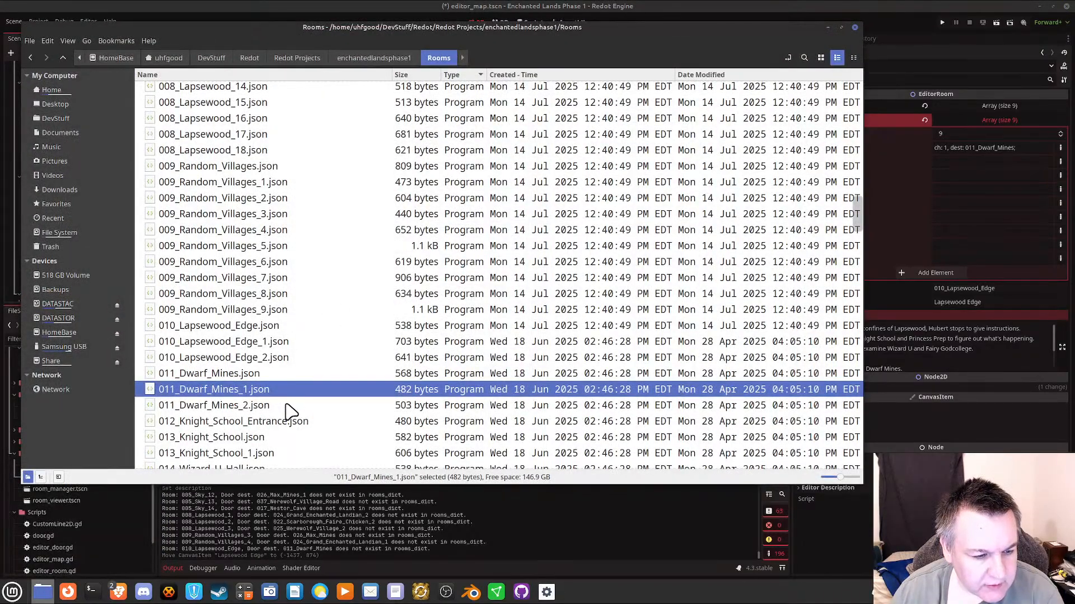
pyautogui.doubleClick(265, 389)
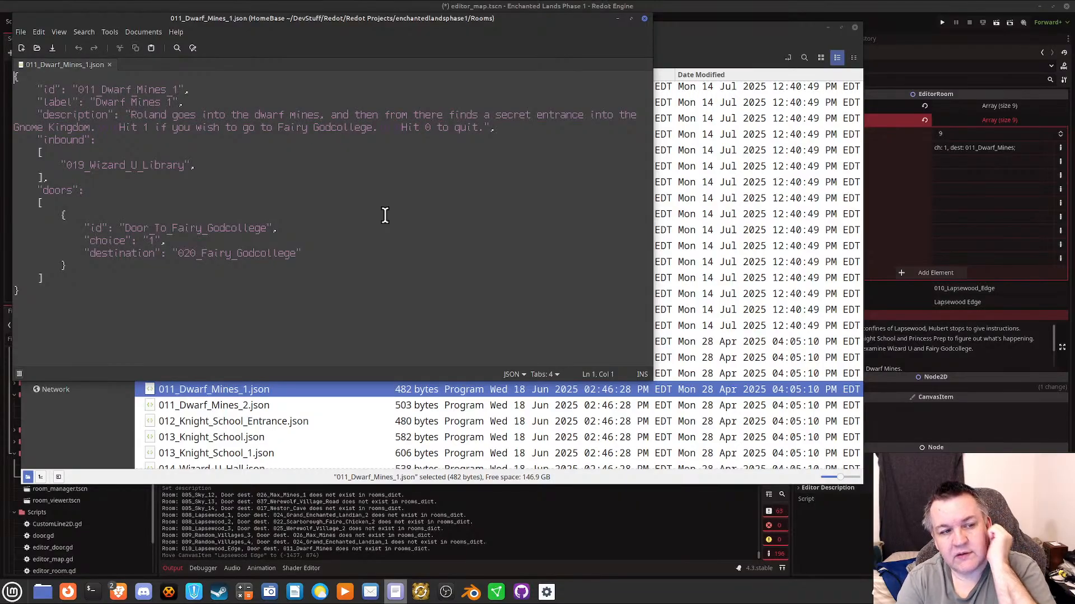
pyautogui.click(644, 19)
# Open 011_Dwarf_Mines_2.json from the Rooms folder, read its description, inbound room and doors, and close it.
pyautogui.click(232, 407)
pyautogui.doubleClick(232, 411)
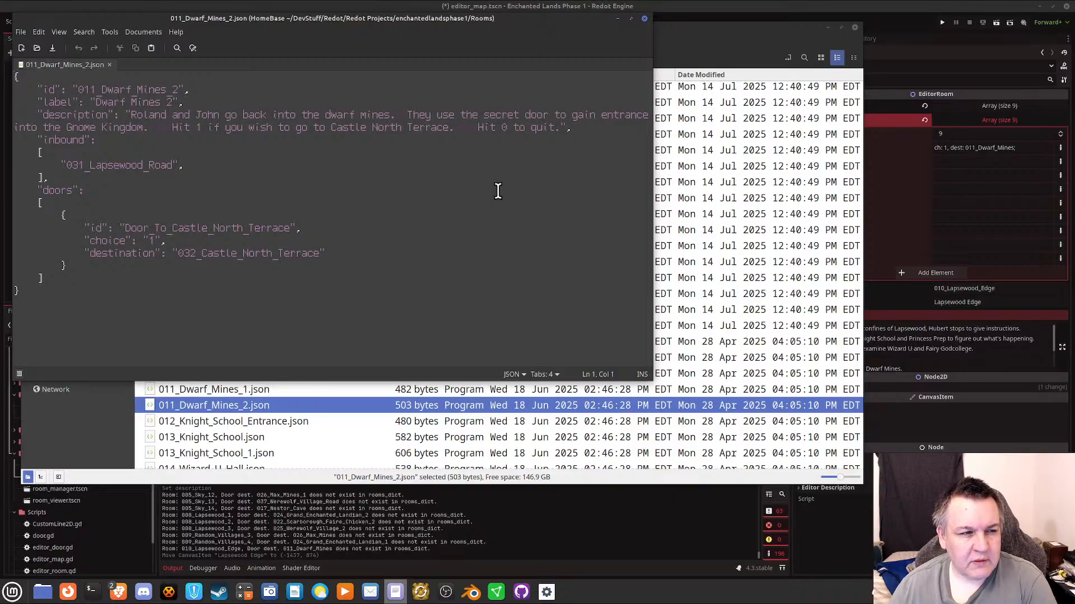
pyautogui.click(643, 17)
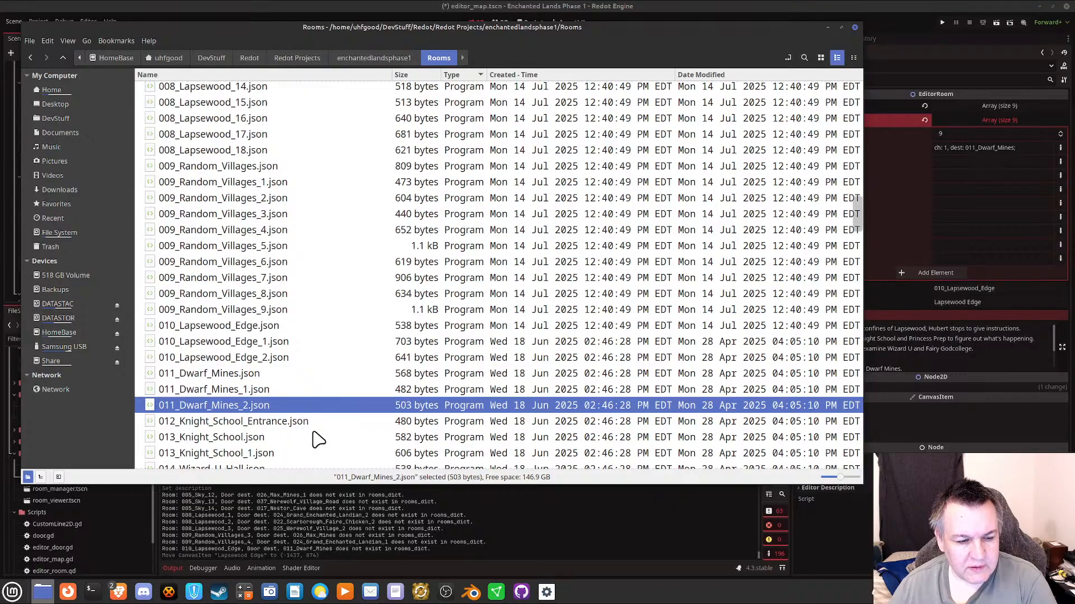
# Reopen 011_Dwarf_Mines_1.json, glance back at the Rooms file list, and return to the file's text.
pyautogui.doubleClick(255, 389)
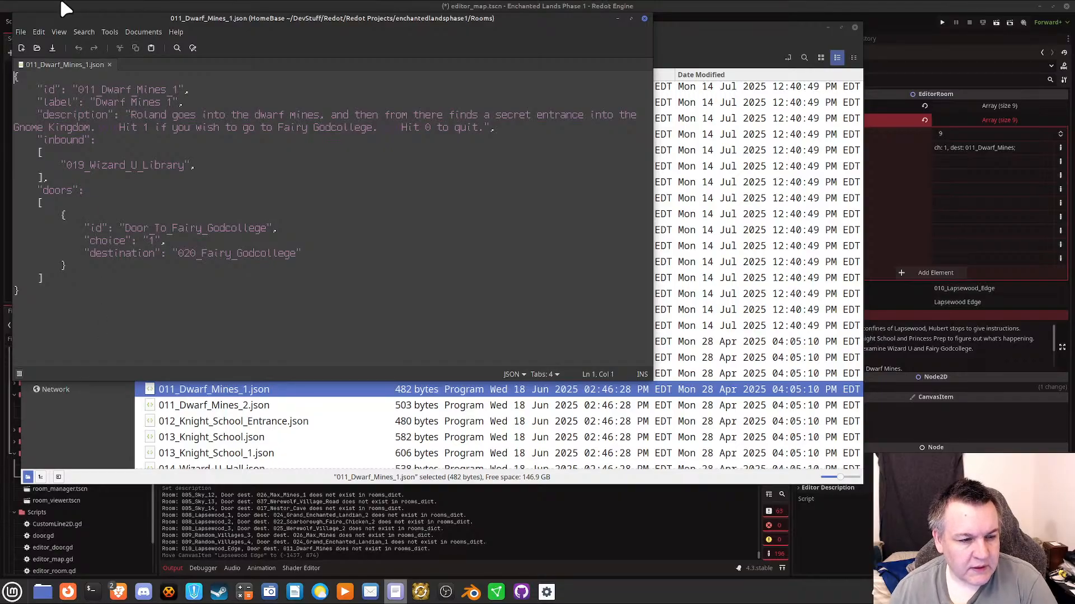
pyautogui.click(43, 595)
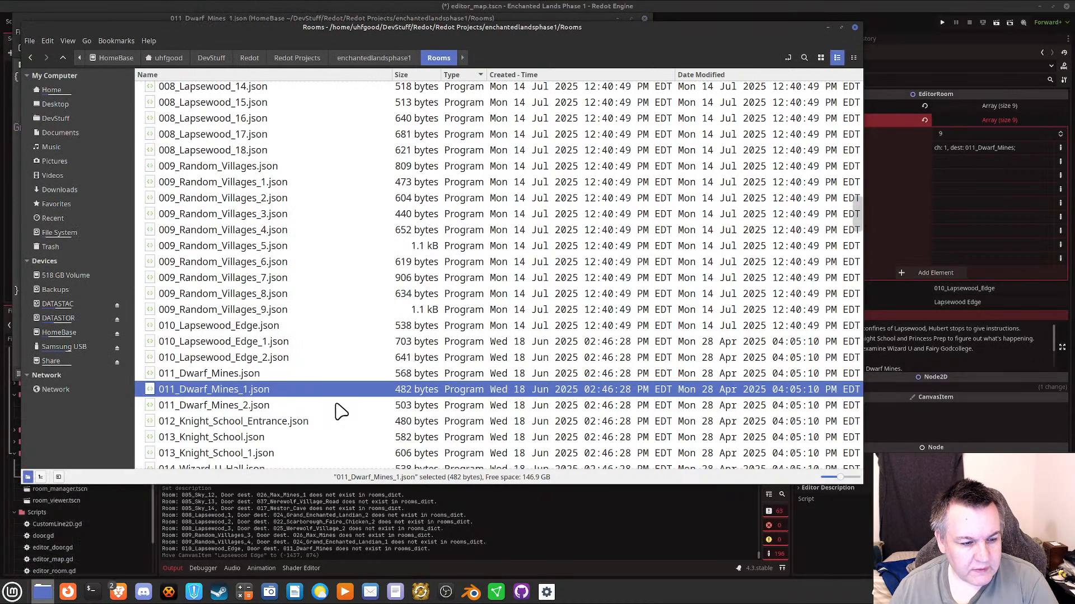
pyautogui.click(141, 17)
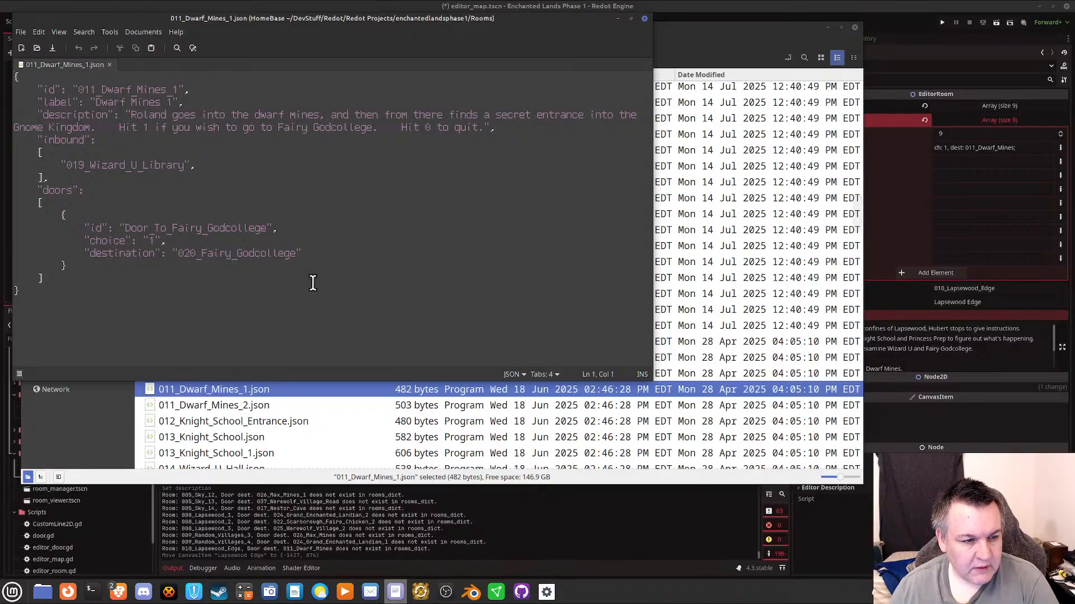
# Find Dwarf Mines 1's door destination among the Rooms files and open 020_Fairy_Godcollege.json to read it.
pyautogui.click(336, 438)
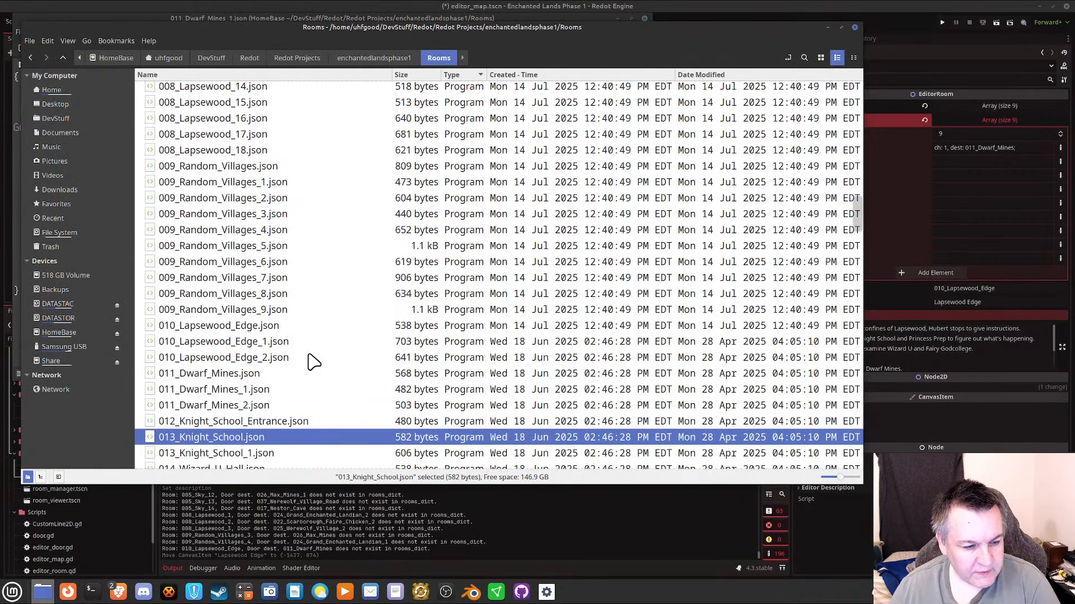
pyautogui.scroll(-3, 272, 408)
pyautogui.scroll(-2, 273, 408)
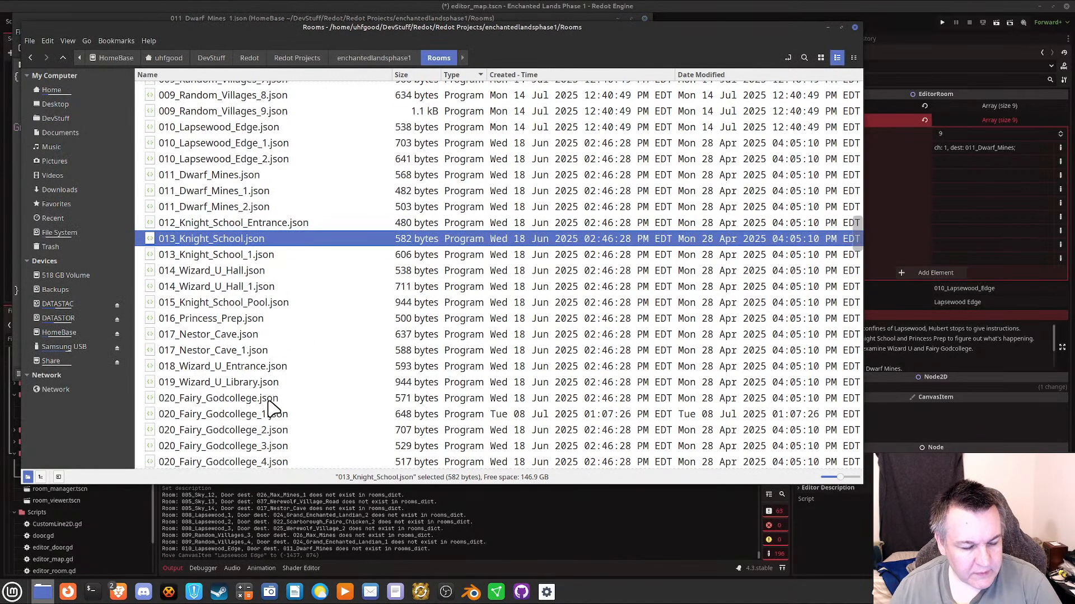
pyautogui.hotkey('alt', 'Tab')
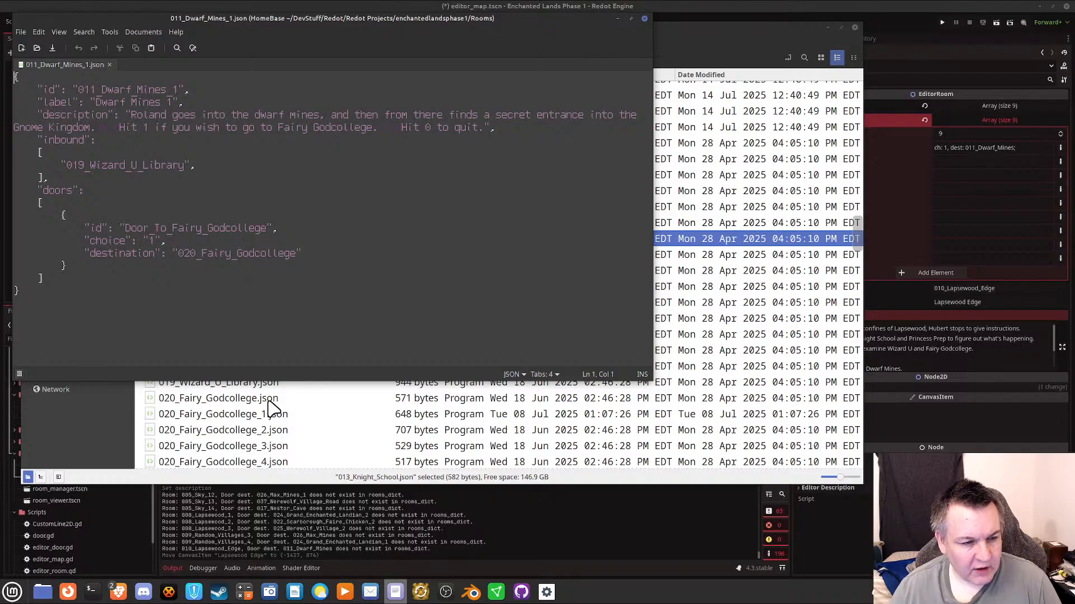
pyautogui.hotkey('alt', 'Tab')
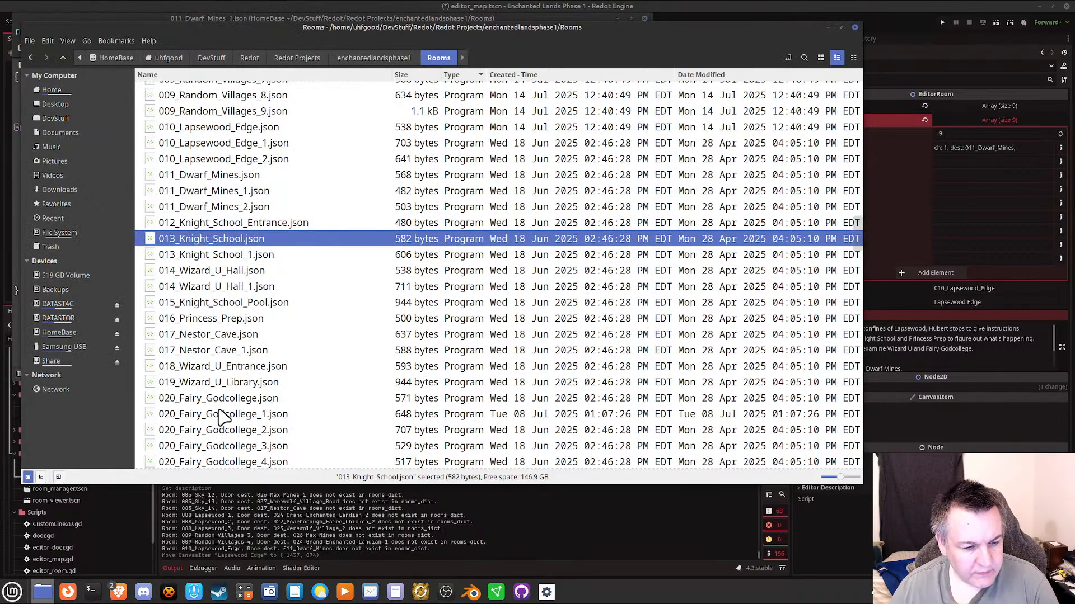
pyautogui.hotkey('alt', 'Tab')
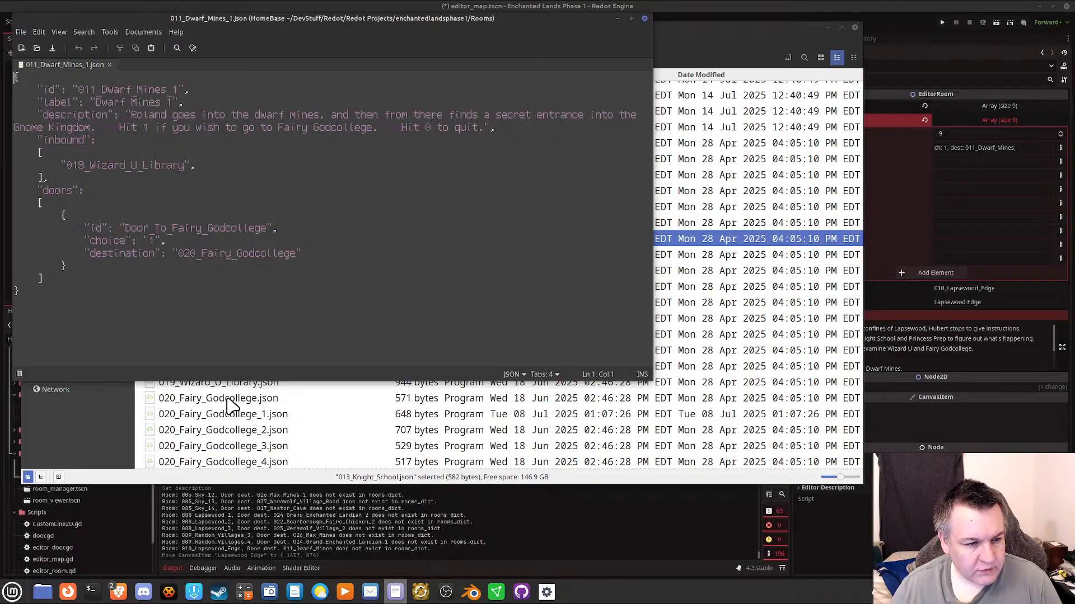
pyautogui.hotkey('alt', 'Tab')
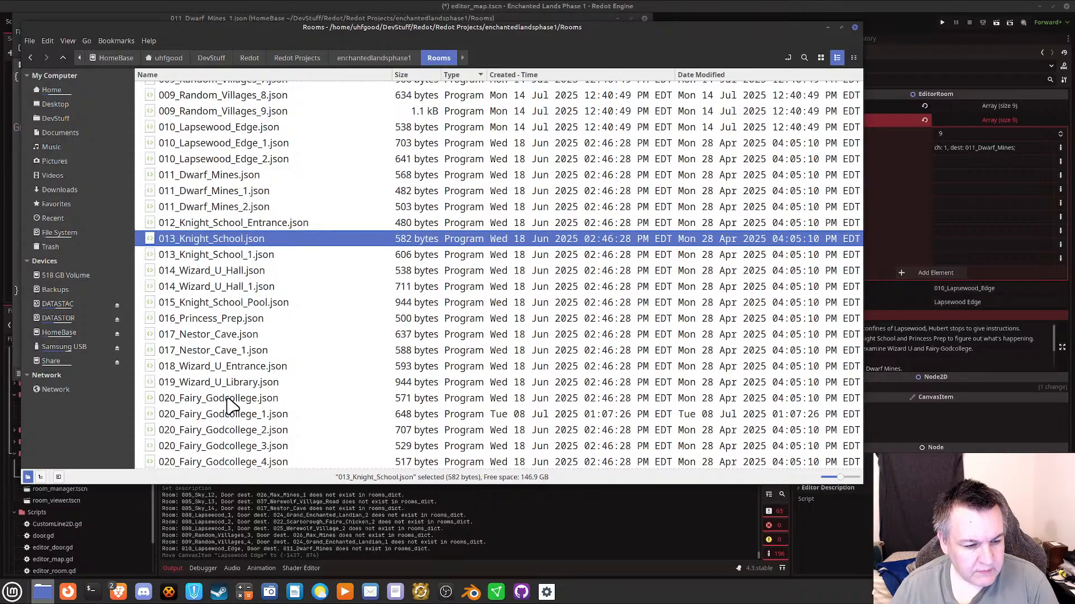
pyautogui.doubleClick(230, 399)
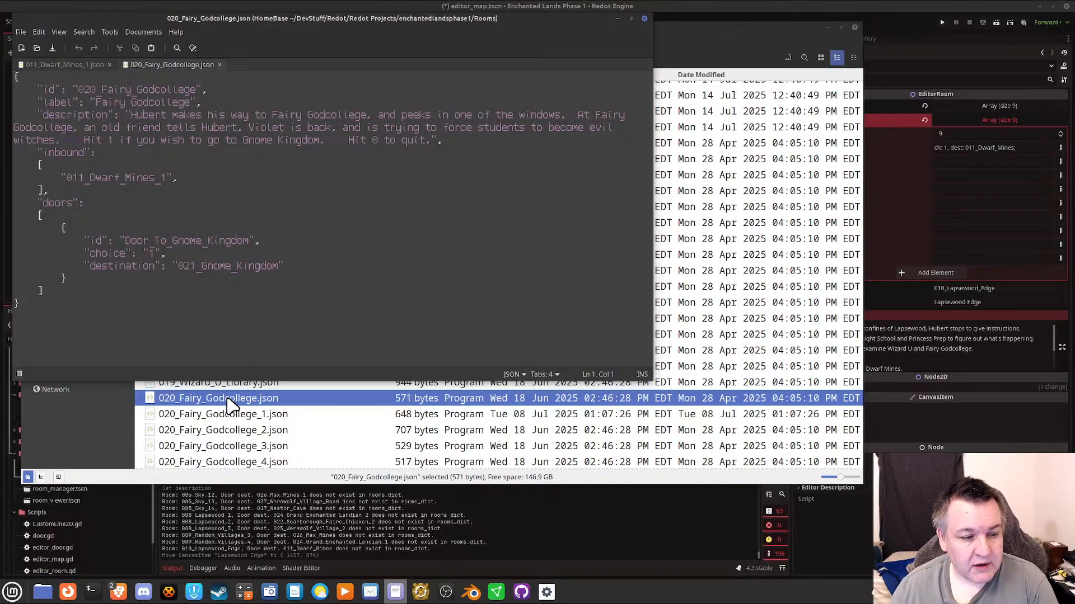
# Open 021_Gnome_Kingdom.json from the Rooms folder, read its description, inbound room and doors, and close the text editor.
pyautogui.scroll(-3, 224, 428)
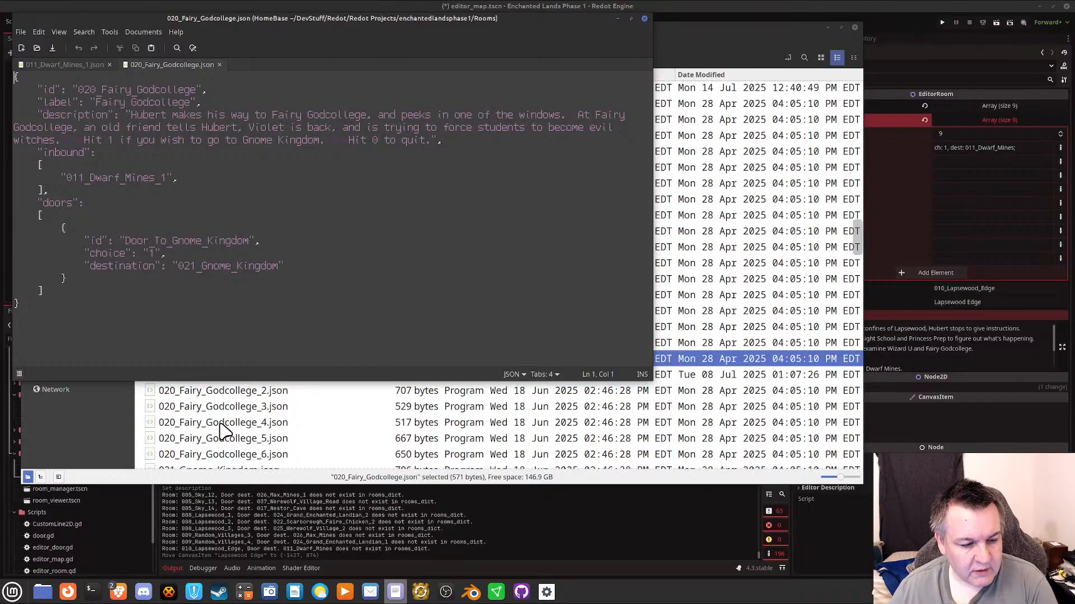
pyautogui.scroll(2, 223, 431)
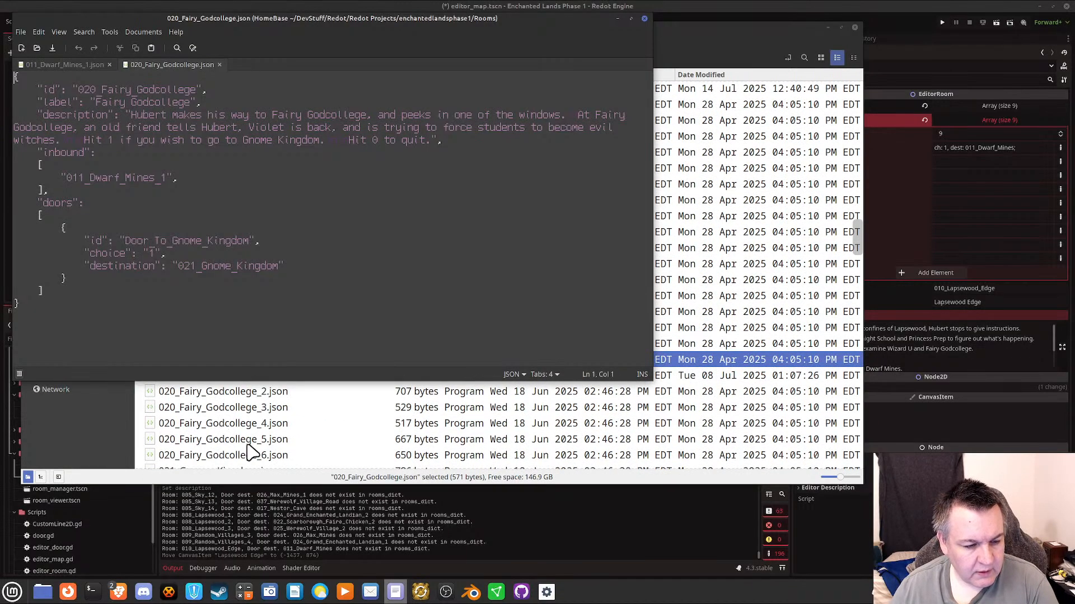
pyautogui.scroll(-1, 252, 434)
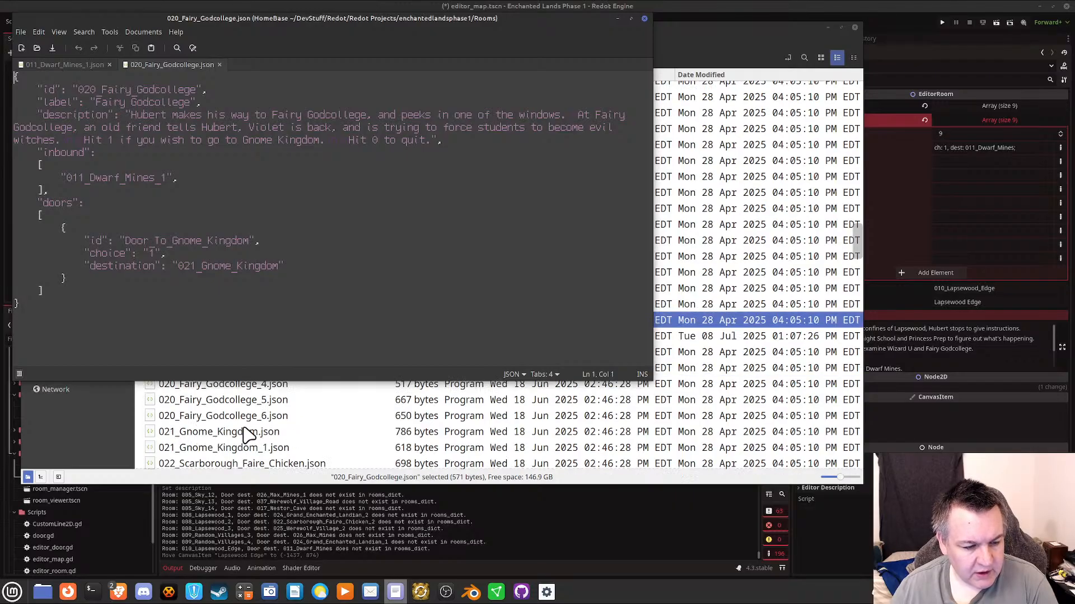
pyautogui.doubleClick(246, 433)
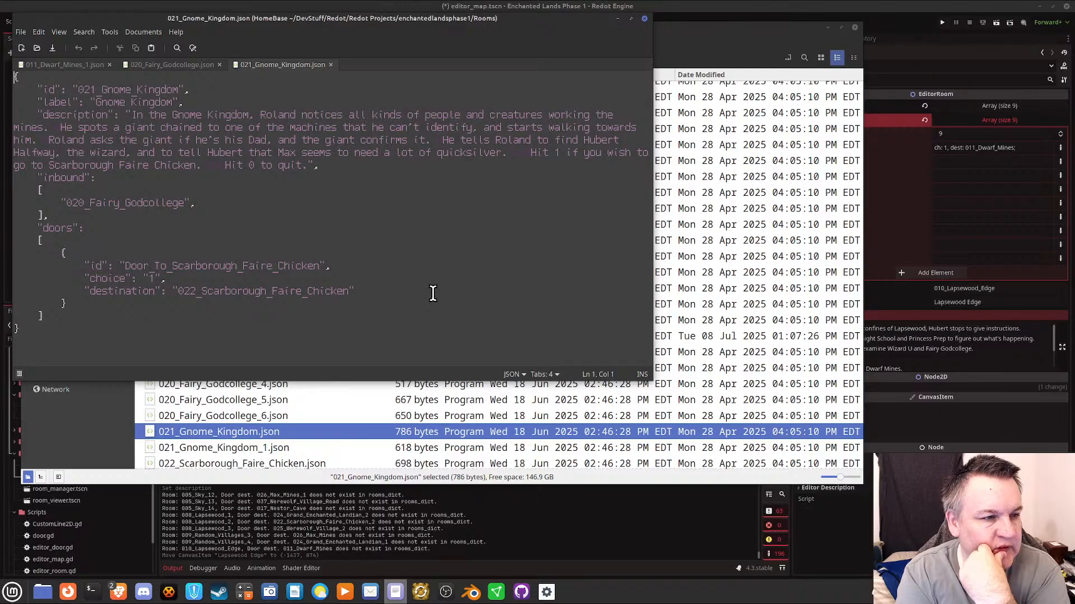
pyautogui.click(645, 18)
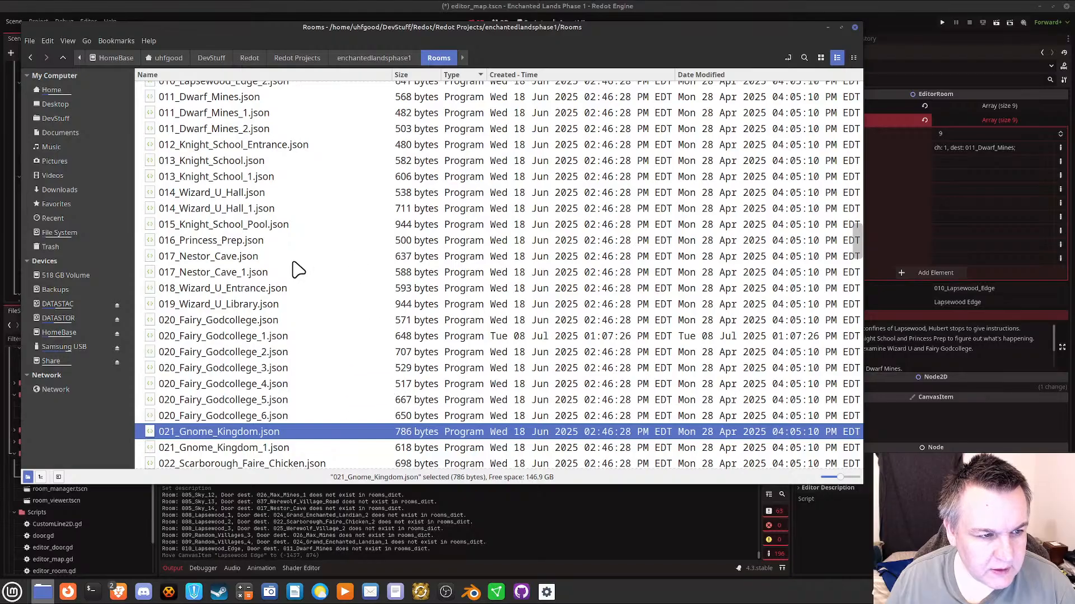
# Reopen 011_Dwarf_Mines_1.json and 020_Fairy_Godcollege.json to compare their descriptions and links, and close the text editor.
pyautogui.scroll(1, 289, 269)
pyautogui.doubleClick(258, 153)
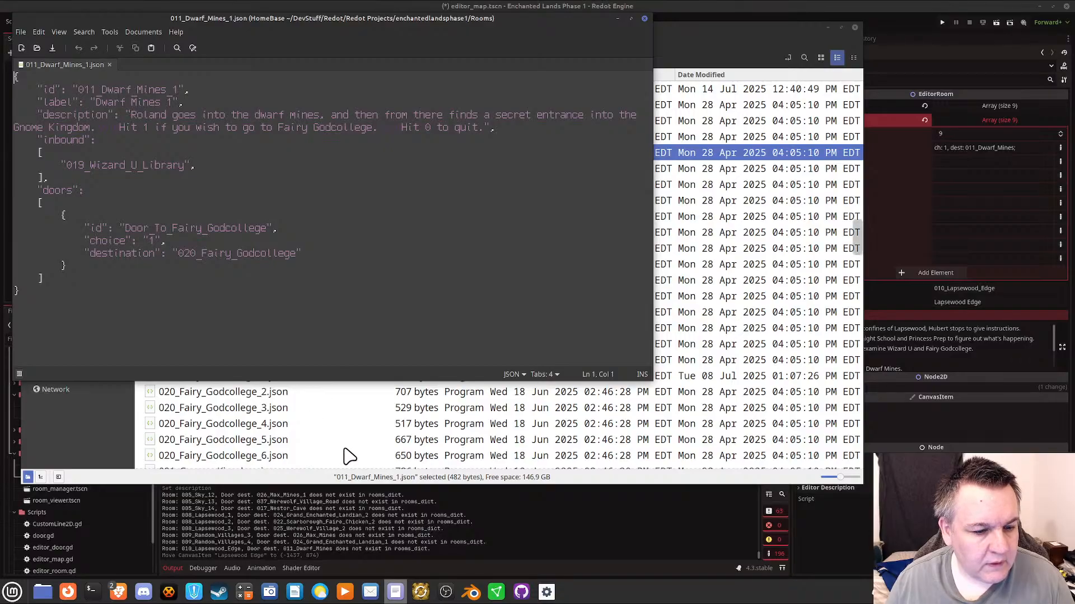
pyautogui.click(73, 402)
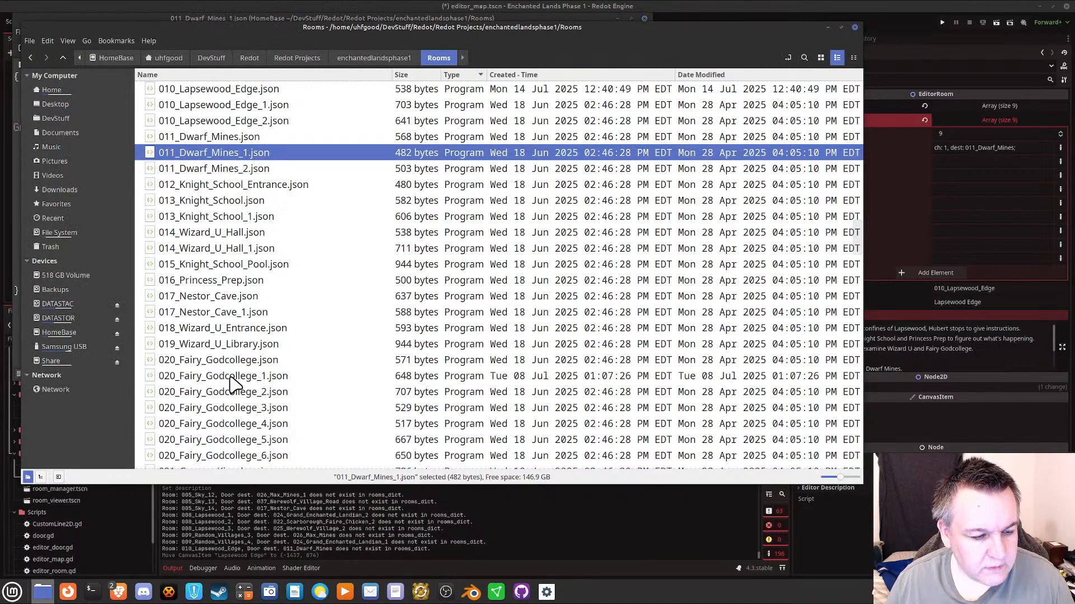
pyautogui.doubleClick(234, 360)
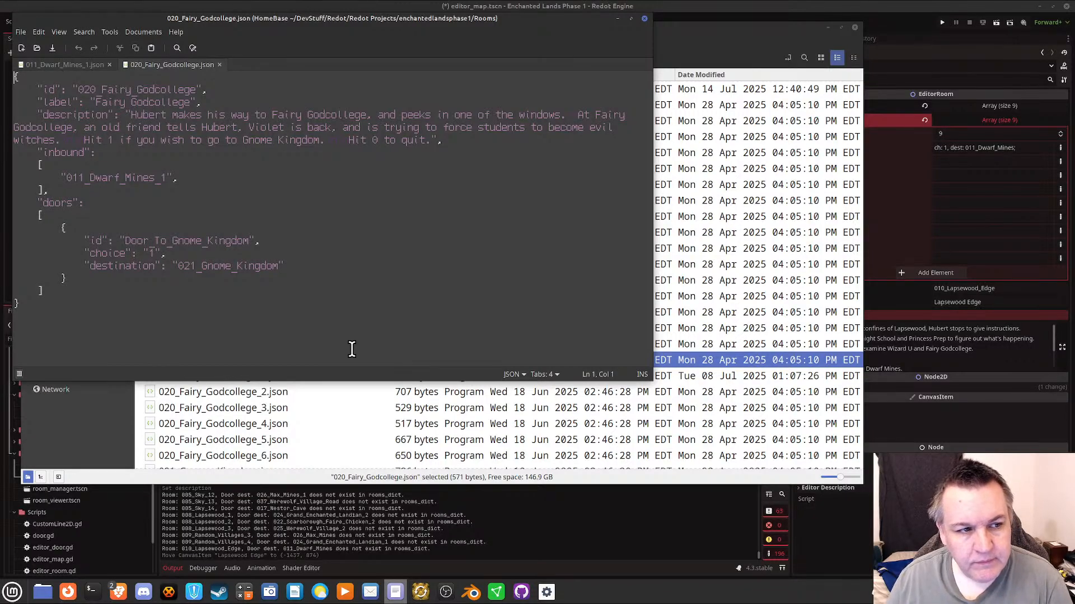
pyautogui.click(643, 19)
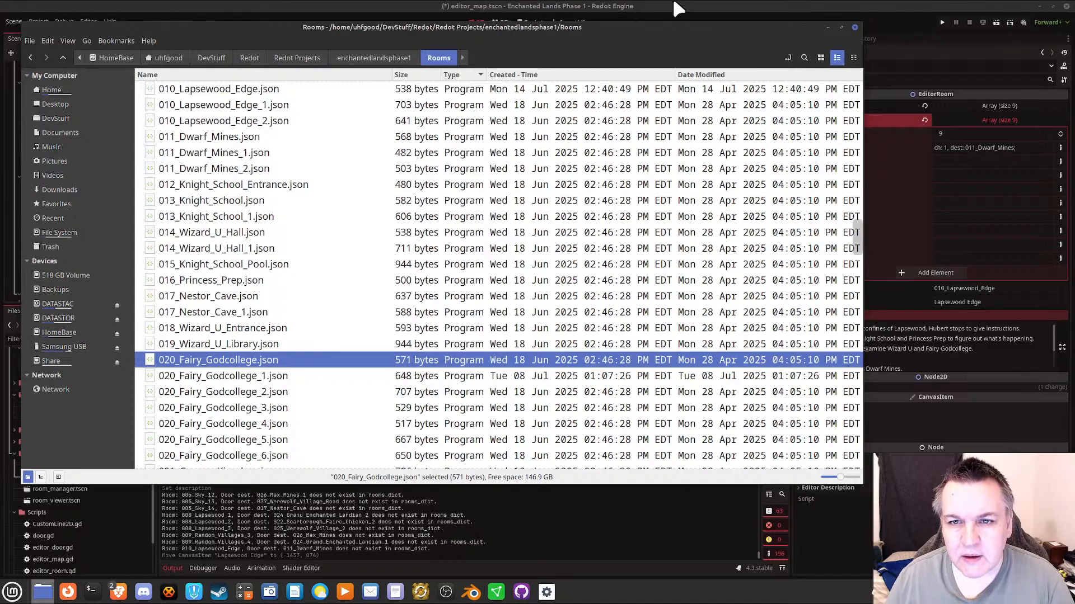
# Switch to Redot, change the filename prefix that stops room loading in editor_map.gd's LoadAllRooms to "011", and save.
pyautogui.click(656, 7)
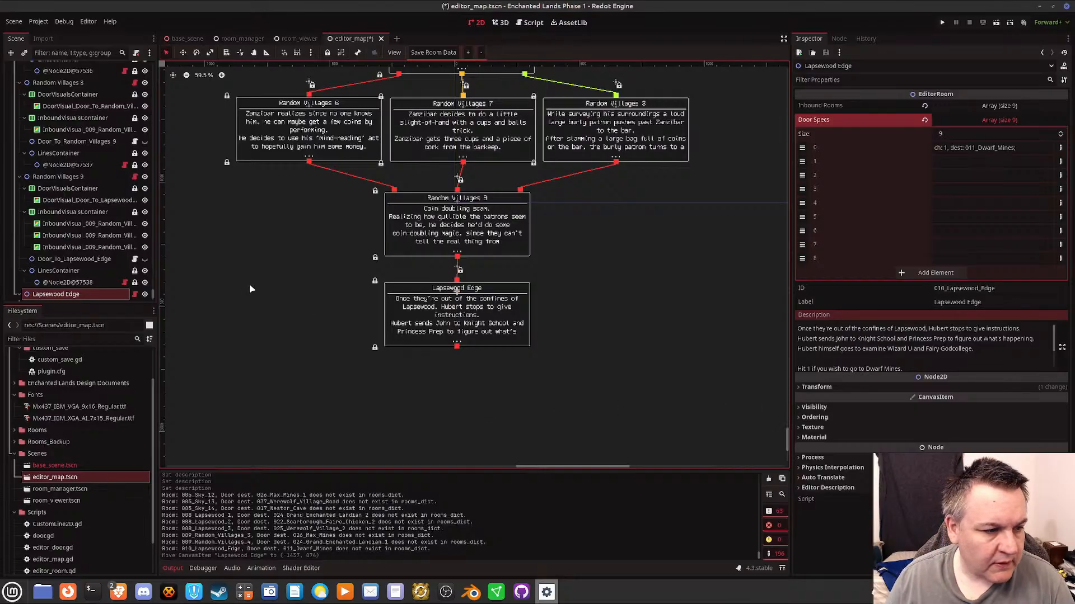
pyautogui.click(530, 22)
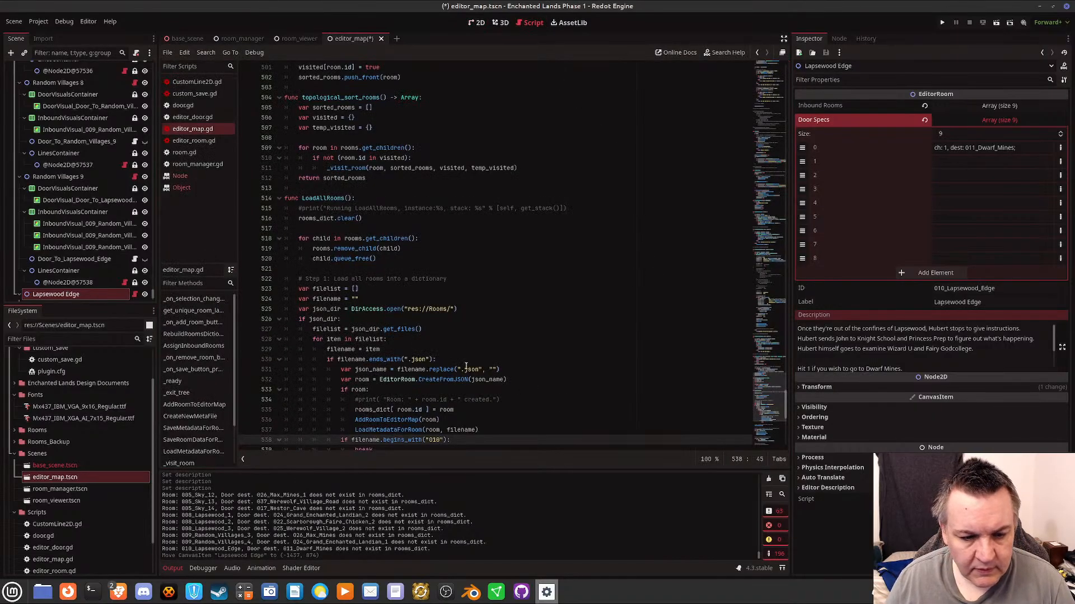
pyautogui.scroll(-2, 467, 367)
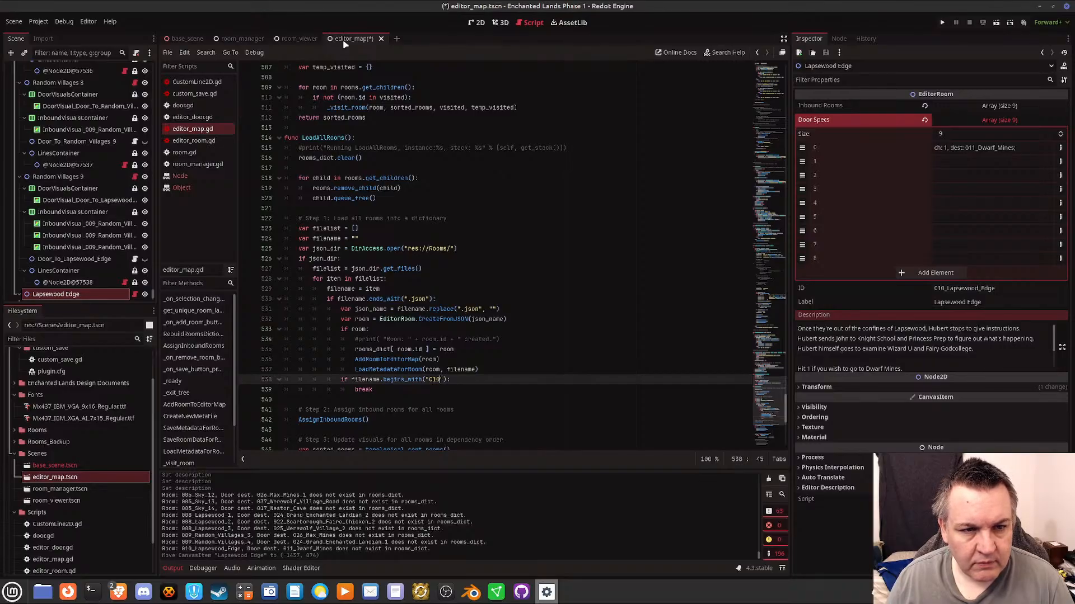
pyautogui.click(481, 25)
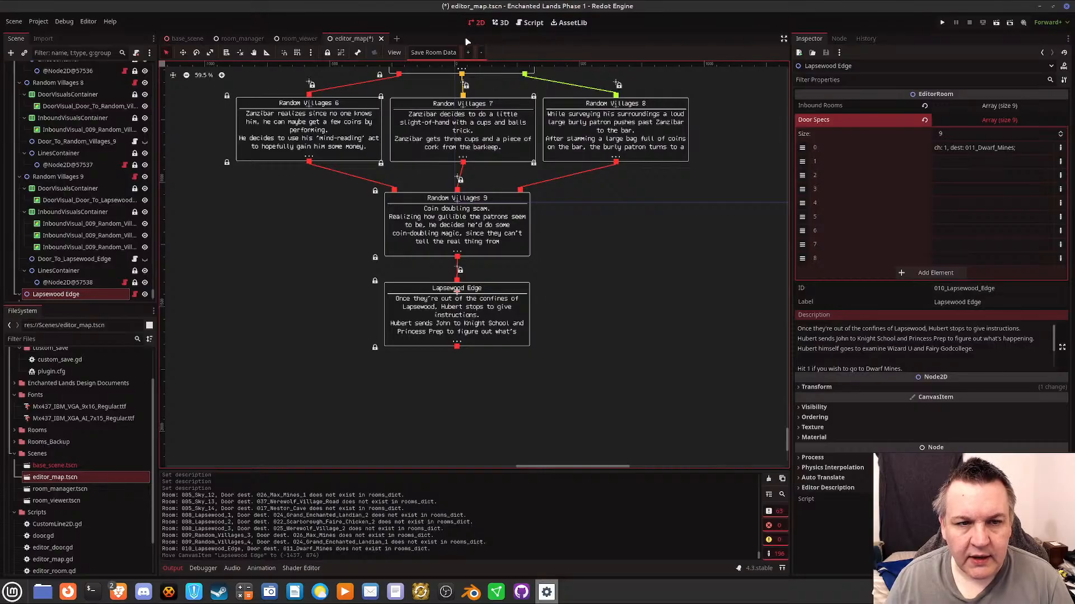
pyautogui.click(530, 23)
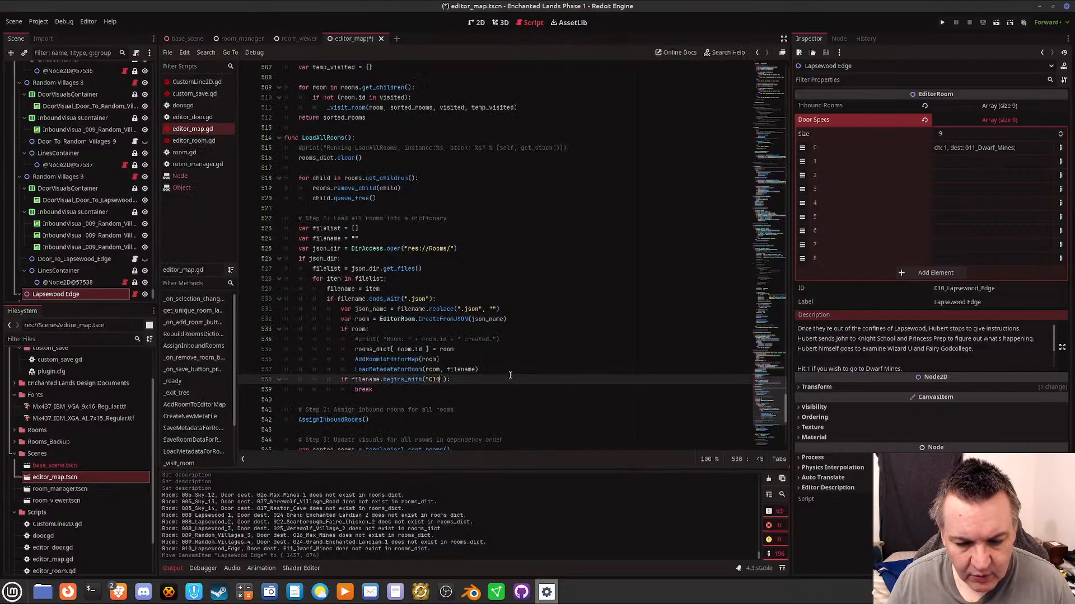
pyautogui.press('BackSpace')
pyautogui.write('1')
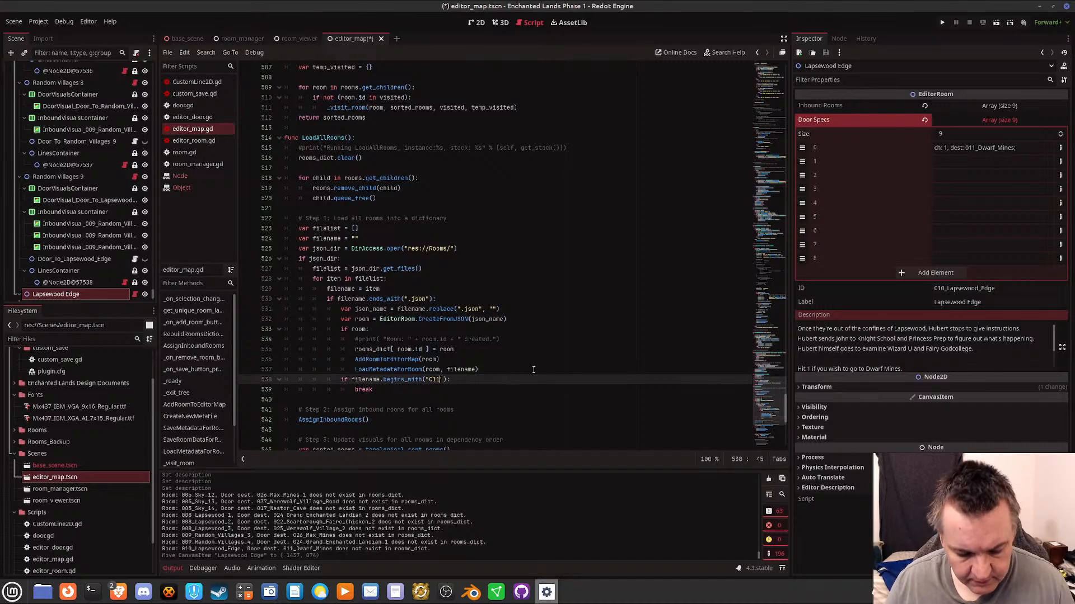
pyautogui.hotkey('ctrl', 's')
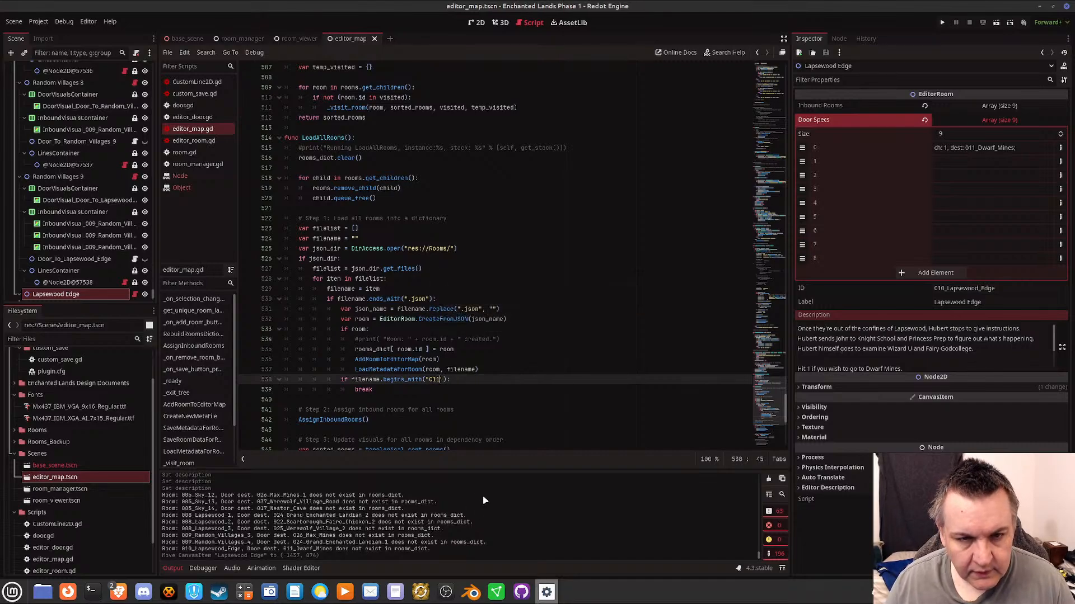
# Save the room data from the 2D map and reload the saved editor_map scene.
pyautogui.click(480, 24)
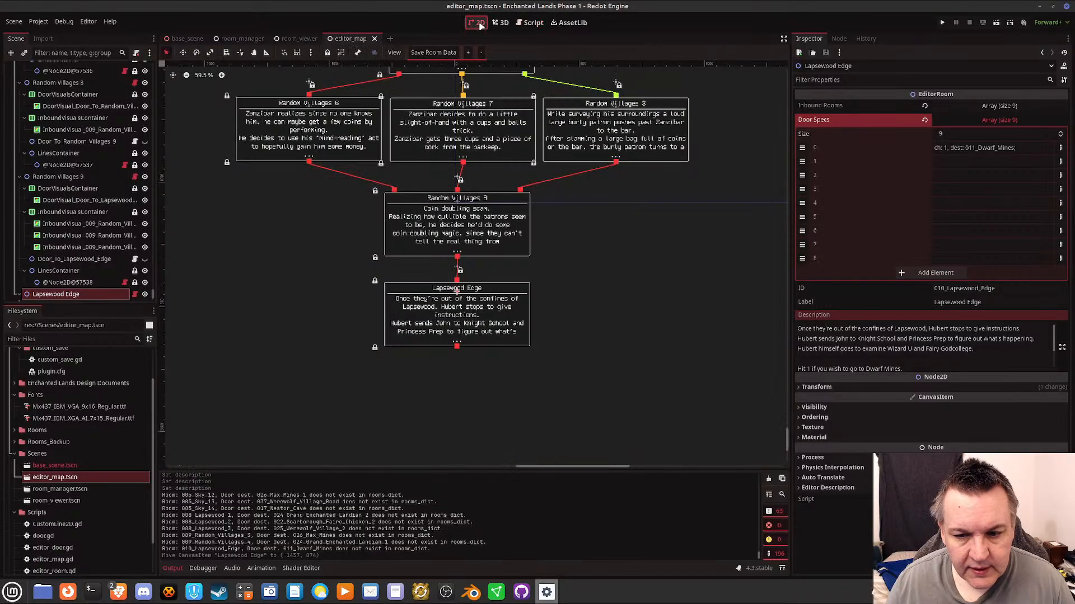
pyautogui.click(428, 52)
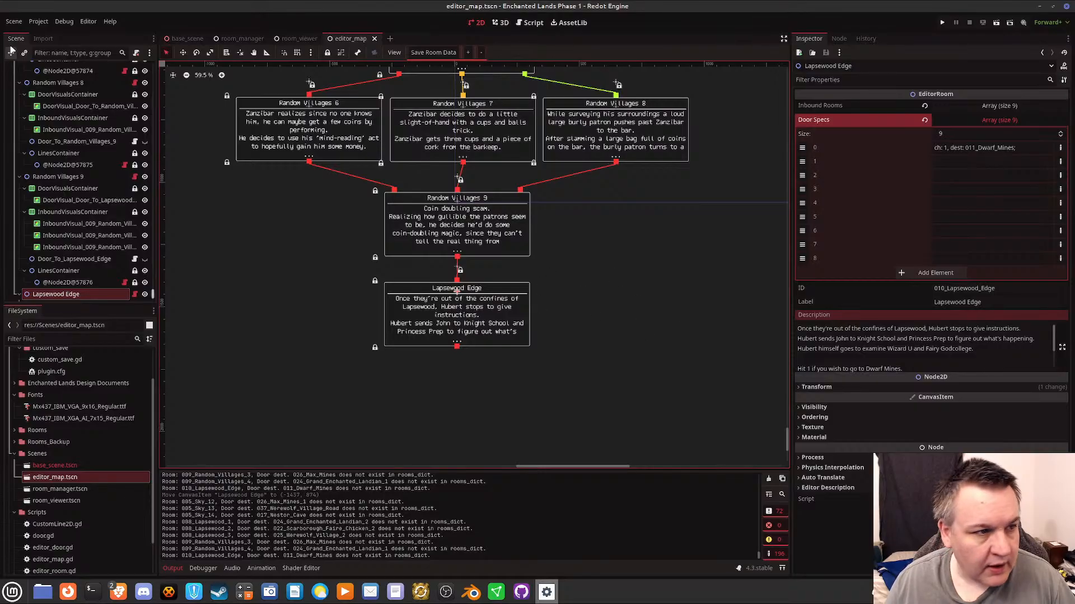
pyautogui.click(14, 23)
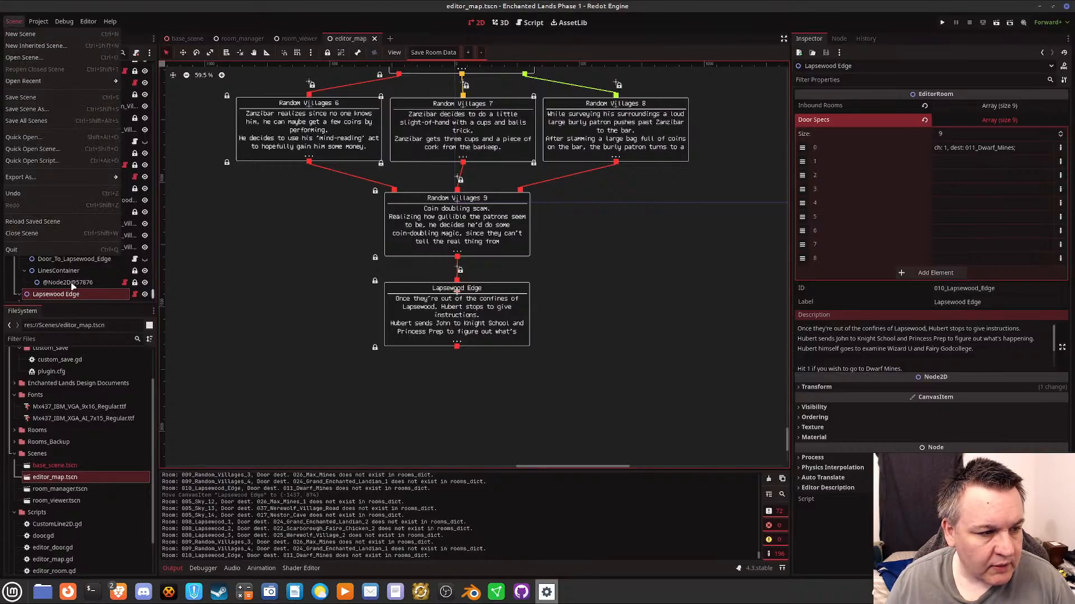
pyautogui.click(54, 222)
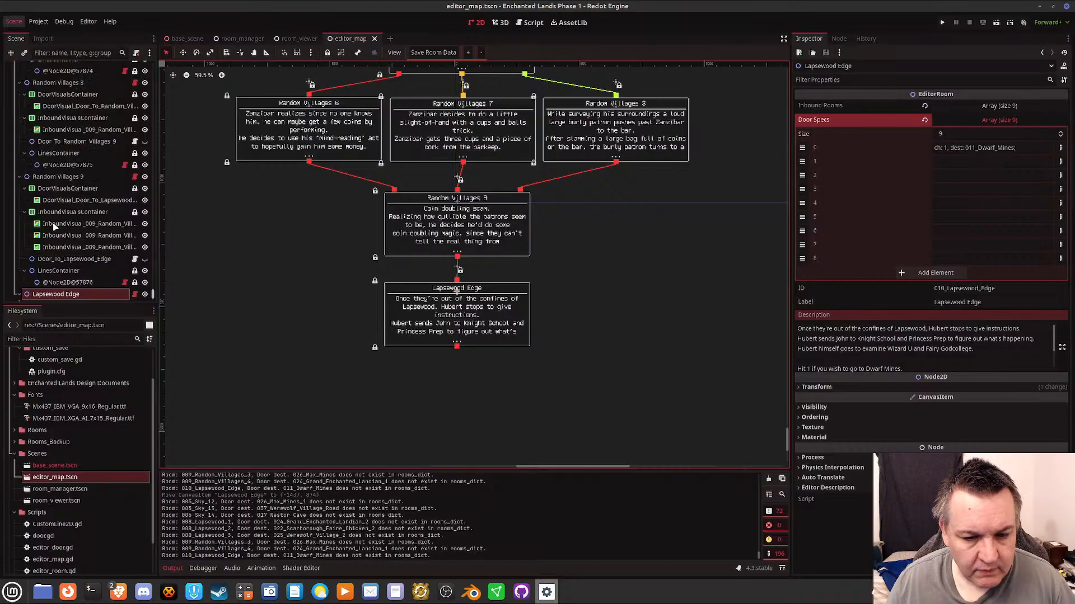
# Move the Dwarf Mines room below Lapsewood Edge on the map, to about (-1450, 1441).
pyautogui.moveTo(656, 340); pyautogui.dragTo(575, 275, button='middle')
pyautogui.scroll(-8, 575, 274)
pyautogui.scroll(-15, 577, 278)
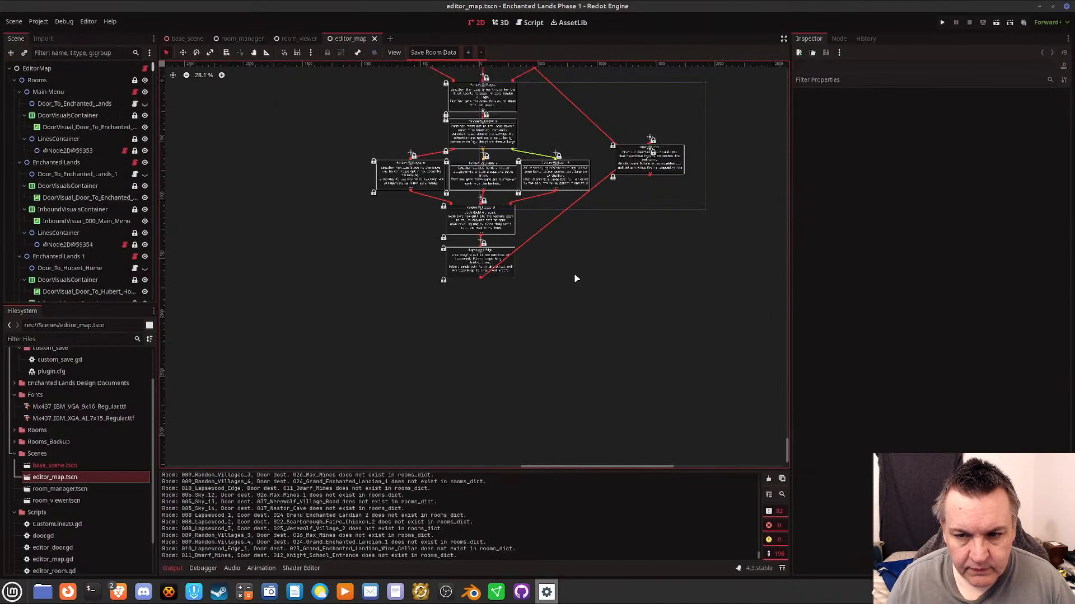
pyautogui.scroll(-2, 576, 278)
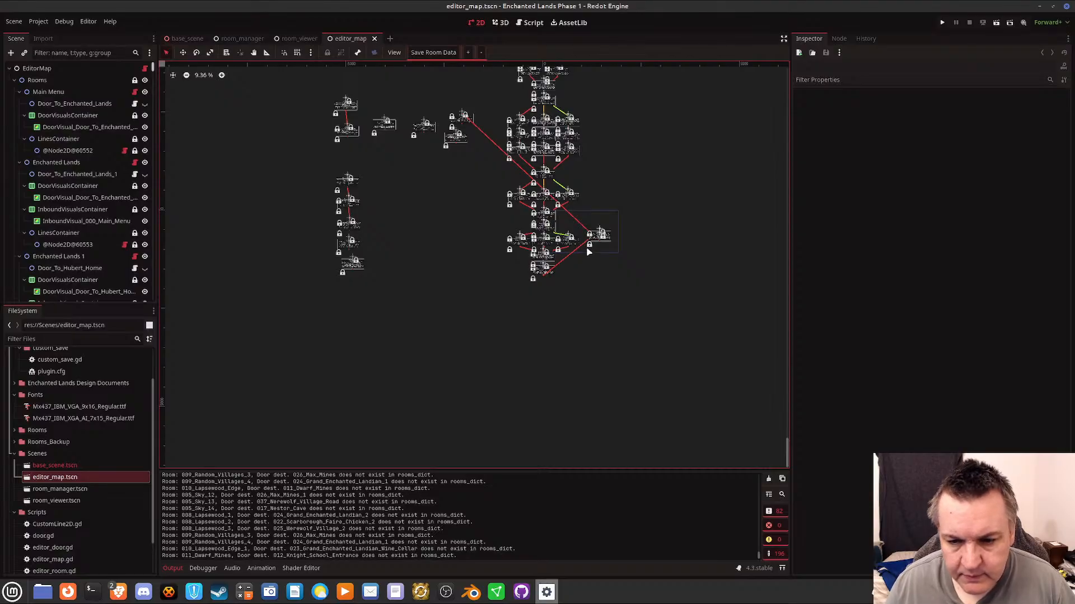
pyautogui.scroll(3, 592, 254)
pyautogui.scroll(5, 596, 258)
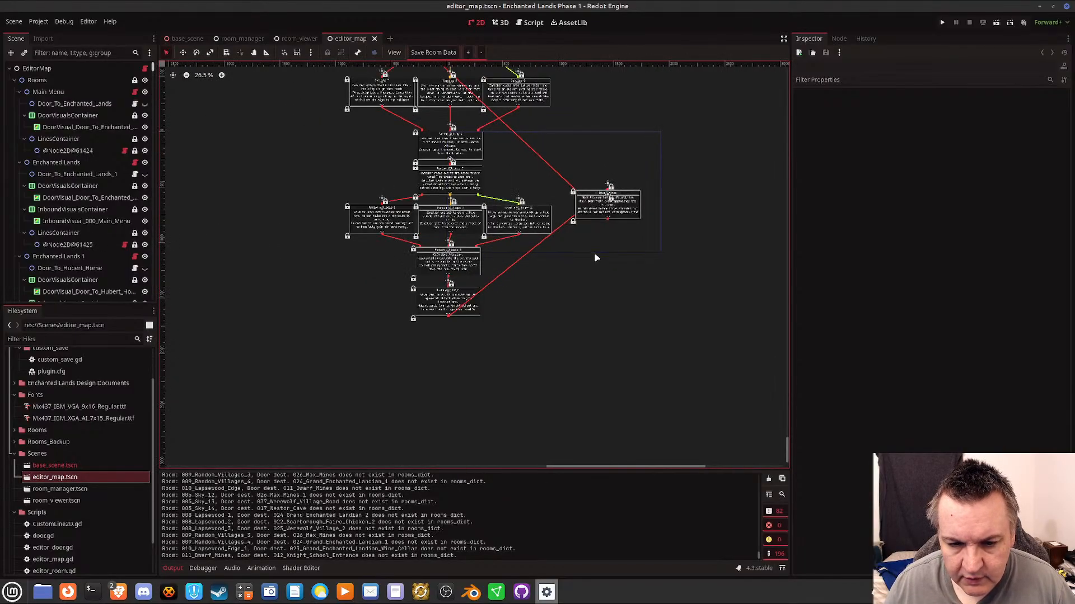
pyautogui.moveTo(611, 181); pyautogui.dragTo(409, 382)
pyautogui.moveTo(408, 381); pyautogui.dragTo(409, 381)
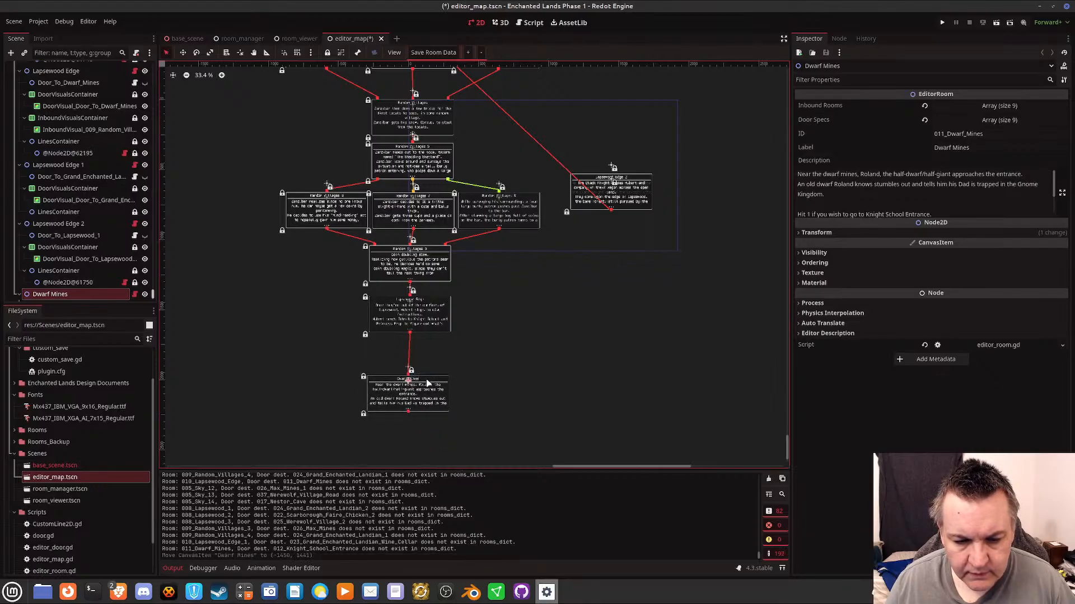
# Select the Lapsewood Edge room, read its description through to the choices, and view the Lapsewood Edge 2 room.
pyautogui.scroll(3, 414, 383)
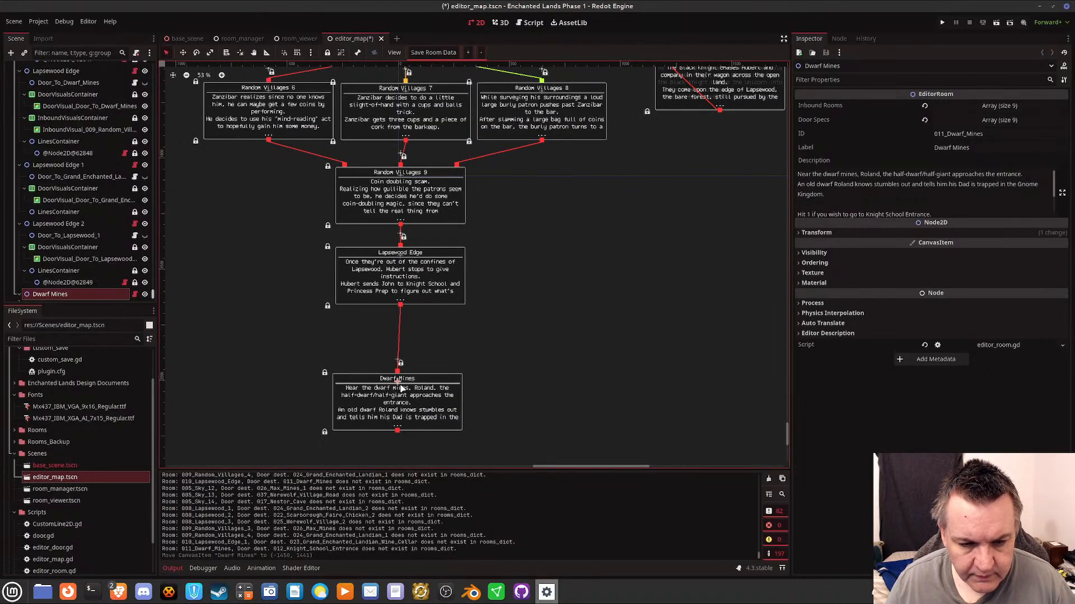
pyautogui.click(401, 255)
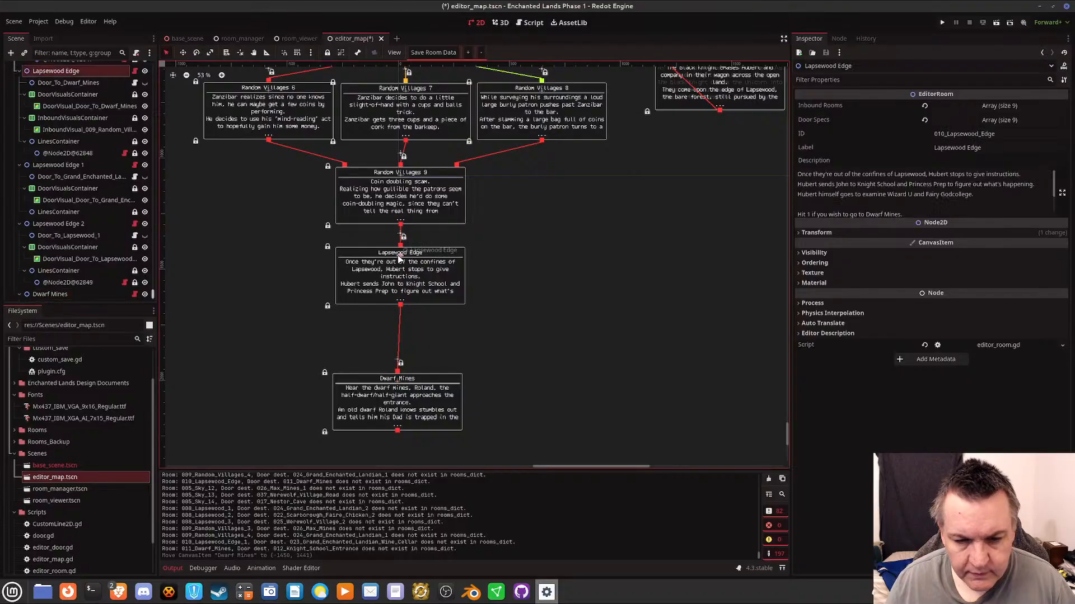
pyautogui.click(873, 159)
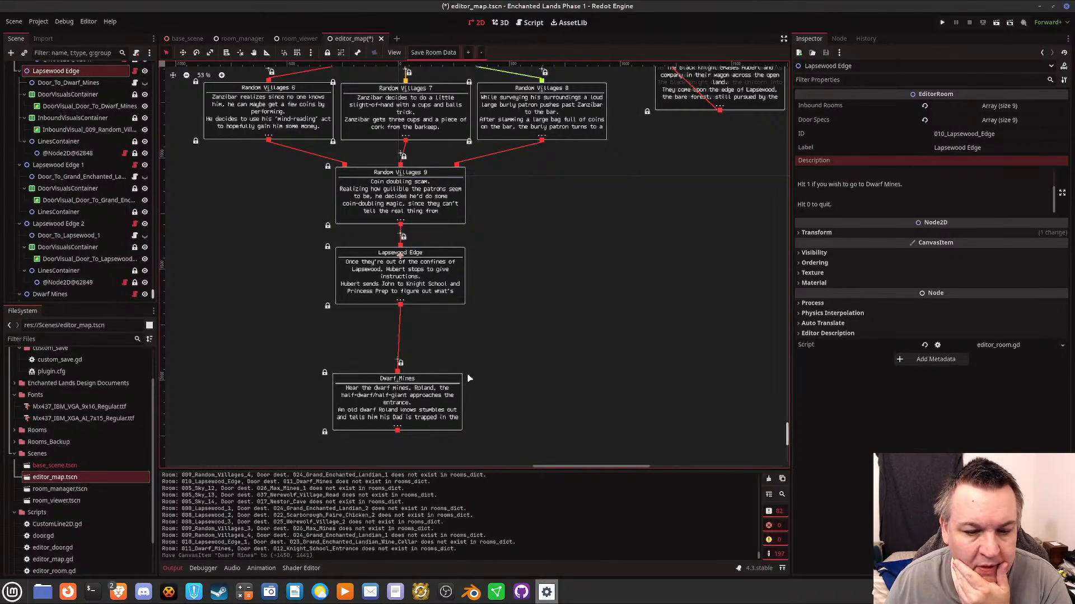
pyautogui.moveTo(610, 297); pyautogui.dragTo(525, 443, button='middle')
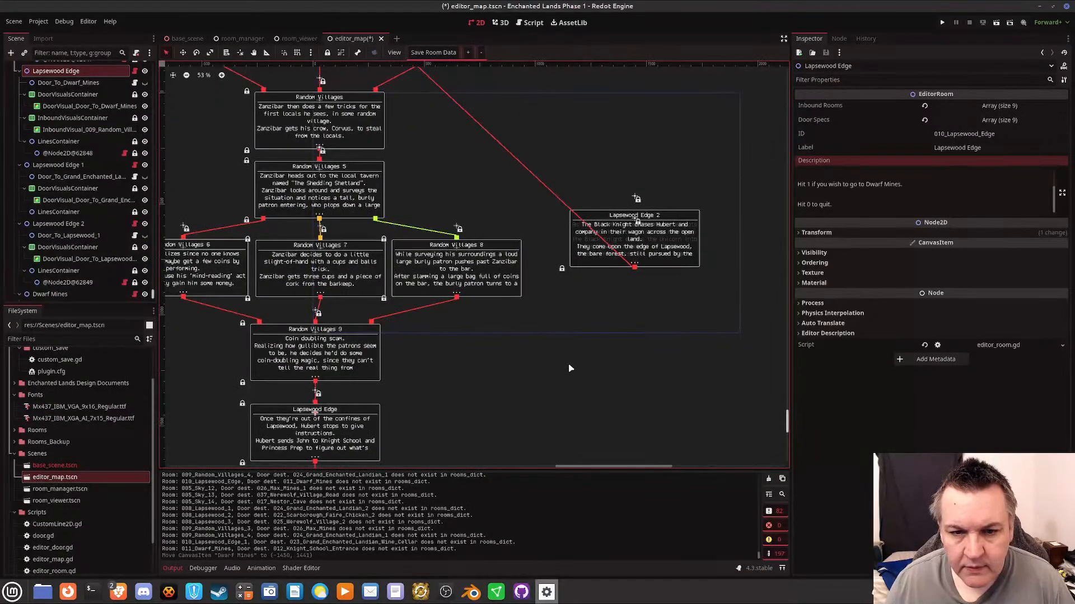
# Move the Lapsewood Edge 2 room up the map to just above Lapsewood 1, at about (-3500, -3485).
pyautogui.keyDown('alt'); pyautogui.rightClick(638, 219); pyautogui.keyUp('alt')
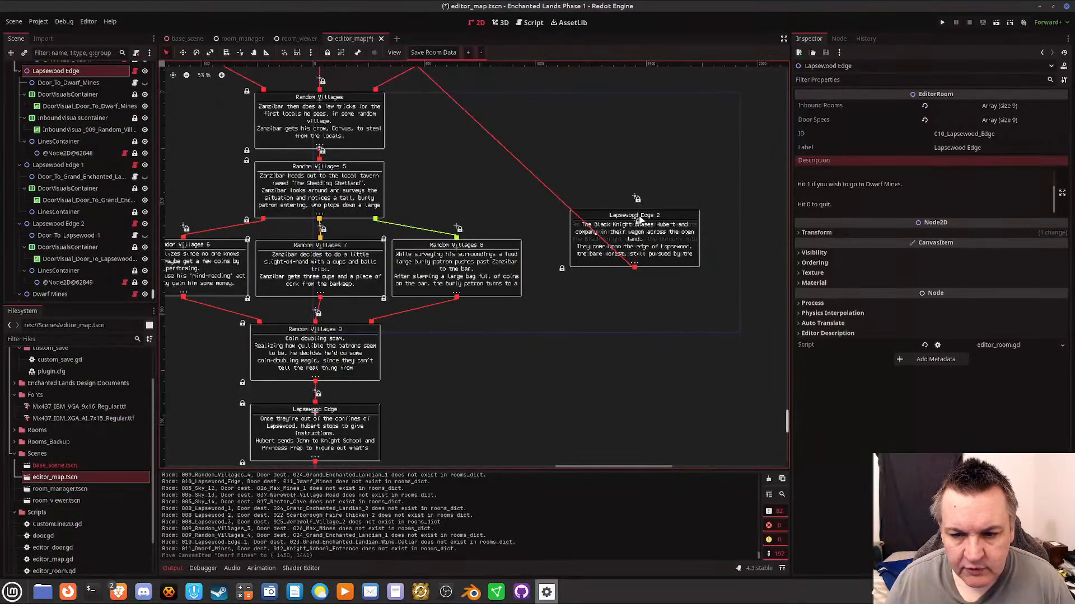
pyautogui.click(670, 213)
pyautogui.moveTo(569, 205); pyautogui.dragTo(211, 130)
pyautogui.scroll(5, 252, 126)
pyautogui.keyDown('shift'); pyautogui.hscroll(-10, 252, 125); pyautogui.keyUp('shift')
pyautogui.scroll(-1, 252, 125)
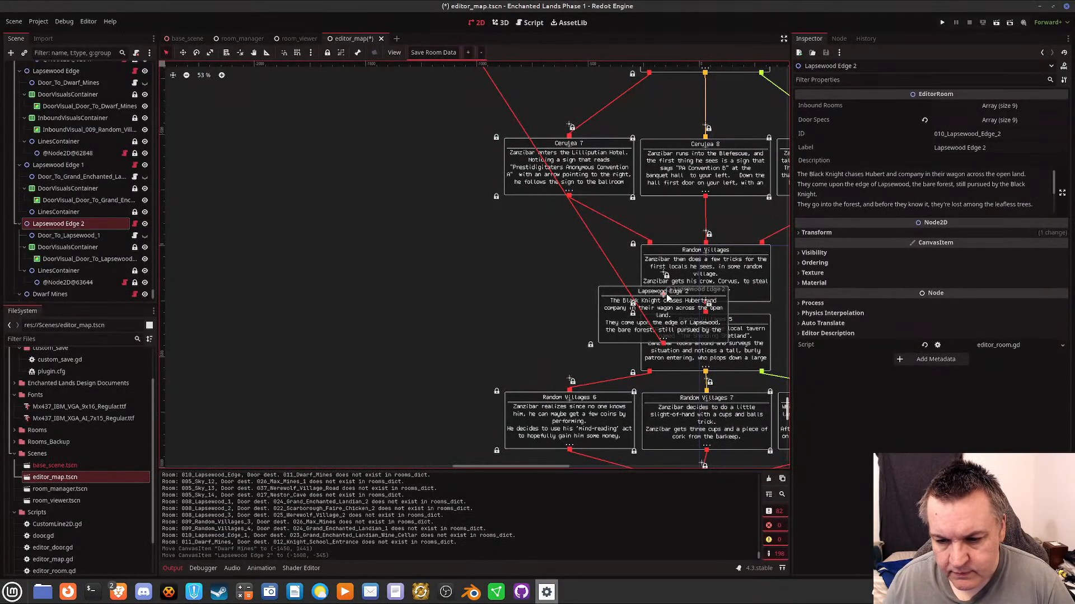
pyautogui.moveTo(664, 294); pyautogui.dragTo(405, 98)
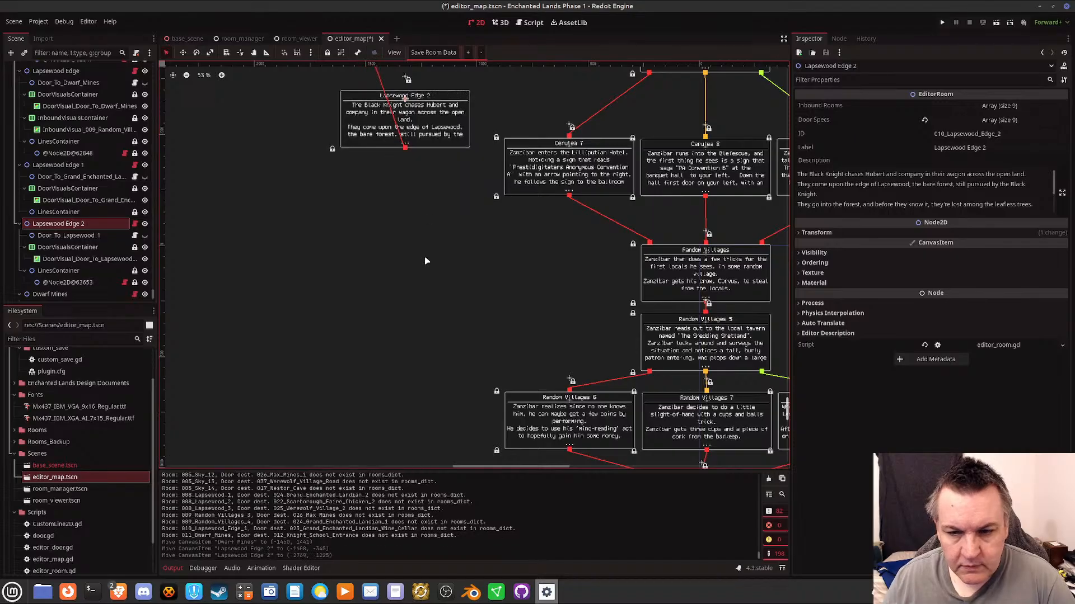
pyautogui.scroll(8, 405, 99)
pyautogui.keyDown('shift'); pyautogui.hscroll(-6, 560, 112); pyautogui.keyUp('shift')
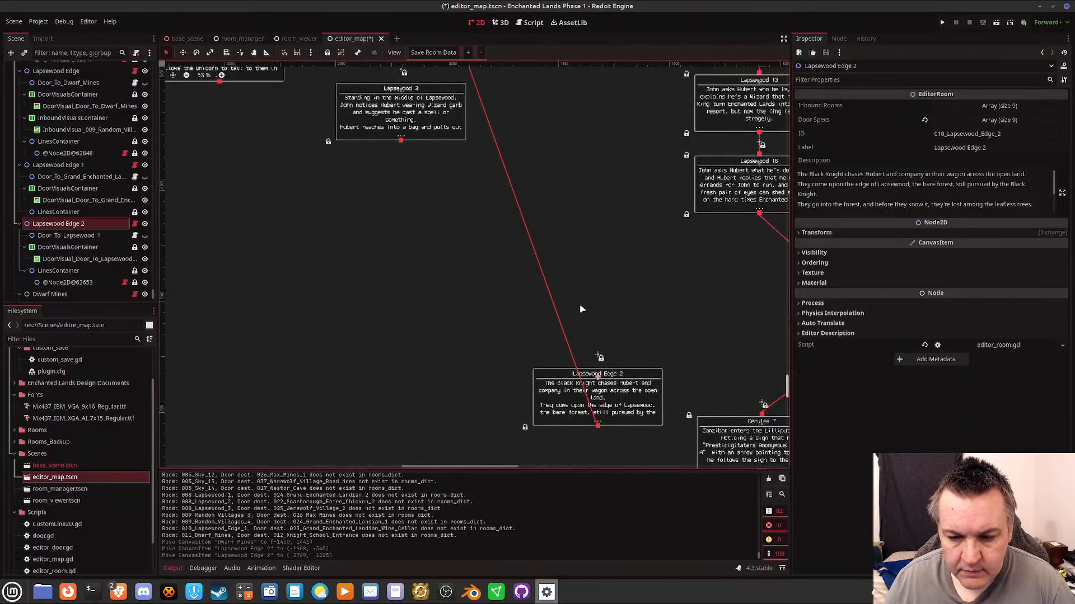
pyautogui.moveTo(599, 379); pyautogui.dragTo(586, 73)
pyautogui.scroll(9, 540, 250)
pyautogui.scroll(1, 554, 167)
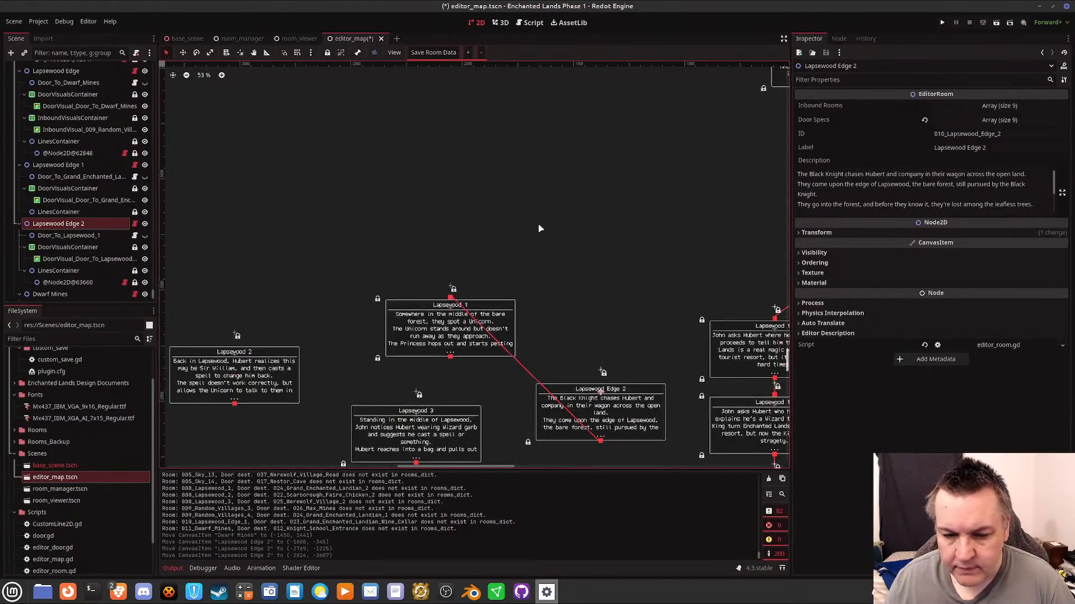
pyautogui.moveTo(603, 385); pyautogui.dragTo(580, 287)
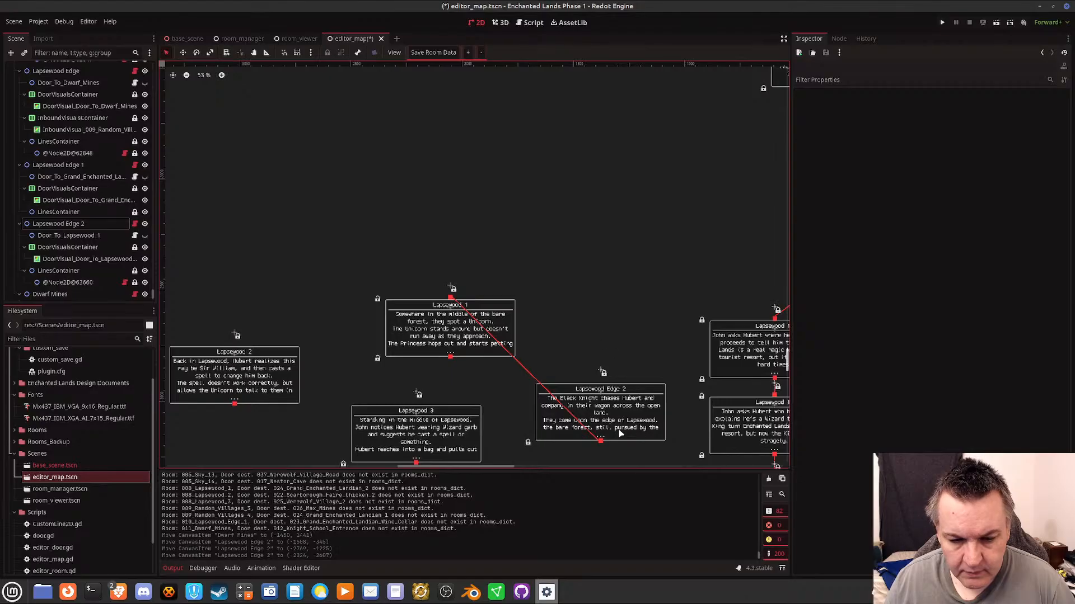
pyautogui.moveTo(600, 397); pyautogui.dragTo(450, 198)
# Move the Lapsewood Edge 1 room up the map to the right of Lapsewood 1, at about (-2824, -2979).
pyautogui.moveTo(560, 400); pyautogui.dragTo(493, 216, button='middle')
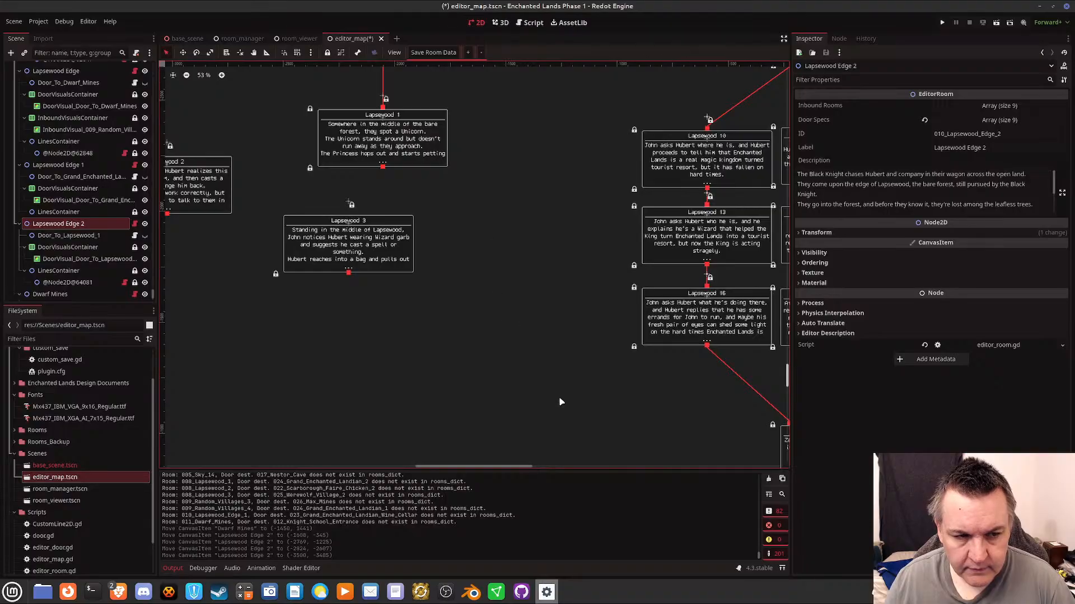
pyautogui.moveTo(563, 402); pyautogui.dragTo(648, 216, button='middle')
pyautogui.moveTo(730, 352); pyautogui.dragTo(645, 167, button='middle')
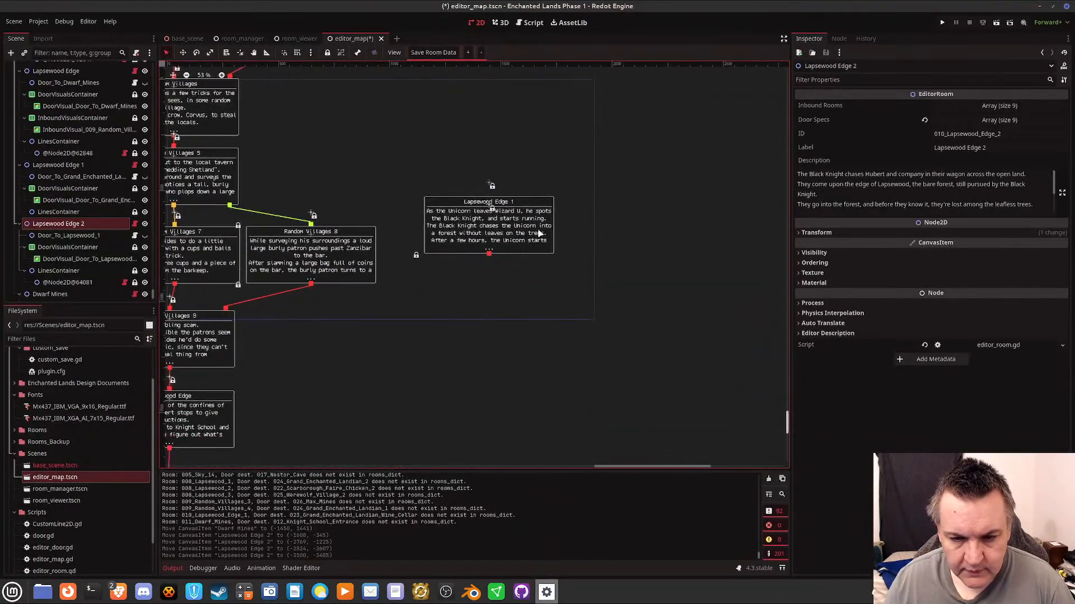
pyautogui.moveTo(502, 265); pyautogui.dragTo(164, 175)
pyautogui.moveTo(386, 165); pyautogui.dragTo(824, 370, button='middle')
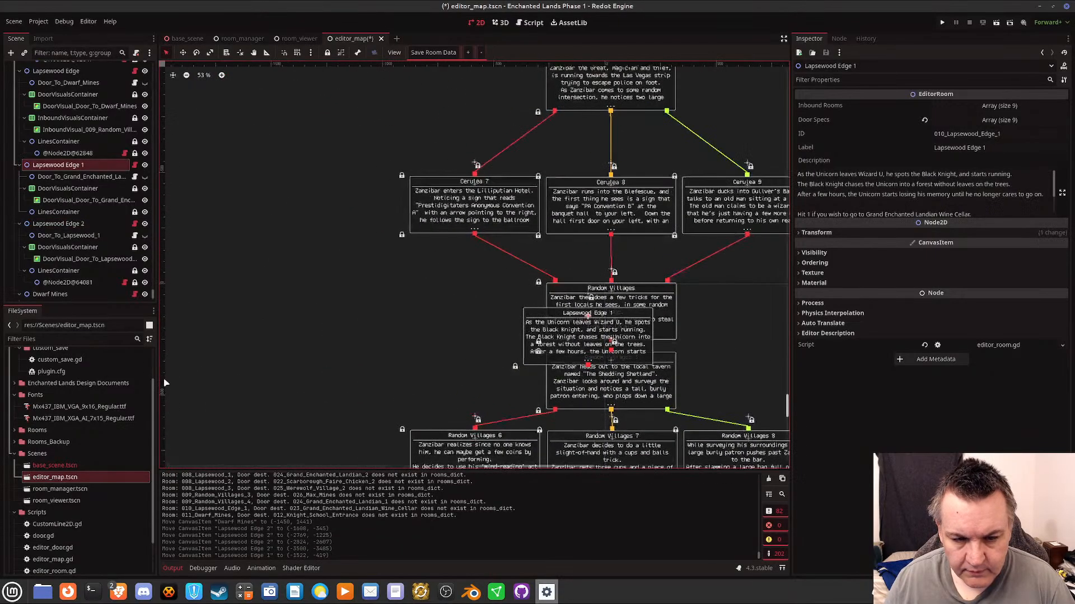
pyautogui.moveTo(550, 312); pyautogui.dragTo(201, 43)
pyautogui.moveTo(253, 171); pyautogui.dragTo(353, 135, button='middle')
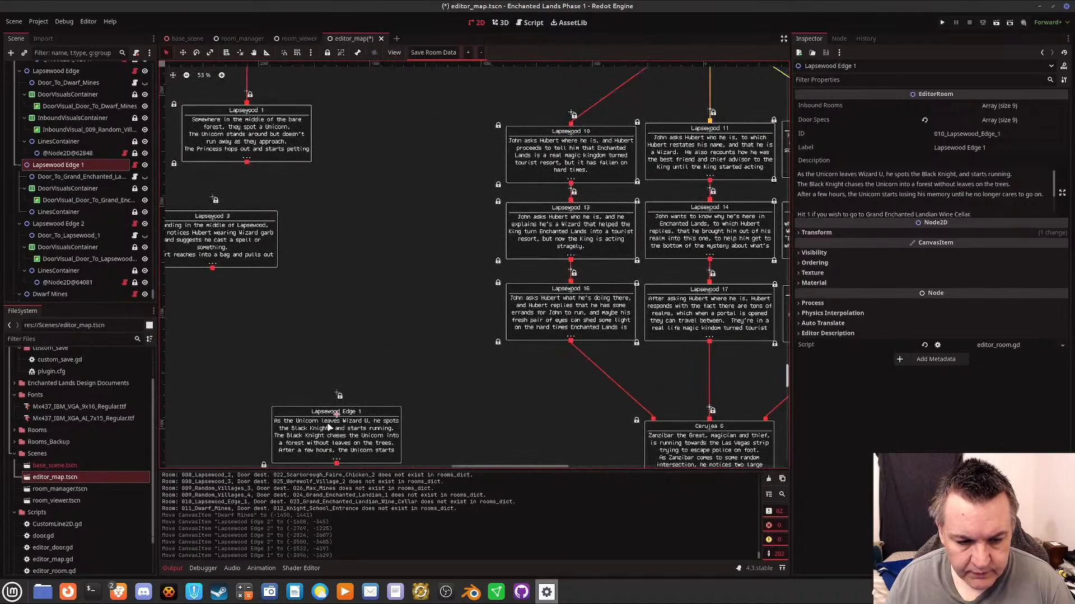
pyautogui.moveTo(337, 420); pyautogui.dragTo(397, 120)
# Save the editor_map scene and the room data, and reload the saved scene.
pyautogui.moveTo(423, 286); pyautogui.dragTo(356, 79, button='middle')
pyautogui.moveTo(339, 172); pyautogui.dragTo(320, 39, button='middle')
pyautogui.moveTo(347, 339); pyautogui.dragTo(211, 29, button='middle')
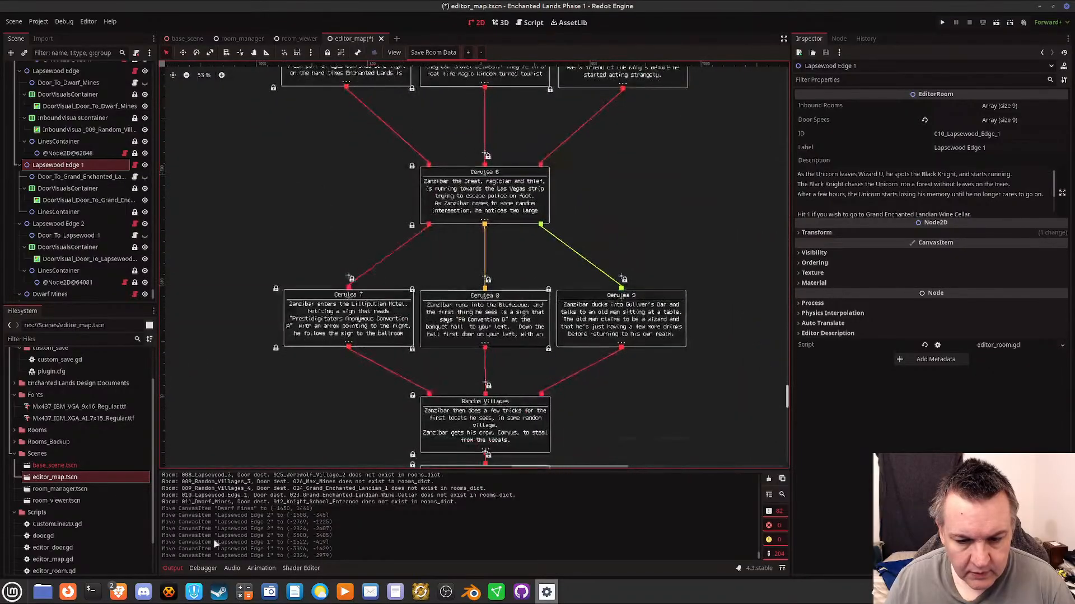
pyautogui.moveTo(233, 396); pyautogui.dragTo(204, 181, button='middle')
pyautogui.scroll(-5, 634, 403)
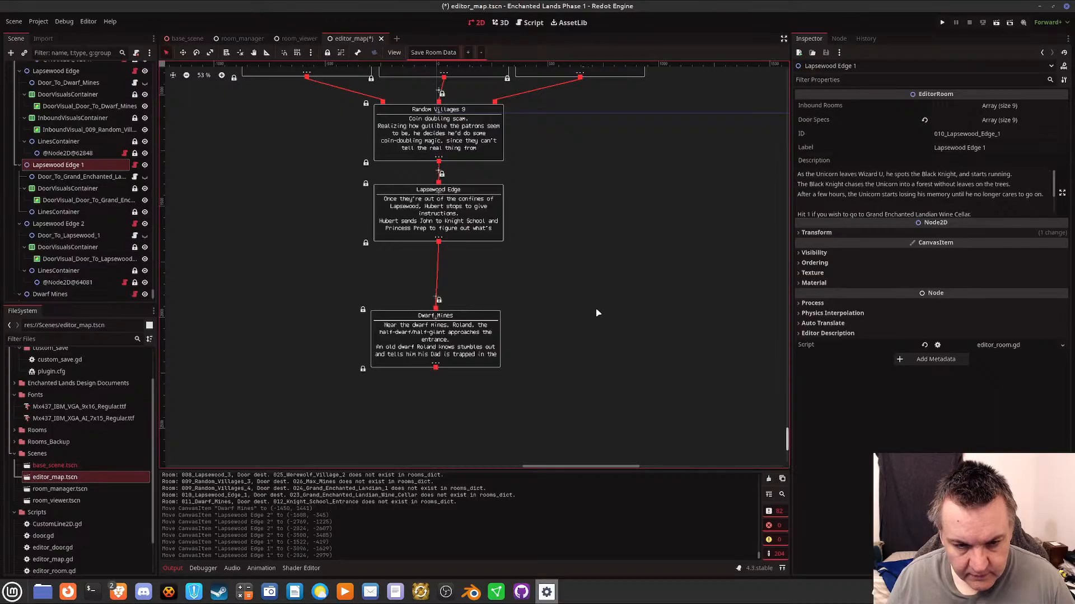
pyautogui.hotkey('ctrl', 's')
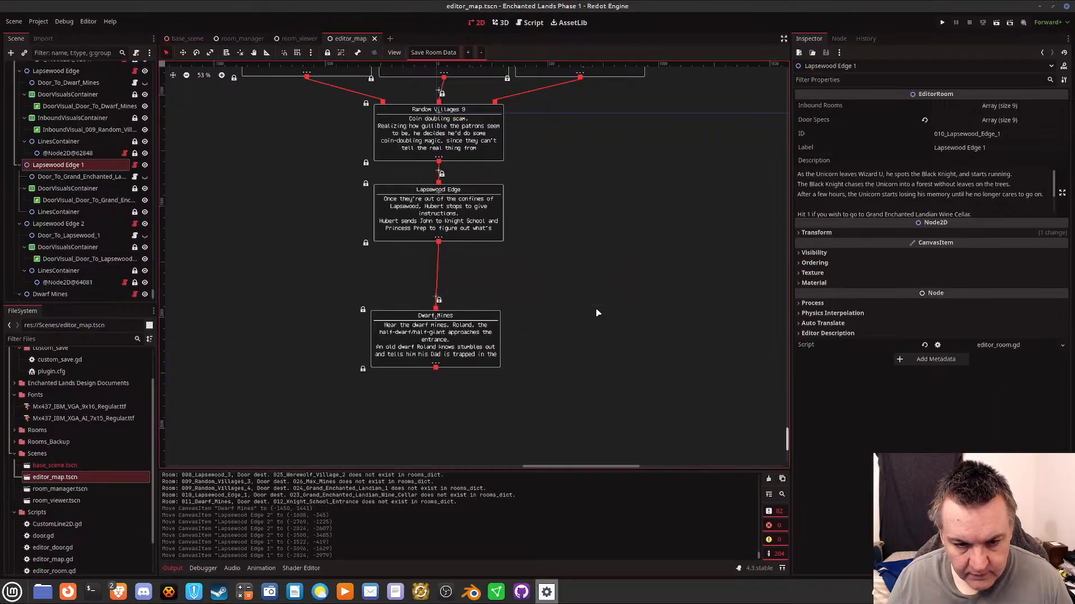
pyautogui.click(427, 52)
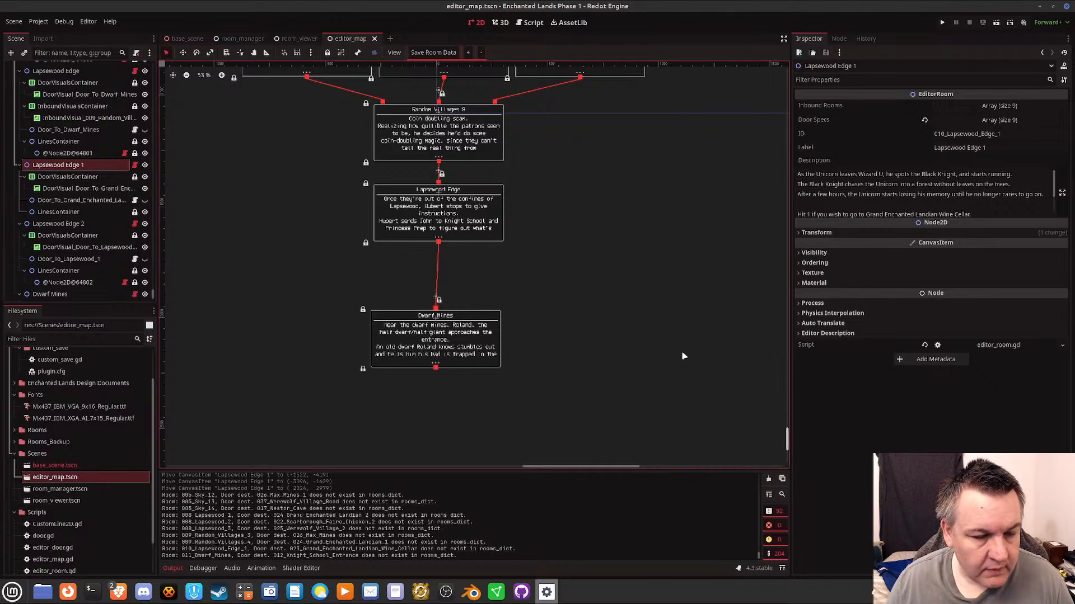
pyautogui.click(14, 22)
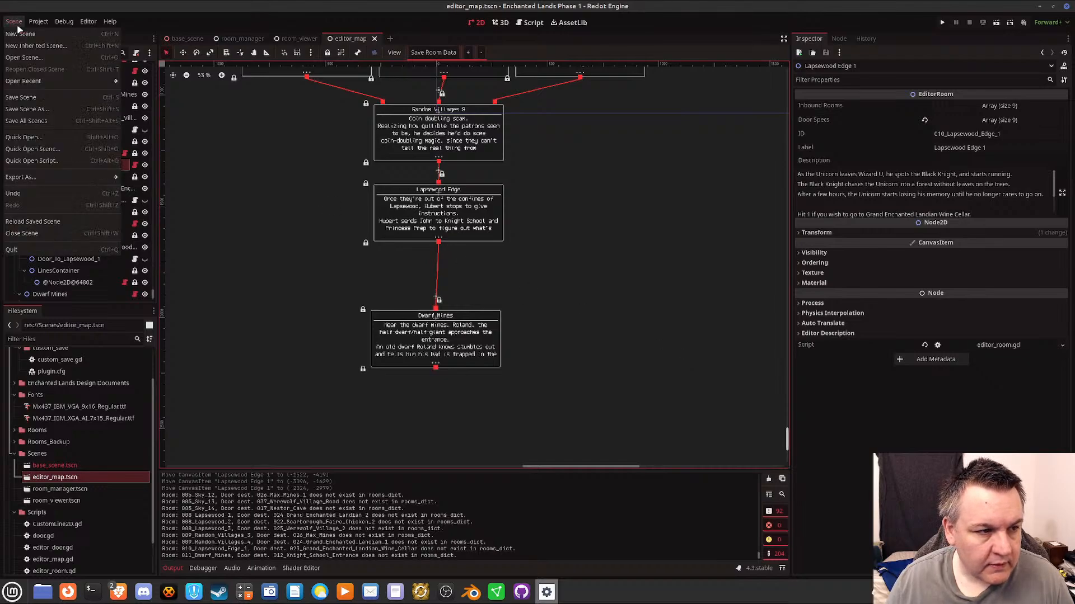
pyautogui.click(56, 221)
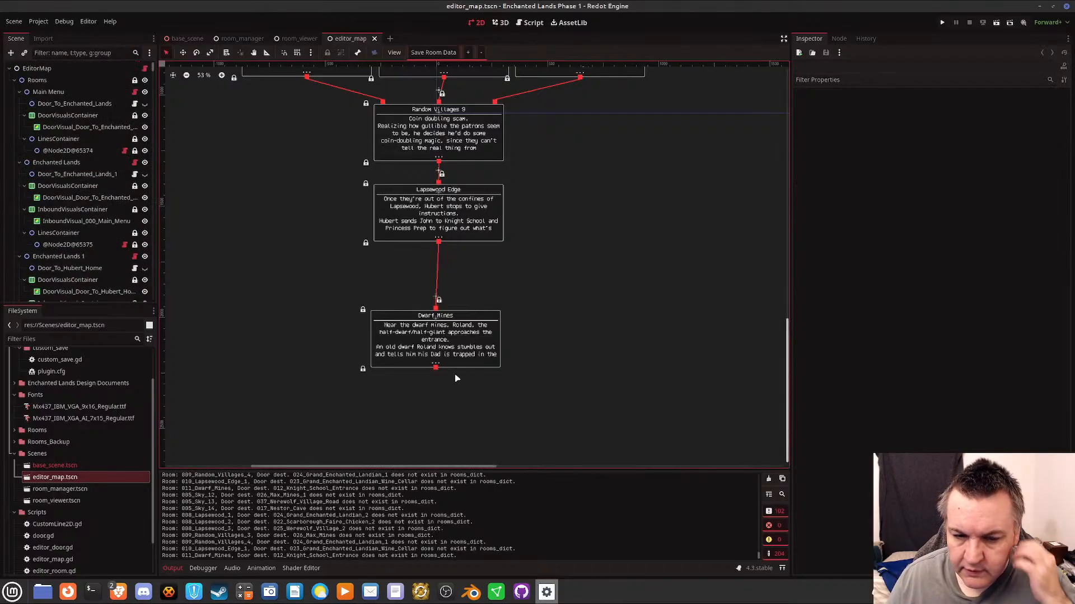
# Copy the Dwarf Mines door spec "ch: 1, dest: 012_Knight_School_Entrance;" into element 1 of Lapsewood Edge's Door Specs.
pyautogui.click(436, 318)
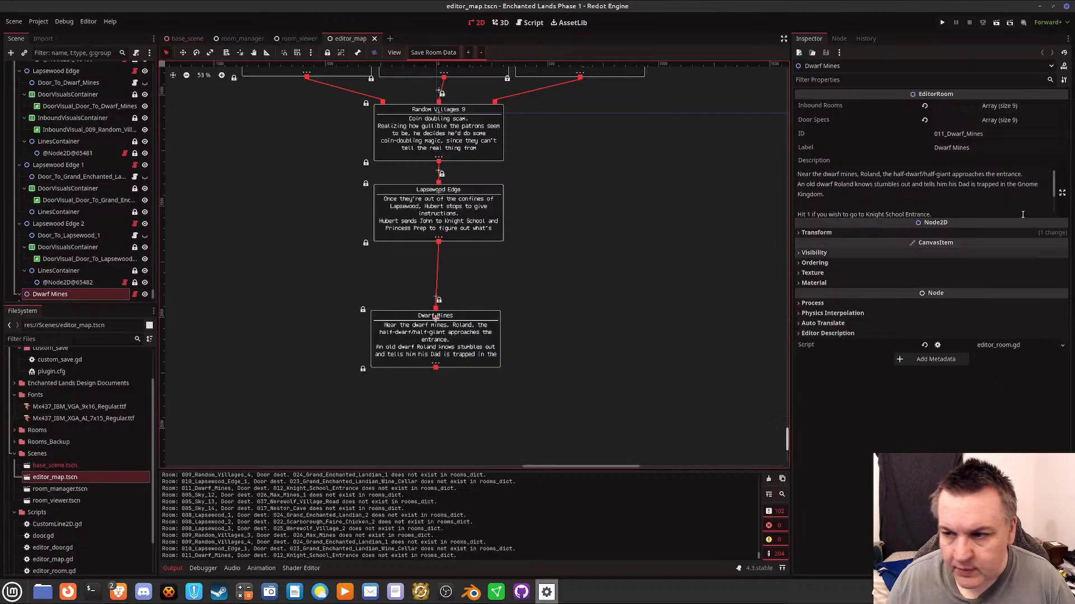
pyautogui.click(1013, 122)
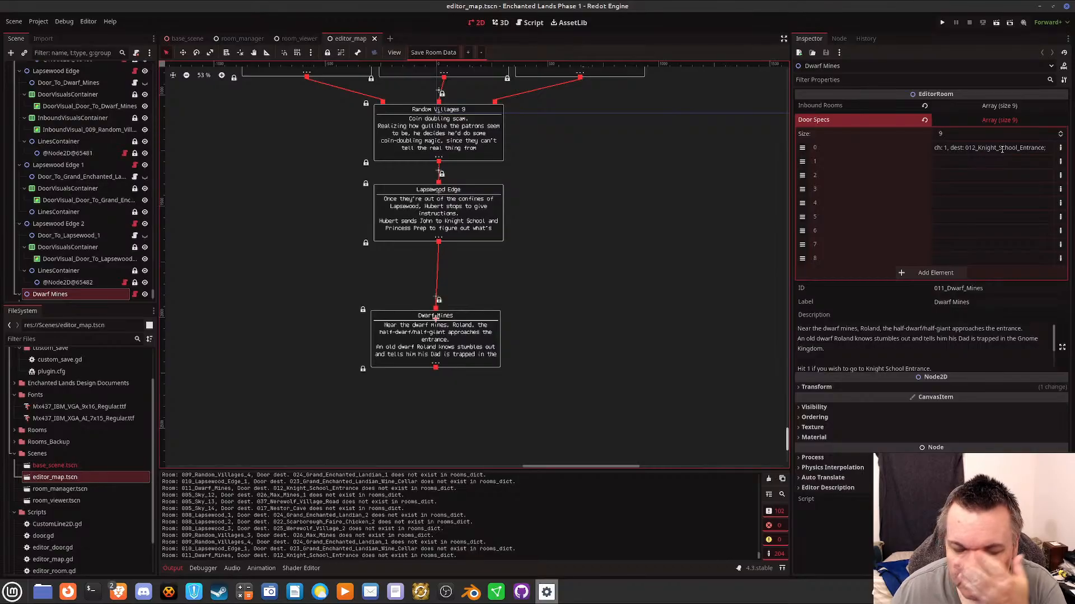
pyautogui.click(1001, 149)
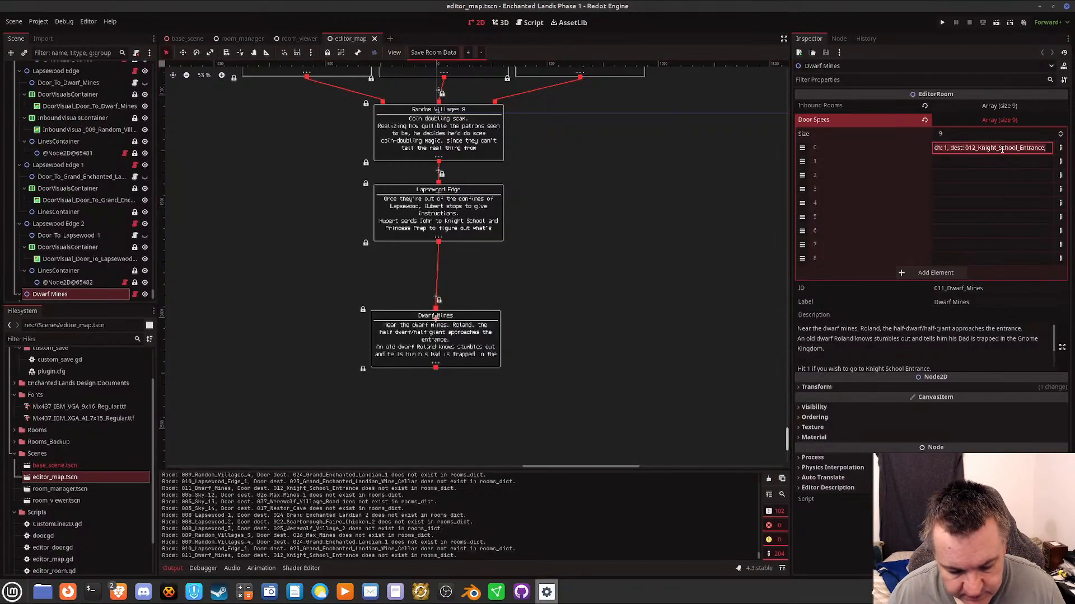
pyautogui.click(440, 195)
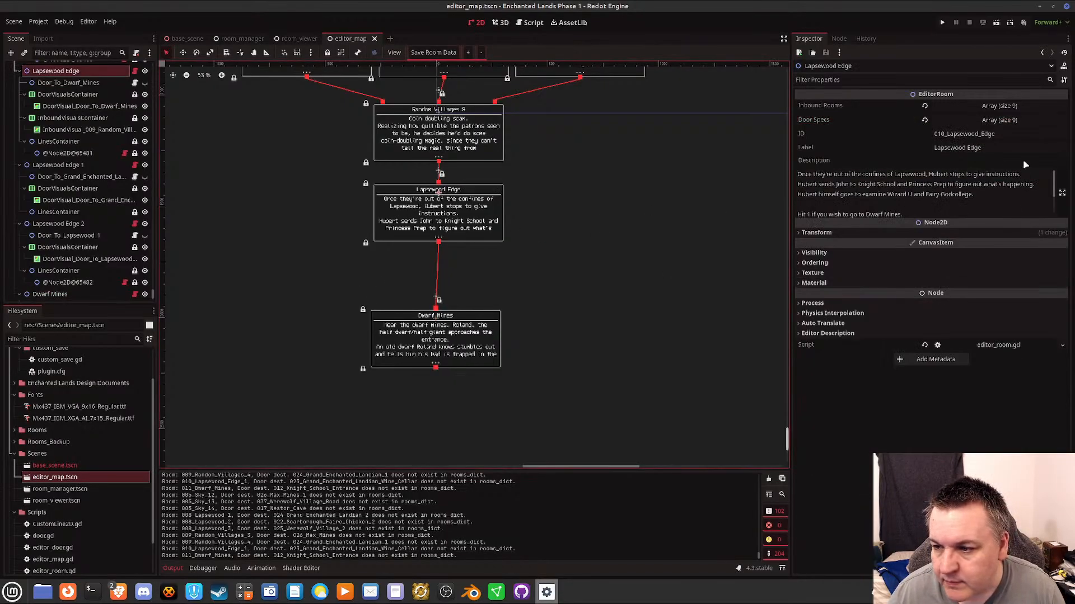
pyautogui.click(999, 120)
pyautogui.click(991, 162)
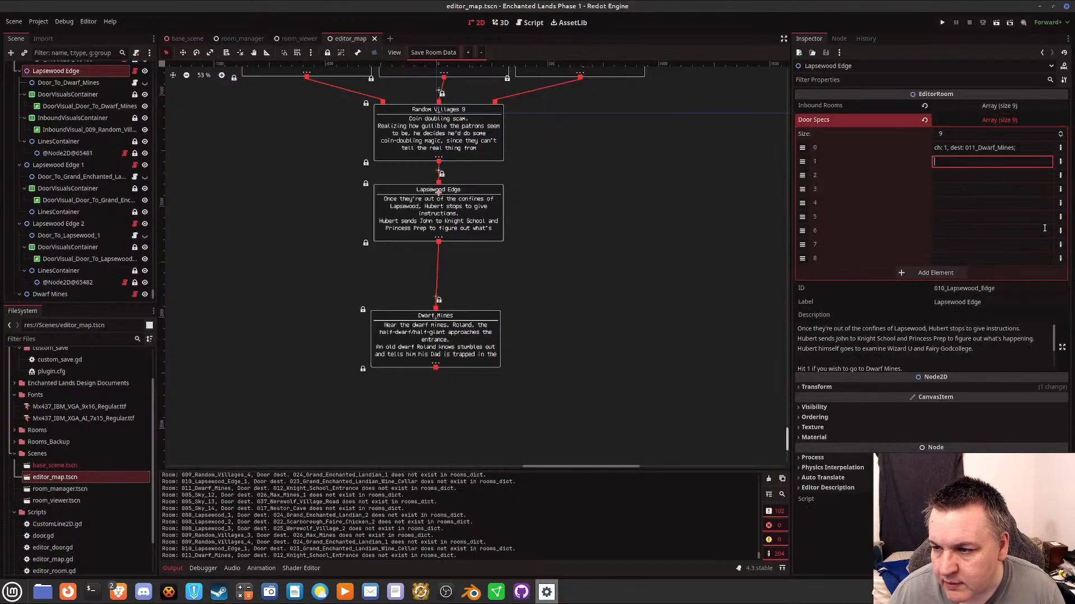
pyautogui.write('ch: 1, dest: 012_Knight_School_Entrance;')
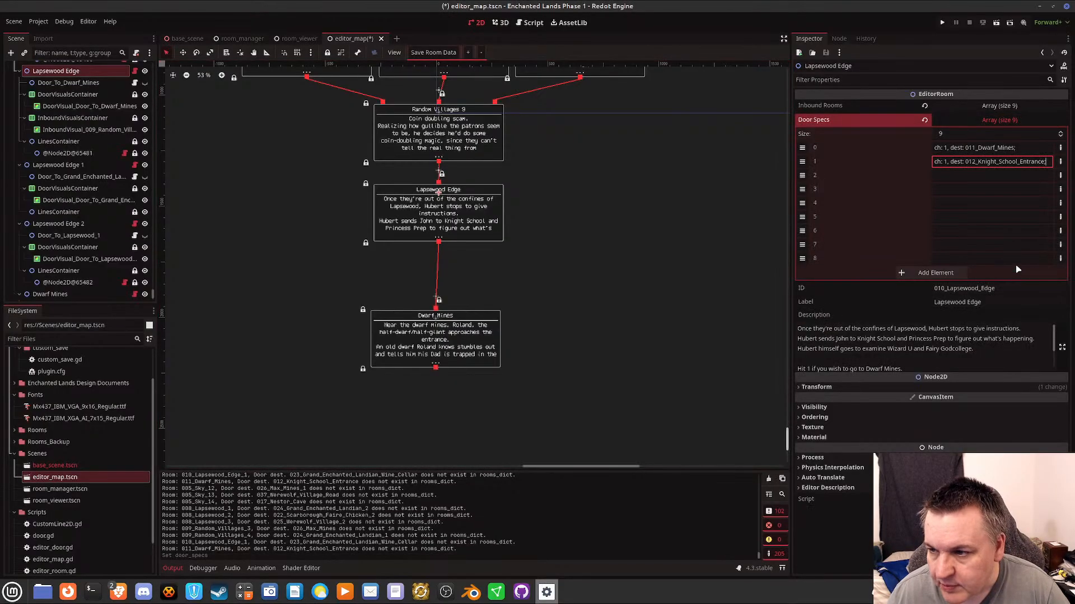
# Copy Lapsewood Edge's door spec "ch: 1, dest: 011_Dwarf_Mines;" into element 1 of the Dwarf Mines room's Door Specs.
pyautogui.click(1019, 148)
pyautogui.hotkey('ctrl', 'a')
pyautogui.hotkey('ctrl', 'c')
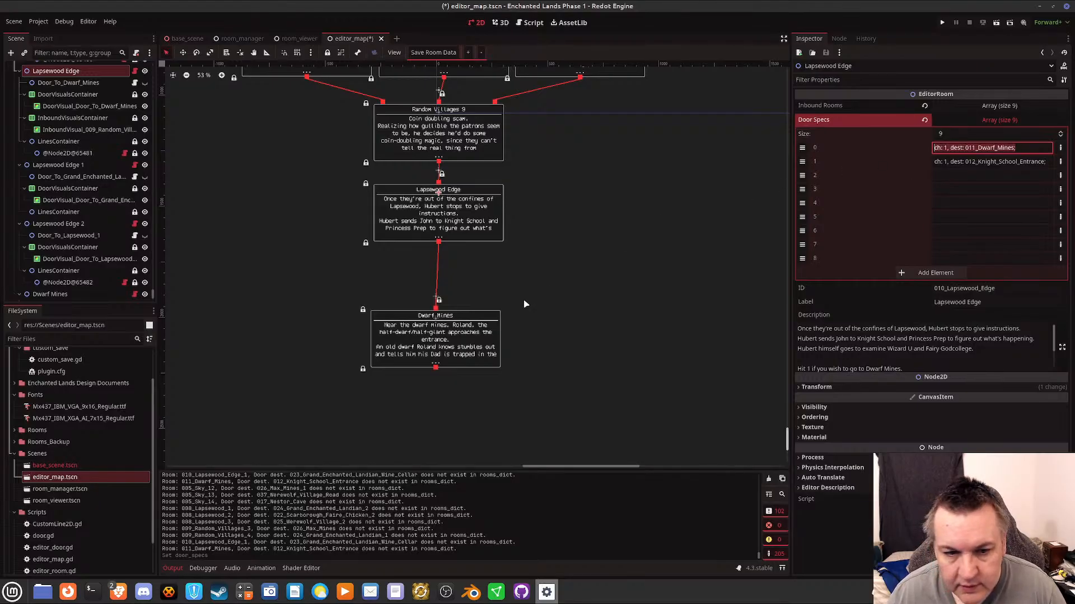
pyautogui.click(439, 323)
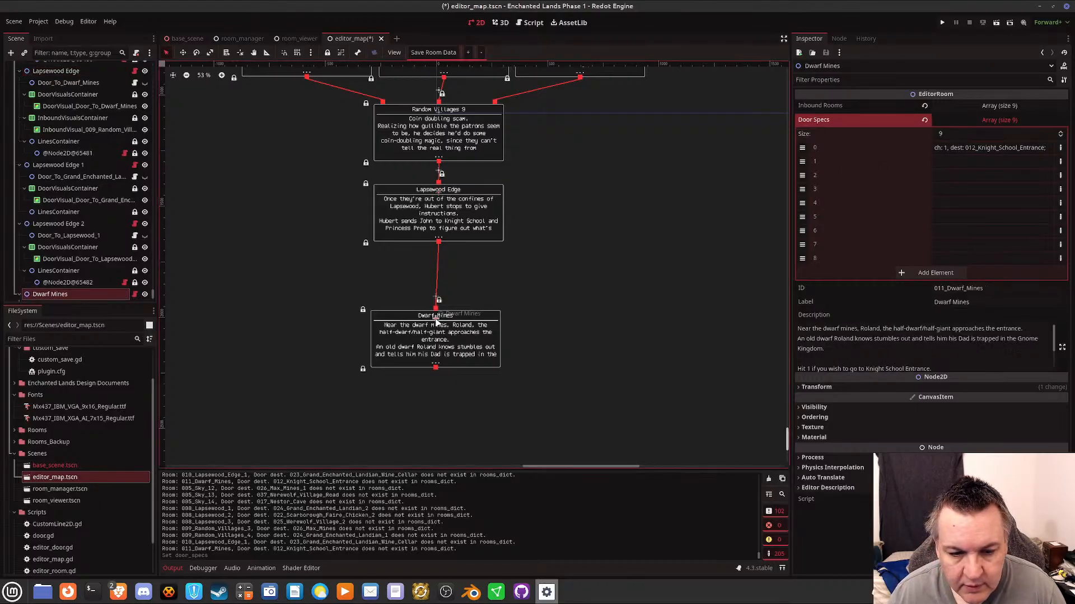
pyautogui.click(964, 162)
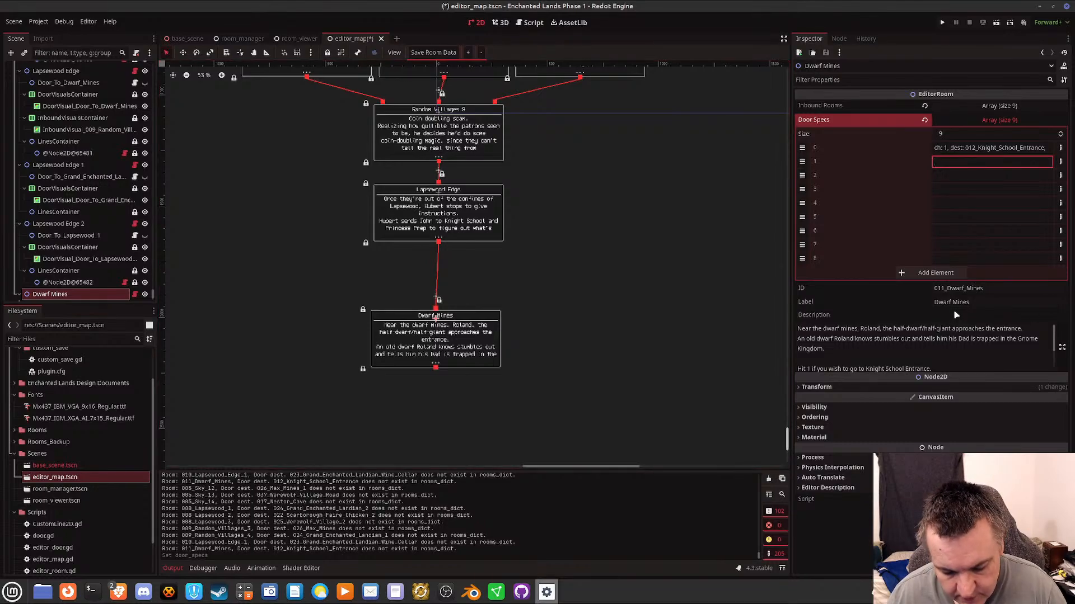
pyautogui.hotkey('ctrl', 'v')
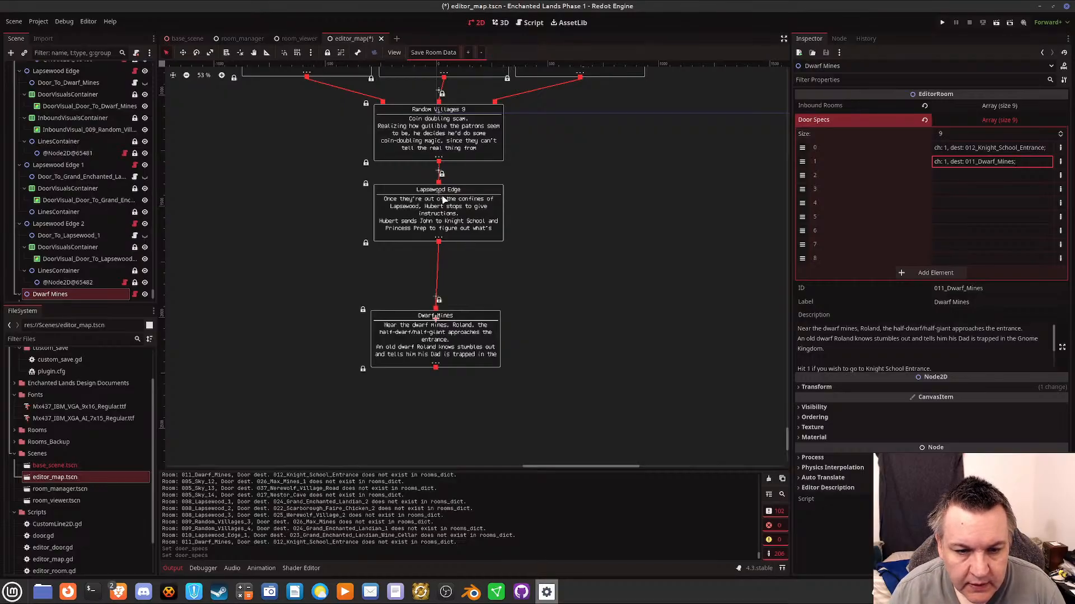
# Swap the two rooms below Random Villages 9, placing Dwarf Mines at about (-1427, 1013) and Lapsewood Edge beneath it at about (-1429, 1431).
pyautogui.moveTo(442, 197); pyautogui.dragTo(440, 392)
pyautogui.moveTo(438, 318); pyautogui.dragTo(438, 227)
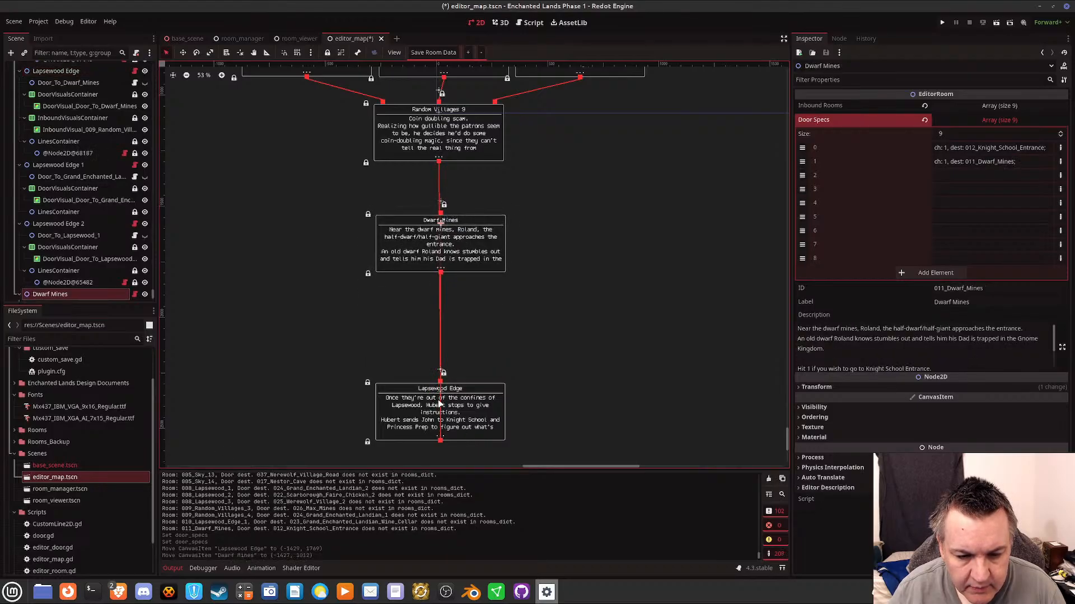
pyautogui.moveTo(442, 396); pyautogui.dragTo(441, 317)
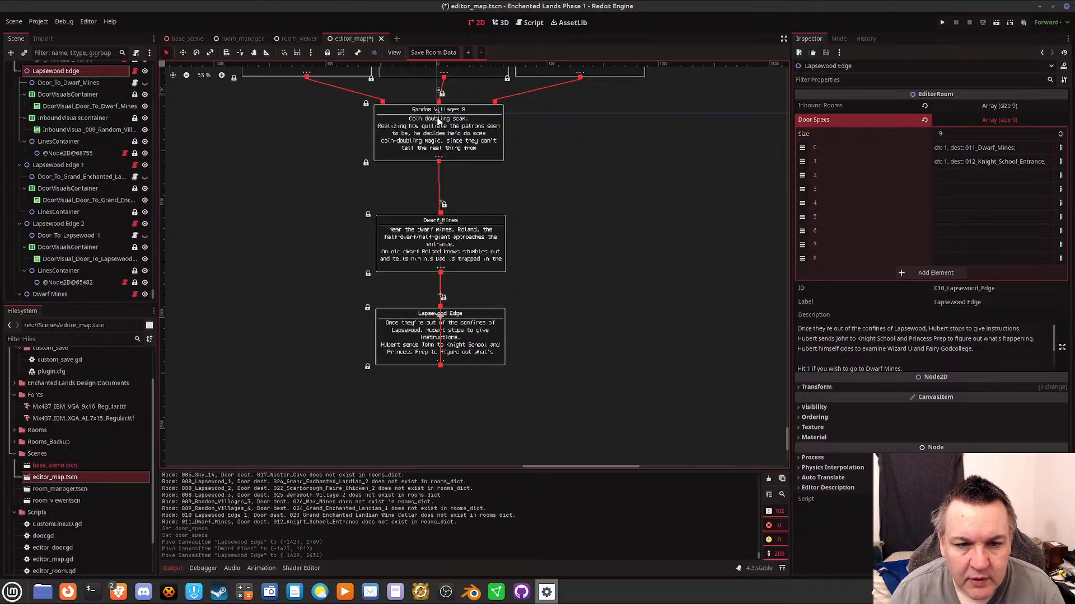
# Set element 0 of Random Villages 9's Door Specs to "ch: 1, dest: 011_Dwarf_Mines;".
pyautogui.click(442, 225)
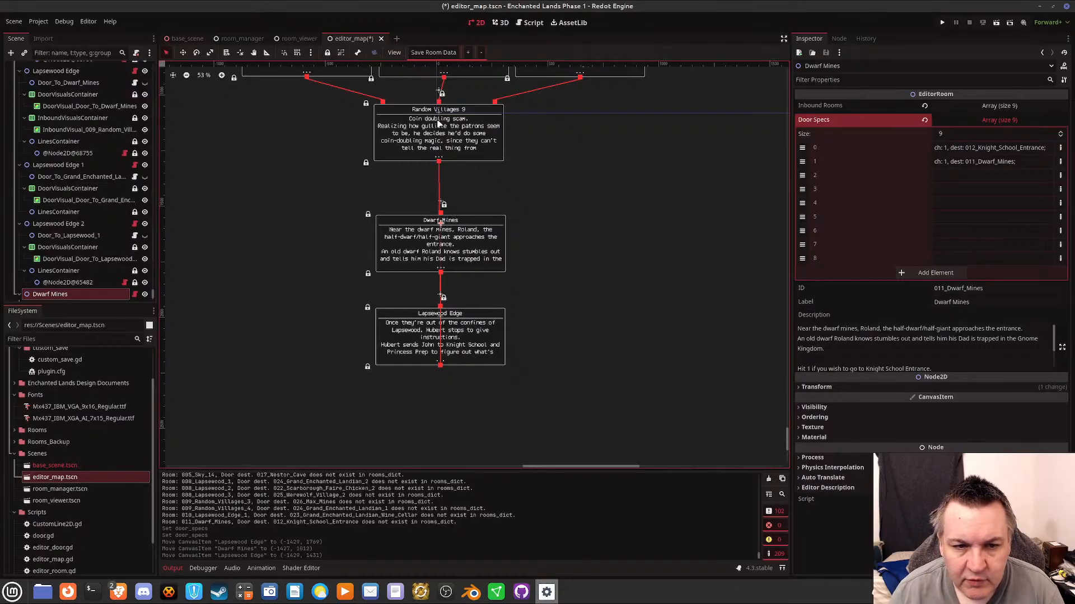
pyautogui.click(441, 117)
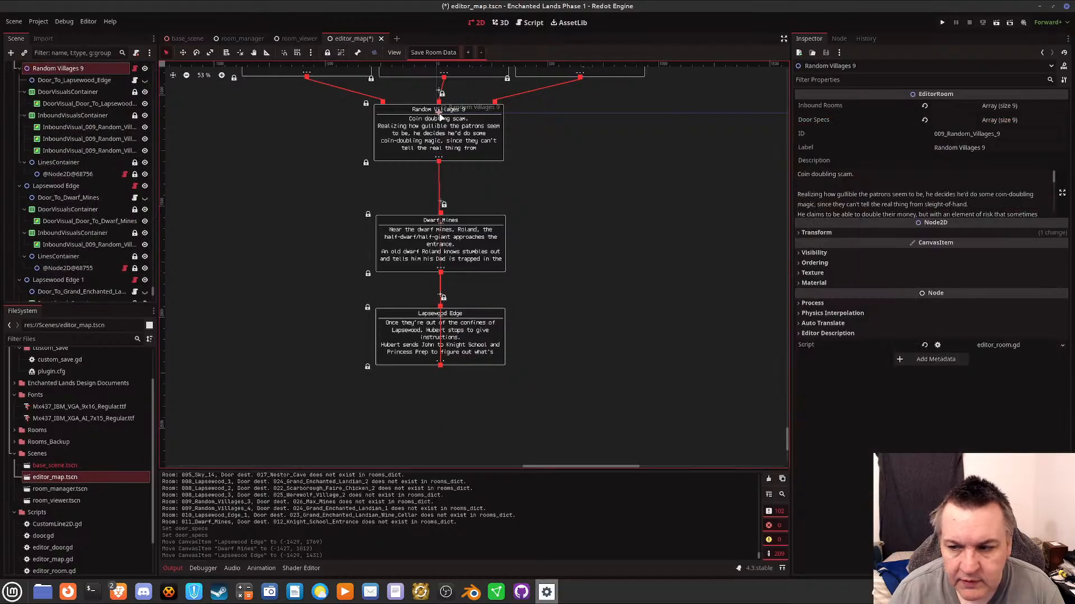
pyautogui.click(980, 205)
pyautogui.scroll(-5, 980, 205)
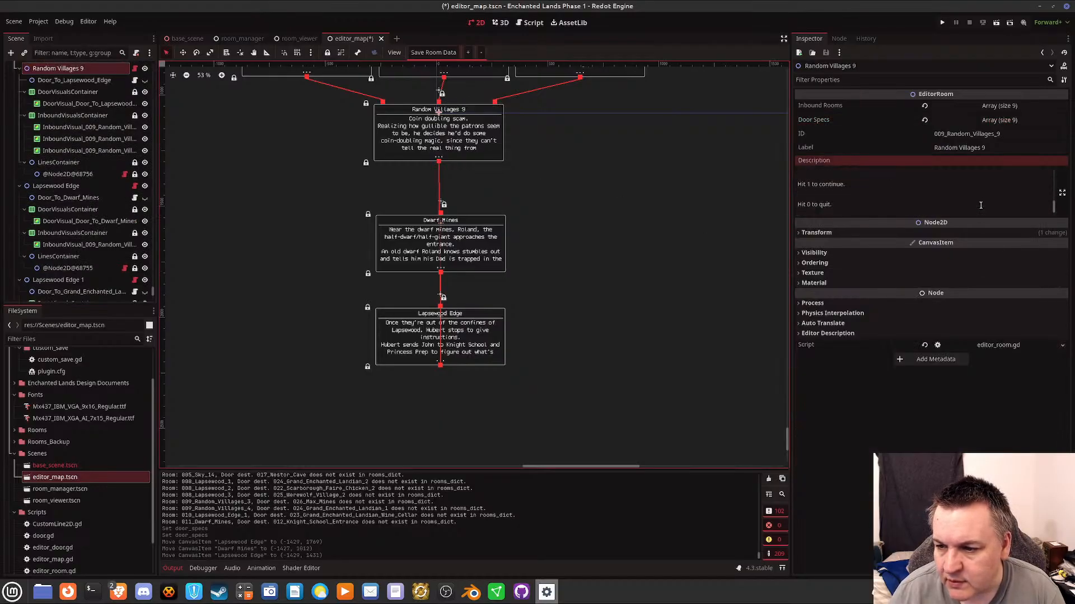
pyautogui.scroll(1, 980, 205)
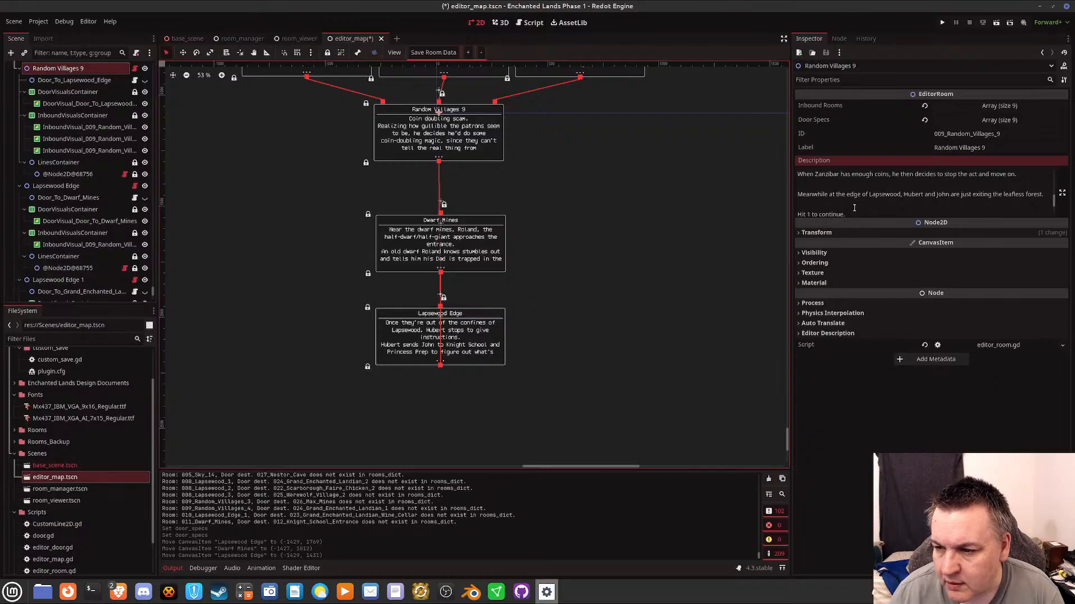
pyautogui.scroll(-1, 854, 209)
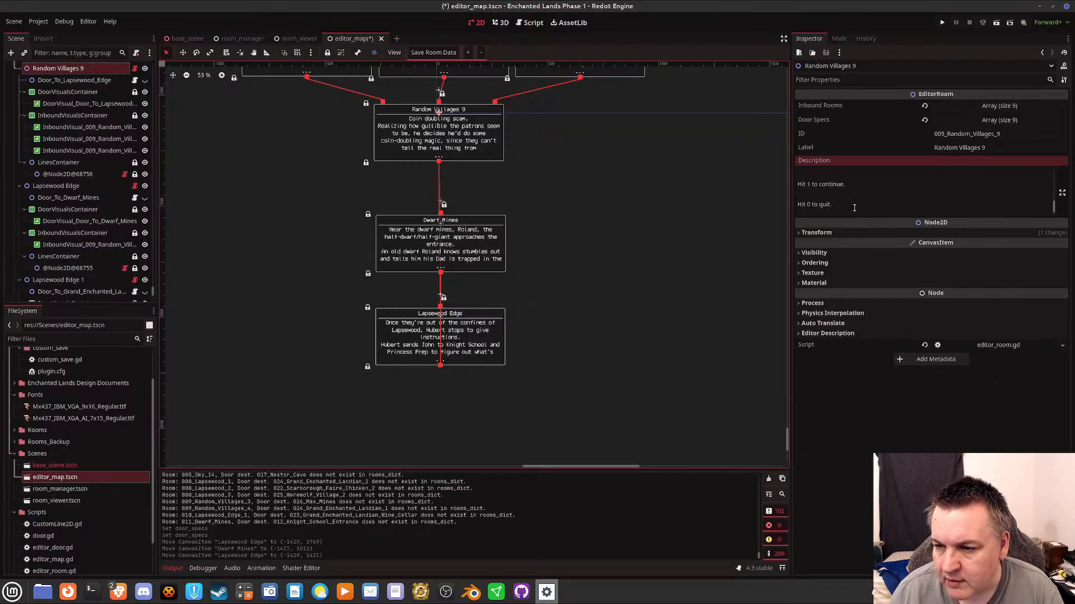
pyautogui.click(1008, 126)
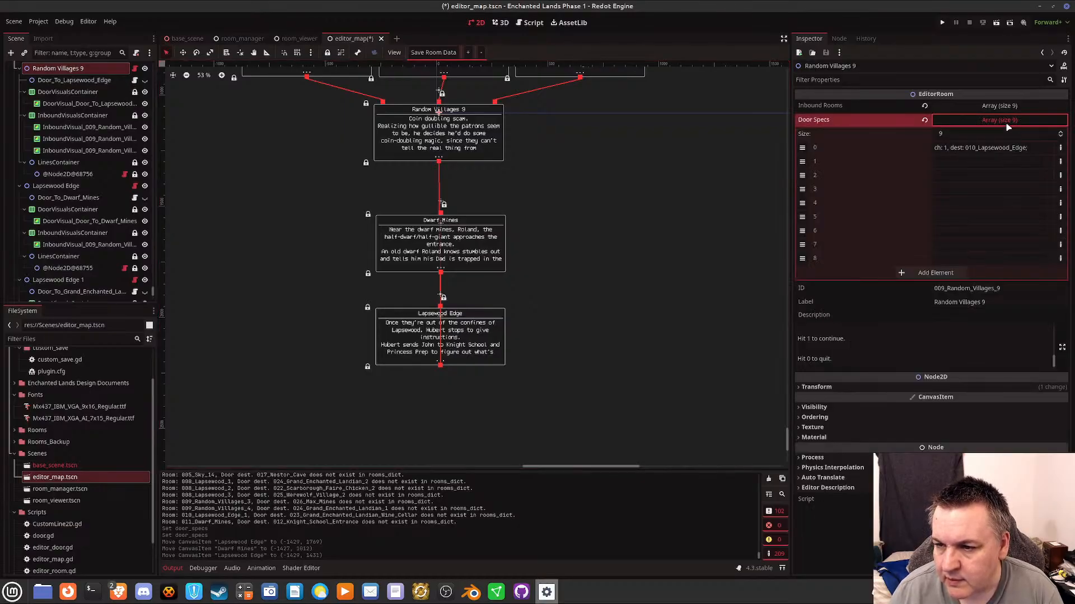
pyautogui.click(973, 147)
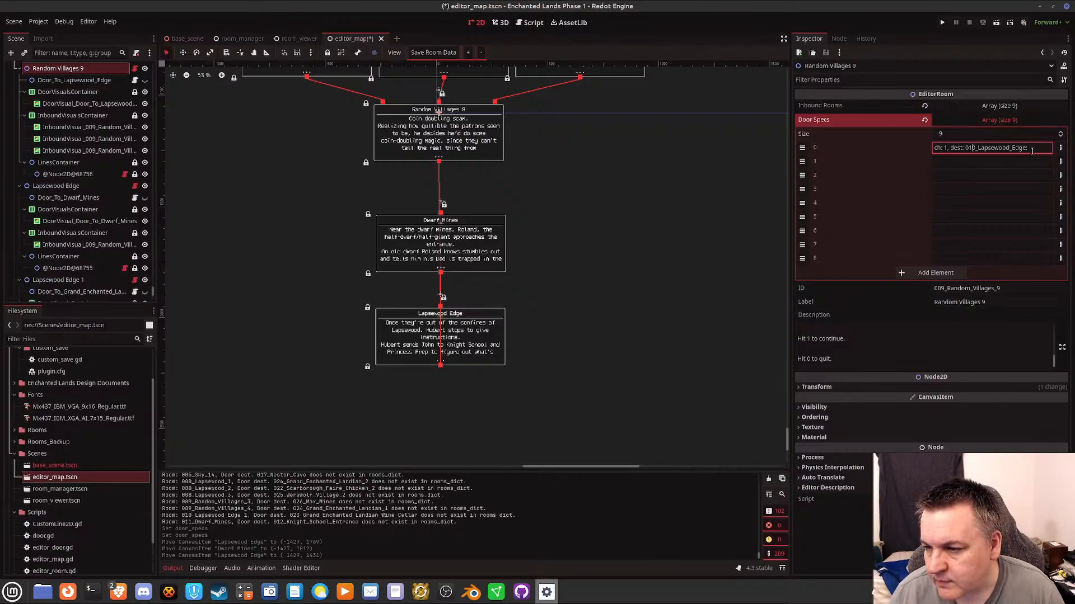
pyautogui.press('Delete')
pyautogui.write('1')
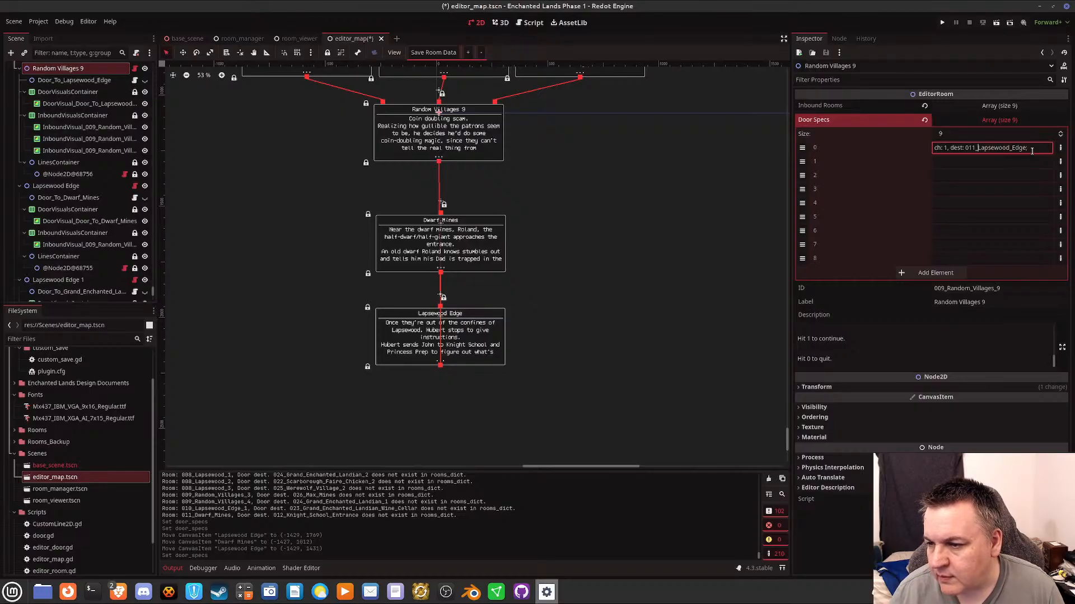
pyautogui.hotkey('shift', 'Right')
pyautogui.hotkey('shift', 'Right')
pyautogui.hotkey('shift', 'Right')
pyautogui.hotkey('shift', 'Right')
pyautogui.hotkey('shift', 'Right')
pyautogui.hotkey('shift', 'Right')
pyautogui.hotkey('shift', 'Right')
pyautogui.hotkey('shift', 'Right')
pyautogui.hotkey('shift', 'Right')
pyautogui.hotkey('shift', 'Right')
pyautogui.hotkey('shift', 'Right')
pyautogui.hotkey('shift', 'Right')
pyautogui.hotkey('shift', 'Right')
pyautogui.hotkey('shift', 'Right')
pyautogui.hotkey('shift', 'Right')
pyautogui.hotkey('shift', 'Right')
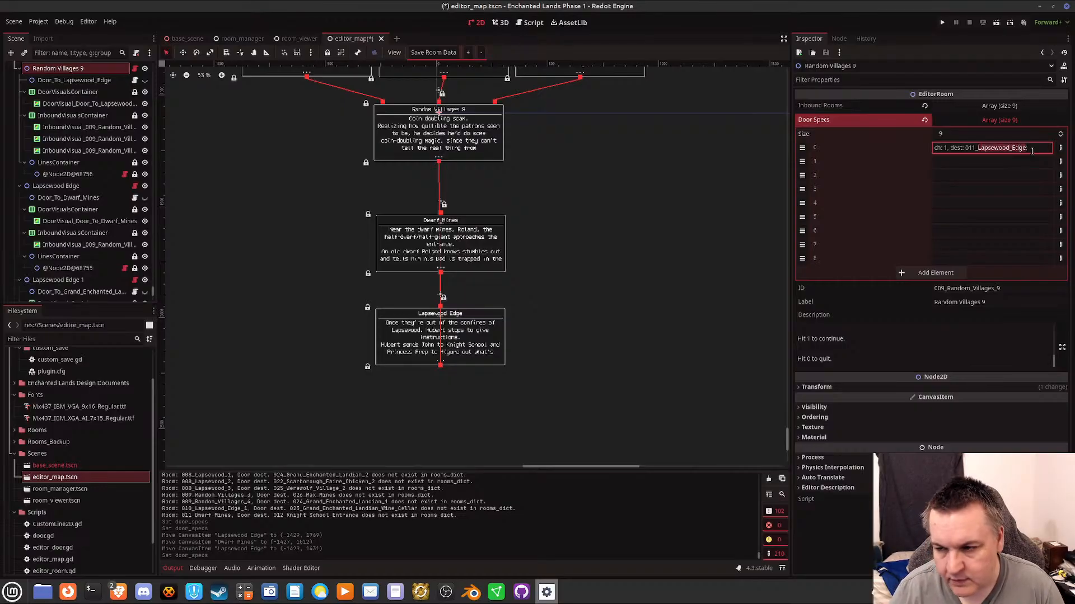
pyautogui.write('Dwar')
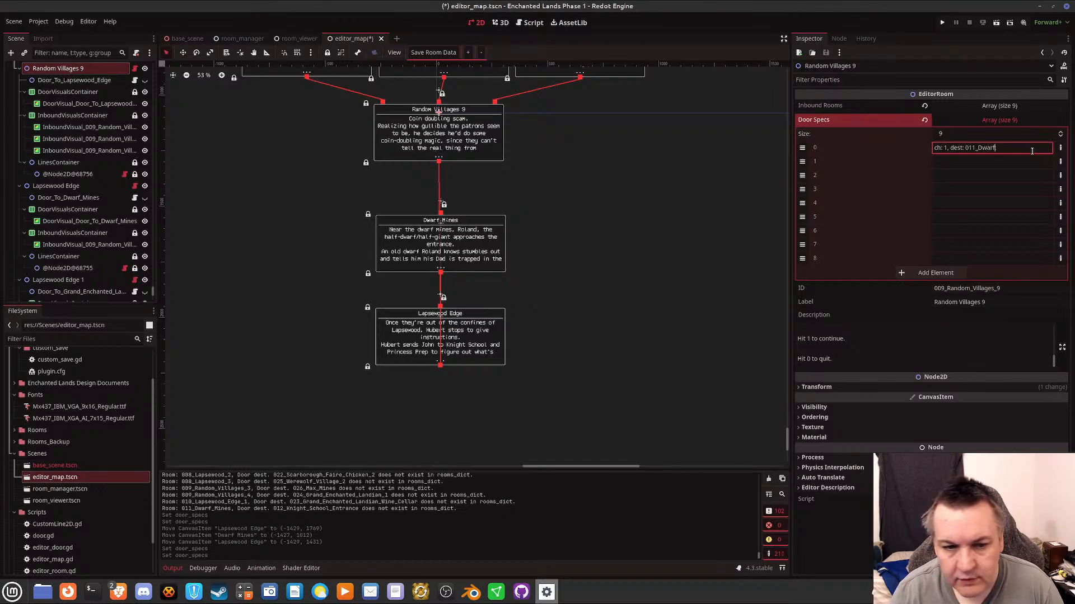
pyautogui.write('f')
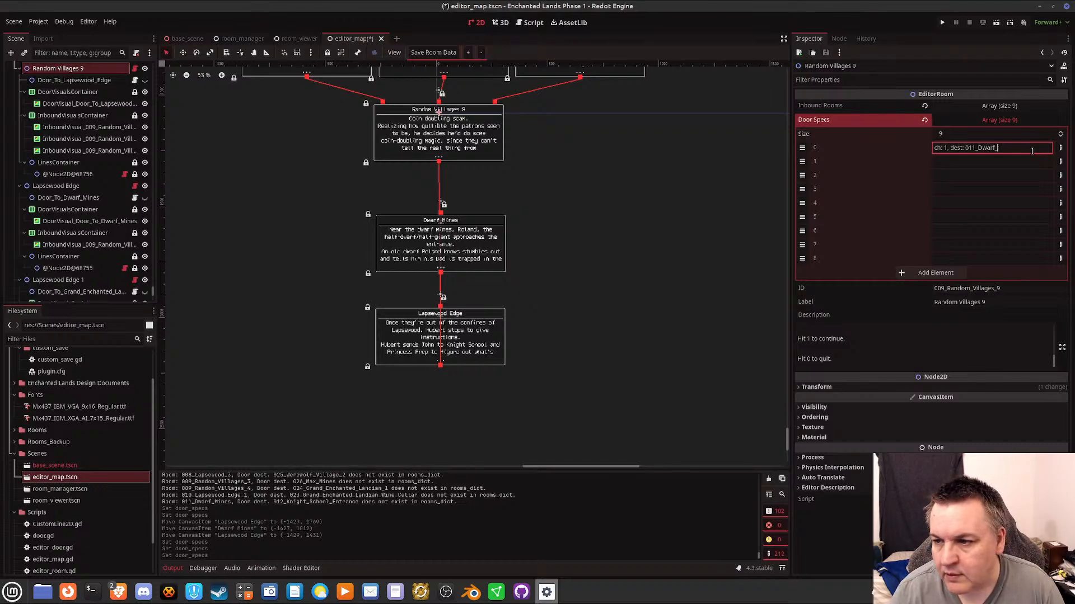
pyautogui.write('_Mines;')
pyautogui.press('Return')
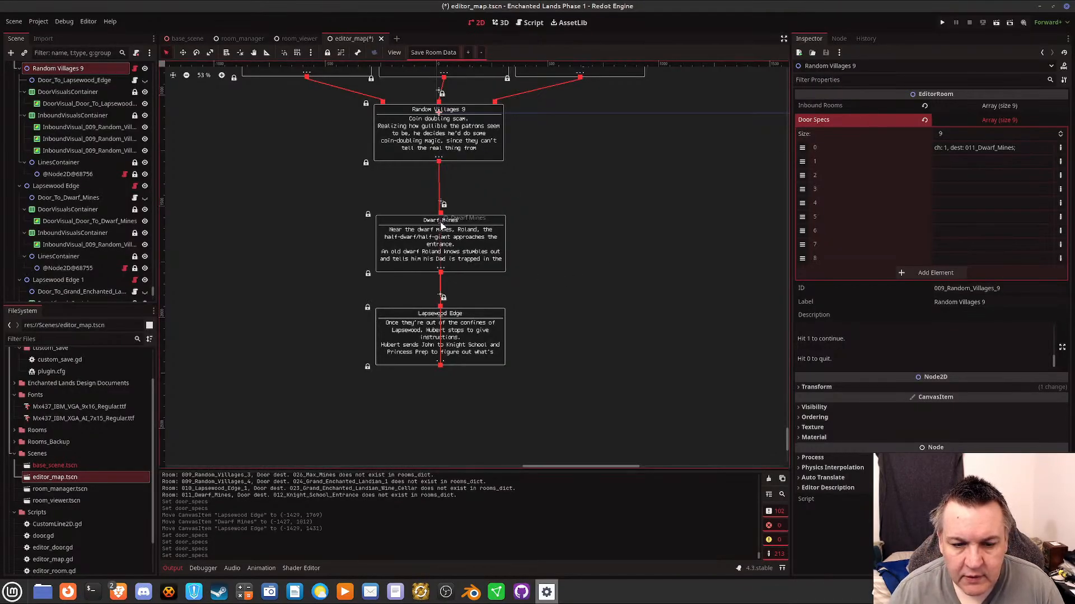
# Copy the Lapsewood Edge room's ID, "010_Lapsewood_Edge".
pyautogui.click(441, 225)
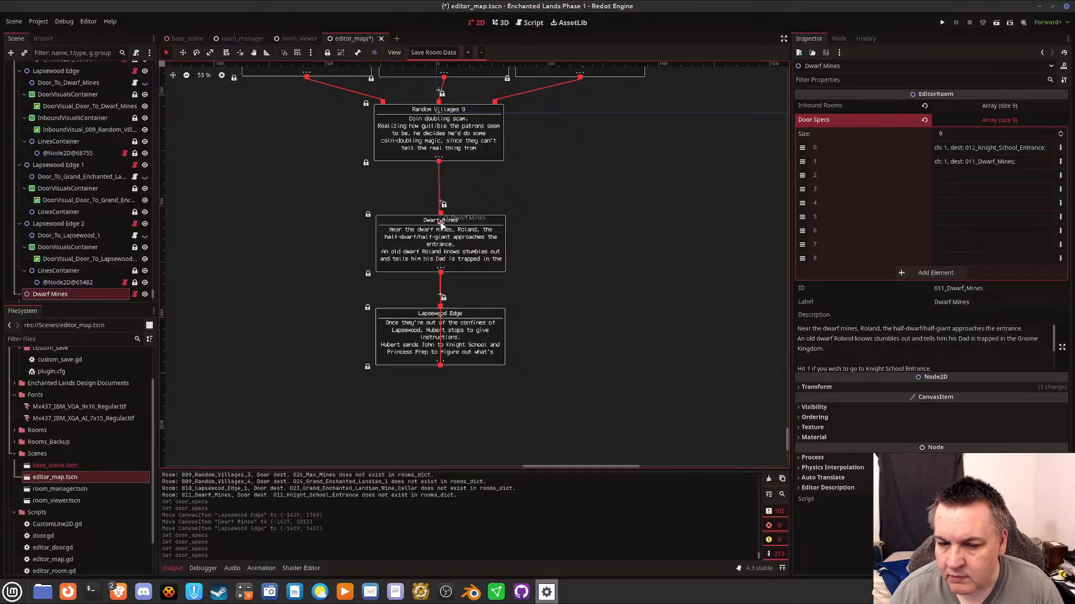
pyautogui.click(442, 323)
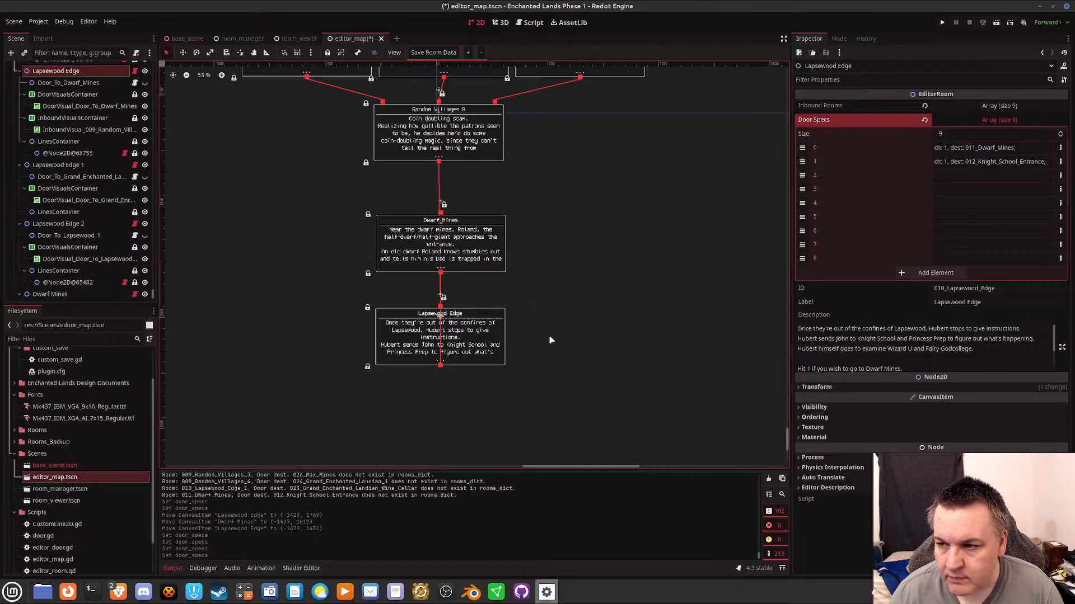
pyautogui.click(996, 290)
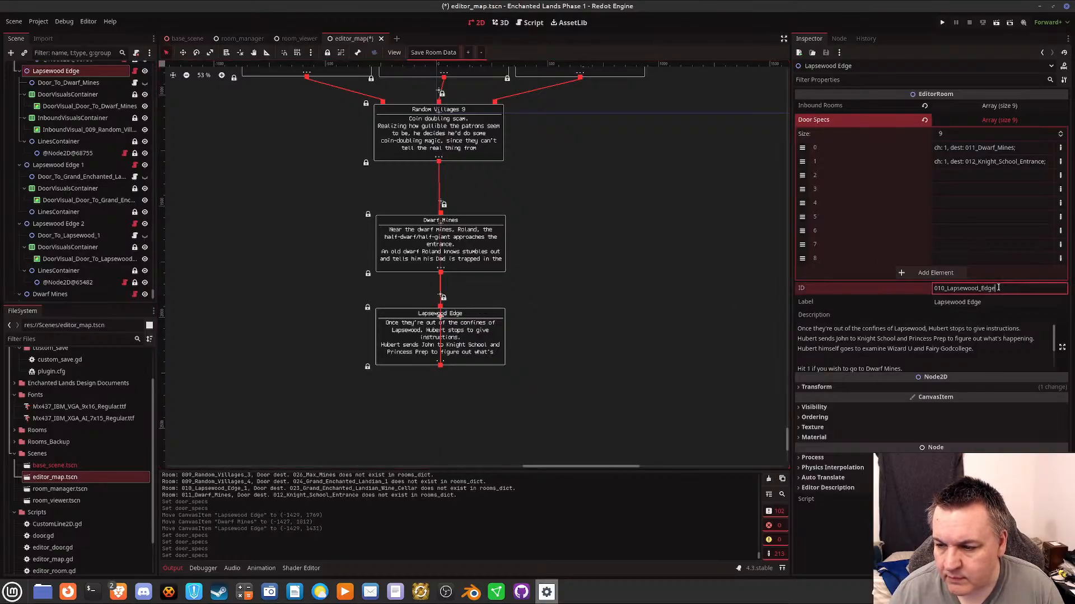
pyautogui.doubleClick(995, 290)
pyautogui.rightClick(996, 290)
pyautogui.click(965, 306)
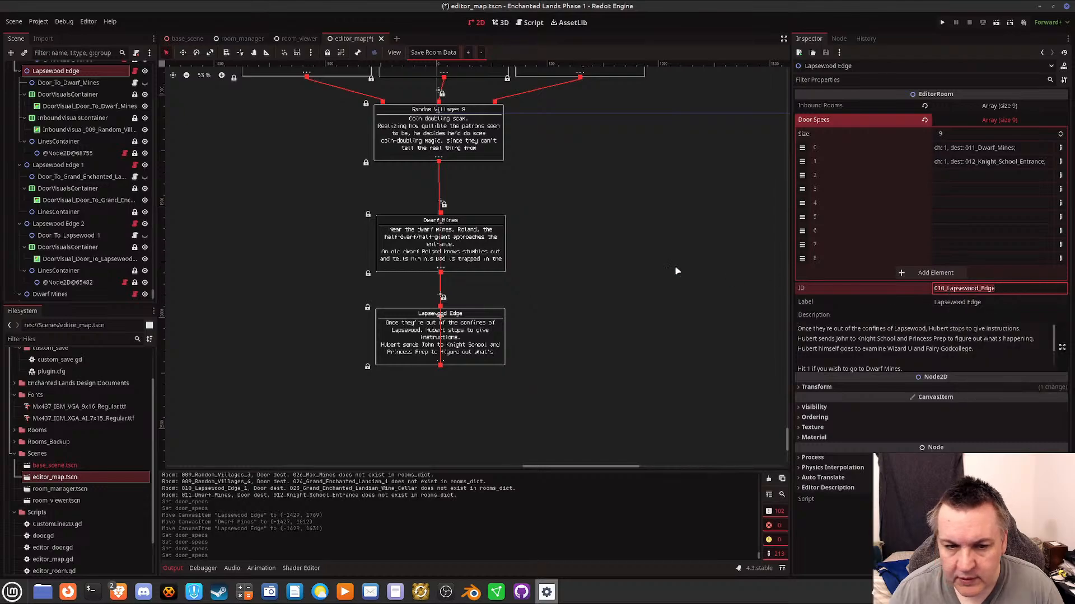
# Change element 0 of the Dwarf Mines room's Door Specs to "ch: 1, dest: 010_Lapsewood_Edge;".
pyautogui.click(441, 226)
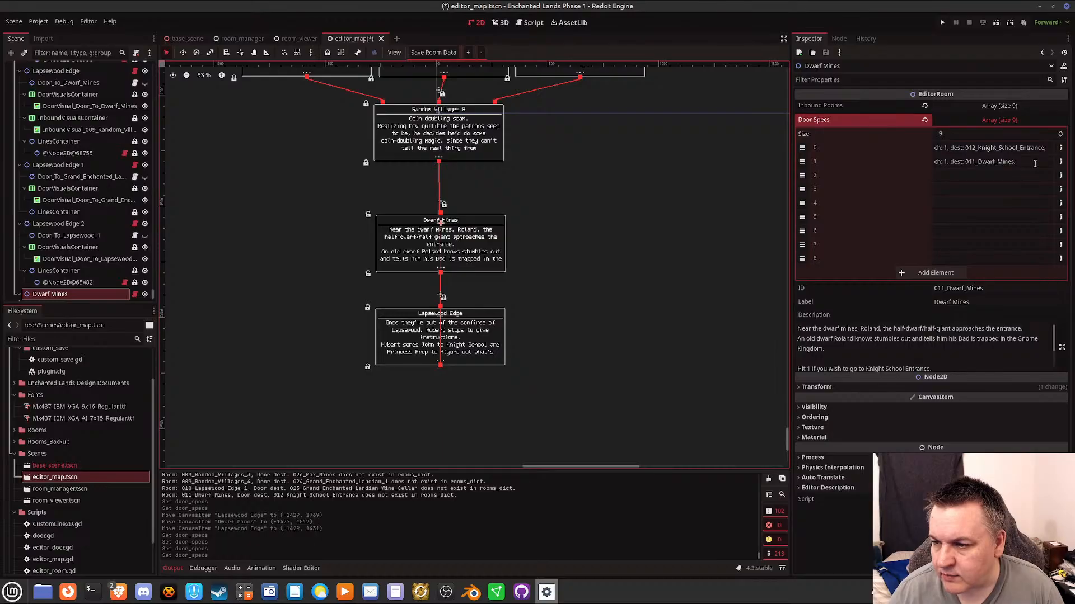
pyautogui.click(1018, 146)
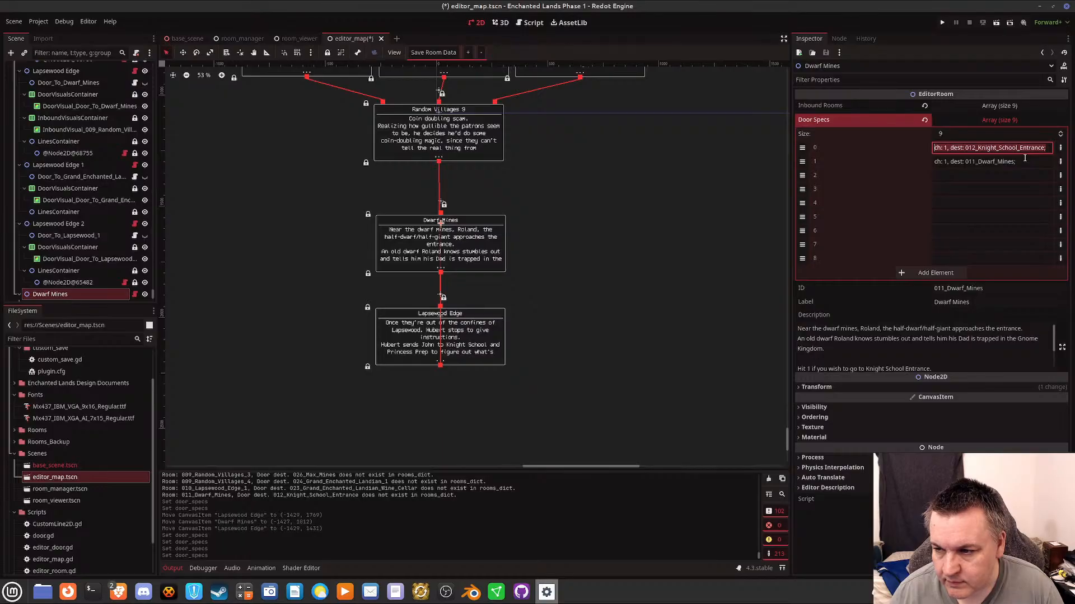
pyautogui.press('End')
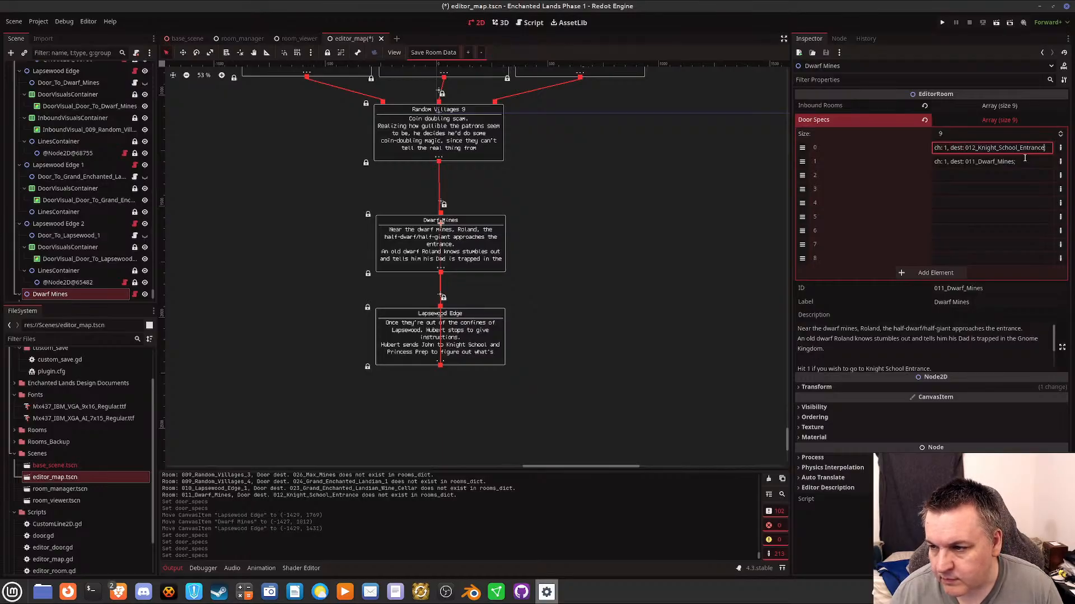
pyautogui.hotkey('shift', 'Left')
pyautogui.hotkey('shift', 'Left')
pyautogui.hotkey('shift', 'Left')
pyautogui.hotkey('shift', 'Left')
pyautogui.hotkey('shift', 'Left')
pyautogui.hotkey('shift', 'Left')
pyautogui.hotkey('shift', 'Left')
pyautogui.hotkey('shift', 'Left')
pyautogui.hotkey('shift', 'Left')
pyautogui.hotkey('shift', 'Left')
pyautogui.hotkey('shift', 'Left')
pyautogui.hotkey('shift', 'Left')
pyautogui.hotkey('shift', 'Left')
pyautogui.hotkey('shift', 'Left')
pyautogui.hotkey('shift', 'Left')
pyautogui.hotkey('shift', 'Left')
pyautogui.hotkey('shift', 'Left')
pyautogui.hotkey('shift', 'Left')
pyautogui.hotkey('shift', 'Left')
pyautogui.hotkey('shift', 'Left')
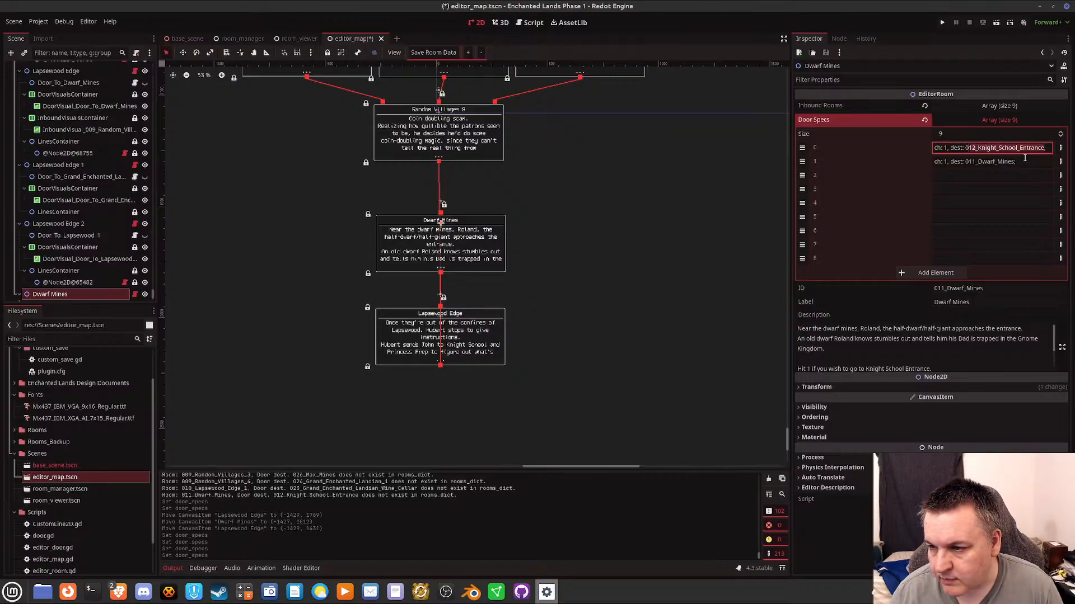
pyautogui.write('010_Lapsewood_Edge;')
pyautogui.press('Return')
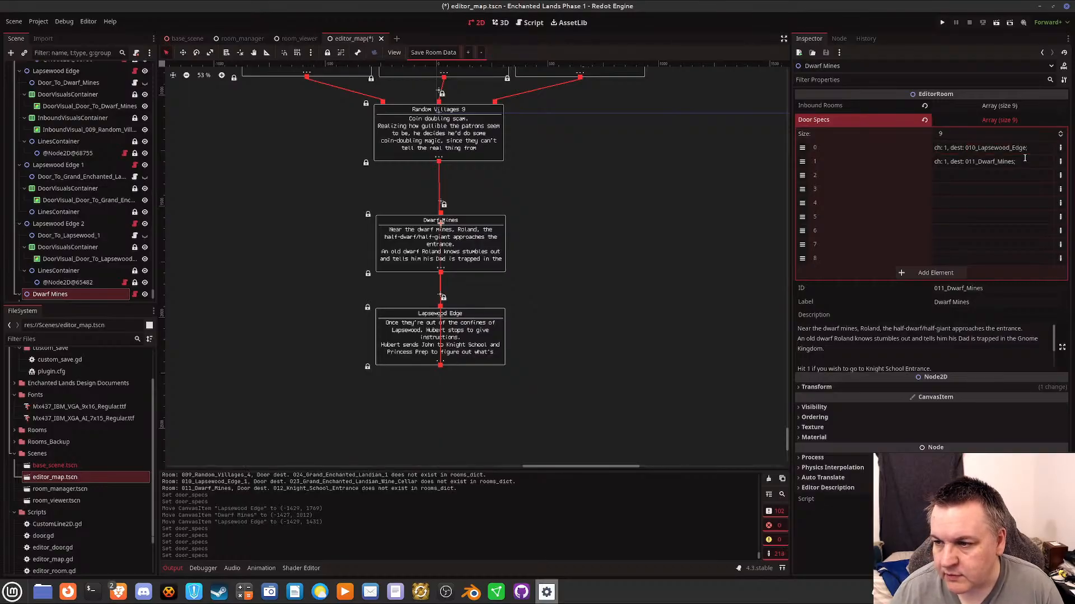
# Clear the "011_Dwarf_Mines" entry from element 1 of the Dwarf Mines room's Door Specs.
pyautogui.moveTo(1024, 161); pyautogui.dragTo(868, 170)
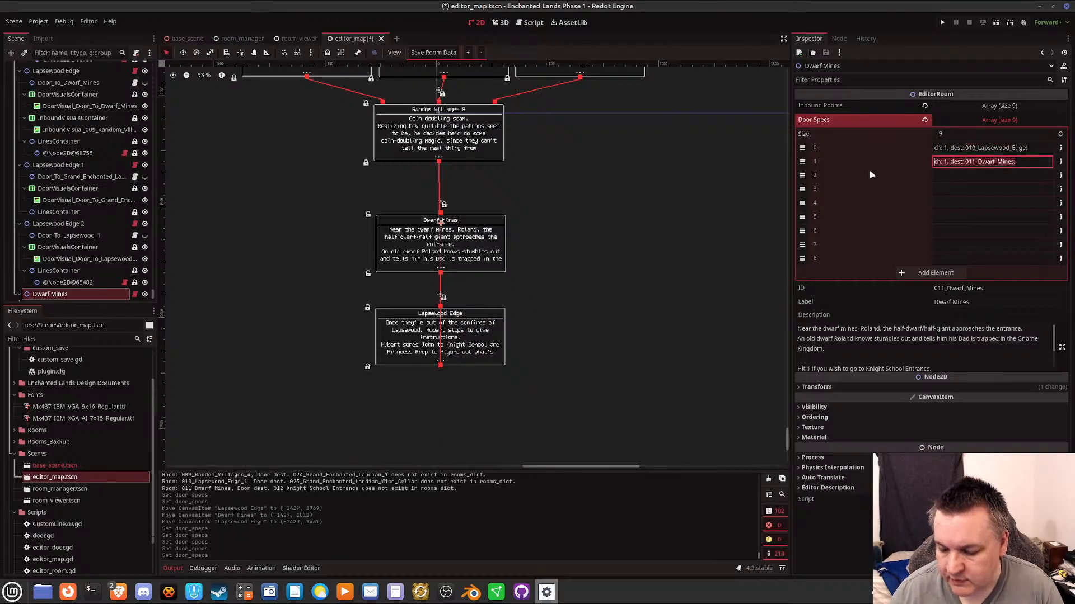
pyautogui.press('BackSpace')
pyautogui.press('Return')
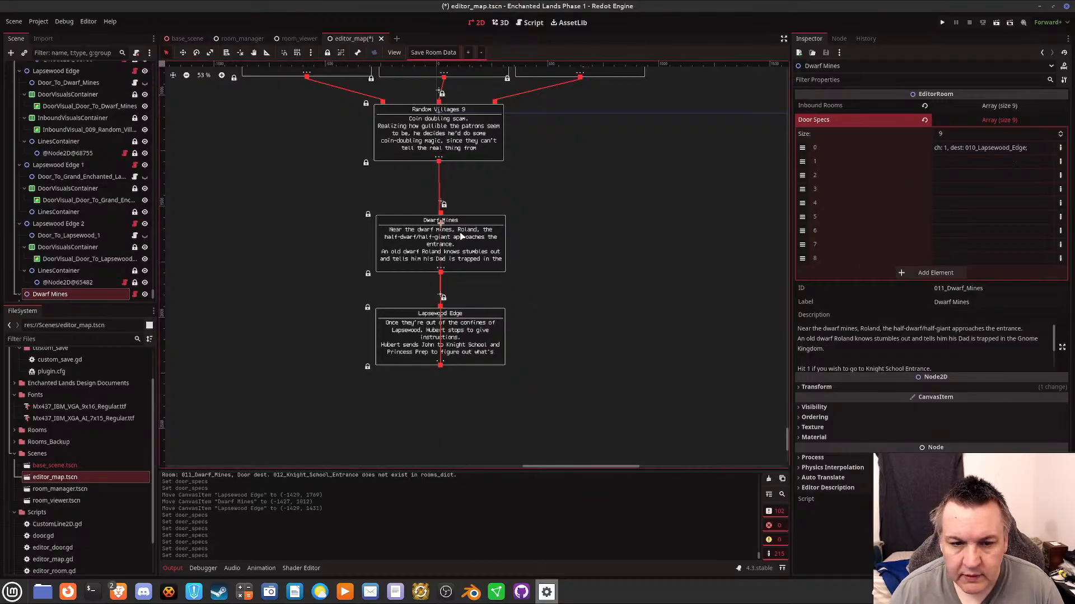
# Replace Lapsewood Edge's element 0 door spec with "ch: 1, dest: 012_Knight_School_Entrance;" moved up from element 1, leaving element 1 empty.
pyautogui.click(438, 115)
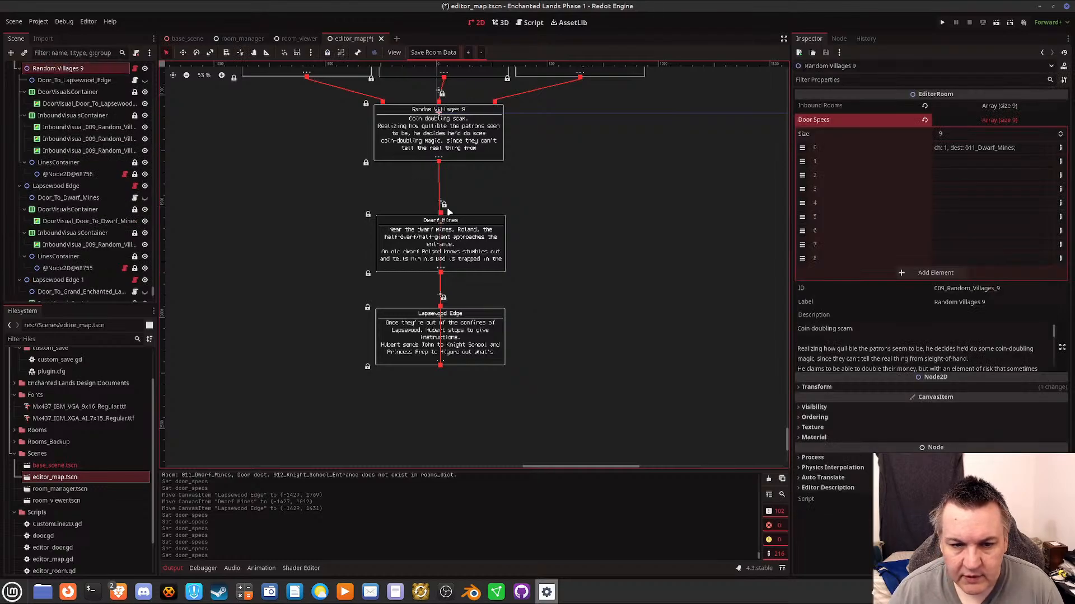
pyautogui.click(442, 229)
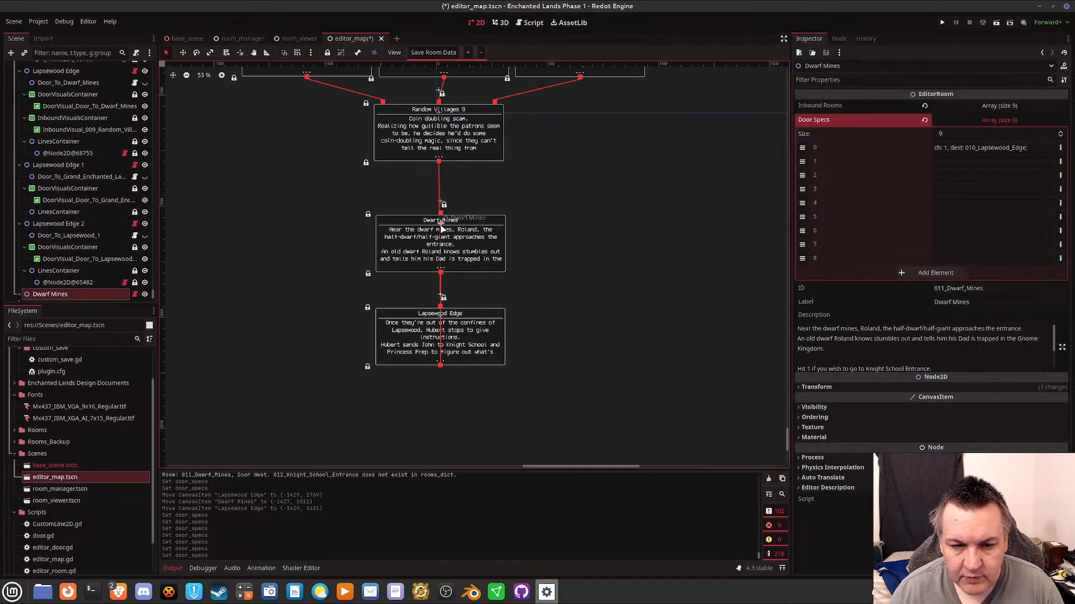
pyautogui.click(441, 320)
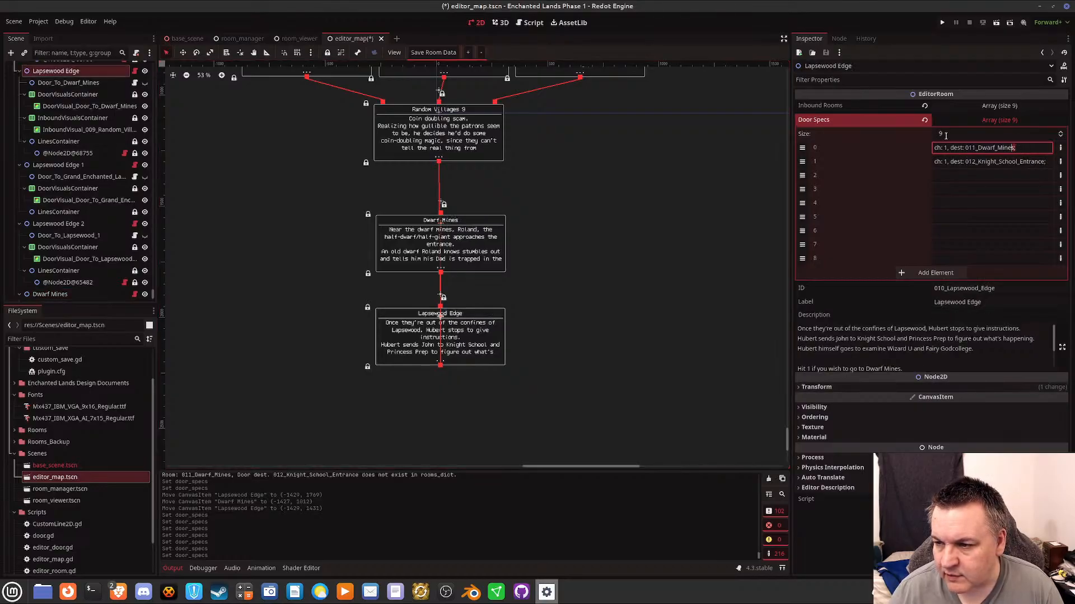
pyautogui.moveTo(1014, 147); pyautogui.dragTo(901, 146)
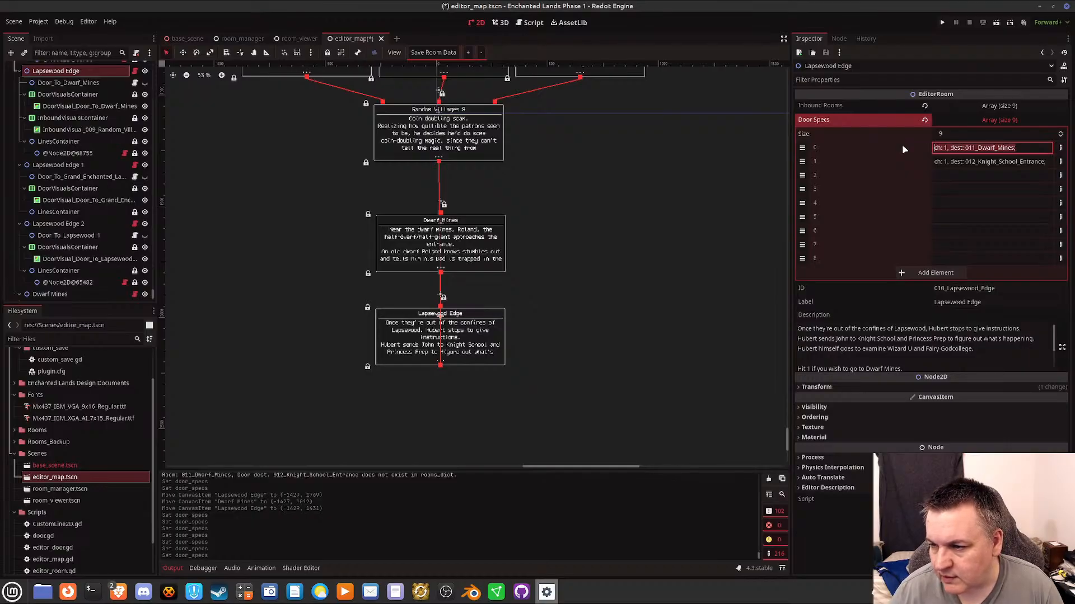
pyautogui.press('BackSpace')
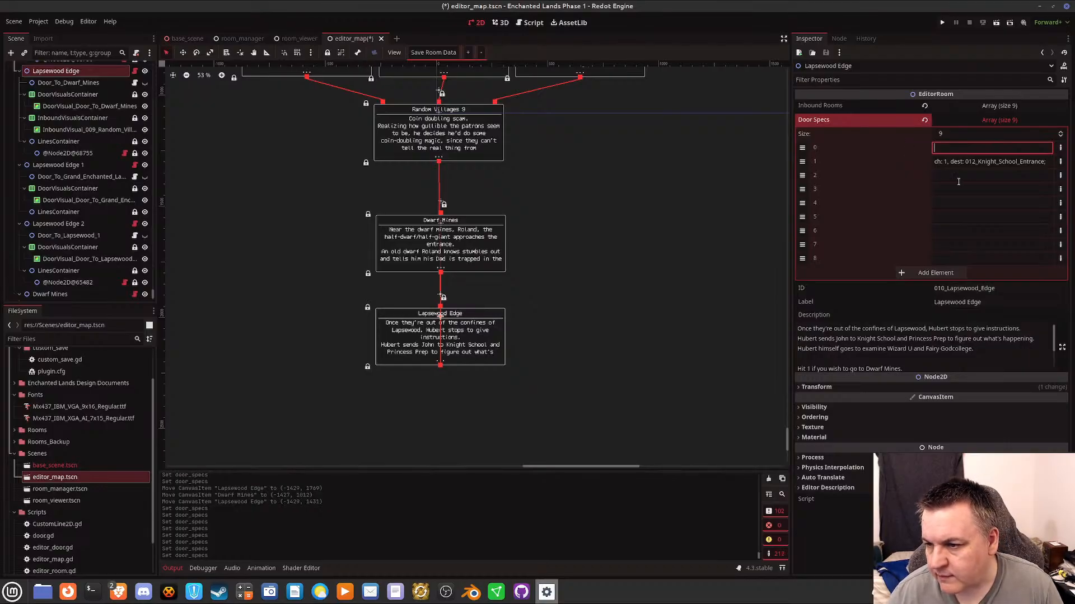
pyautogui.click(975, 162)
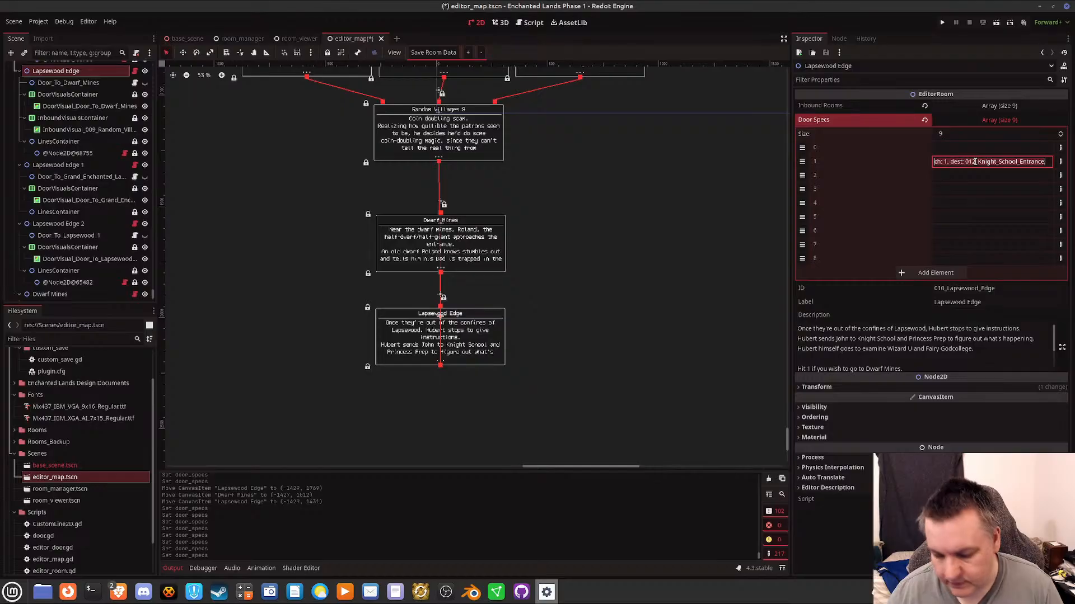
pyautogui.hotkey('ctrl', 'a')
pyautogui.hotkey('ctrl', 'x')
pyautogui.click(974, 147)
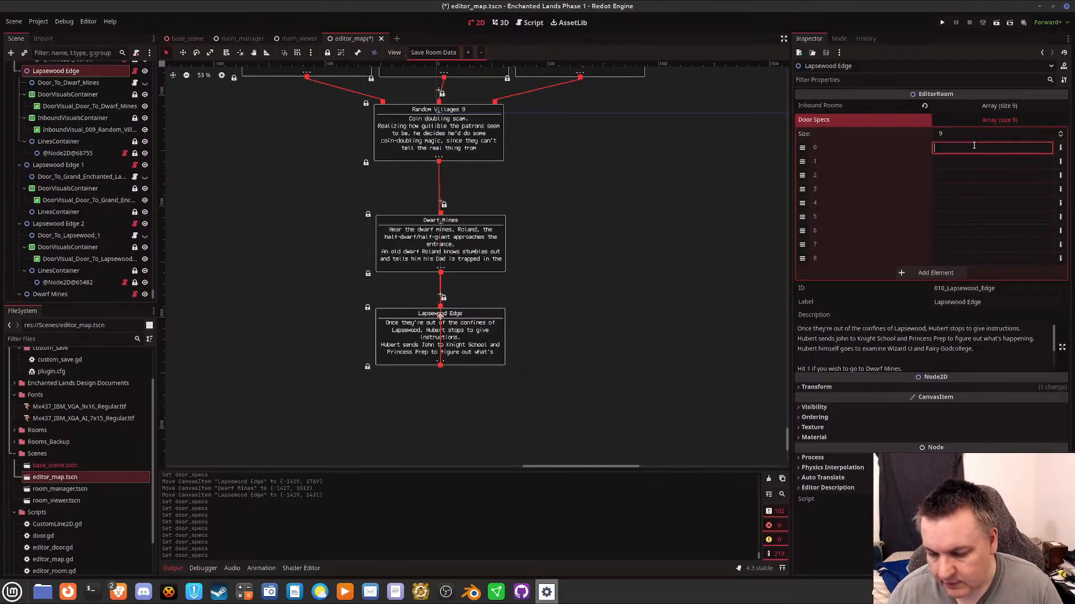
pyautogui.hotkey('ctrl', 'v')
pyautogui.press('Return')
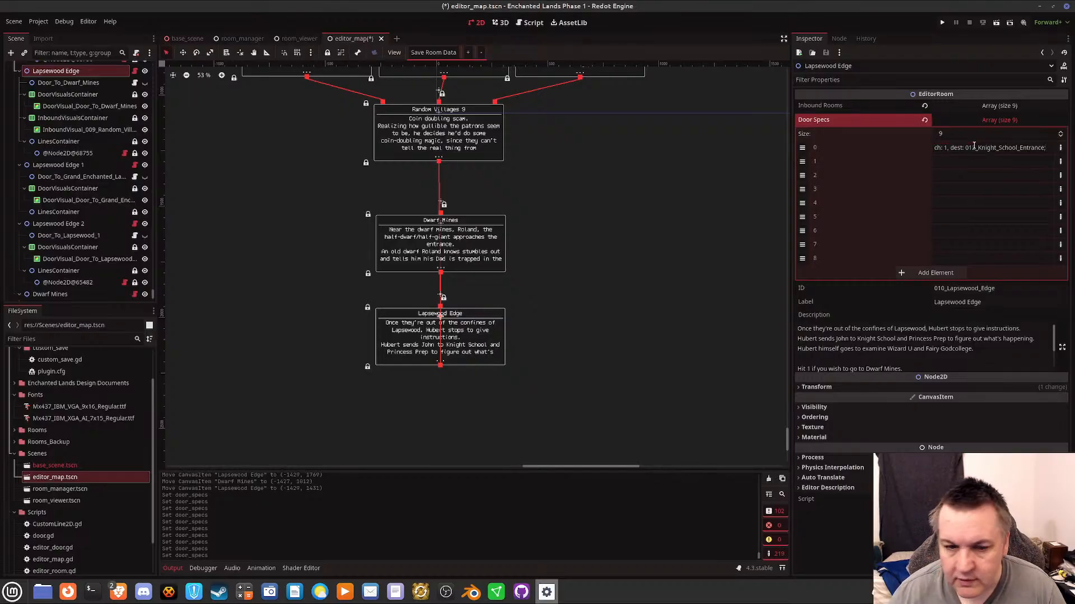
# Save the rewired editor_map scene and its room data, and reload the saved scene.
pyautogui.hotkey('ctrl', 's')
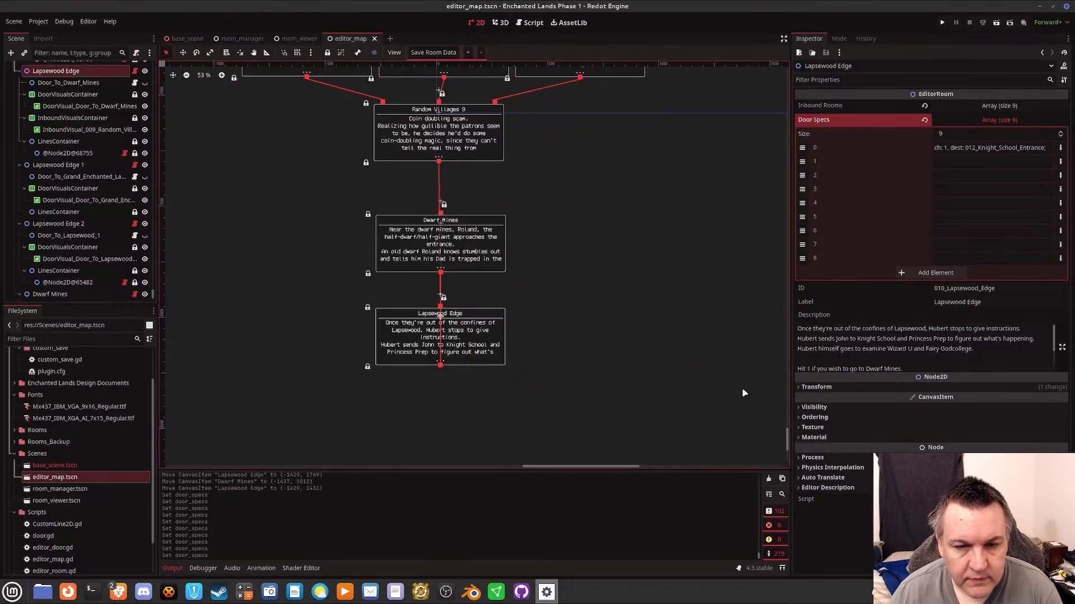
pyautogui.click(423, 52)
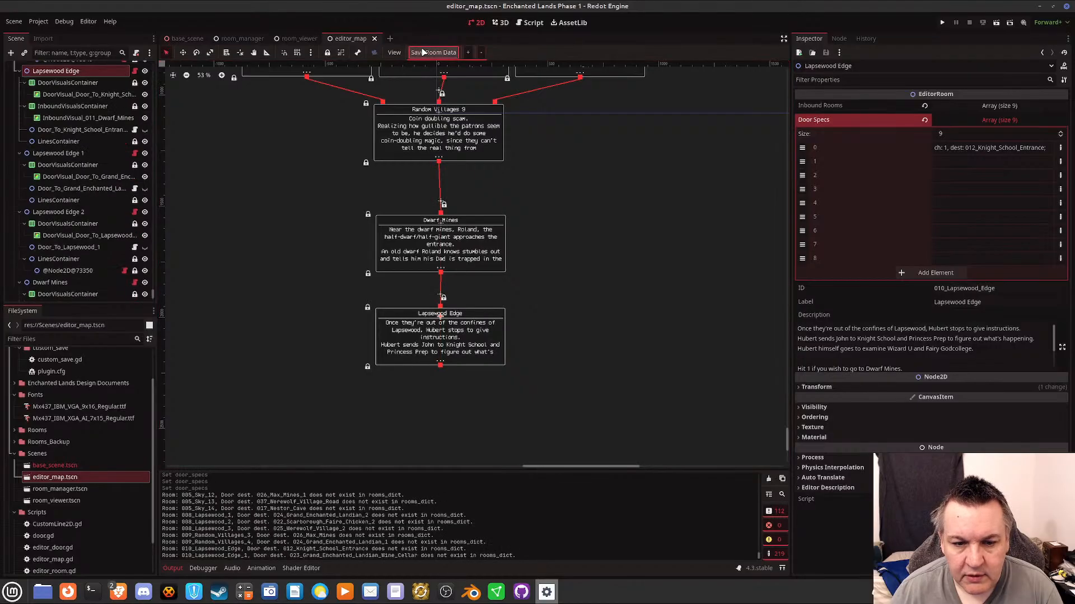
pyautogui.click(11, 23)
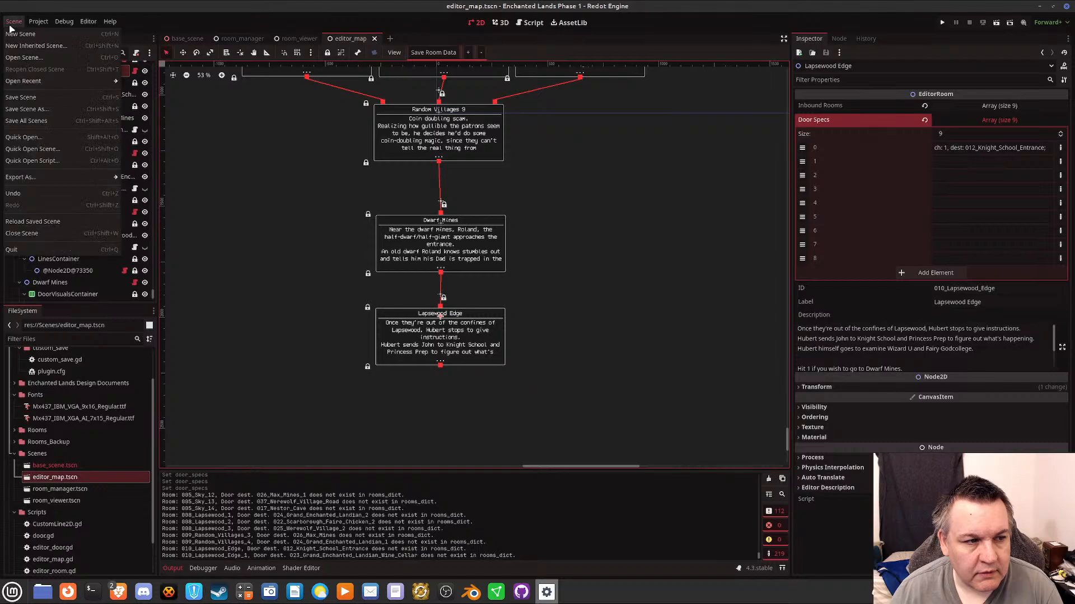
pyautogui.click(33, 221)
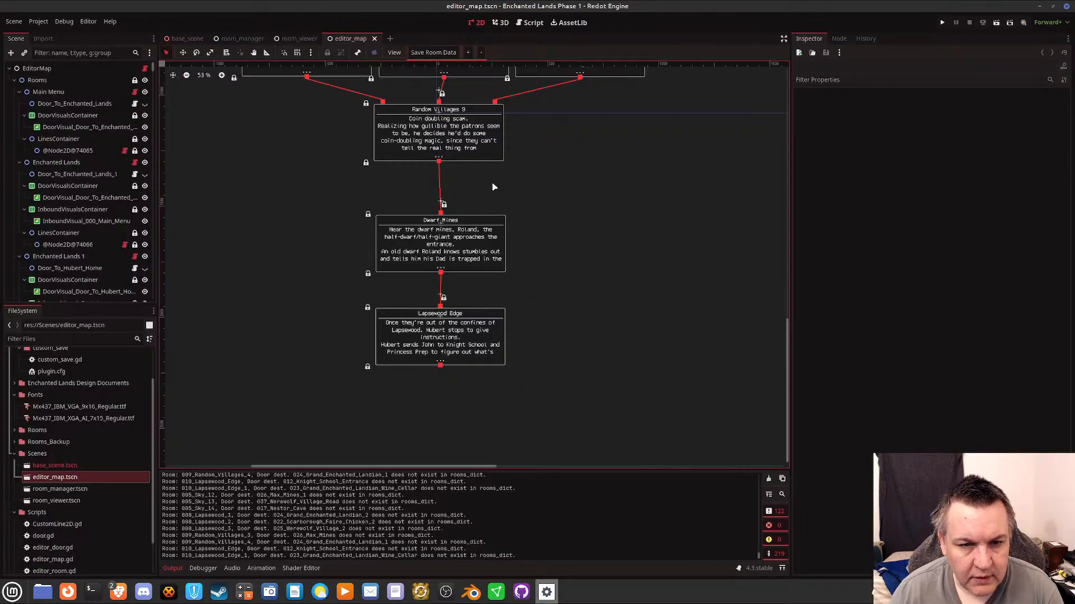
# Cut the sentence "Meanwhile at the edge of Lapsewood, Hubert and John are just exiting the leafless forest." from Random Villages 9's description.
pyautogui.click(440, 113)
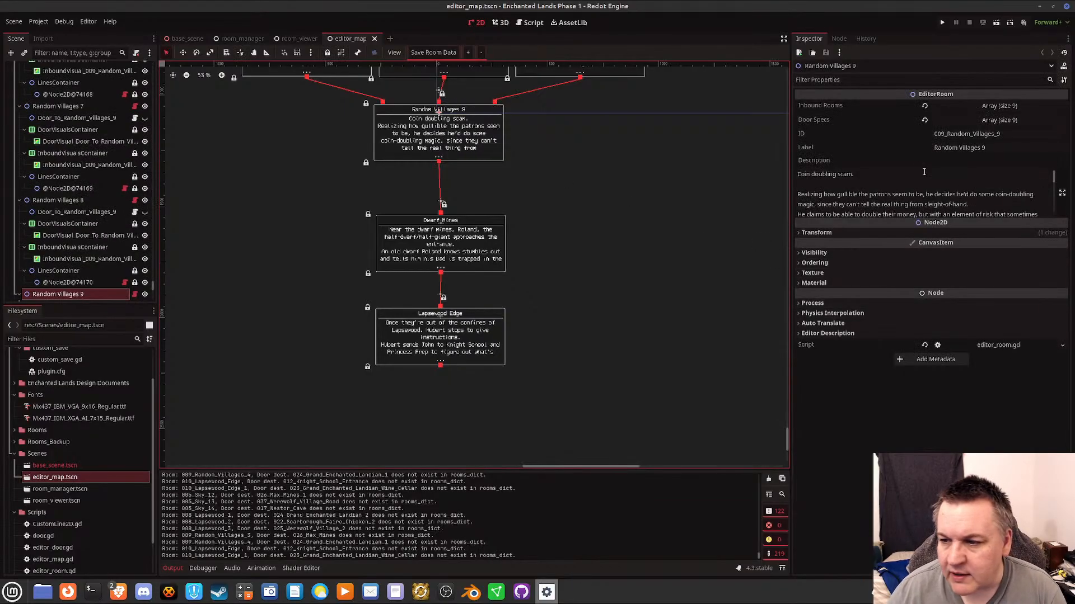
pyautogui.scroll(-3, 936, 195)
pyautogui.scroll(1, 936, 194)
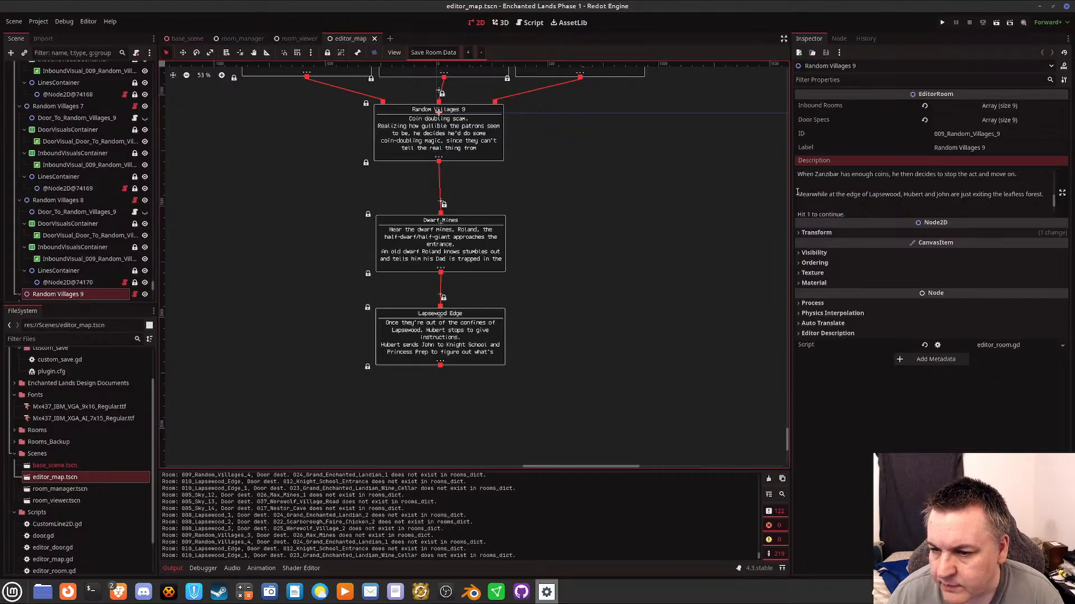
pyautogui.moveTo(797, 194); pyautogui.dragTo(1051, 196)
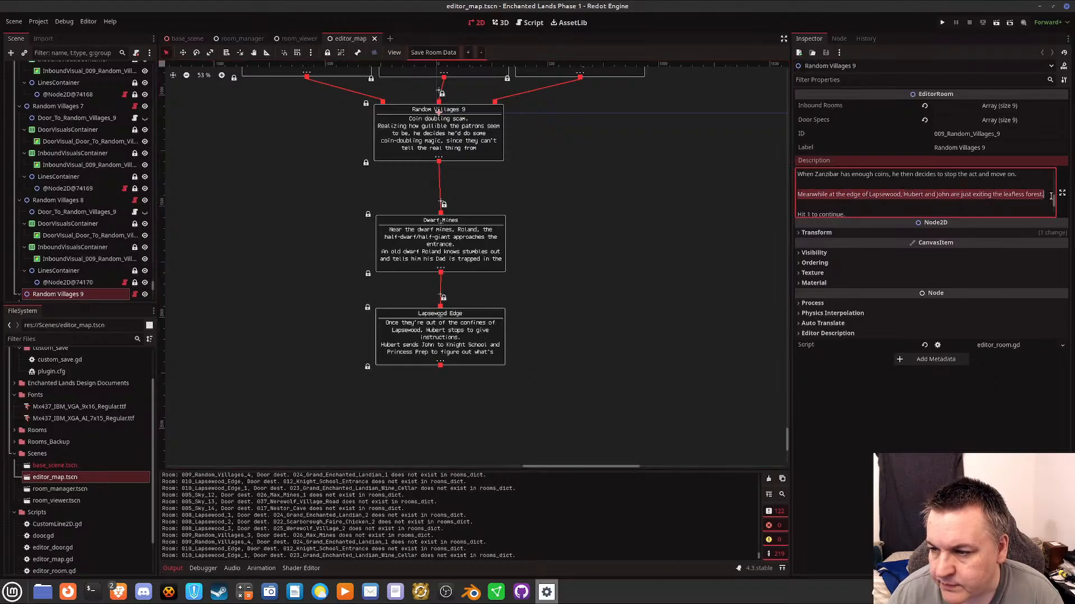
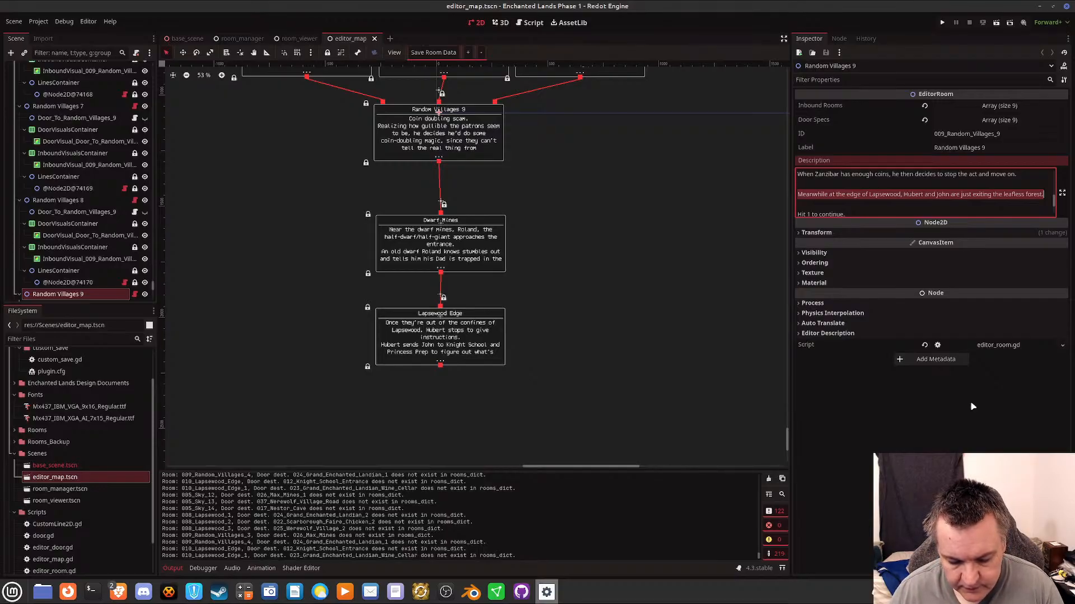
pyautogui.press('BackSpace')
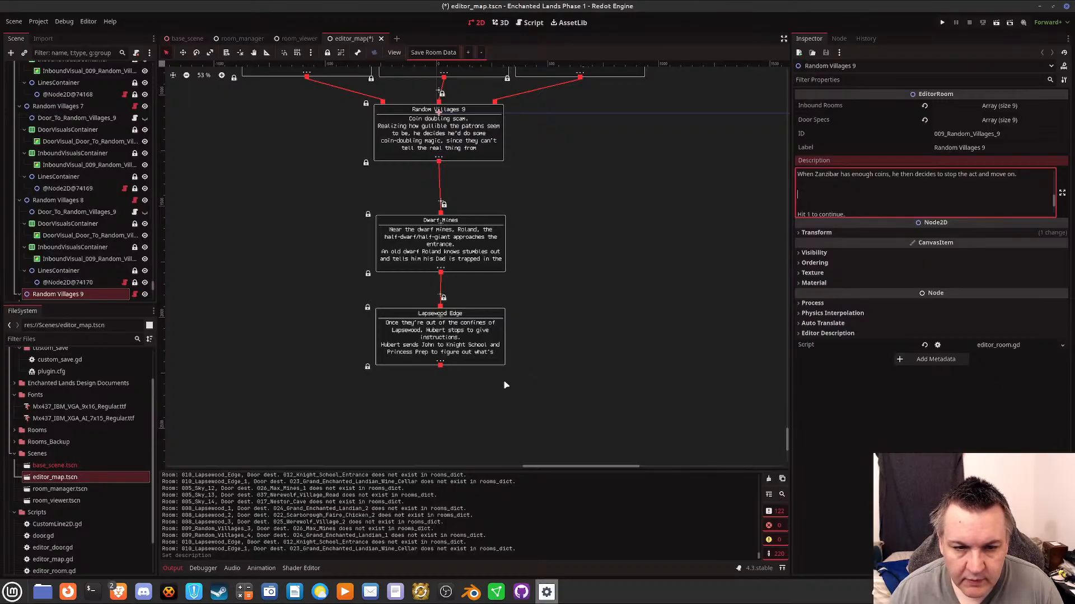
# Insert "Meanwhile at the edge of Lapsewood, Hubert and John are just exiting the leafless forest." as a separate paragraph in Dwarf Mines' description.
pyautogui.click(438, 223)
pyautogui.scroll(1, 863, 200)
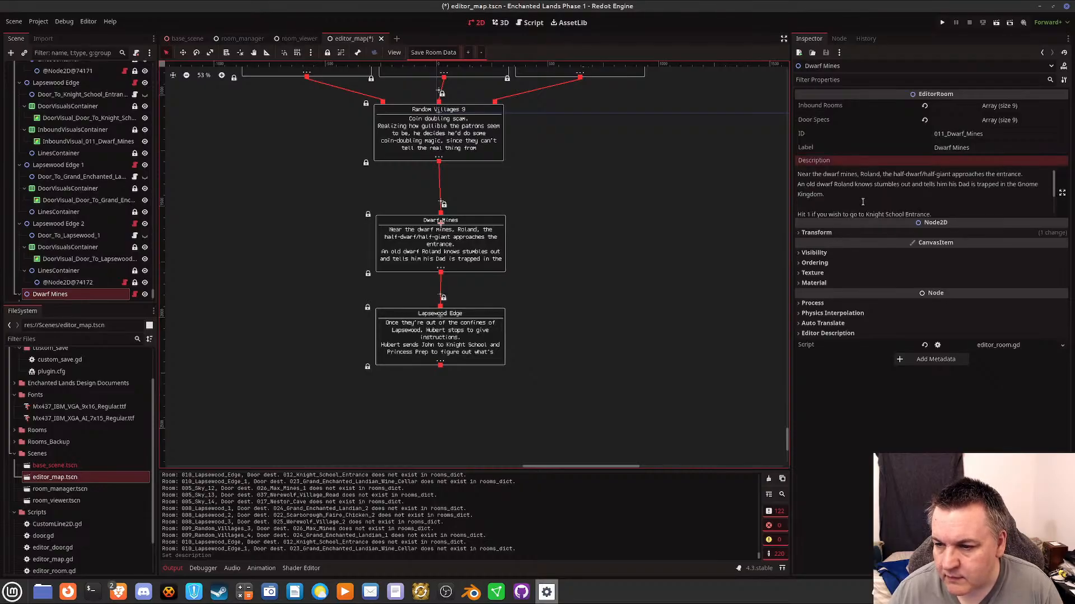
pyautogui.scroll(-1, 862, 201)
pyautogui.scroll(1, 863, 202)
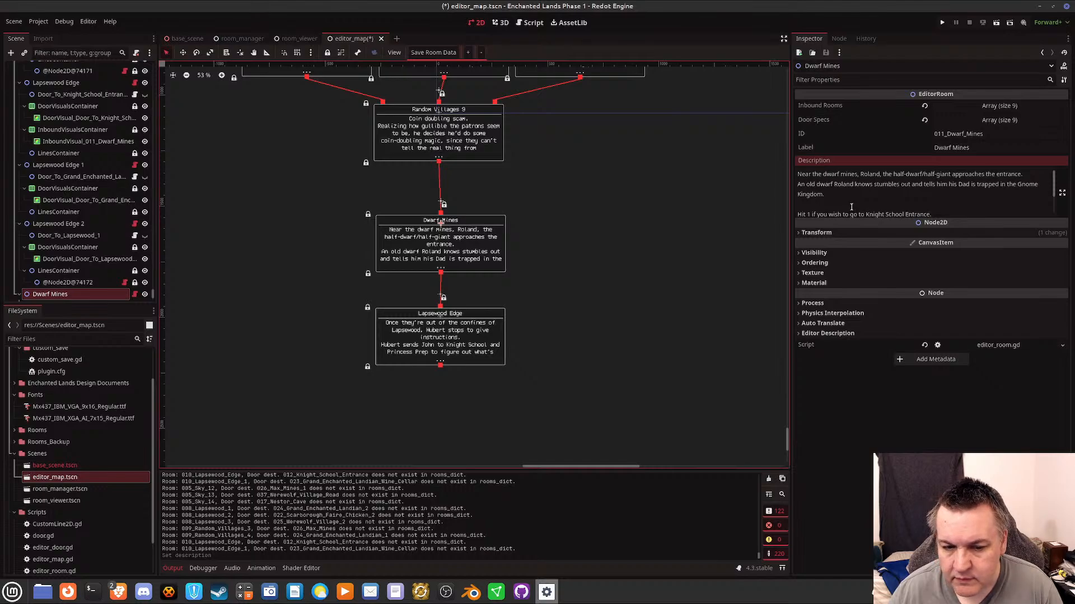
pyautogui.click(851, 207)
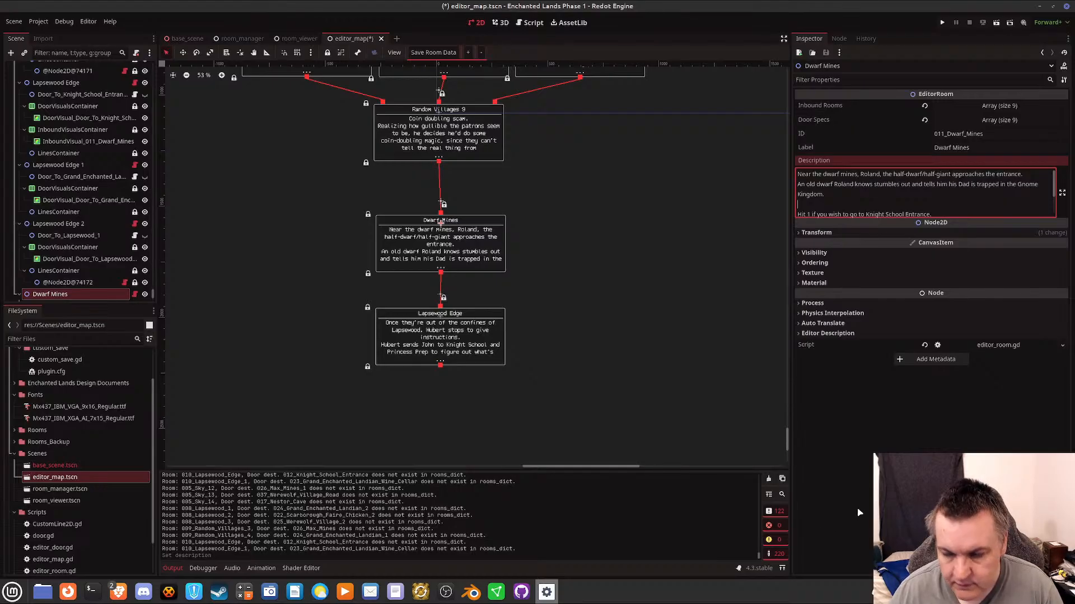
pyautogui.write('Meanwhile at the edge of Lapsewood, Hubert and John are just exiting the leafless forest.')
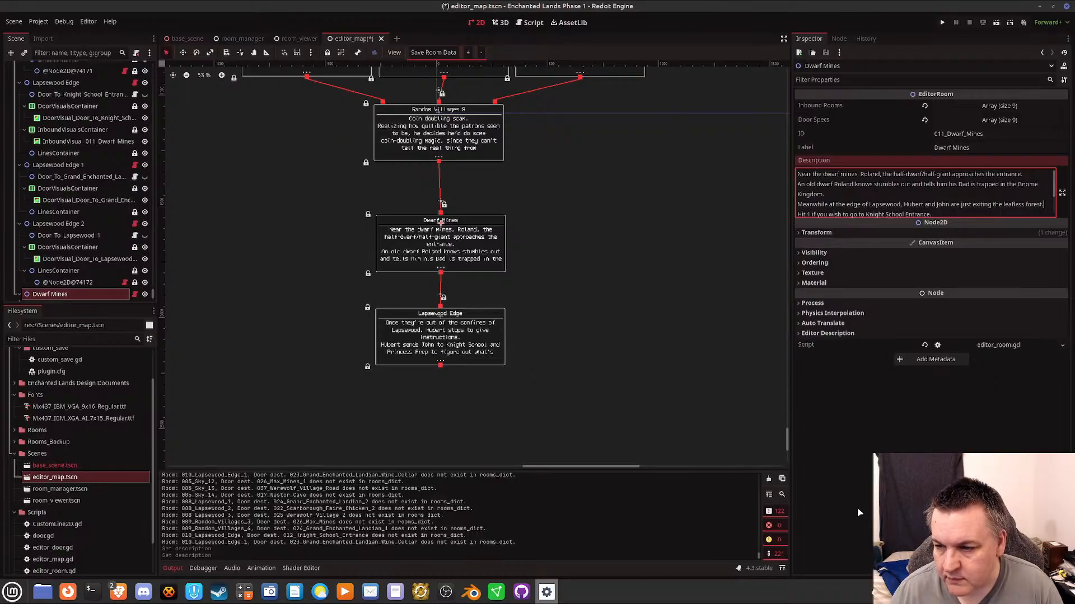
pyautogui.press('Home')
pyautogui.press('Return')
pyautogui.press('Down')
pyautogui.press('Down')
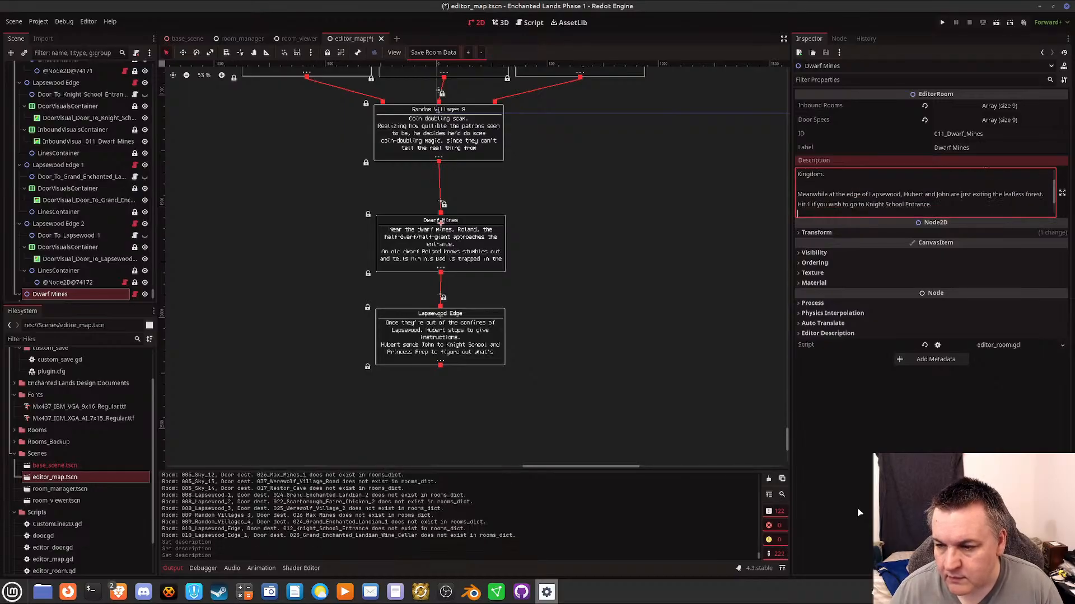
pyautogui.press('Return')
pyautogui.press('Down')
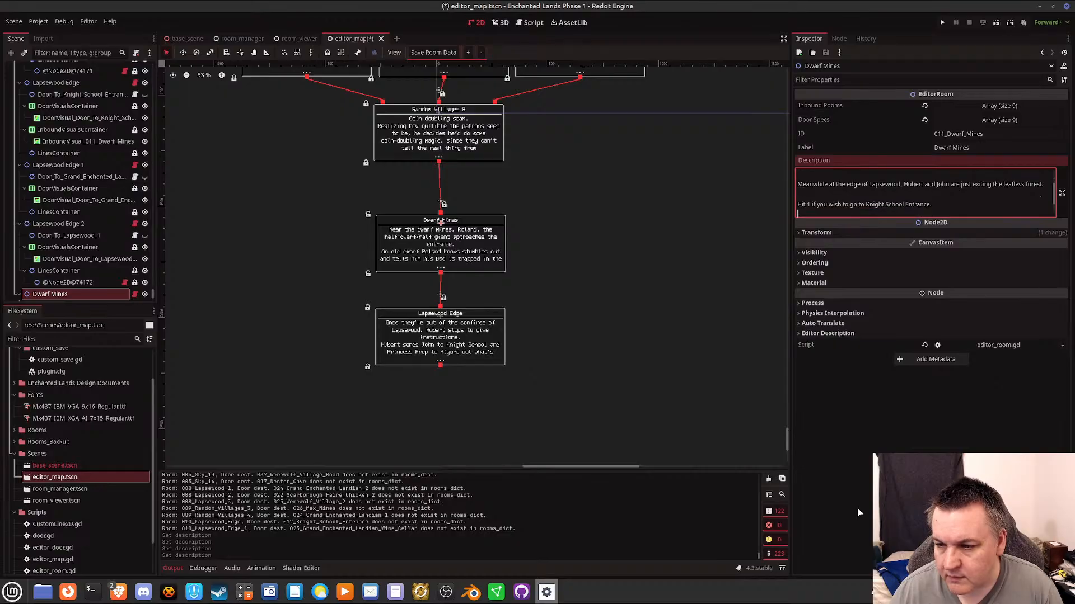
# Replace "if you wish to go to Knight School Entrance." in Dwarf Mines' description so the line reads "Hit 1 to continue.".
pyautogui.press('Down')
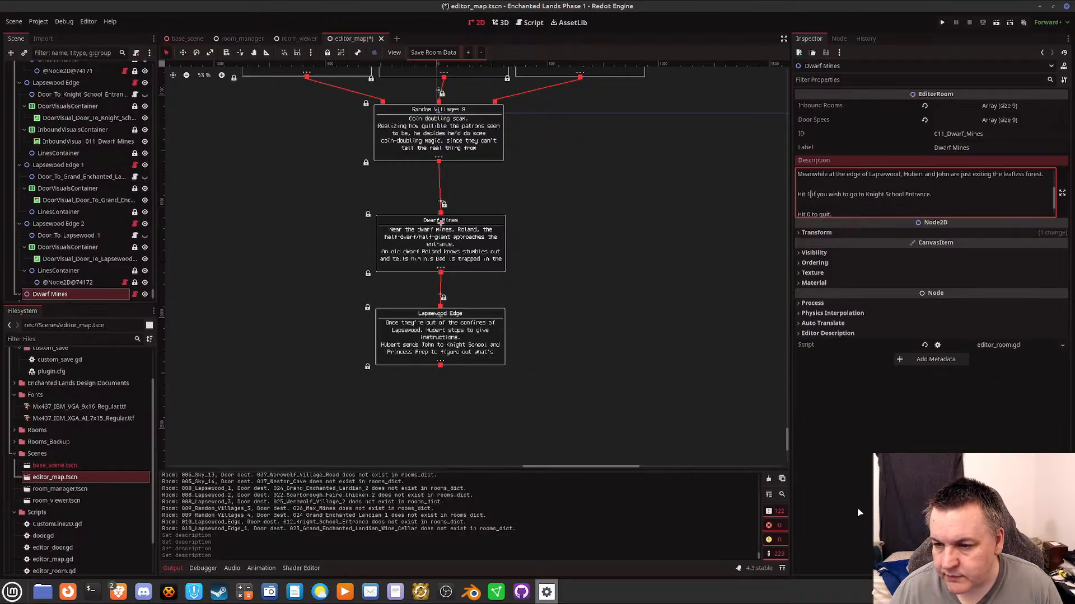
pyautogui.hotkey('shift', 'Right')
pyautogui.hotkey('shift', 'Right')
pyautogui.hotkey('shift', 'Right')
pyautogui.hotkey('shift', 'Right')
pyautogui.hotkey('shift', 'Right')
pyautogui.hotkey('shift', 'Right')
pyautogui.hotkey('shift', 'Right')
pyautogui.hotkey('shift', 'Right')
pyautogui.hotkey('shift', 'Right')
pyautogui.hotkey('shift', 'Right')
pyautogui.hotkey('shift', 'Right')
pyautogui.hotkey('shift', 'Right')
pyautogui.hotkey('shift', 'Right')
pyautogui.hotkey('shift', 'Right')
pyautogui.hotkey('shift', 'Right')
pyautogui.hotkey('shift', 'Right')
pyautogui.hotkey('shift', 'Right')
pyautogui.hotkey('shift', 'Right')
pyautogui.hotkey('shift', 'Right')
pyautogui.hotkey('shift', 'Right')
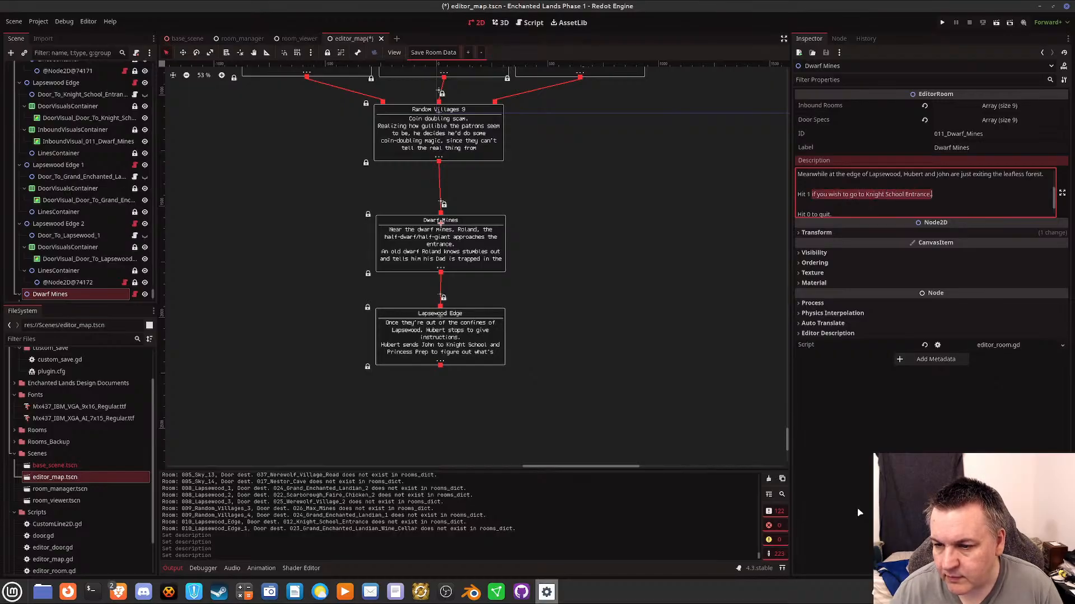
pyautogui.write('to continue.')
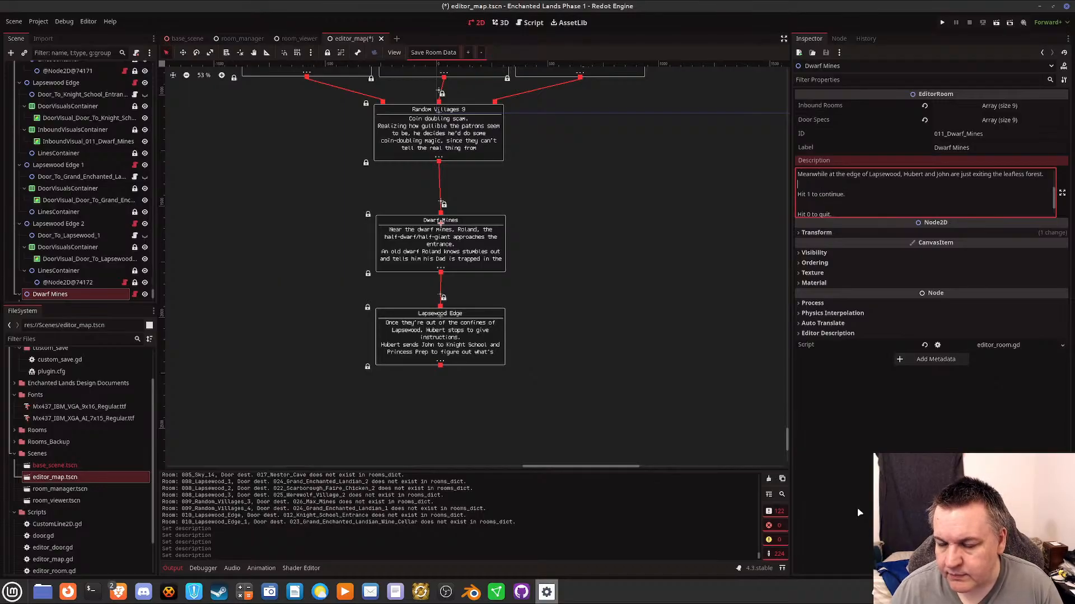
# Read through the Dwarf Mines and Lapsewood Edge descriptions to check how the story text flows.
pyautogui.hotkey('ctrl', 'Home')
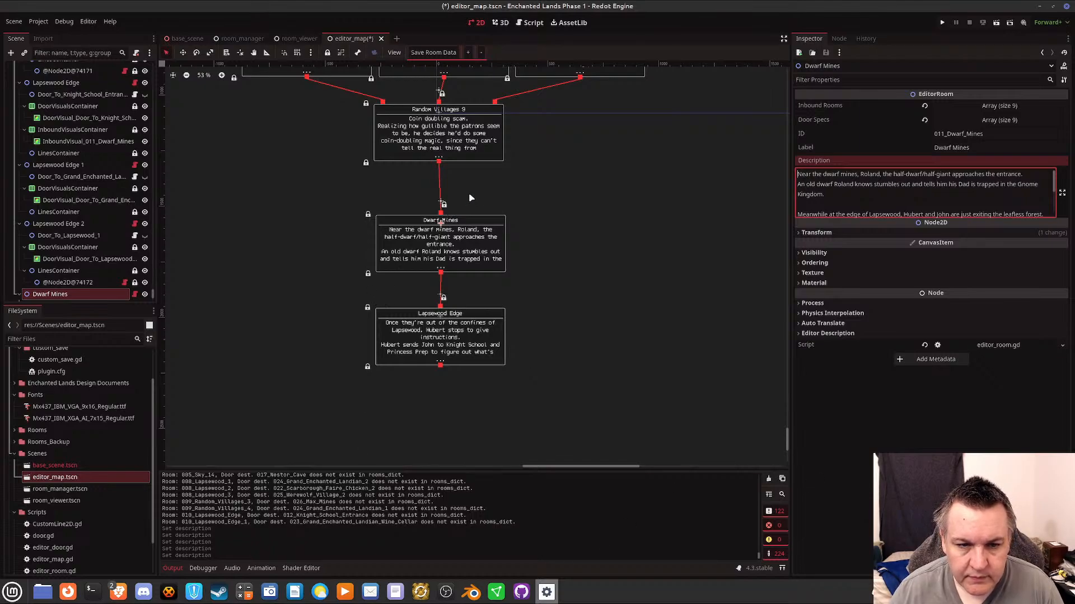
pyautogui.click(442, 227)
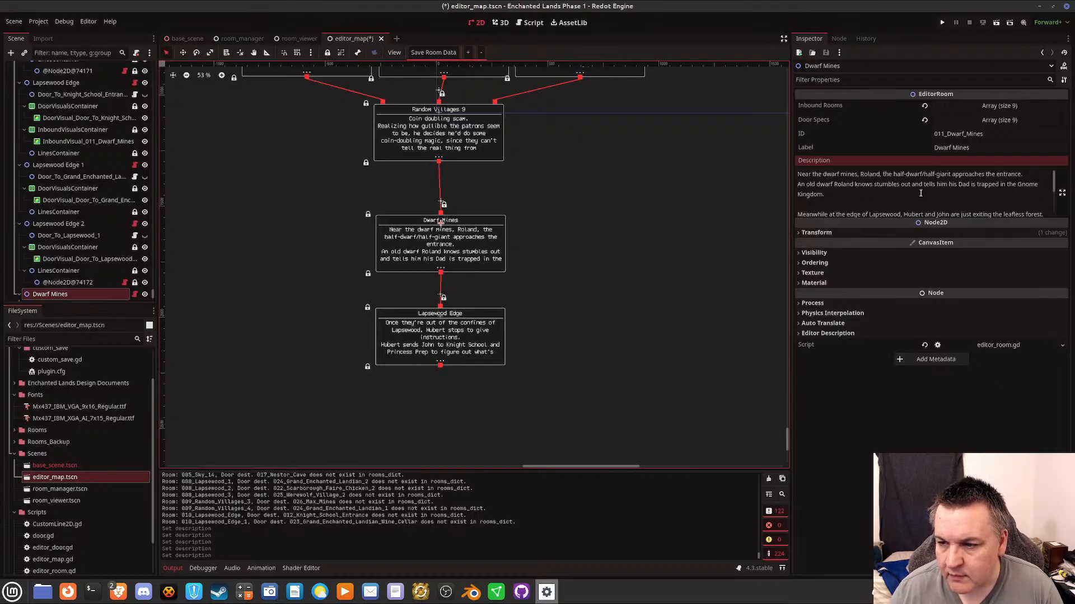
pyautogui.scroll(-1, 920, 193)
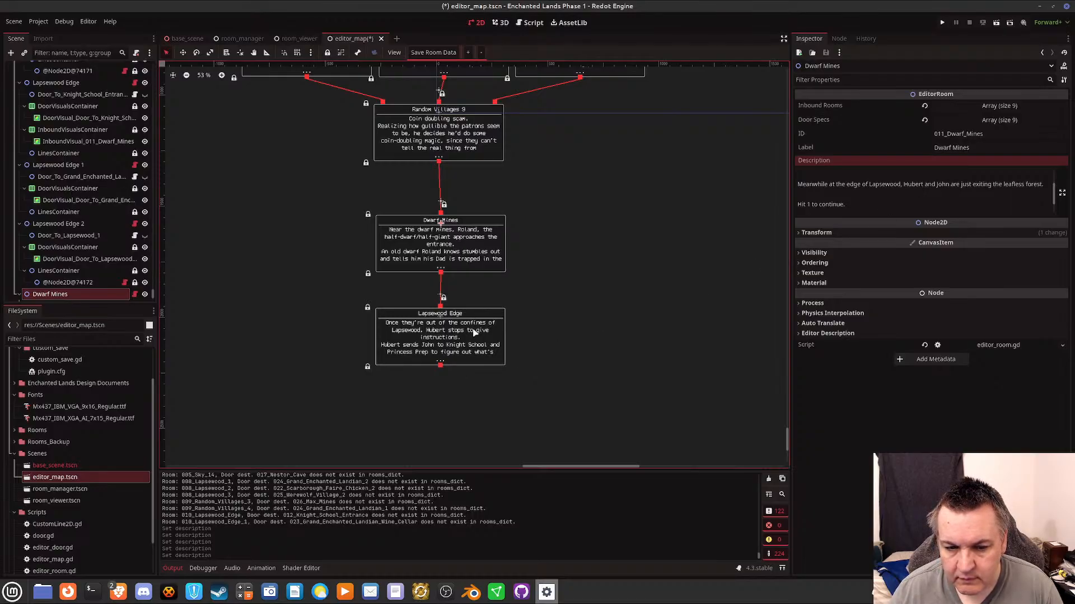
pyautogui.click(442, 321)
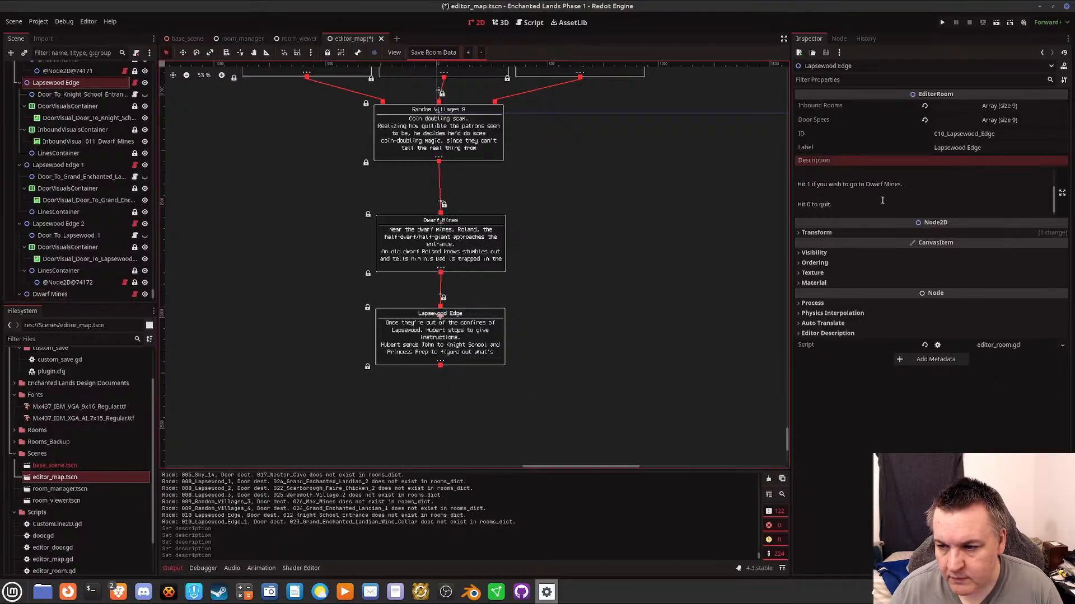
pyautogui.scroll(2, 882, 200)
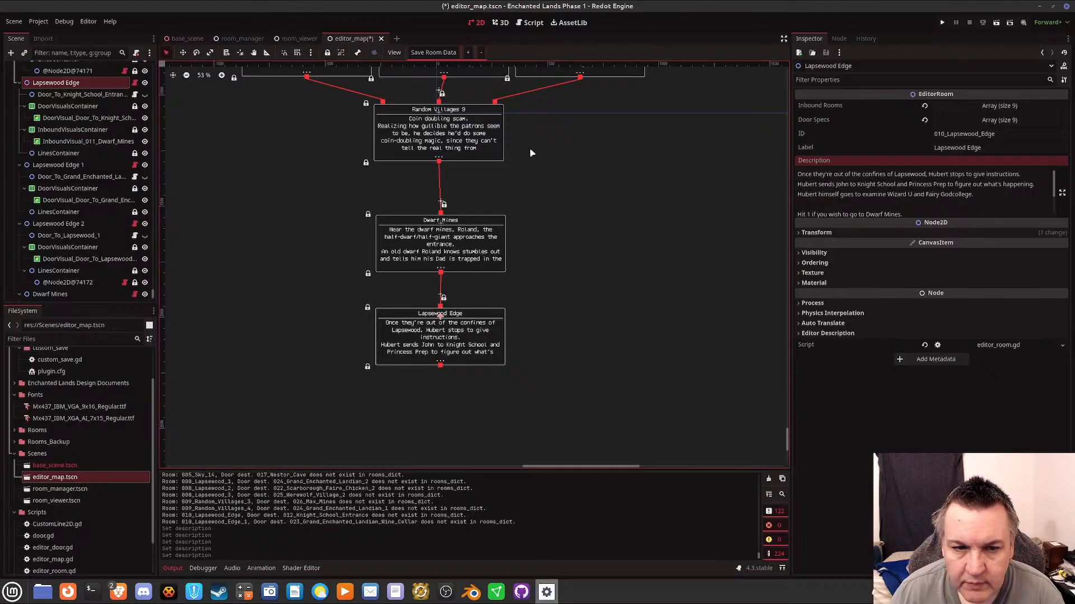
# Start a new paragraph with "Near the entrance" below the Zanzibar sentence in Random Villages 9's description.
pyautogui.click(440, 116)
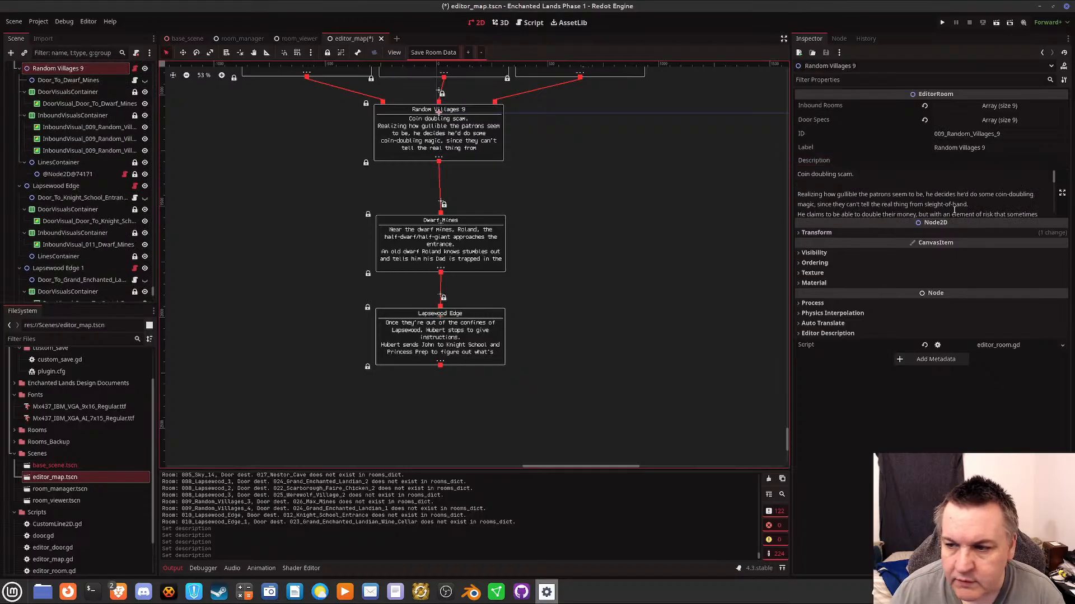
pyautogui.scroll(-5, 950, 204)
pyautogui.scroll(1, 950, 204)
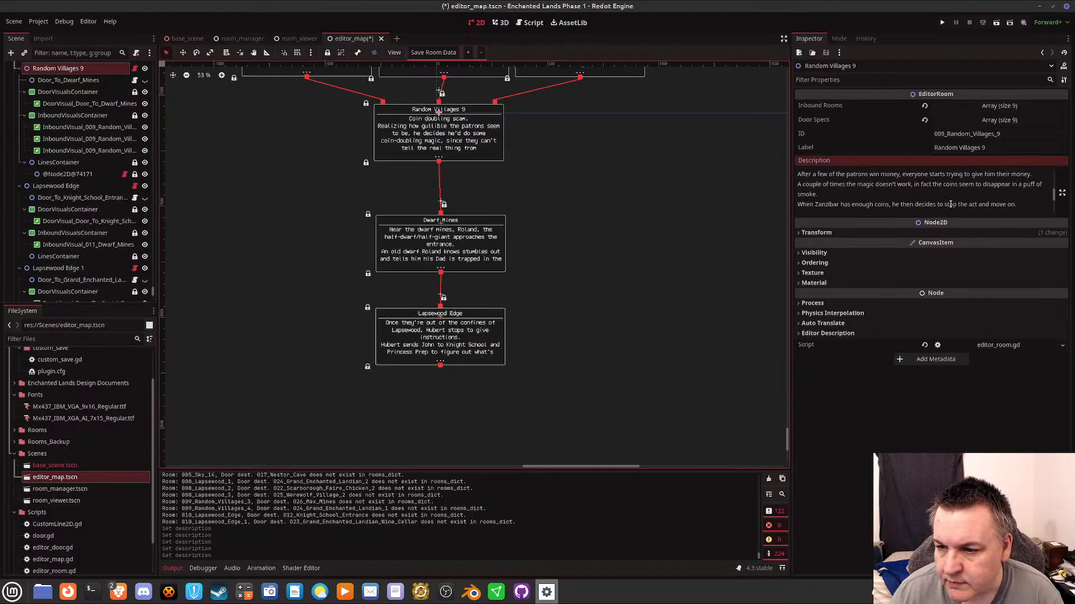
pyautogui.scroll(-1, 950, 204)
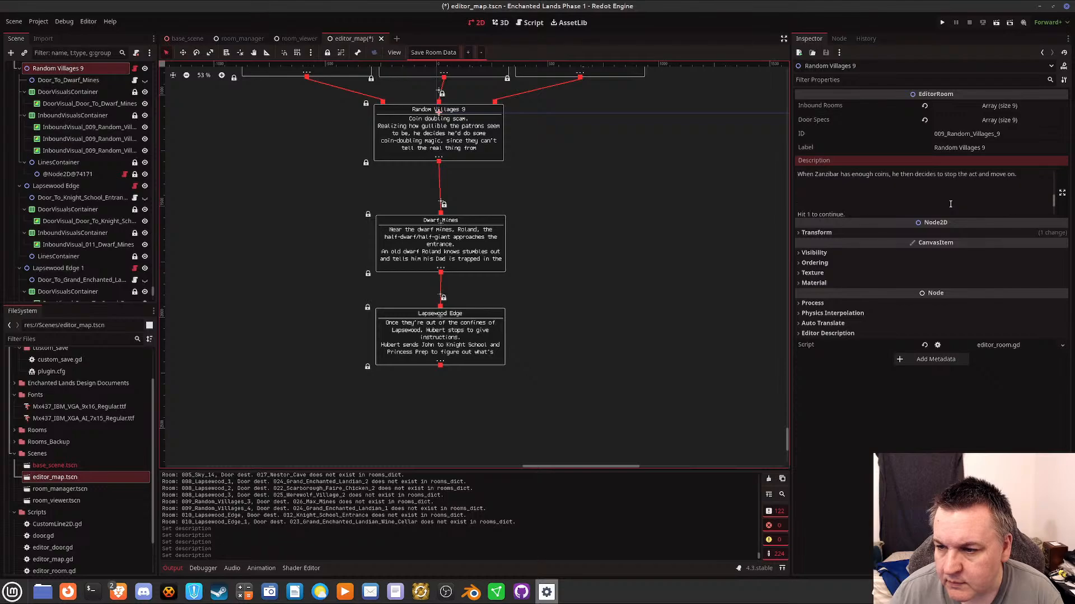
pyautogui.click(814, 191)
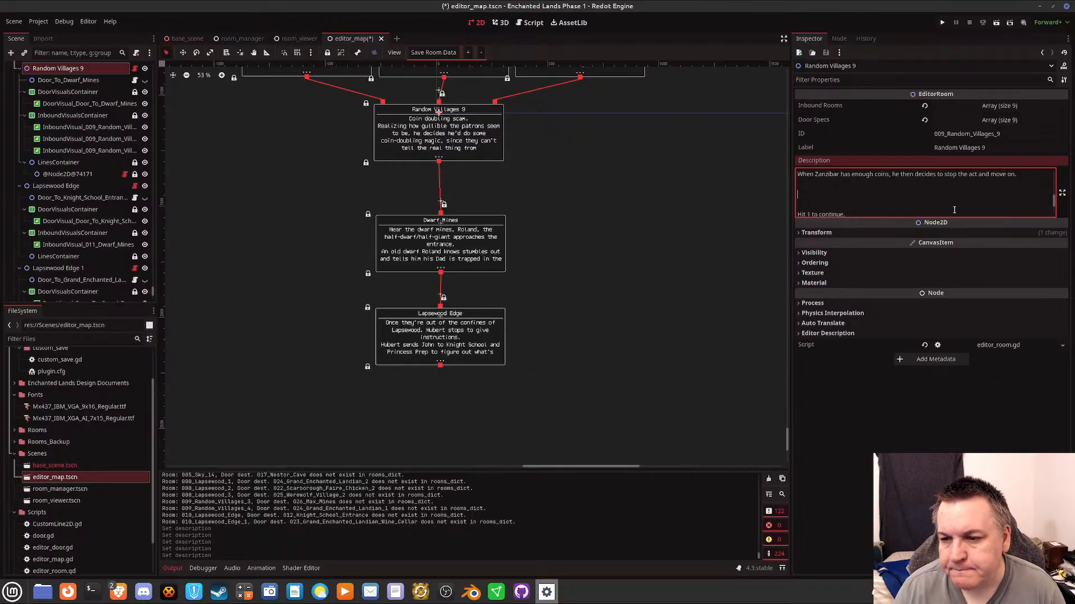
pyautogui.write('Near the entrance')
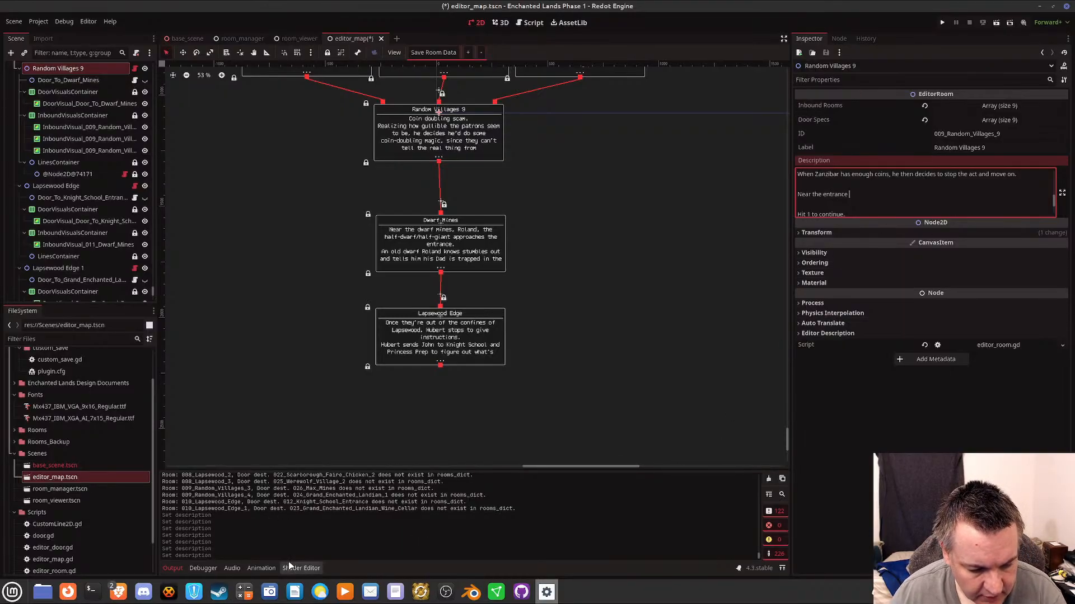
# Switch to the Enchanted Lands Design Notes in LibreOffice Writer and search for "mines" from the beginning of the document.
pyautogui.click(296, 594)
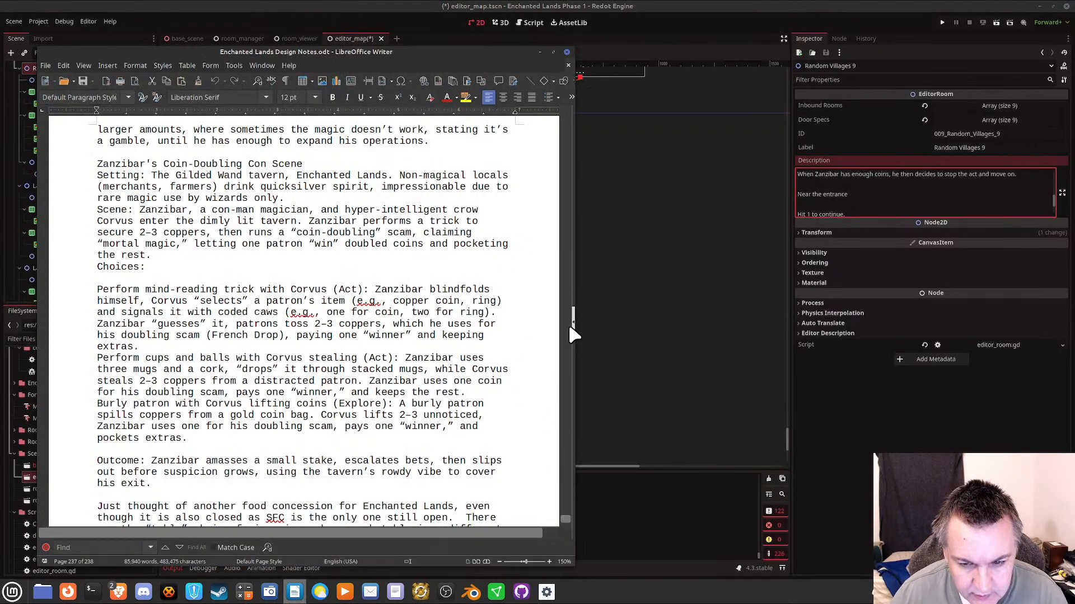
pyautogui.moveTo(564, 518); pyautogui.dragTo(568, 97)
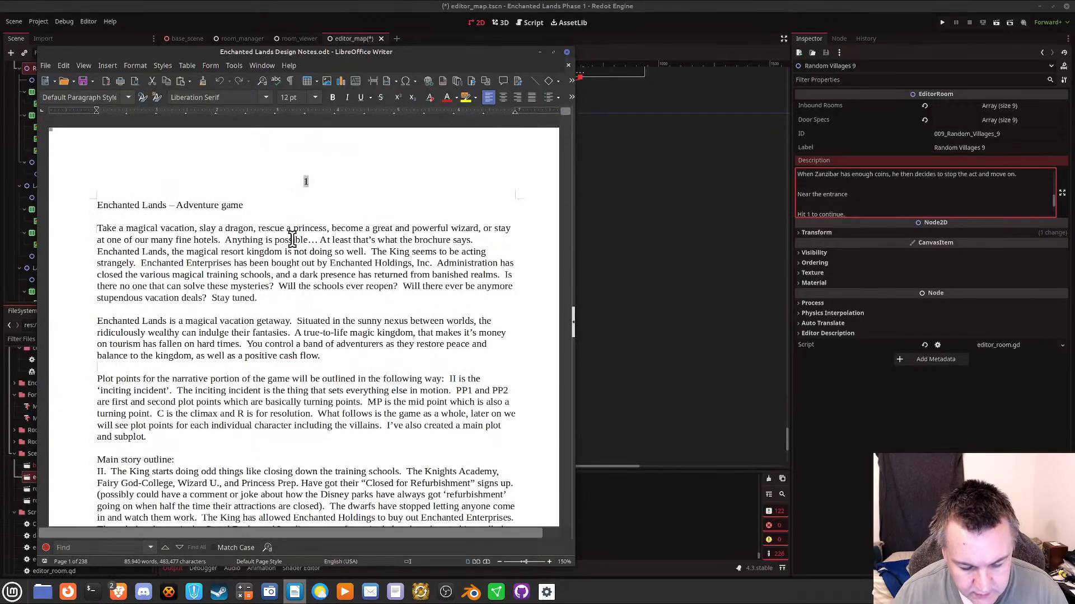
pyautogui.hotkey('ctrl', 'f')
pyautogui.write('dwar')
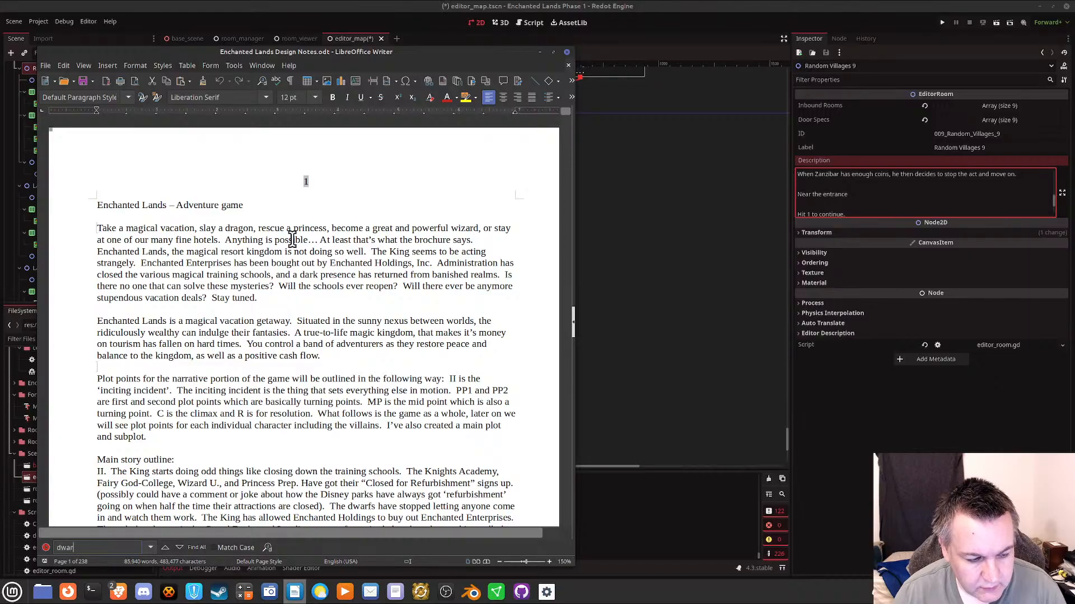
pyautogui.write('f')
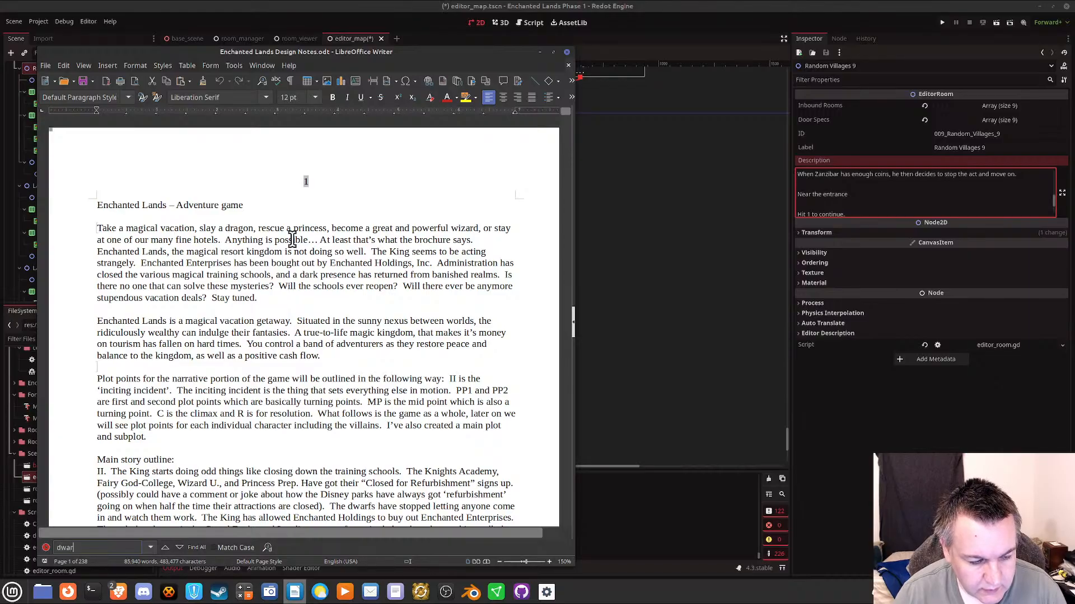
pyautogui.hotkey('ctrl', 'a')
pyautogui.write('mines')
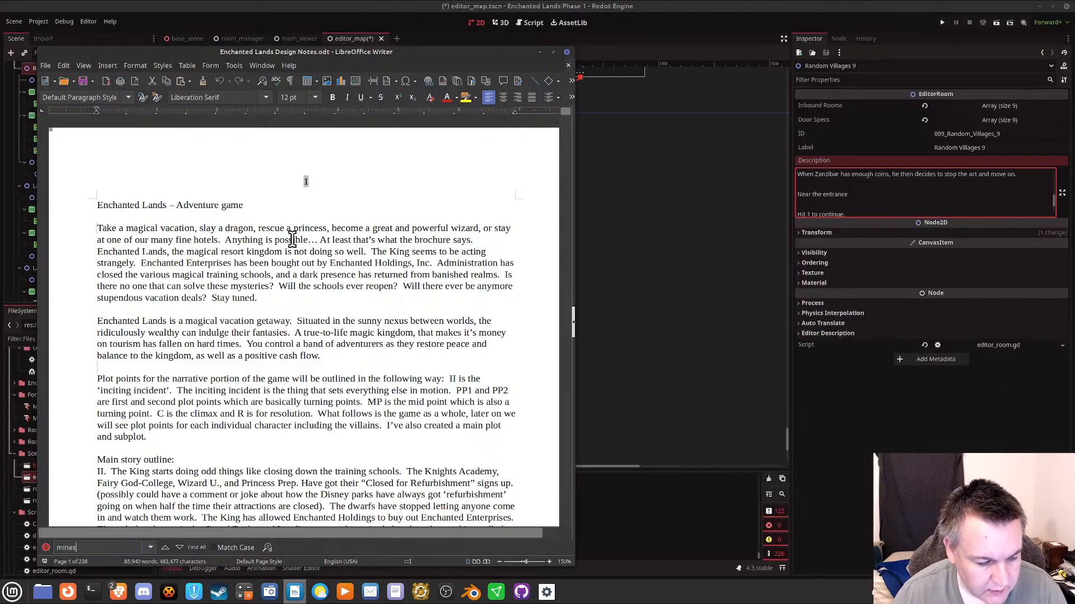
pyautogui.click(180, 547)
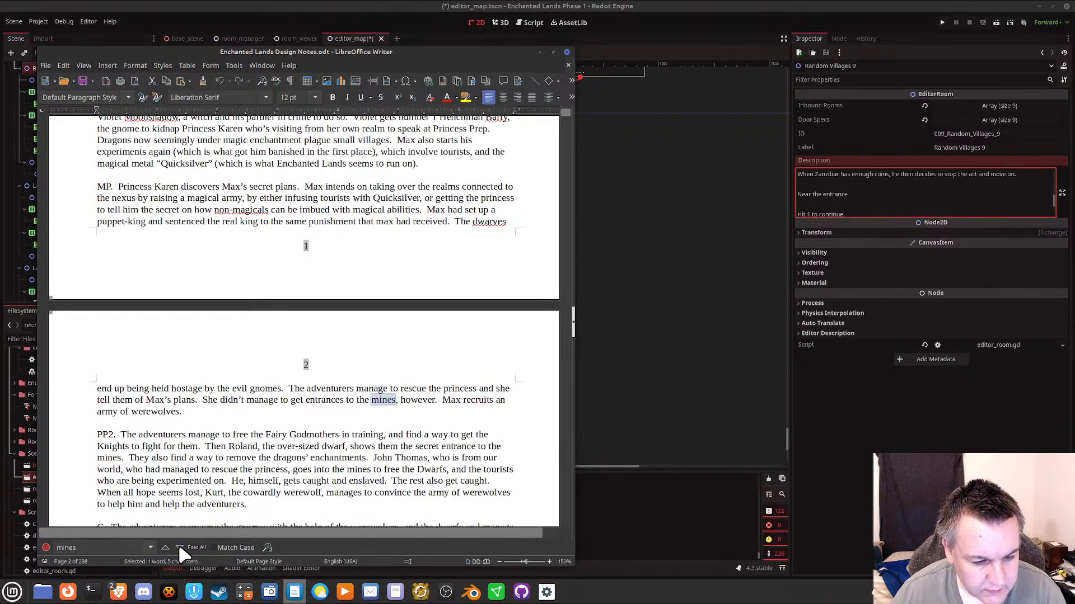
# Go through the "mines" matches in the opening plot summary, the character profiles, the villain interview and the race descriptions.
pyautogui.click(180, 548)
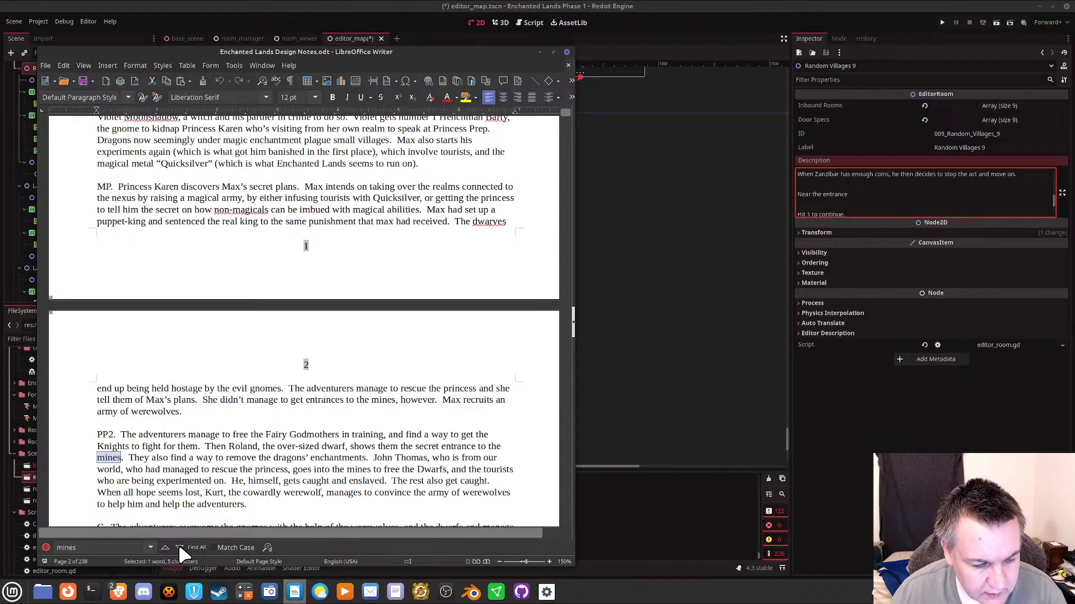
pyautogui.click(179, 547)
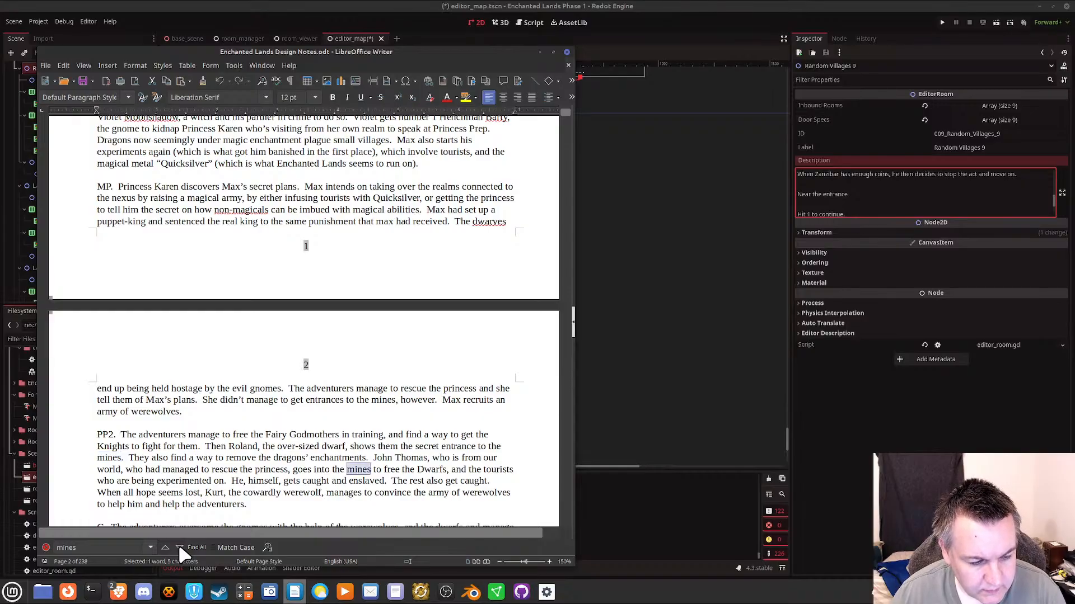
pyautogui.click(179, 548)
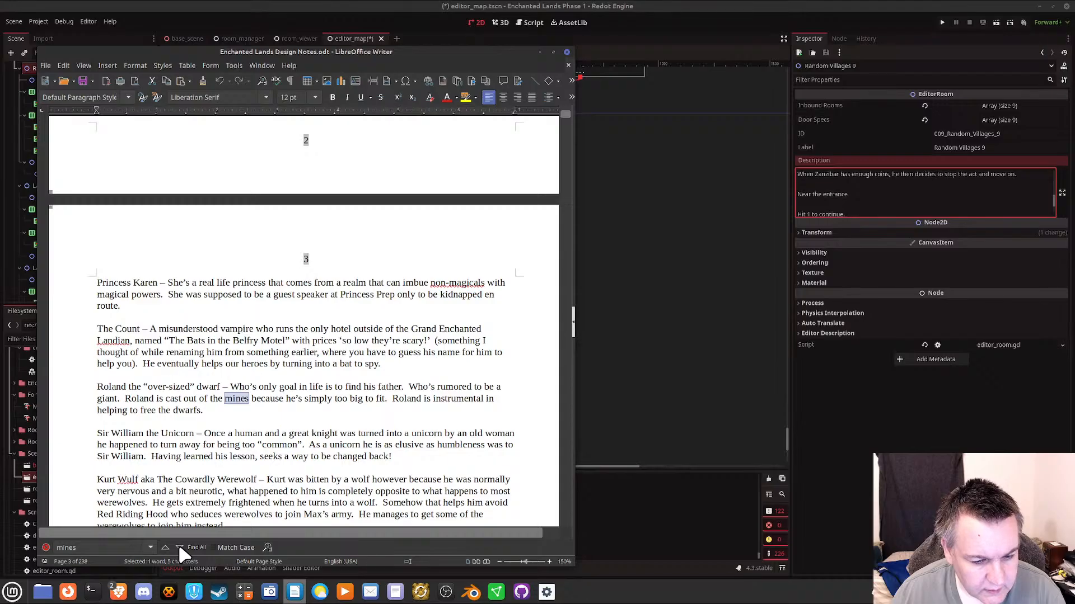
pyautogui.click(179, 547)
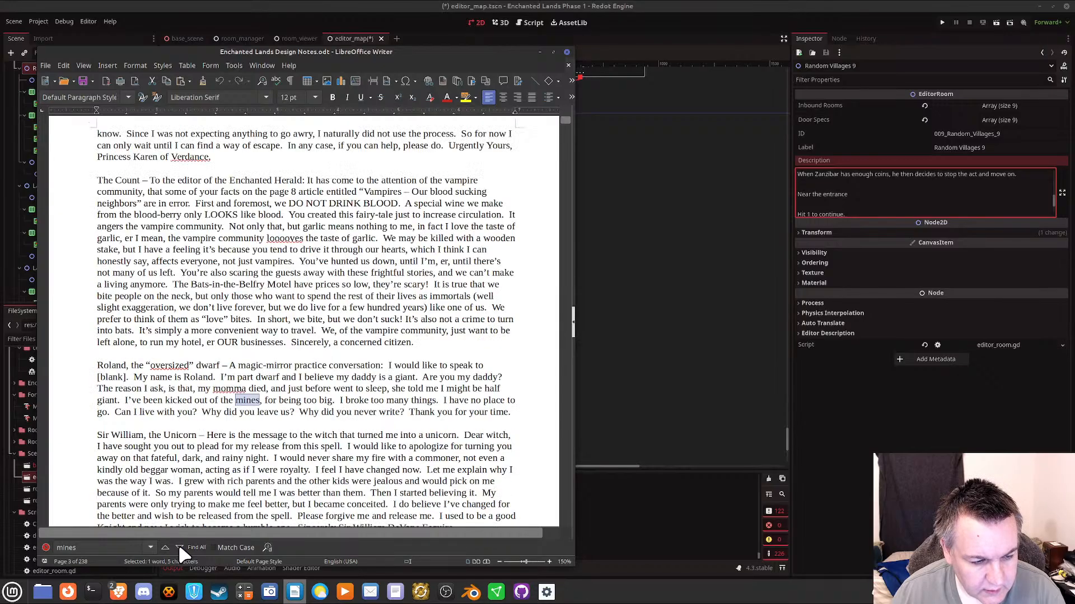
pyautogui.click(179, 547)
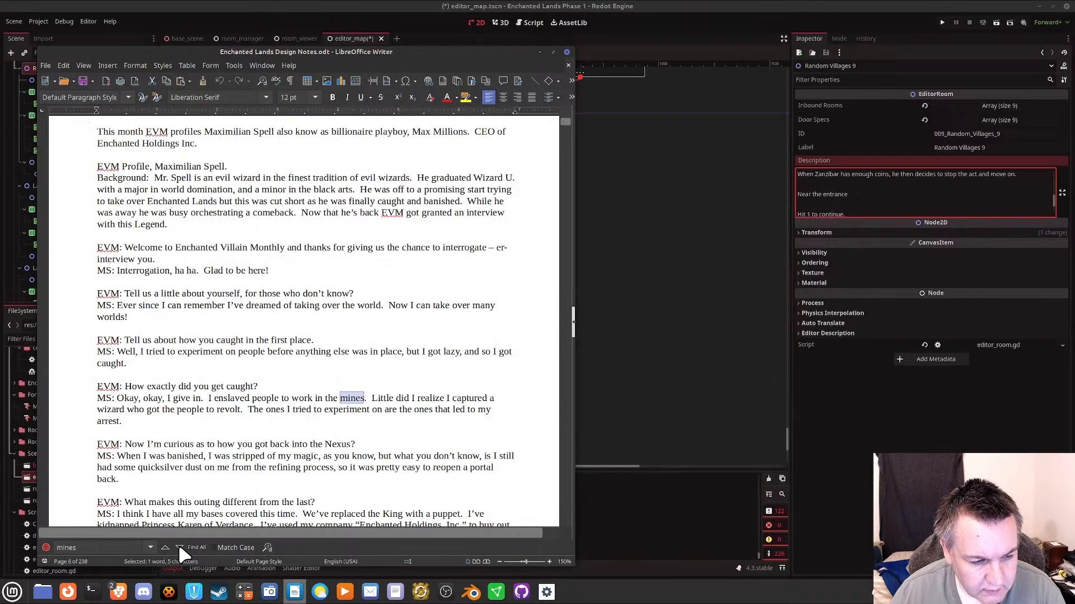
pyautogui.click(179, 546)
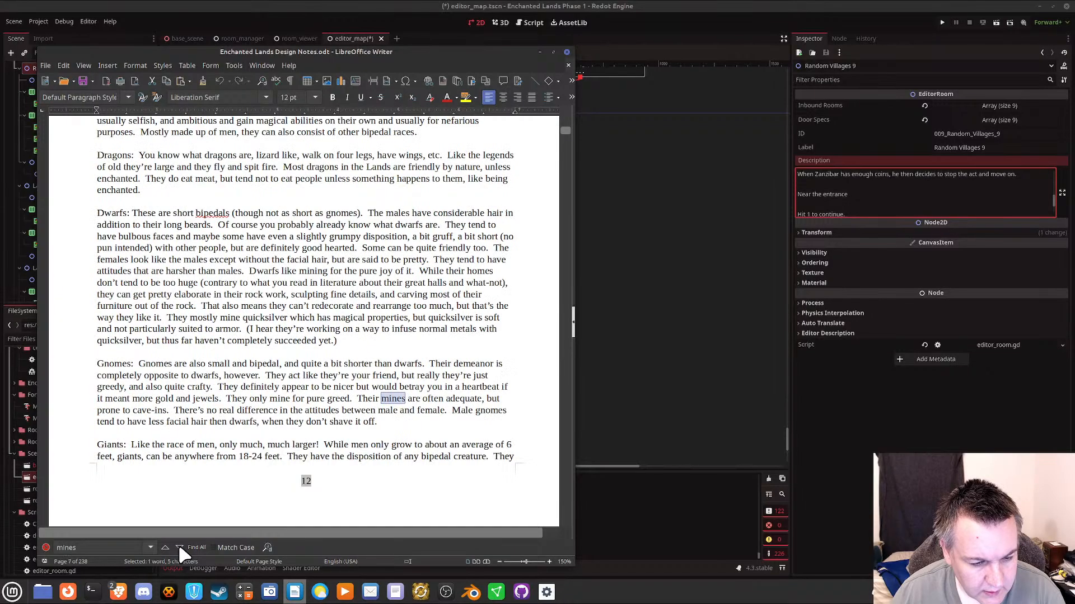
# Check the further "mines" matches in the plot outlines for John, Hubert, Roland and Maximilian Spell.
pyautogui.click(179, 548)
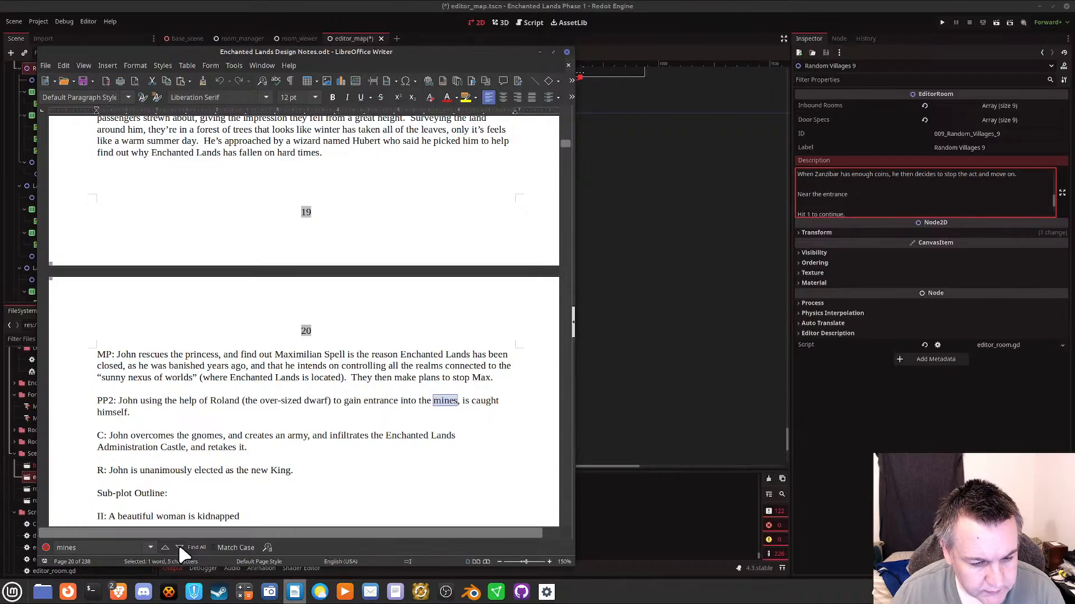
pyautogui.click(179, 546)
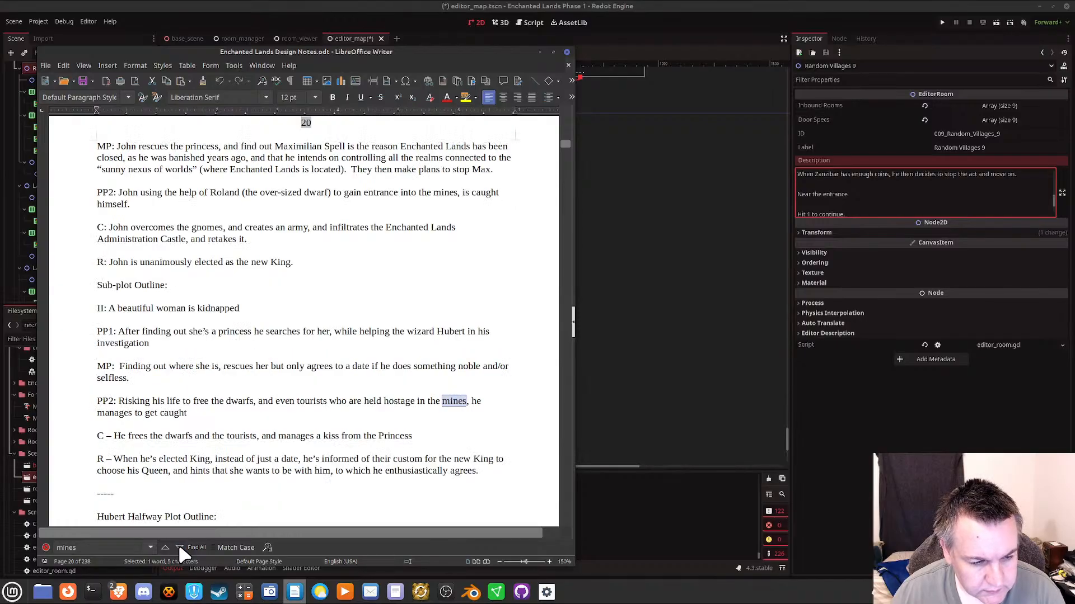
pyautogui.click(179, 547)
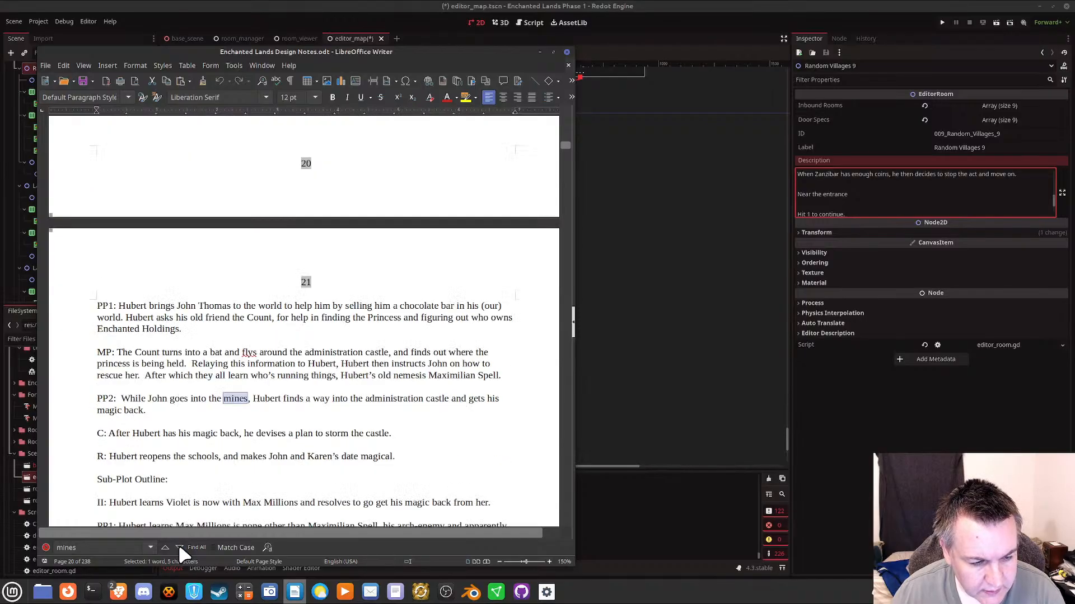
pyautogui.click(179, 548)
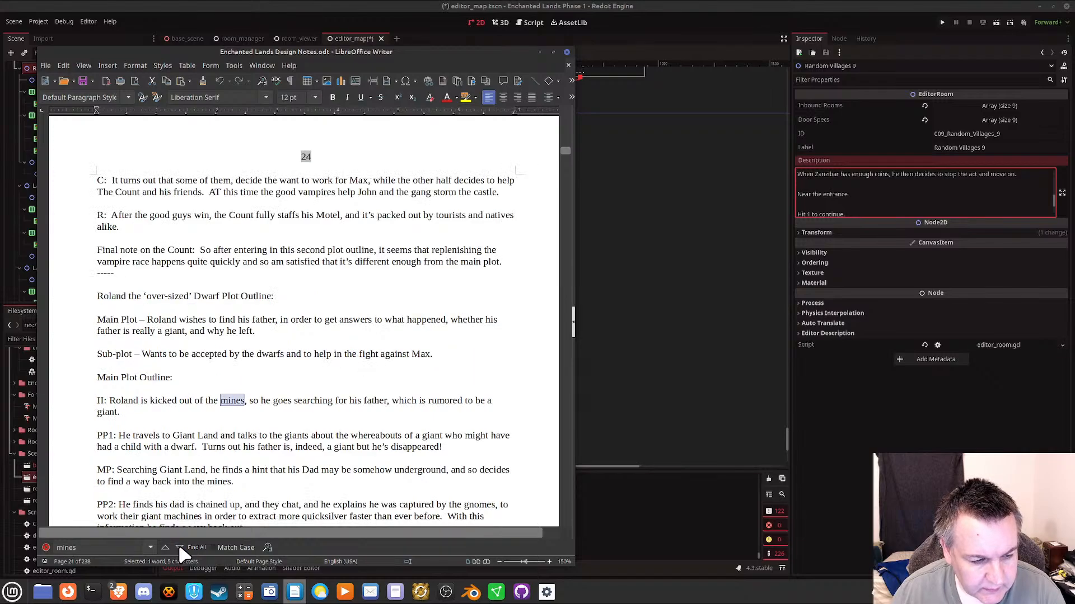
pyautogui.click(179, 547)
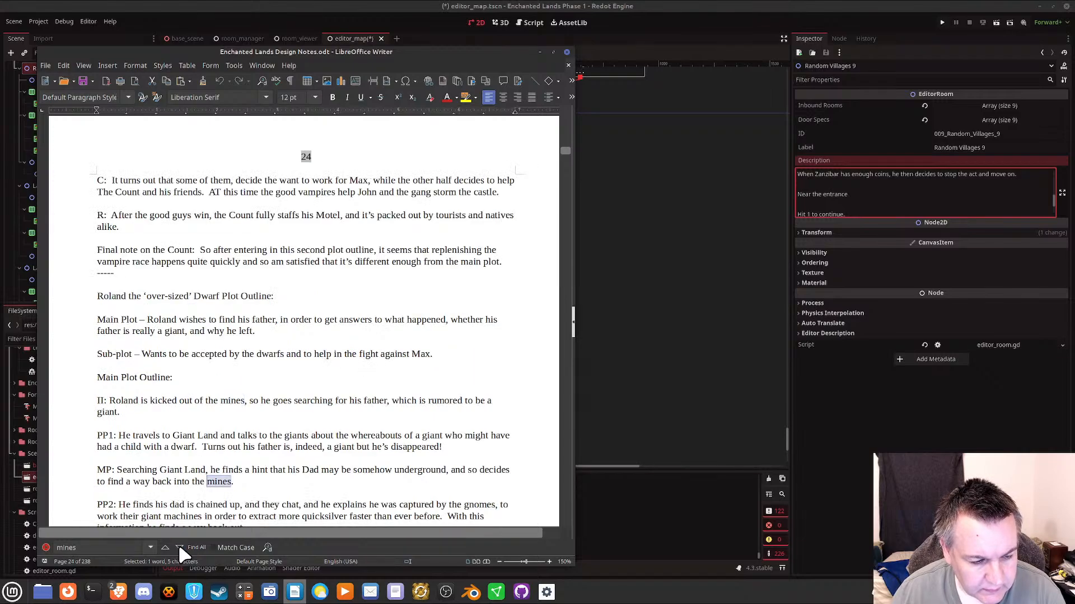
pyautogui.click(179, 548)
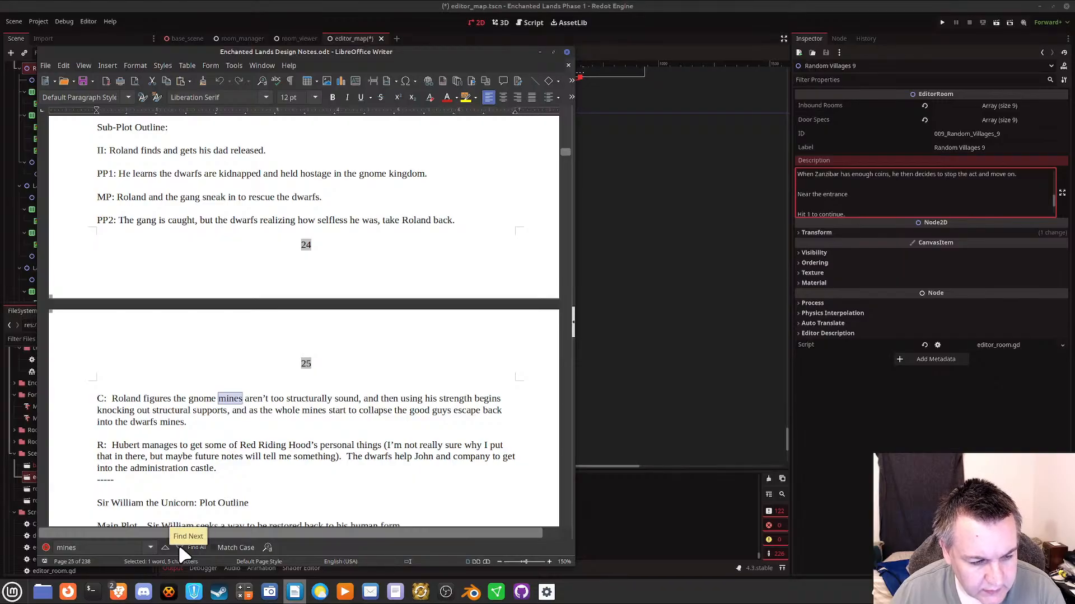
pyautogui.click(179, 548)
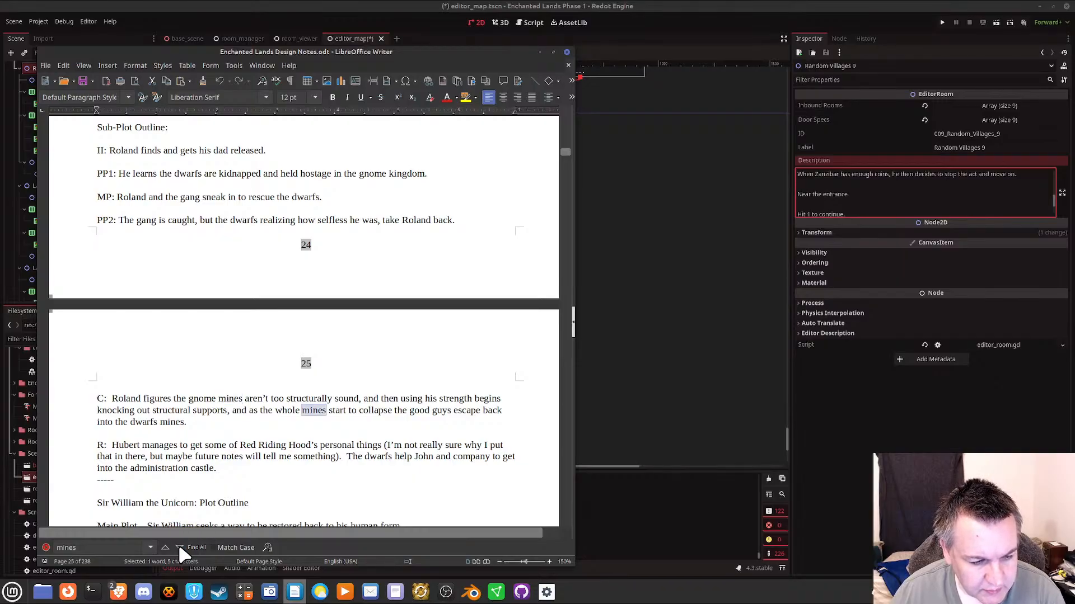
pyautogui.click(179, 547)
pyautogui.click(179, 547)
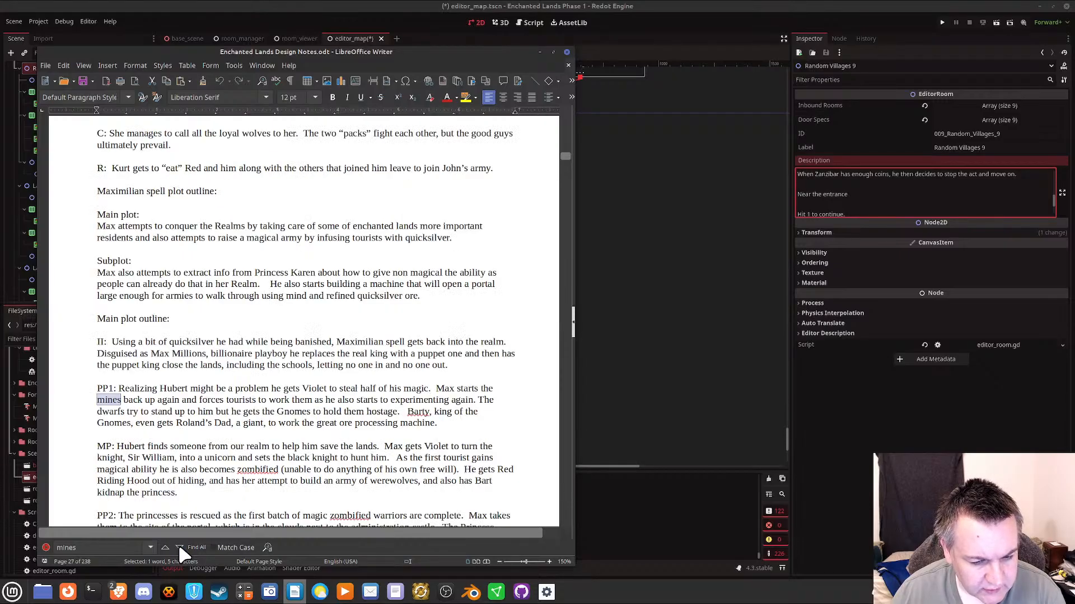
pyautogui.click(180, 548)
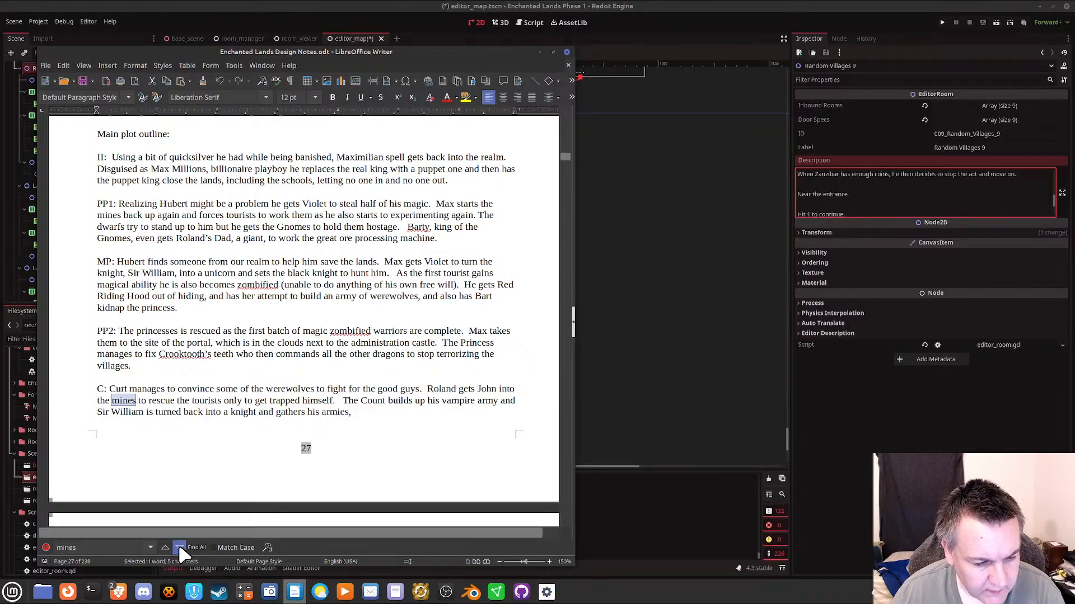
pyautogui.click(179, 548)
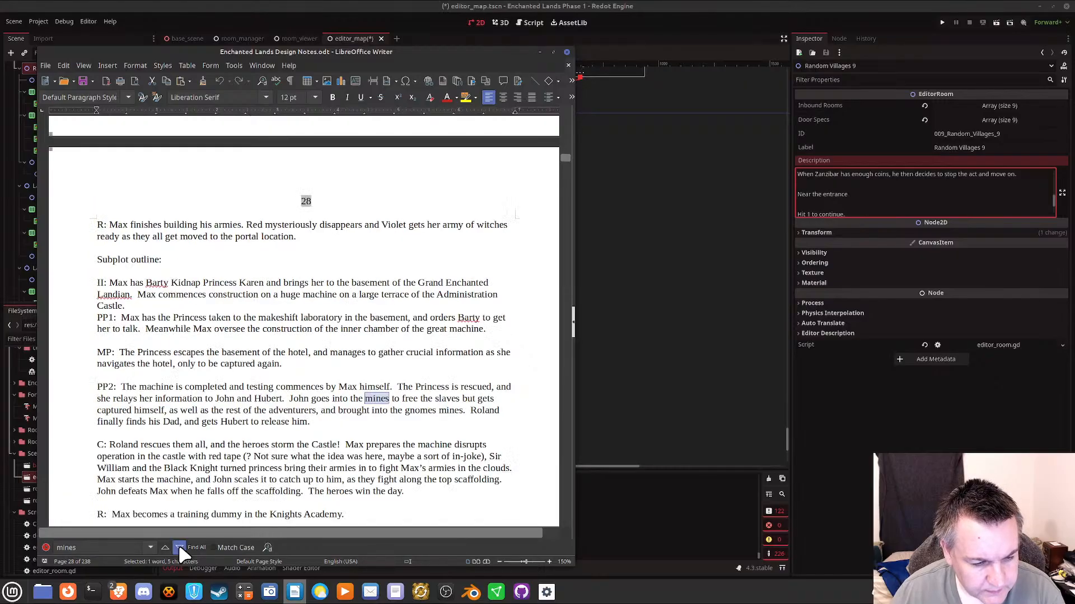
pyautogui.click(179, 547)
# Examine how the mines are used in Barty the Gnome's main plot and sub-plot outlines.
pyautogui.click(179, 547)
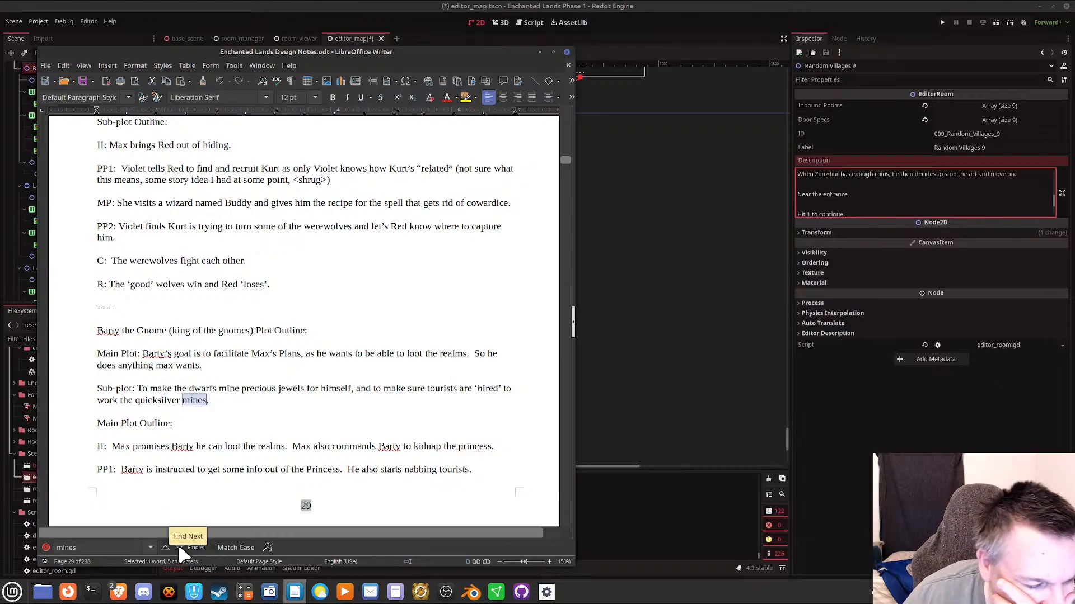
pyautogui.click(178, 547)
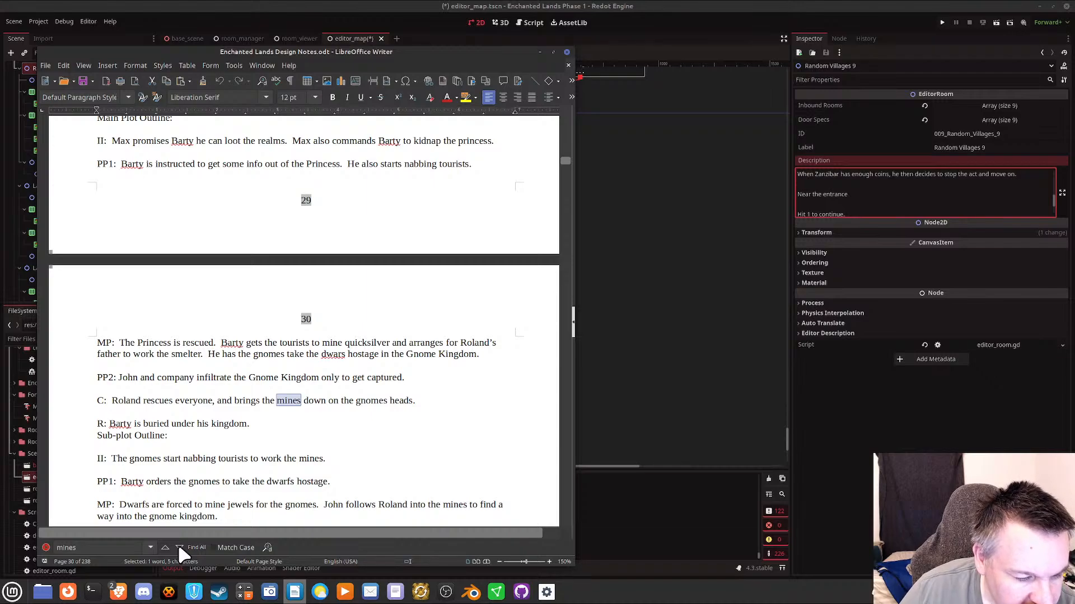
pyautogui.click(179, 547)
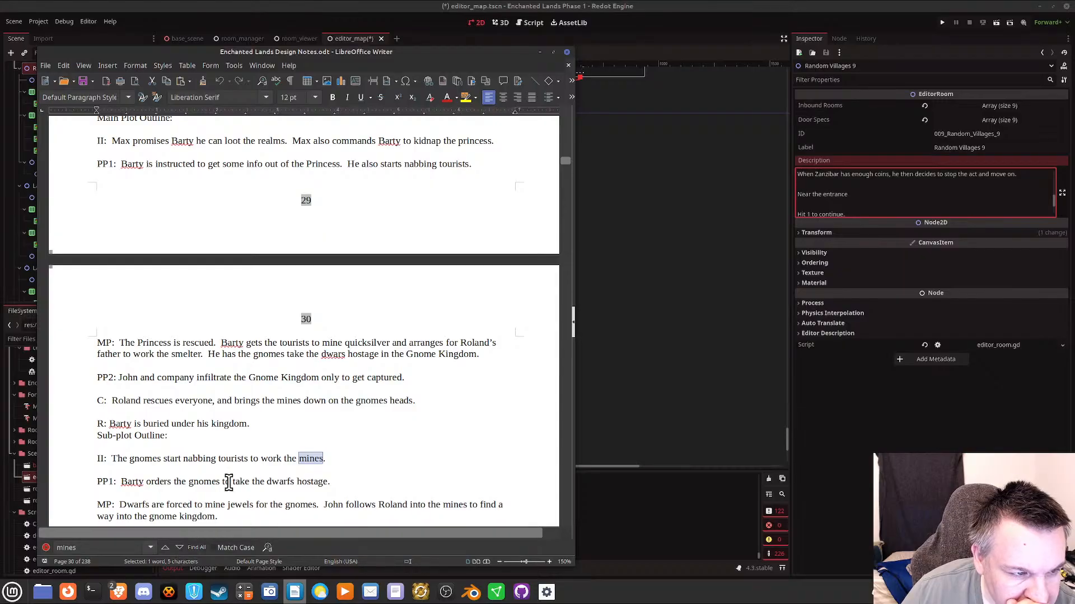
pyautogui.scroll(4, 227, 484)
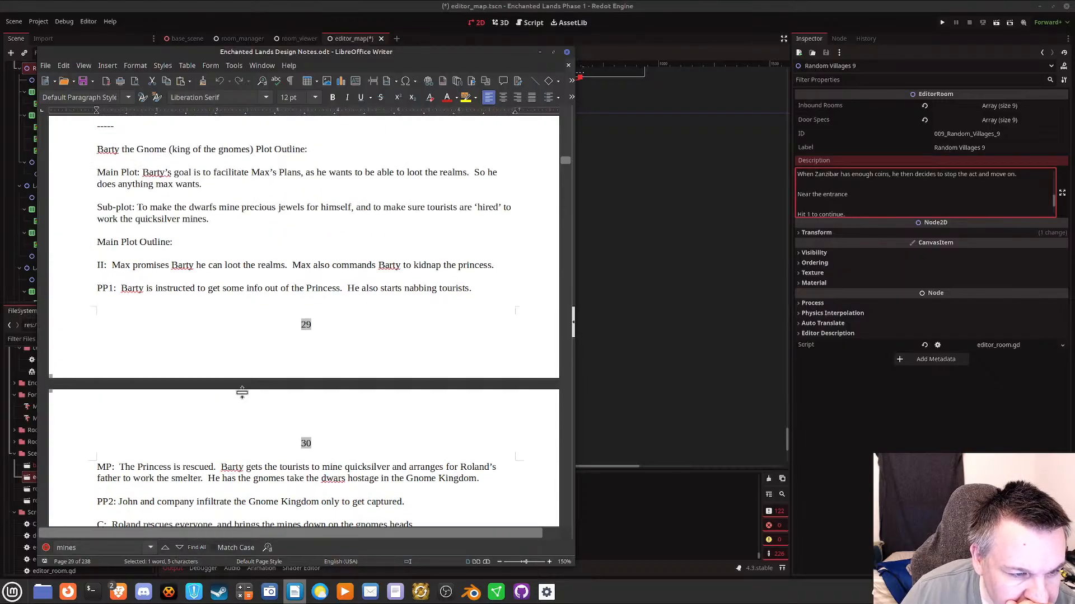
pyautogui.scroll(2, 240, 391)
pyautogui.scroll(-9, 244, 407)
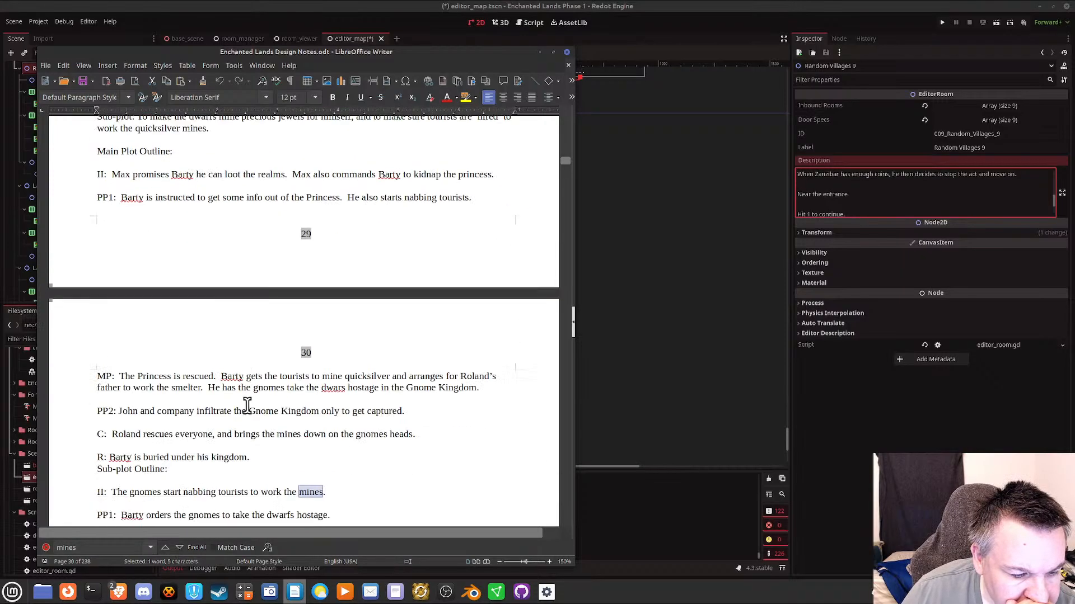
pyautogui.click(179, 547)
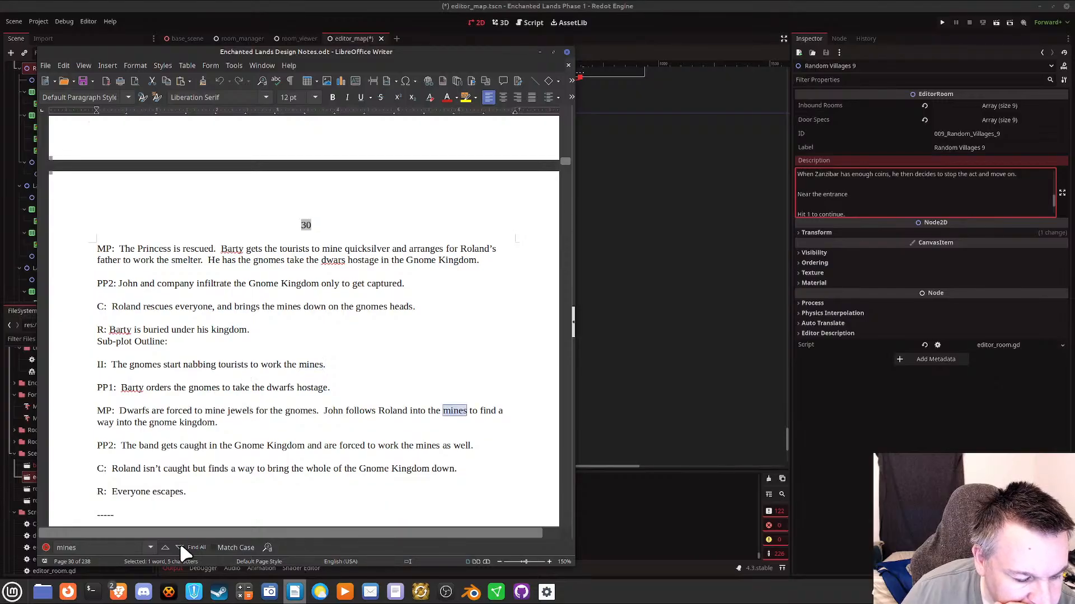
pyautogui.click(180, 544)
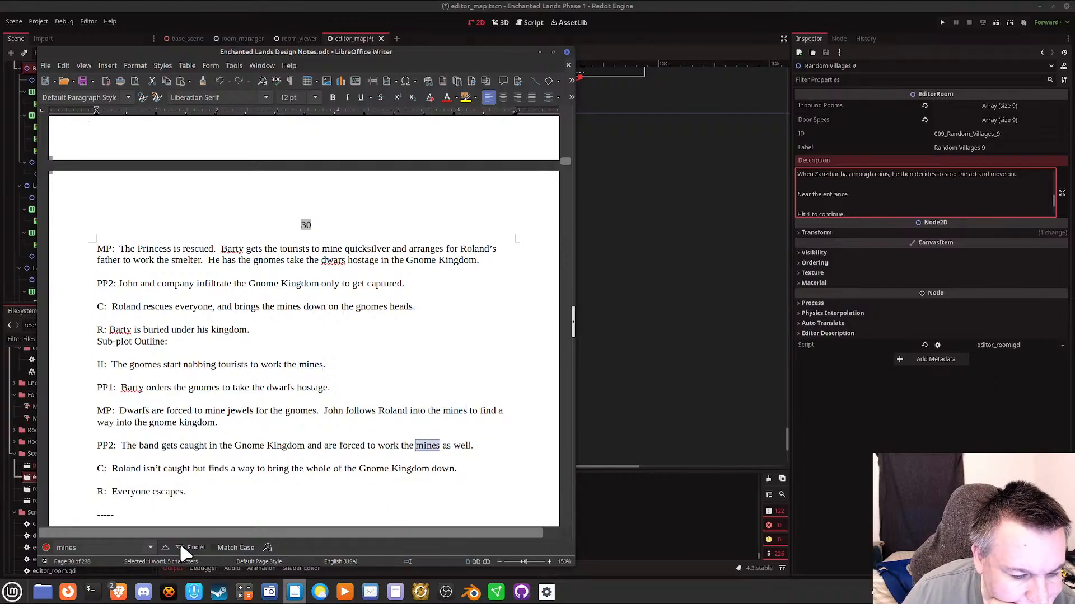
# Return to the "Dwarf mines (underground)" match and read the Enchanted Lands Locations list and the introduction below it.
pyautogui.click(180, 544)
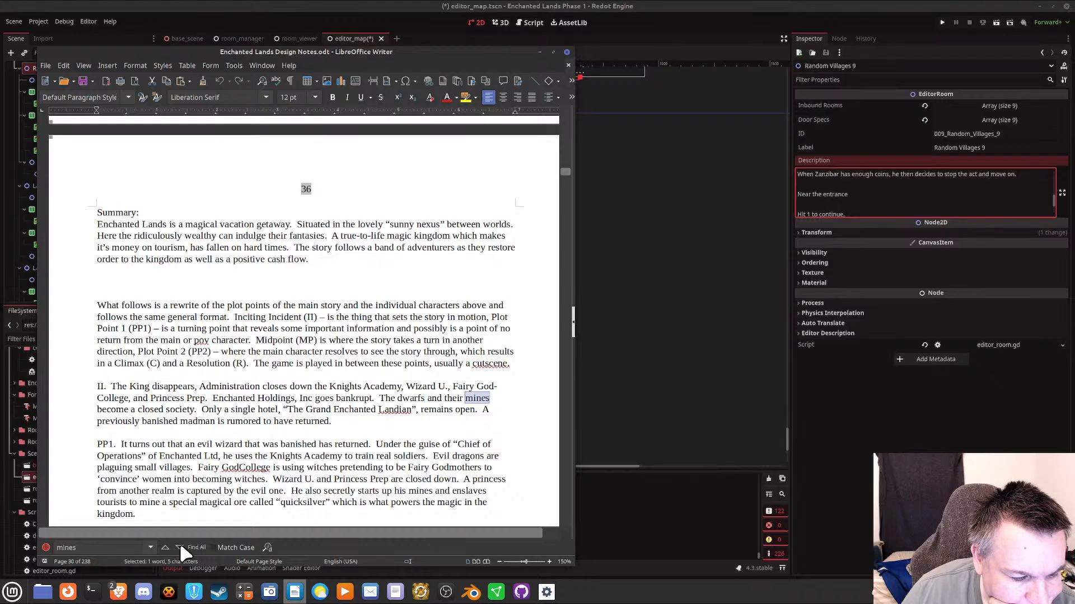
pyautogui.click(164, 547)
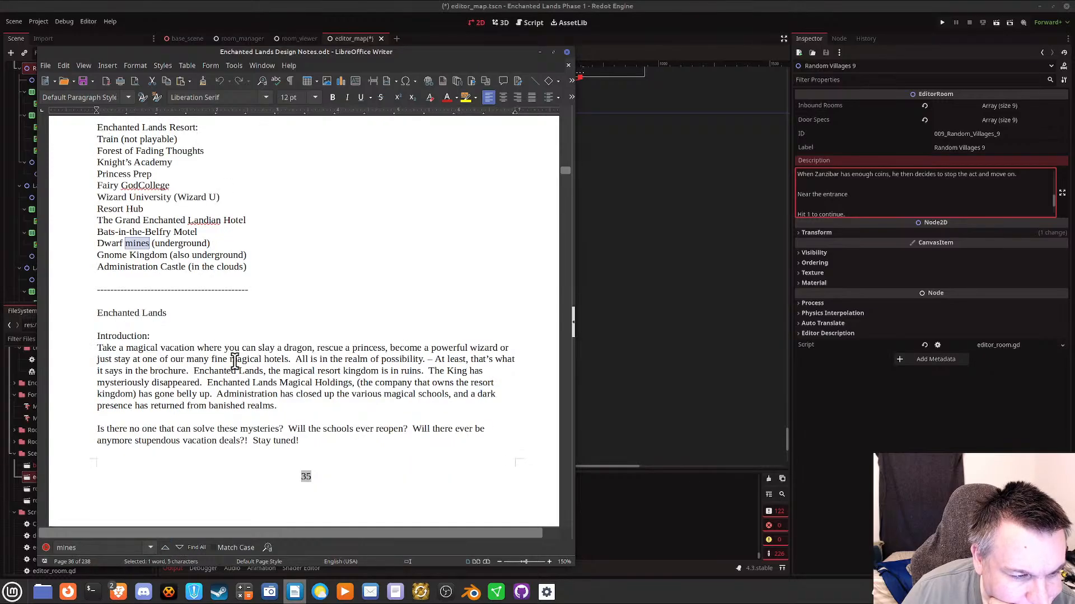
pyautogui.scroll(2, 231, 362)
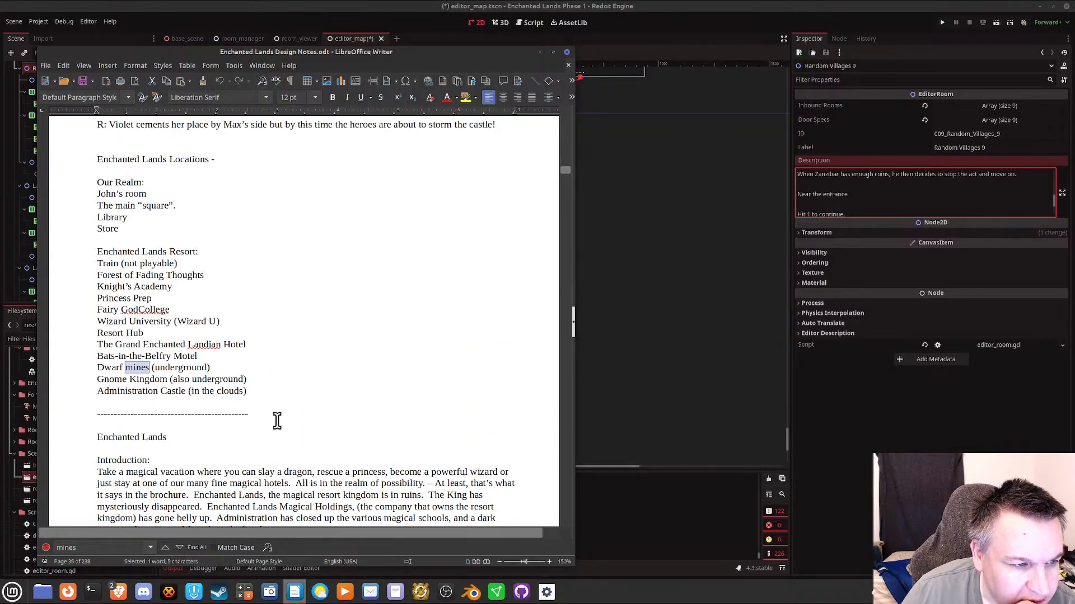
pyautogui.scroll(3, 276, 421)
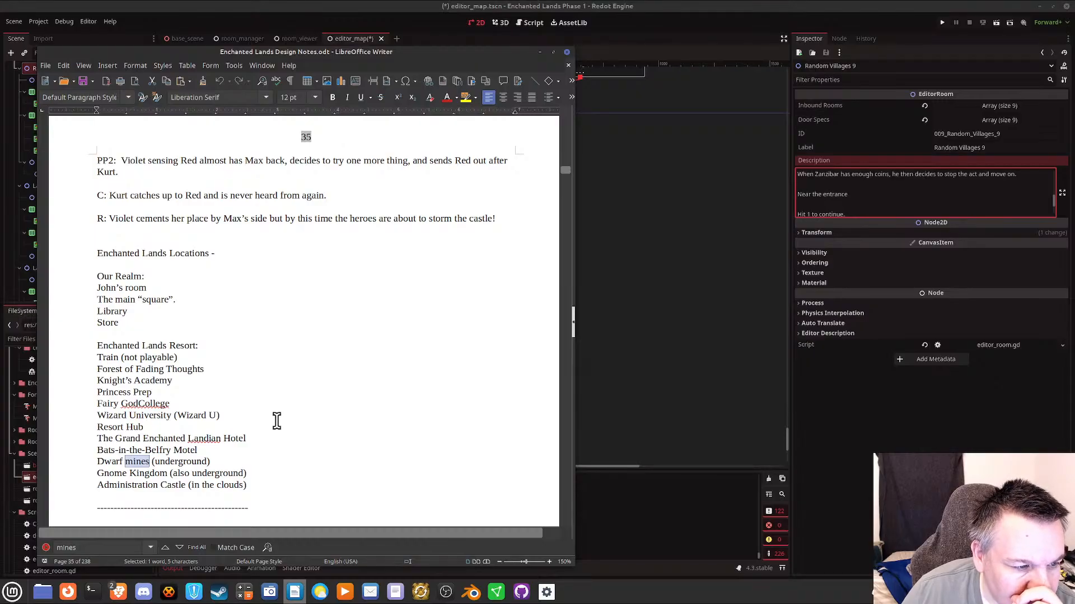
pyautogui.scroll(-2, 276, 421)
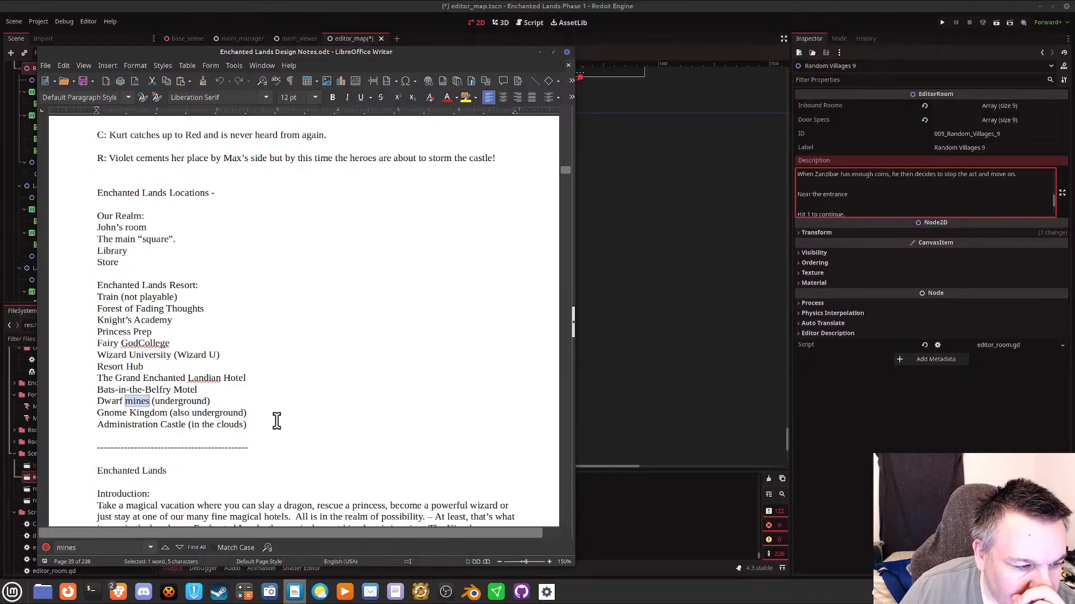
pyautogui.scroll(-2, 276, 421)
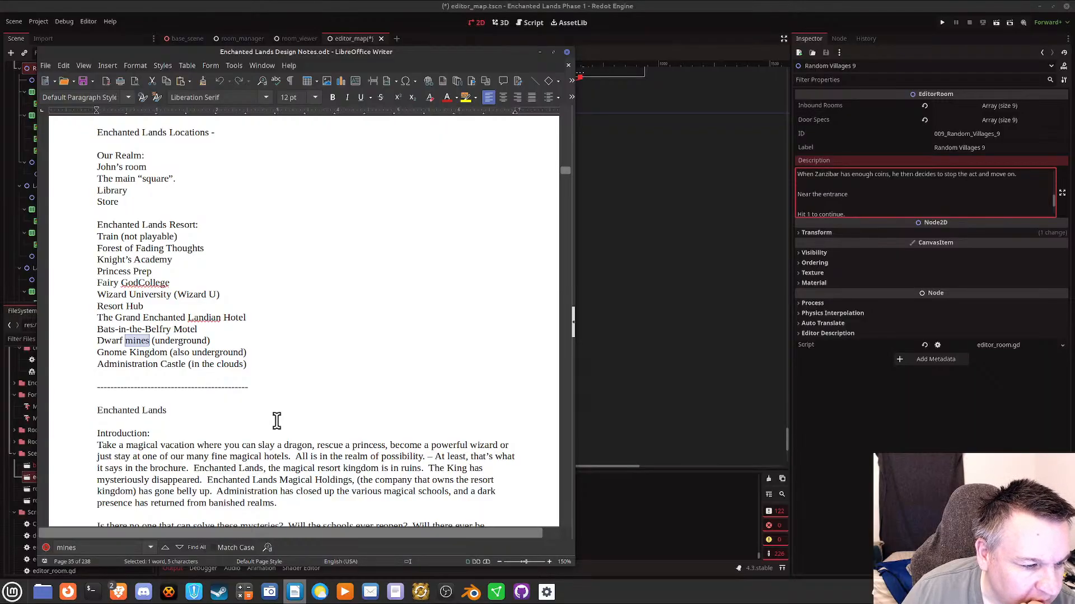
pyautogui.scroll(-3, 277, 421)
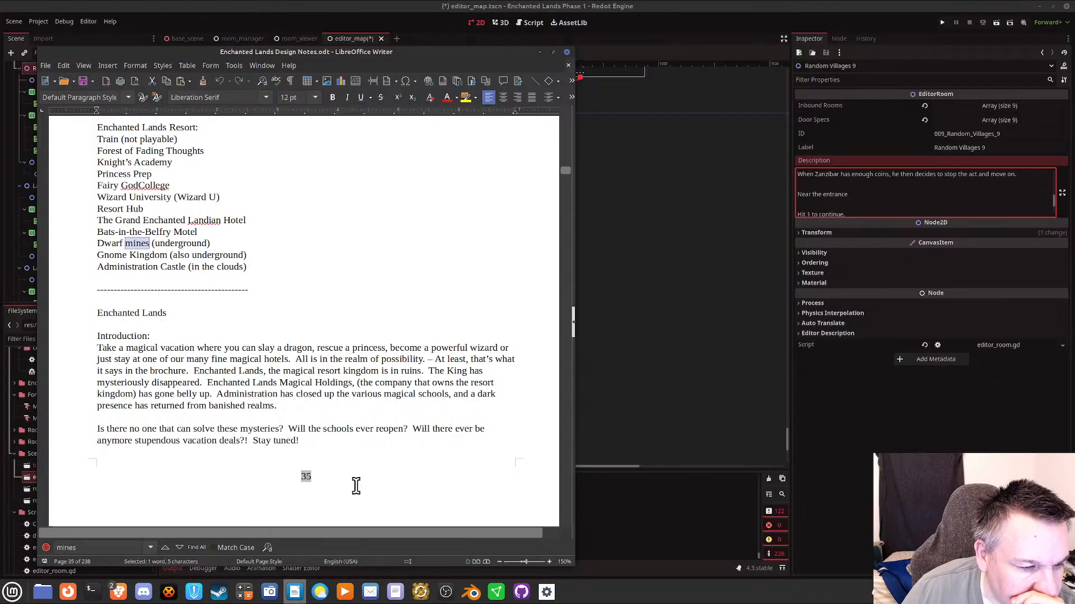
# Go through the "mines" matches in the rewritten main story plot points, from the inciting incident to Plot Point 2.
pyautogui.click(179, 547)
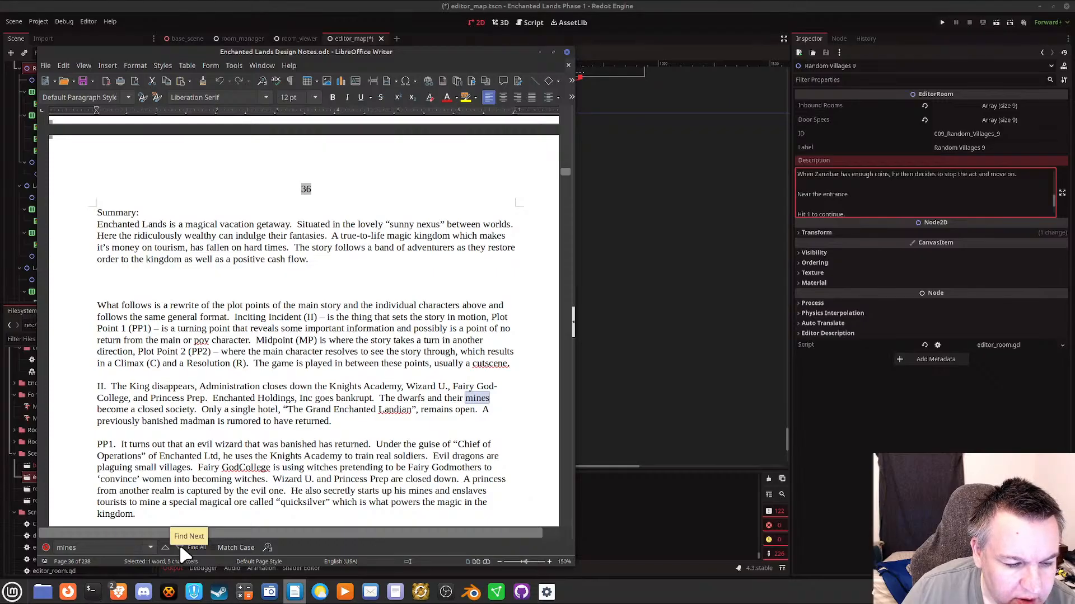
pyautogui.click(179, 547)
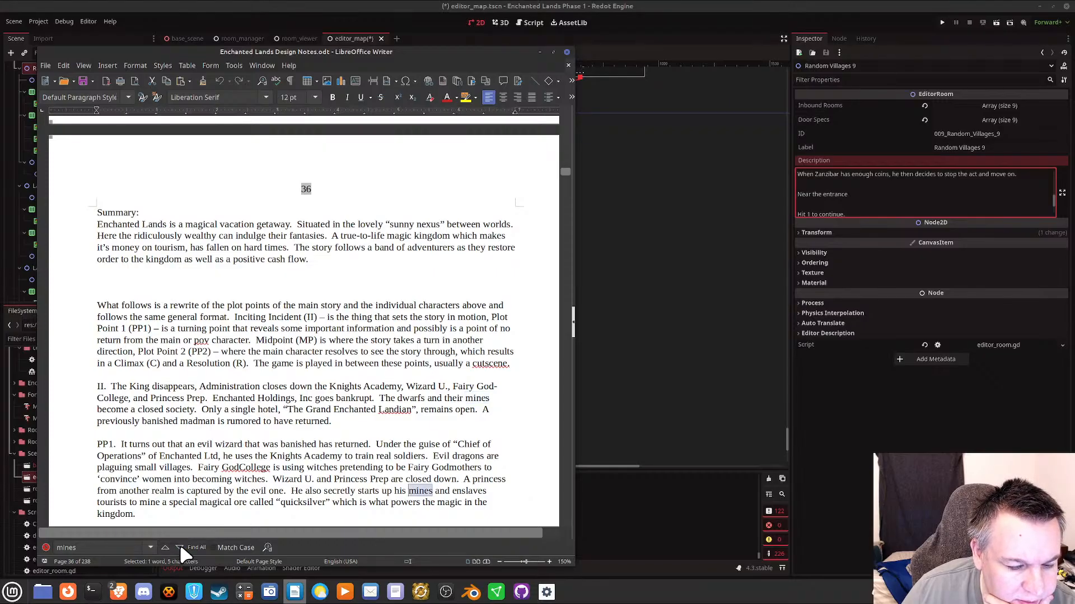
pyautogui.click(179, 547)
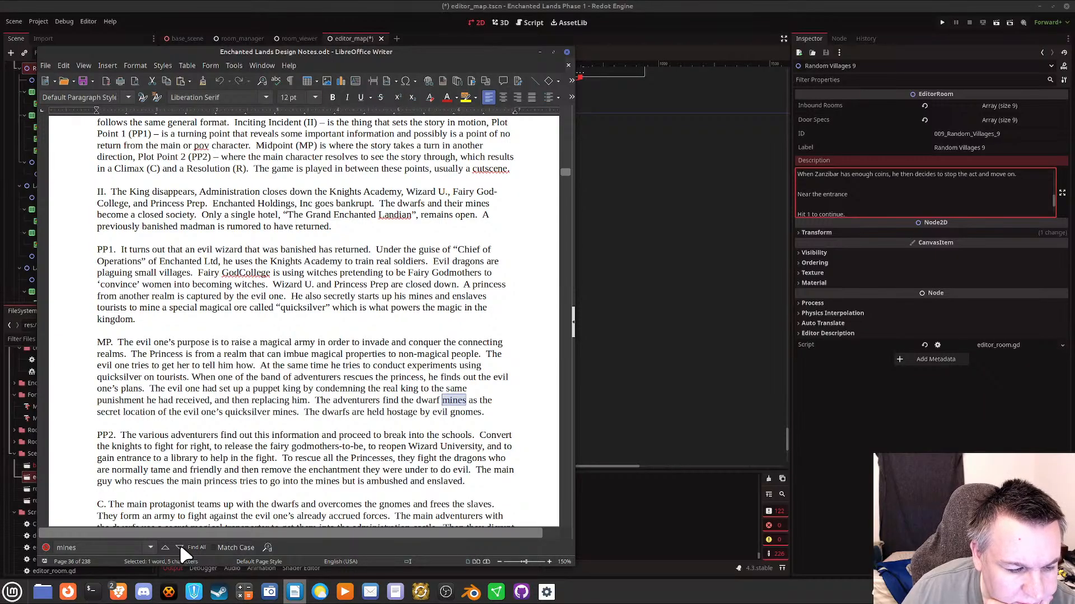
pyautogui.click(180, 546)
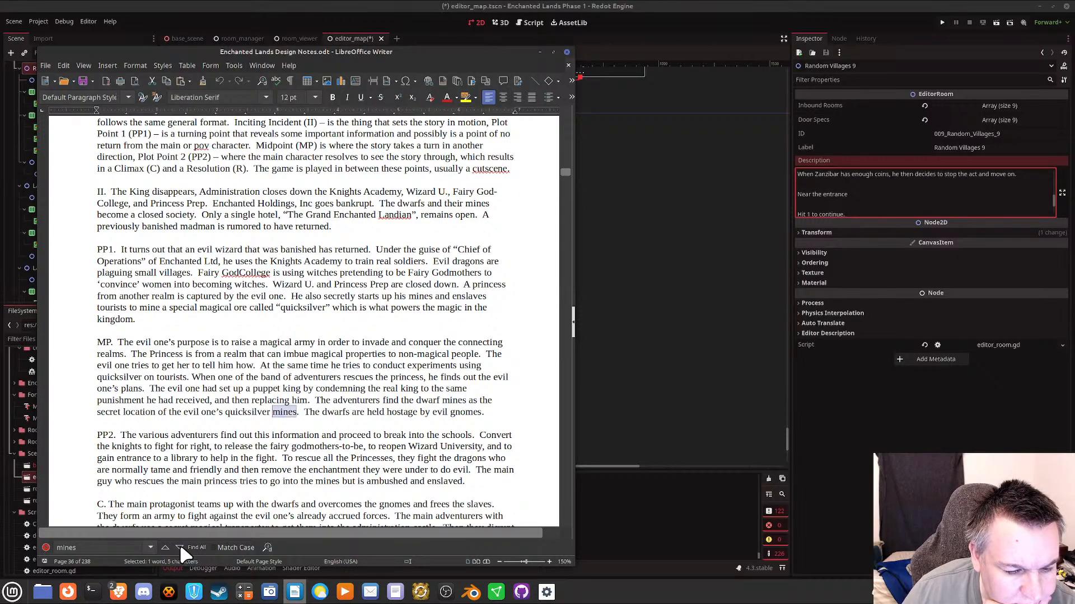
pyautogui.click(180, 547)
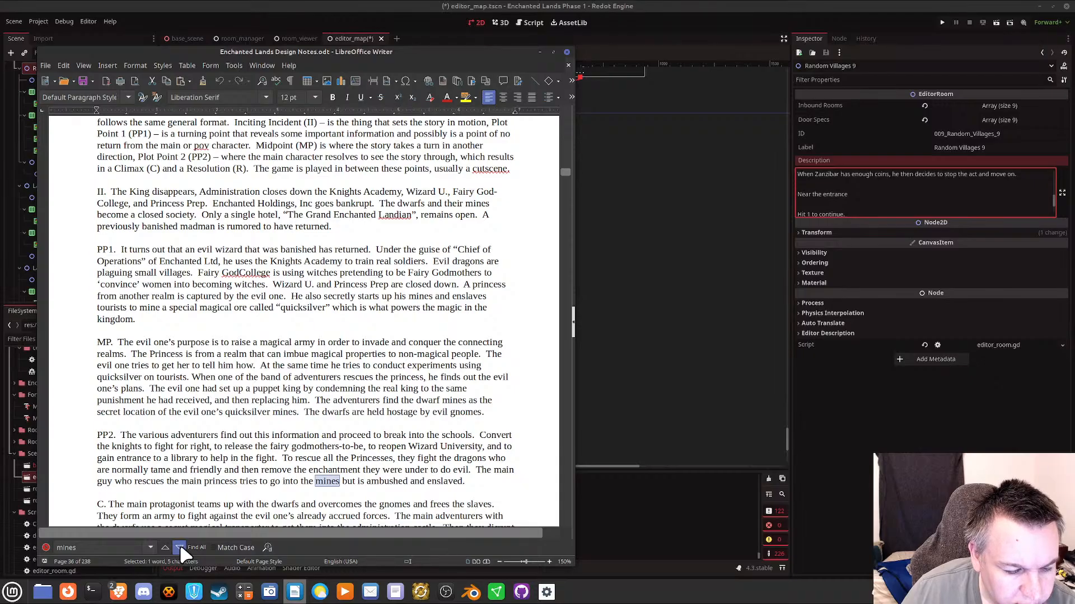
pyautogui.click(180, 547)
pyautogui.click(180, 547)
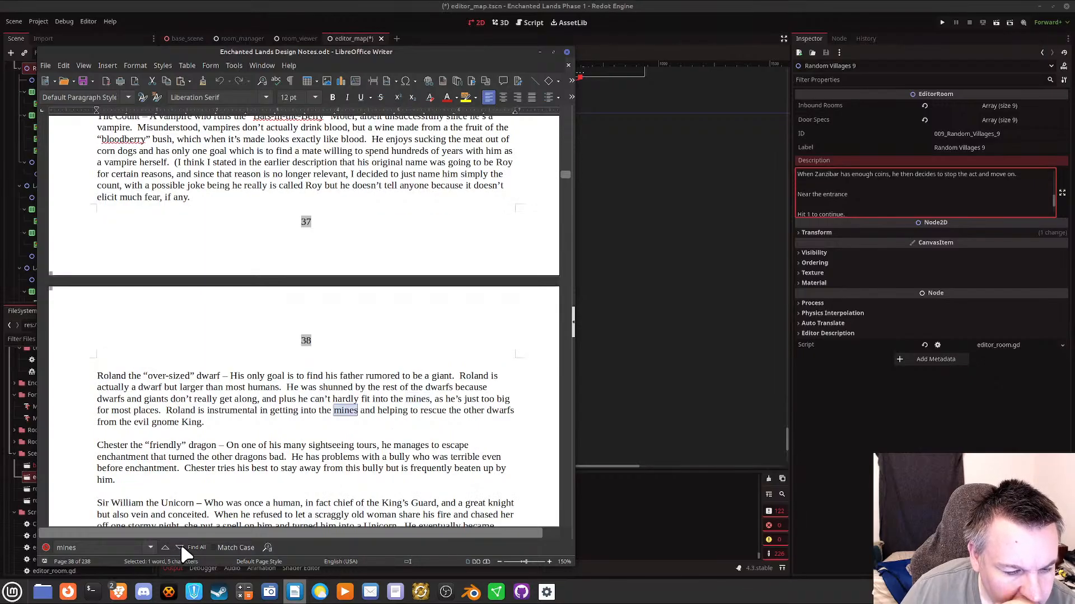
pyautogui.click(180, 547)
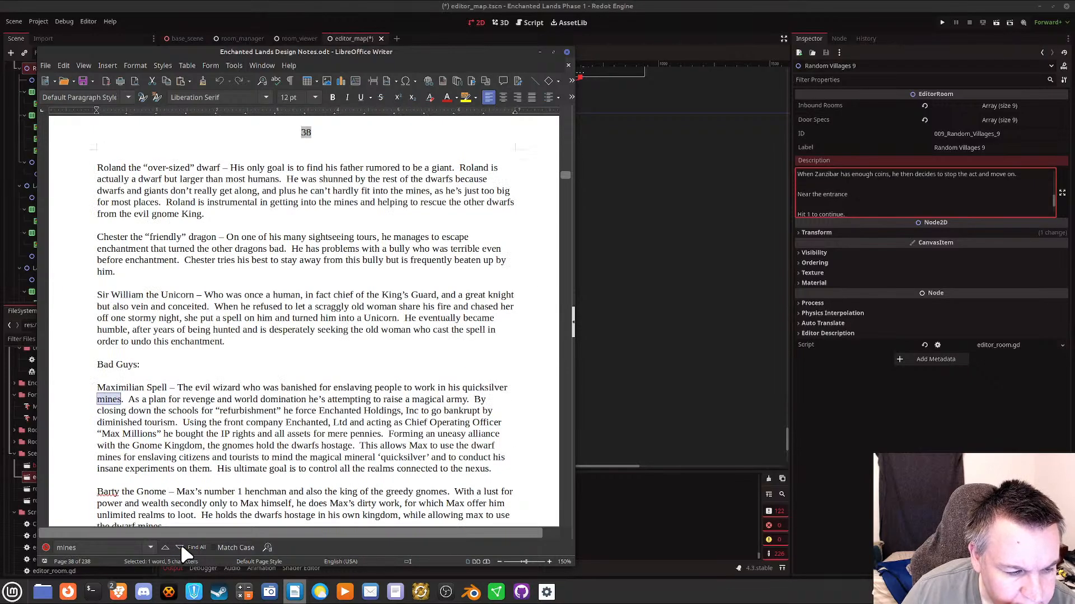
pyautogui.click(180, 547)
pyautogui.click(179, 547)
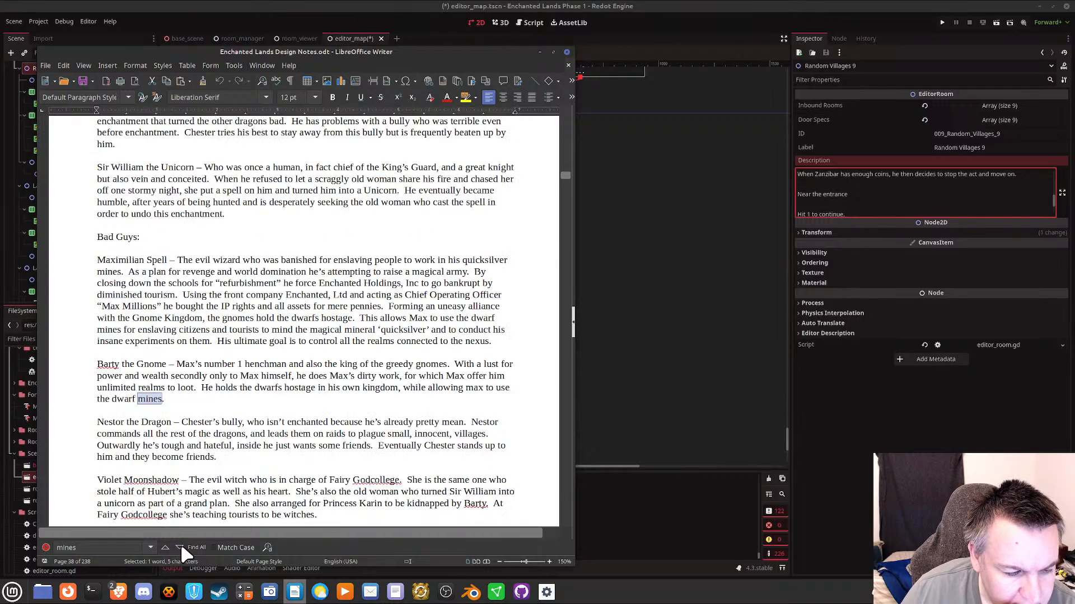
pyautogui.click(180, 547)
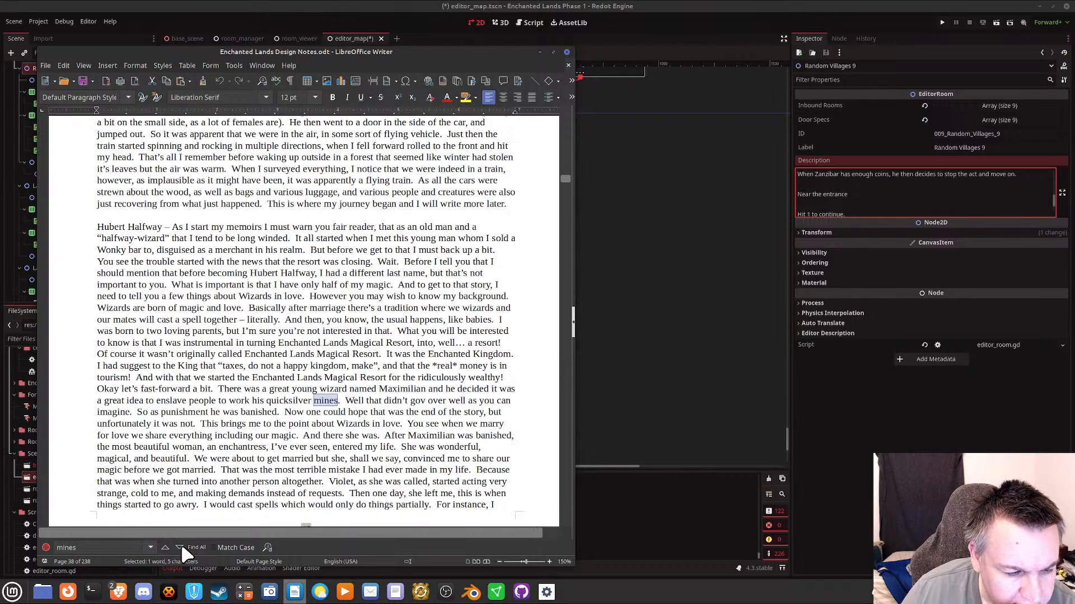
pyautogui.click(165, 547)
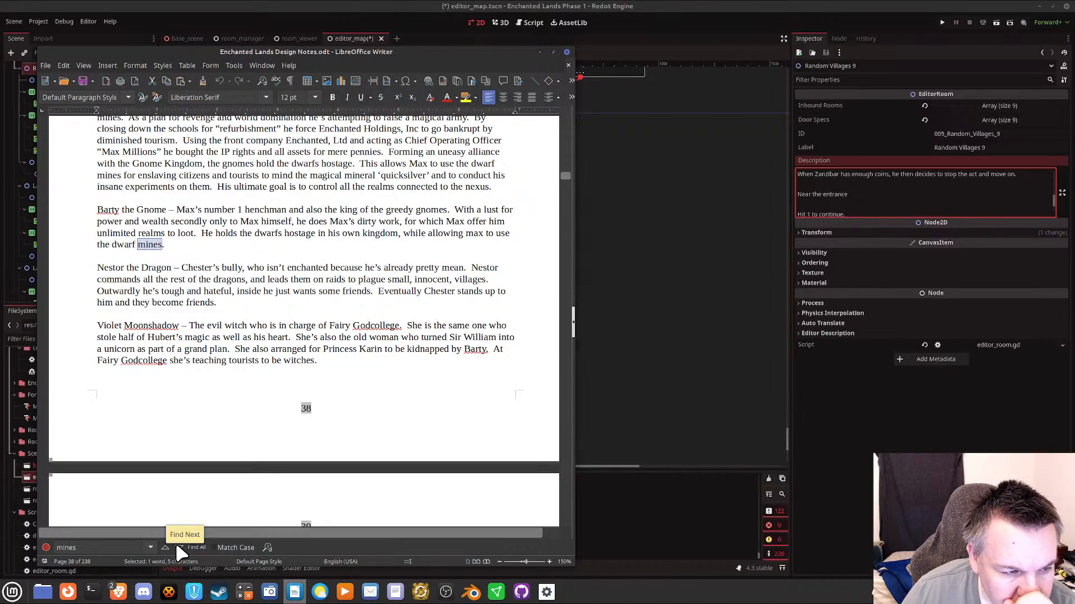
# Read the "mines" passages in Hubert's memoirs, Roland's mirror conversation and the Enchanted Villain Monthly interviews, including the Great Magic Mirror Heist.
pyautogui.click(179, 548)
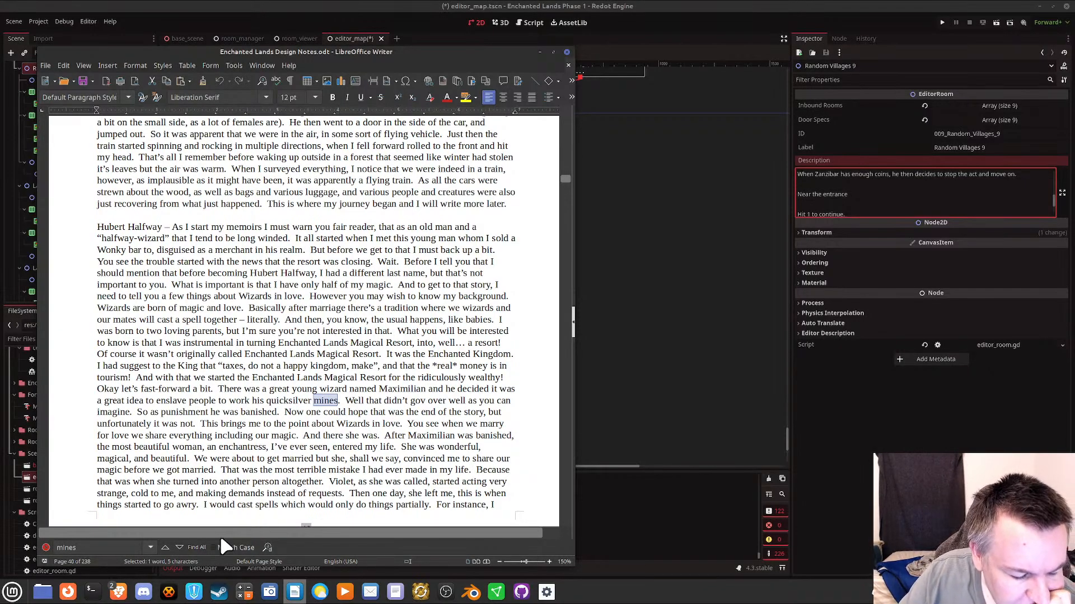
pyautogui.click(180, 548)
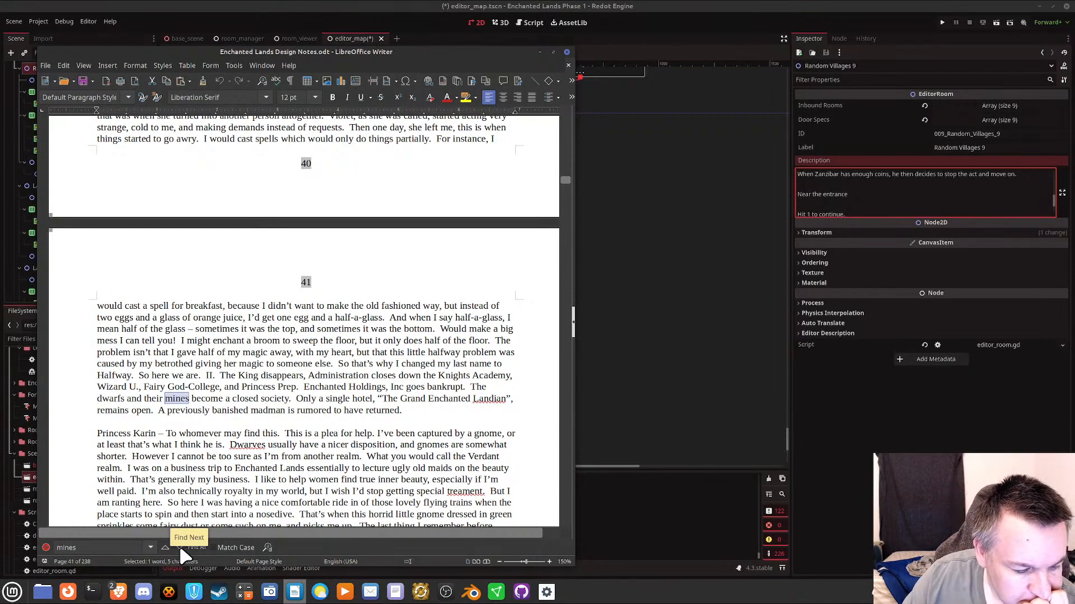
pyautogui.click(181, 549)
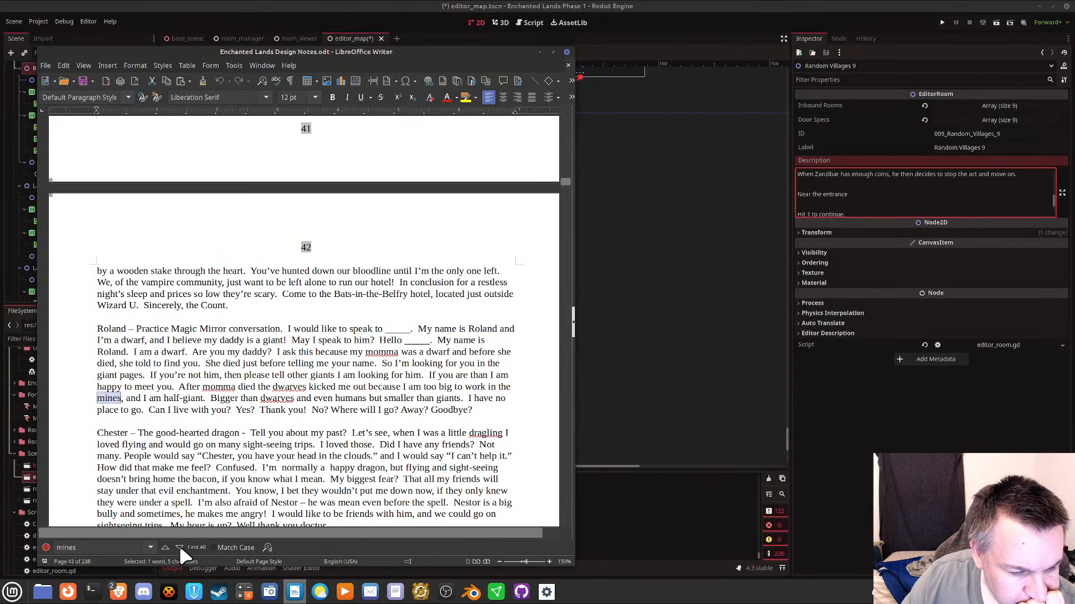
pyautogui.click(180, 548)
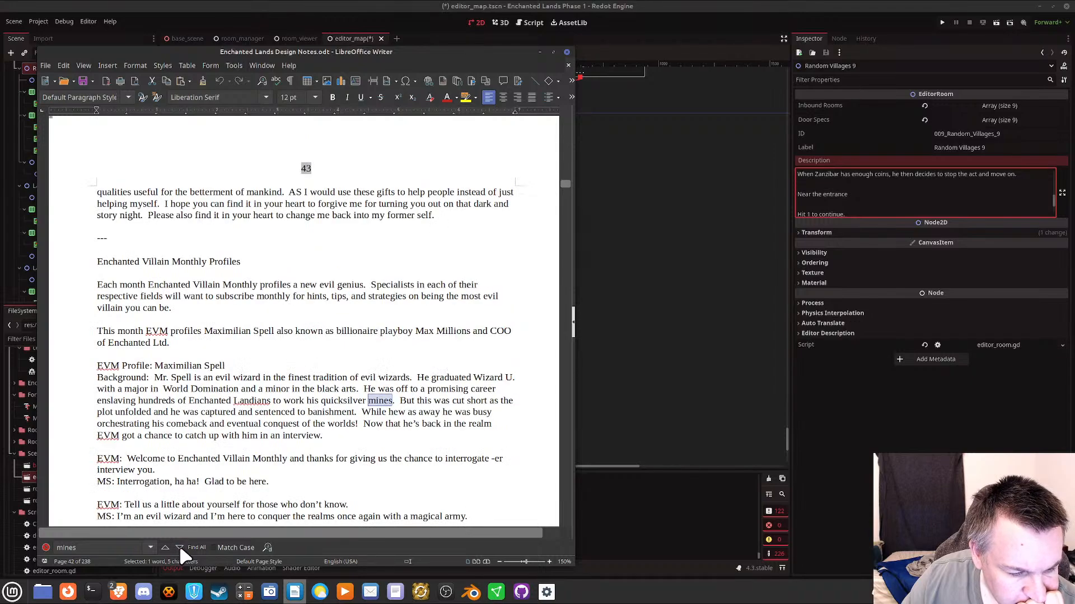
pyautogui.click(179, 548)
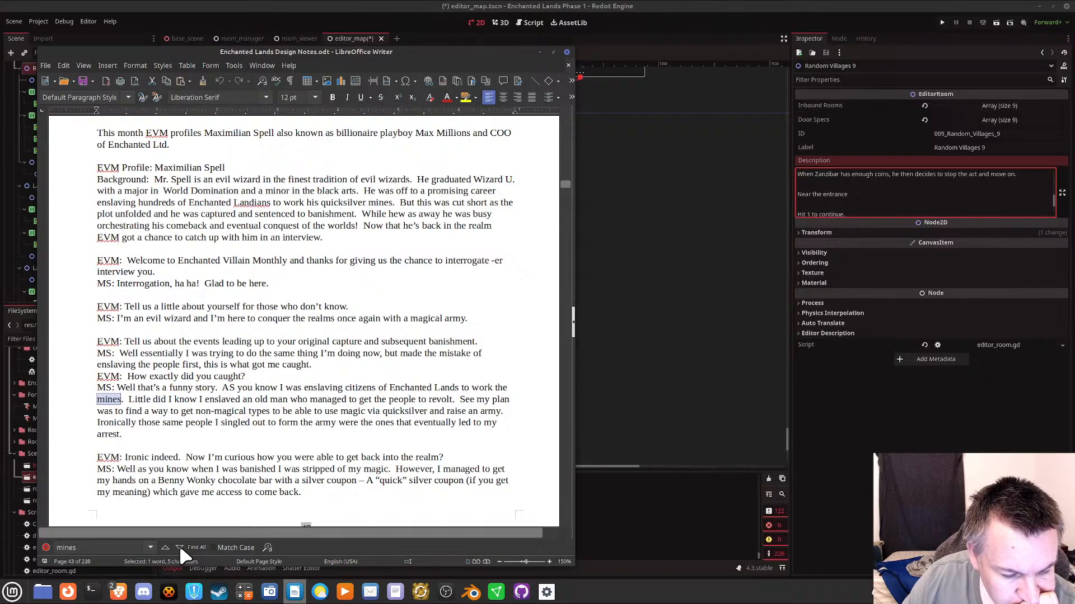
pyautogui.click(180, 548)
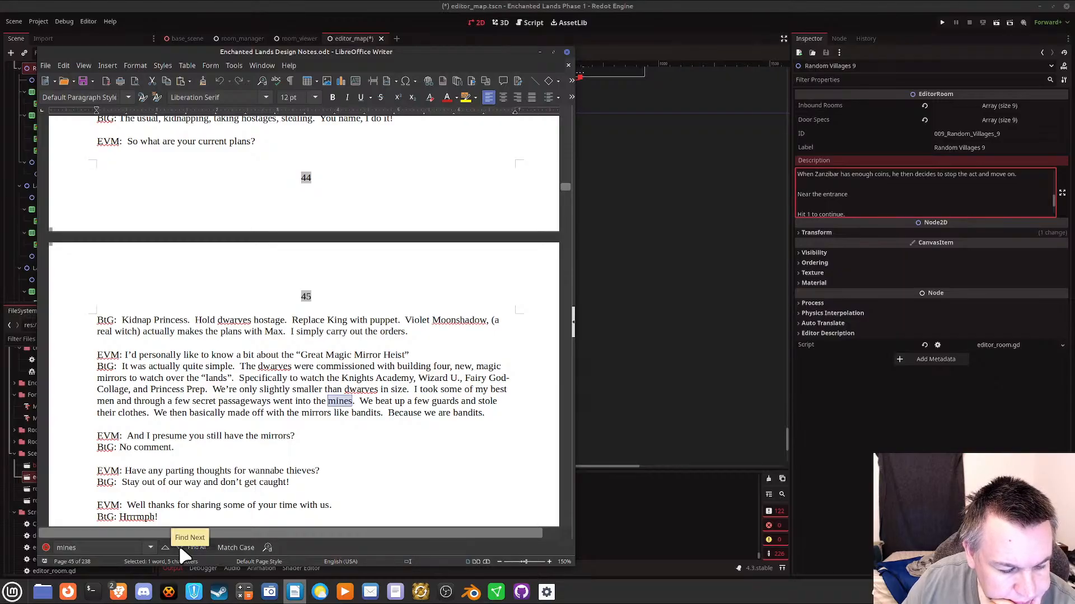
# Examine how the mines are used in the rewritten plot outlines for John, Hubert and Princess Karin.
pyautogui.click(179, 547)
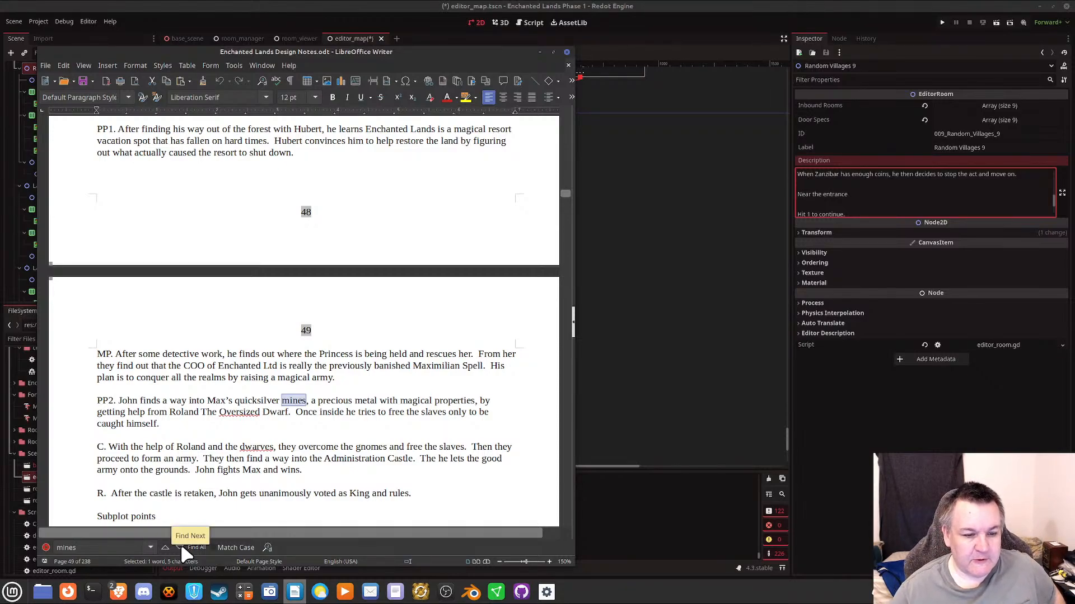
pyautogui.click(179, 548)
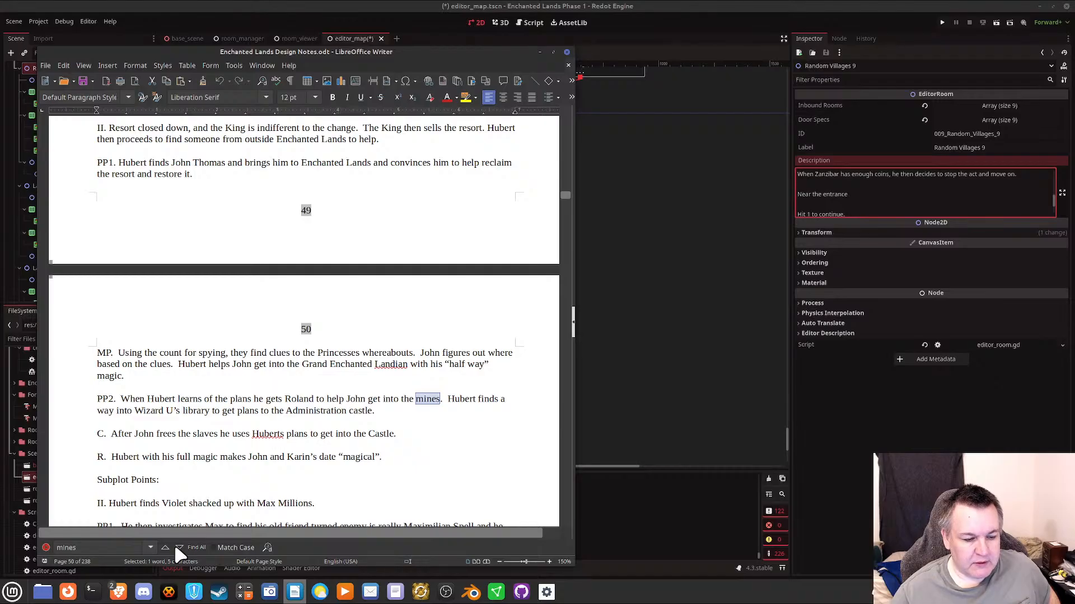
pyautogui.click(179, 548)
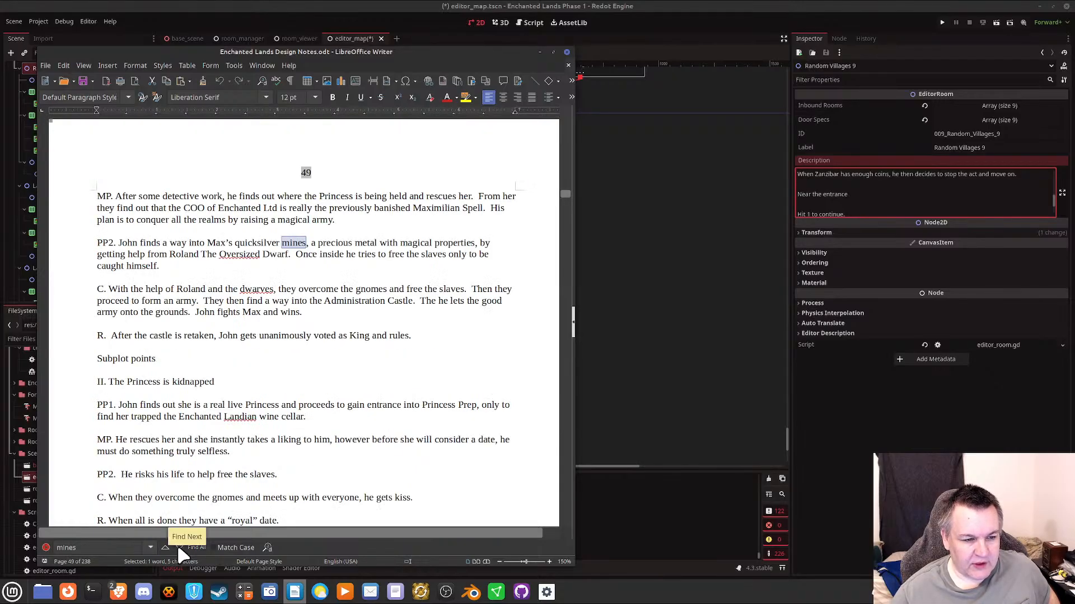
pyautogui.click(179, 548)
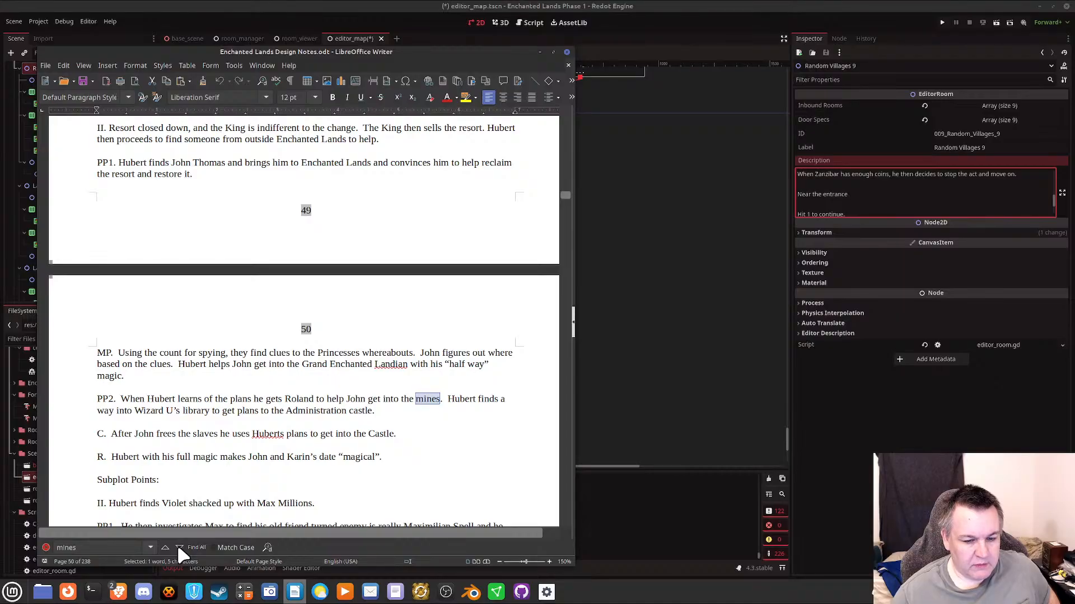
pyautogui.click(179, 548)
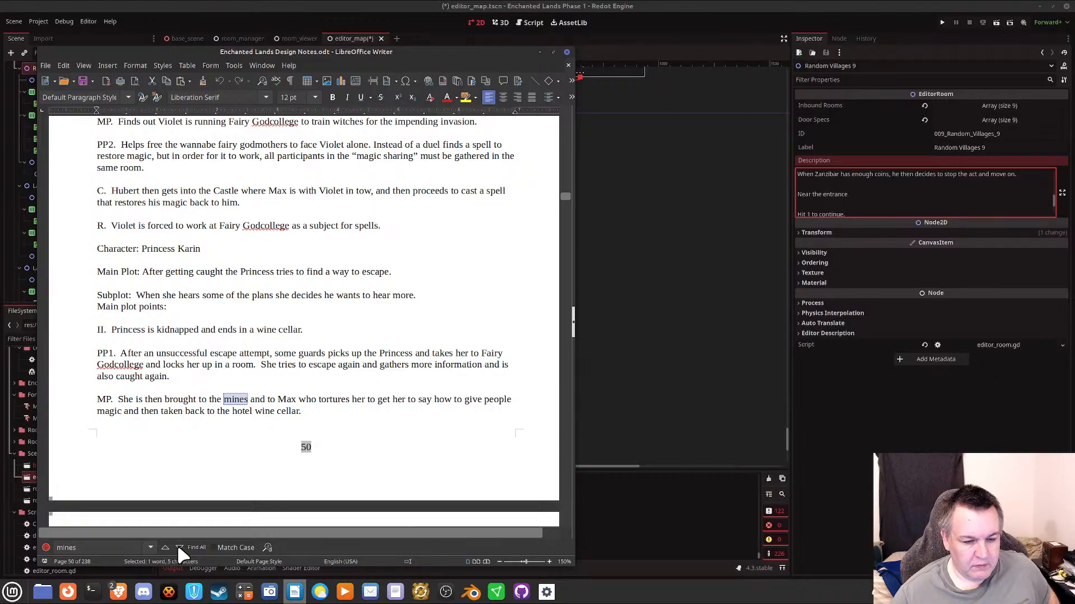
pyautogui.click(179, 548)
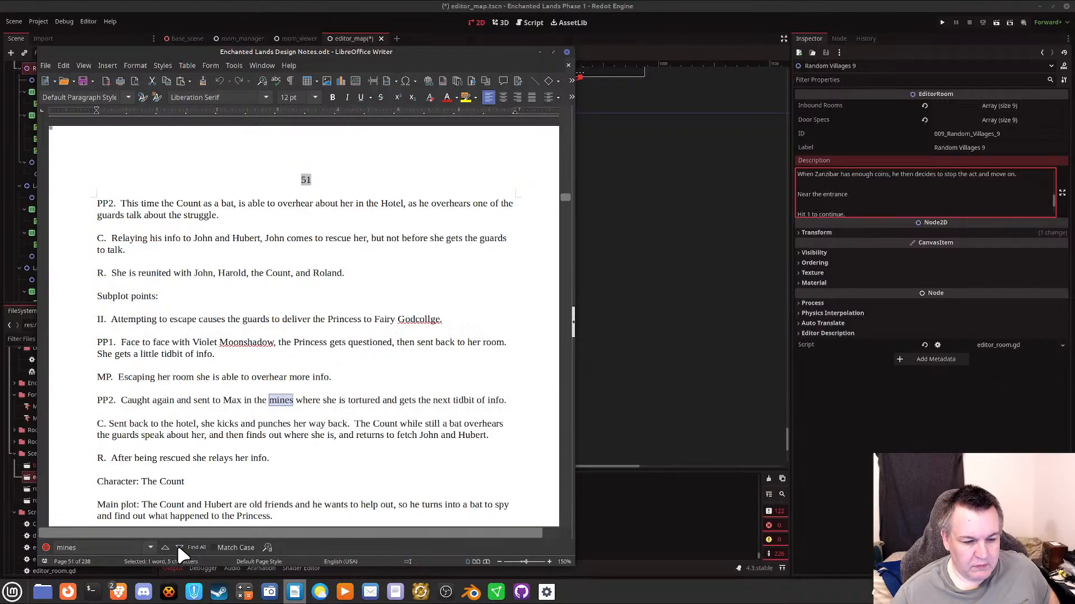
# Check the "mines" matches in Roland's subplot points and in Maximilian Spell's rewritten main plot.
pyautogui.click(179, 548)
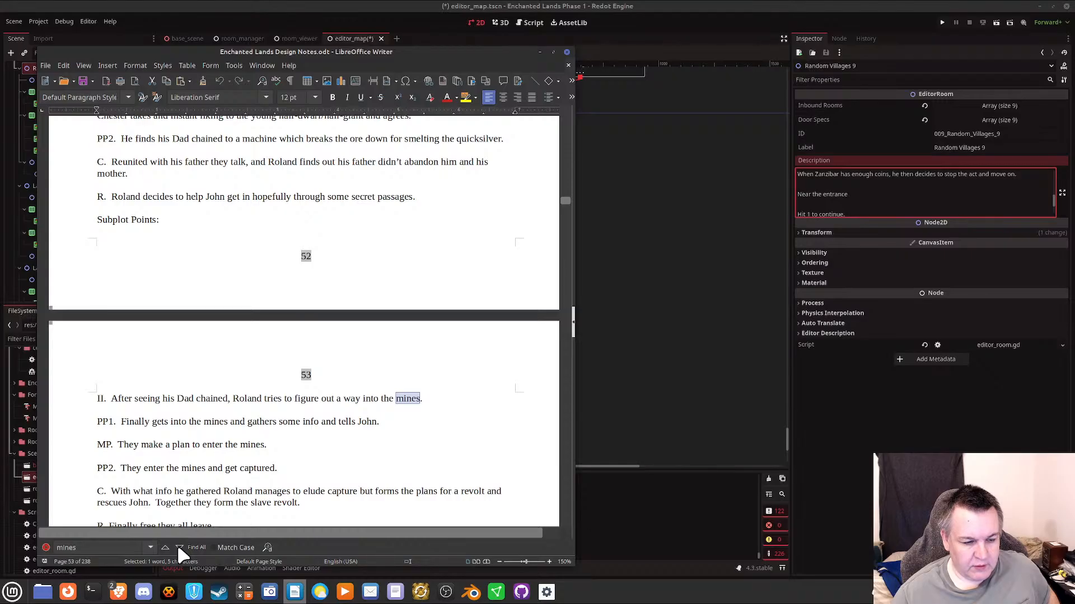
pyautogui.click(179, 548)
pyautogui.click(179, 548)
pyautogui.click(179, 548)
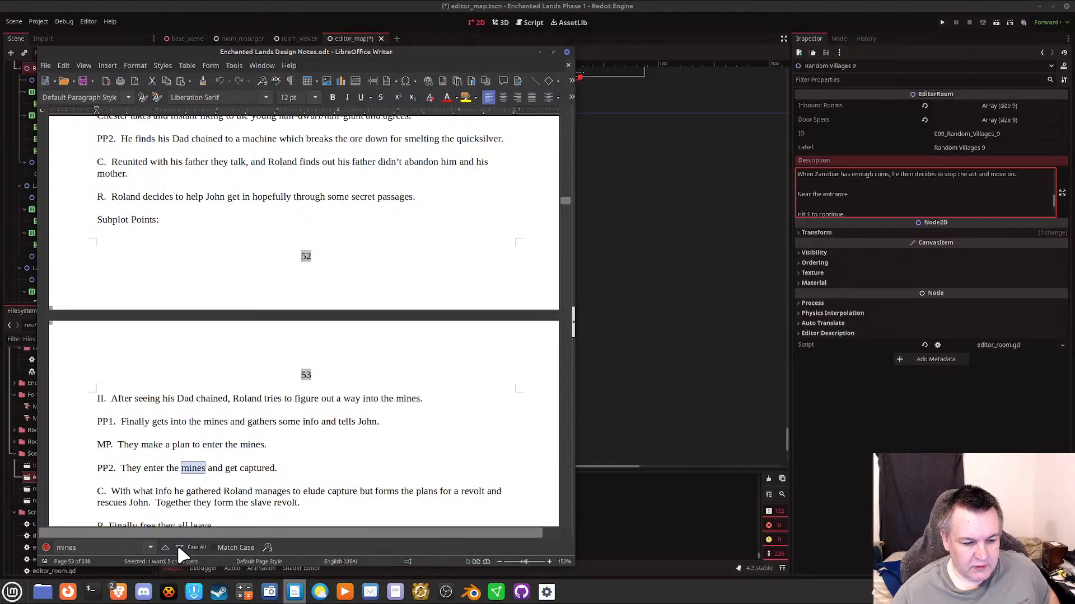
pyautogui.click(179, 548)
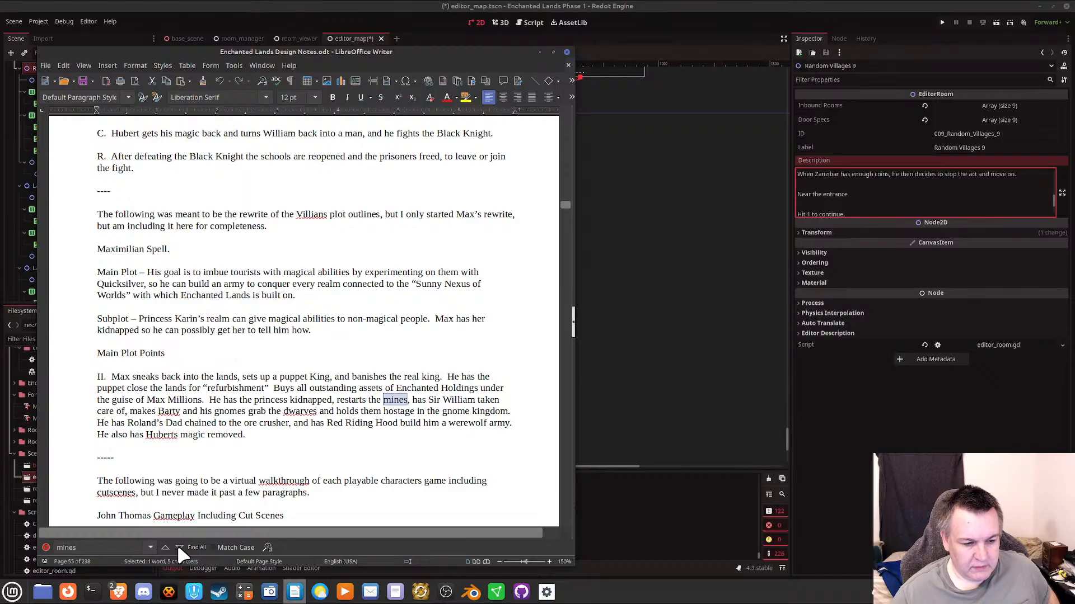
# Continue the "mines" search through the second Locations list, the story draft and the story notes on pages 68 and 69.
pyautogui.click(179, 548)
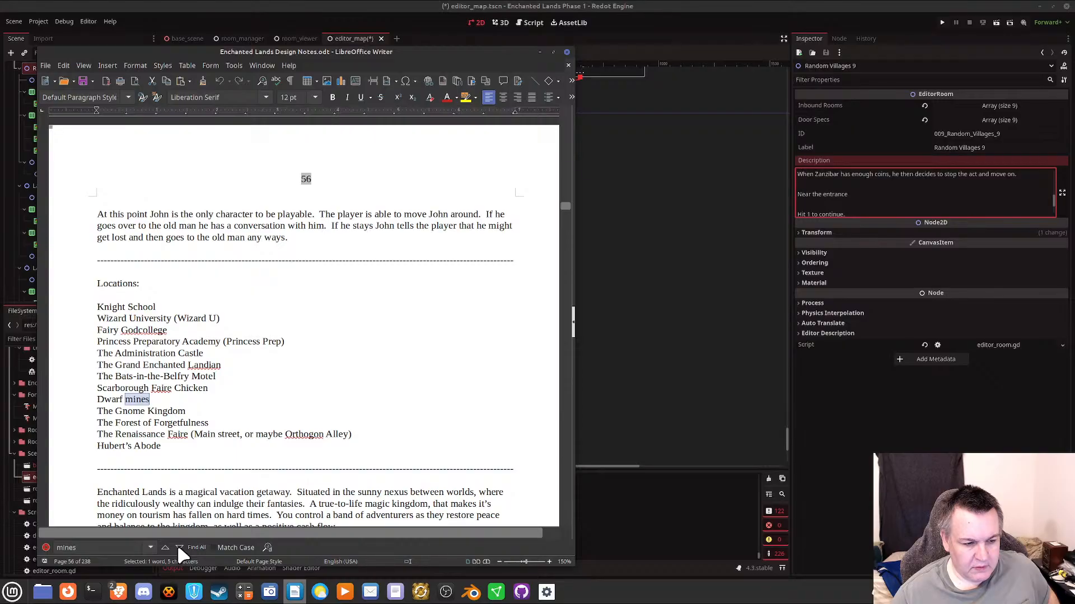
pyautogui.click(179, 547)
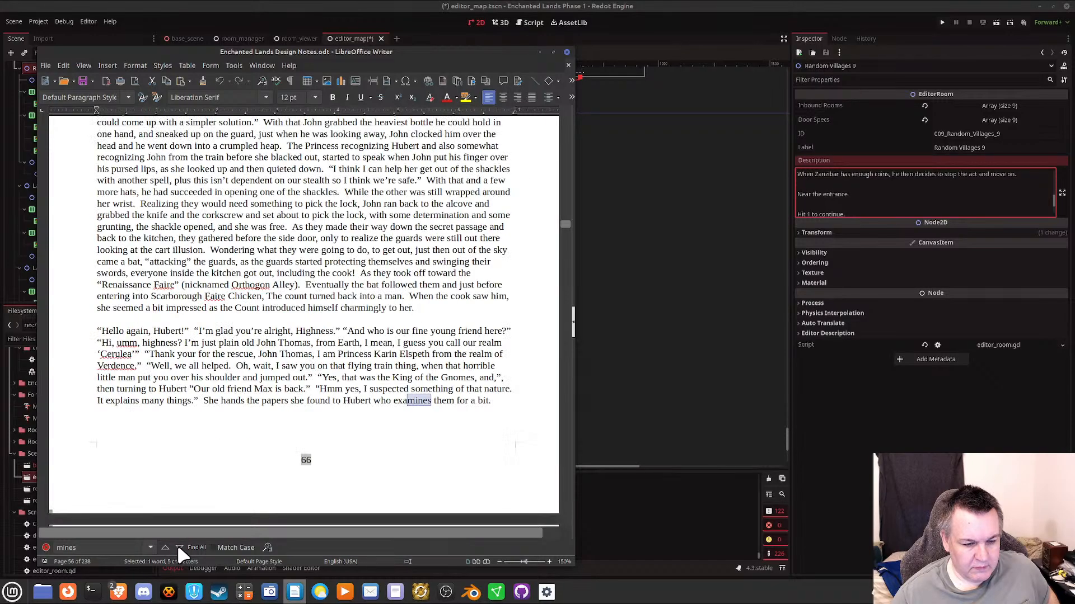
pyautogui.click(179, 548)
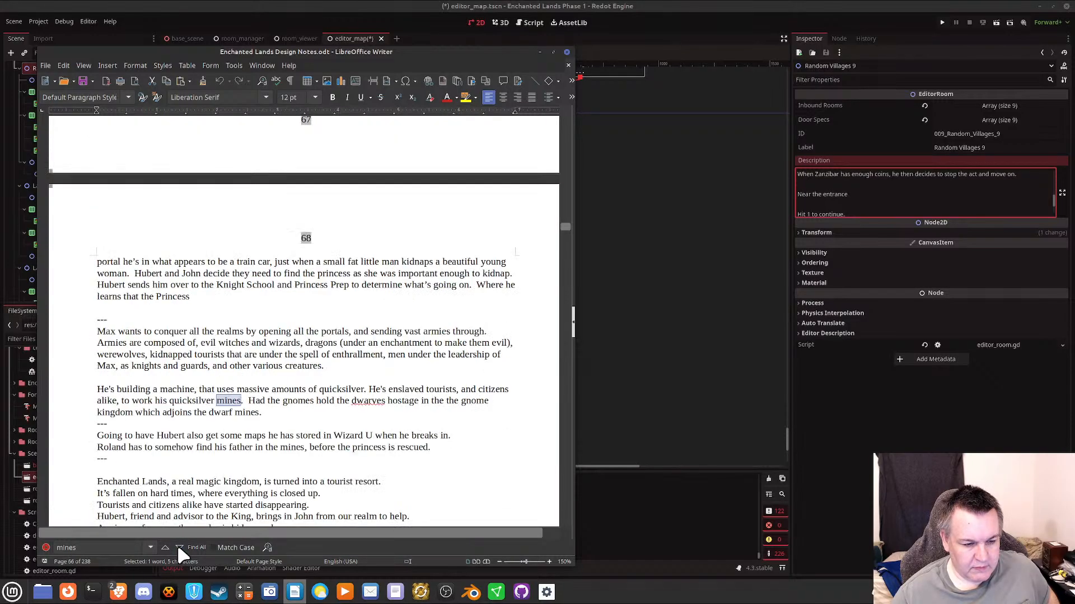
pyautogui.click(179, 548)
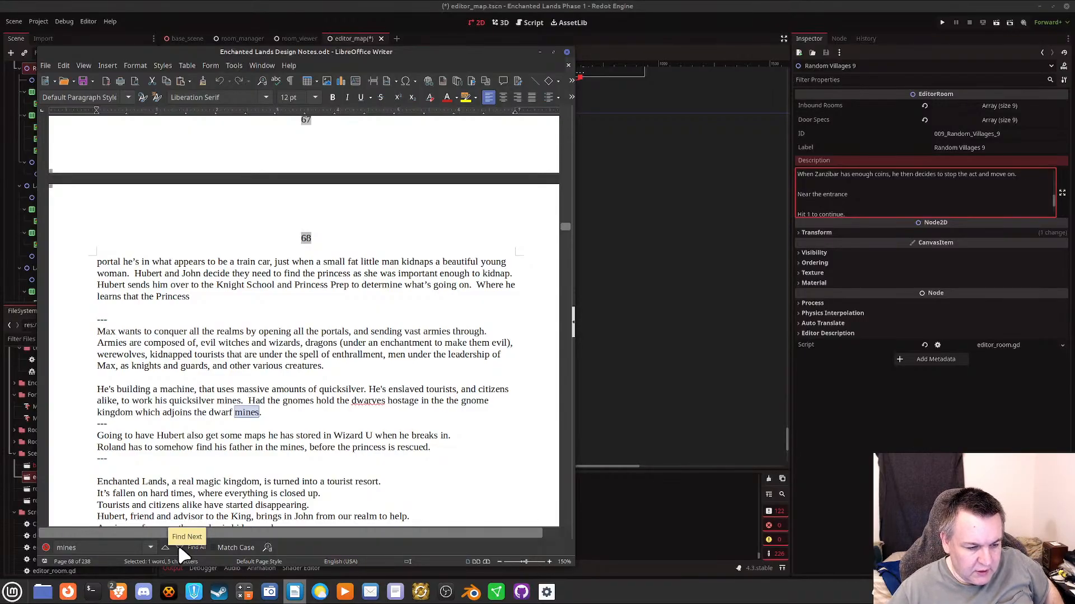
pyautogui.click(179, 548)
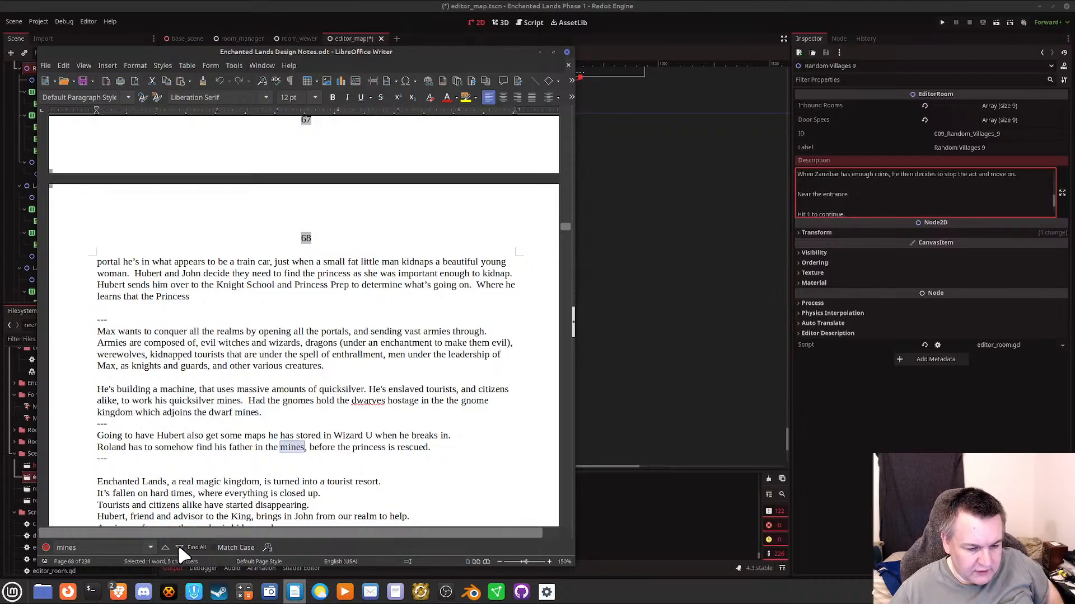
pyautogui.click(179, 547)
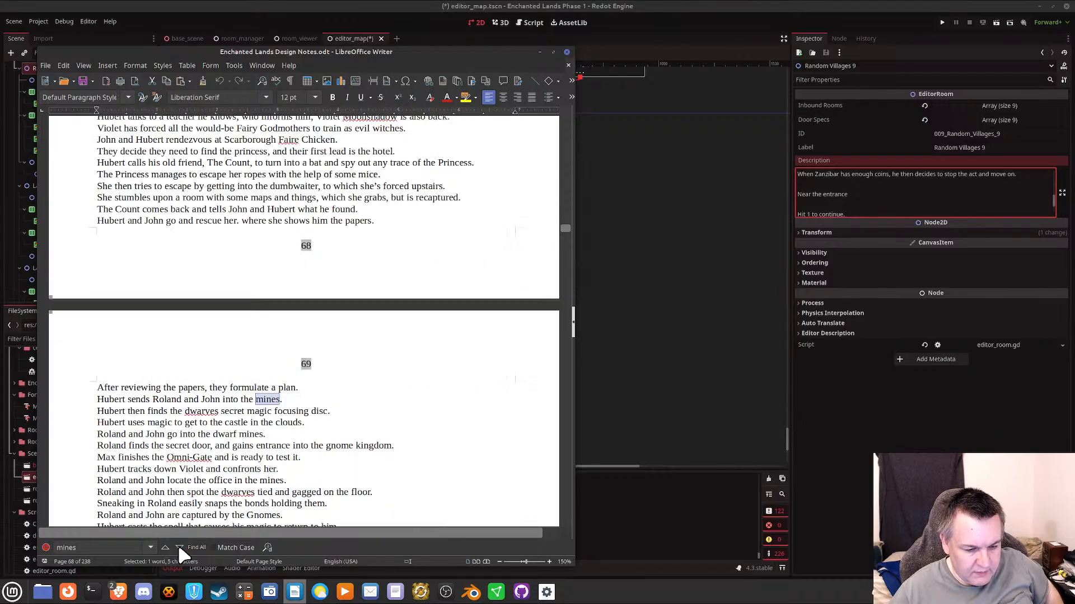
# Step through the successive occurrences of "mines" in the Enchanted Lands design notes, from page 69 to page 102, and read each surrounding plot passage.
pyautogui.click(179, 548)
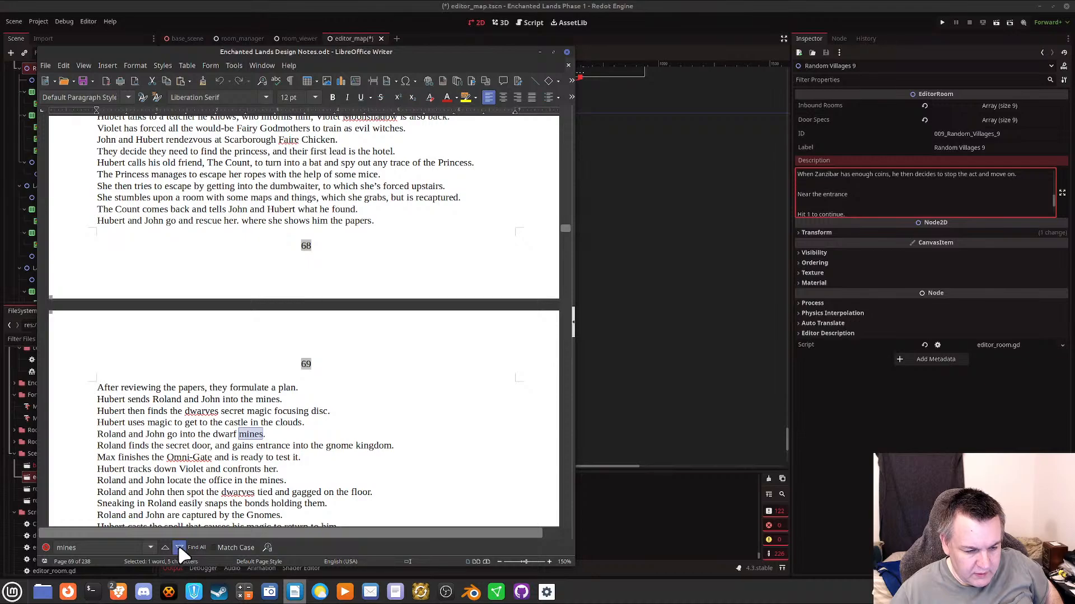
pyautogui.click(180, 548)
pyautogui.click(179, 548)
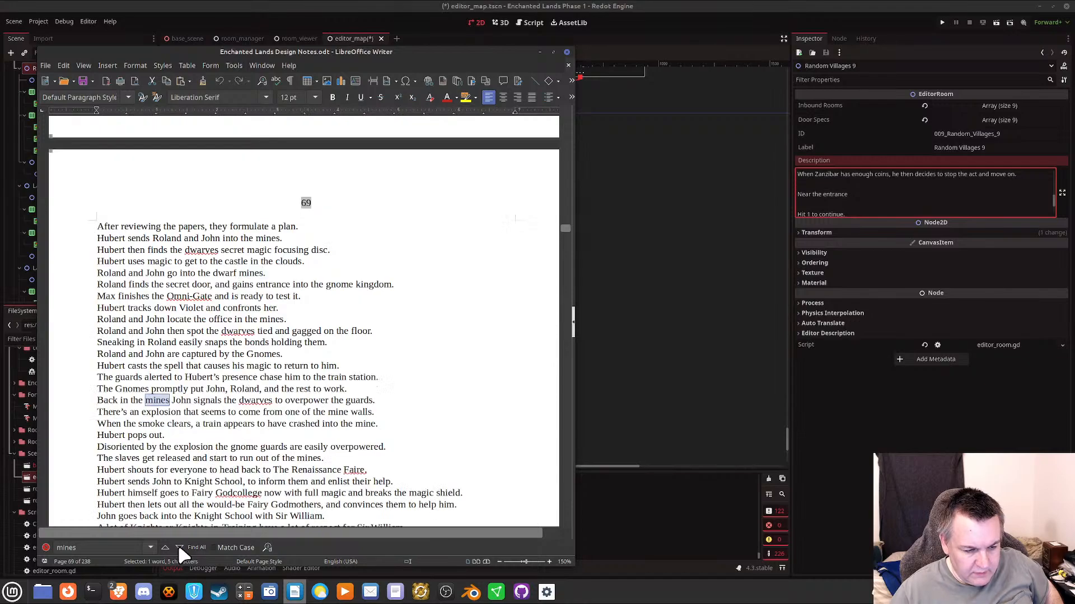
pyautogui.click(179, 548)
pyautogui.click(179, 548)
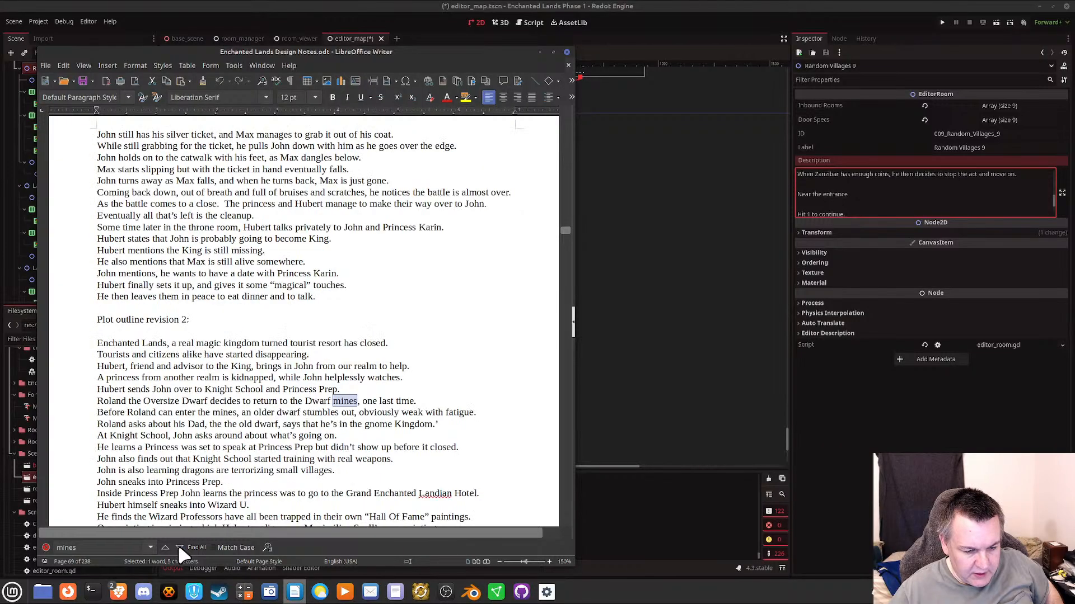
pyautogui.click(179, 548)
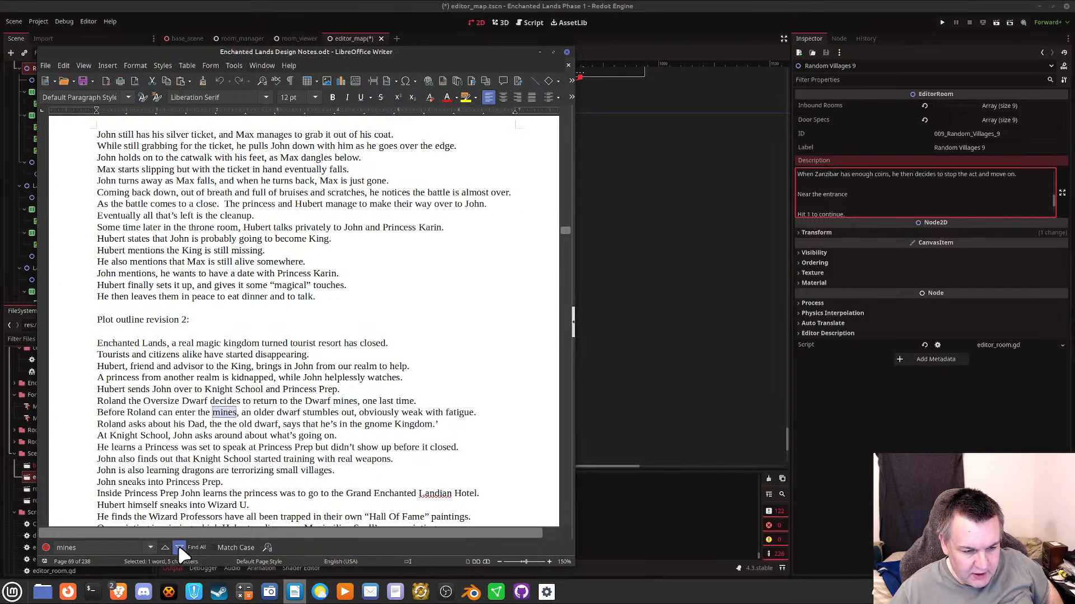
pyautogui.click(179, 548)
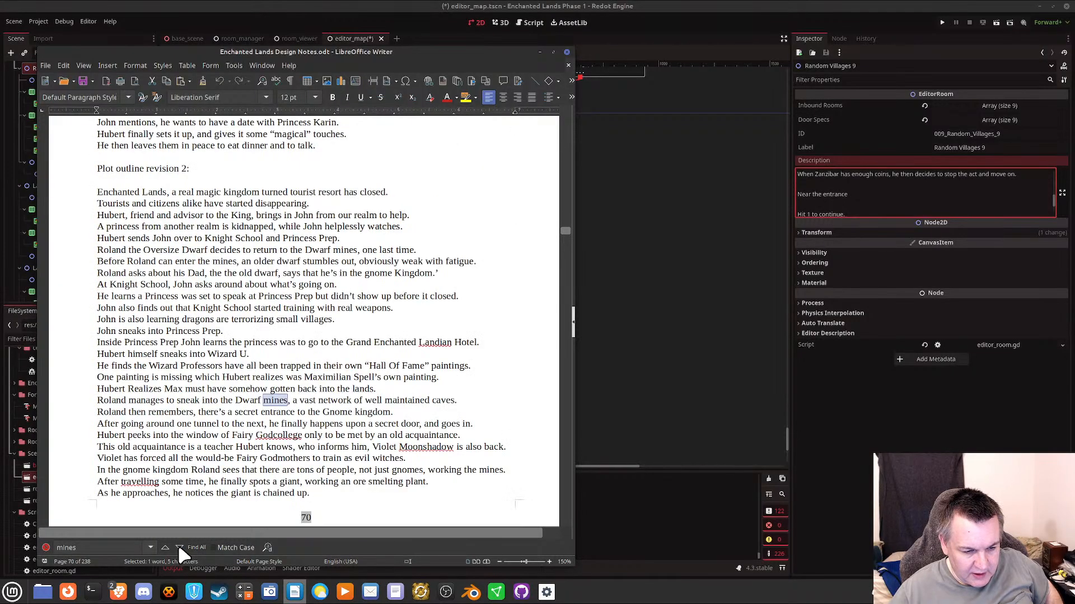
pyautogui.click(179, 548)
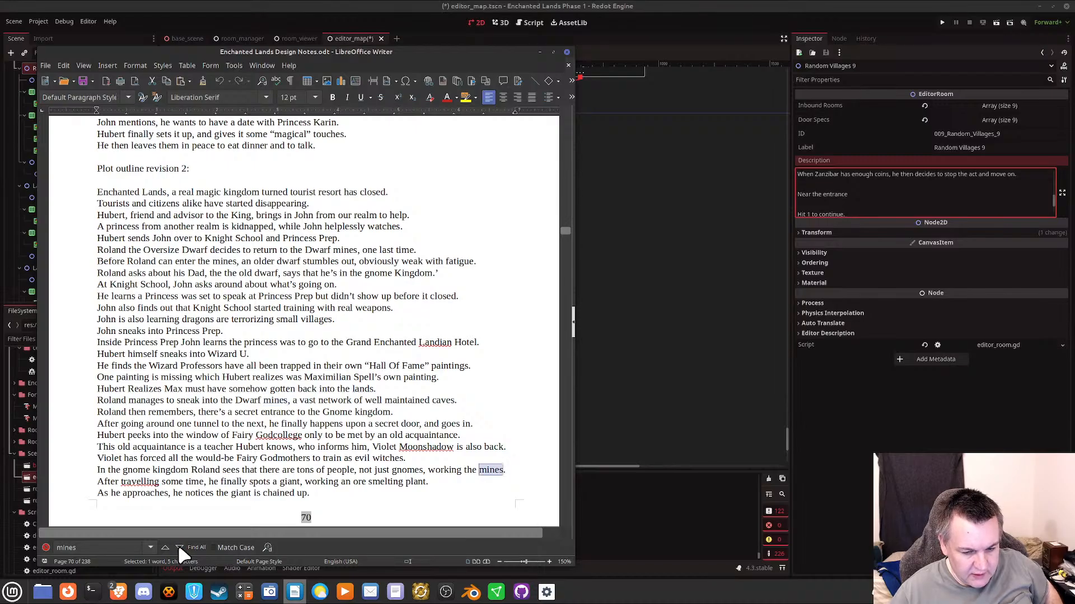
pyautogui.click(179, 548)
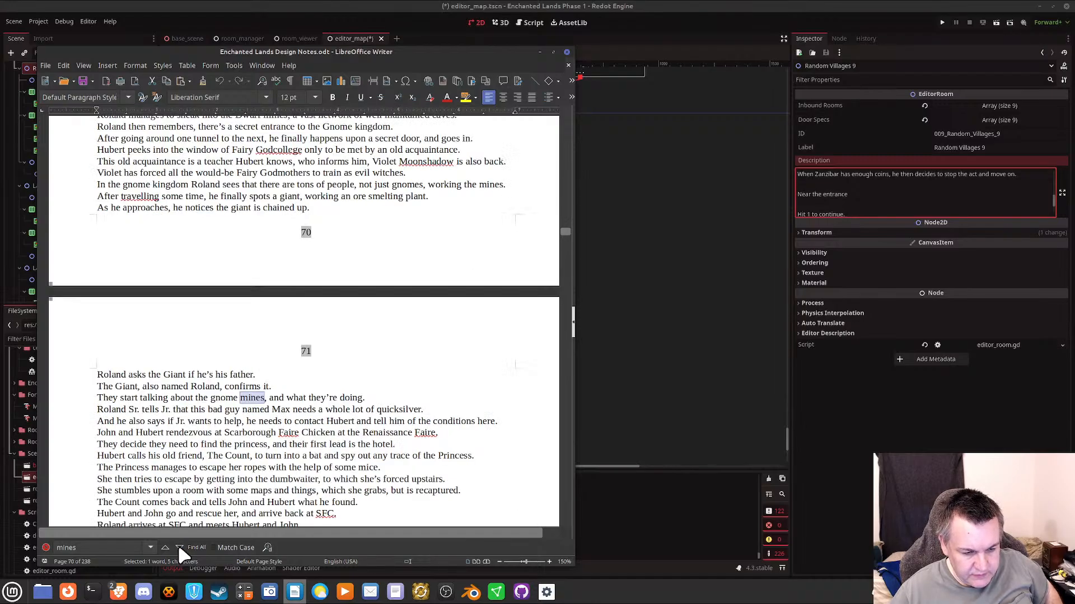
pyautogui.click(179, 548)
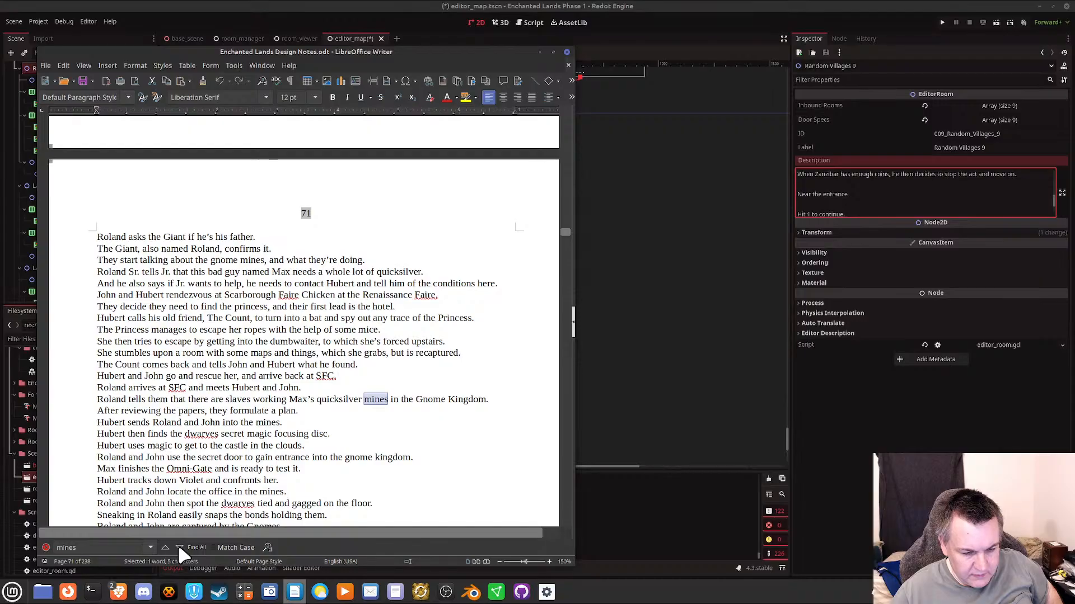
pyautogui.click(179, 548)
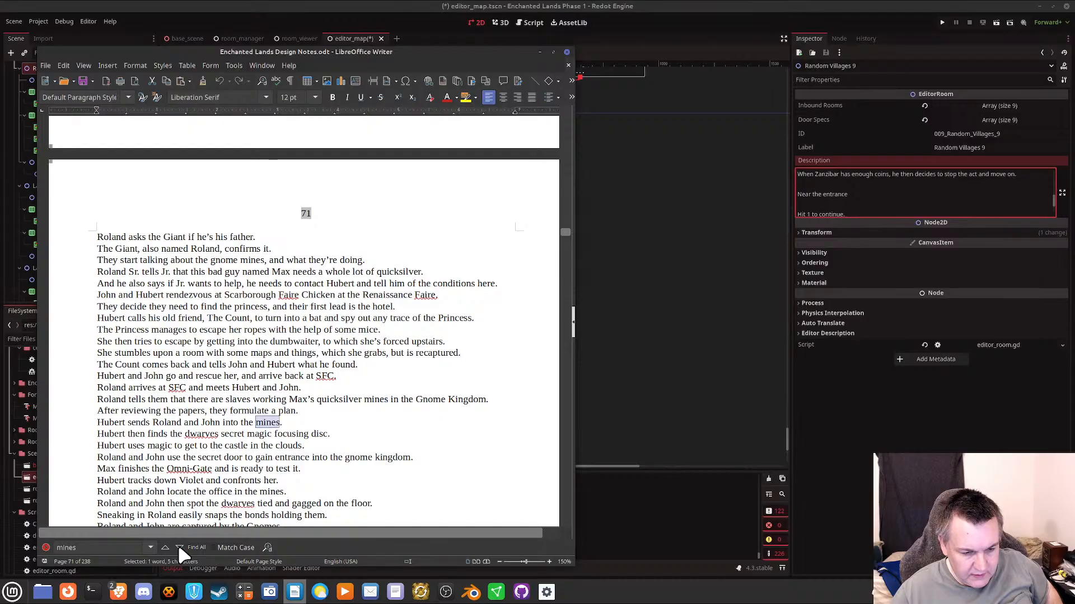
pyautogui.click(179, 548)
pyautogui.click(179, 548)
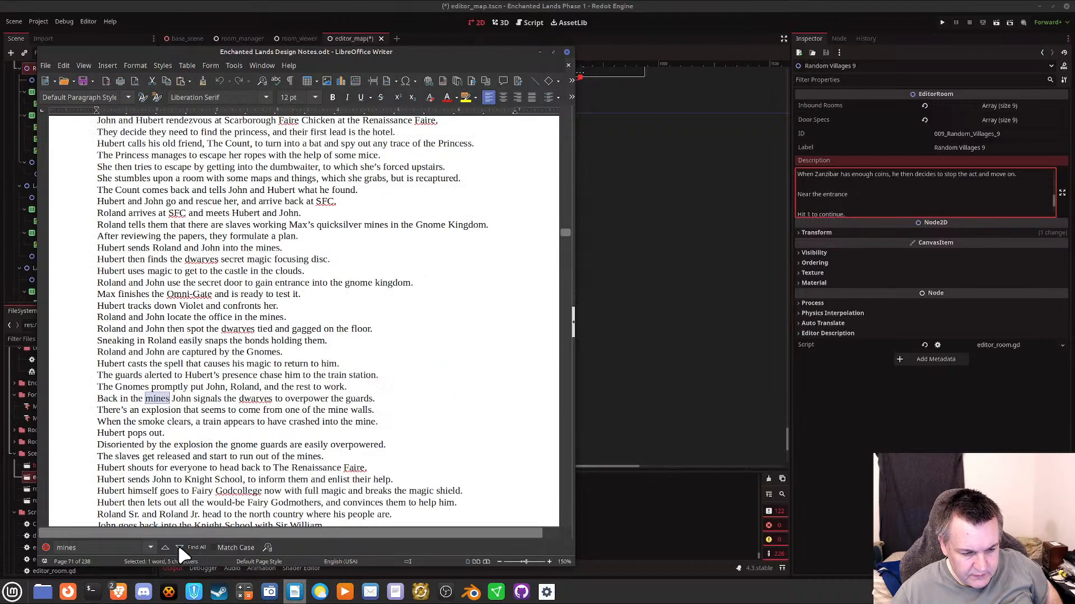
pyautogui.click(179, 548)
pyautogui.click(179, 548)
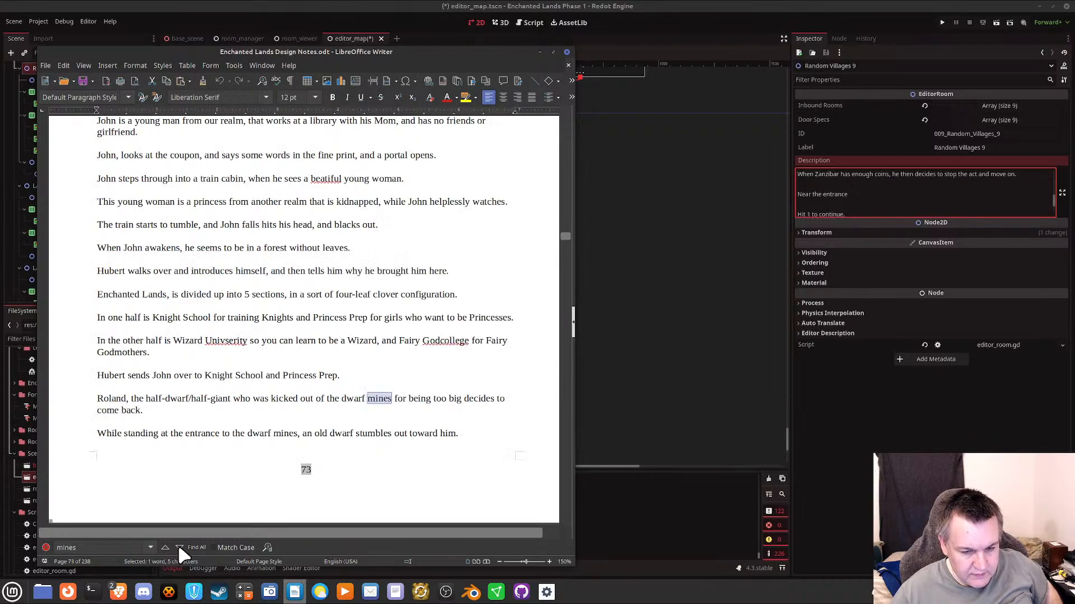
pyautogui.click(179, 548)
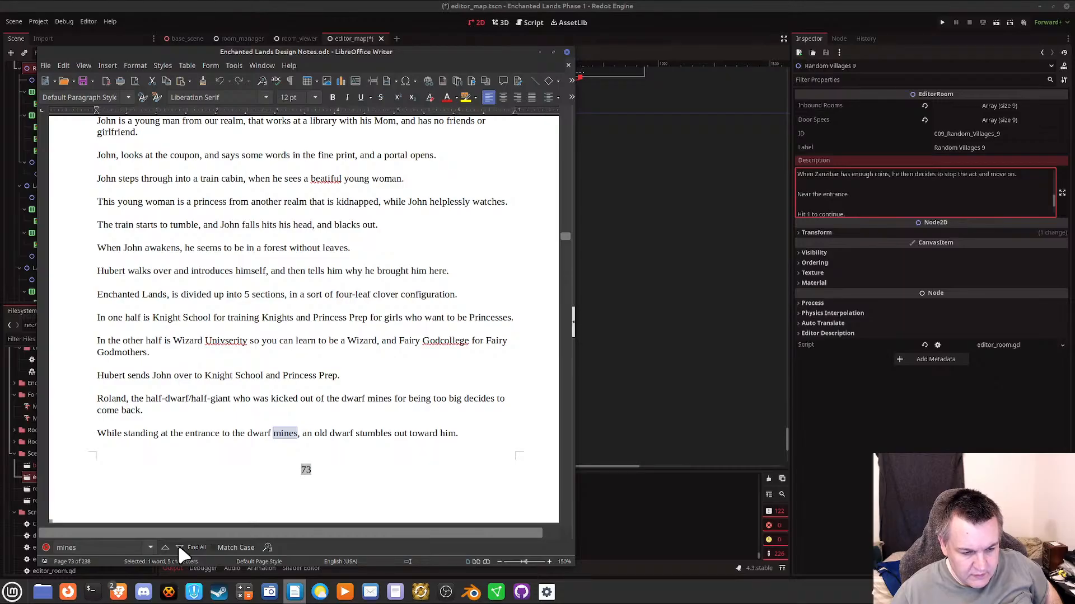
pyautogui.click(179, 548)
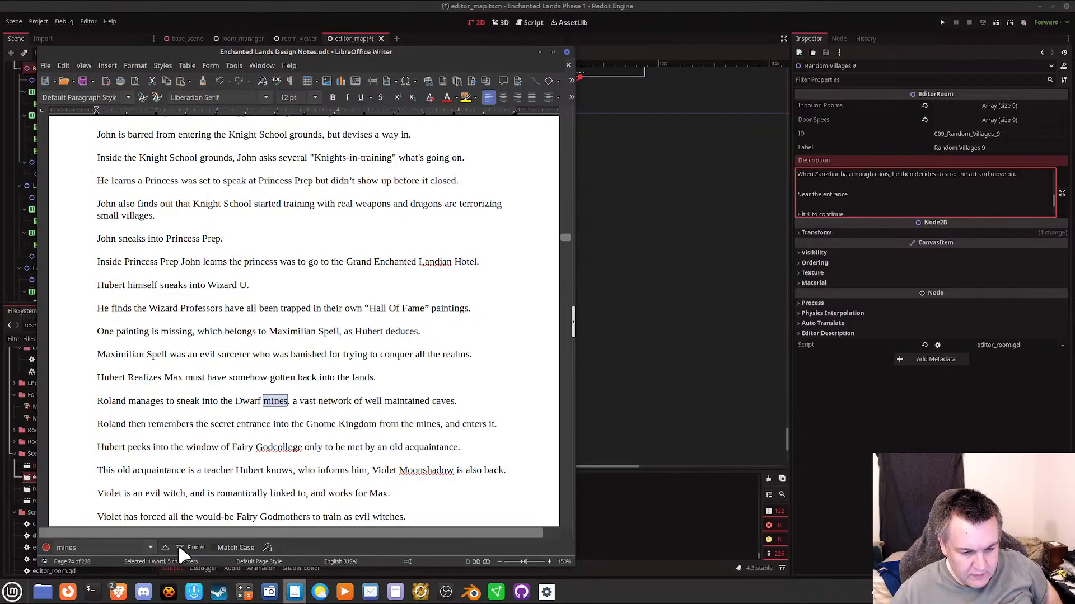
pyautogui.click(179, 548)
pyautogui.click(179, 548)
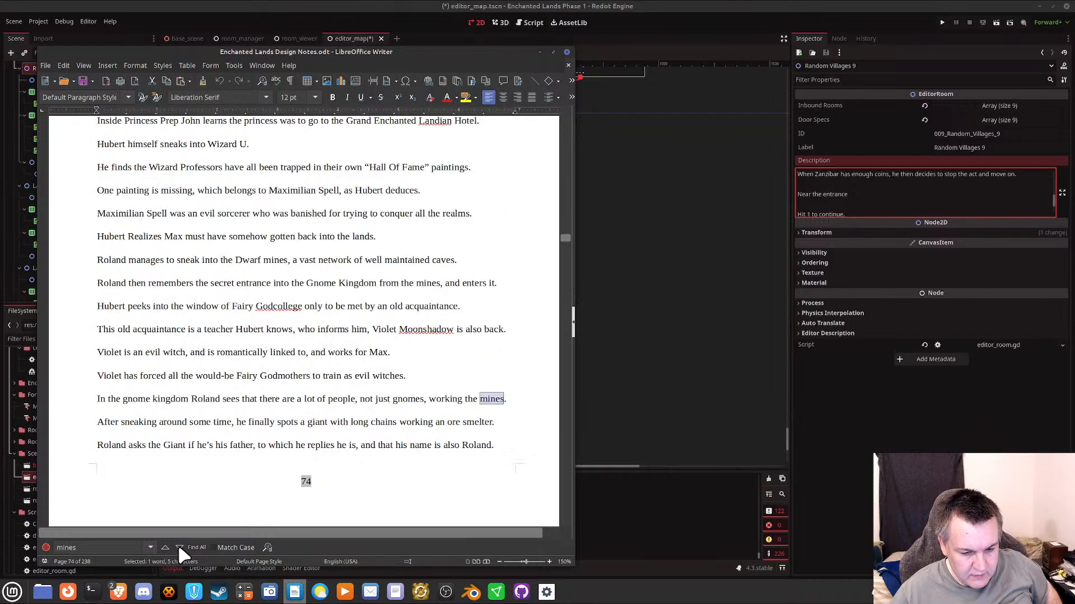
pyautogui.click(180, 548)
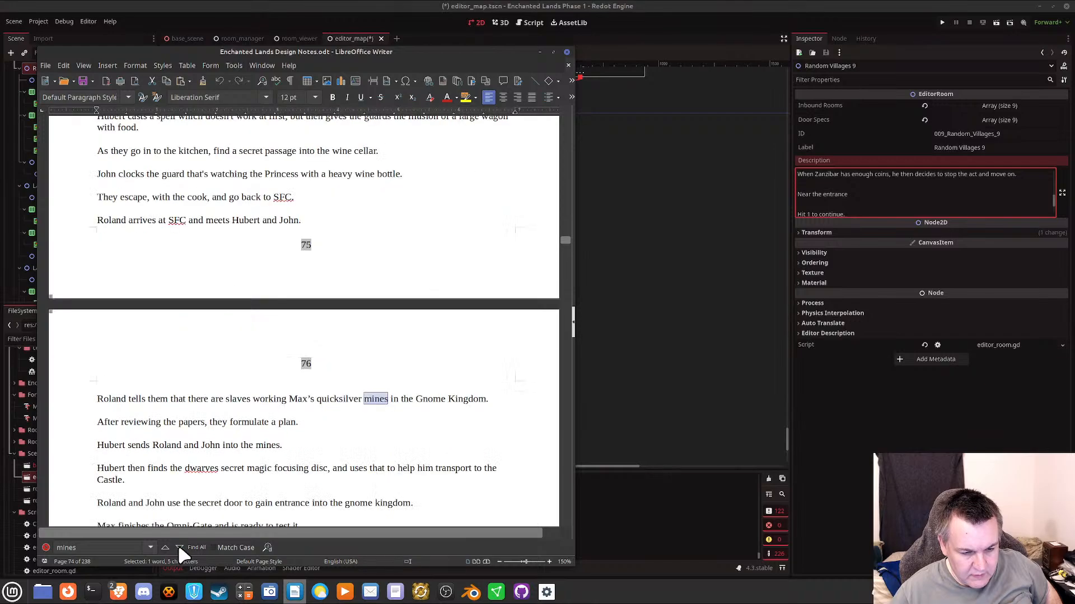
pyautogui.click(179, 548)
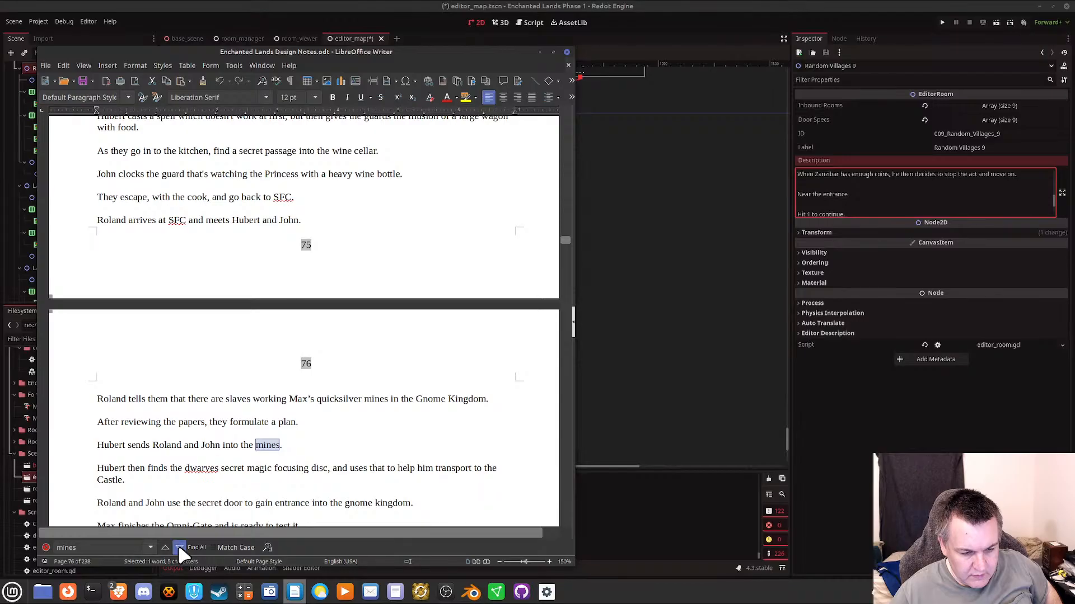
pyautogui.click(179, 548)
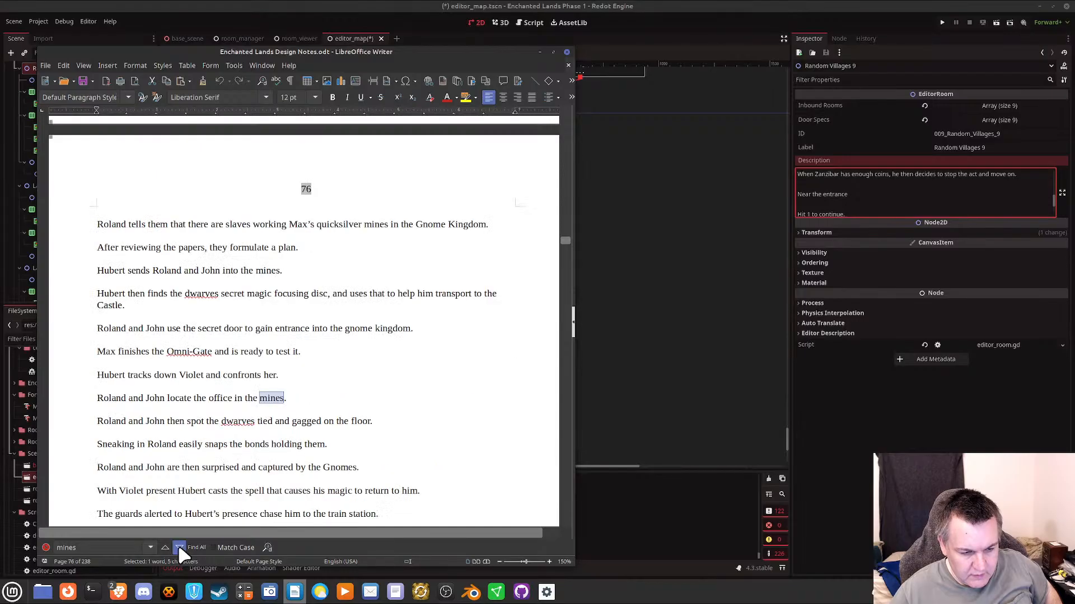
pyautogui.click(179, 548)
pyautogui.click(179, 548)
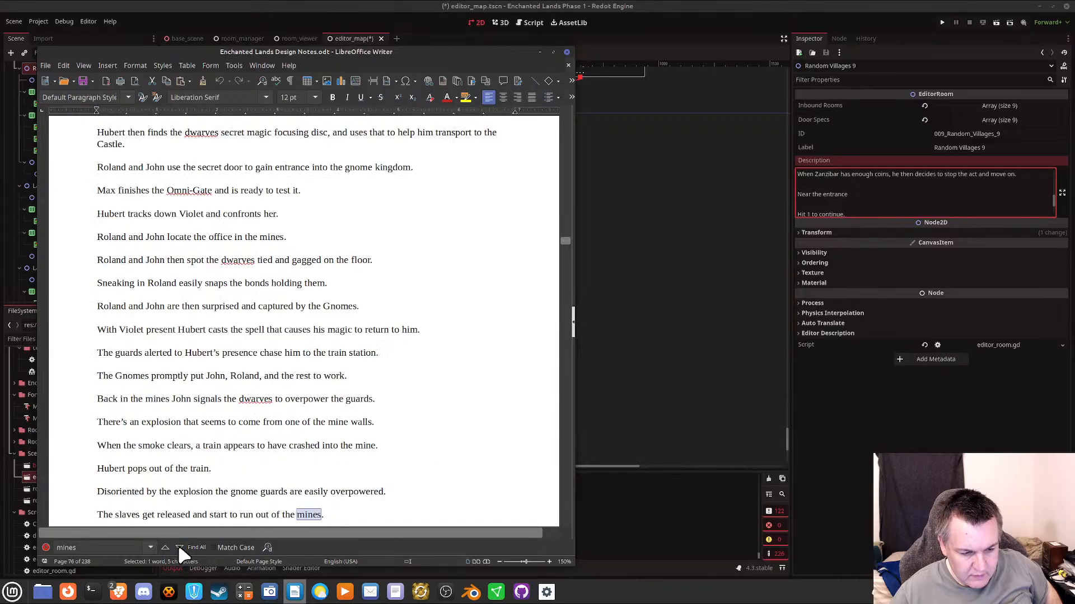
pyautogui.click(179, 548)
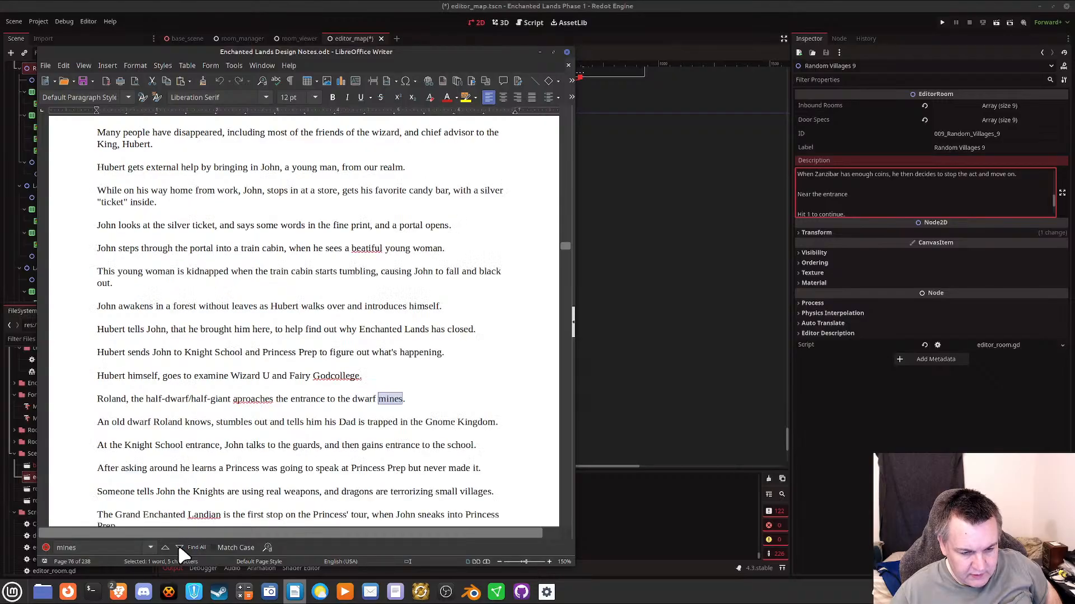
pyautogui.click(179, 548)
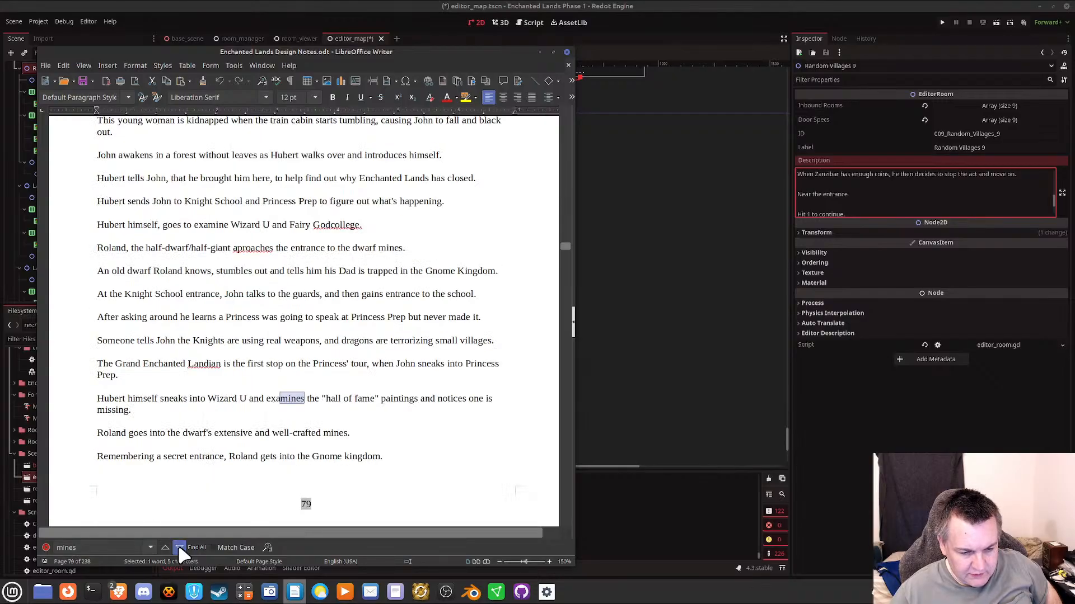
pyautogui.click(179, 548)
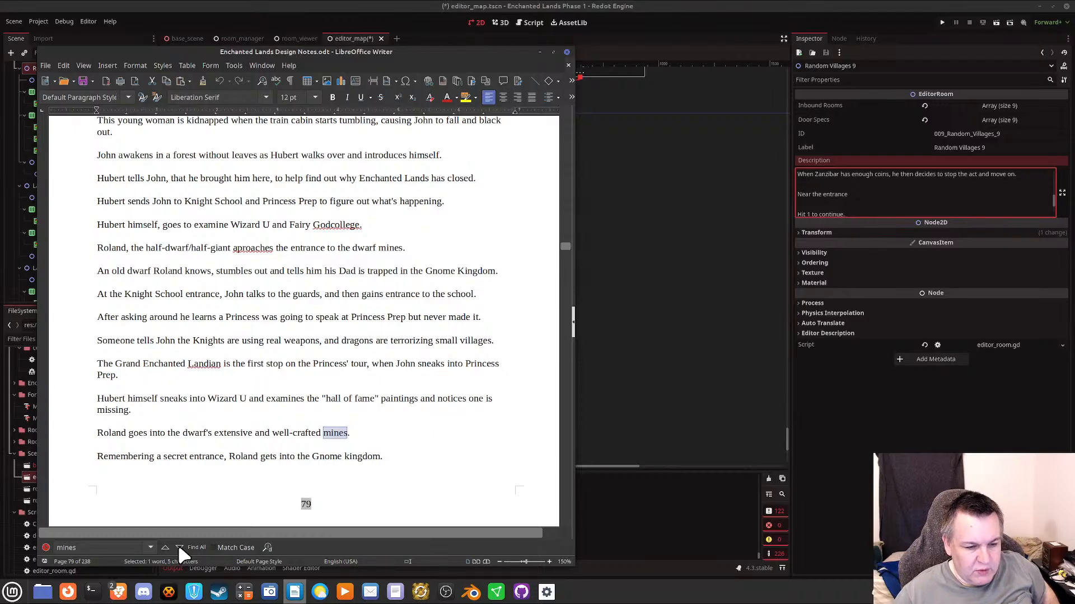
pyautogui.click(179, 548)
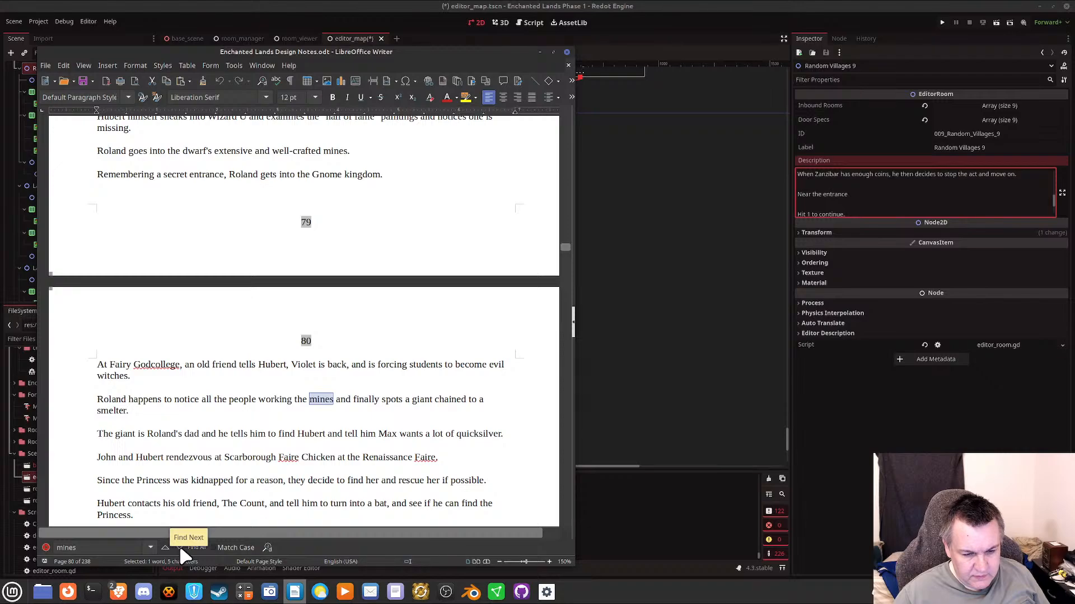
pyautogui.click(180, 548)
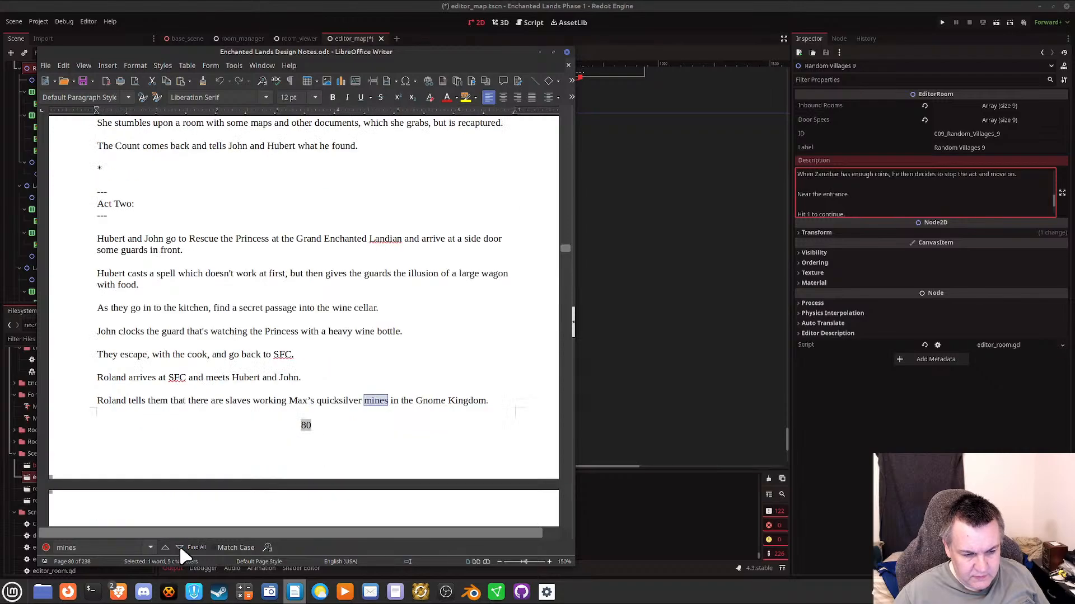
pyautogui.click(180, 547)
pyautogui.click(180, 548)
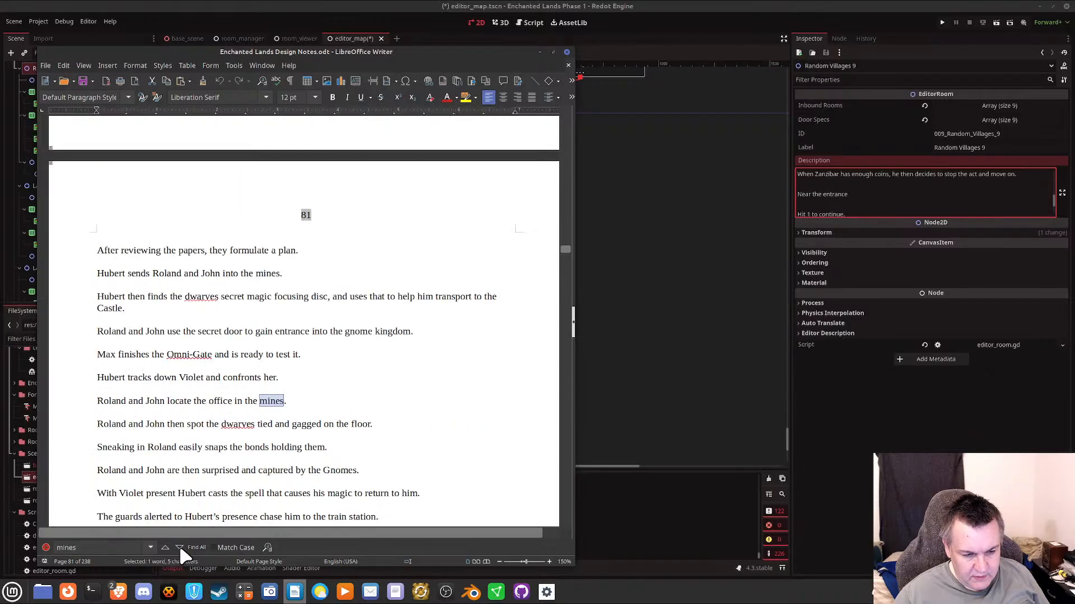
pyautogui.click(179, 548)
pyautogui.click(179, 548)
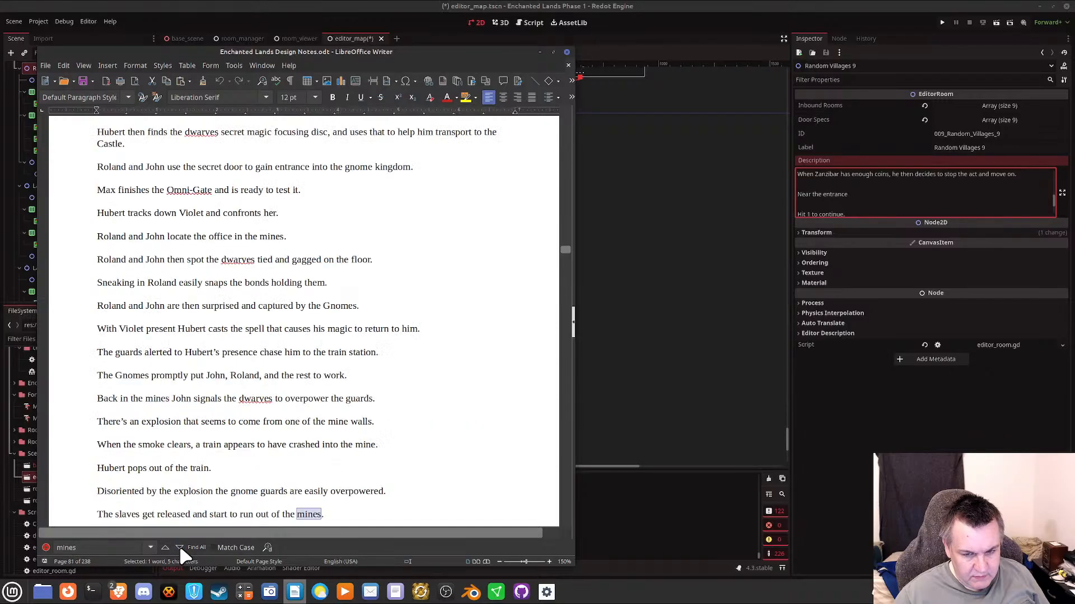
pyautogui.click(179, 548)
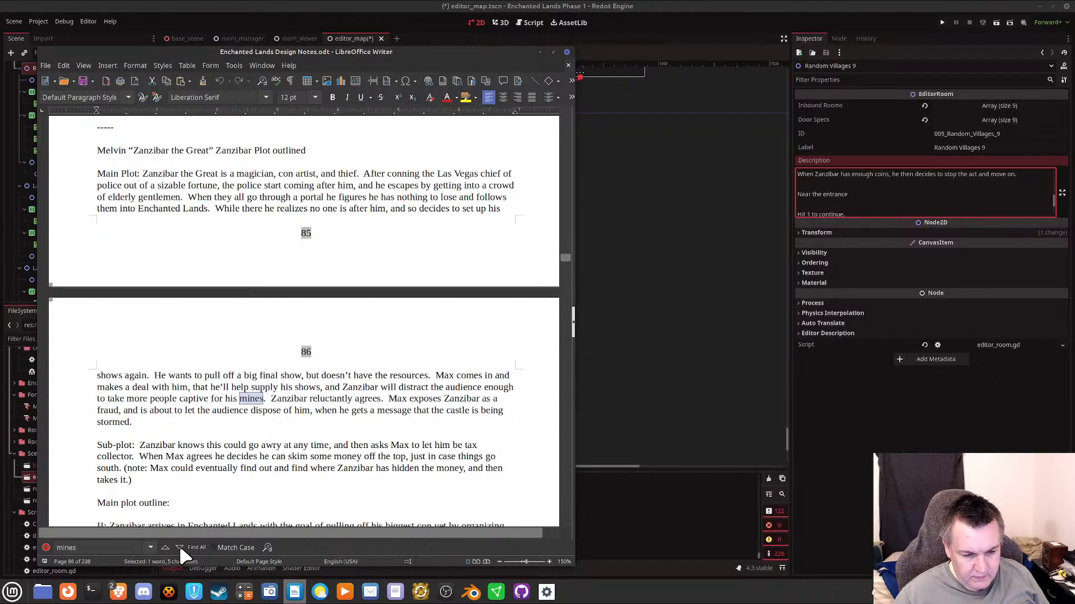
pyautogui.click(179, 548)
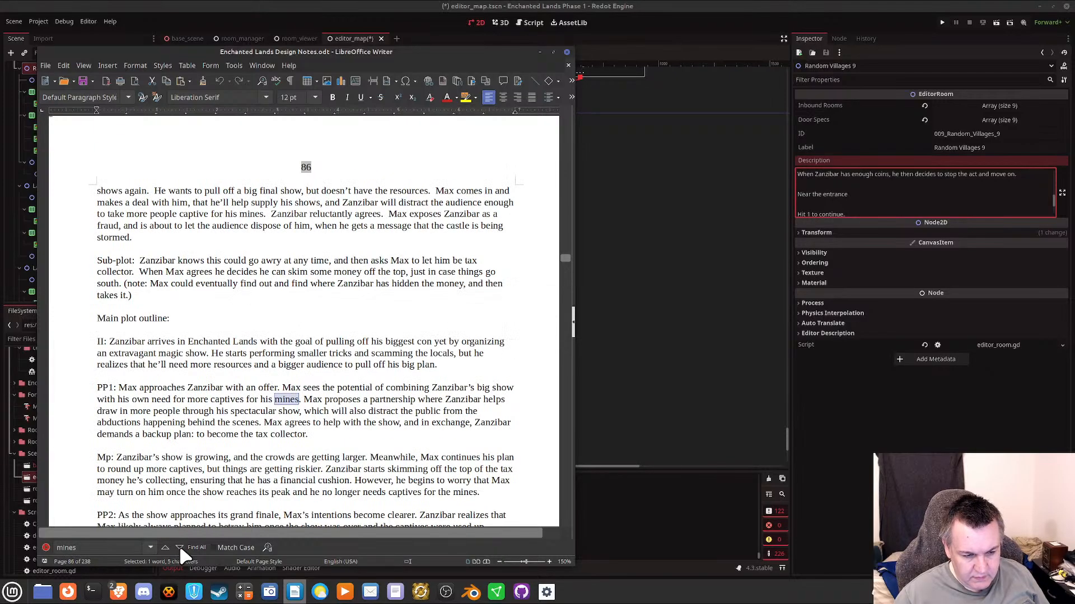
pyautogui.click(180, 549)
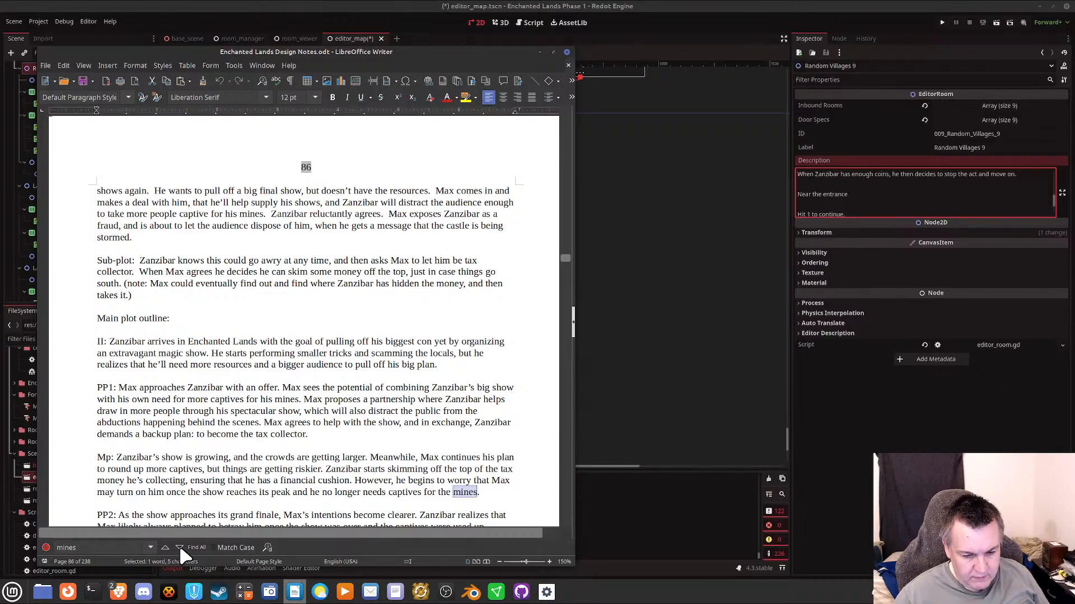
pyautogui.click(180, 548)
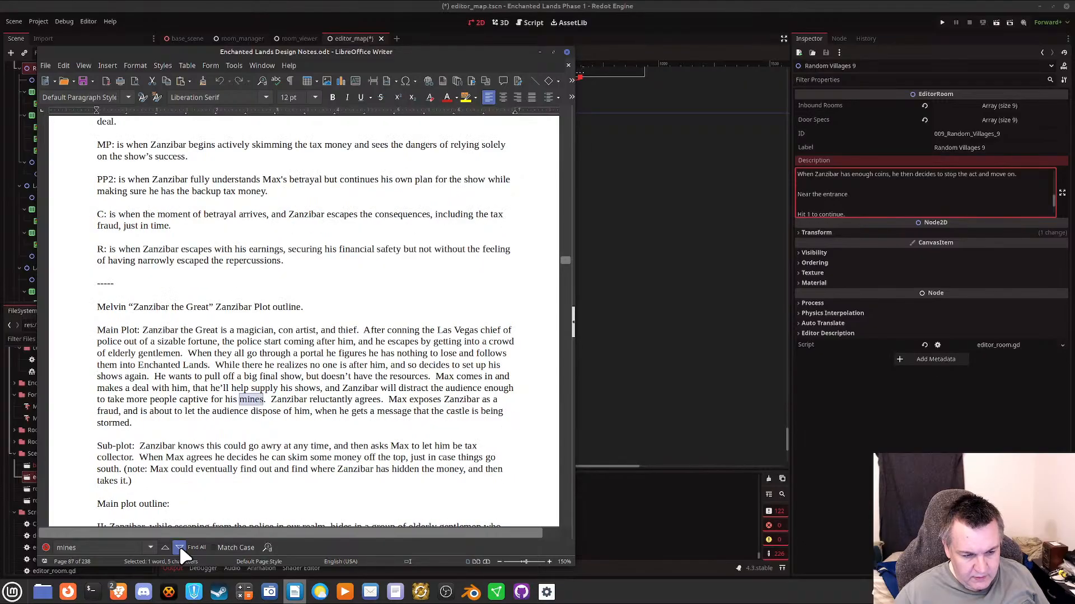
pyautogui.click(180, 549)
pyautogui.click(179, 549)
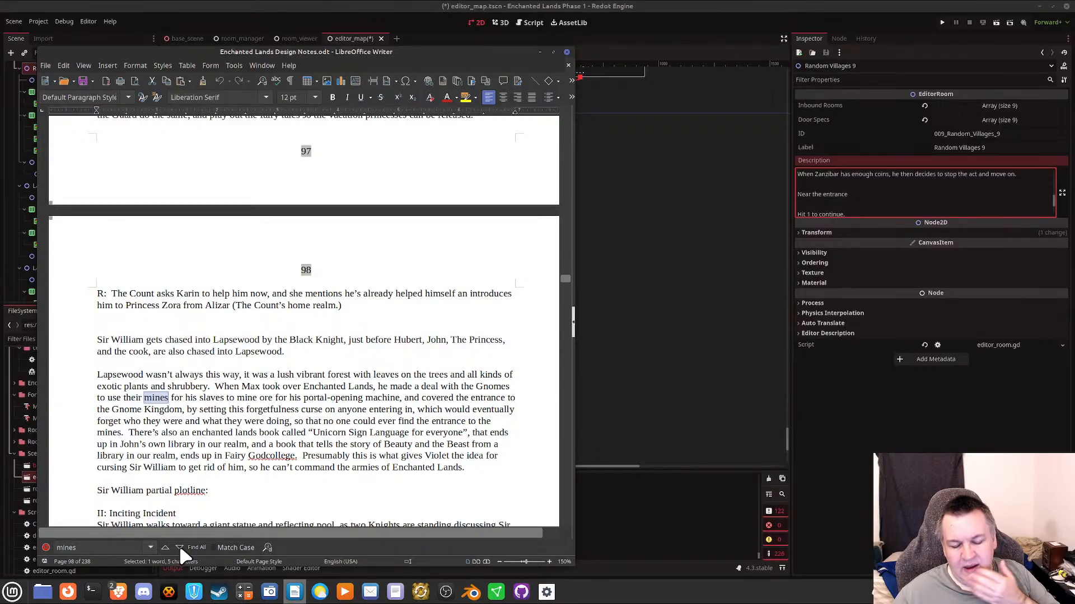
pyautogui.click(179, 548)
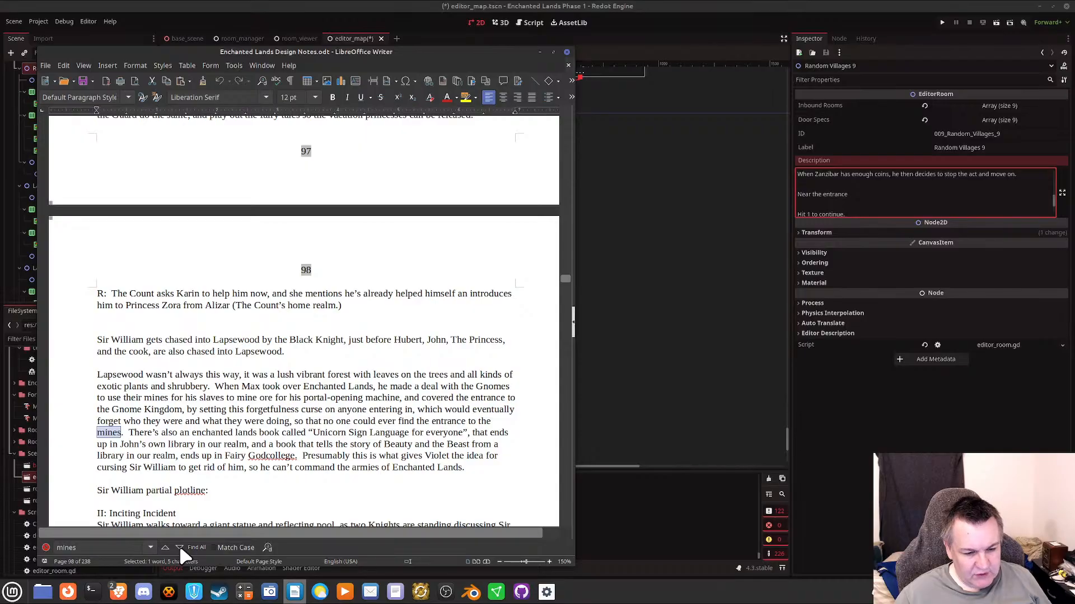
pyautogui.click(179, 548)
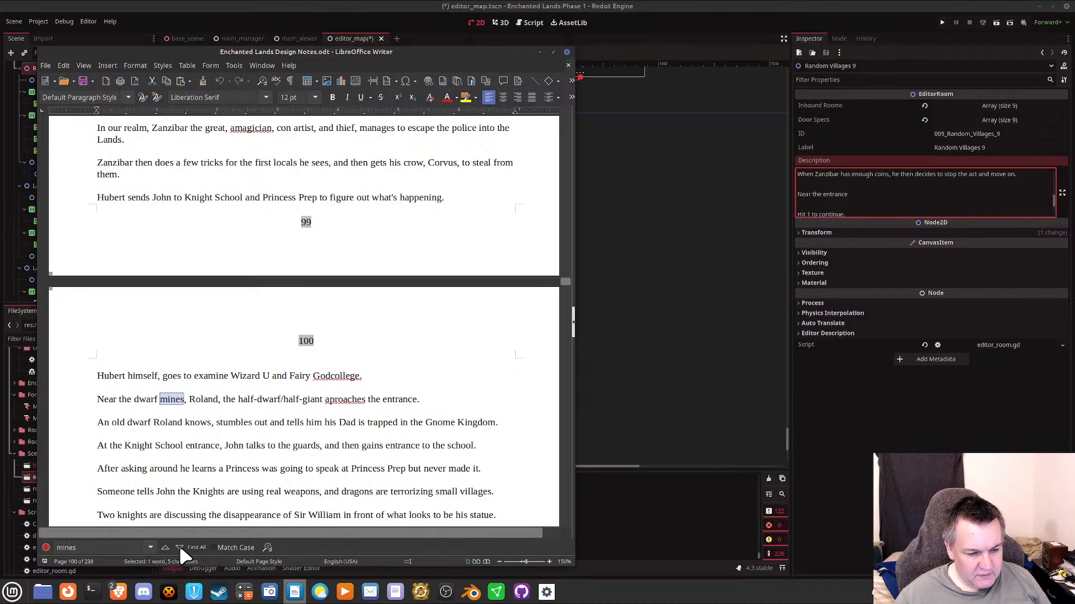
pyautogui.click(180, 548)
pyautogui.click(180, 548)
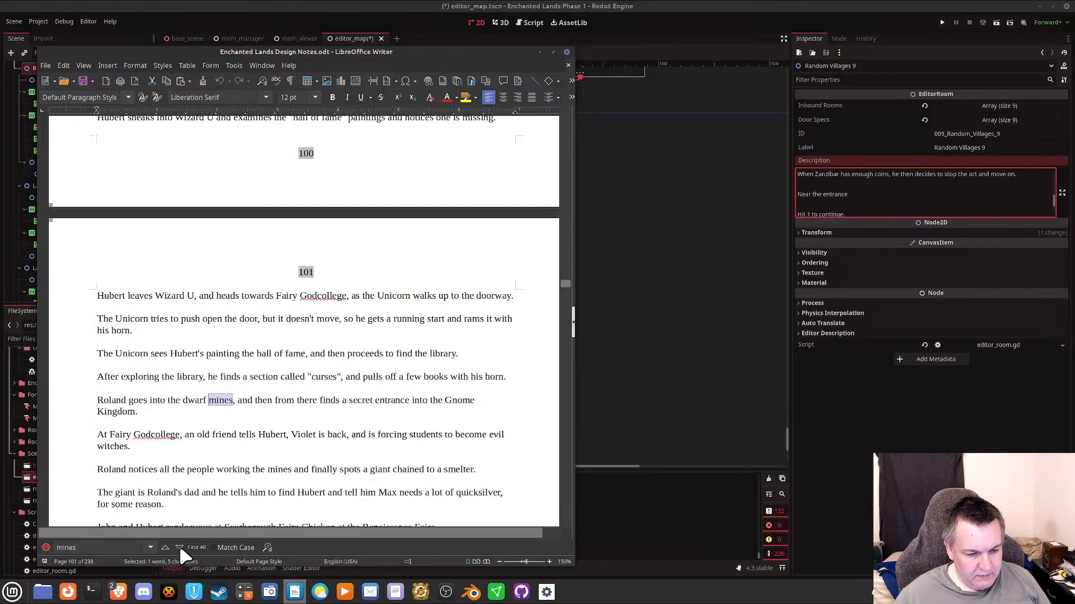
pyautogui.click(179, 548)
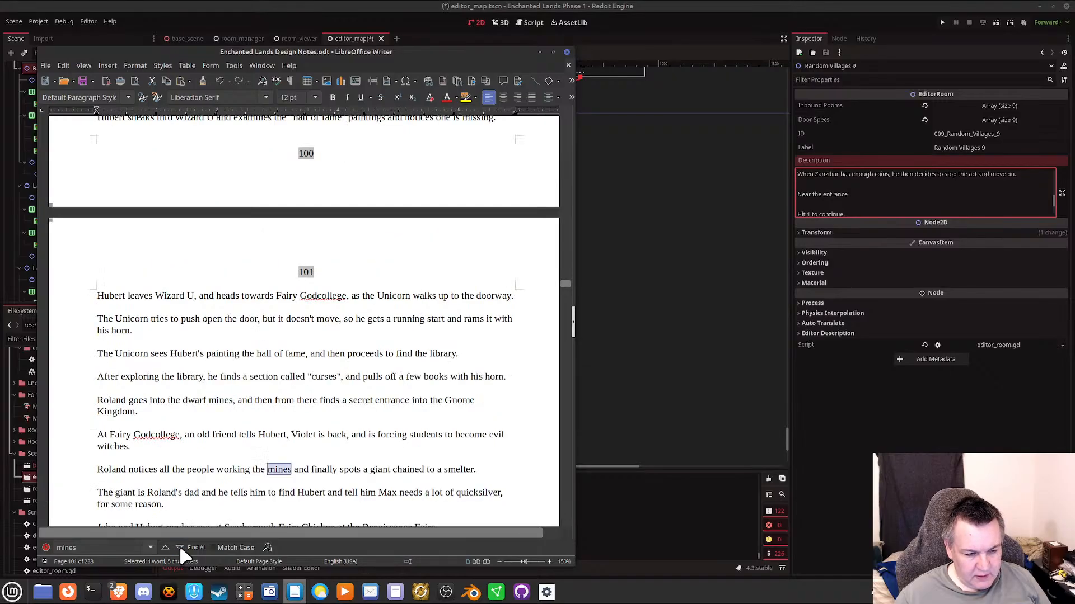
pyautogui.click(179, 548)
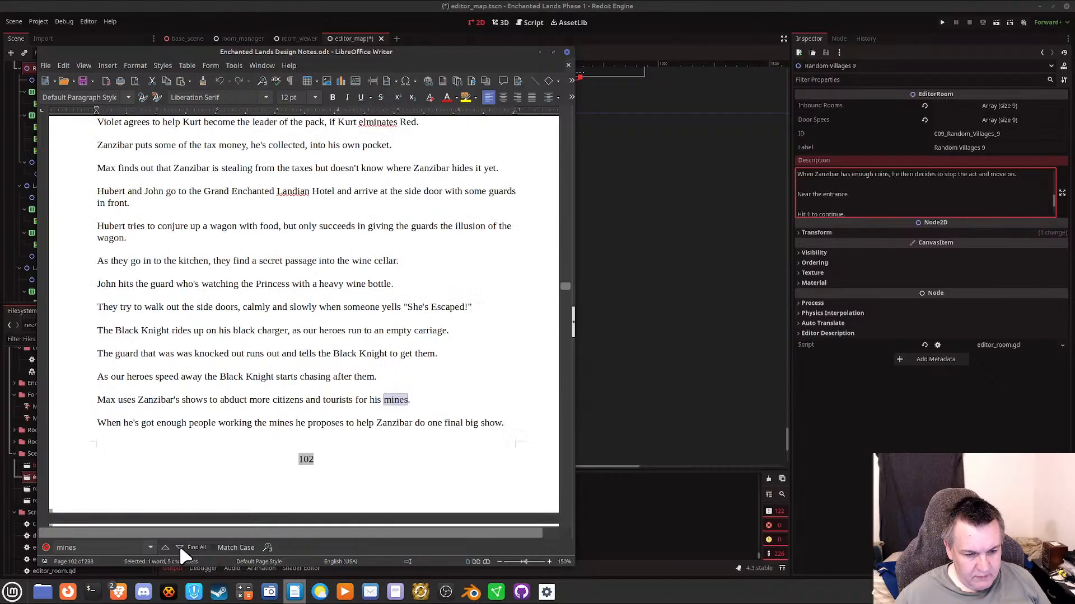
# Continue through the occurrences of "mines" from page 102 to page 106 and read the surrounding plot passages.
pyautogui.click(180, 548)
pyautogui.click(180, 548)
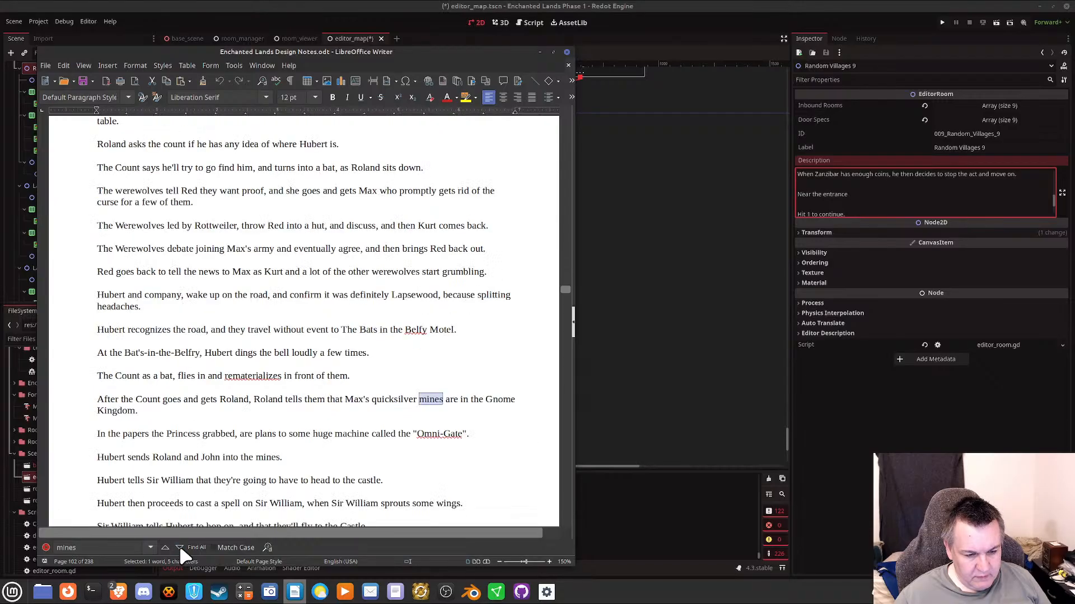
pyautogui.click(180, 548)
pyautogui.click(179, 548)
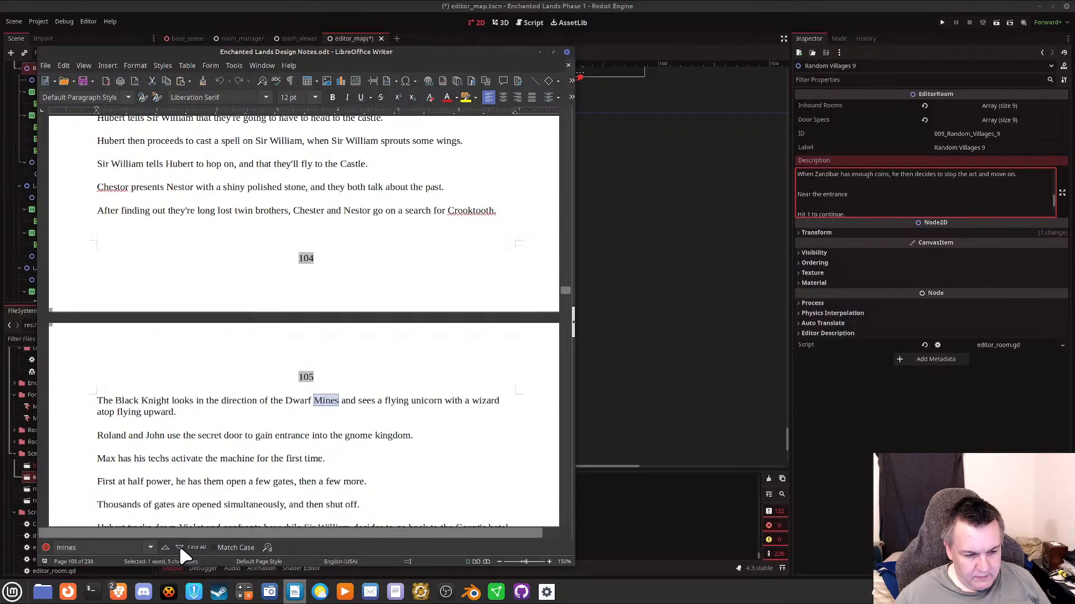
pyautogui.click(180, 548)
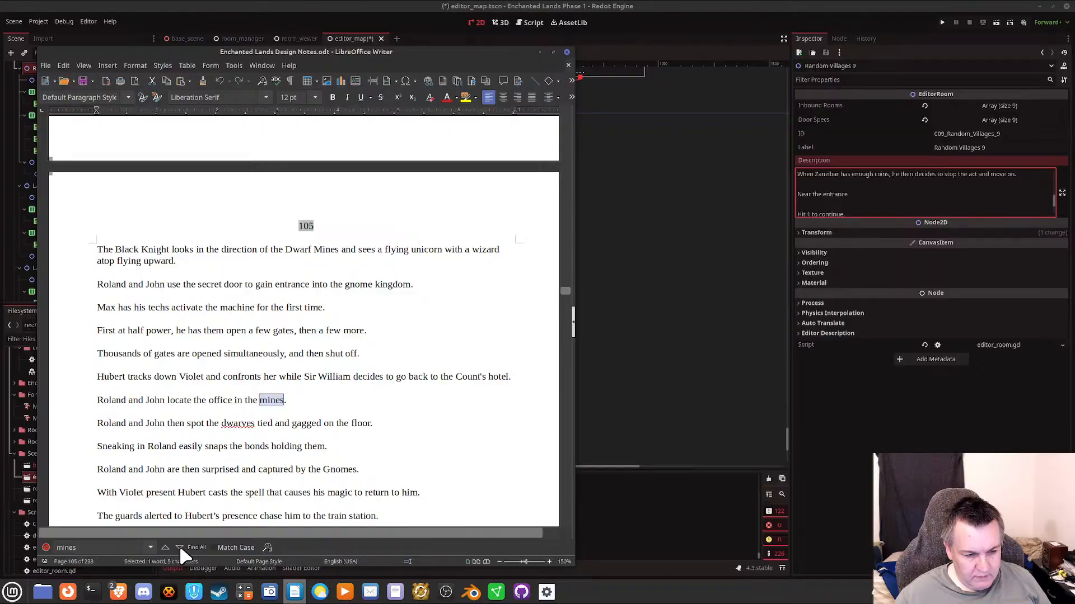
pyautogui.click(180, 548)
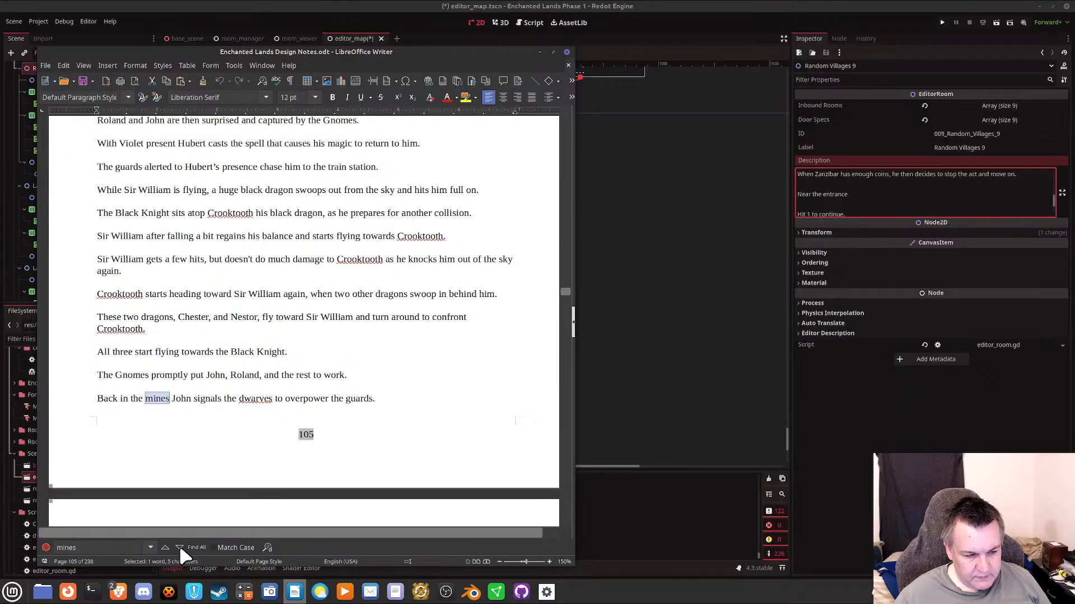
pyautogui.click(180, 548)
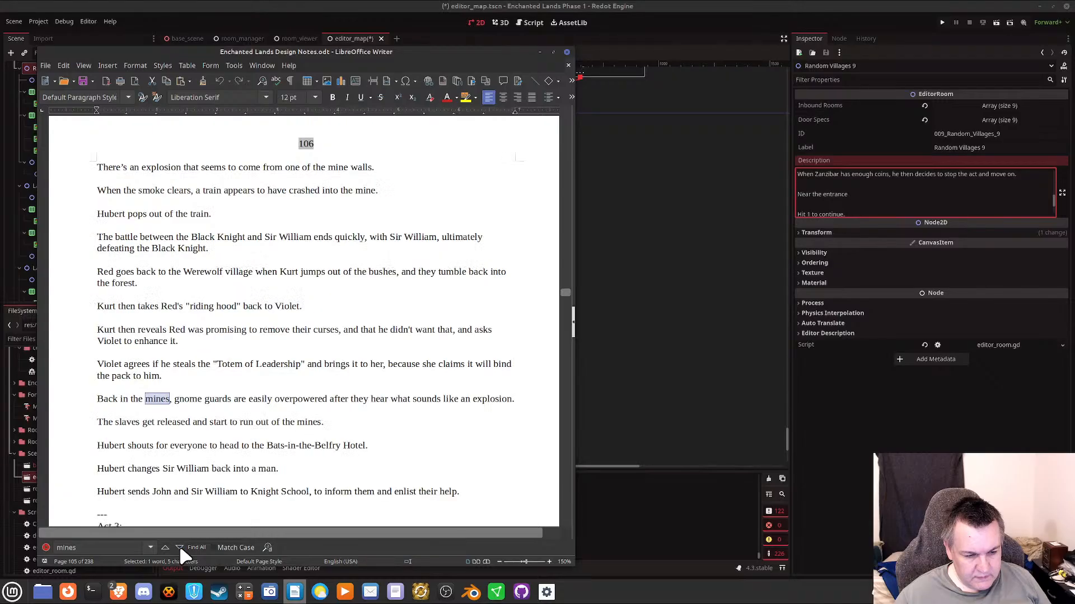
# Step through the occurrences of "mines" in the numbered scene outlines from page 110 to page 153, checking each scene mentioning them.
pyautogui.click(180, 548)
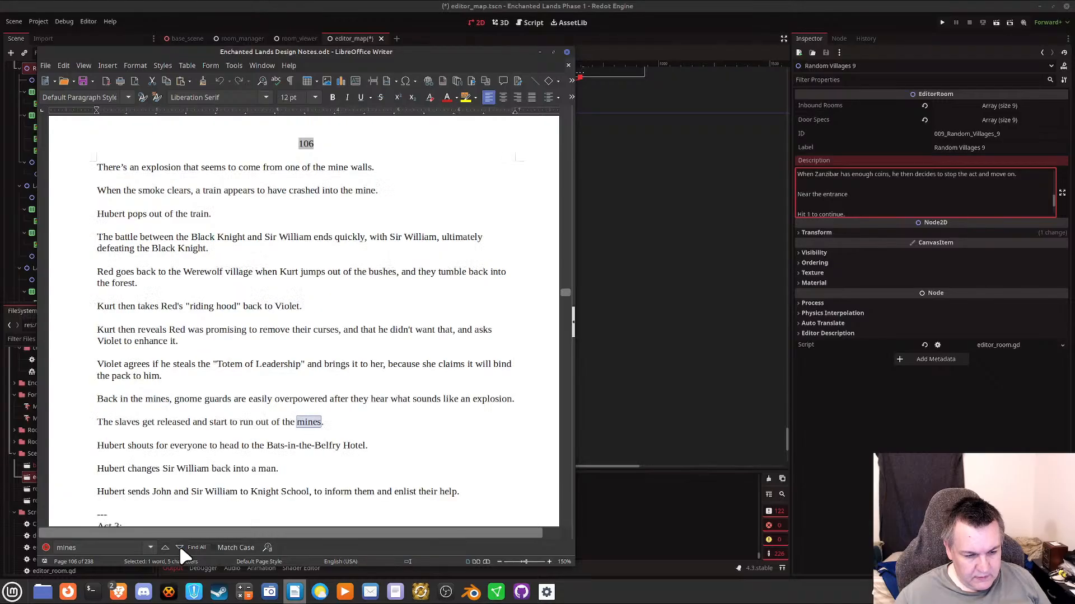
pyautogui.click(179, 548)
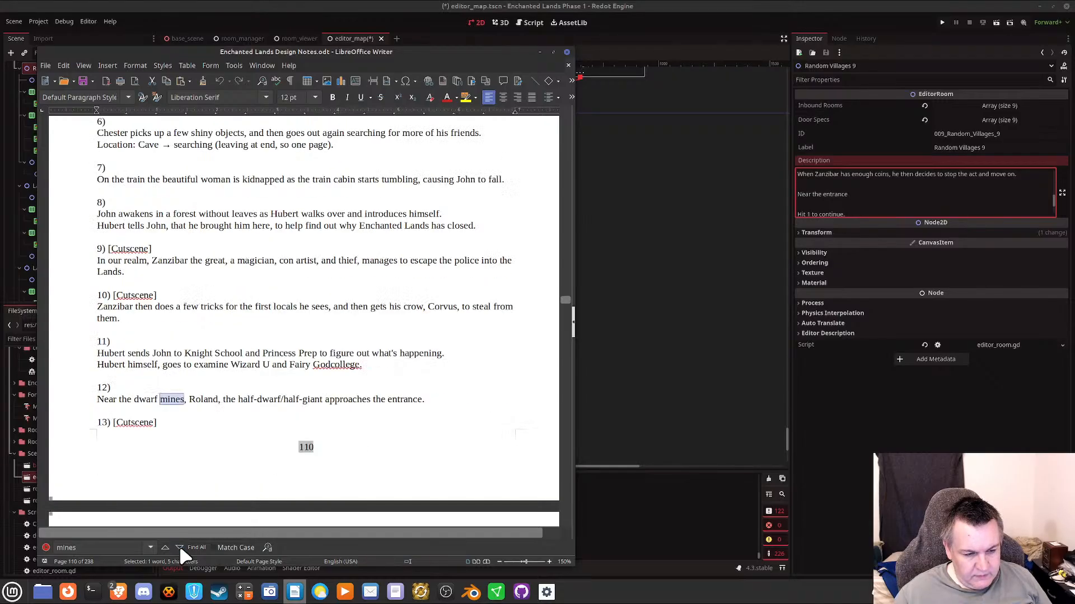
pyautogui.click(179, 548)
pyautogui.click(180, 548)
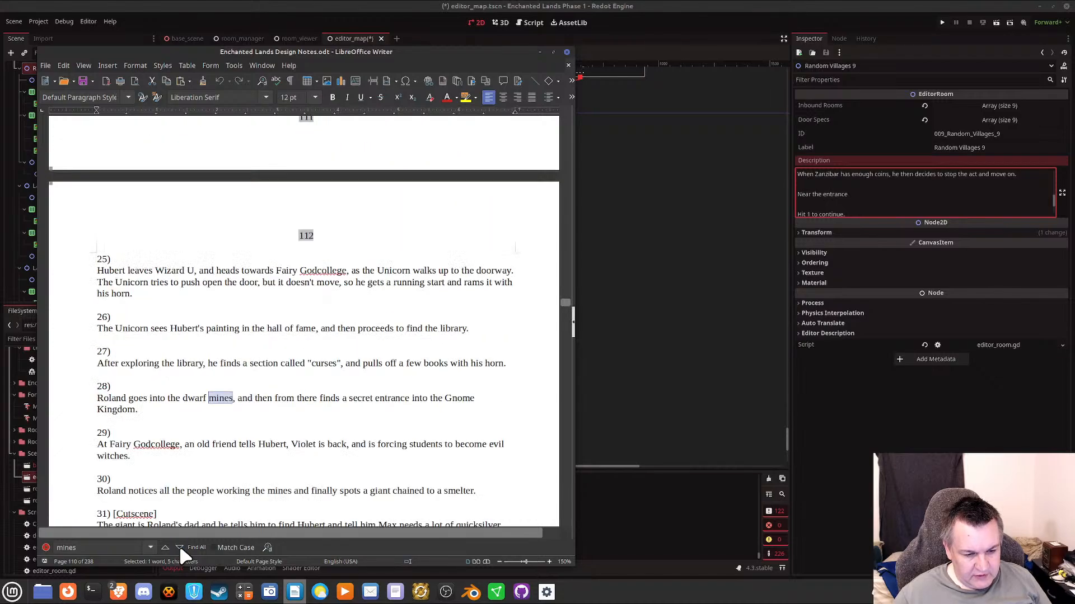
pyautogui.click(179, 548)
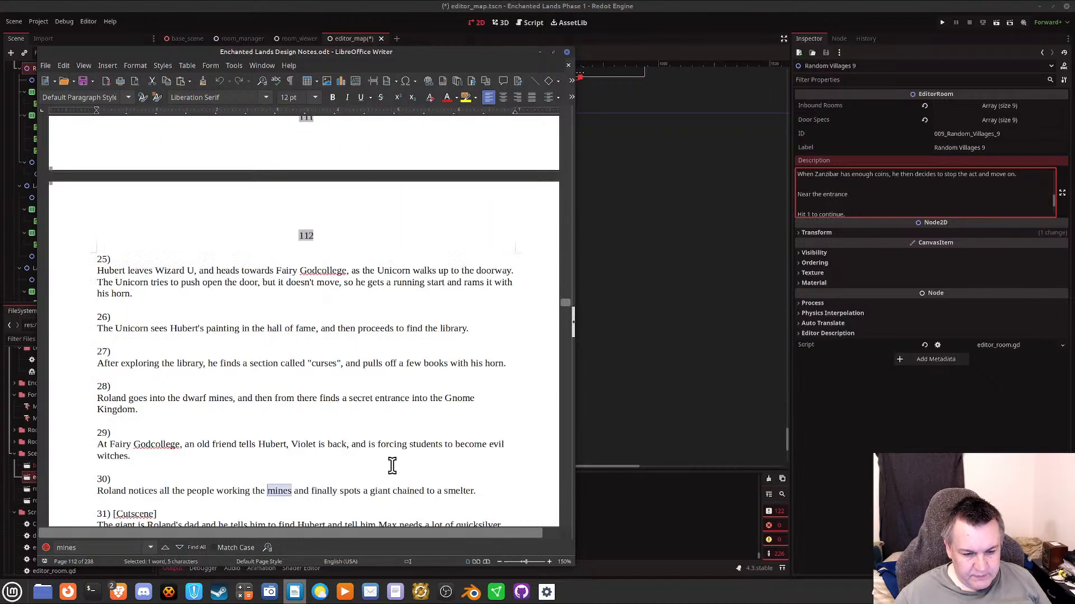
pyautogui.click(179, 548)
pyautogui.click(179, 548)
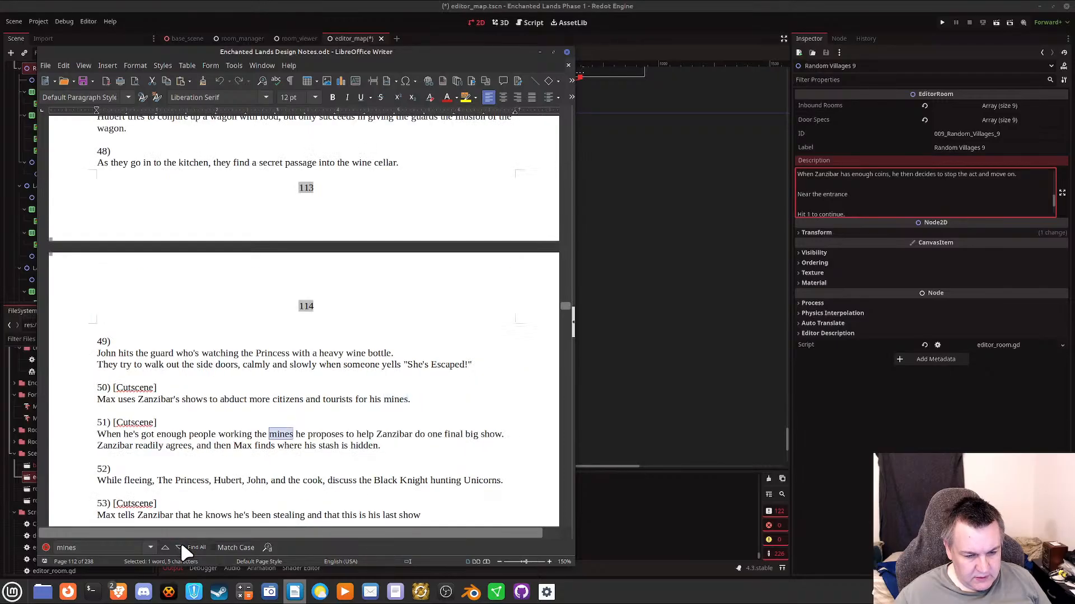
pyautogui.click(180, 548)
pyautogui.click(180, 548)
pyautogui.click(180, 548)
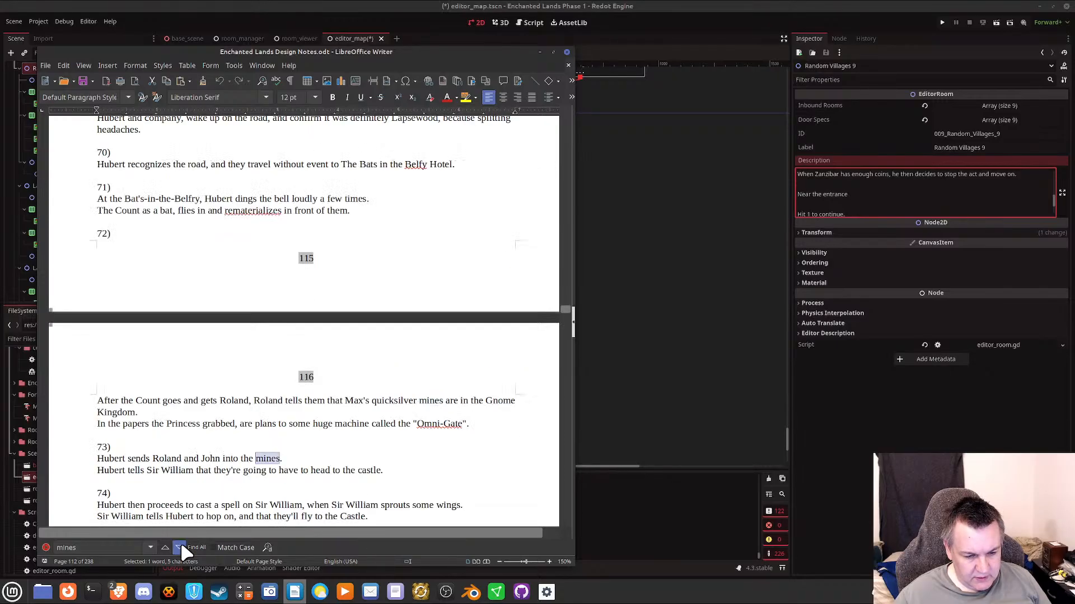
pyautogui.click(179, 548)
pyautogui.click(180, 548)
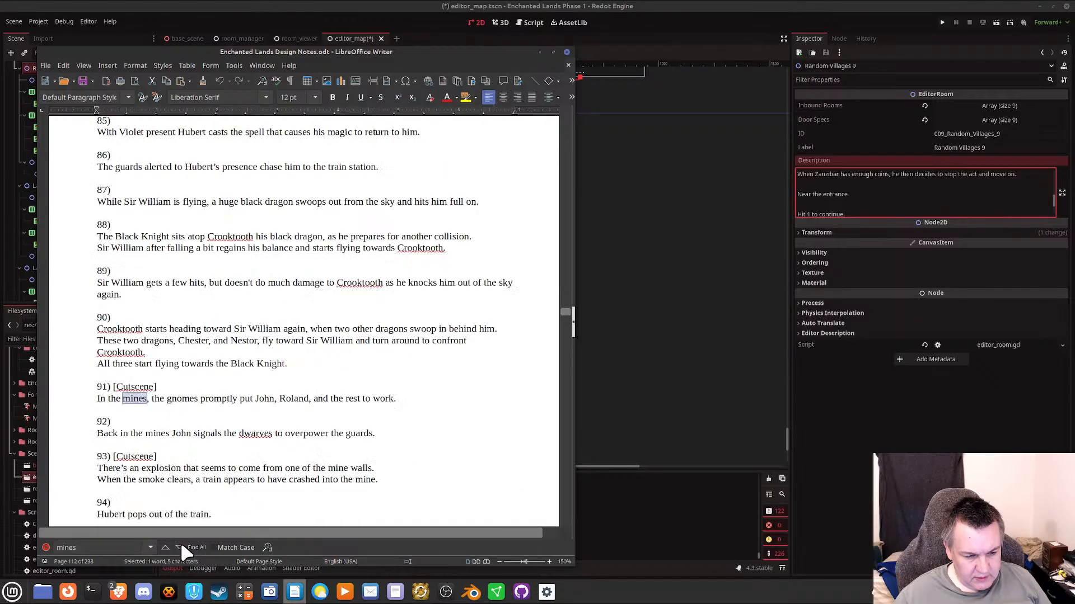
pyautogui.click(179, 548)
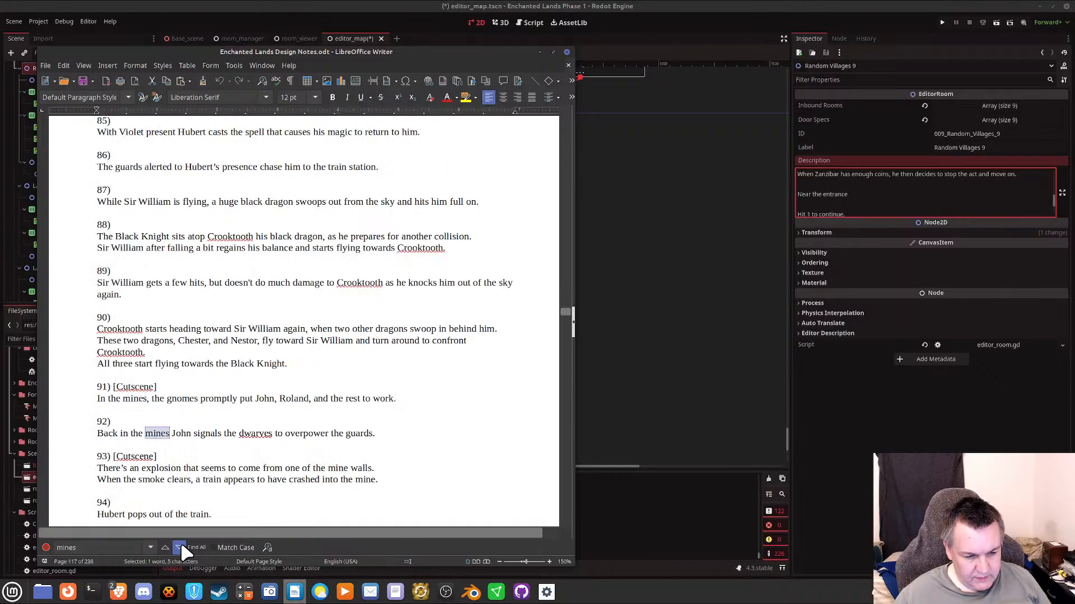
pyautogui.click(180, 548)
pyautogui.click(180, 548)
pyautogui.click(180, 548)
pyautogui.click(180, 548)
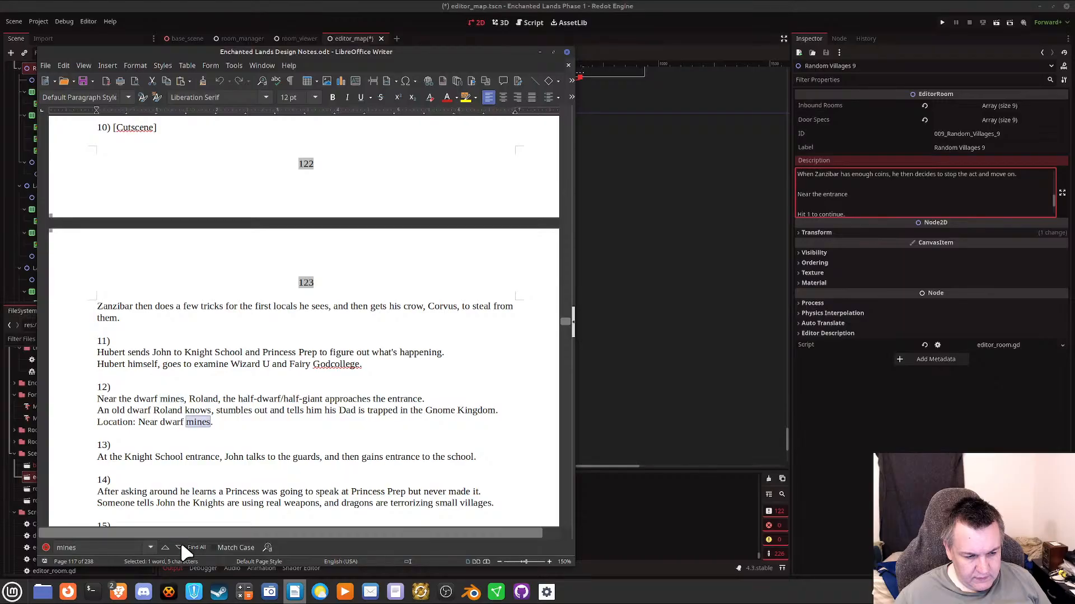
pyautogui.click(180, 548)
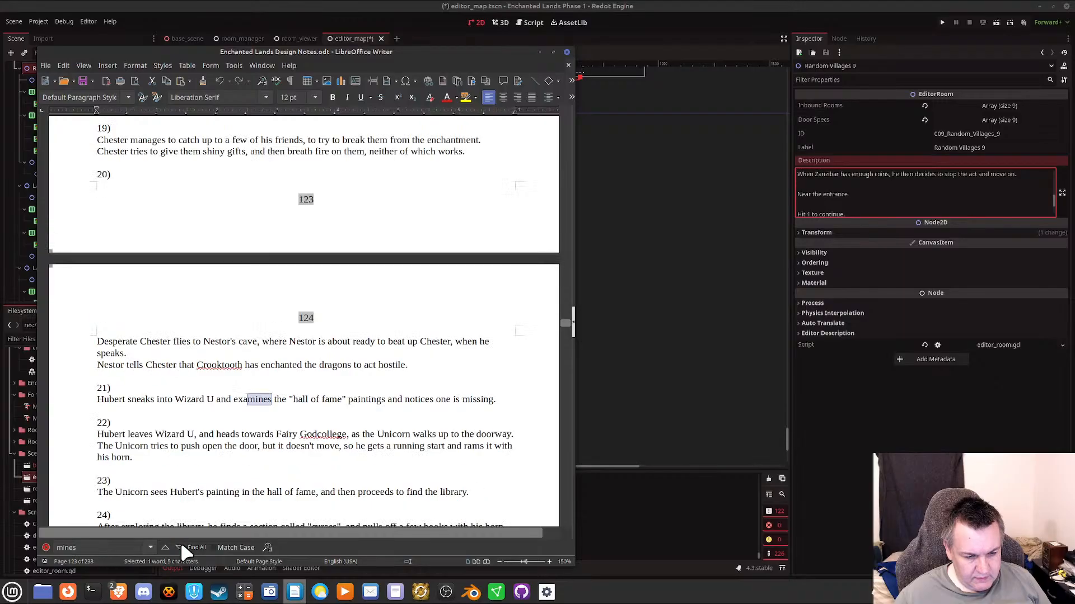
pyautogui.click(180, 548)
pyautogui.click(180, 548)
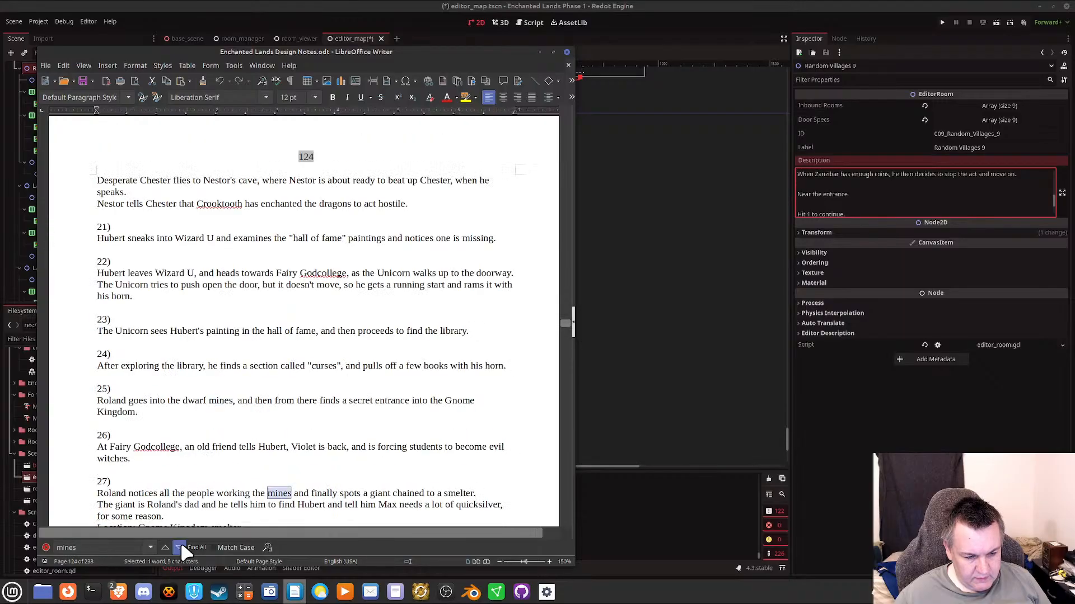
pyautogui.click(180, 548)
pyautogui.click(180, 548)
pyautogui.click(179, 548)
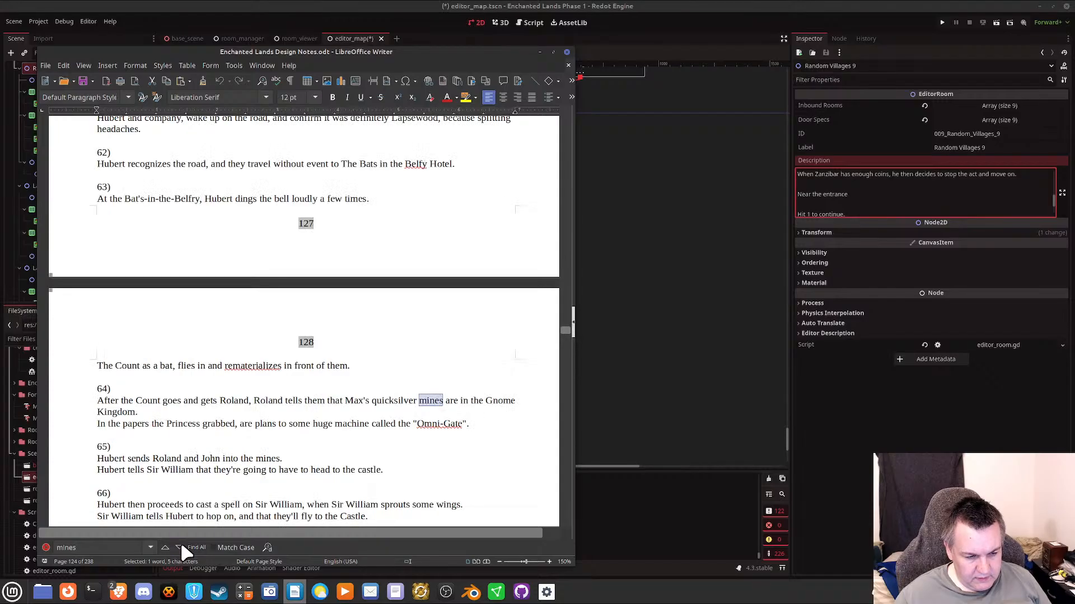
pyautogui.click(180, 548)
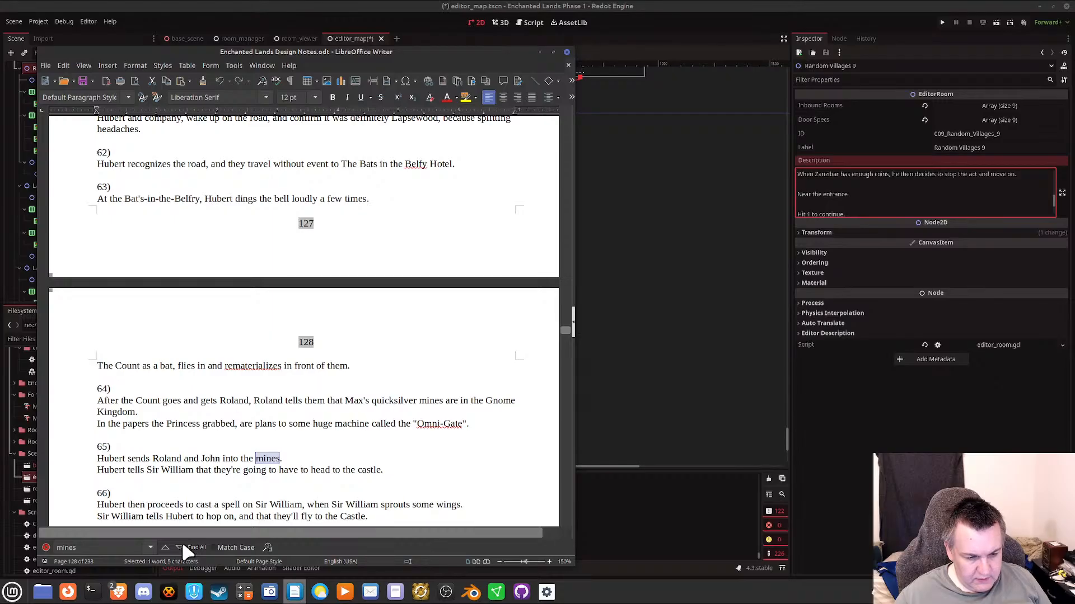
pyautogui.click(179, 548)
pyautogui.click(180, 547)
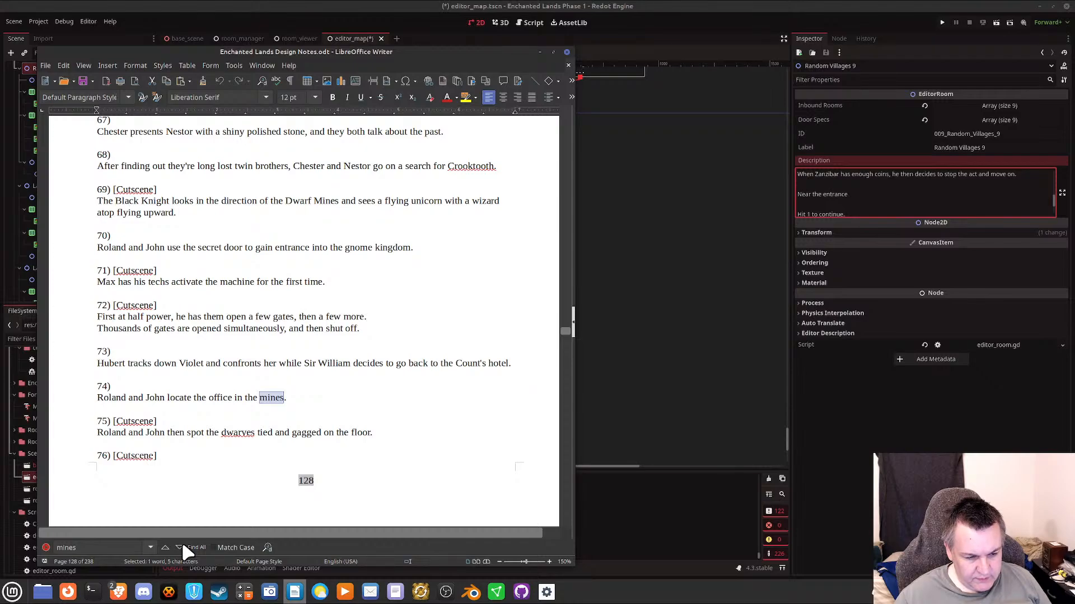
pyautogui.click(180, 548)
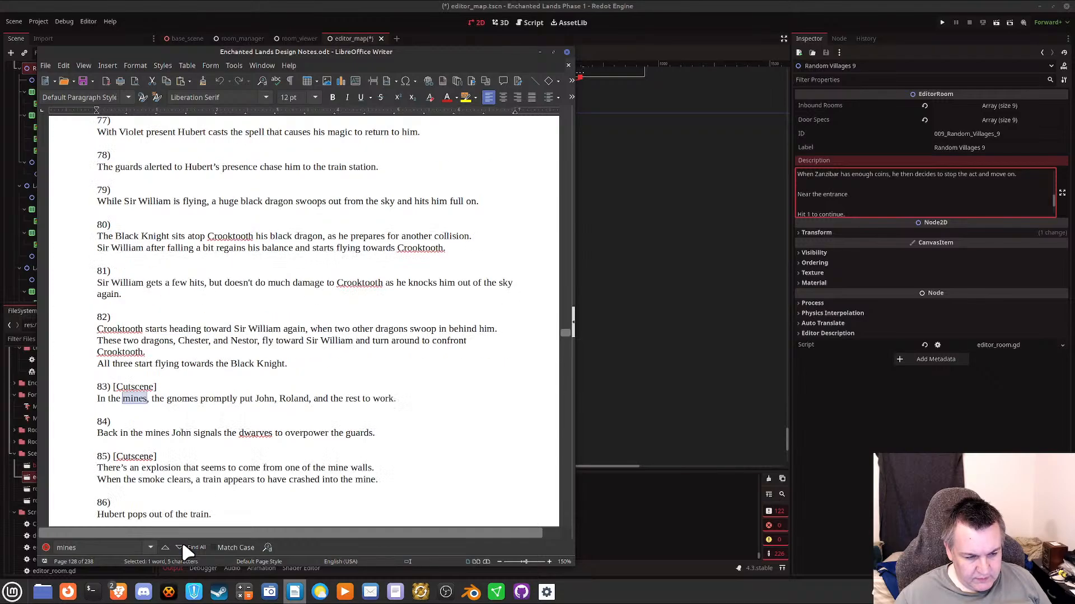
pyautogui.click(179, 548)
pyautogui.click(179, 548)
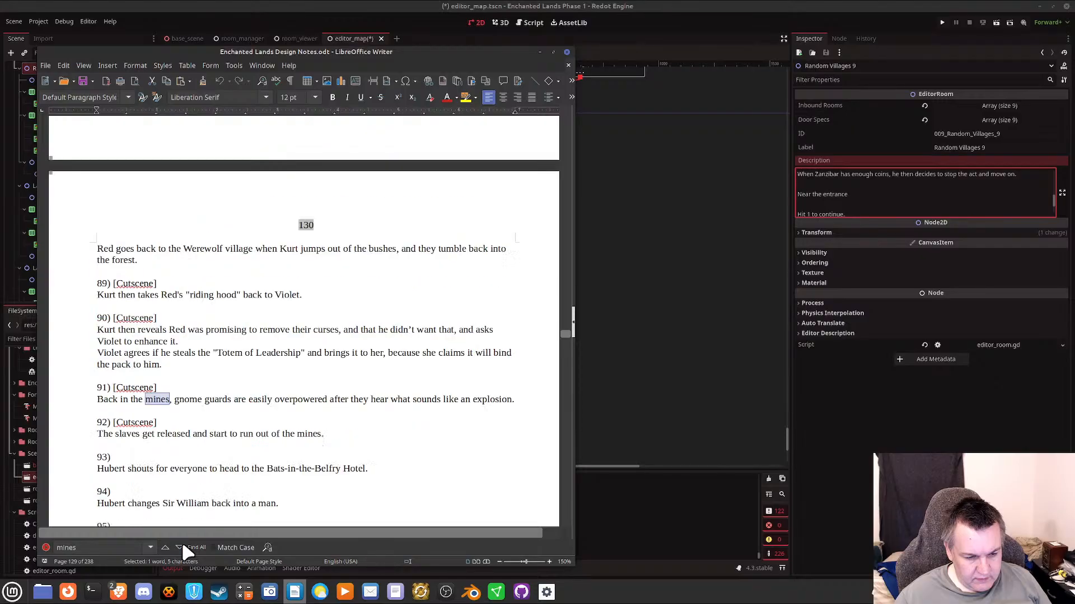
pyautogui.click(179, 548)
pyautogui.click(179, 548)
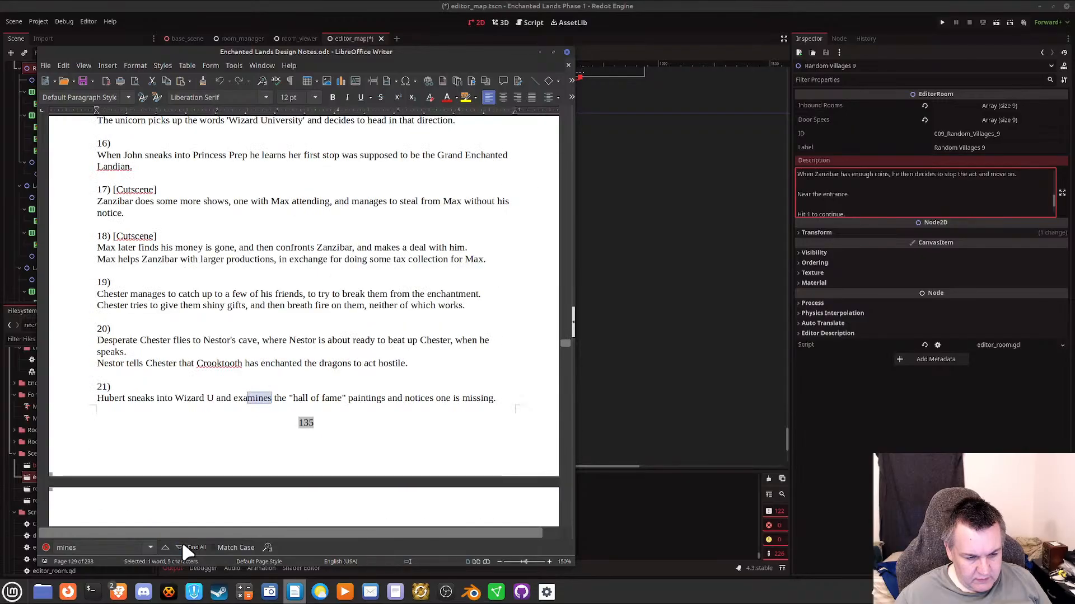
pyautogui.click(179, 548)
pyautogui.click(179, 547)
pyautogui.click(179, 548)
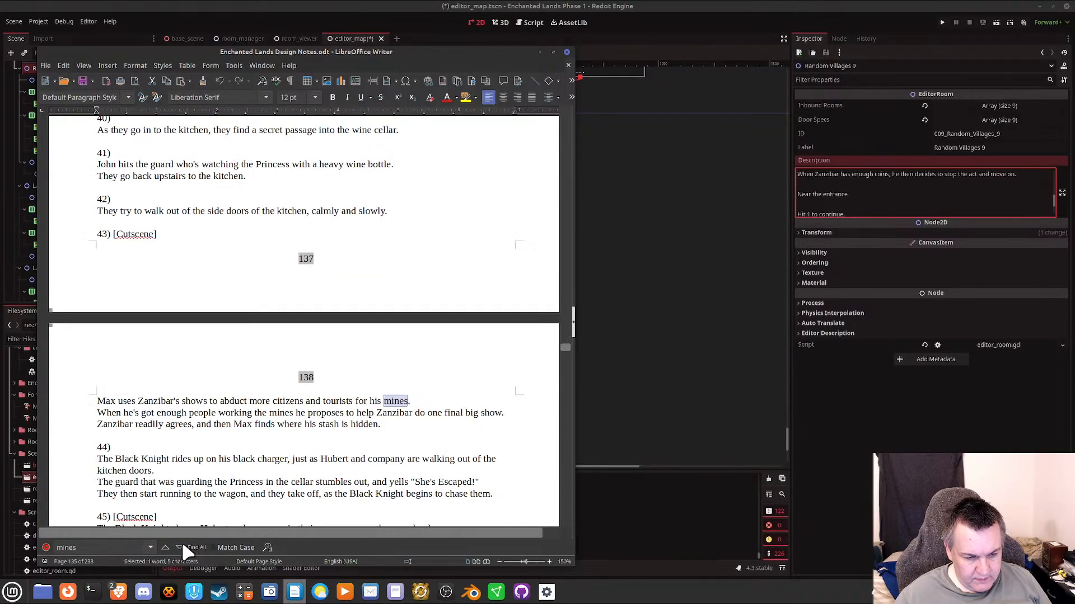
pyautogui.click(180, 548)
pyautogui.click(180, 548)
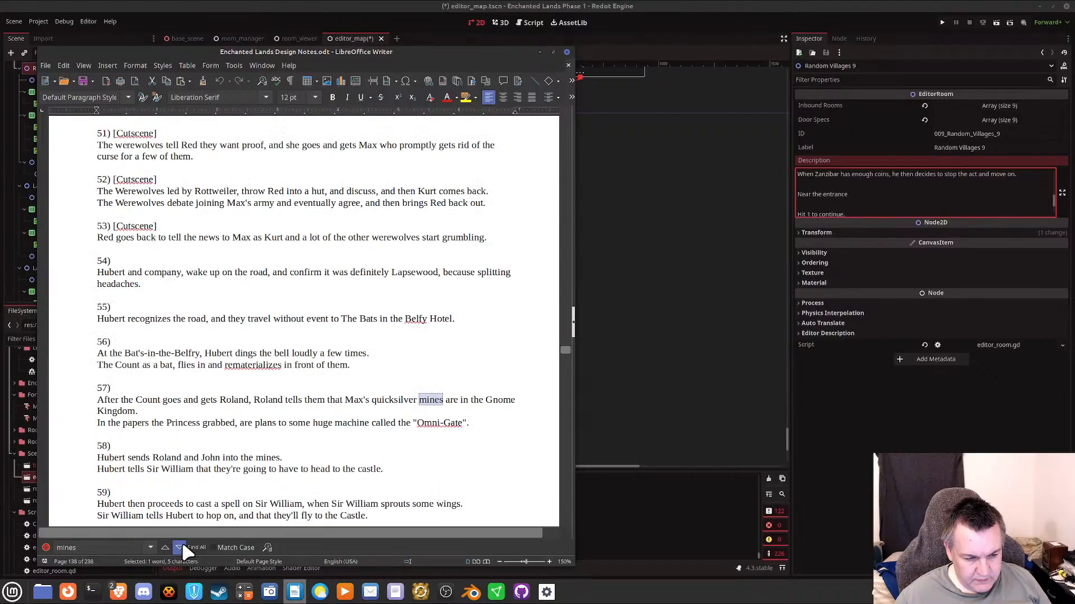
pyautogui.click(180, 548)
pyautogui.click(180, 548)
pyautogui.click(180, 548)
pyautogui.click(180, 548)
pyautogui.click(180, 548)
pyautogui.click(181, 548)
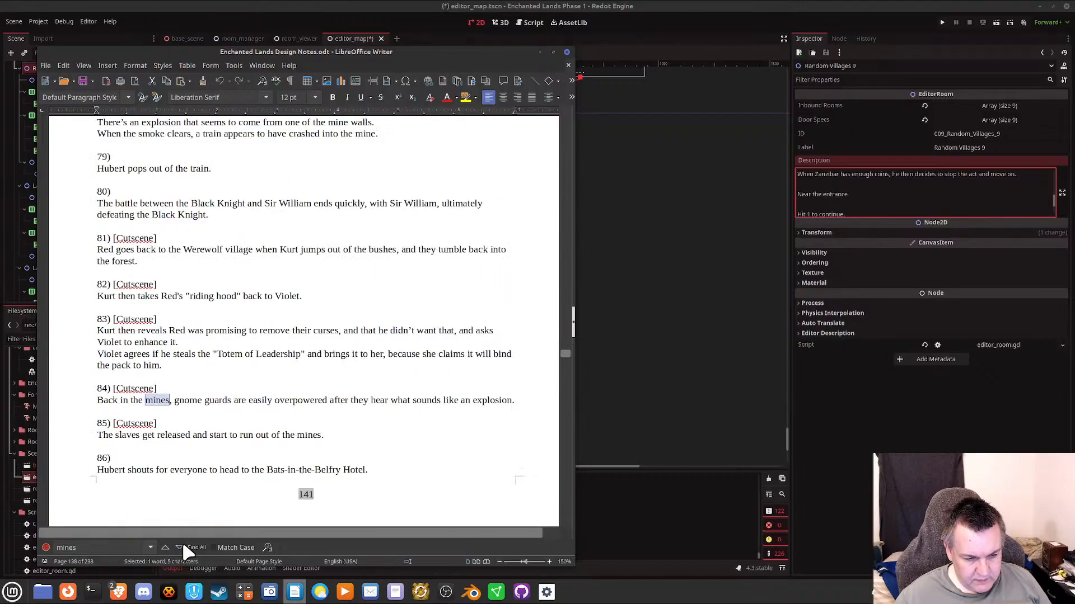
pyautogui.click(180, 548)
pyautogui.click(180, 548)
pyautogui.click(180, 548)
pyautogui.click(180, 548)
pyautogui.click(180, 548)
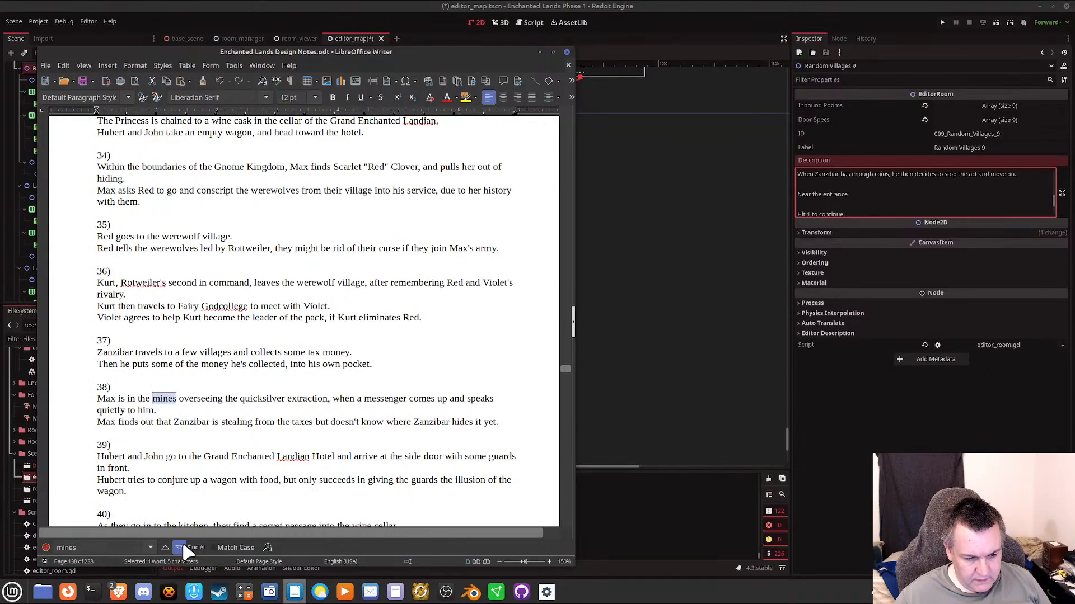
pyautogui.click(180, 548)
pyautogui.click(180, 548)
pyautogui.click(181, 548)
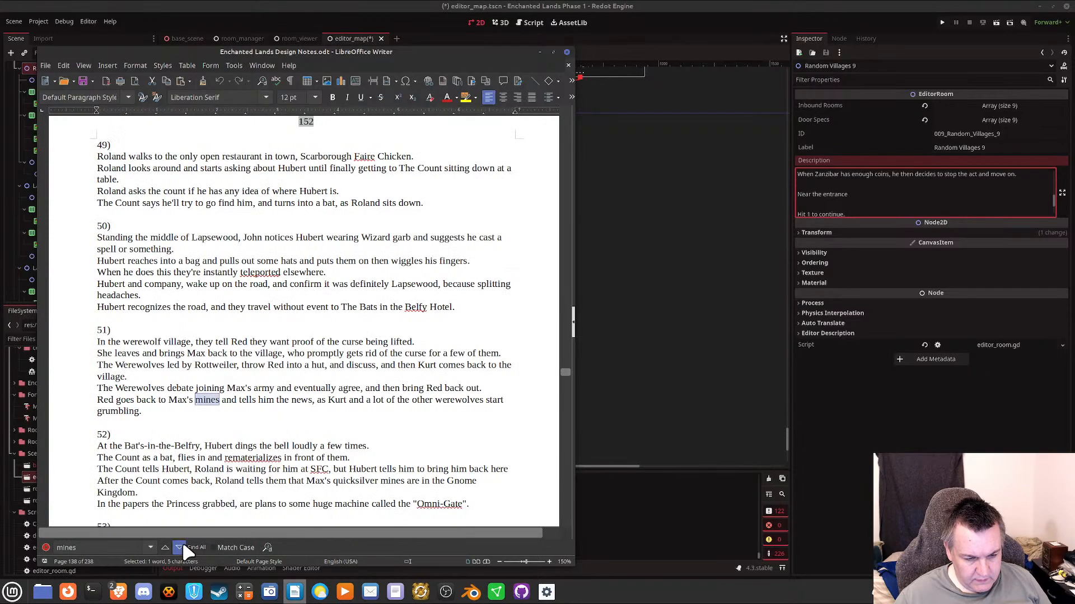
pyautogui.click(180, 548)
pyautogui.click(182, 544)
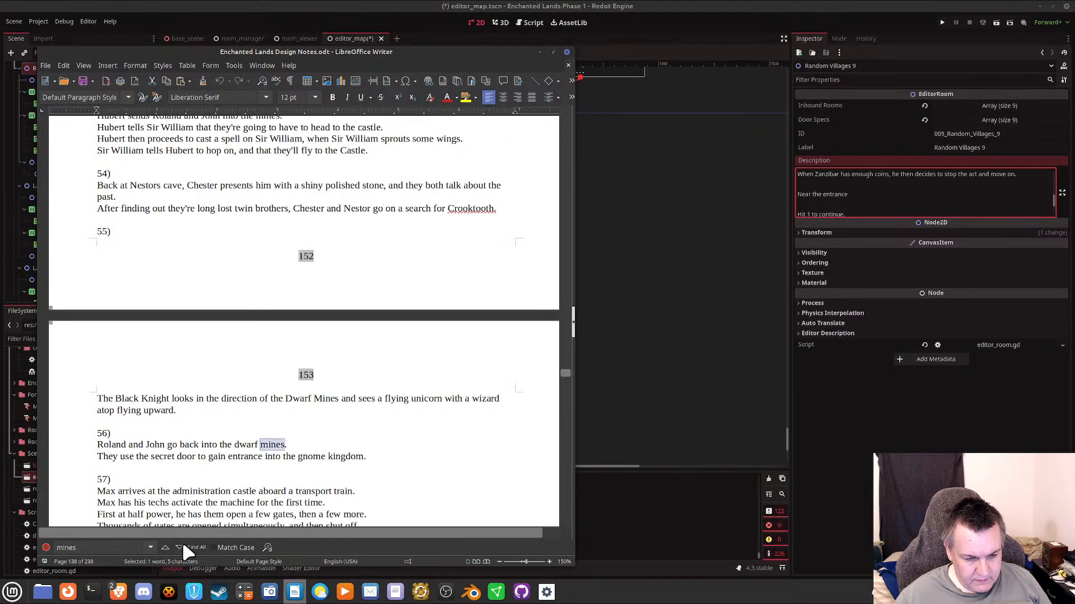
# Continue the search for "mines" into the RMx room list starting around page 158 and check the rooms it names.
pyautogui.click(182, 544)
pyautogui.click(182, 544)
pyautogui.click(182, 544)
pyautogui.click(183, 548)
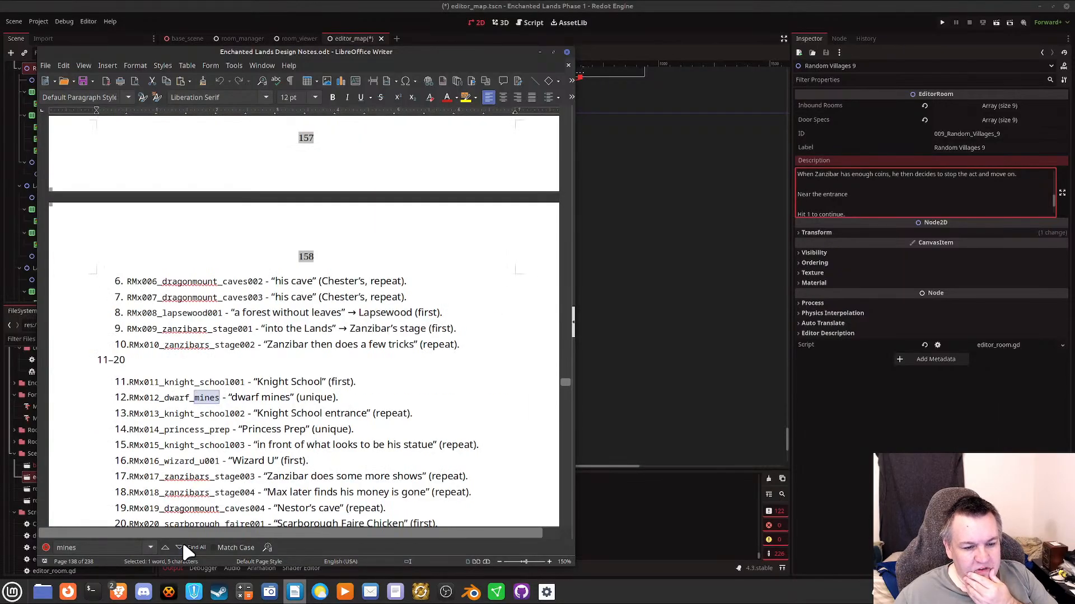
pyautogui.click(183, 546)
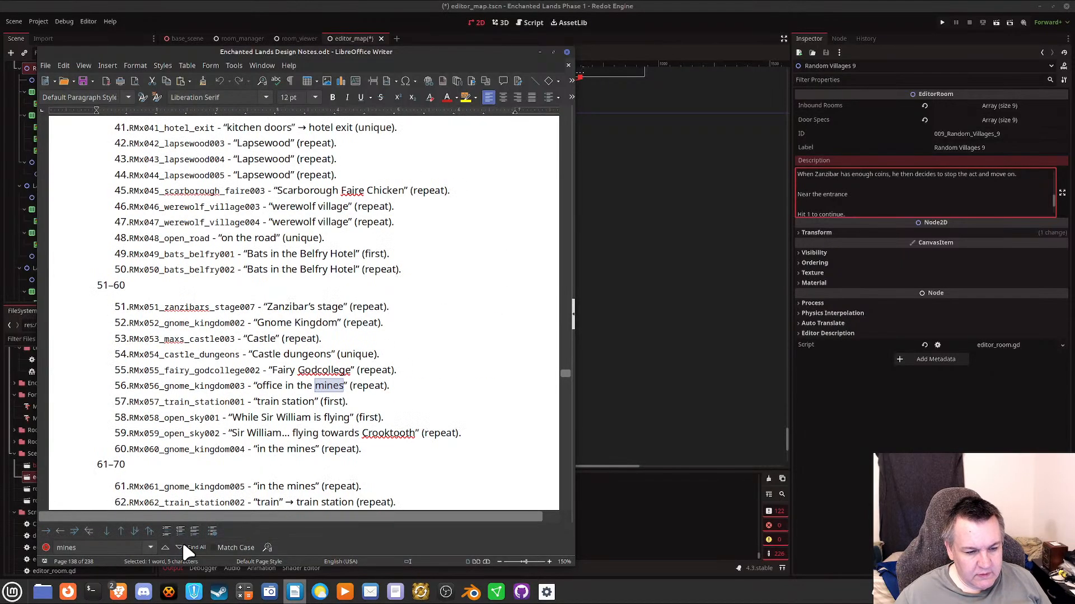
# Continue through the occurrences of "mines" from RMx056 in the room list to numbered scene 56 on page 173, checking each scene.
pyautogui.click(182, 546)
pyautogui.click(182, 546)
pyautogui.click(183, 545)
pyautogui.click(183, 547)
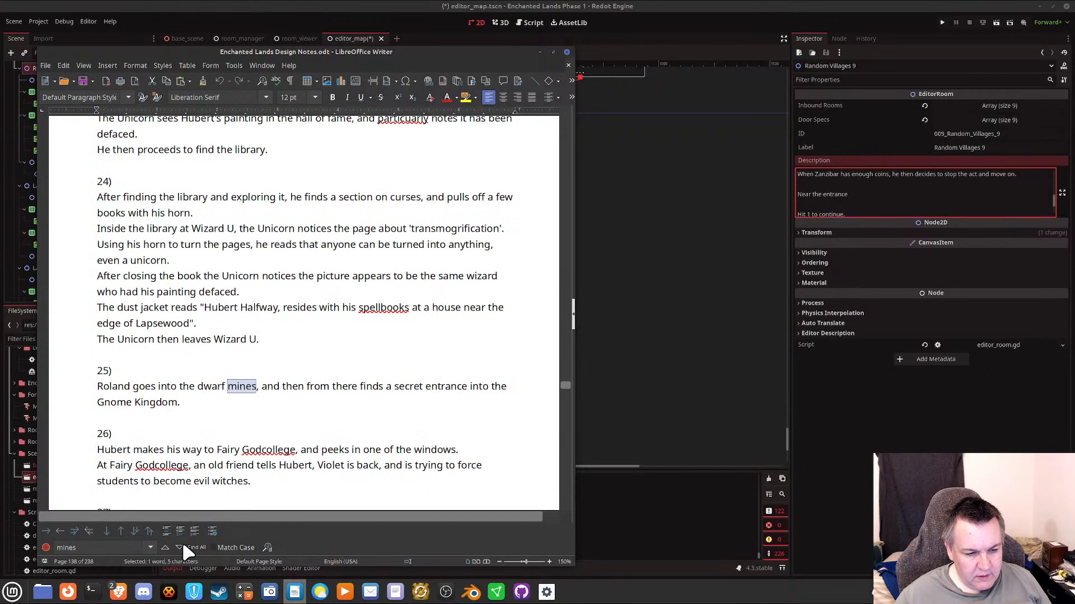
pyautogui.click(182, 547)
pyautogui.click(183, 545)
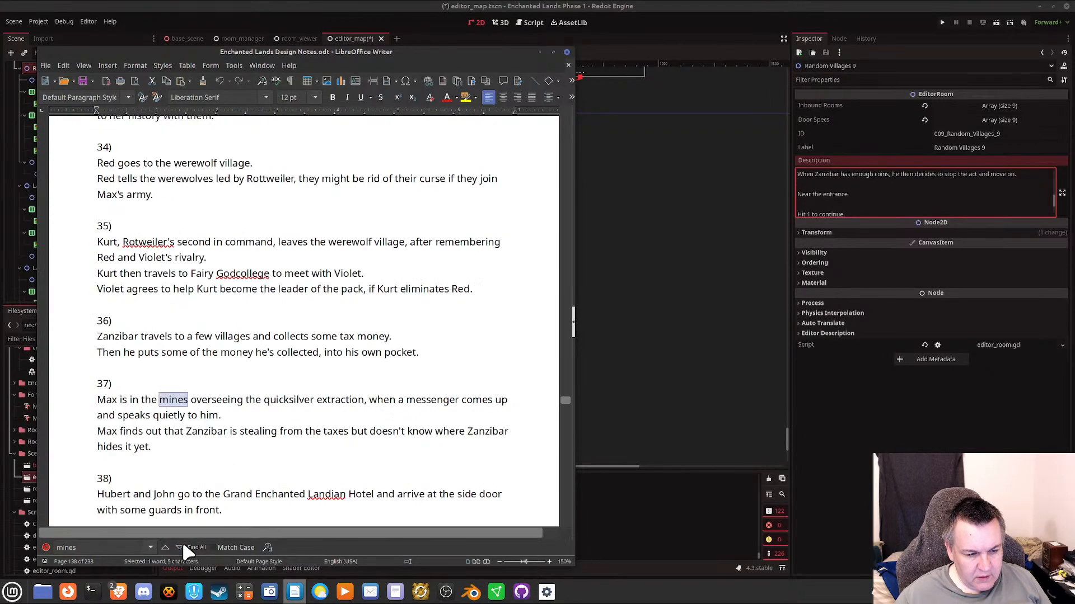
pyautogui.click(182, 545)
pyautogui.click(183, 545)
pyautogui.click(182, 546)
pyautogui.click(182, 546)
pyautogui.click(183, 546)
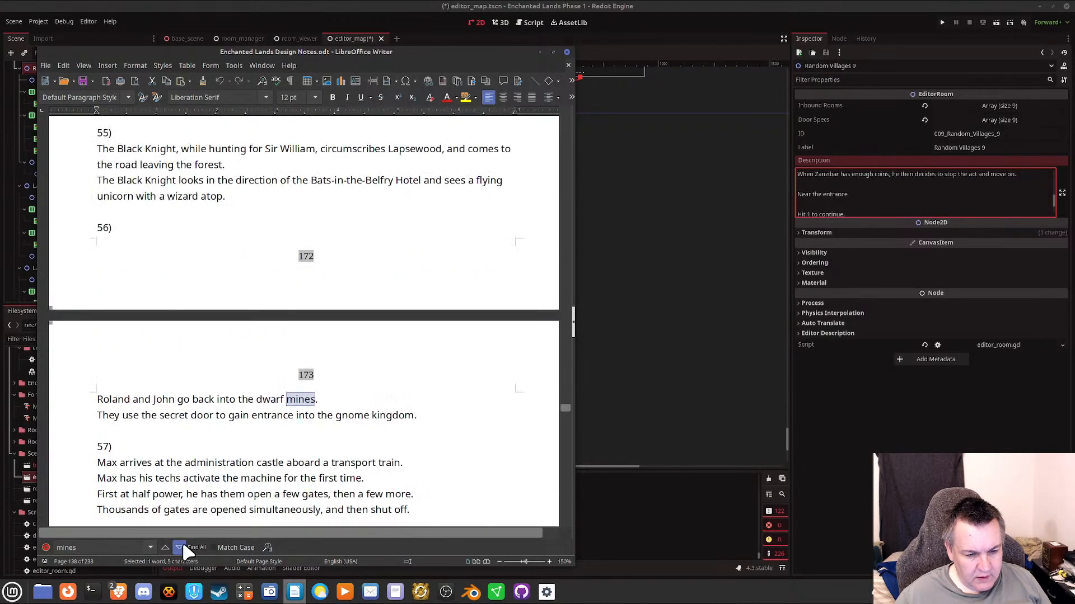
# Step through the occurrences of "mines" in the rm-numbered scene descriptions after page 173, as far as rm051 on page 189.
pyautogui.click(182, 546)
pyautogui.click(183, 545)
pyautogui.click(182, 546)
pyautogui.click(182, 546)
pyautogui.click(182, 546)
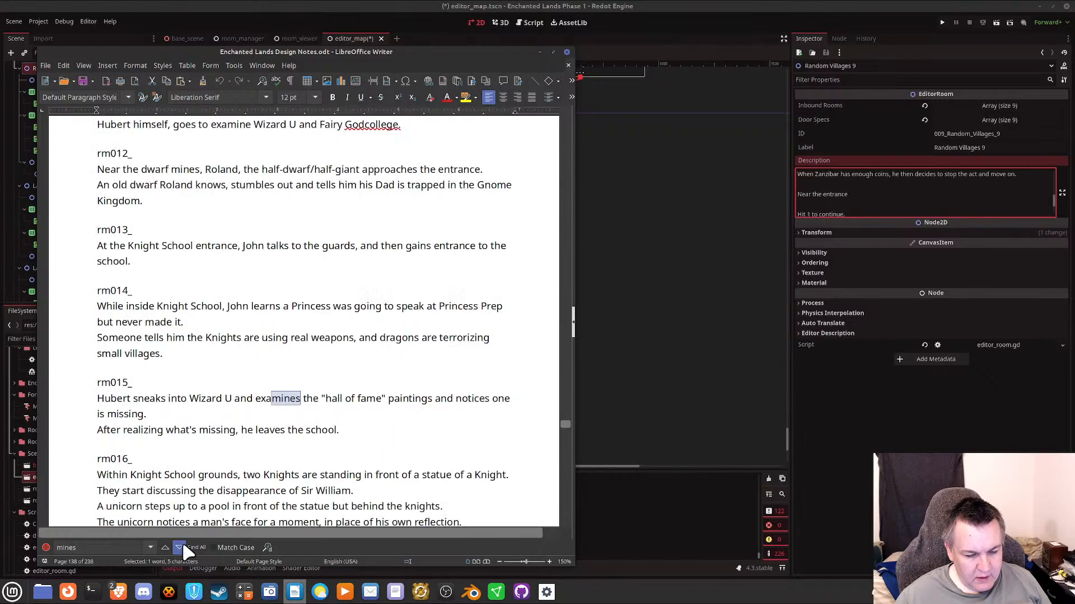
pyautogui.click(183, 546)
pyautogui.click(182, 545)
pyautogui.click(182, 546)
pyautogui.click(183, 546)
pyautogui.click(182, 546)
pyautogui.click(182, 546)
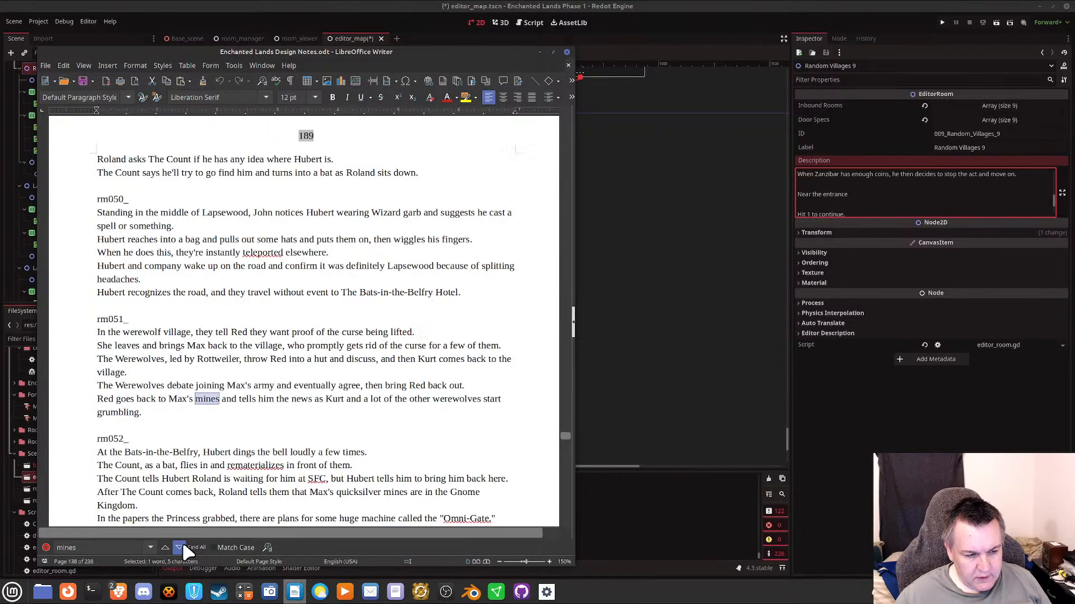
# Continue through the occurrences of "mines" into the repeated rm-numbered scene list, checking the passages from rm012 to rm043 on page 201.
pyautogui.click(183, 546)
pyautogui.click(182, 546)
pyautogui.click(182, 546)
pyautogui.click(182, 546)
pyautogui.click(182, 546)
pyautogui.click(182, 546)
pyautogui.click(182, 545)
pyautogui.click(183, 546)
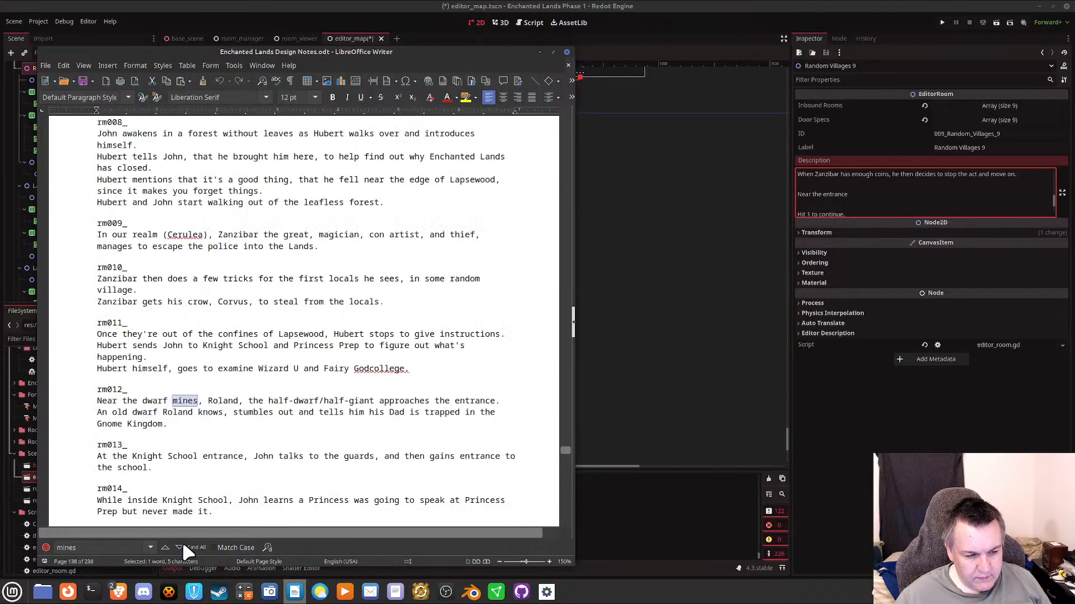
pyautogui.click(182, 546)
pyautogui.click(183, 546)
pyautogui.click(182, 545)
pyautogui.click(182, 545)
pyautogui.click(182, 546)
pyautogui.click(183, 545)
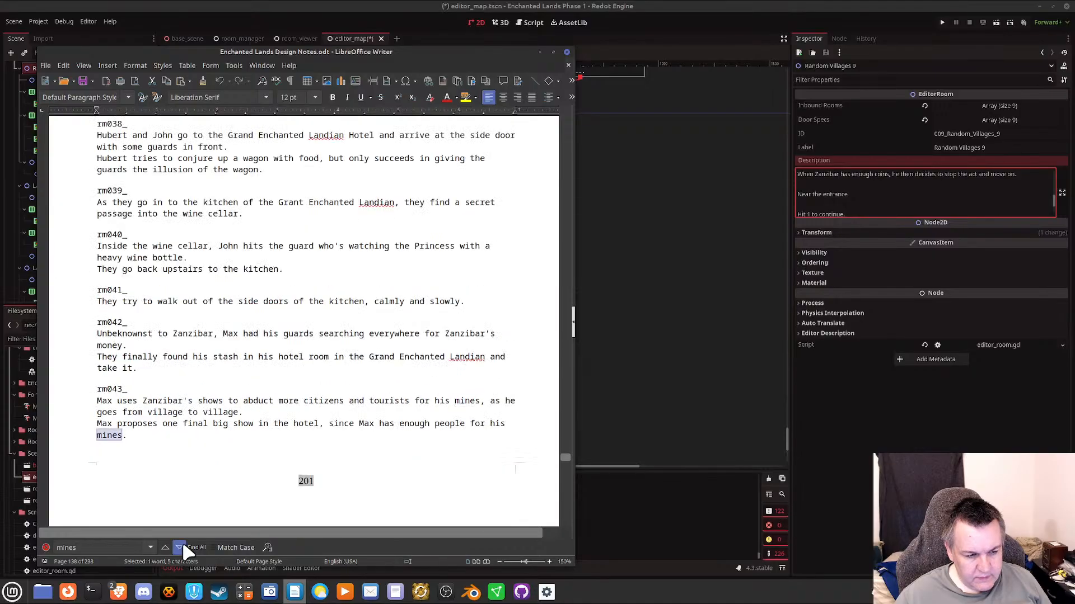
# Check the remaining occurrences of "mines" from rm043 through page 234, continuing until the search wraps around to page 2.
pyautogui.click(183, 546)
pyautogui.click(182, 546)
pyautogui.click(182, 546)
pyautogui.click(182, 546)
pyautogui.click(183, 545)
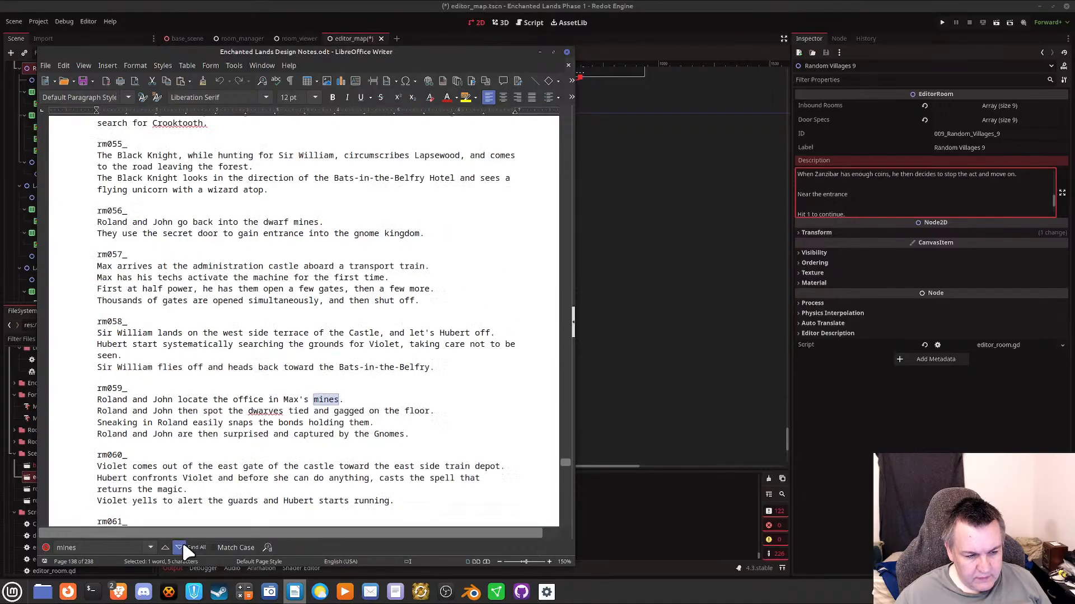
pyautogui.click(183, 546)
pyautogui.click(182, 546)
pyautogui.click(182, 546)
pyautogui.click(182, 545)
pyautogui.rightClick(182, 546)
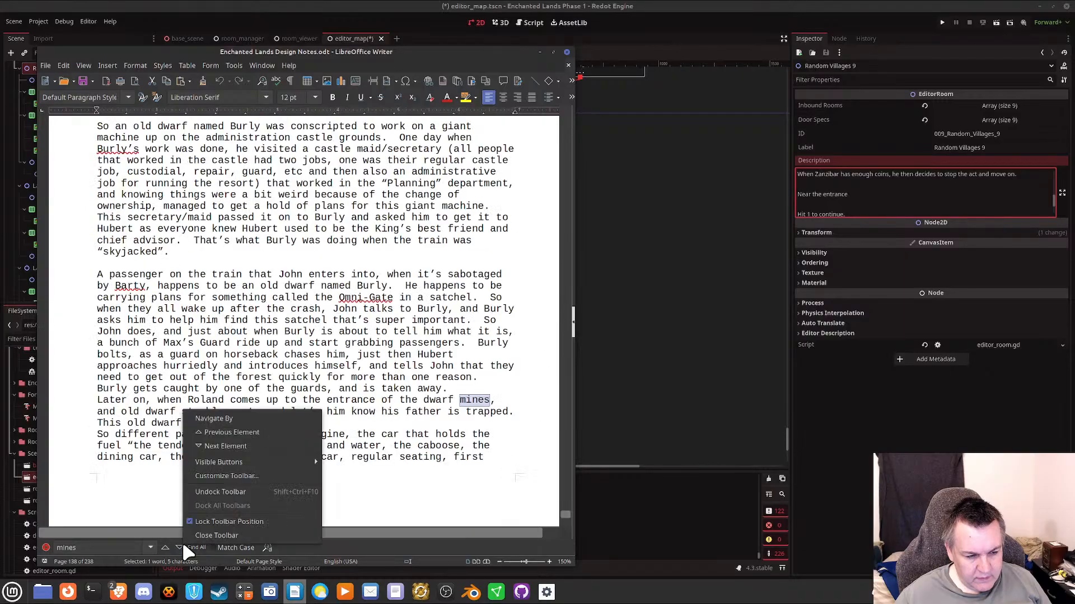
pyautogui.click(173, 544)
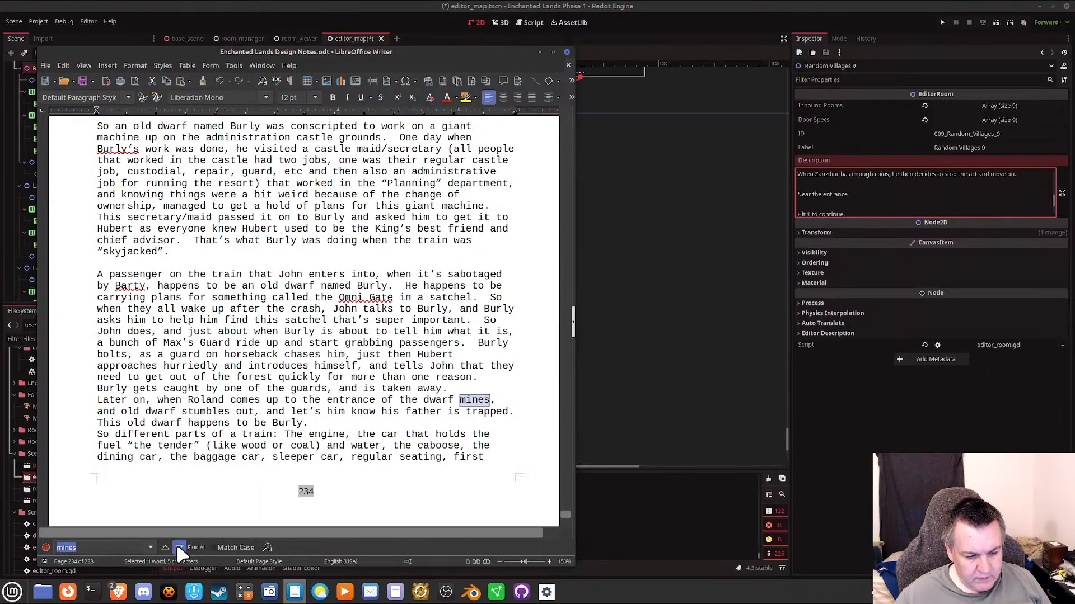
pyautogui.click(176, 543)
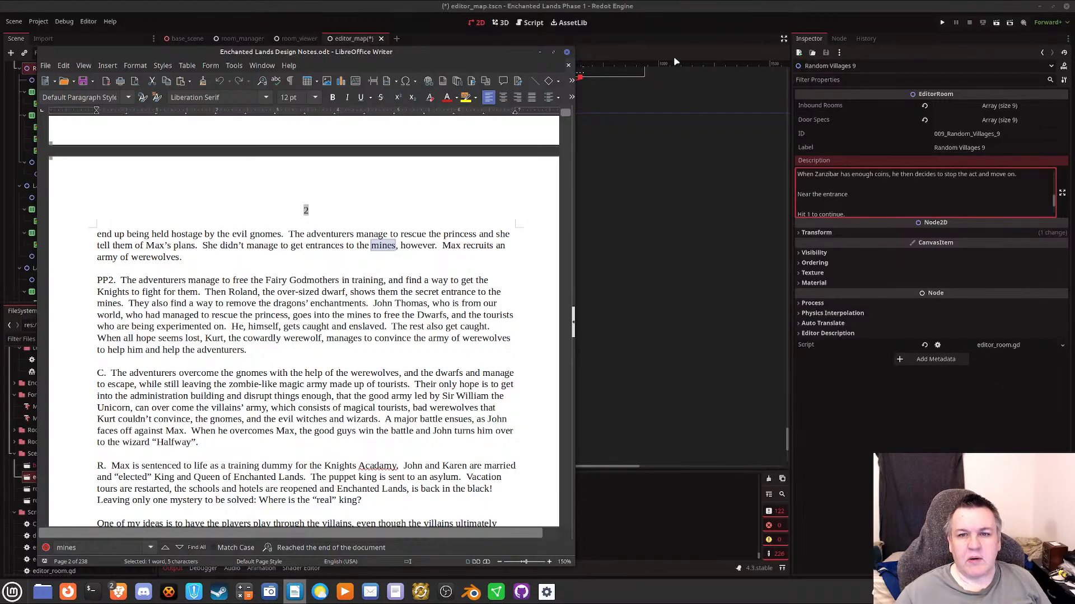
# Return to Redot Engine and continue the "Near the entrance" line of the Random Villages 9 description with "to the Dwarf mines,".
pyautogui.click(894, 195)
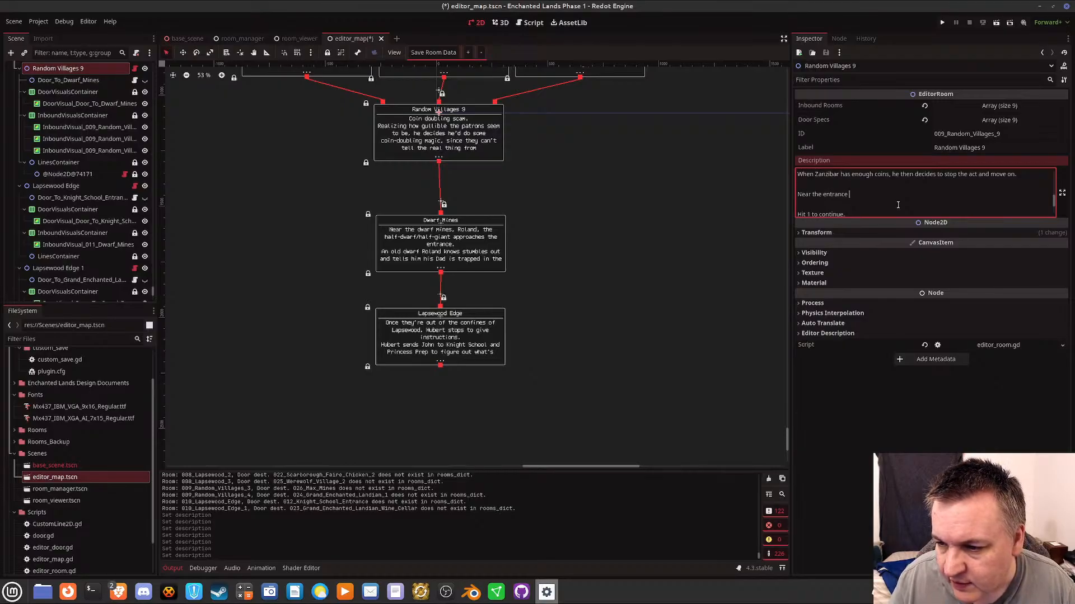
pyautogui.write('to the')
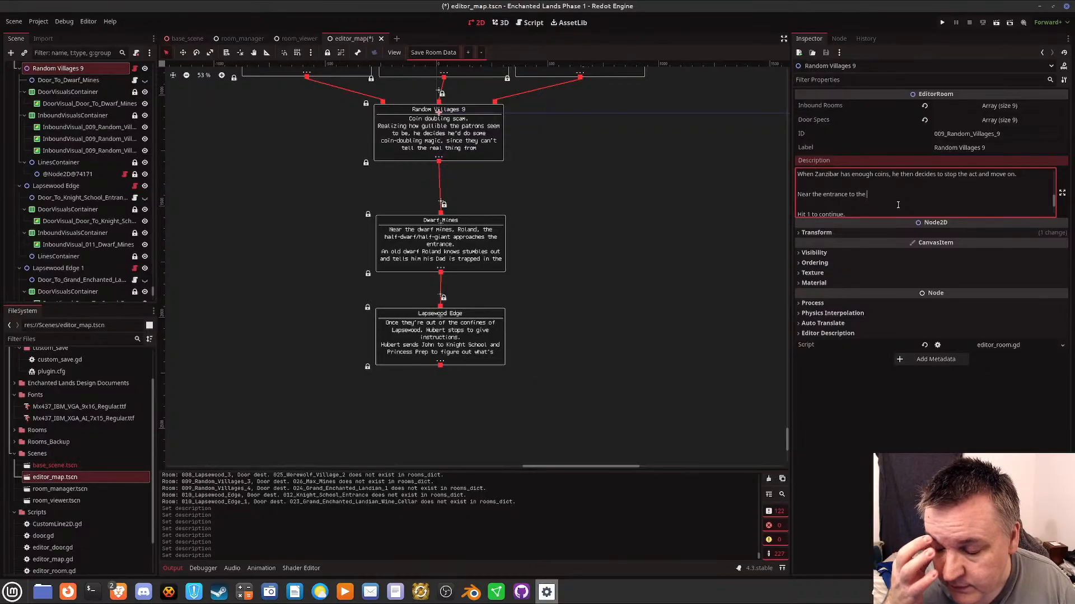
pyautogui.write(' Dwa')
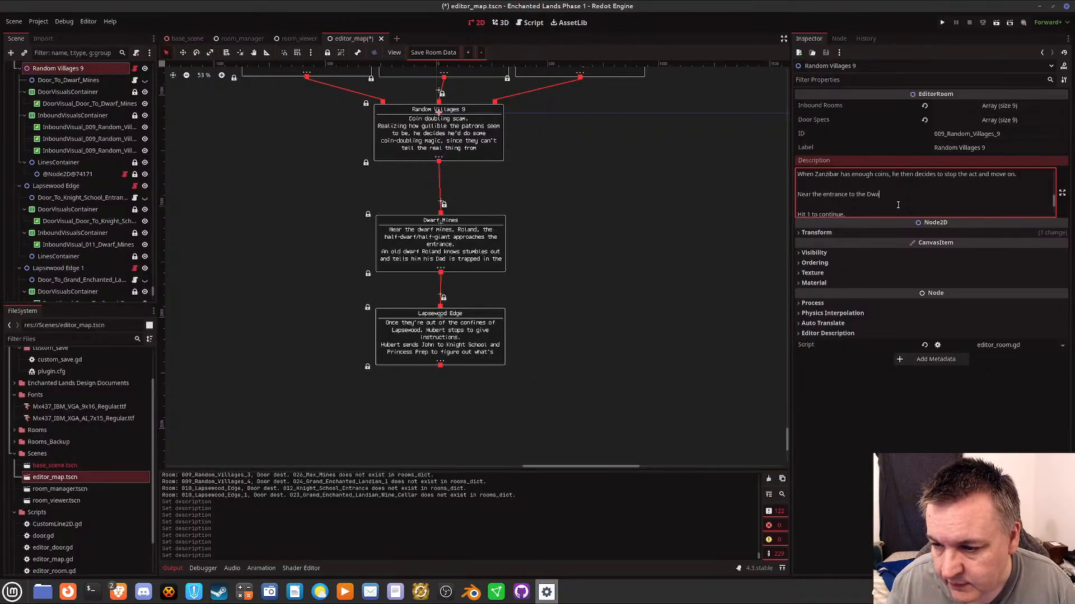
pyautogui.write('rf m')
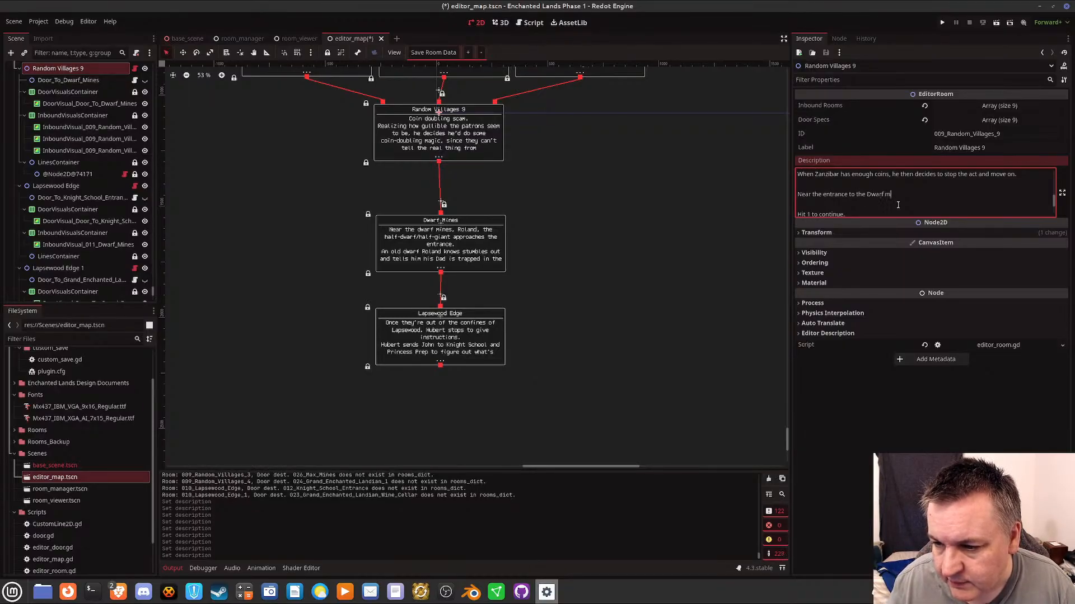
pyautogui.press('BackSpace')
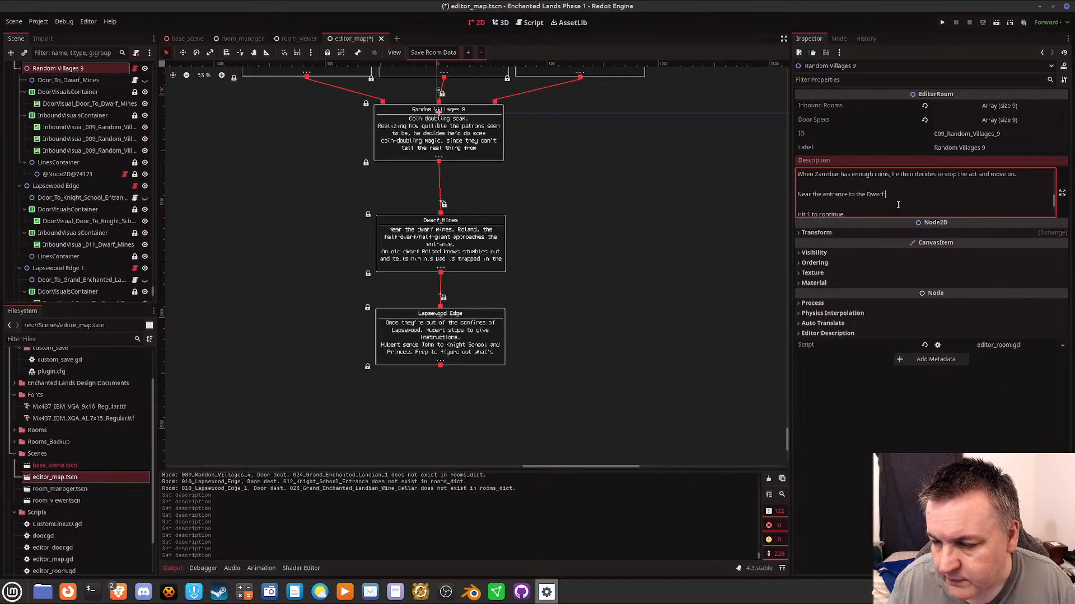
pyautogui.write('mines.')
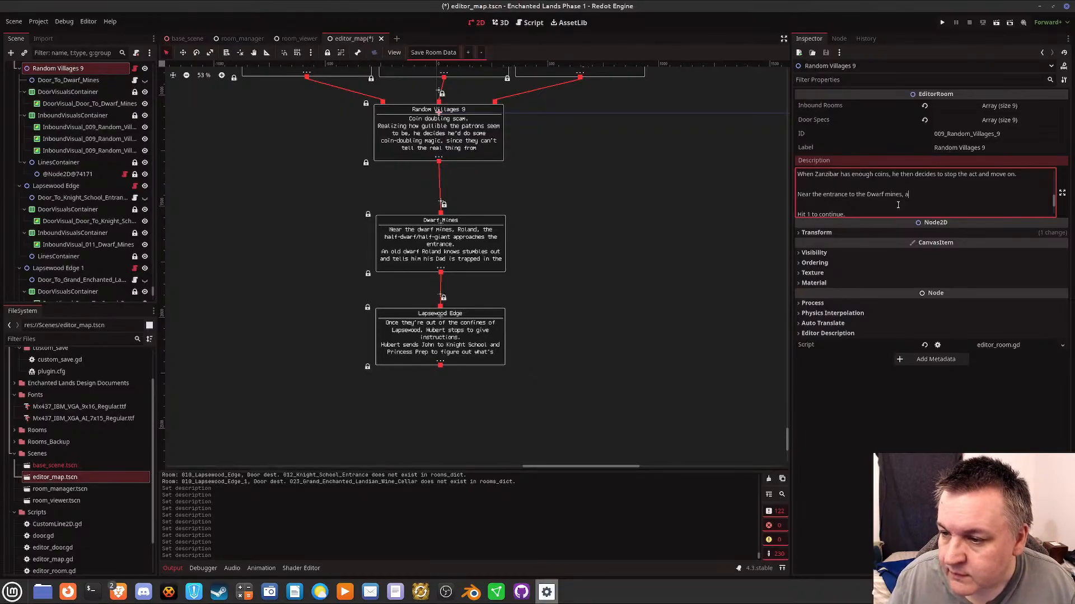
# Complete the Random Villages 9 line with "a man-sized figure approaches..." and save both the scene and the room data.
pyautogui.press('BackSpace')
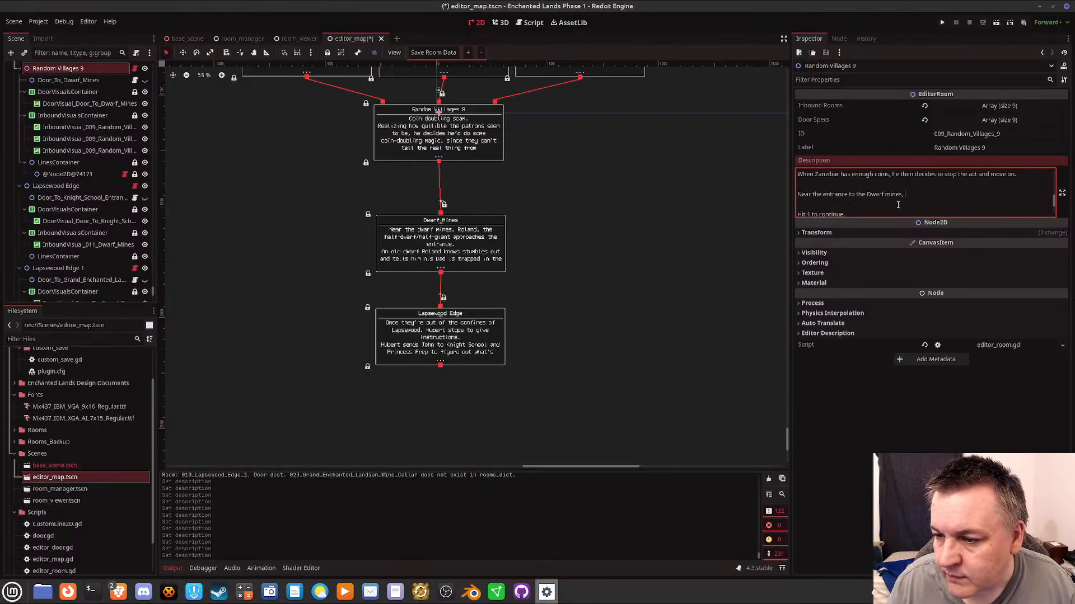
pyautogui.write('a')
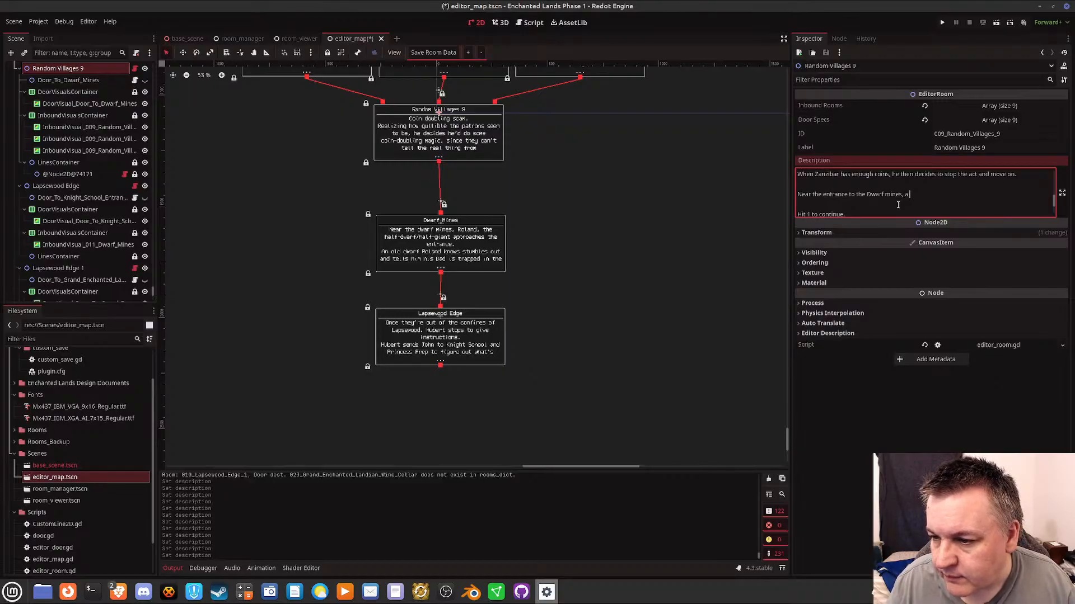
pyautogui.write(' man-si')
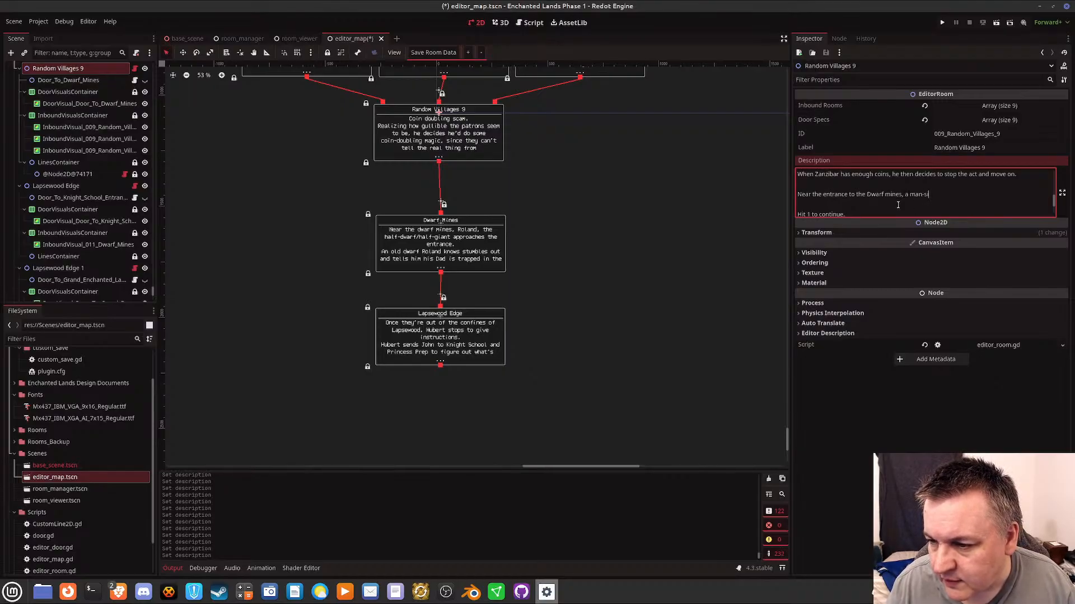
pyautogui.write('zed figure app')
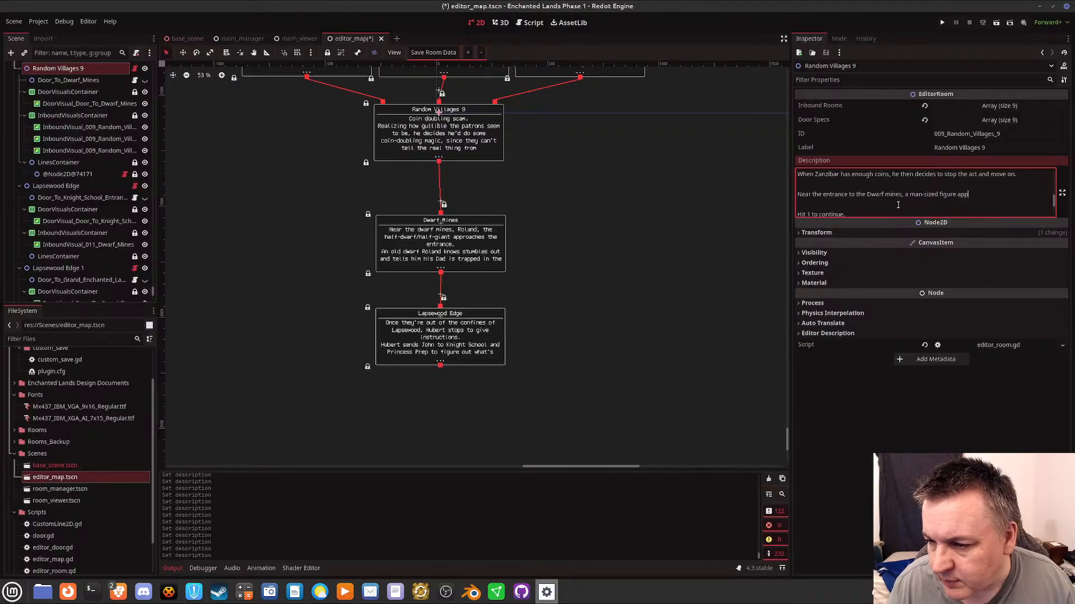
pyautogui.write('roaches')
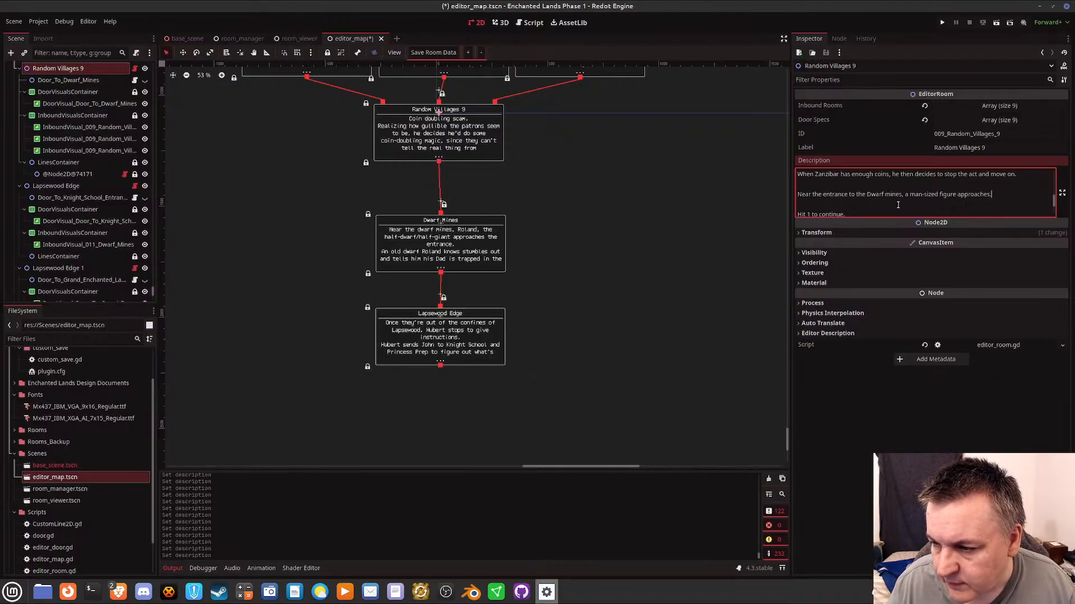
pyautogui.write('...')
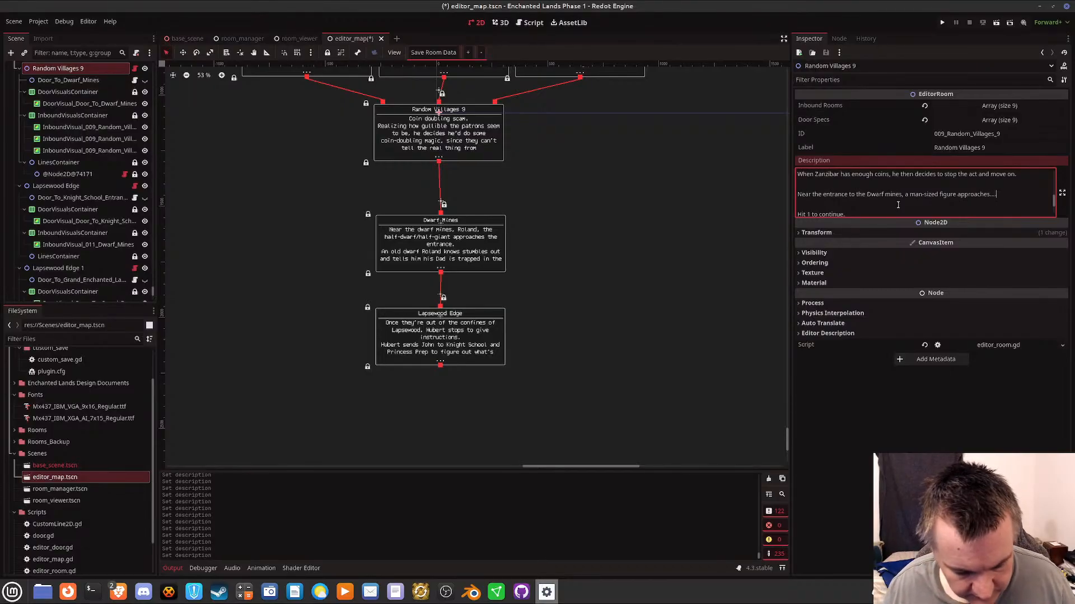
pyautogui.hotkey('ctrl', 's')
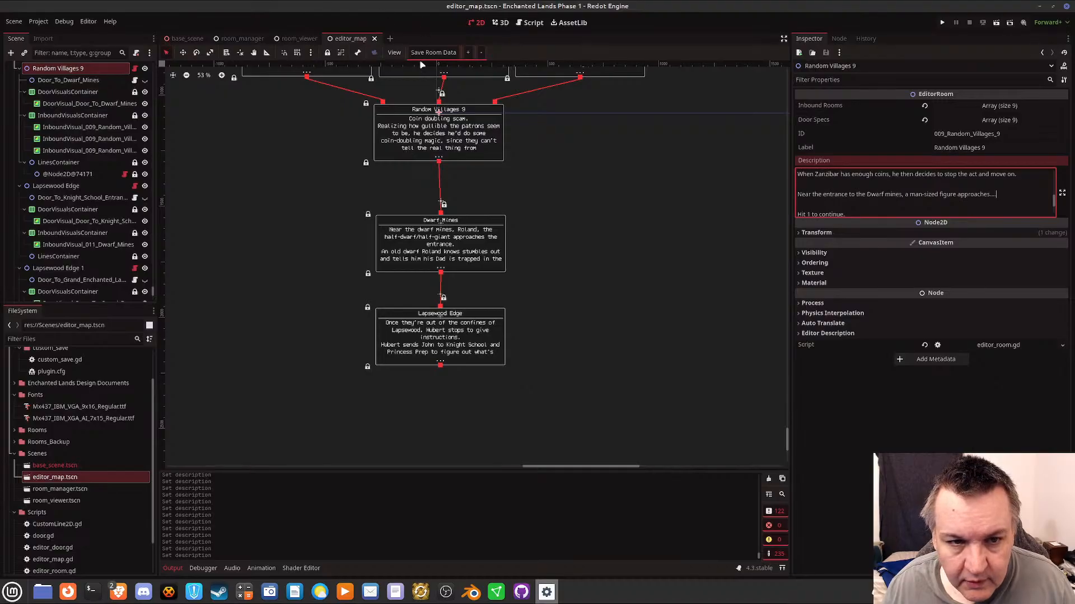
pyautogui.click(434, 52)
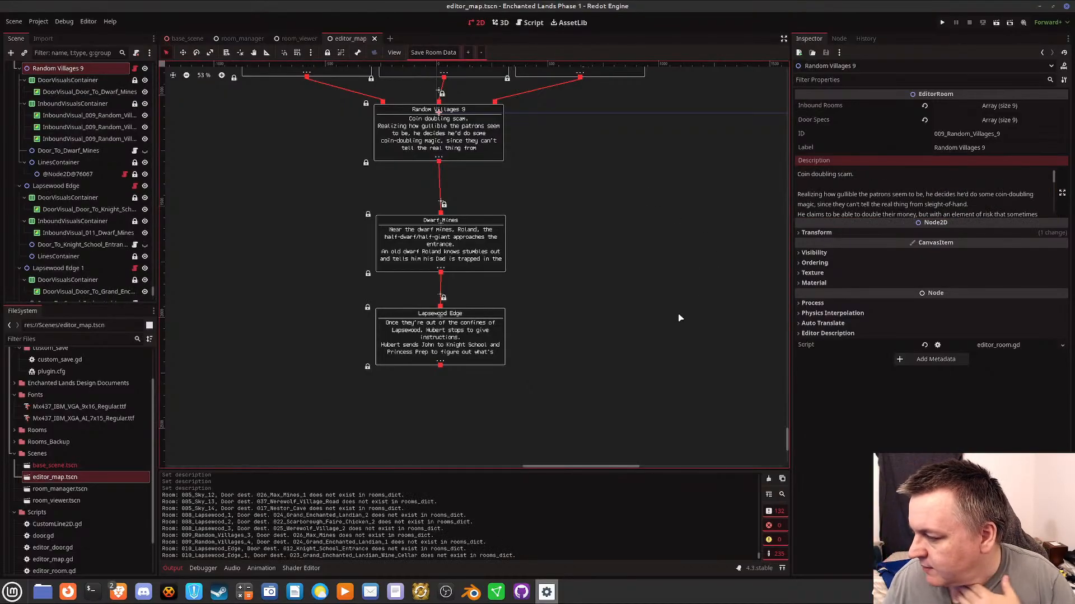
# Select the Dwarf Mines room and read through its full description.
pyautogui.click(444, 225)
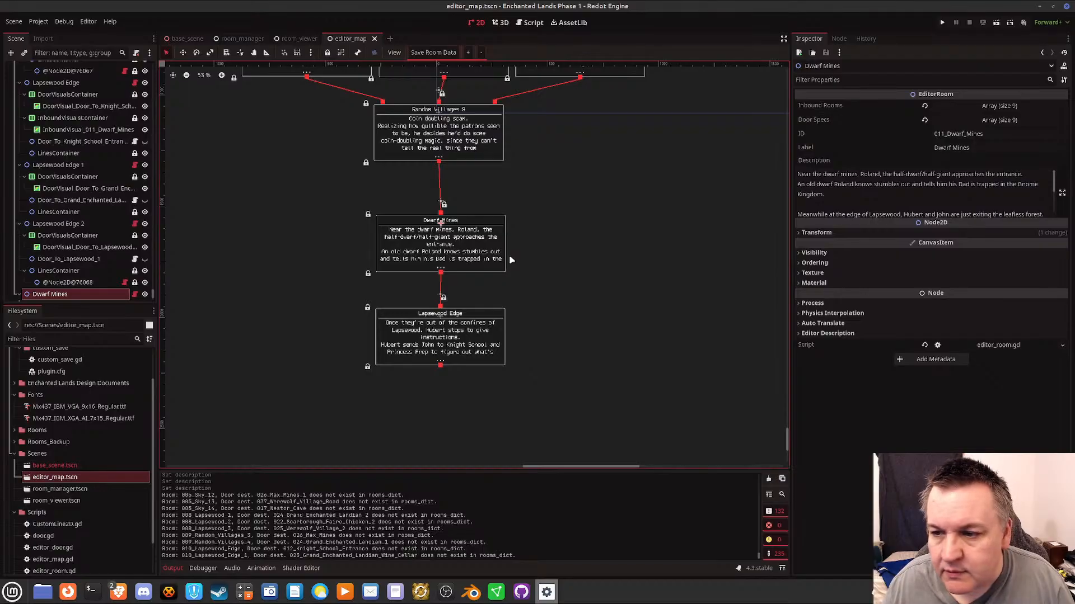
pyautogui.click(921, 194)
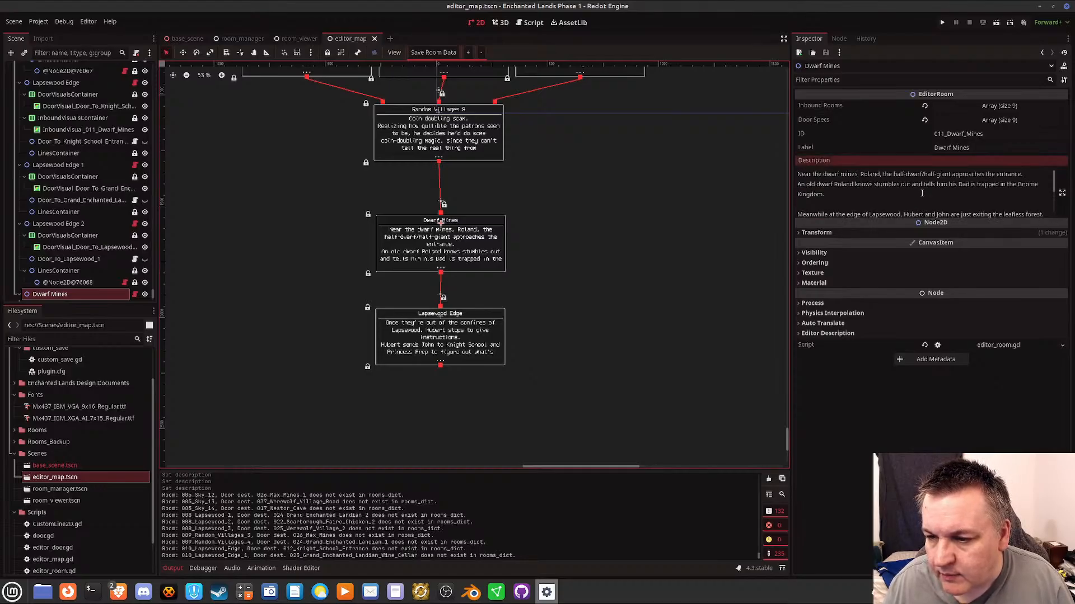
pyautogui.scroll(-1, 921, 193)
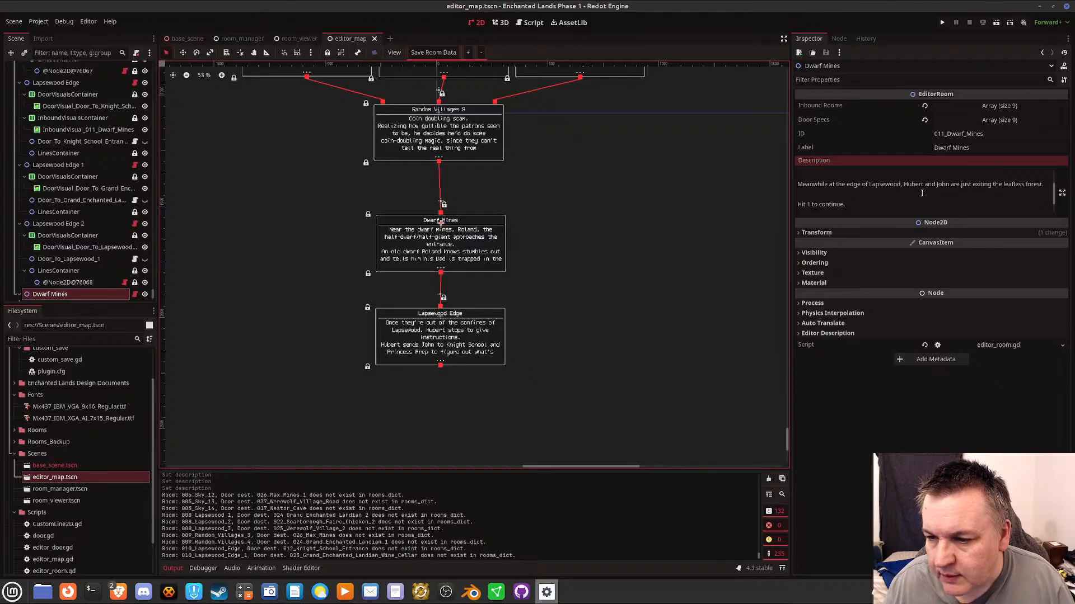
pyautogui.scroll(1, 921, 193)
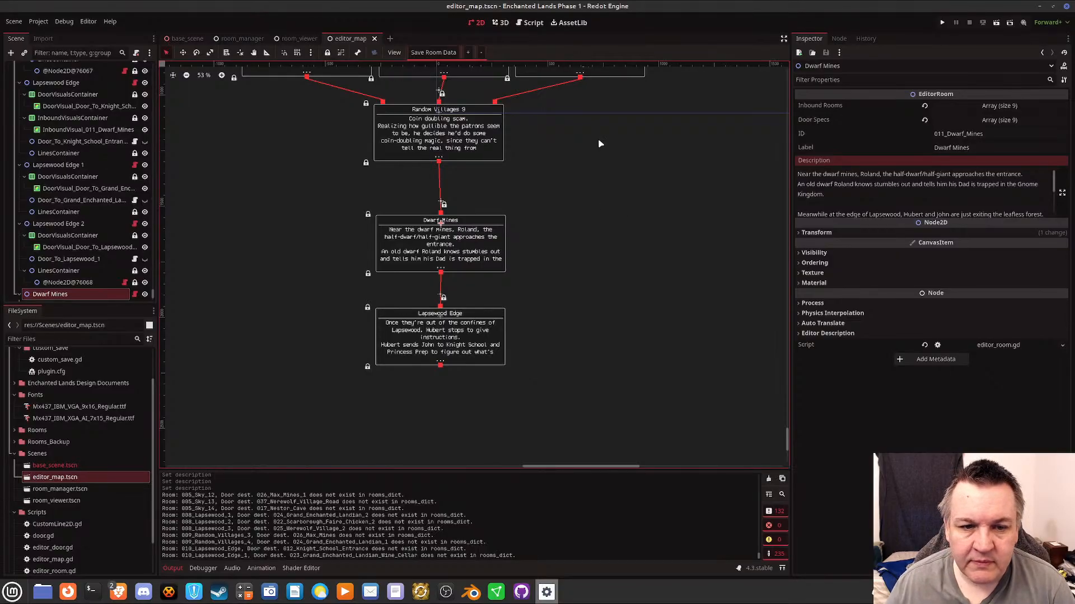
# Reposition the Dwarf Mines and Lapsewood Edge rooms so they line up vertically beneath Random Villages 9.
pyautogui.moveTo(592, 136); pyautogui.dragTo(595, 293, button='middle')
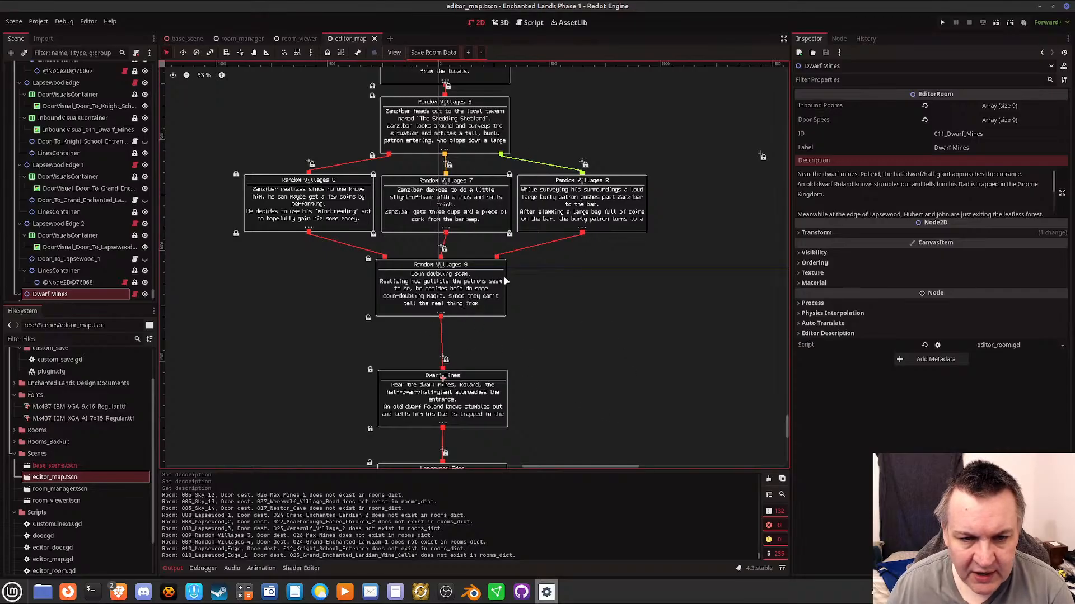
pyautogui.scroll(5, 573, 256)
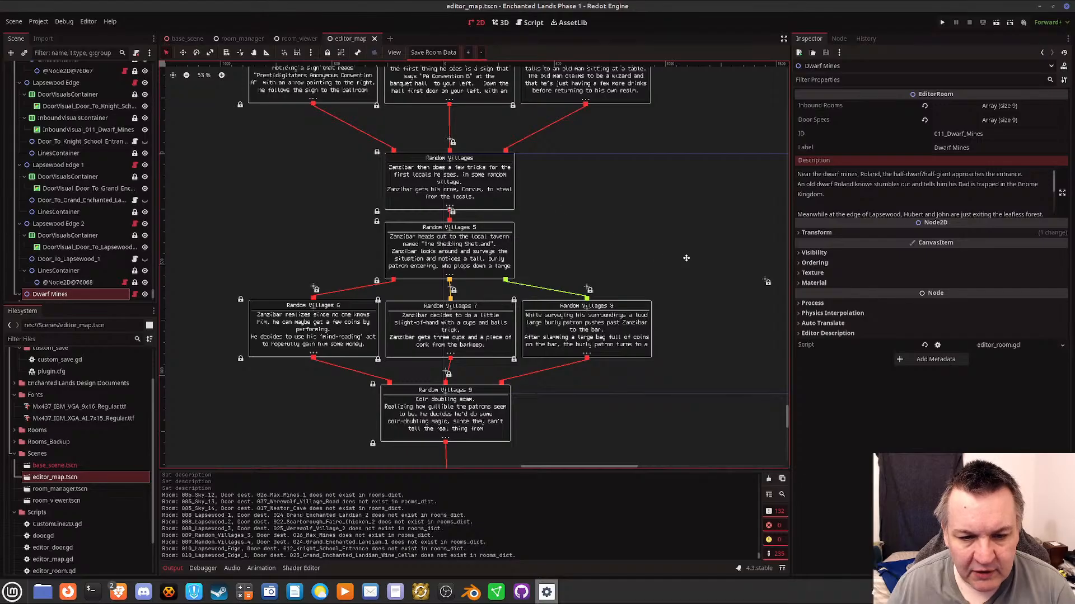
pyautogui.moveTo(687, 261); pyautogui.dragTo(674, 205, button='middle')
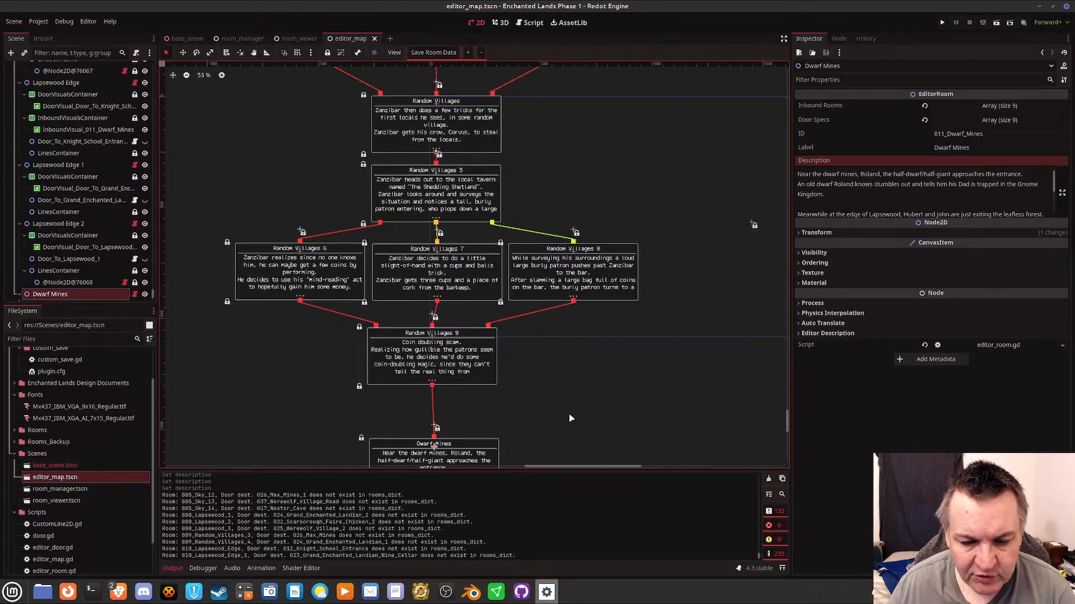
pyautogui.moveTo(569, 402); pyautogui.dragTo(571, 296, button='middle')
pyautogui.moveTo(438, 323); pyautogui.dragTo(431, 311)
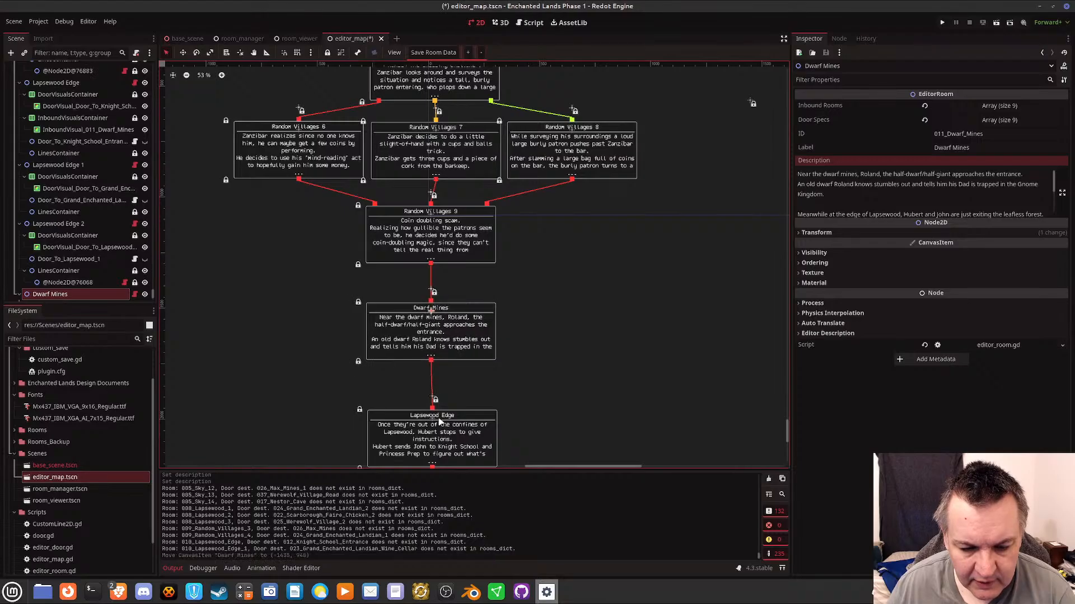
pyautogui.moveTo(435, 419); pyautogui.dragTo(431, 415)
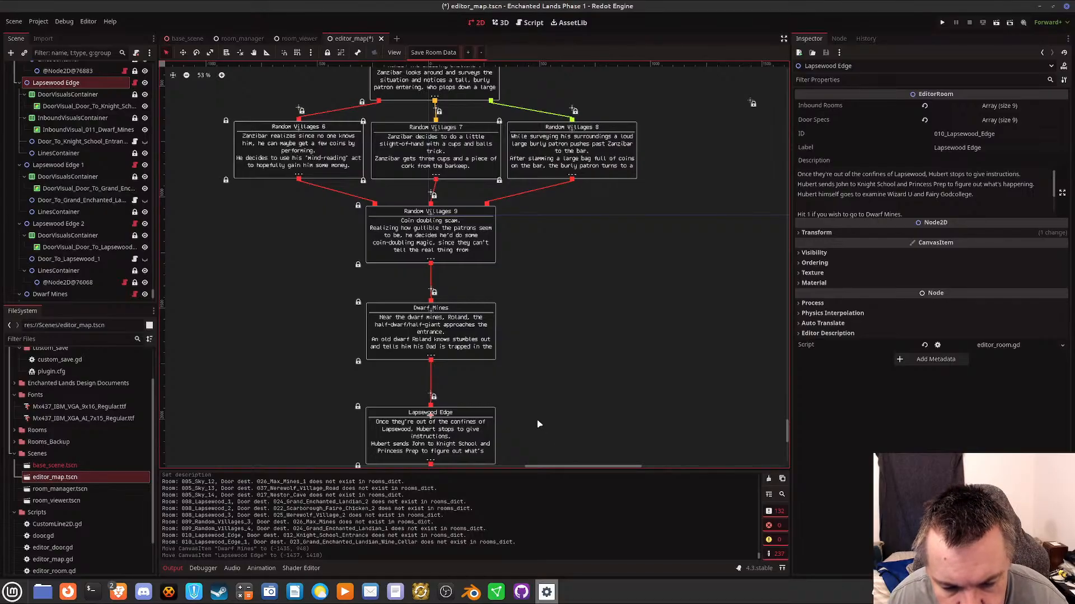
pyautogui.scroll(-1, 538, 423)
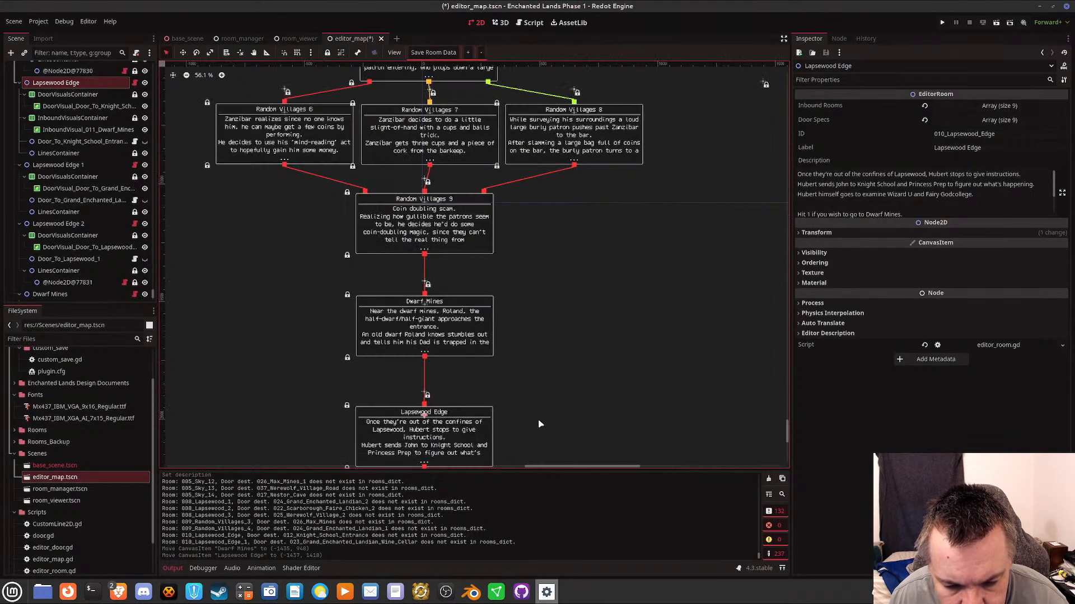
# Review the Lapsewood Edge description down to its exit lines and expand the room's door specs to check the exit destination.
pyautogui.moveTo(540, 422); pyautogui.dragTo(516, 309, button='middle')
pyautogui.scroll(1, 516, 309)
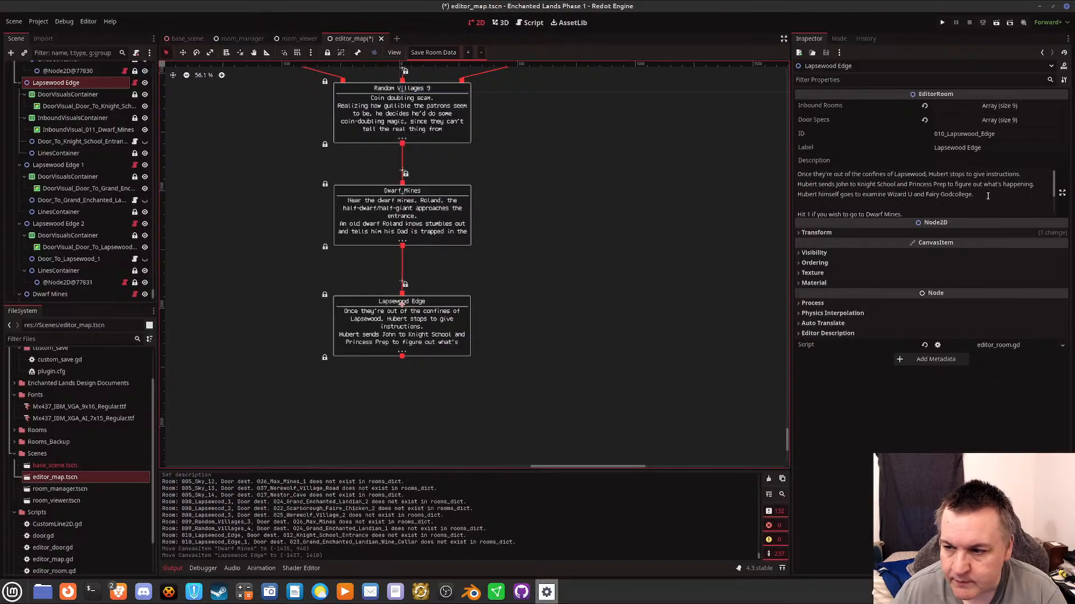
pyautogui.scroll(-1, 988, 196)
pyautogui.scroll(1, 987, 196)
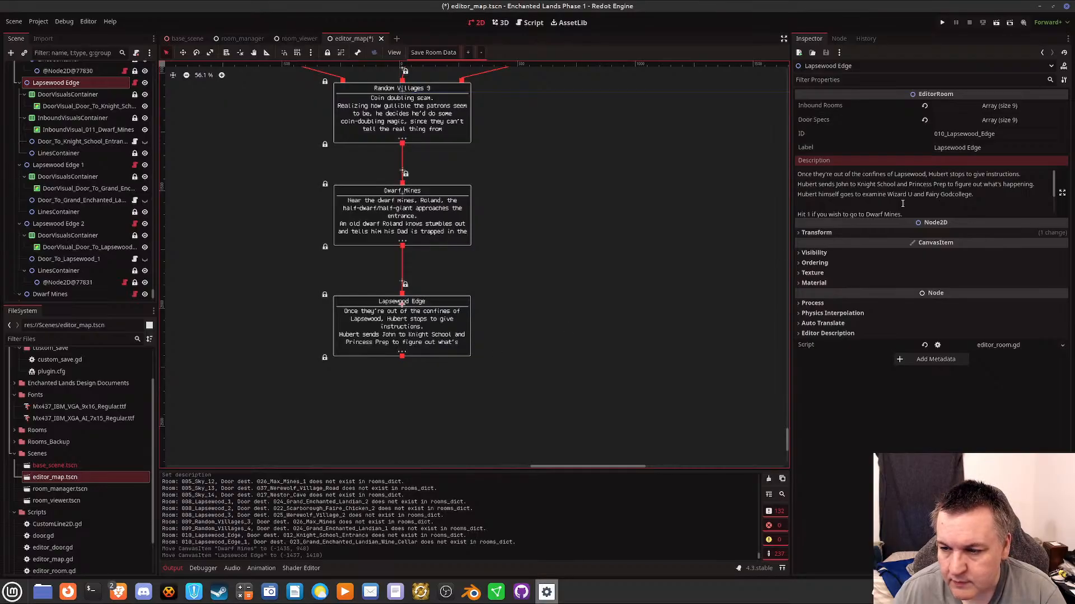
pyautogui.scroll(-2, 902, 204)
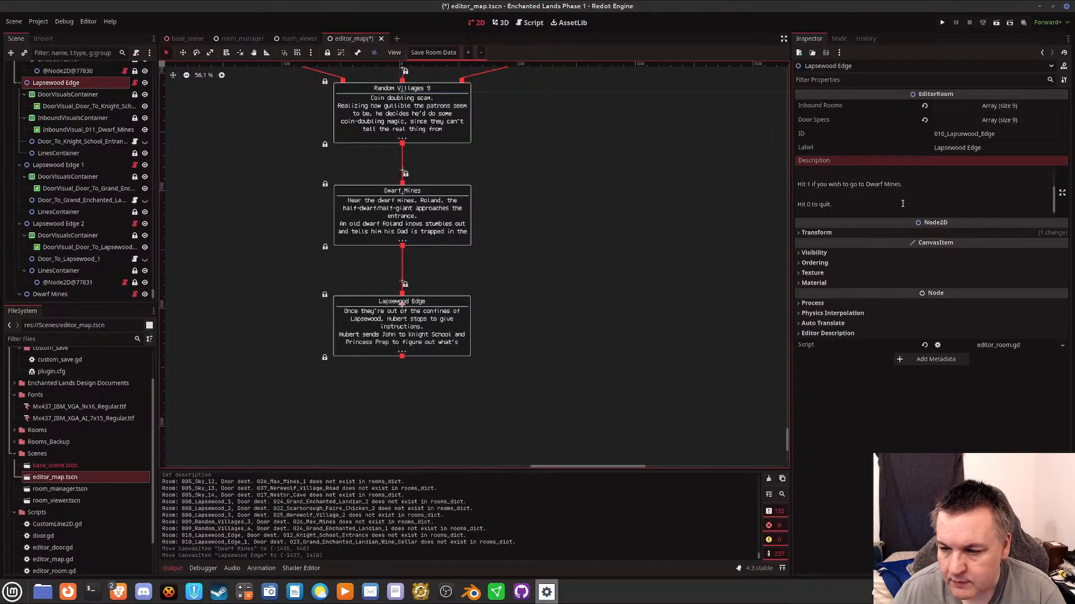
pyautogui.click(1019, 122)
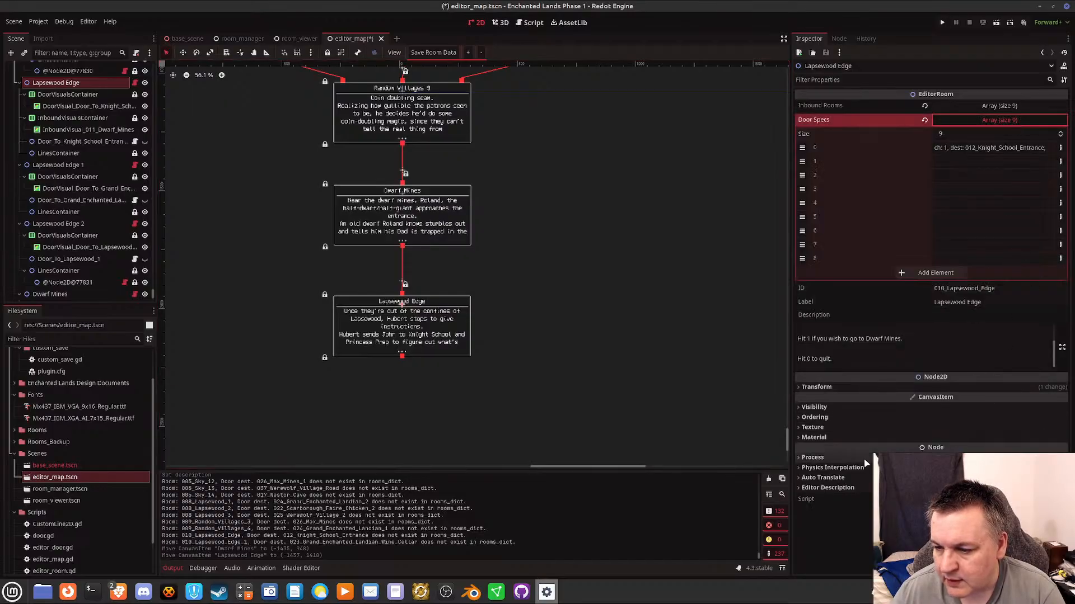
# Change the Lapsewood Edge exit line to "Hit 1 if you wish to go to Knight School." and save the scene and room data.
pyautogui.click(911, 337)
pyautogui.moveTo(910, 336); pyautogui.dragTo(866, 339)
pyautogui.write('Kn')
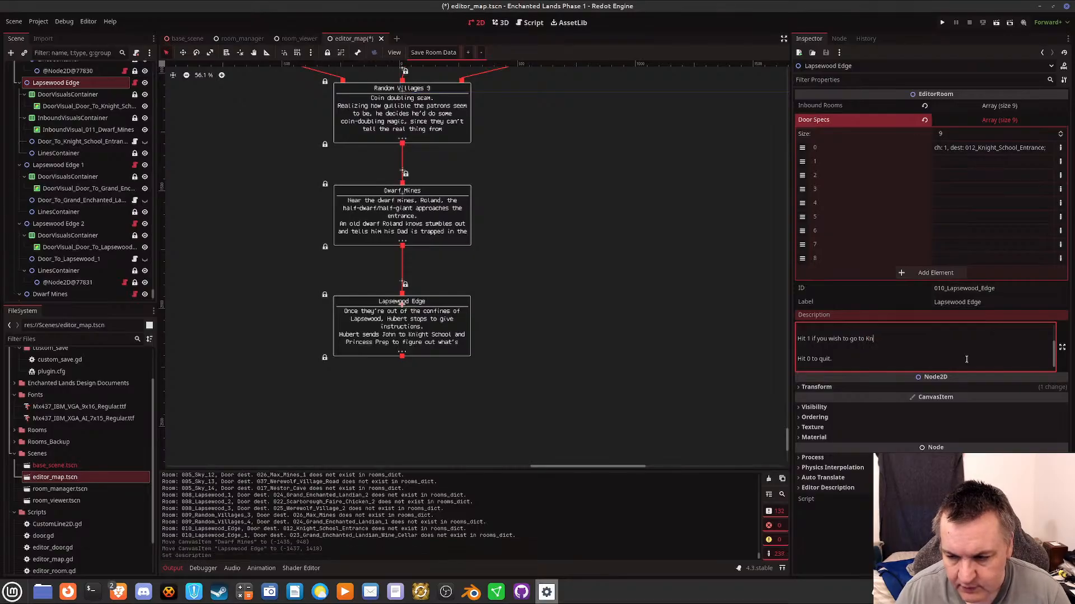
pyautogui.write('ight School')
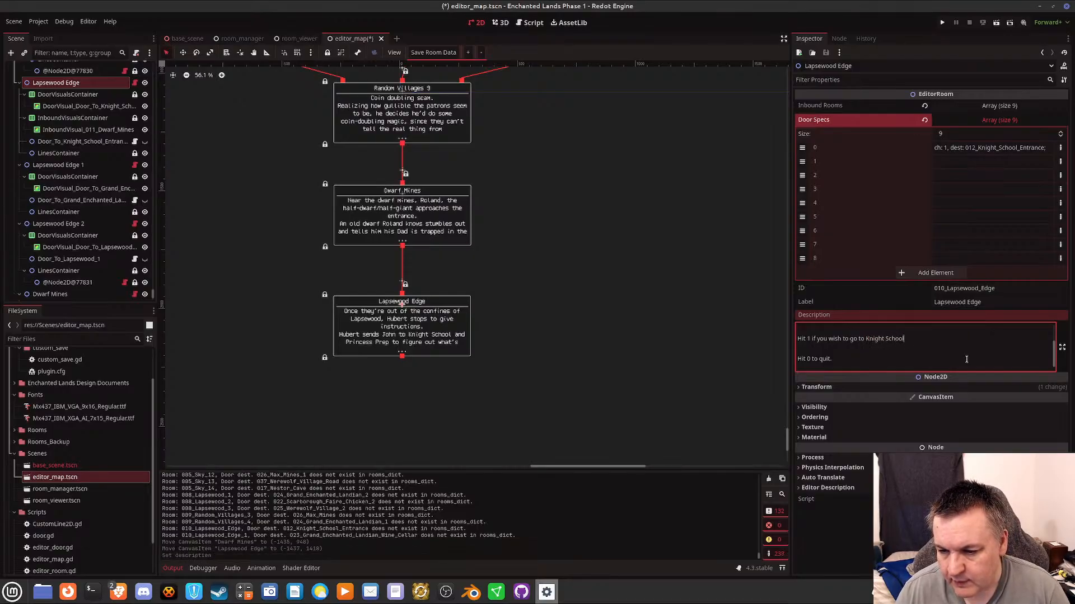
pyautogui.write('.')
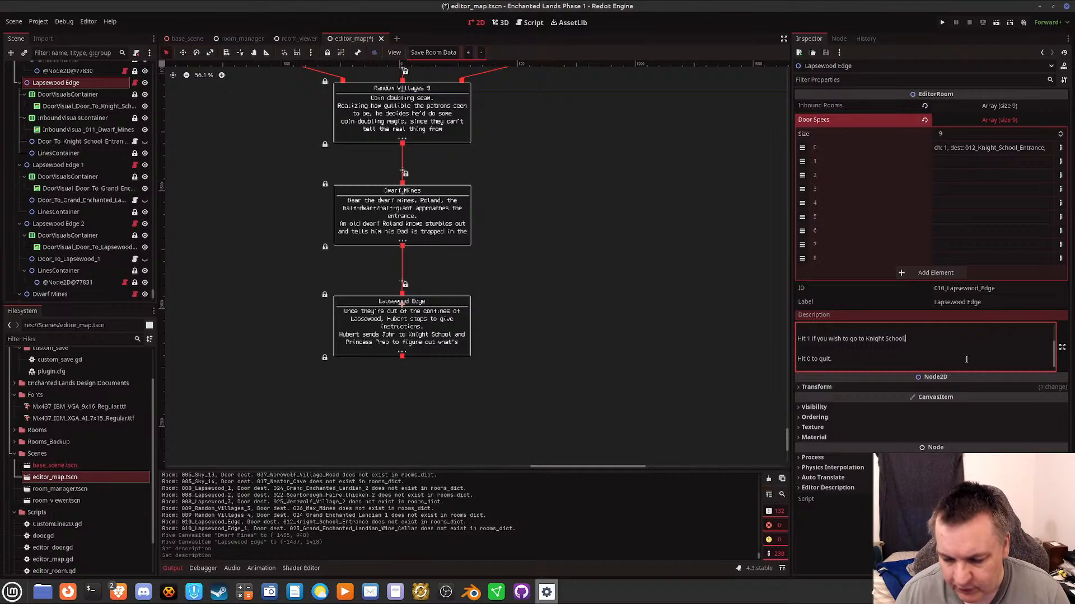
pyautogui.hotkey('ctrl', 's')
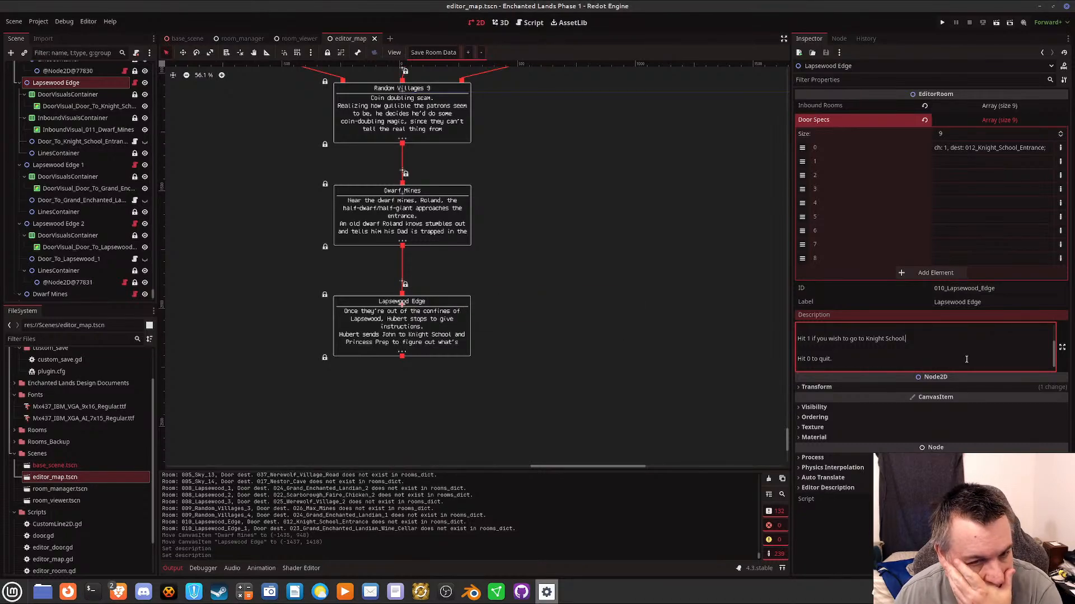
pyautogui.click(431, 52)
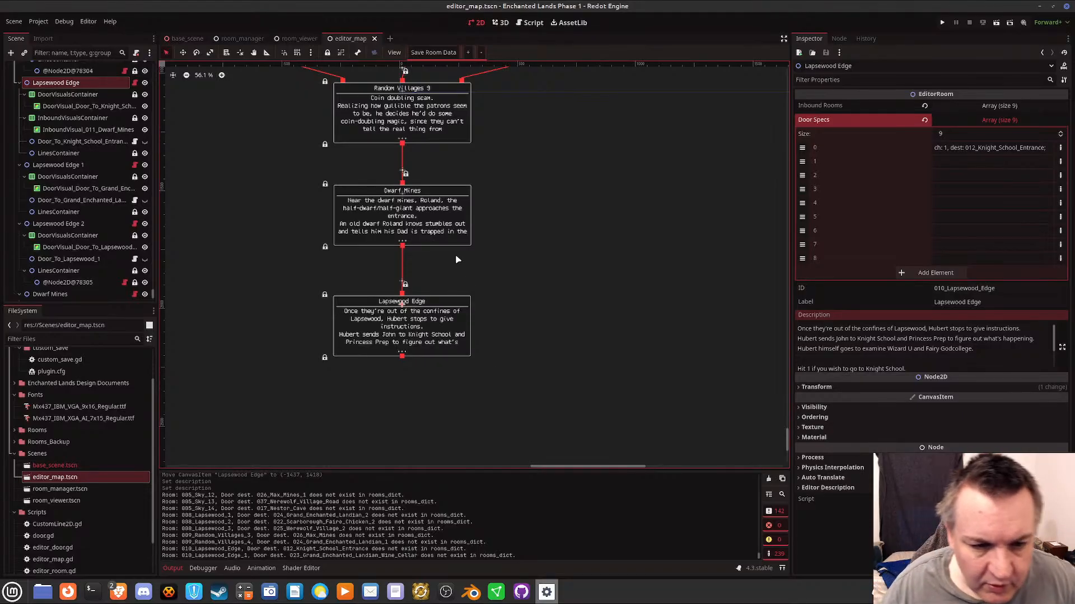
# Select all rooms on the map, shift them upward together, and save both the scene and the room data.
pyautogui.click(401, 193)
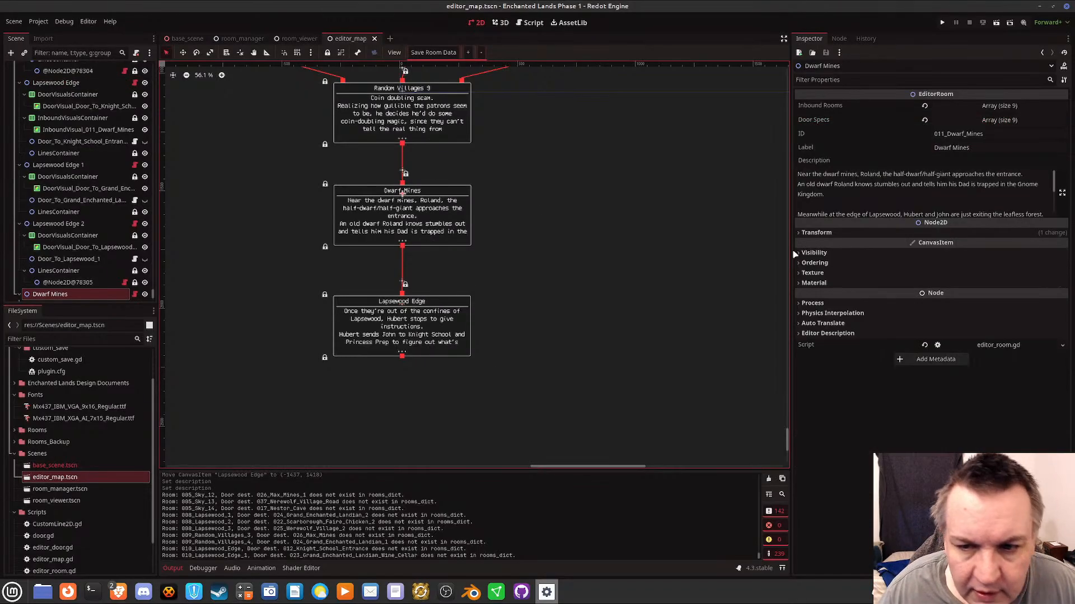
pyautogui.scroll(-8, 616, 289)
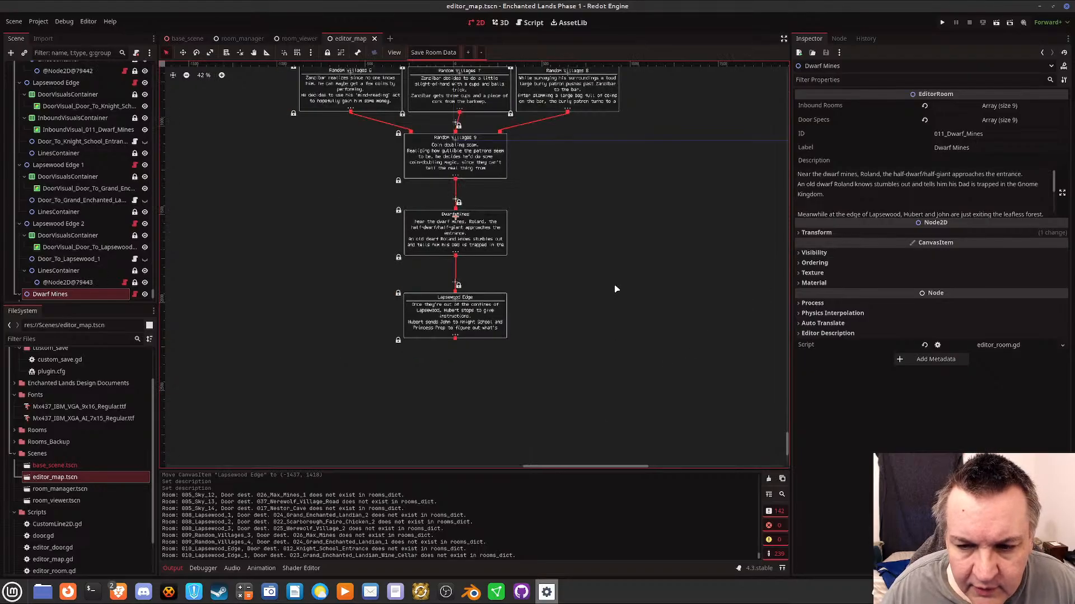
pyautogui.scroll(-5, 616, 289)
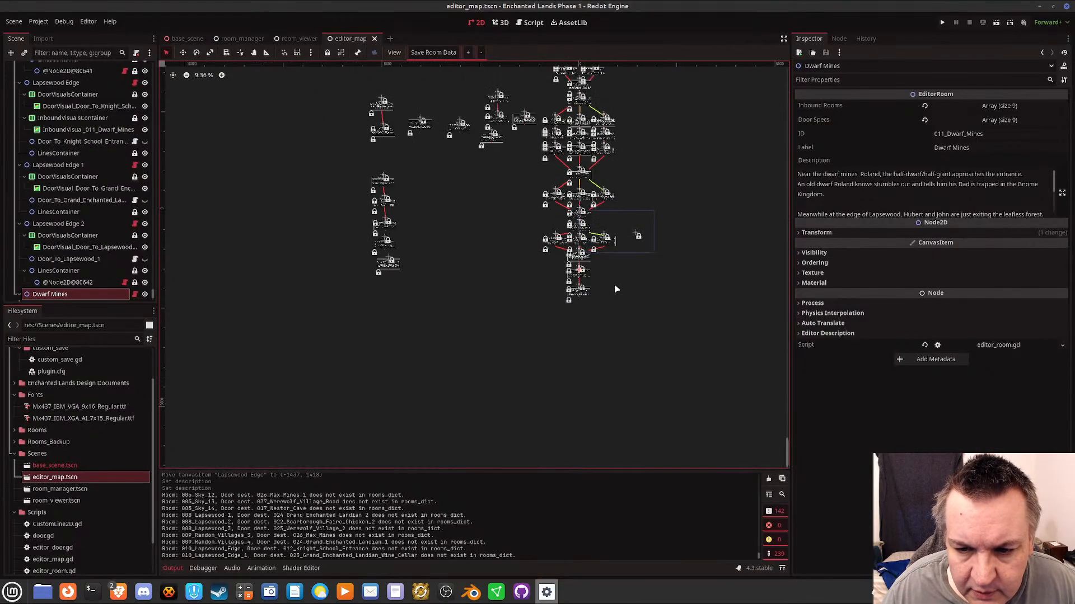
pyautogui.scroll(-5, 616, 289)
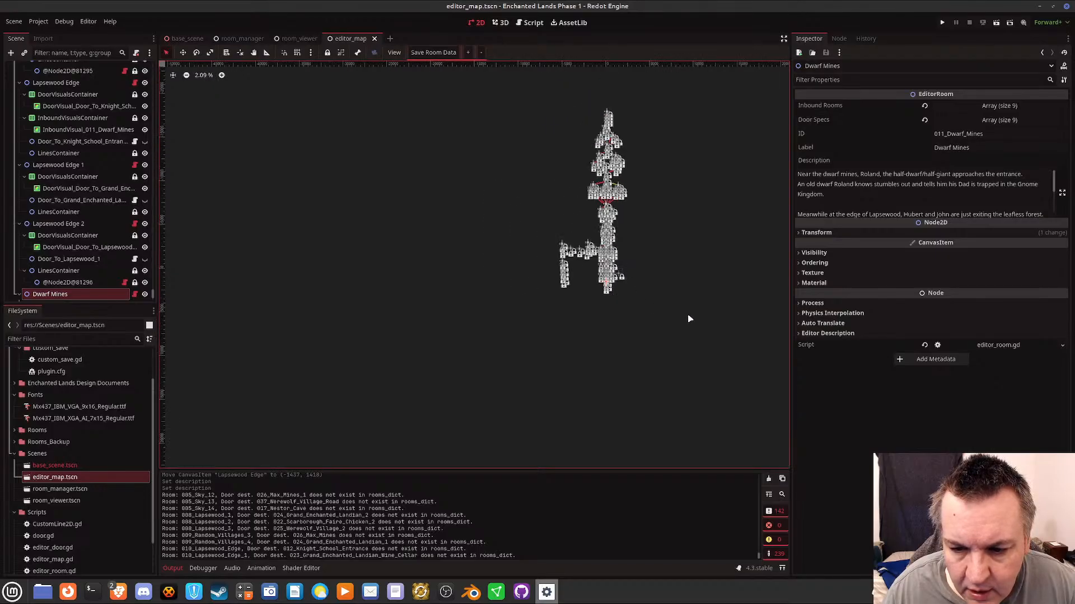
pyautogui.scroll(3, 669, 304)
pyautogui.moveTo(656, 306); pyautogui.dragTo(556, 412, button='middle')
pyautogui.moveTo(545, 310); pyautogui.dragTo(562, 355, button='middle')
pyautogui.moveTo(285, 71); pyautogui.dragTo(595, 396)
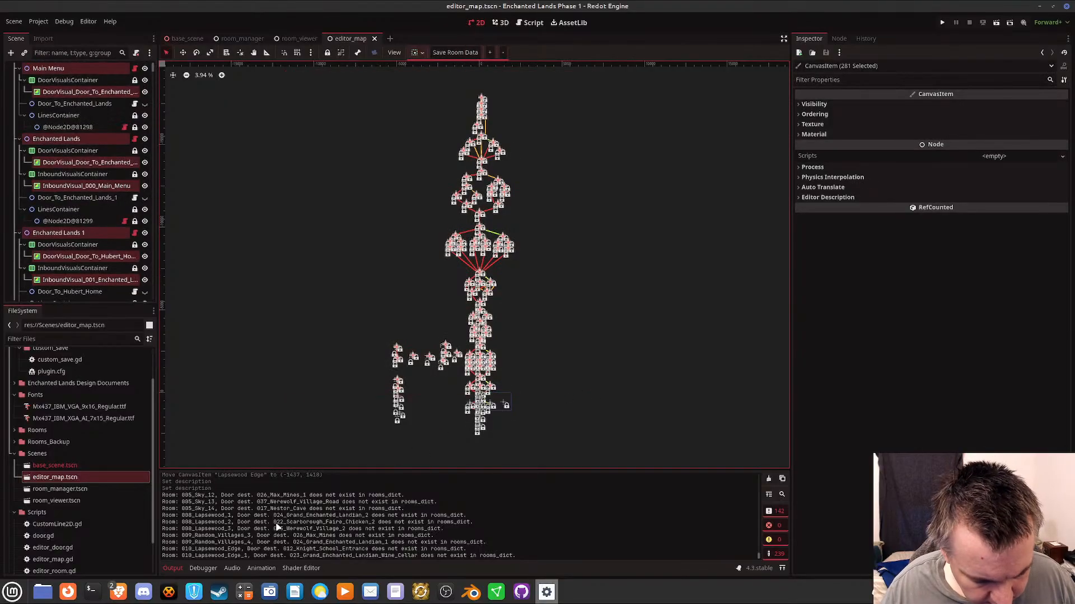
pyautogui.moveTo(341, 370); pyautogui.dragTo(498, 467)
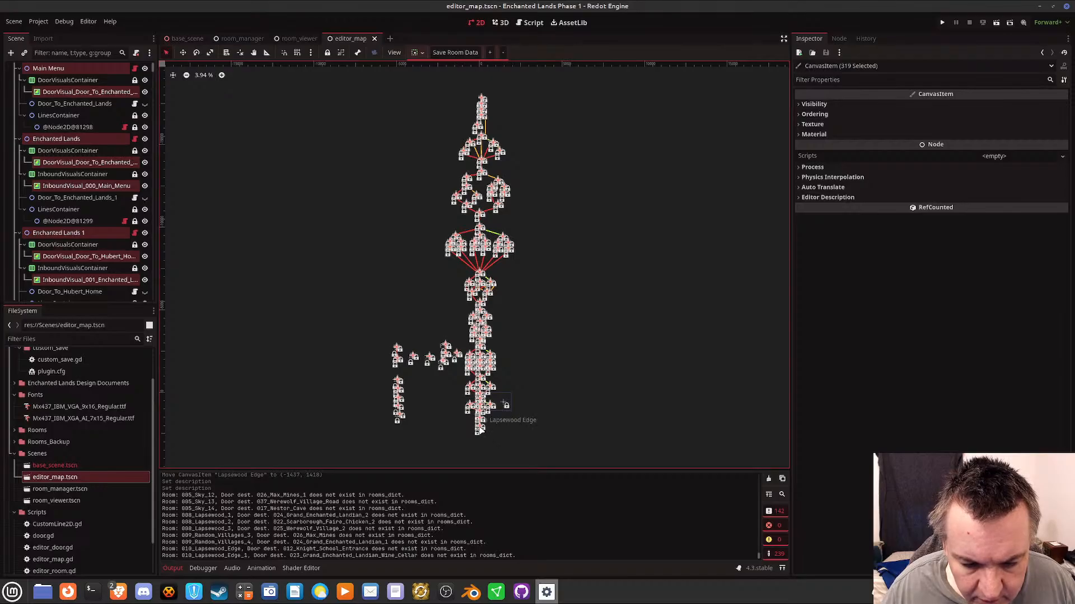
pyautogui.moveTo(480, 430); pyautogui.dragTo(477, 403)
pyautogui.hotkey('ctrl', 's')
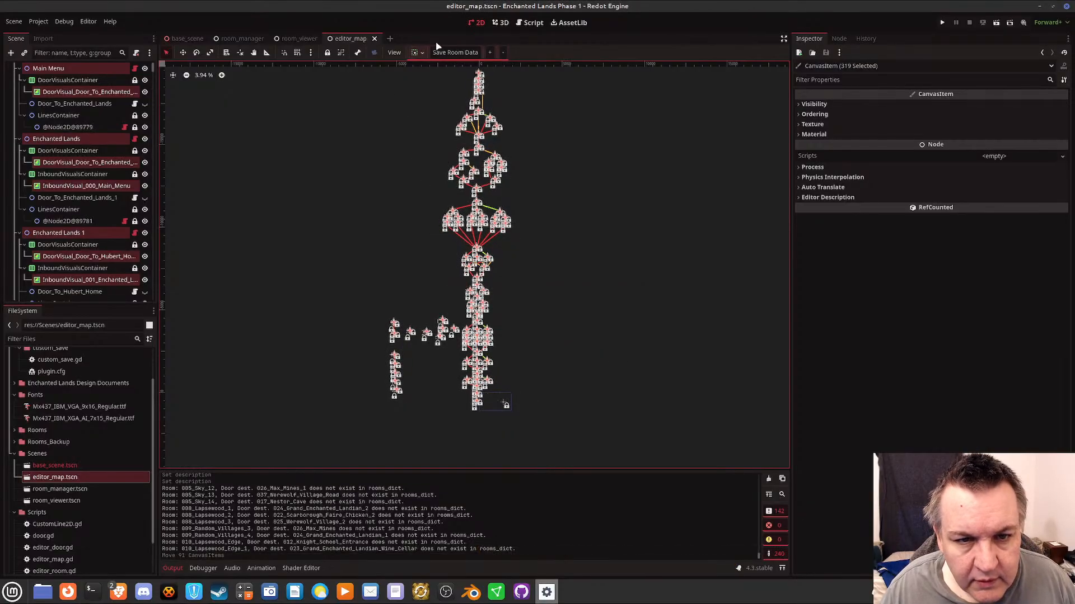
pyautogui.click(451, 56)
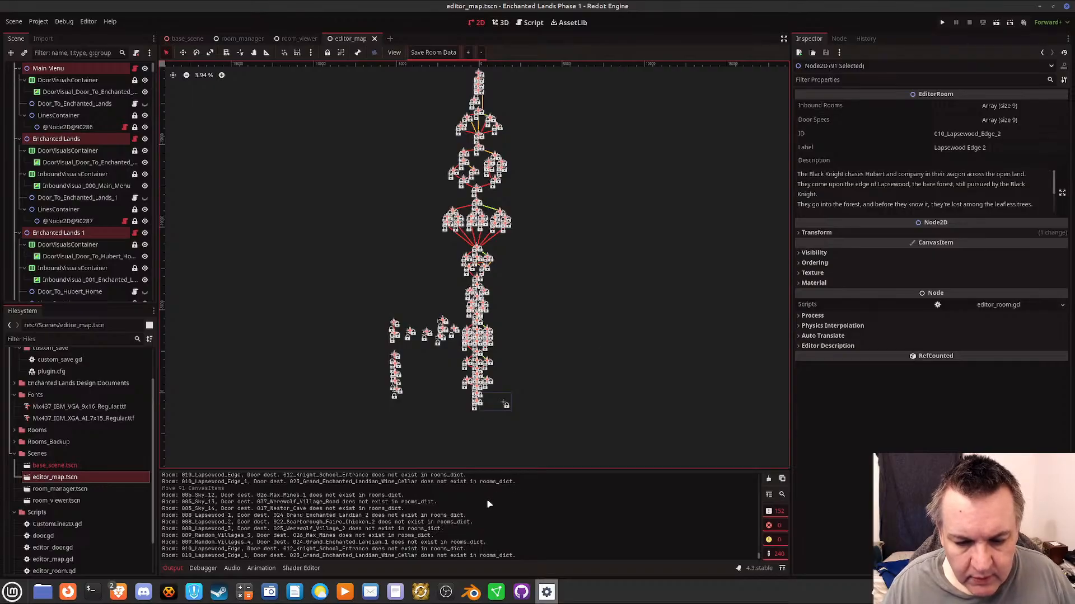
# Add a new room to the map near Lapsewood Edge and select it.
pyautogui.scroll(8, 519, 419)
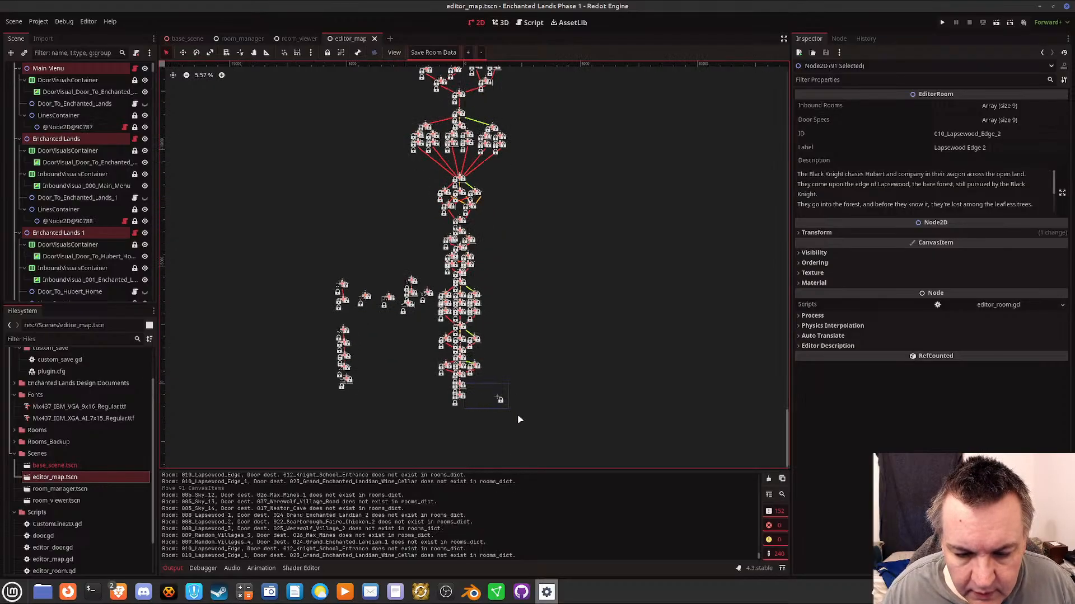
pyautogui.scroll(4, 531, 403)
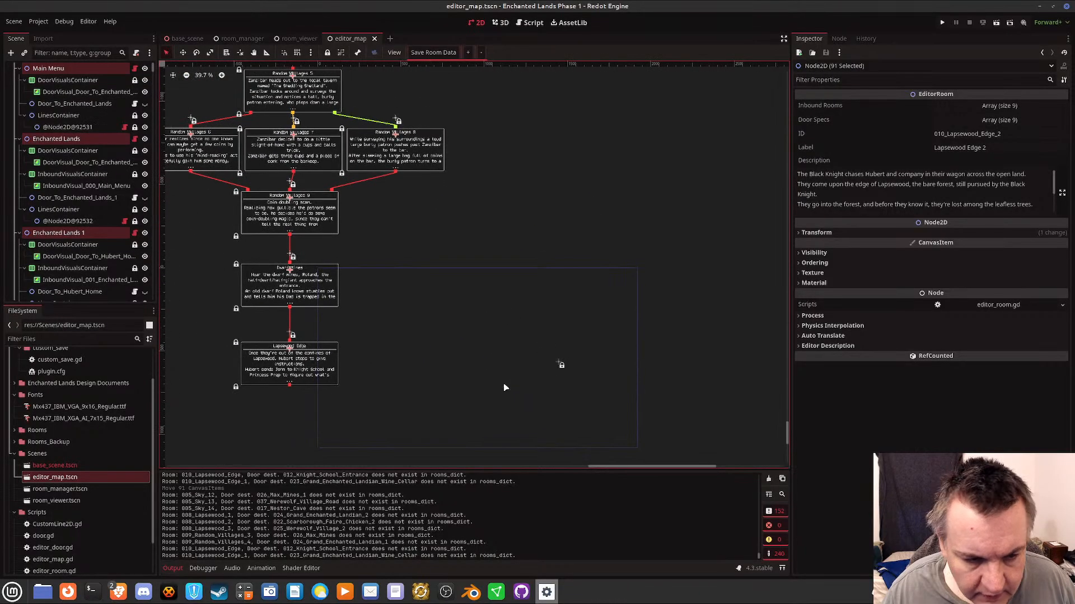
pyautogui.scroll(1, 504, 387)
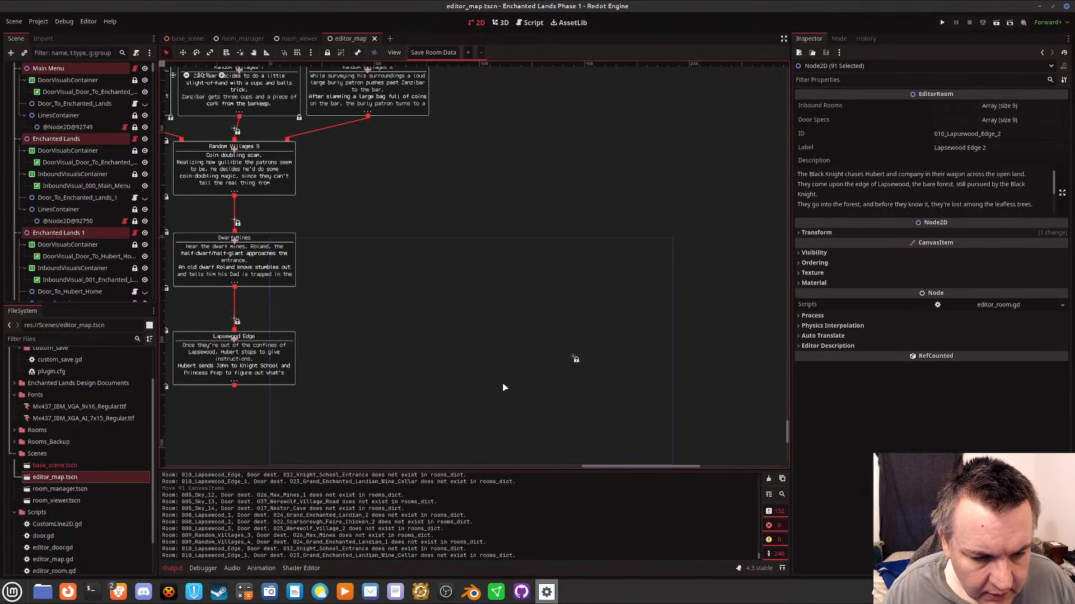
pyautogui.click(468, 54)
pyautogui.click(573, 358)
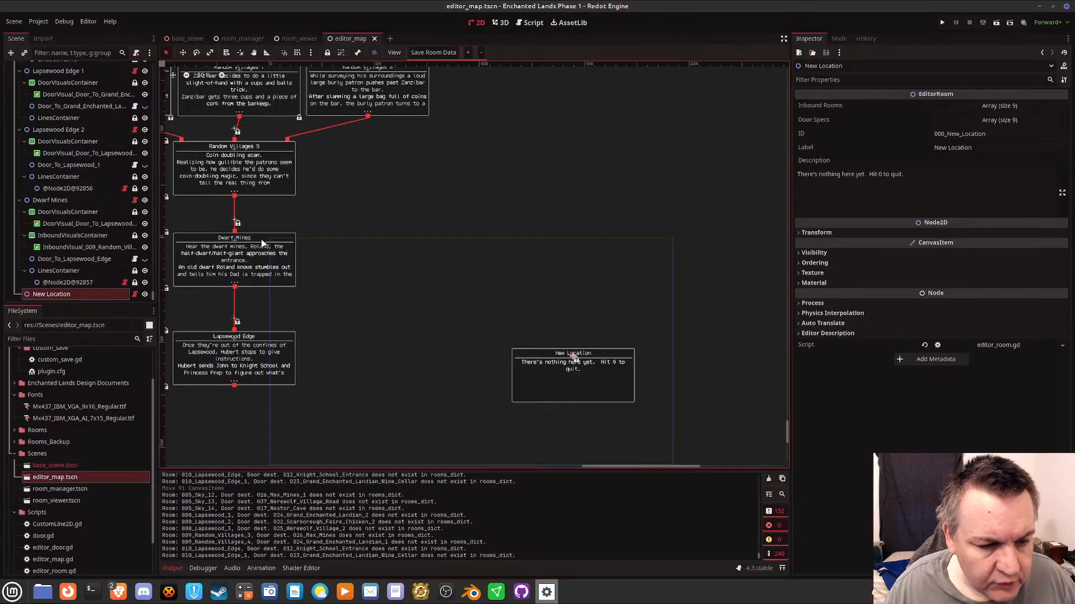
# Switch to Files to check the numbering of the Dwarf Mines files in the Rooms folder, and return to Redot Engine.
pyautogui.click(42, 592)
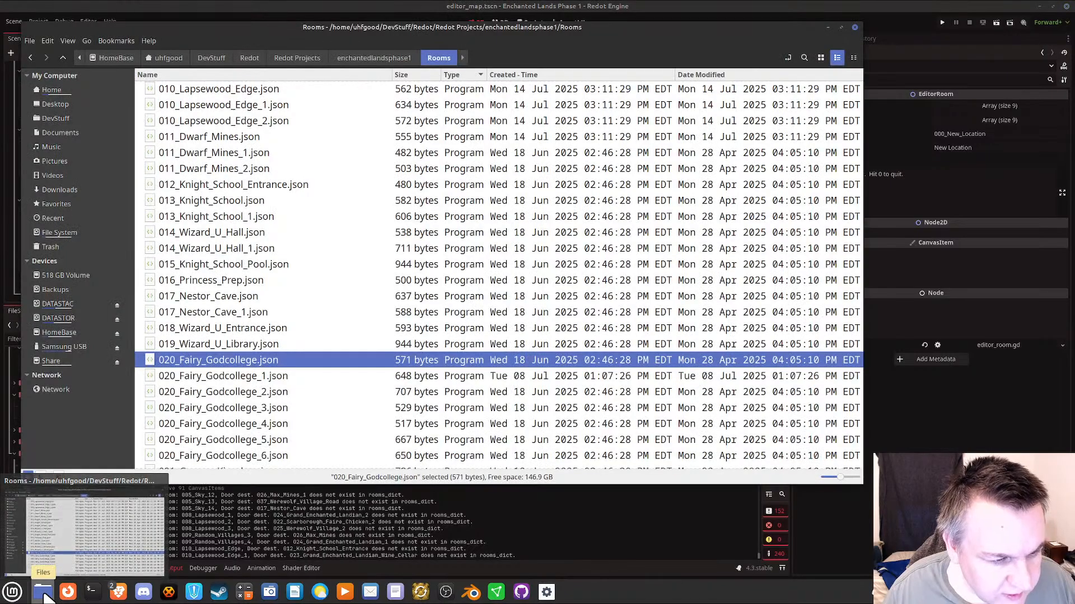
pyautogui.scroll(3, 268, 374)
pyautogui.scroll(-2, 267, 374)
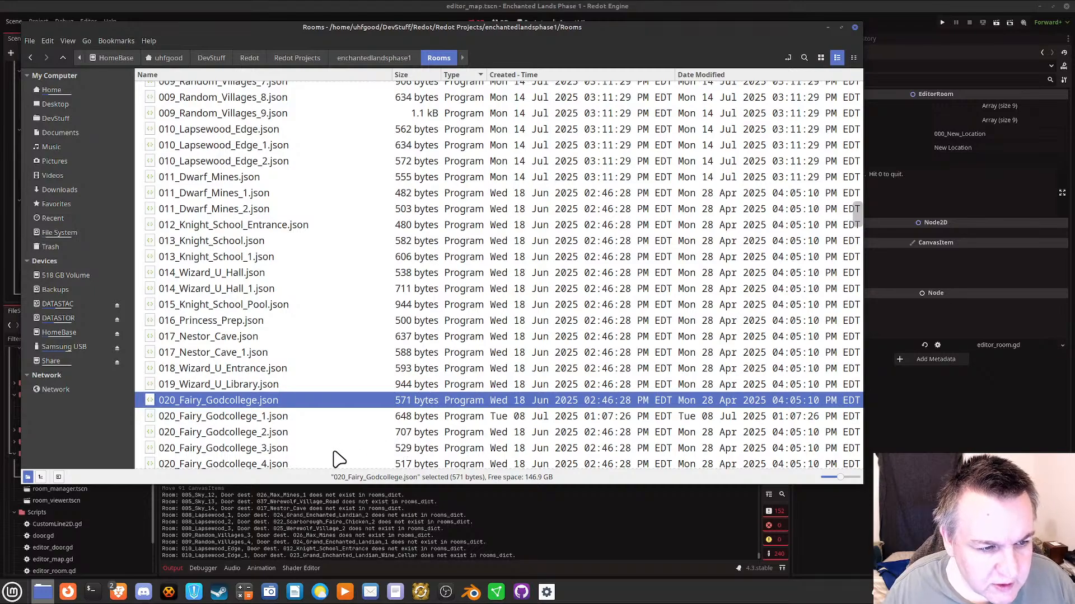
pyautogui.click(546, 592)
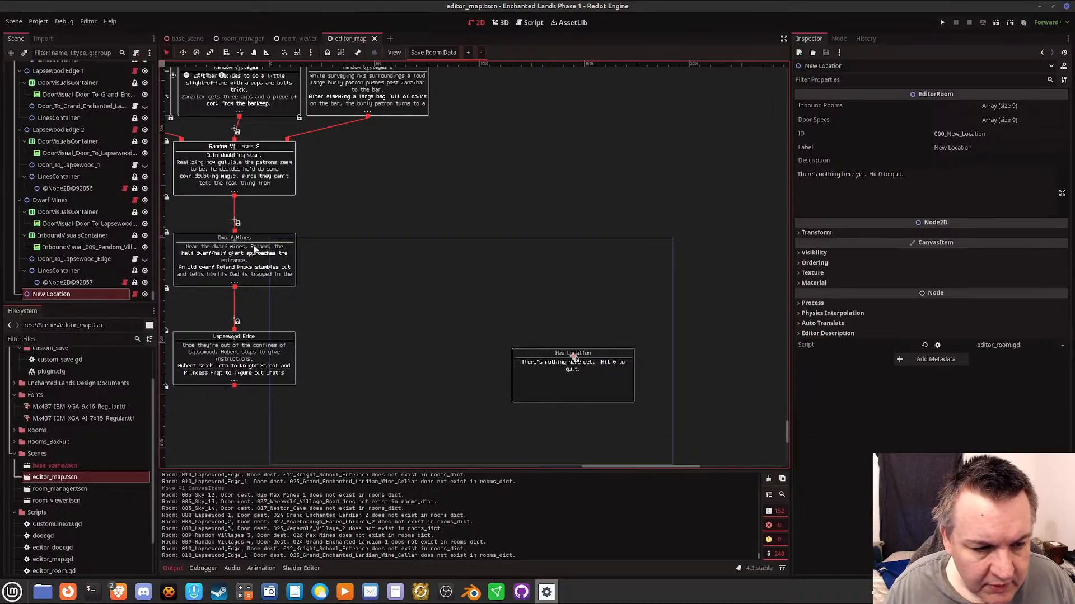
# Copy the Dwarf Mines room's ID into the new room and extend it to 011_Dwarf_Mines_3.
pyautogui.click(234, 241)
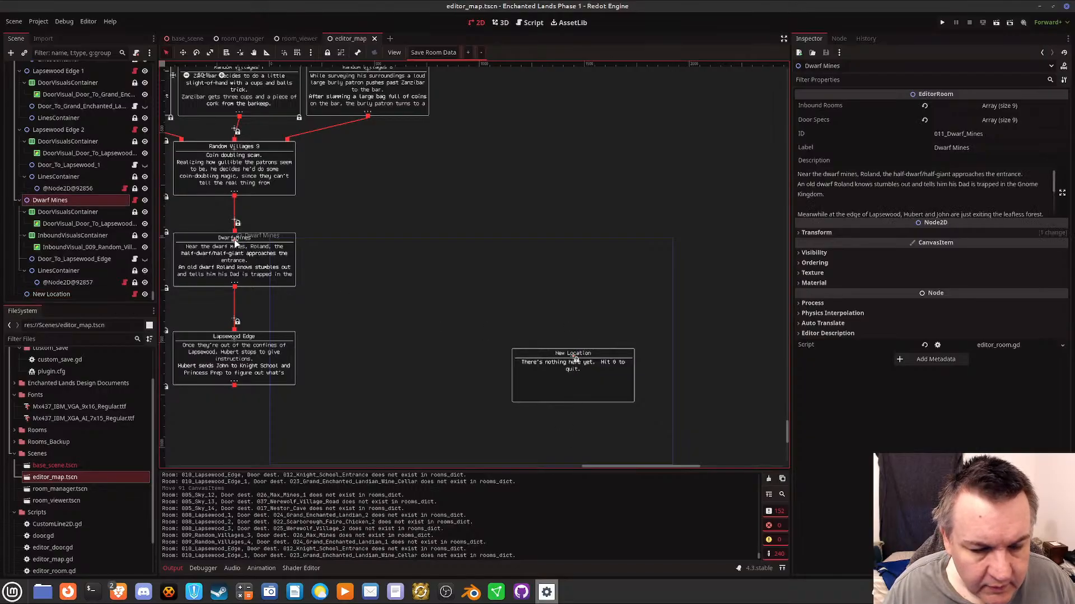
pyautogui.click(988, 133)
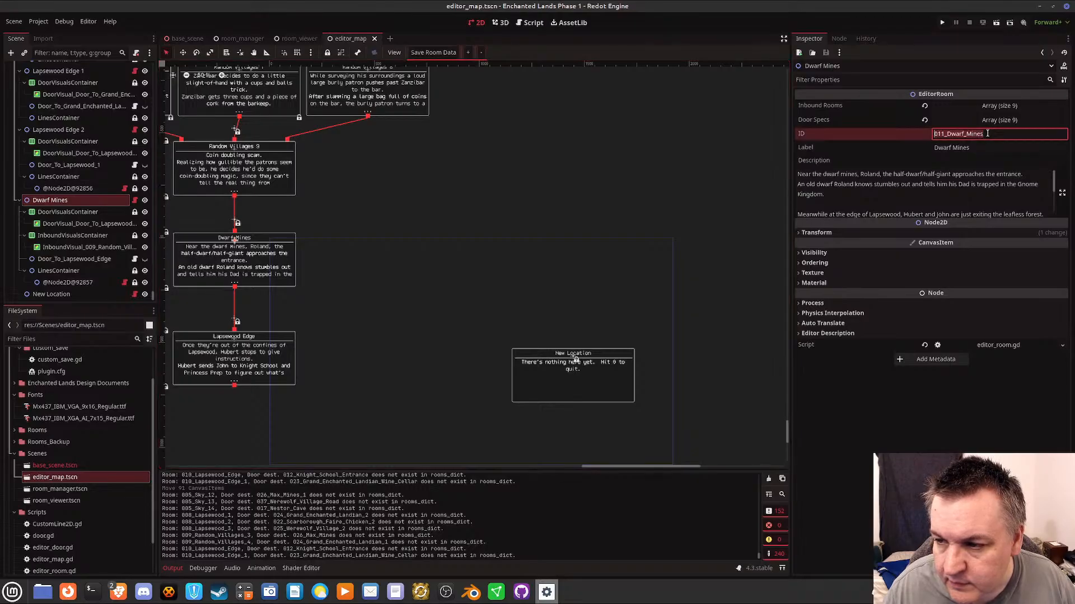
pyautogui.rightClick(948, 134)
pyautogui.click(963, 151)
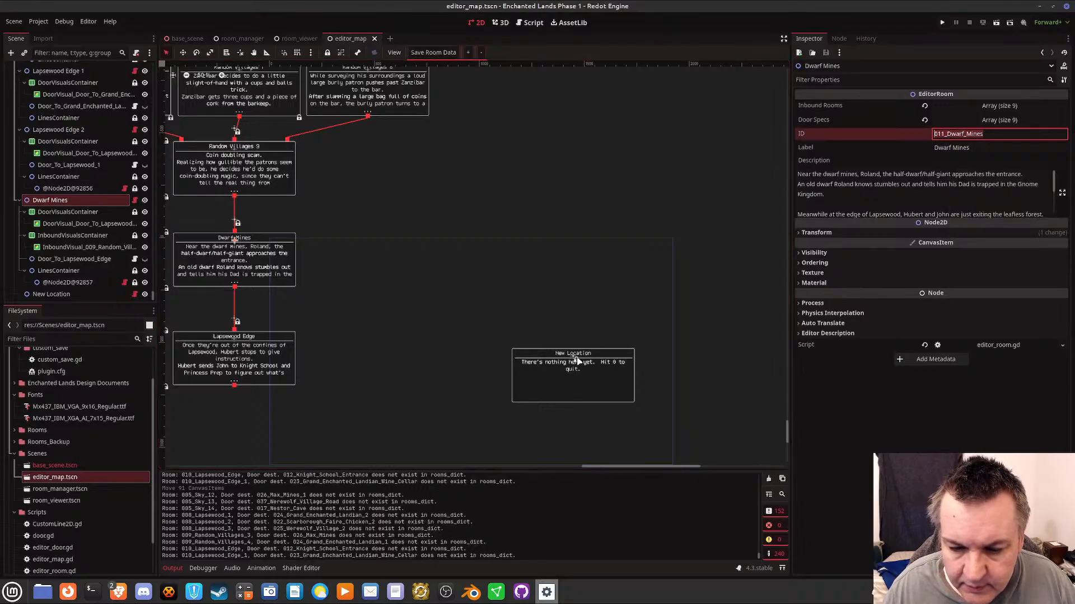
pyautogui.click(577, 361)
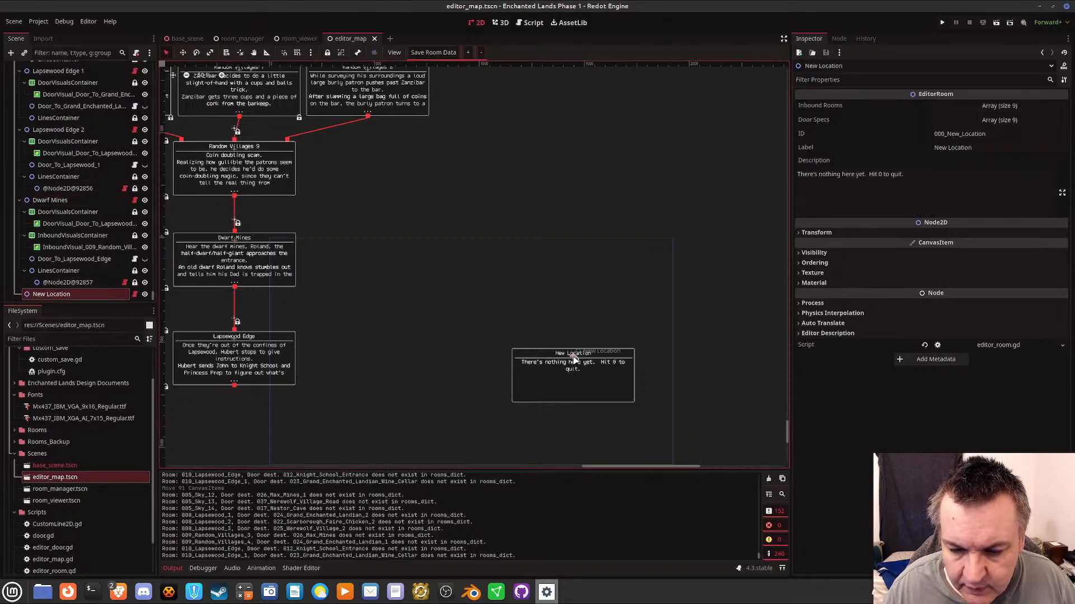
pyautogui.click(990, 134)
pyautogui.rightClick(989, 134)
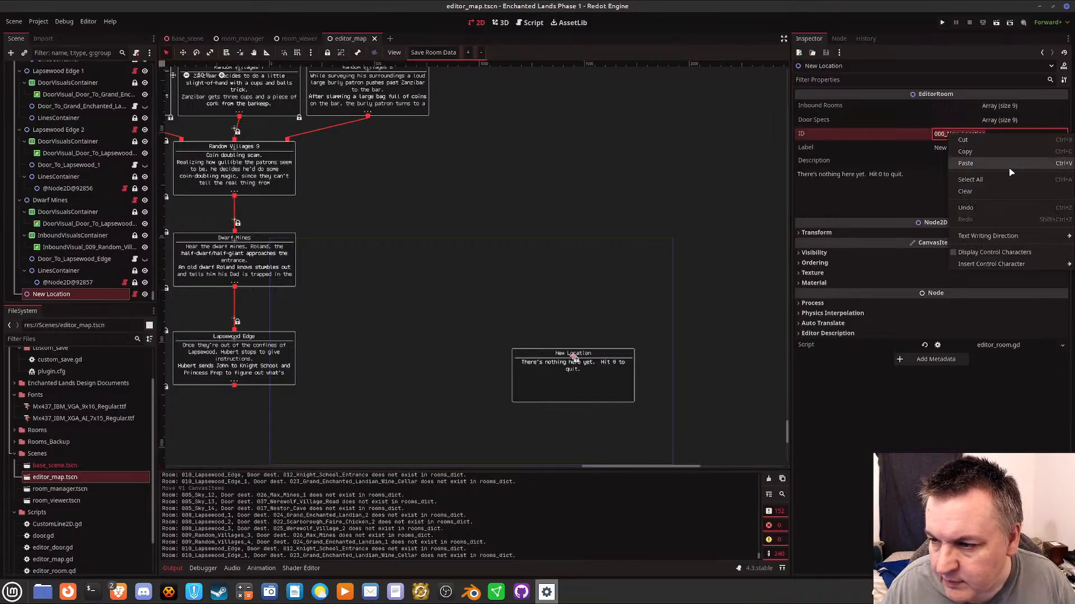
pyautogui.click(1011, 165)
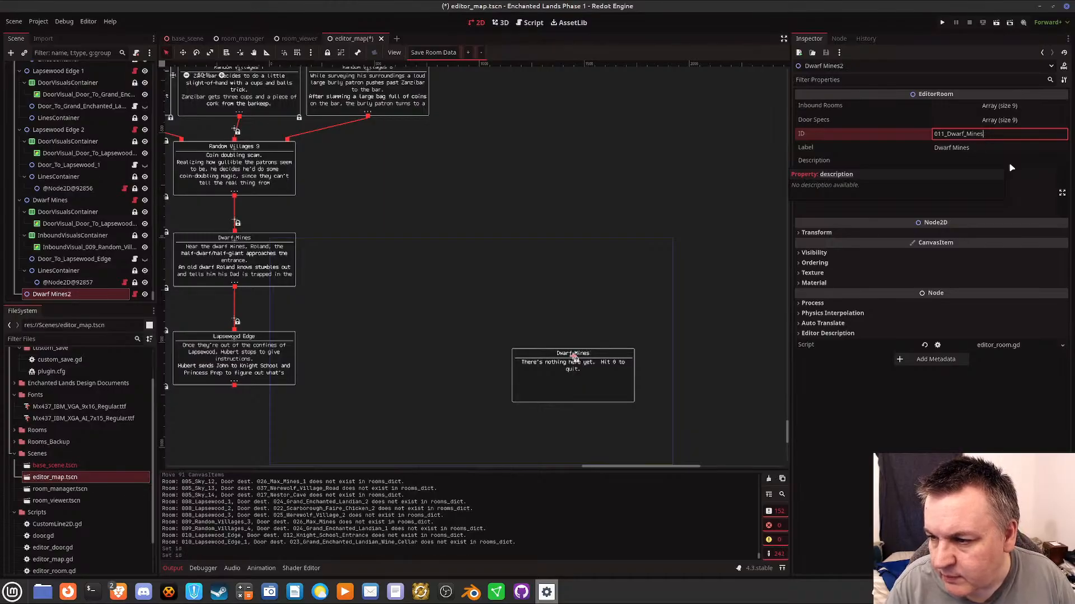
pyautogui.write('_3')
pyautogui.press('Return')
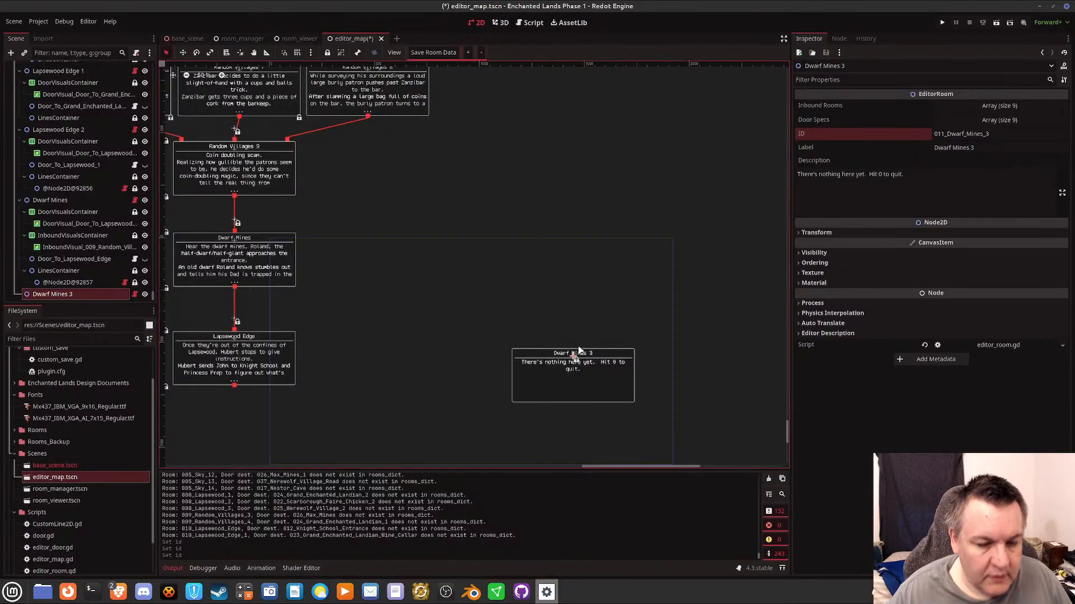
# Place Dwarf Mines 3 between Dwarf Mines and Lapsewood Edge, shifting Dwarf Mines up and Lapsewood Edge down to make room.
pyautogui.moveTo(406, 247); pyautogui.dragTo(466, 246, button='middle')
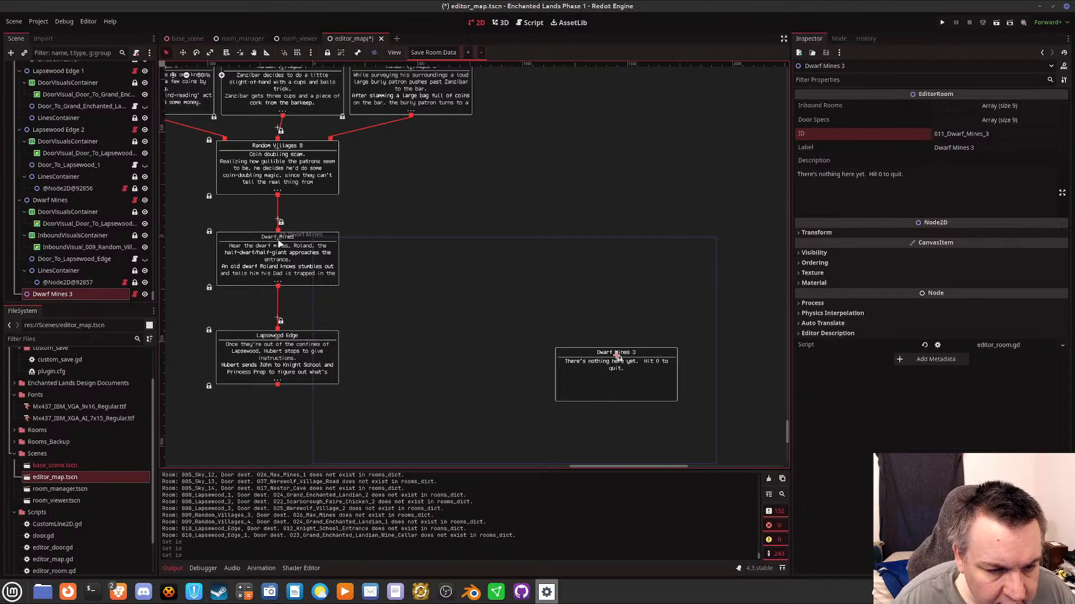
pyautogui.moveTo(277, 241); pyautogui.dragTo(277, 223)
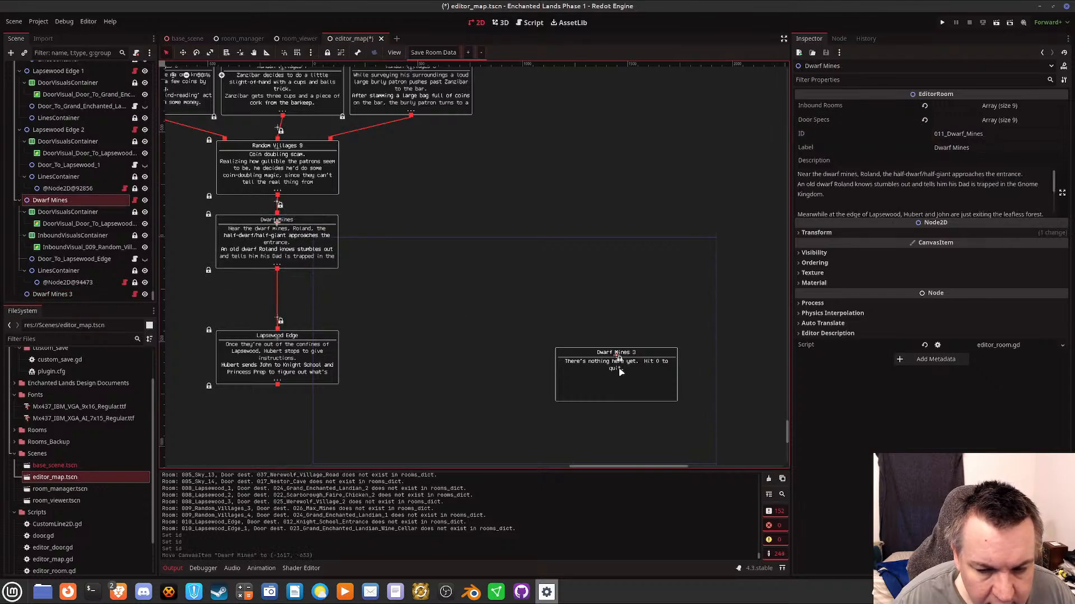
pyautogui.moveTo(616, 354); pyautogui.dragTo(276, 283)
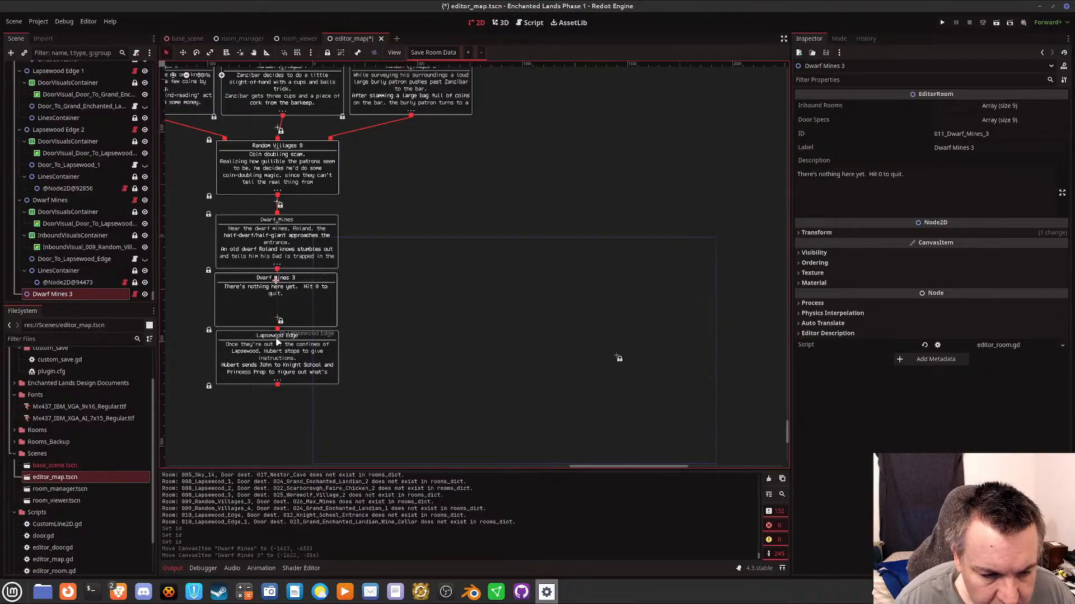
pyautogui.moveTo(282, 342); pyautogui.dragTo(281, 357)
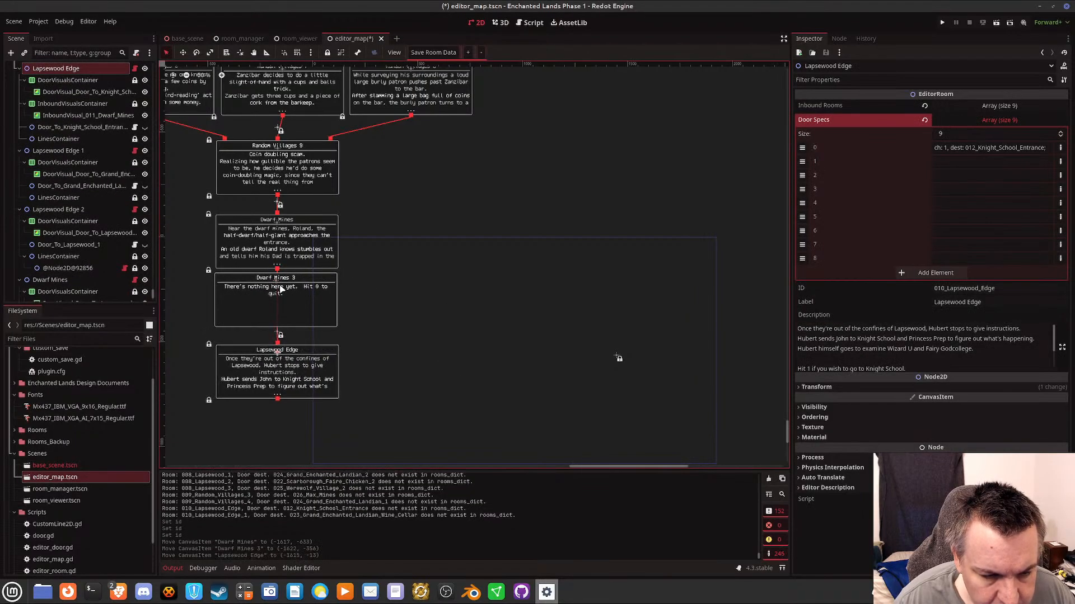
pyautogui.moveTo(276, 281); pyautogui.dragTo(276, 286)
# Copy the Dwarf Mines room's door spec 0, "ch: 1, dest: 010_Lapsewood_Edge;", into door spec 0 of Dwarf Mines 3.
pyautogui.click(296, 241)
pyautogui.click(278, 226)
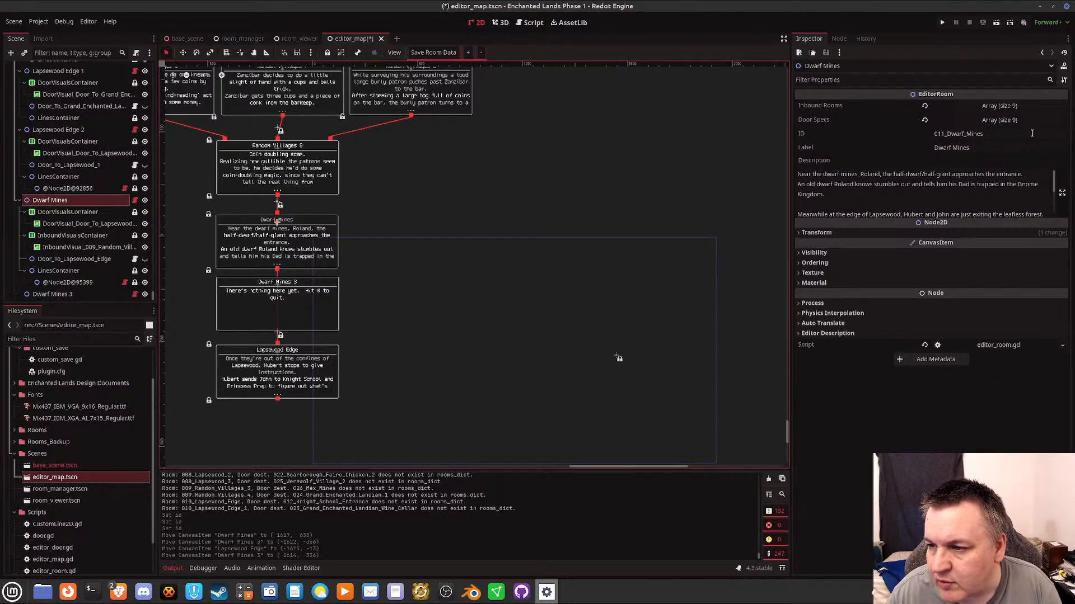
pyautogui.click(1016, 121)
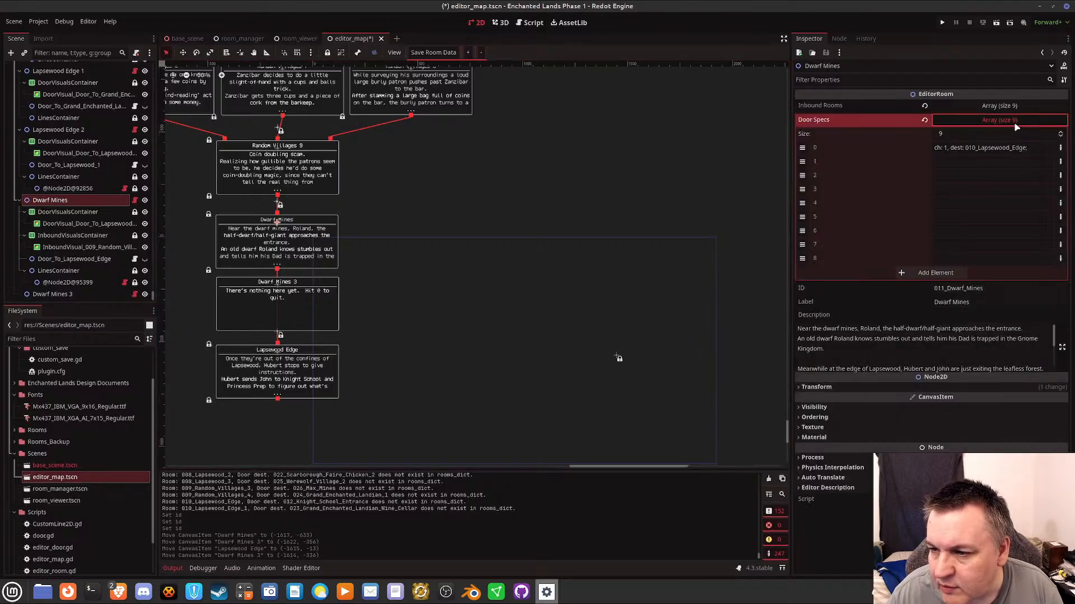
pyautogui.tripleClick(1037, 151)
pyautogui.rightClick(1038, 151)
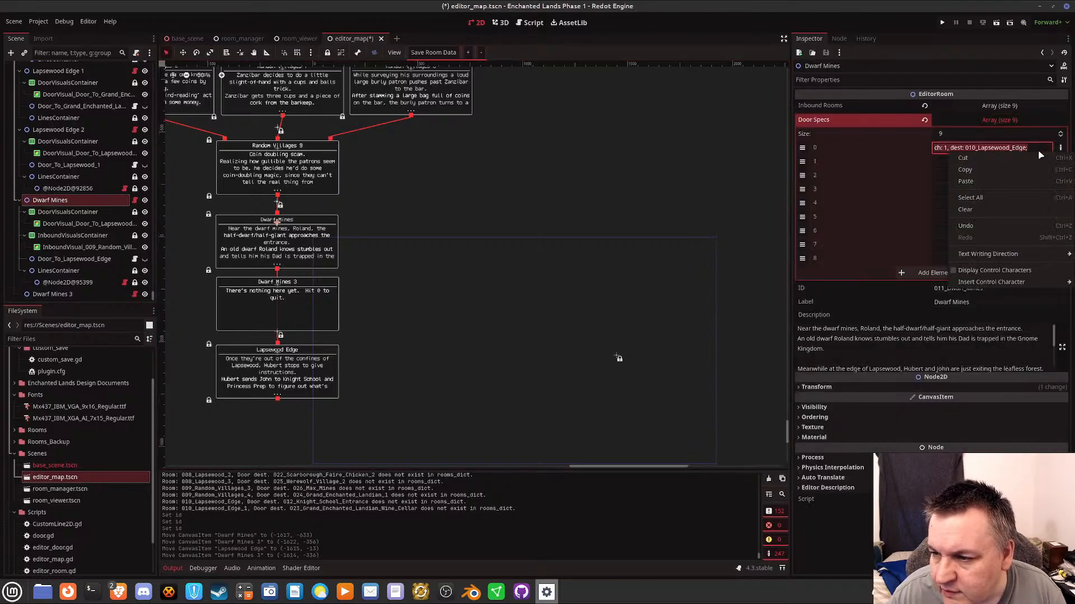
pyautogui.click(992, 170)
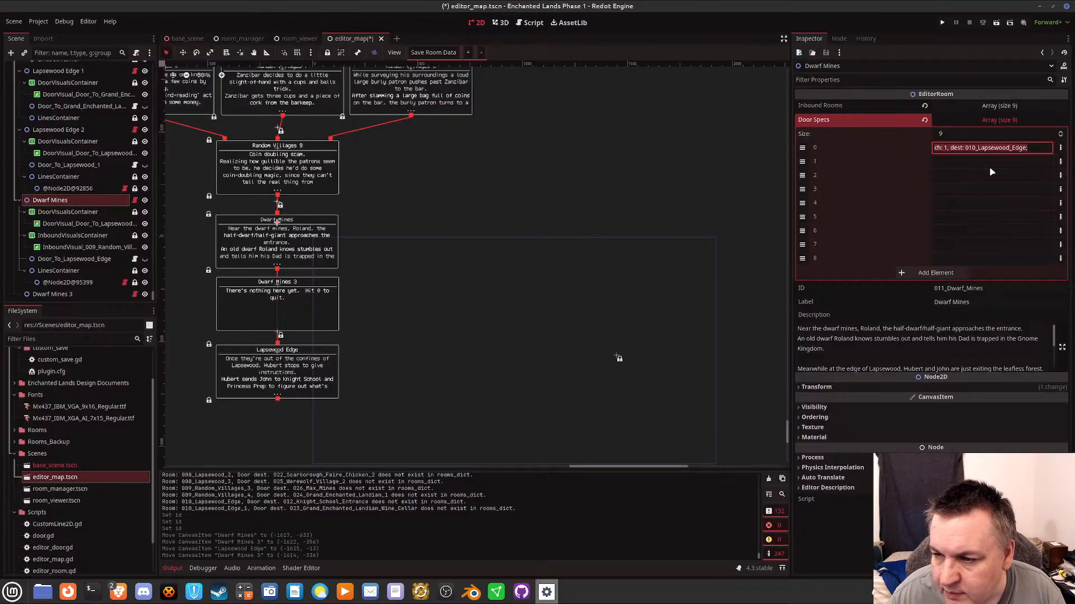
pyautogui.click(279, 288)
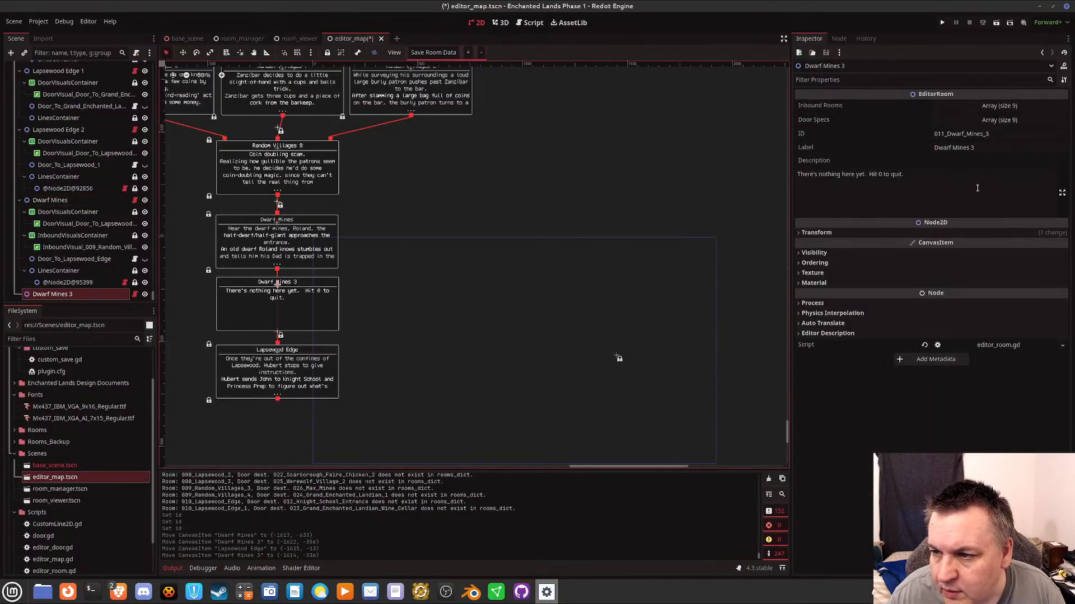
pyautogui.click(999, 121)
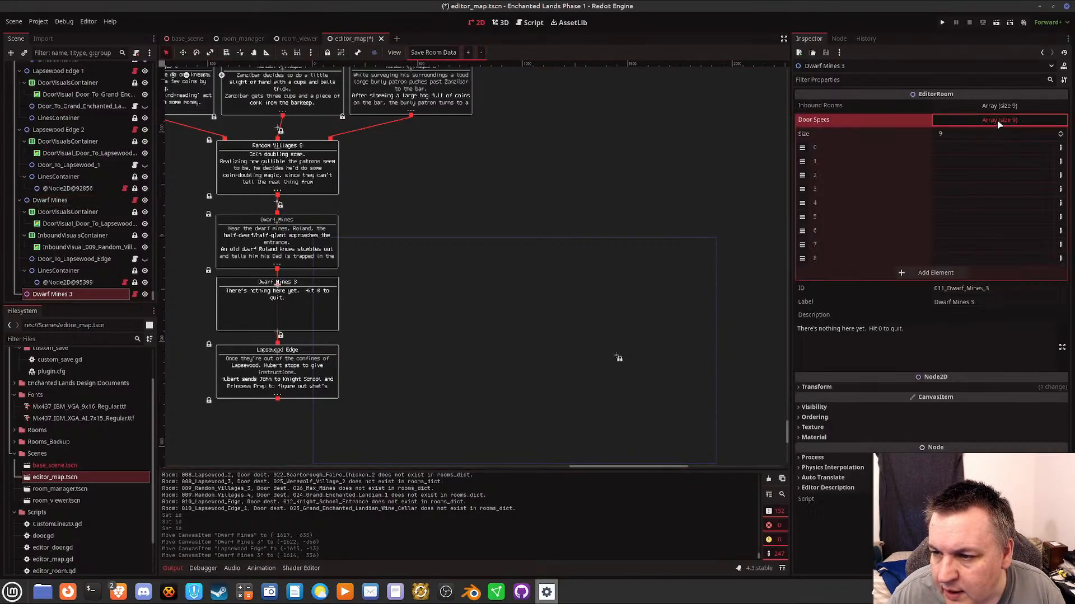
pyautogui.rightClick(941, 147)
pyautogui.click(972, 175)
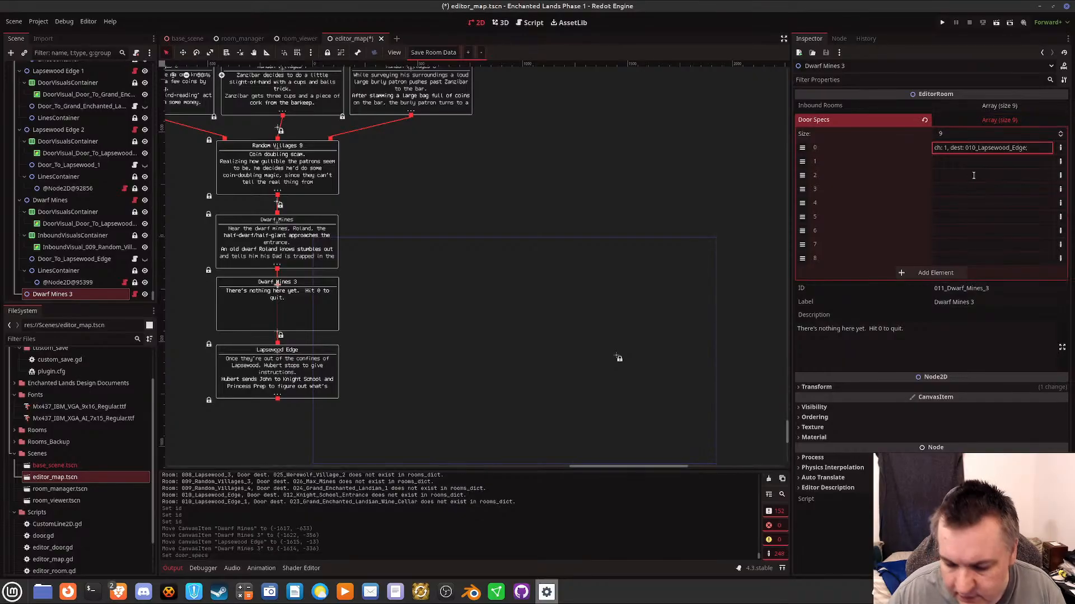
pyautogui.press('Return')
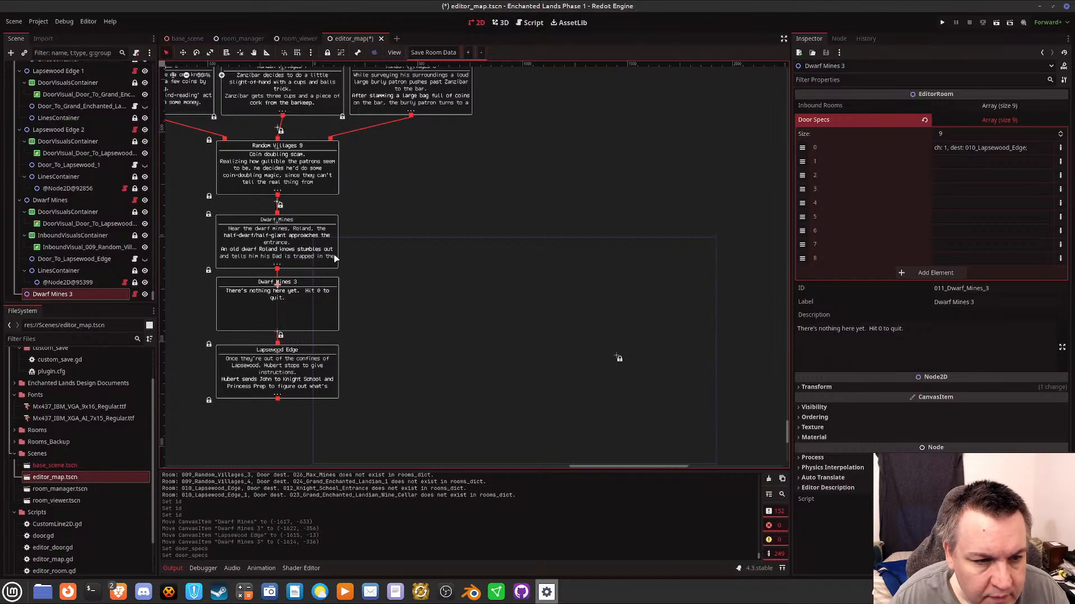
# Change door spec 0 of the Dwarf Mines room to "ch: 1, dest: 011_Dwarf_Mines_3;".
pyautogui.click(278, 226)
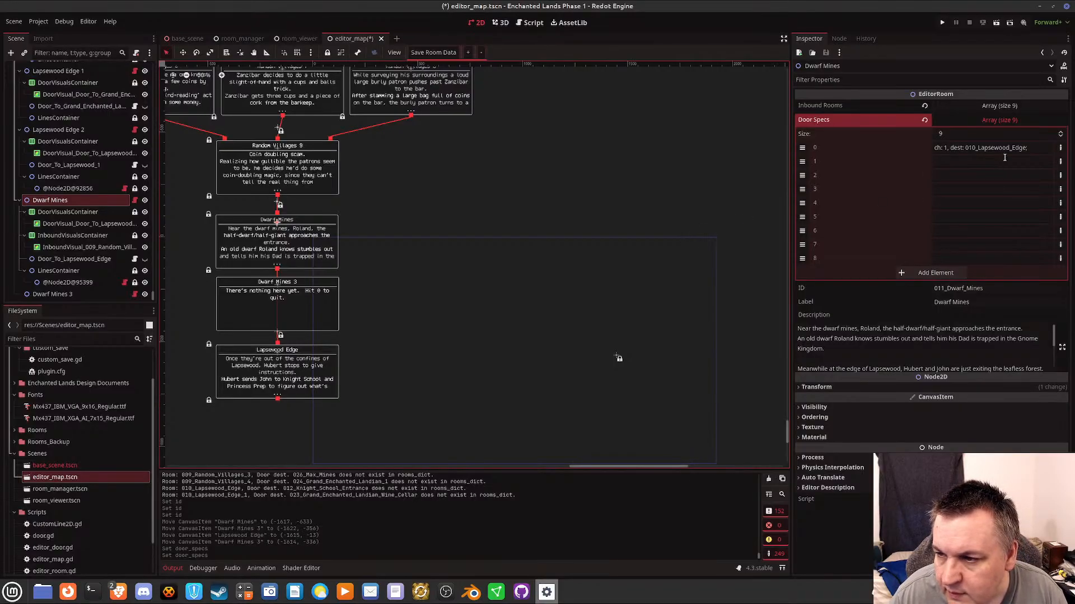
pyautogui.click(972, 148)
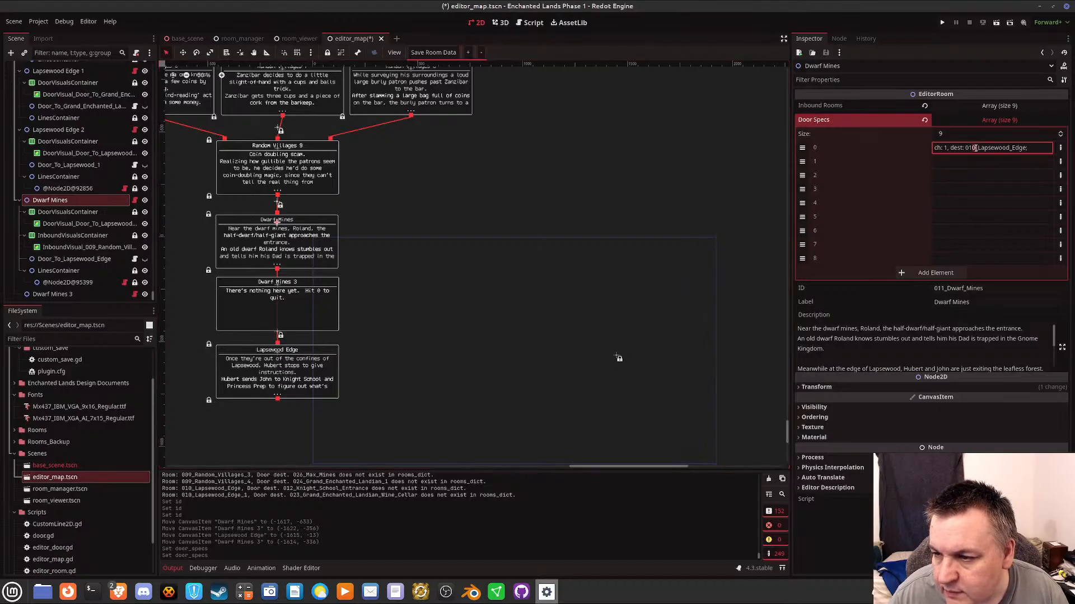
pyautogui.press('BackSpace')
pyautogui.write('1')
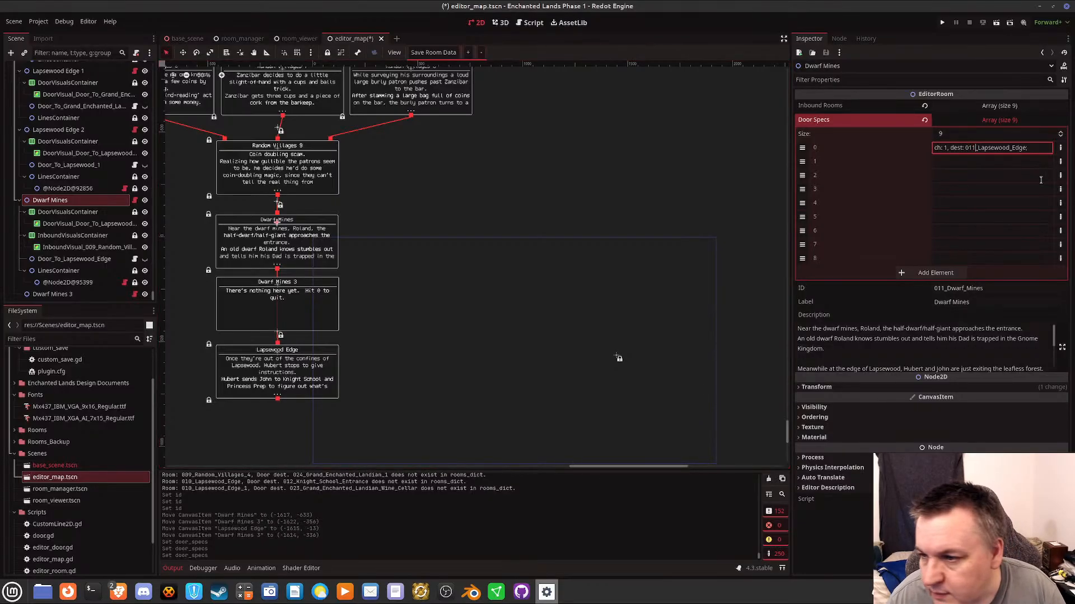
pyautogui.press('Right')
pyautogui.press('Right')
pyautogui.press('Right')
pyautogui.press('Right')
pyautogui.press('Right')
pyautogui.press('Right')
pyautogui.press('Right')
pyautogui.press('Right')
pyautogui.press('Right')
pyautogui.press('Right')
pyautogui.press('Right')
pyautogui.press('Right')
pyautogui.press('Right')
pyautogui.press('Right')
pyautogui.press('Right')
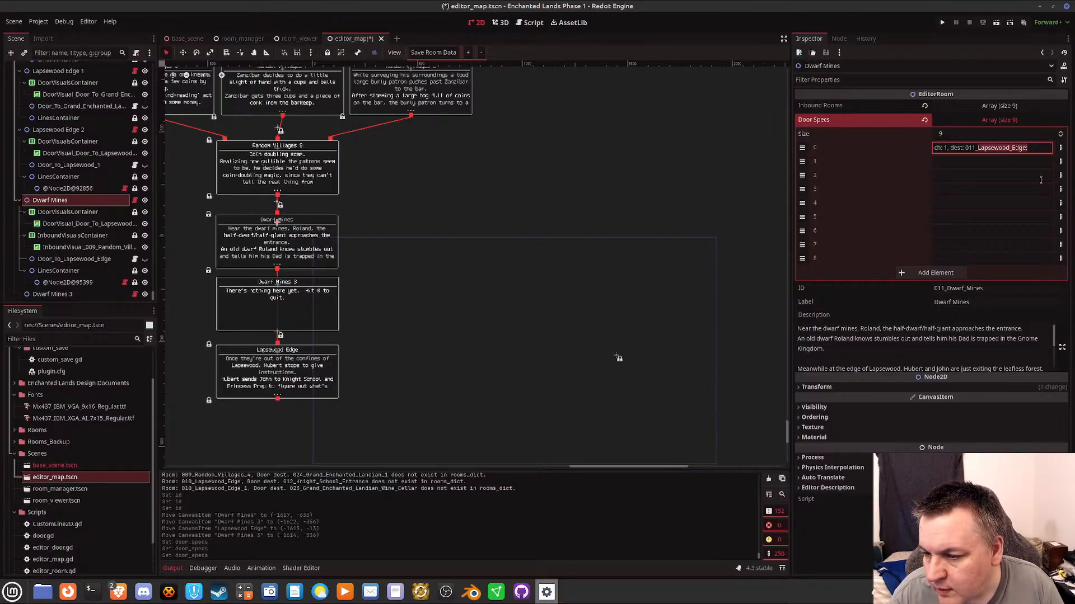
pyautogui.hotkey('ctrl', 'BackSpace')
pyautogui.write('Wa')
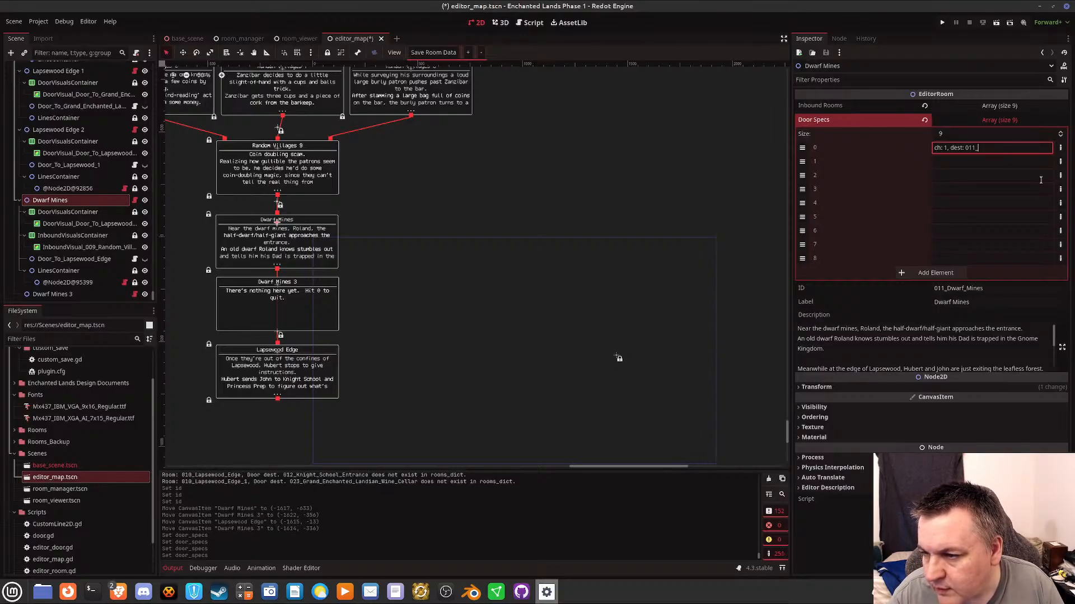
pyautogui.write('Dwarf_Mines_3')
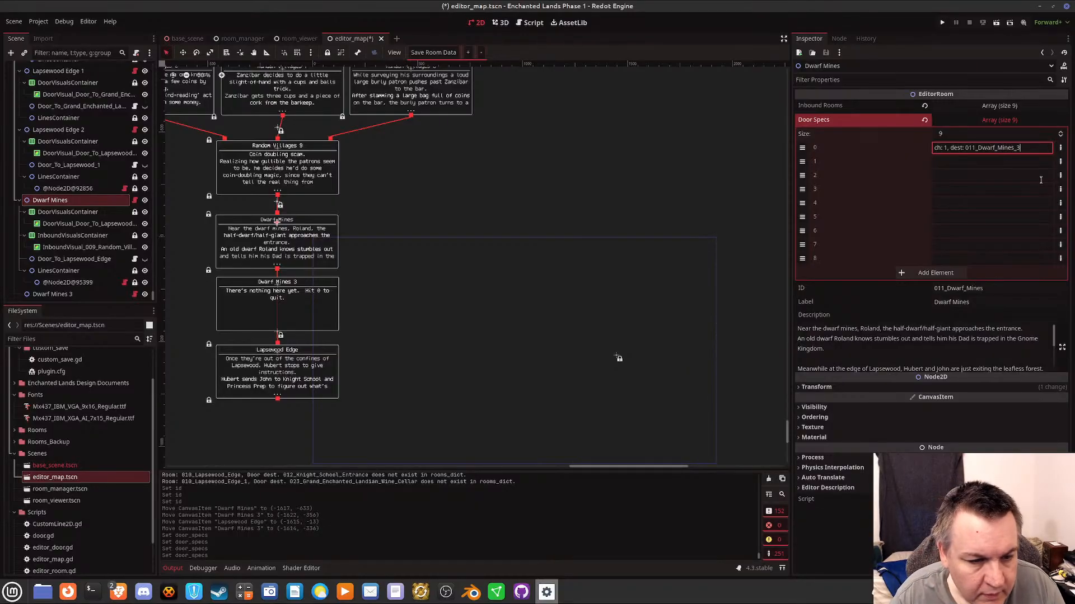
pyautogui.press('Return')
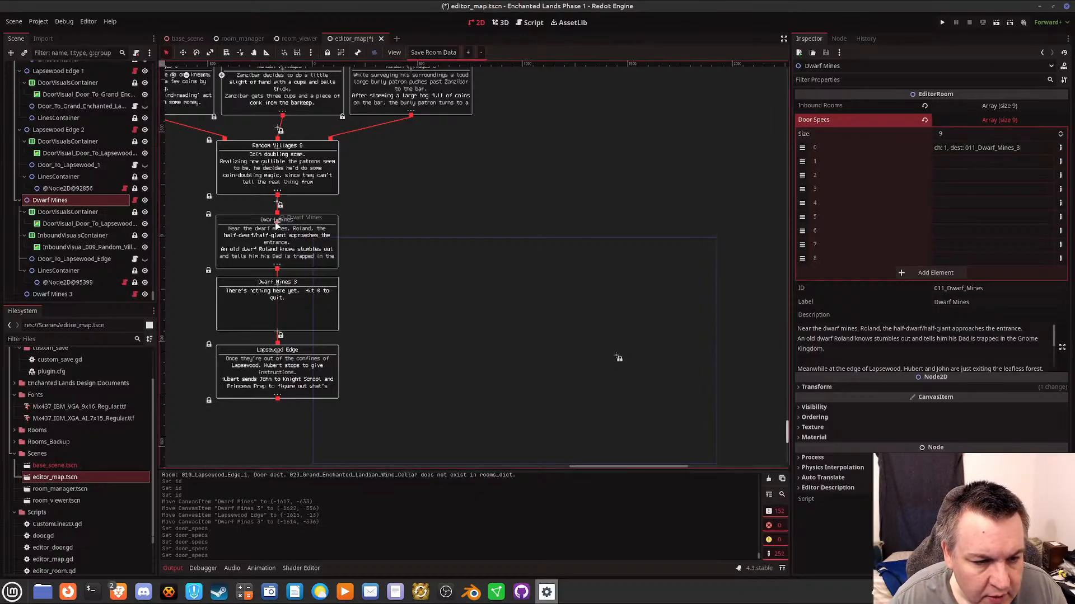
# Save the scene and the room data, and check the Dwarf Mines files in the Rooms folder in Files before returning to Redot Engine.
pyautogui.click(279, 287)
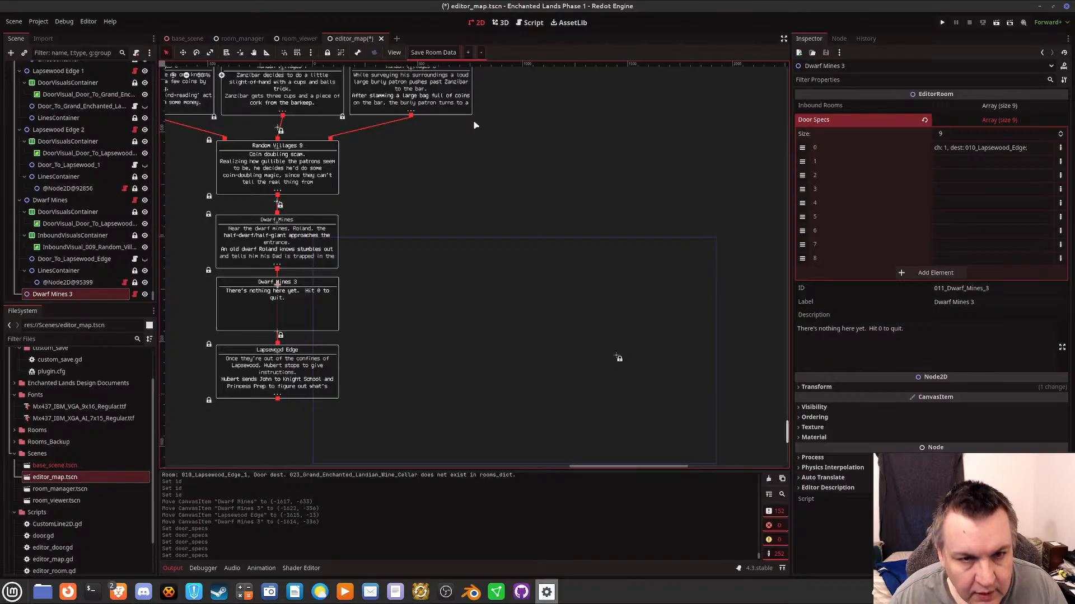
pyautogui.hotkey('ctrl', 's')
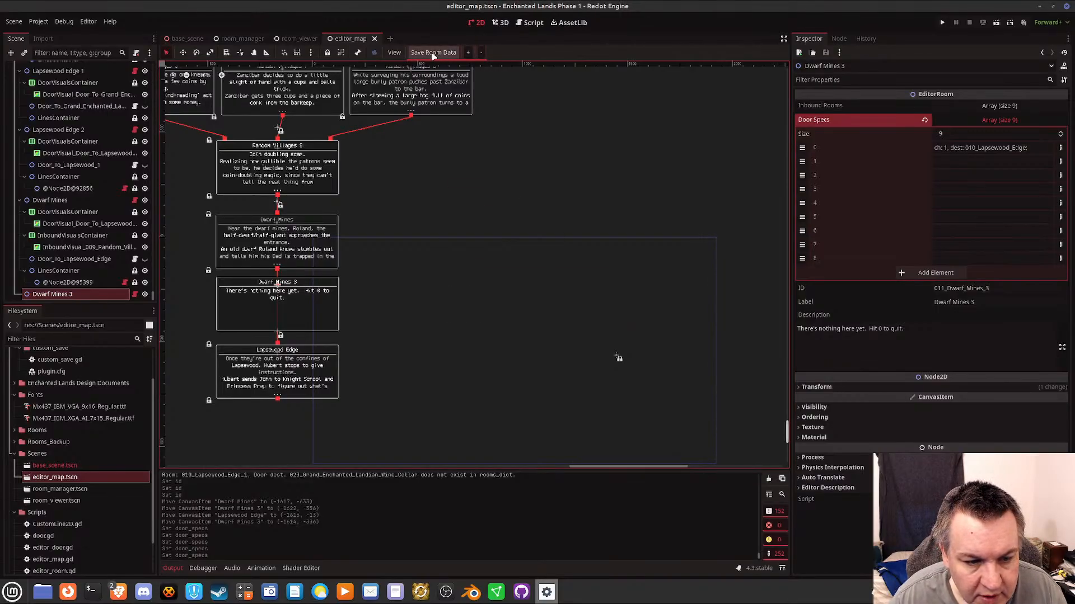
pyautogui.click(434, 52)
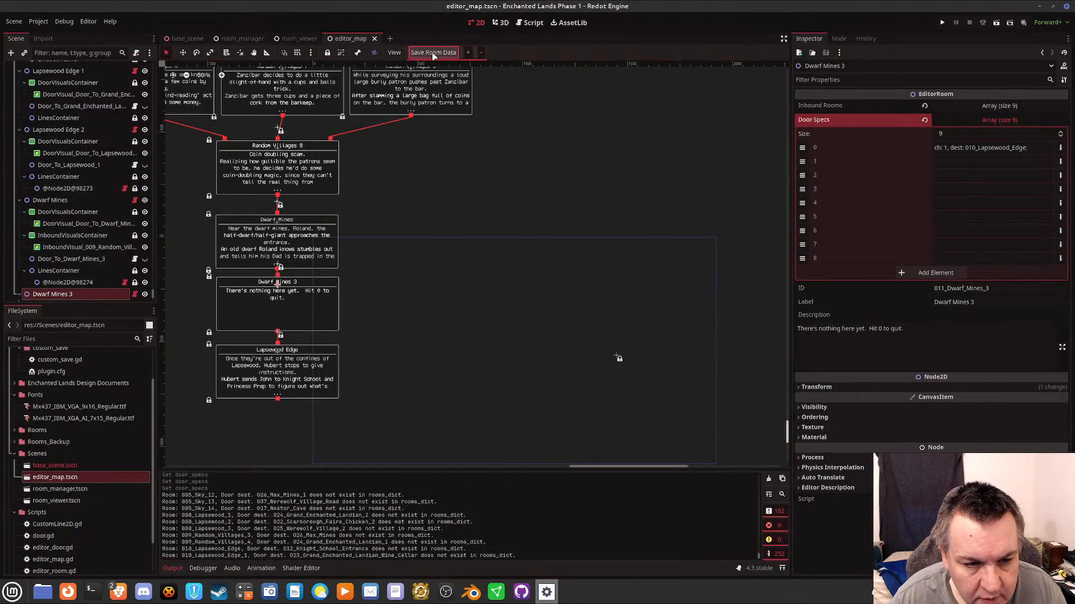
pyautogui.hotkey('alt', 'Tab')
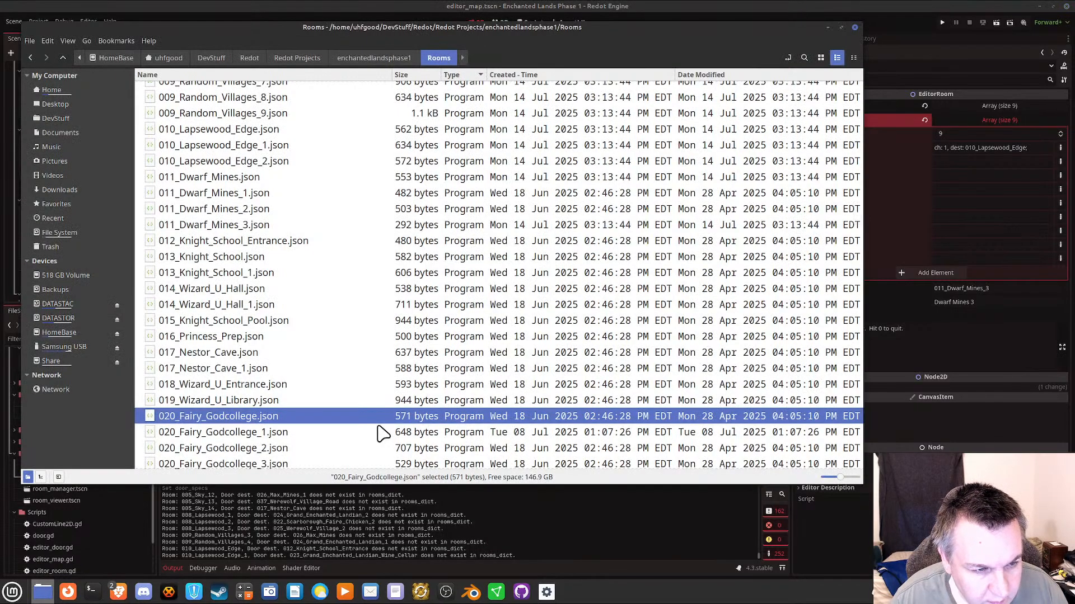
pyautogui.hotkey('alt', 'Tab')
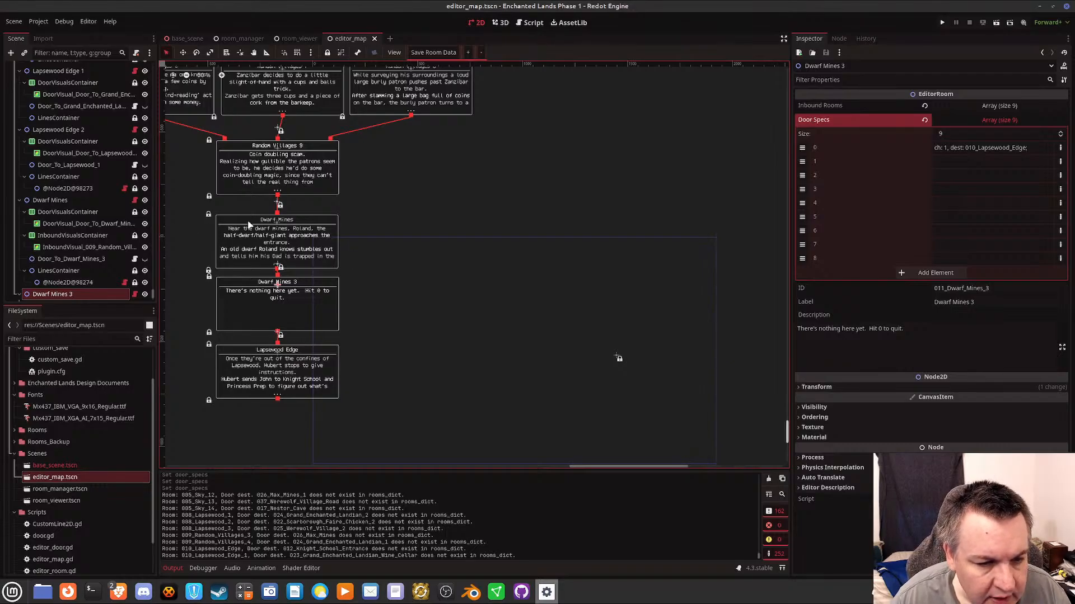
# Replace the Dwarf Mines 3 description with the full description copied from Dwarf Mines, and save the scene and the room data.
pyautogui.click(277, 224)
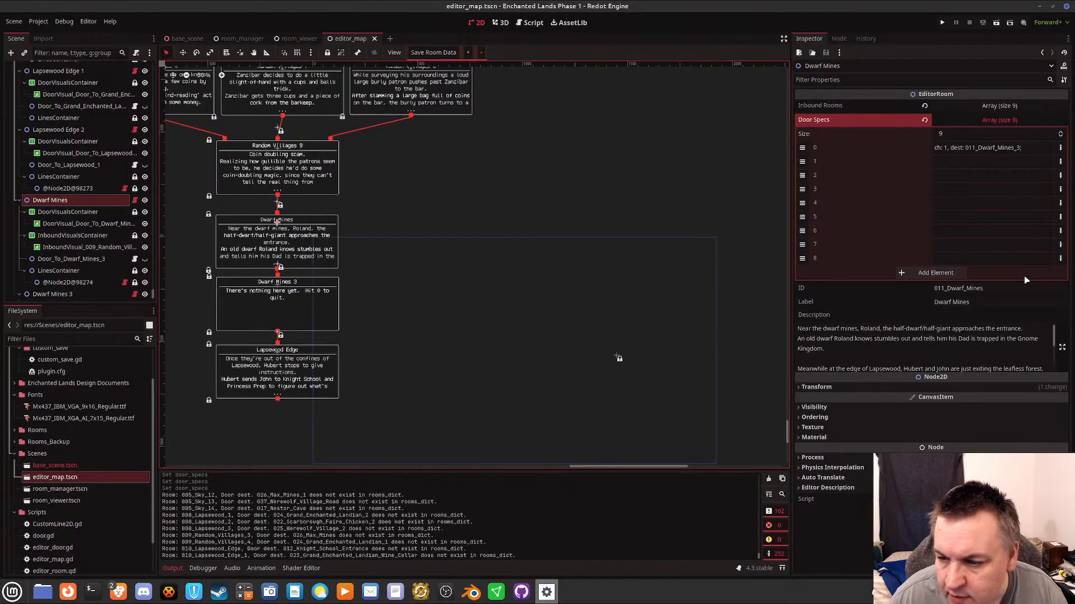
pyautogui.click(1007, 121)
pyautogui.rightClick(895, 184)
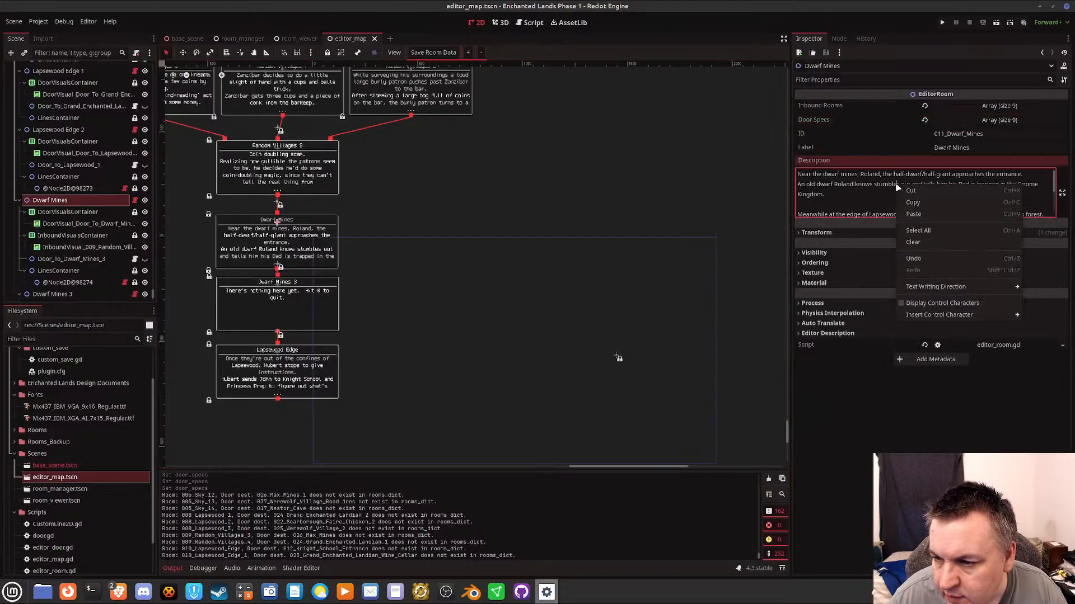
pyautogui.click(937, 231)
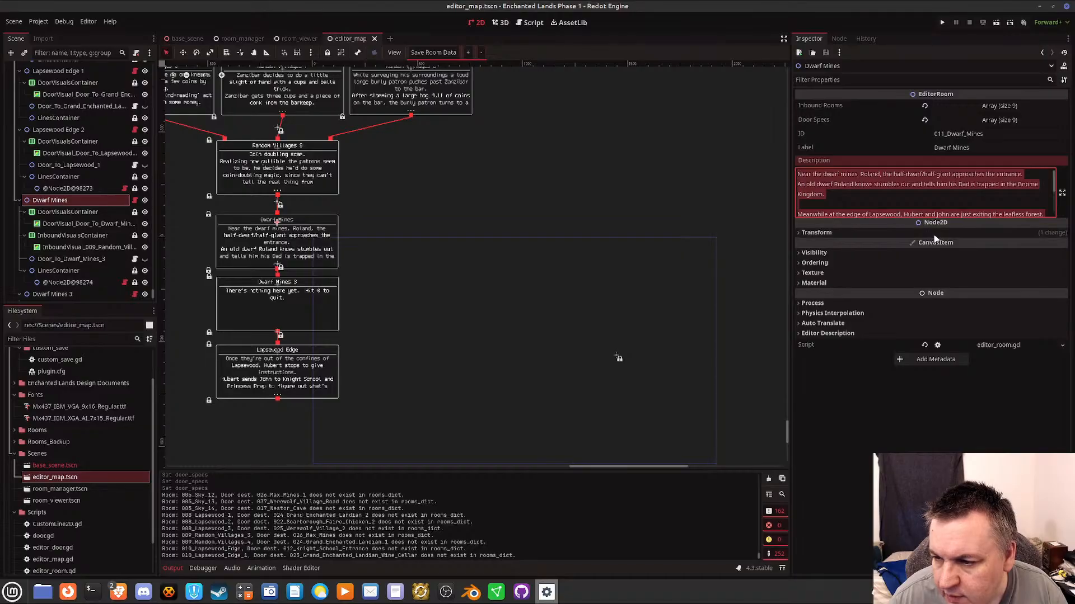
pyautogui.rightClick(860, 190)
pyautogui.click(884, 209)
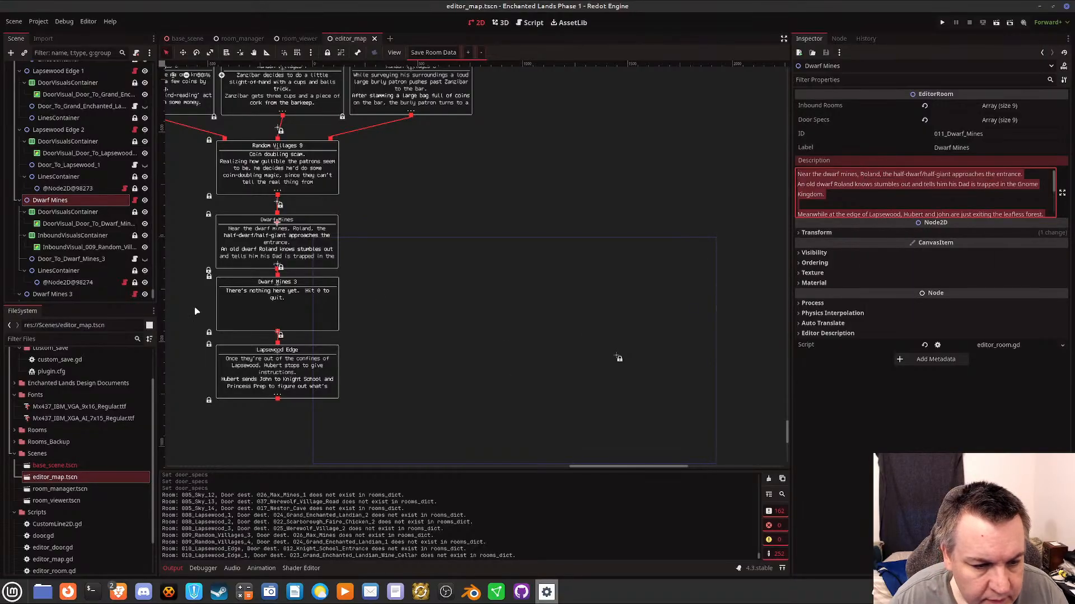
pyautogui.click(280, 288)
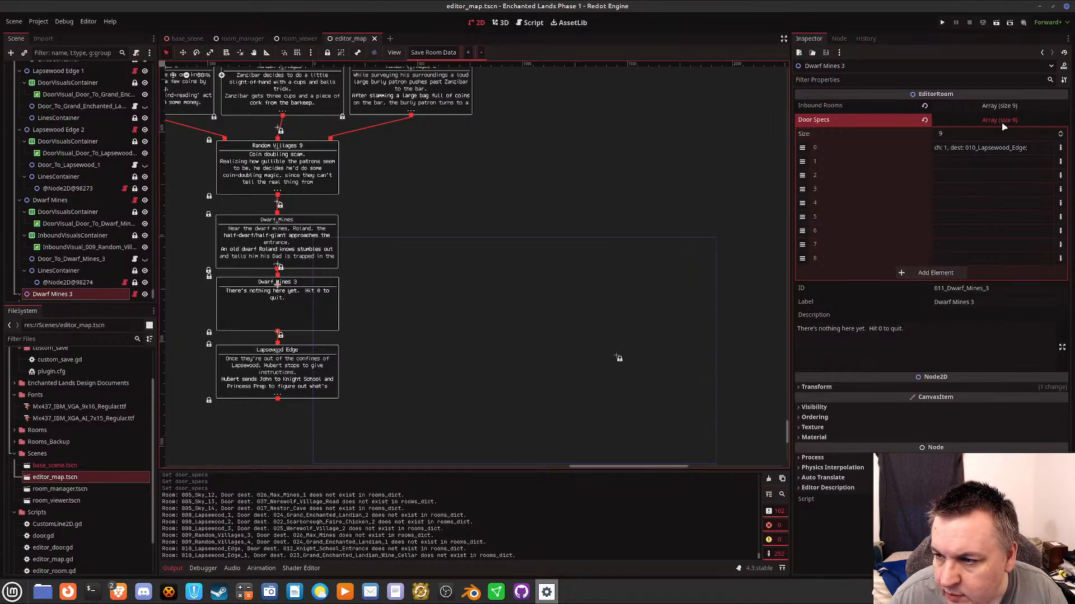
pyautogui.click(1000, 120)
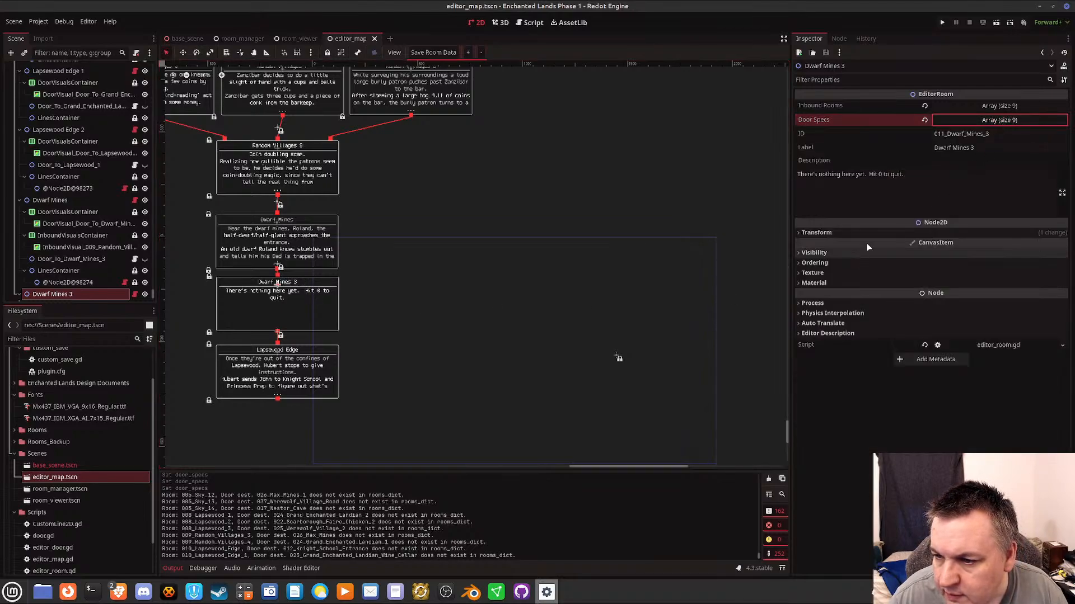
pyautogui.rightClick(895, 177)
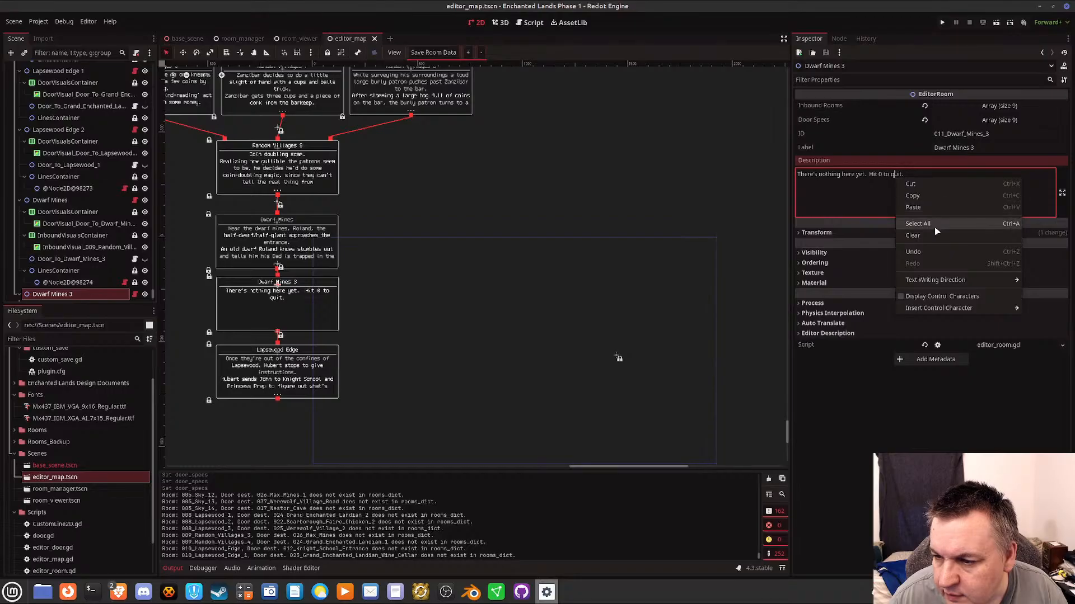
pyautogui.click(833, 170)
pyautogui.rightClick(836, 174)
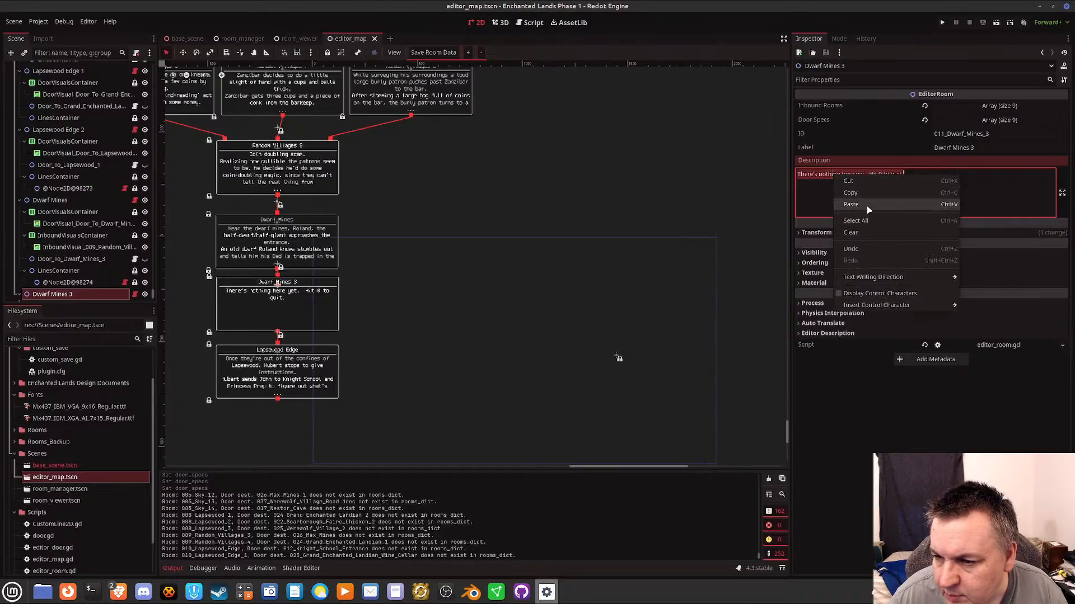
pyautogui.click(867, 211)
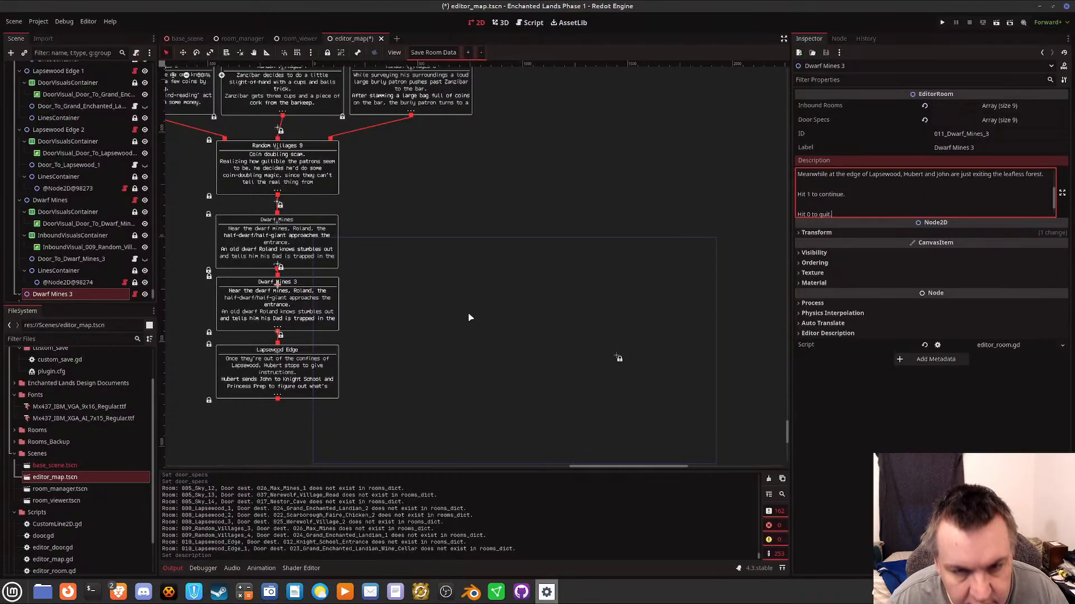
pyautogui.hotkey('ctrl', 's')
pyautogui.click(429, 54)
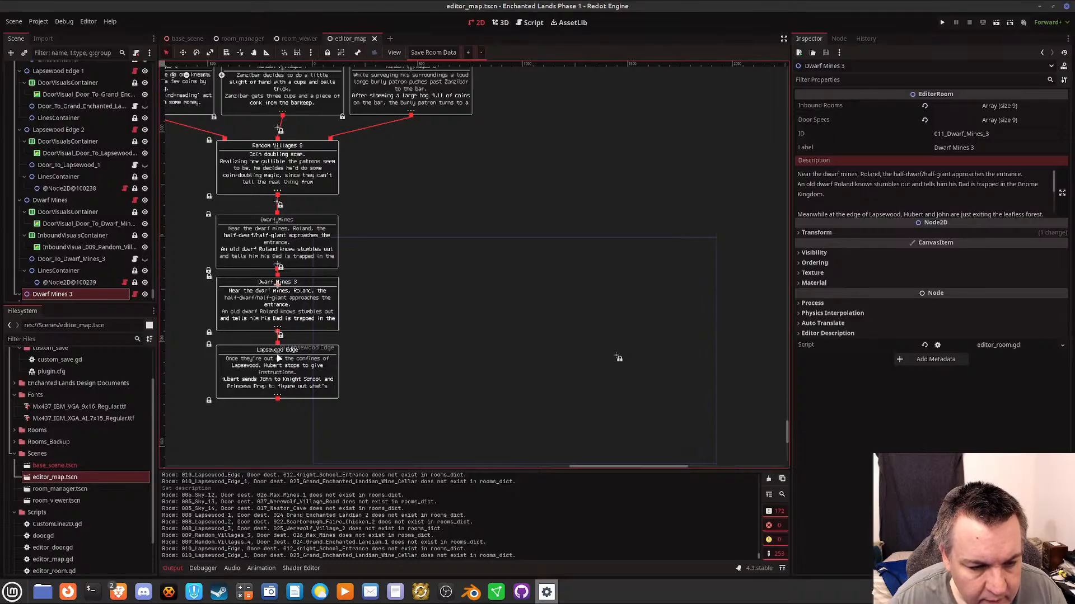
# Space out the Dwarf Mines, Dwarf Mines 3 and Lapsewood Edge rooms vertically on the map by moving each one down.
pyautogui.moveTo(278, 358); pyautogui.dragTo(278, 390)
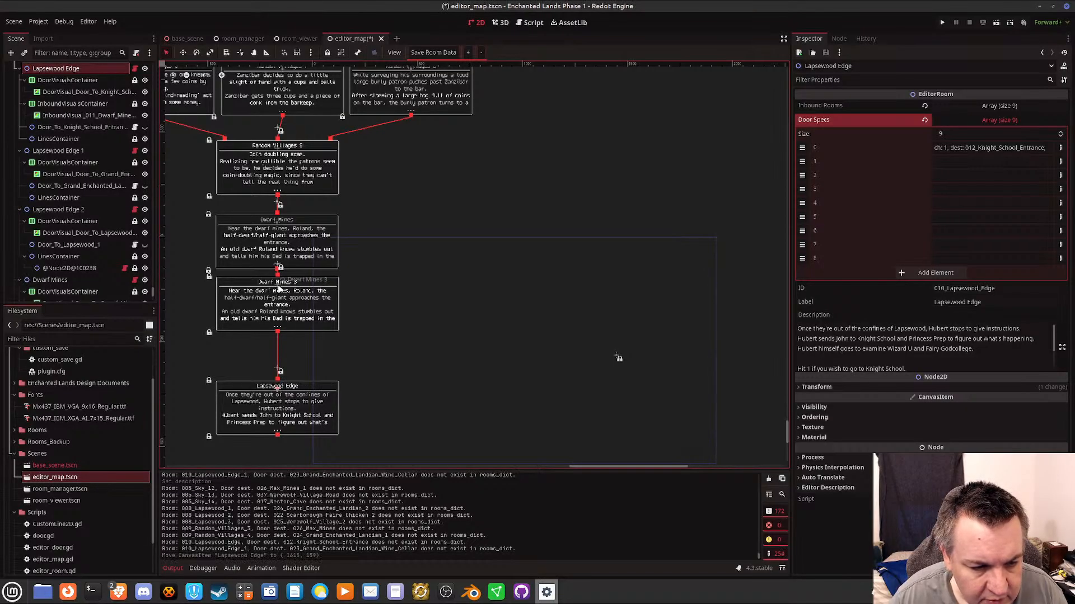
pyautogui.moveTo(278, 292)
pyautogui.mouseDown()
pyautogui.moveTo(276, 323)
pyautogui.moveTo(277, 311)
pyautogui.mouseUp()
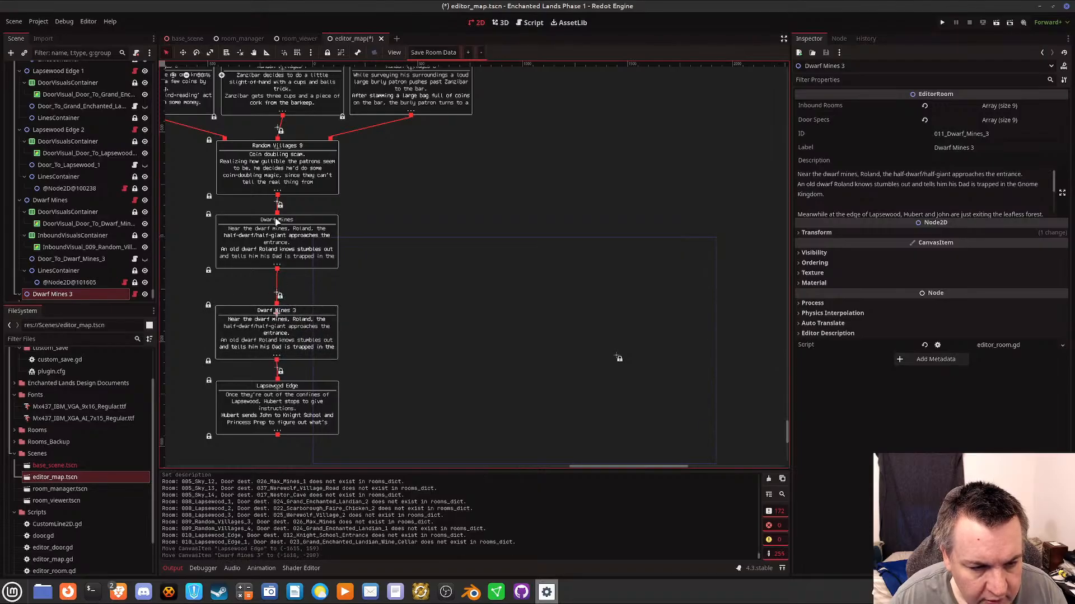
pyautogui.moveTo(275, 227); pyautogui.dragTo(276, 231)
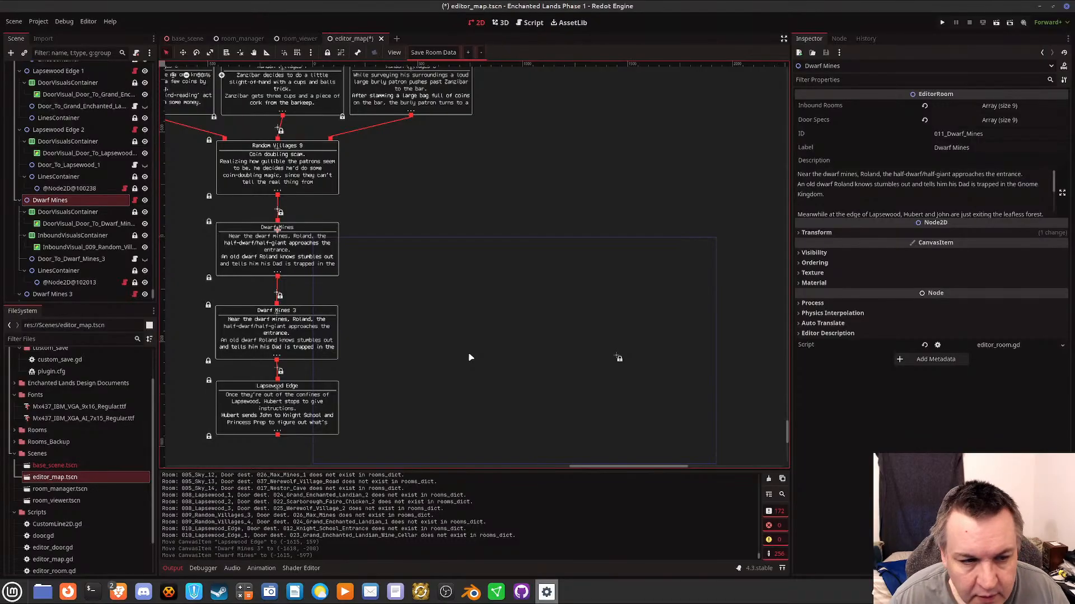
# In the Dwarf Mines description, insert a copy of the opening "Near the dwarf mines, Roland..." line just above the "Meanwhile" paragraph.
pyautogui.click(1062, 194)
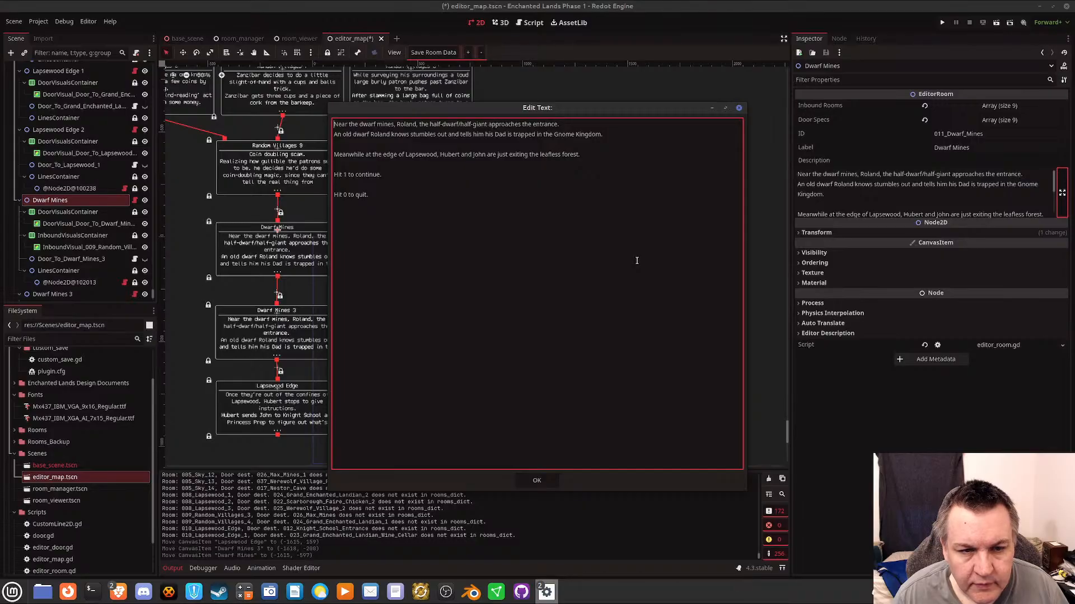
pyautogui.hotkey('shift', 'Down')
pyautogui.hotkey('ctrl', 'c')
pyautogui.press('Down')
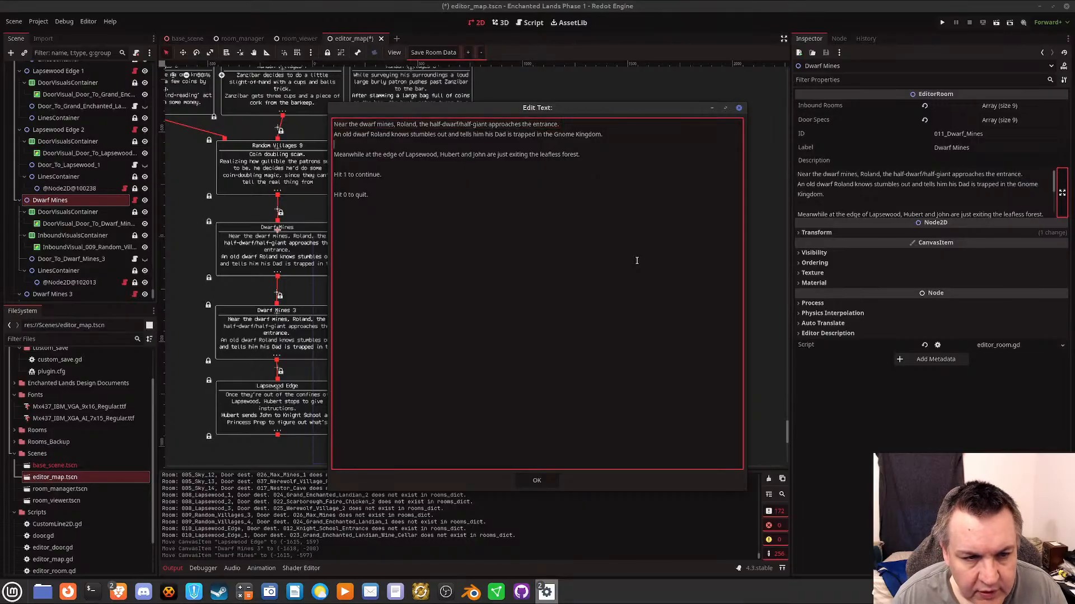
pyautogui.press('Return')
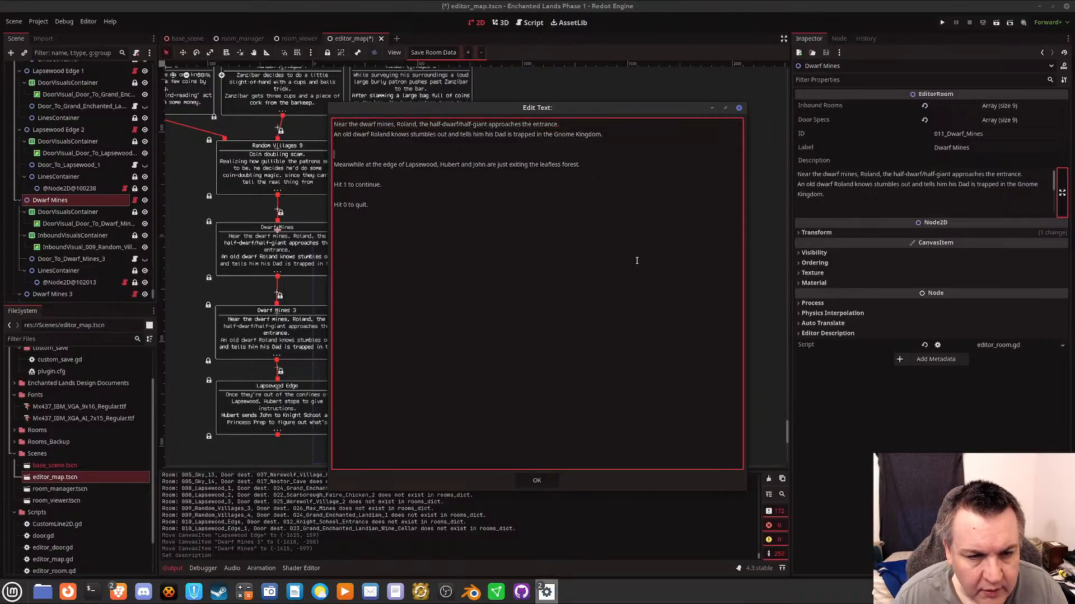
pyautogui.hotkey('ctrl', 'v')
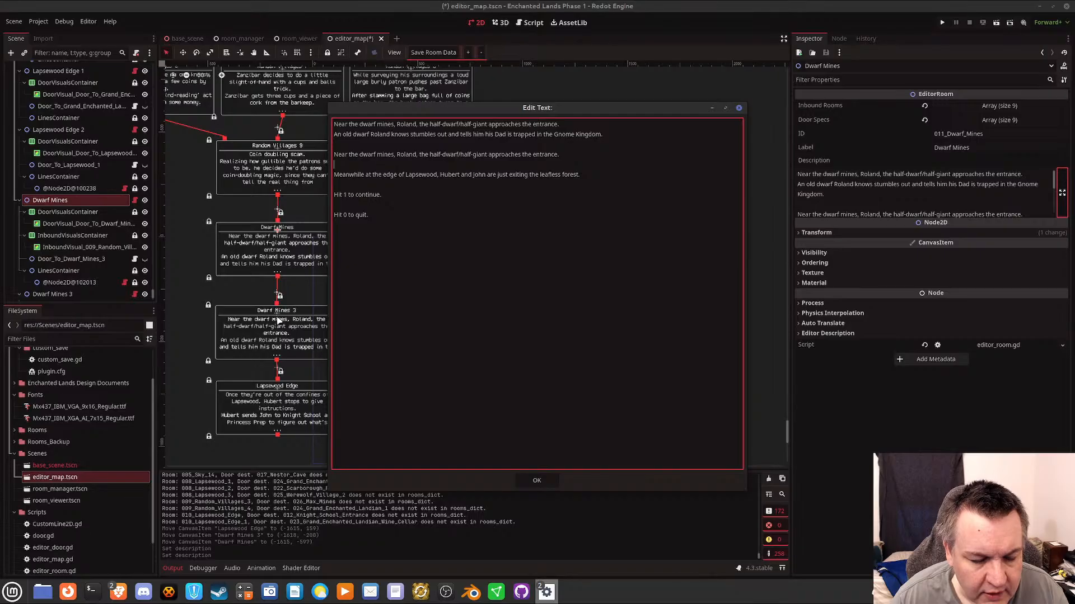
pyautogui.click(536, 481)
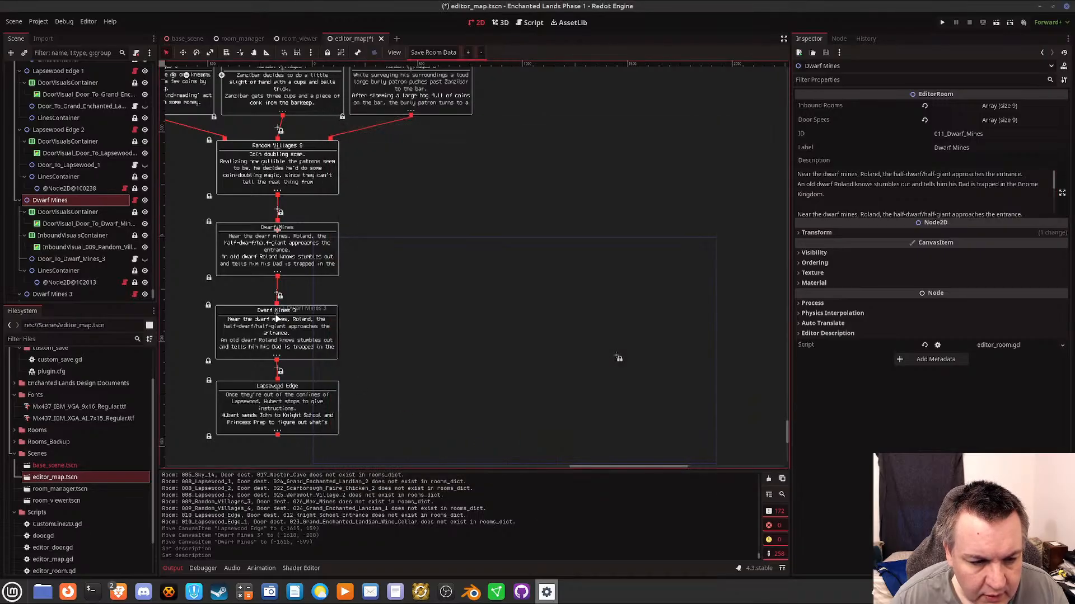
# In the Dwarf Mines 3 description, insert a copy of the "An old dwarf Roland knows..." sentence just above the "Meanwhile" paragraph.
pyautogui.click(276, 318)
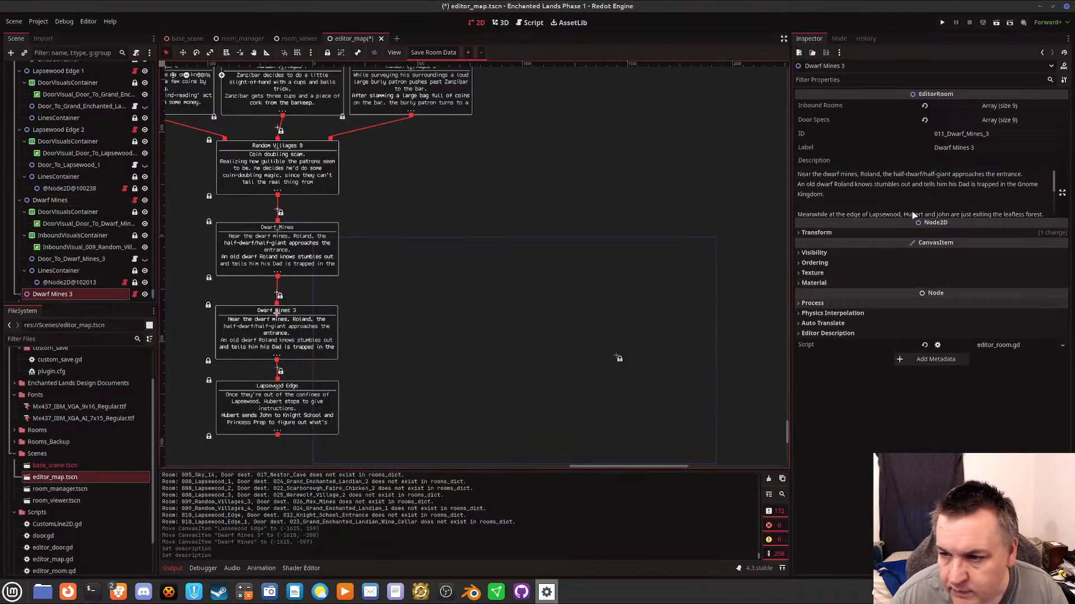
pyautogui.click(888, 178)
pyautogui.click(834, 185)
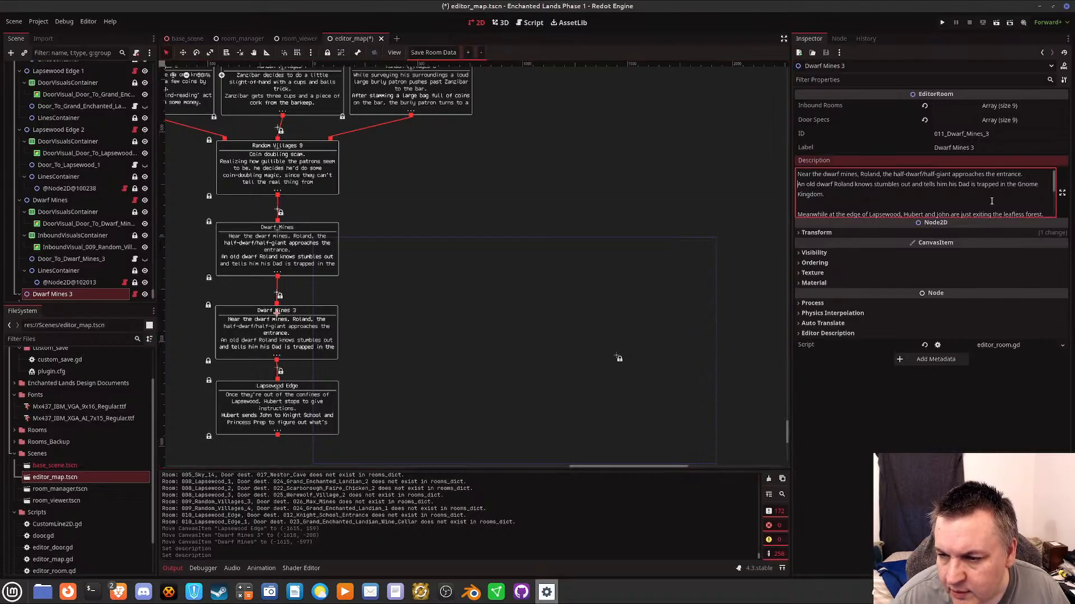
pyautogui.hotkey('shift', 'Down')
pyautogui.hotkey('shift', 'Down')
pyautogui.hotkey('ctrl', 'c')
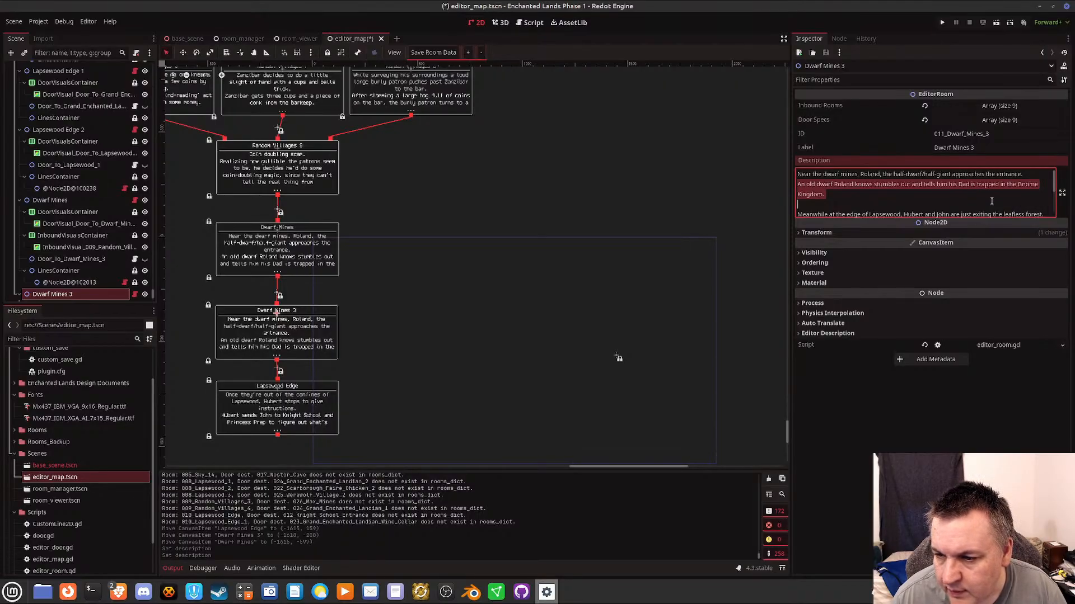
pyautogui.press('Right')
pyautogui.press('Return')
pyautogui.hotkey('ctrl', 'v')
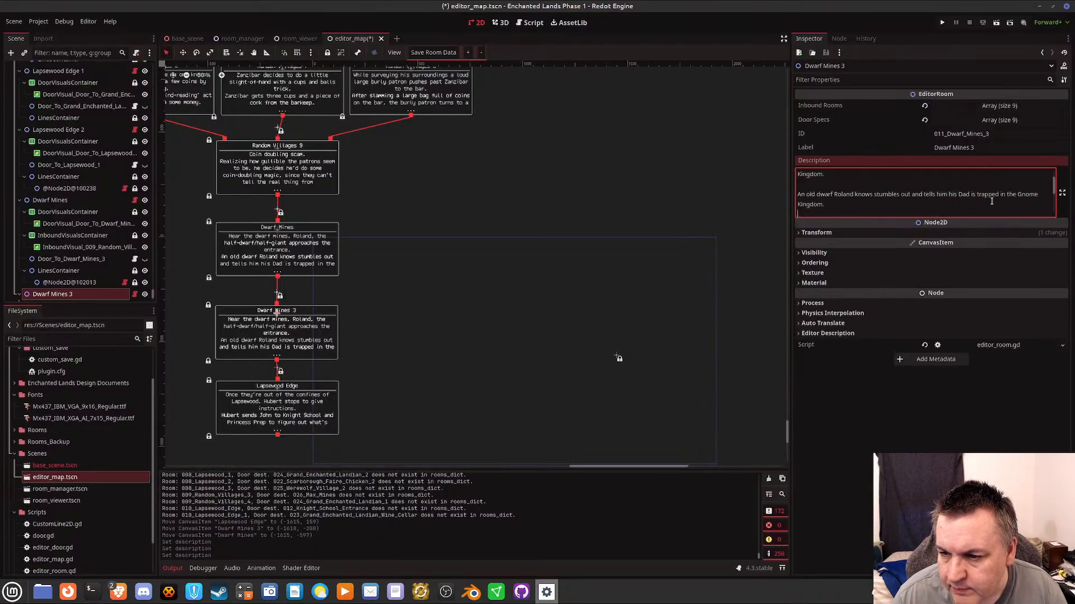
# Look through the rest of the Dwarf Mines 3 description, and save the scene and the room data.
pyautogui.press('Down')
pyautogui.press('Down')
pyautogui.press('Down')
pyautogui.press('Down')
pyautogui.press('Down')
pyautogui.hotkey('ctrl', 'Home')
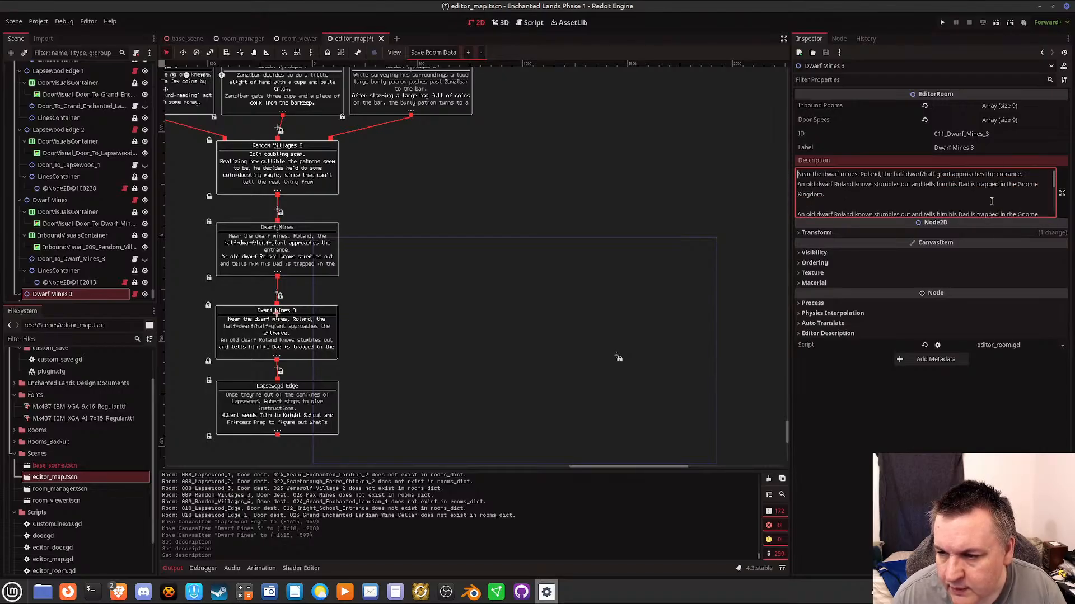
pyautogui.hotkey('ctrl', 's')
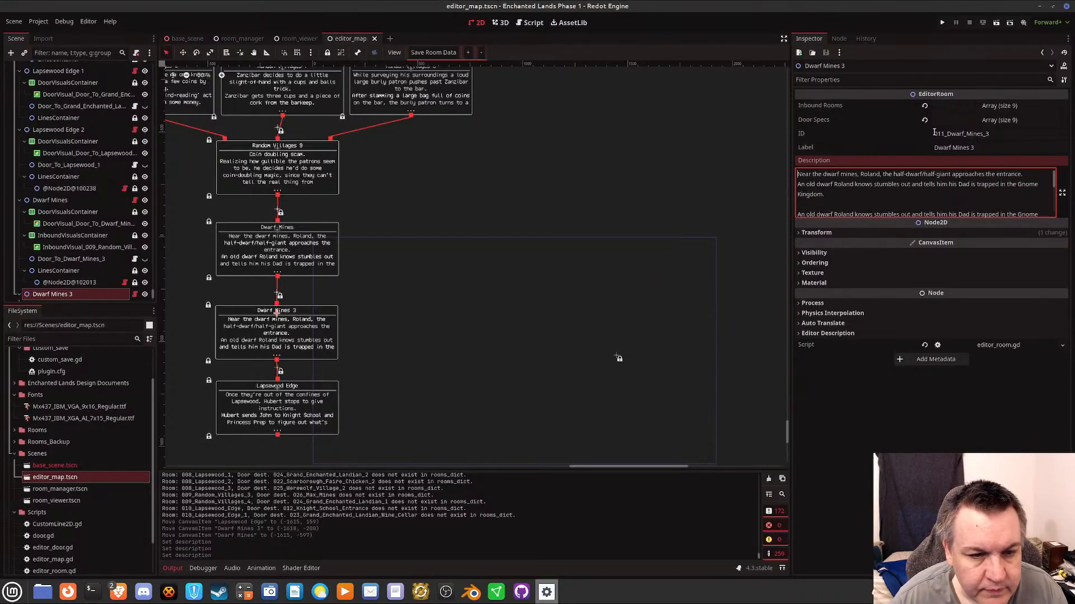
pyautogui.click(453, 53)
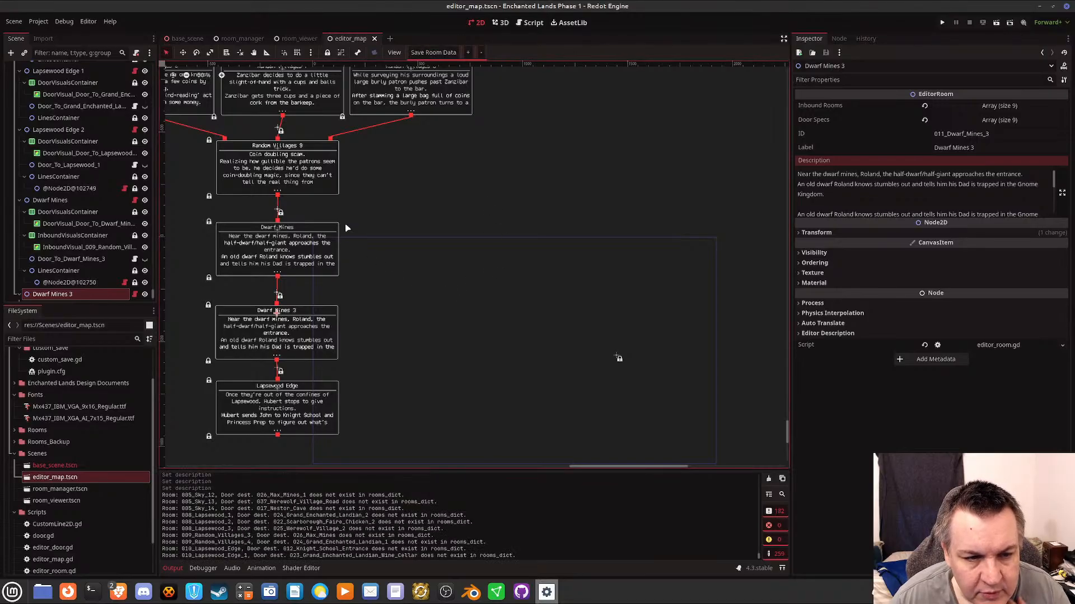
# Select the Dwarf Mines room and place the text cursor on the empty line above the "Meanwhile" paragraph in its description.
pyautogui.click(277, 230)
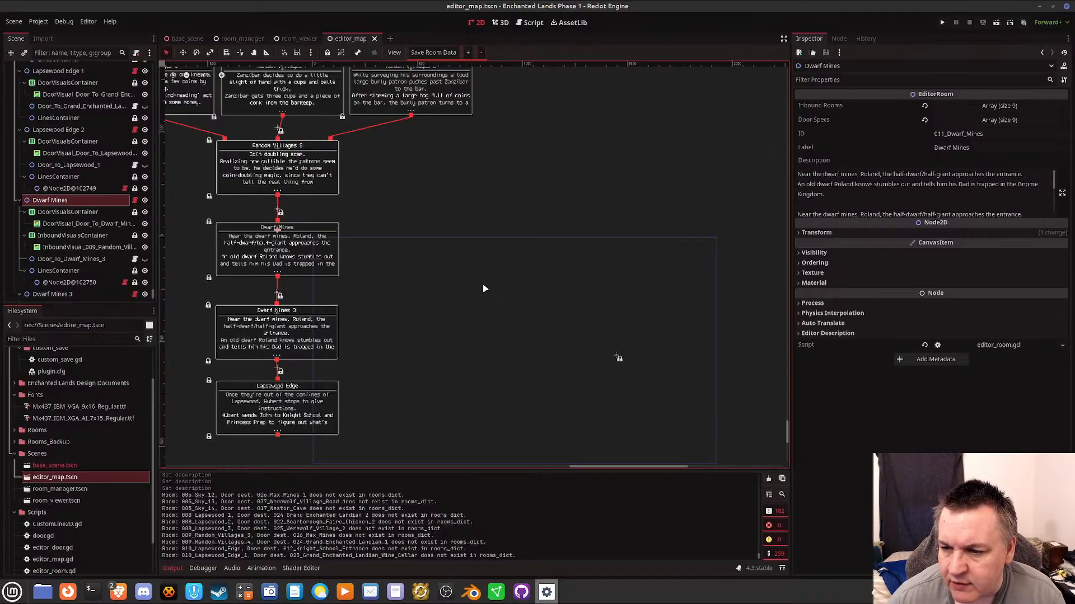
pyautogui.scroll(-3, 933, 206)
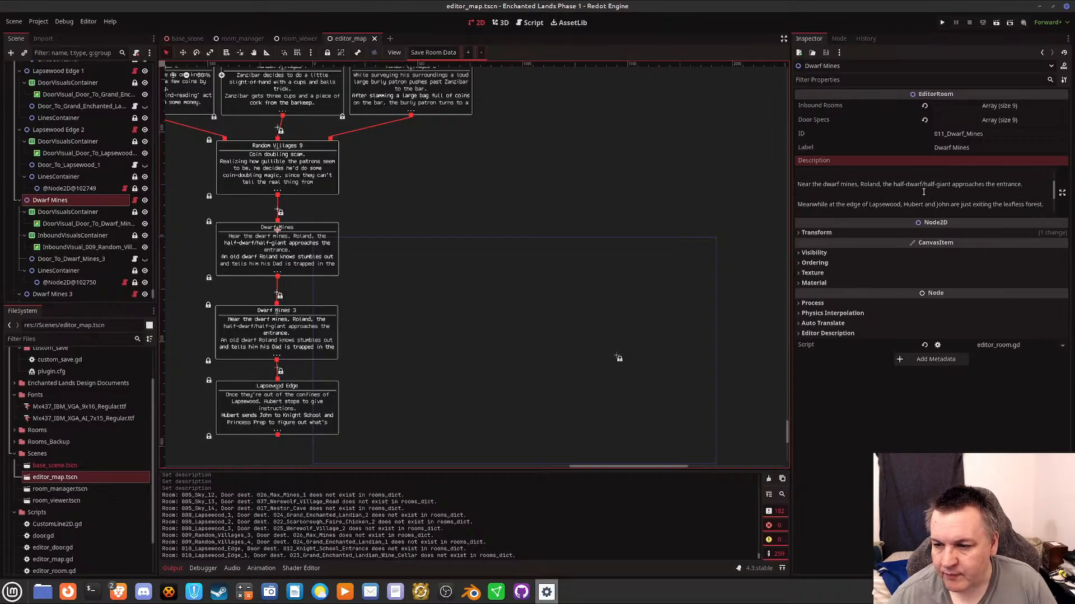
pyautogui.click(847, 194)
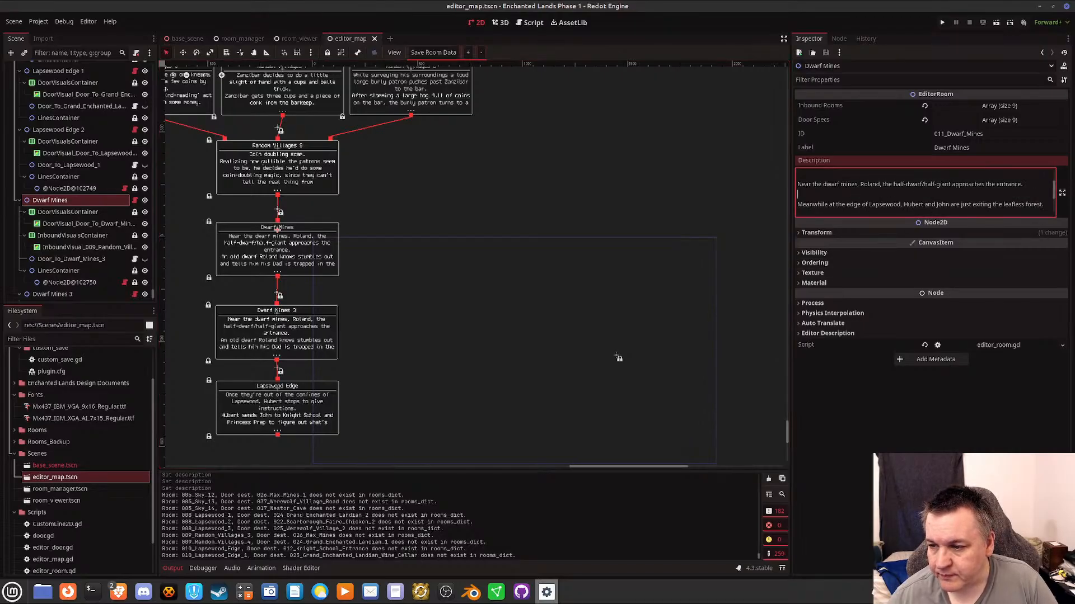
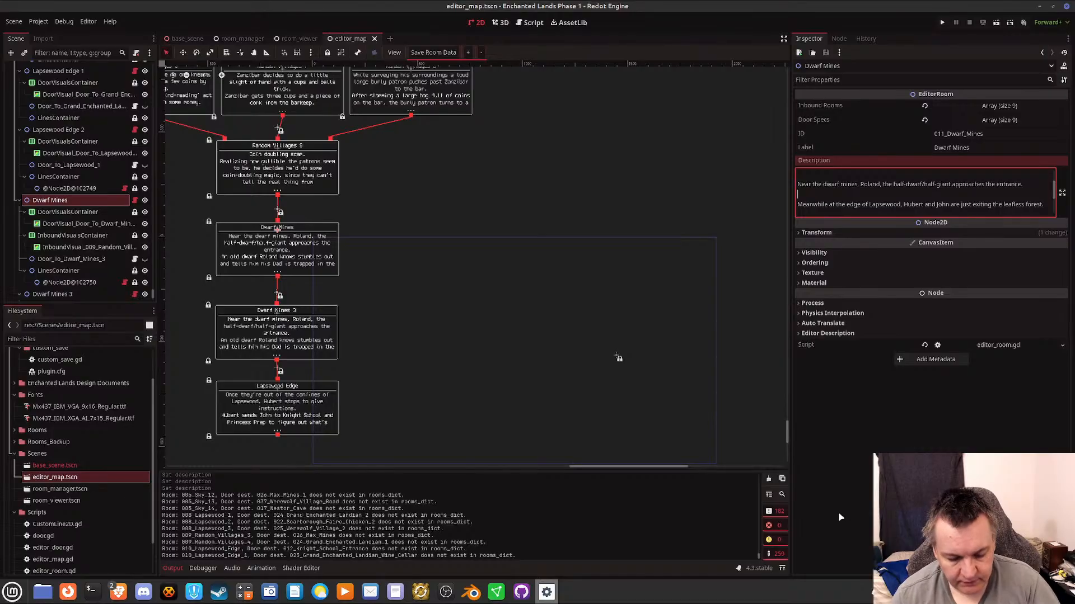
pyautogui.write('A ')
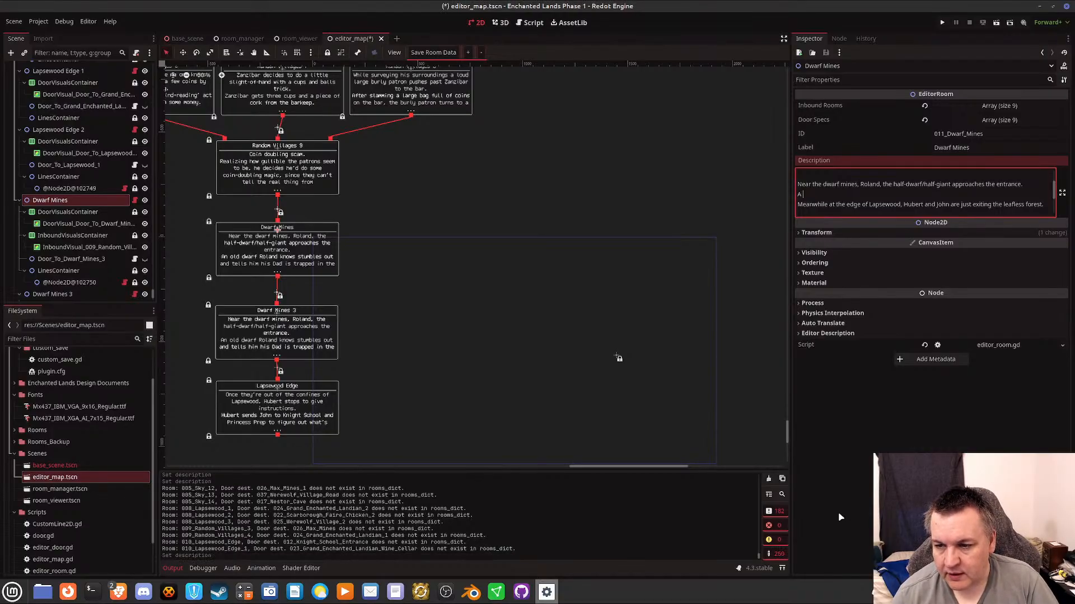
pyautogui.write('dwarf s')
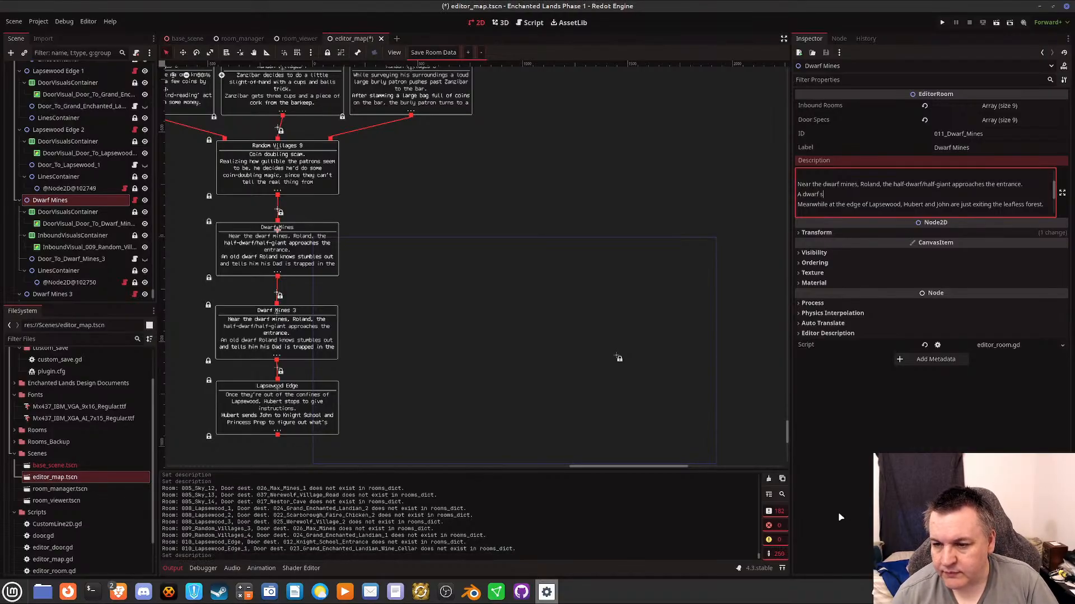
pyautogui.press('BackSpace')
pyautogui.press('BackSpace')
pyautogui.press('BackSpace')
pyautogui.press('BackSpace')
pyautogui.press('BackSpace')
pyautogui.press('BackSpace')
pyautogui.press('BackSpace')
pyautogui.press('BackSpace')
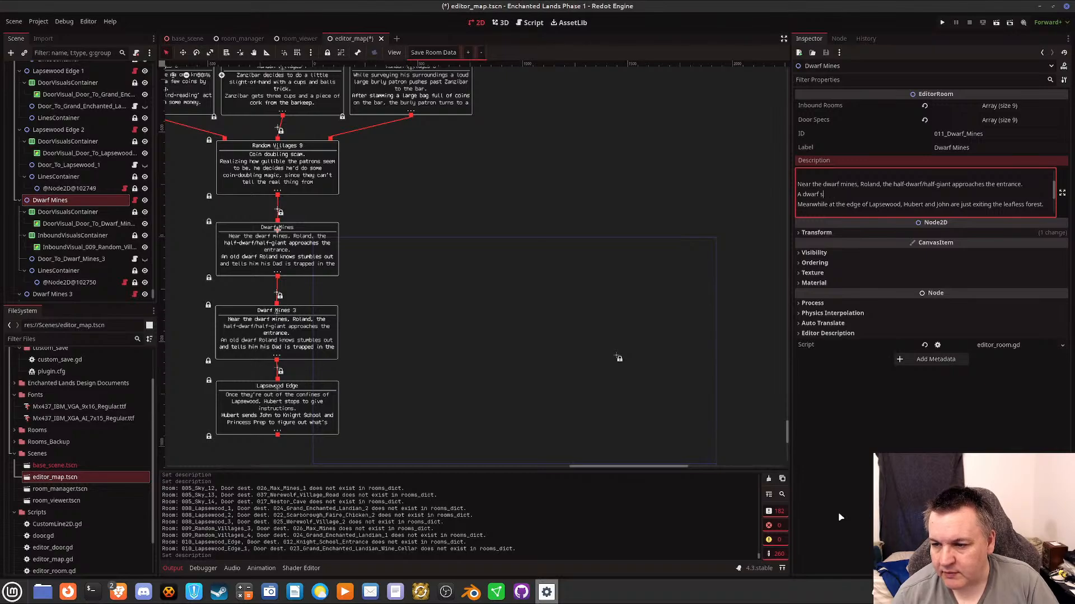
pyautogui.press('BackSpace')
pyautogui.press('BackSpace')
pyautogui.press('BackSpace')
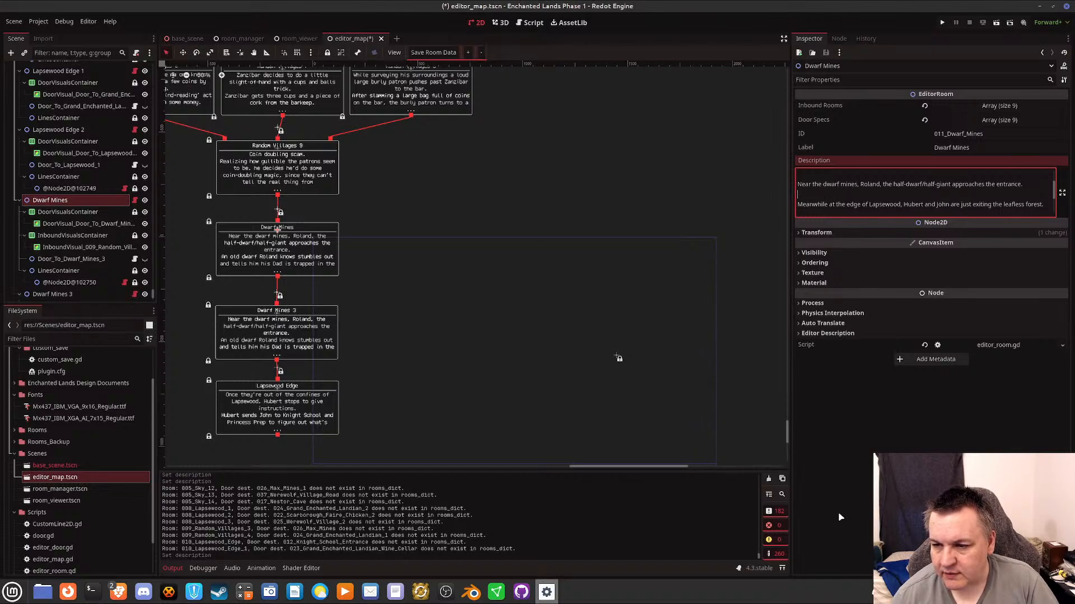
pyautogui.press('Up')
pyautogui.press('Right')
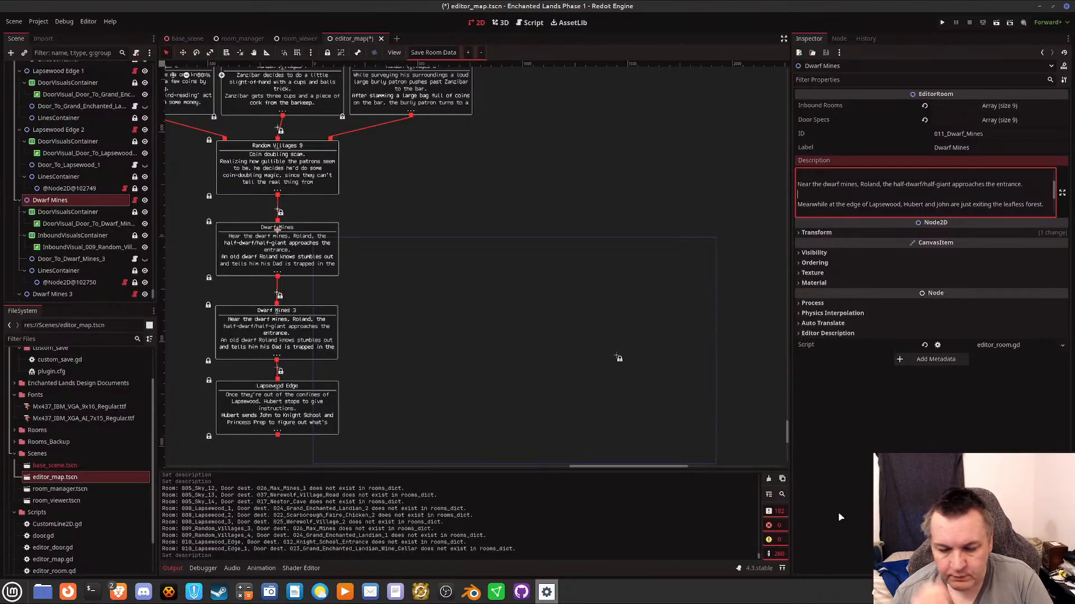
pyautogui.write('Just')
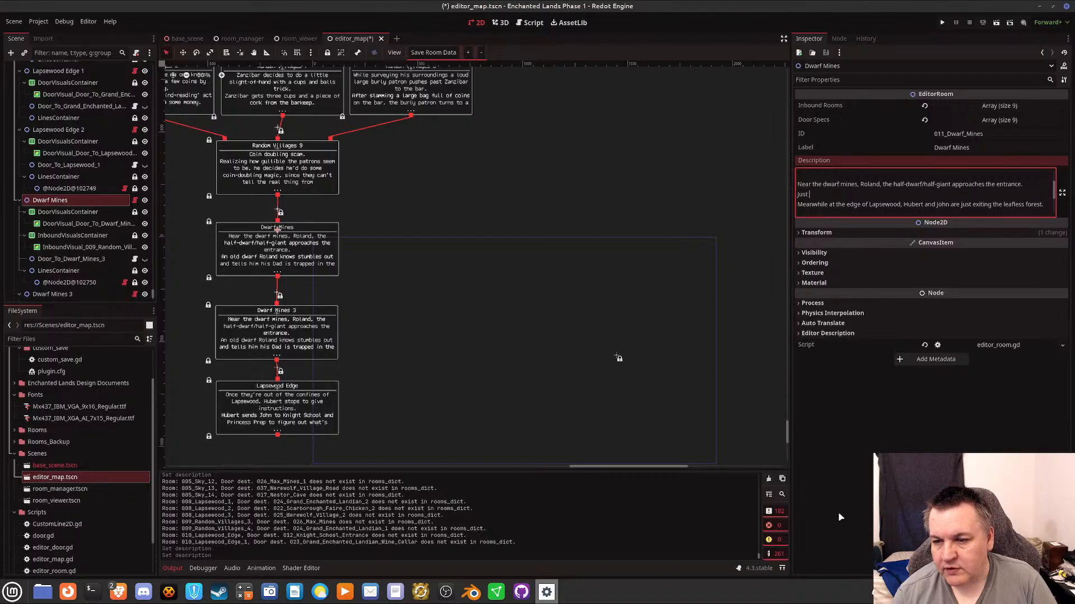
pyautogui.write(" when he's about to ")
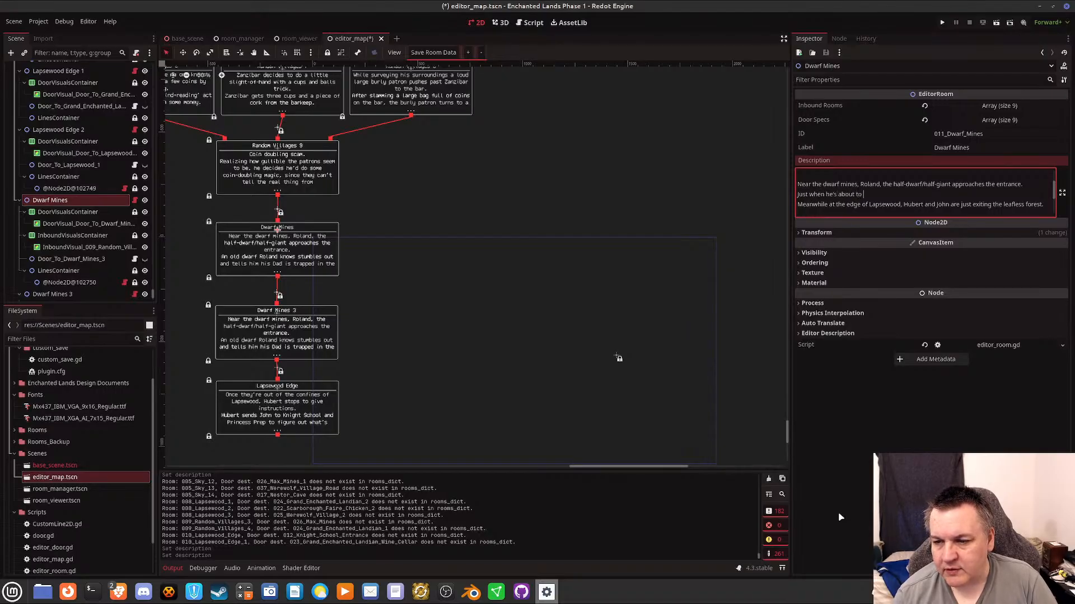
pyautogui.write('go in, out of t')
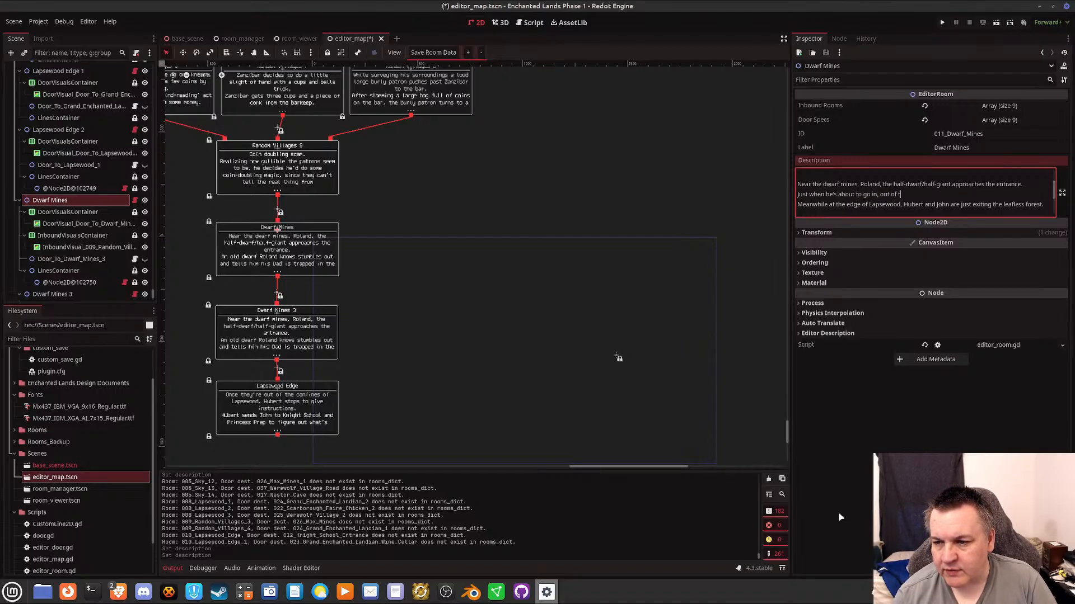
pyautogui.write('he main door a')
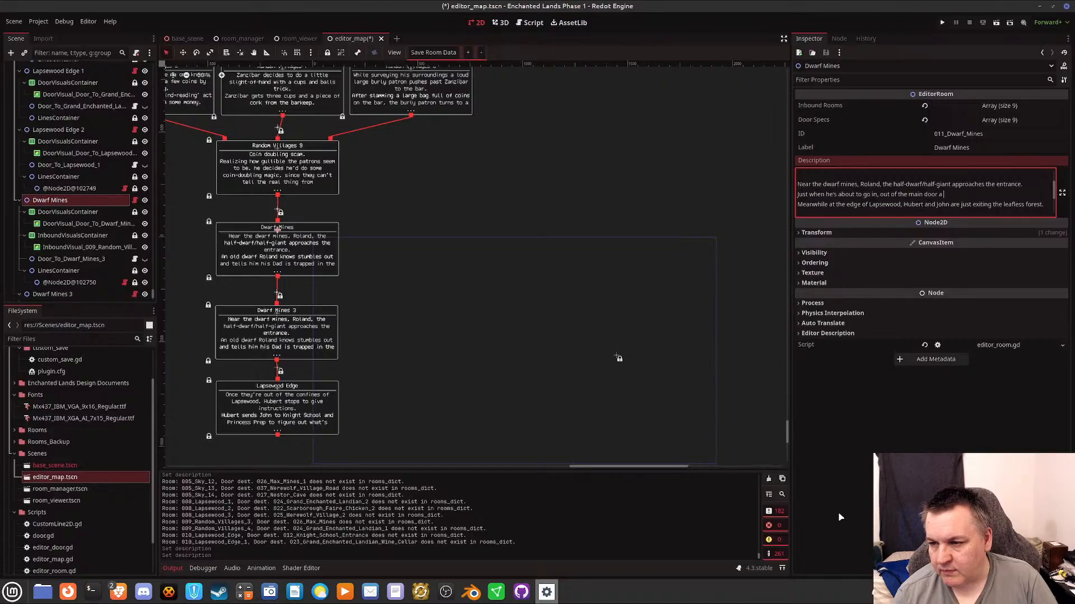
pyautogui.press('BackSpace')
pyautogui.press('BackSpace')
pyautogui.press('BackSpace')
pyautogui.press('BackSpace')
pyautogui.press('BackSpace')
pyautogui.press('BackSpace')
pyautogui.press('BackSpace')
pyautogui.press('BackSpace')
pyautogui.press('BackSpace')
pyautogui.press('BackSpace')
pyautogui.press('BackSpace')
pyautogui.press('BackSpace')
pyautogui.press('BackSpace')
pyautogui.press('BackSpace')
pyautogui.press('BackSpace')
pyautogui.press('BackSpace')
pyautogui.press('BackSpace')
pyautogui.press('BackSpace')
pyautogui.press('BackSpace')
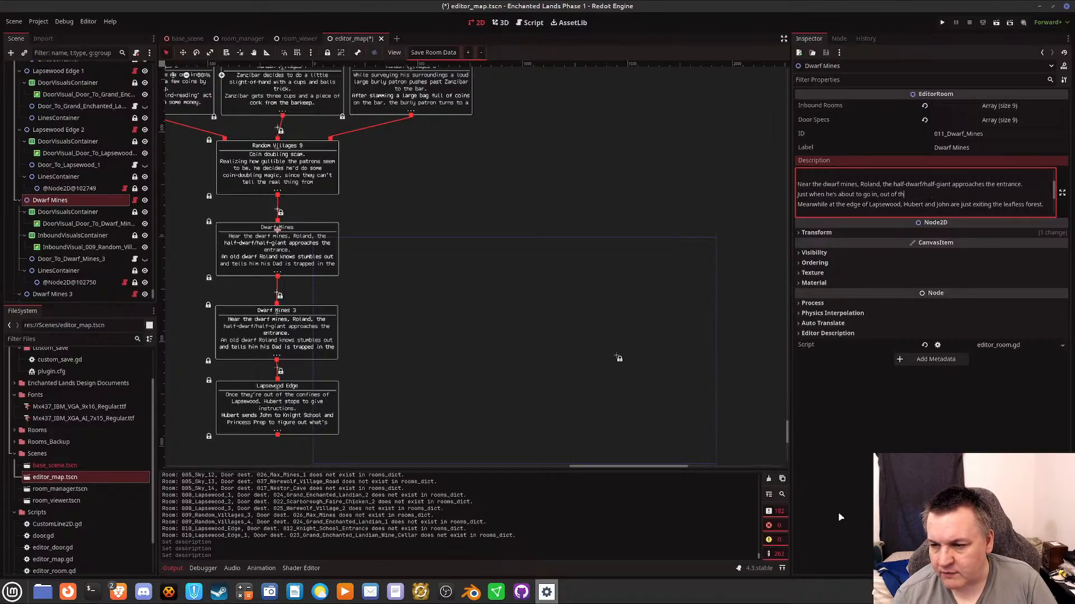
pyautogui.press('BackSpace')
pyautogui.press('BackSpace')
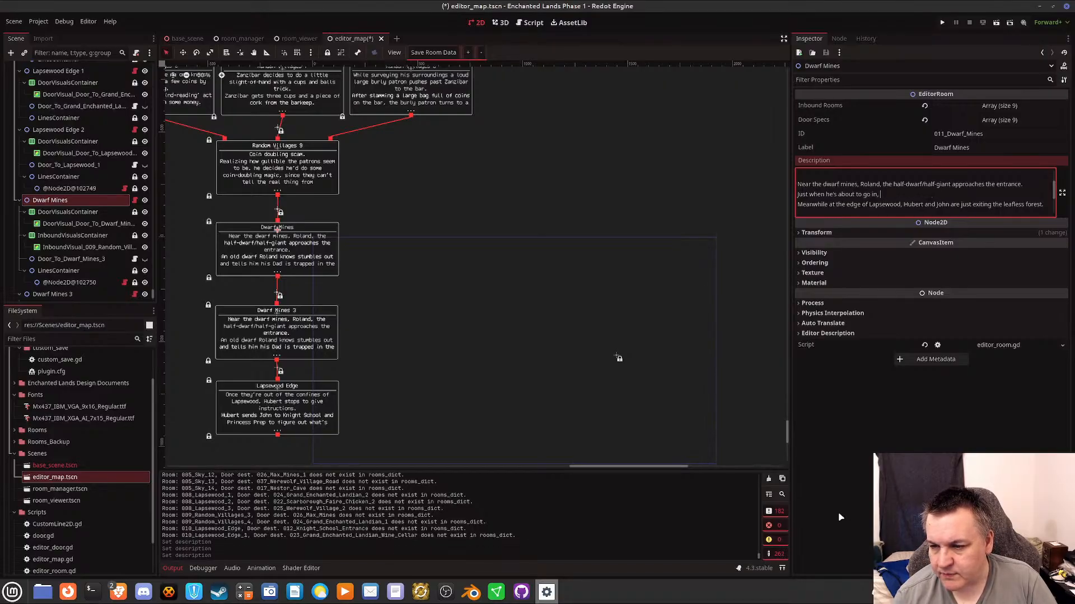
pyautogui.press('BackSpace')
pyautogui.press('BackSpace')
pyautogui.press('BackSpace')
pyautogui.press('BackSpace')
pyautogui.press('BackSpace')
pyautogui.press('BackSpace')
pyautogui.press('BackSpace')
pyautogui.press('BackSpace')
pyautogui.press('BackSpace')
pyautogui.press('BackSpace')
pyautogui.press('BackSpace')
pyautogui.press('BackSpace')
pyautogui.press('BackSpace')
pyautogui.press('BackSpace')
pyautogui.press('BackSpace')
pyautogui.press('BackSpace')
pyautogui.press('BackSpace')
pyautogui.press('BackSpace')
pyautogui.press('BackSpace')
pyautogui.press('BackSpace')
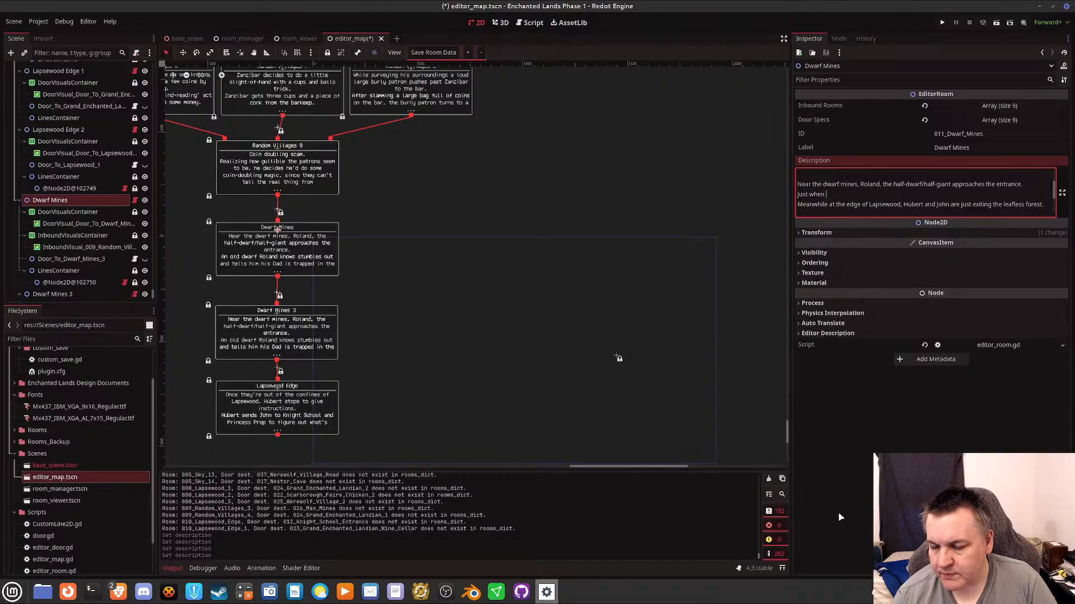
pyautogui.press('BackSpace')
pyautogui.press('BackSpace')
# Add "The Entrance is closed" to the Dwarf Mines description on the line below the second "Near the dwarf mines" sentence.
pyautogui.write('The Entra')
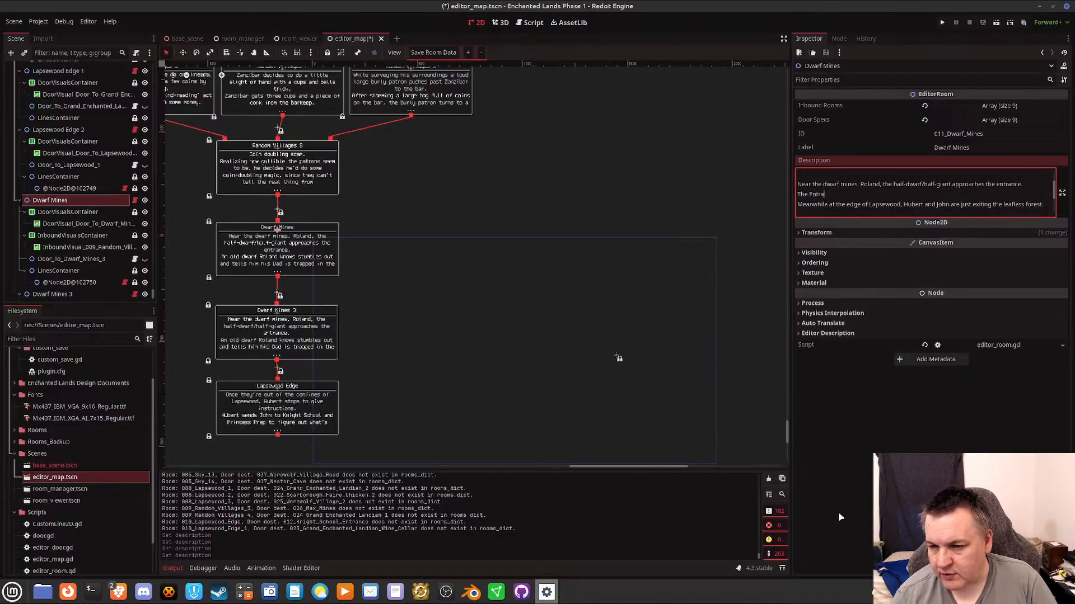
pyautogui.write('nce is closed')
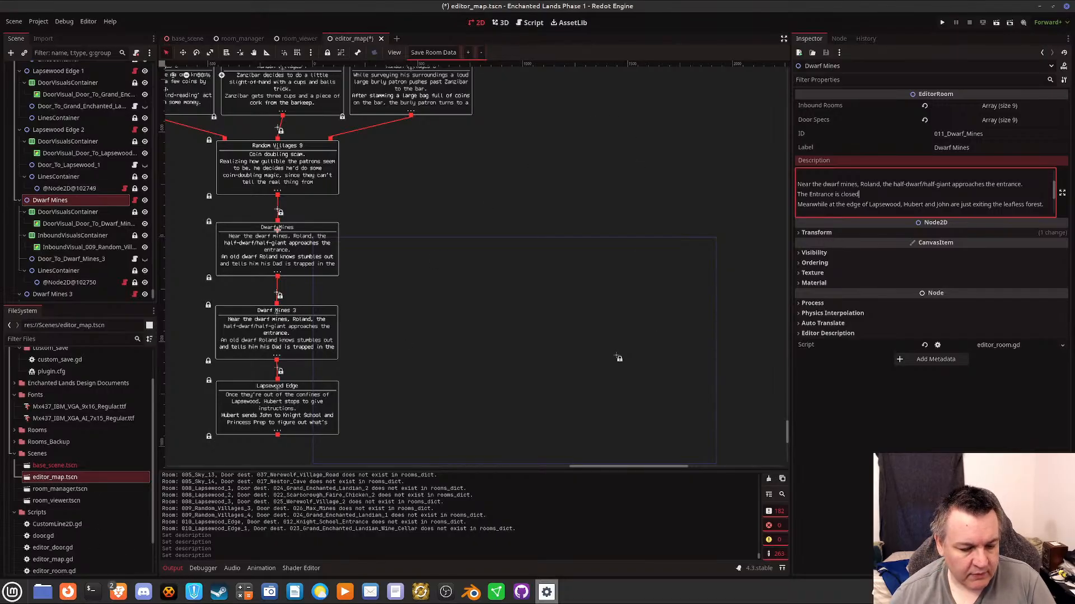
# Switch to the Grok chat and ask what the big "door" over a castle entrance, lowered to let people out across a moat, is called.
pyautogui.moveTo(118, 595)
pyautogui.click(136, 523)
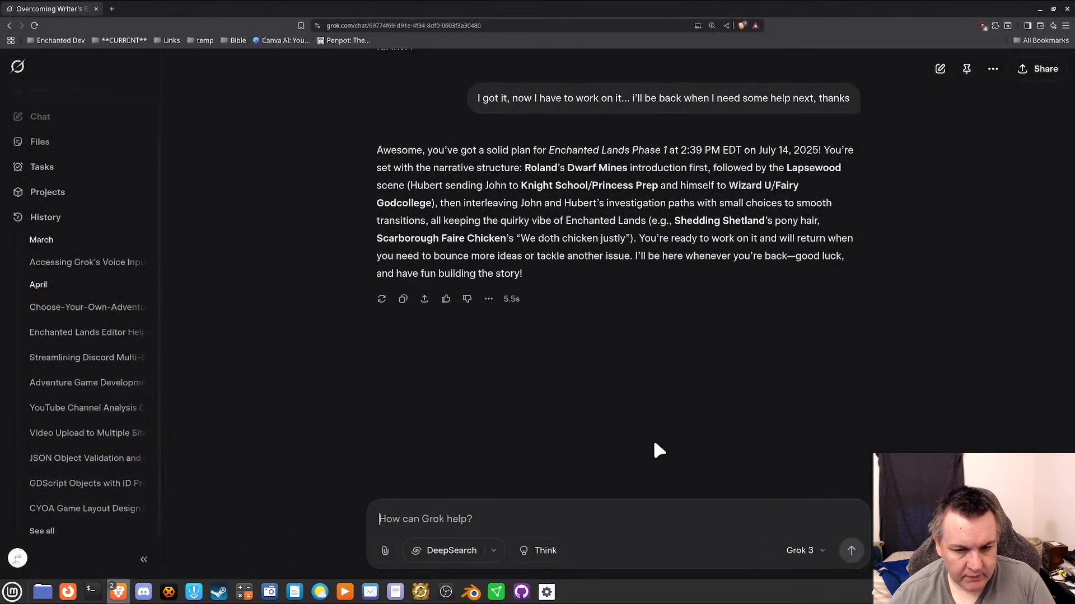
pyautogui.write('W')
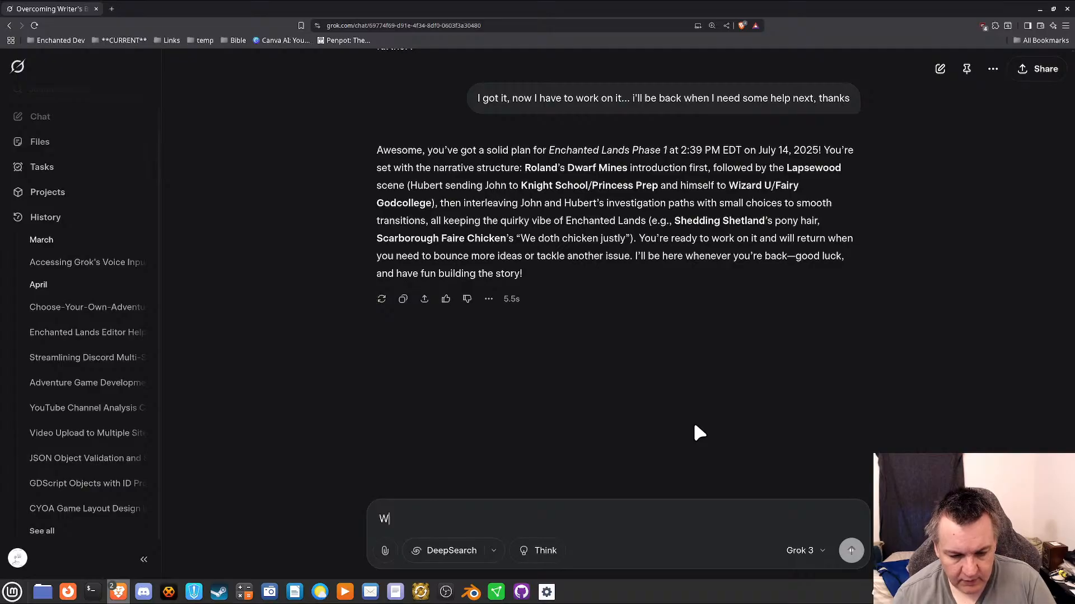
pyautogui.write('hat do you call th')
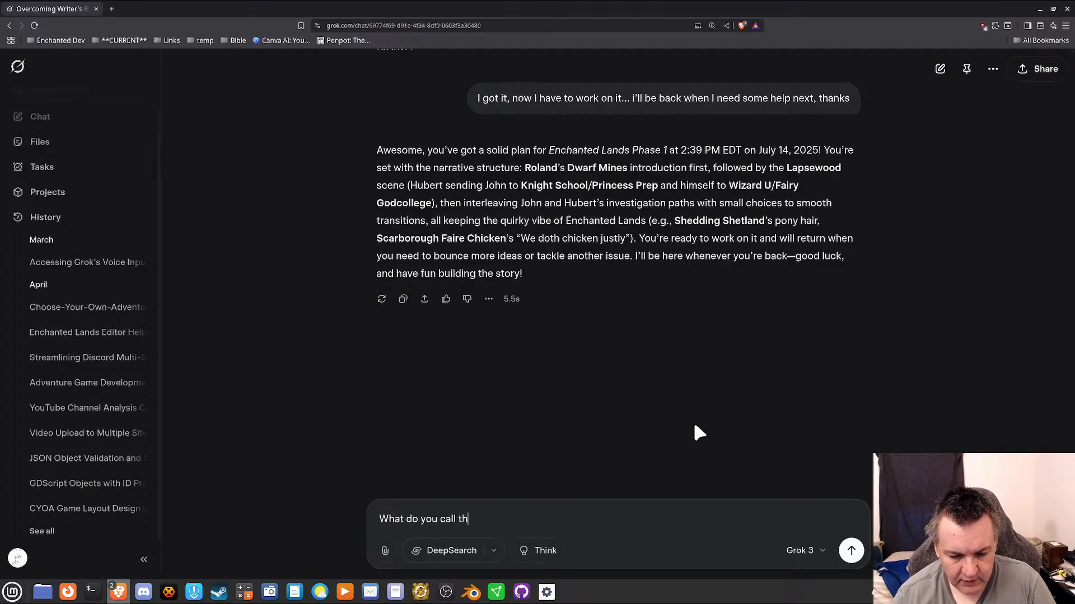
pyautogui.write('e big "do')
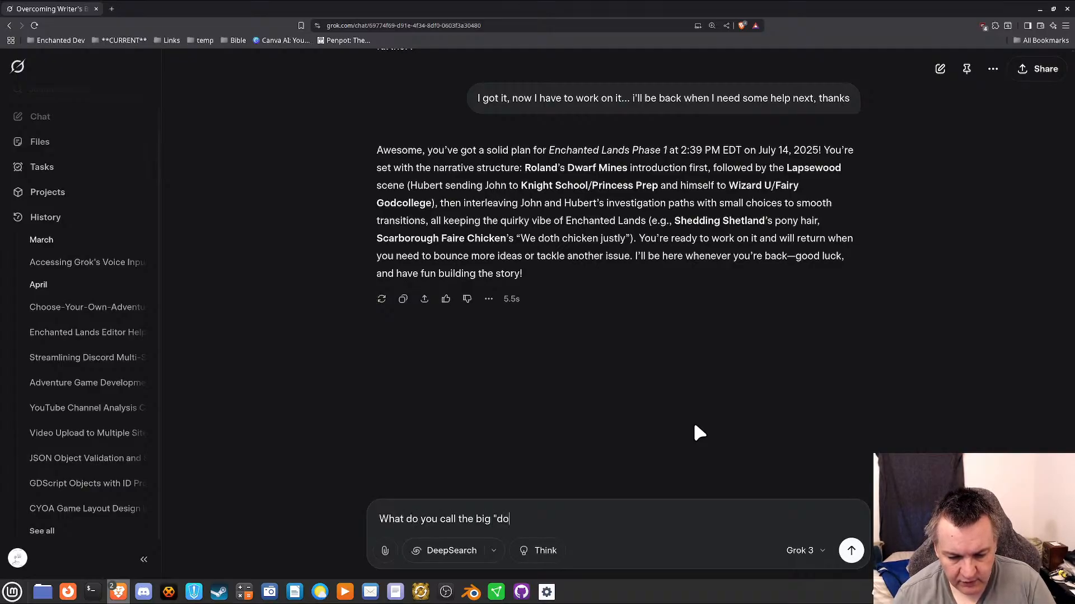
pyautogui.write('or" that')
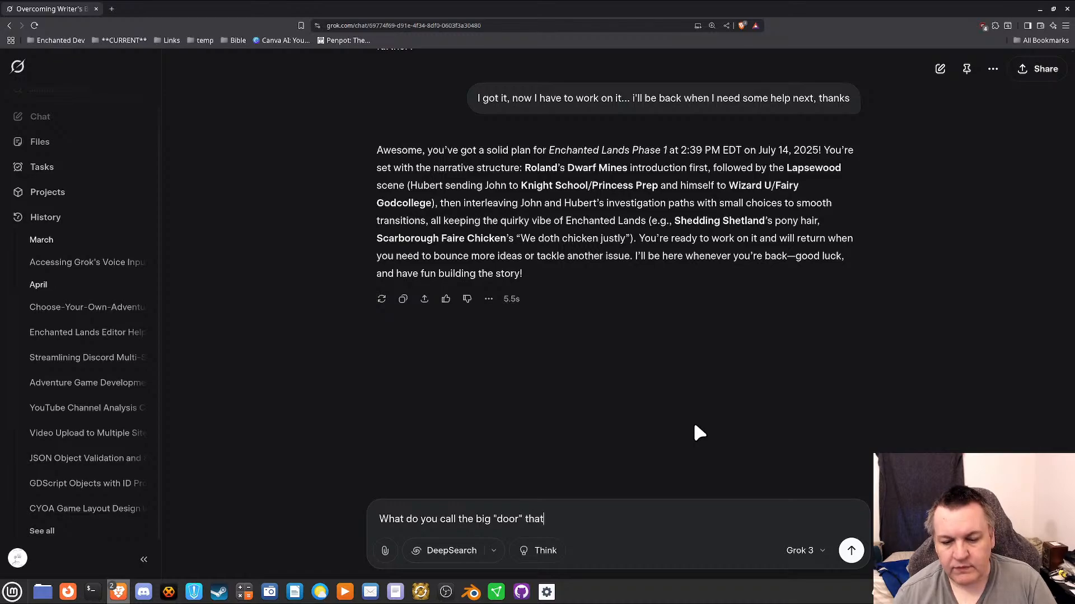
pyautogui.write(' is over a castle ')
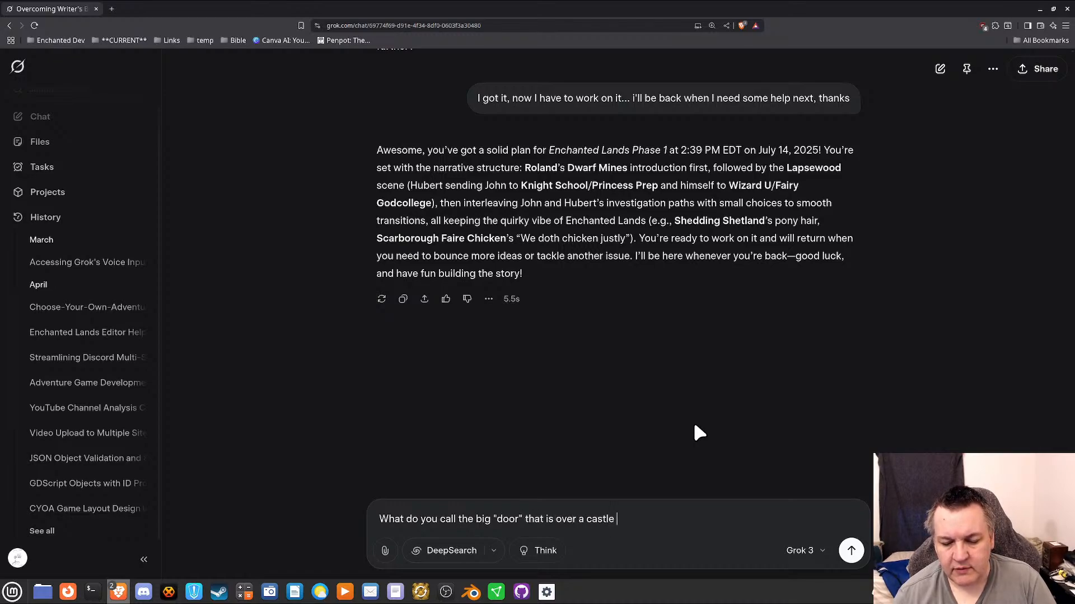
pyautogui.write('entrance, that whe')
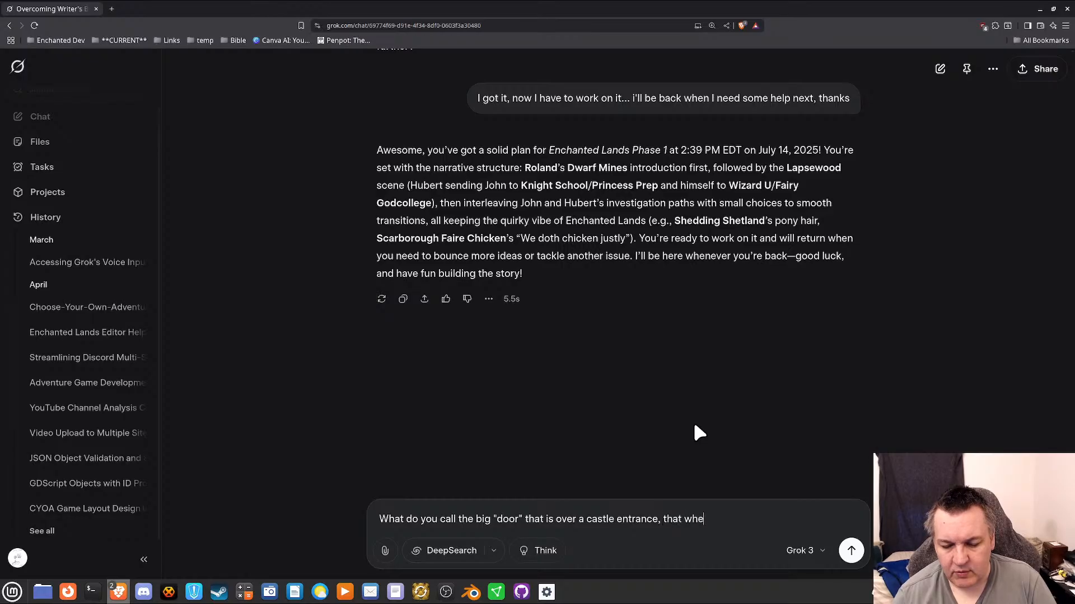
pyautogui.write('n lowered al')
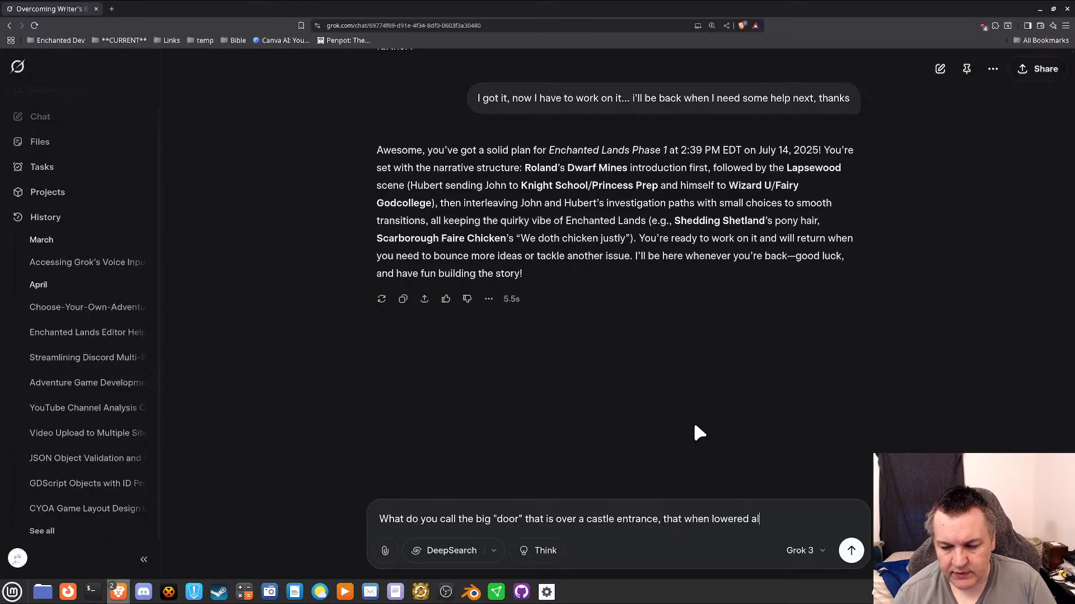
pyautogui.write('lows people t')
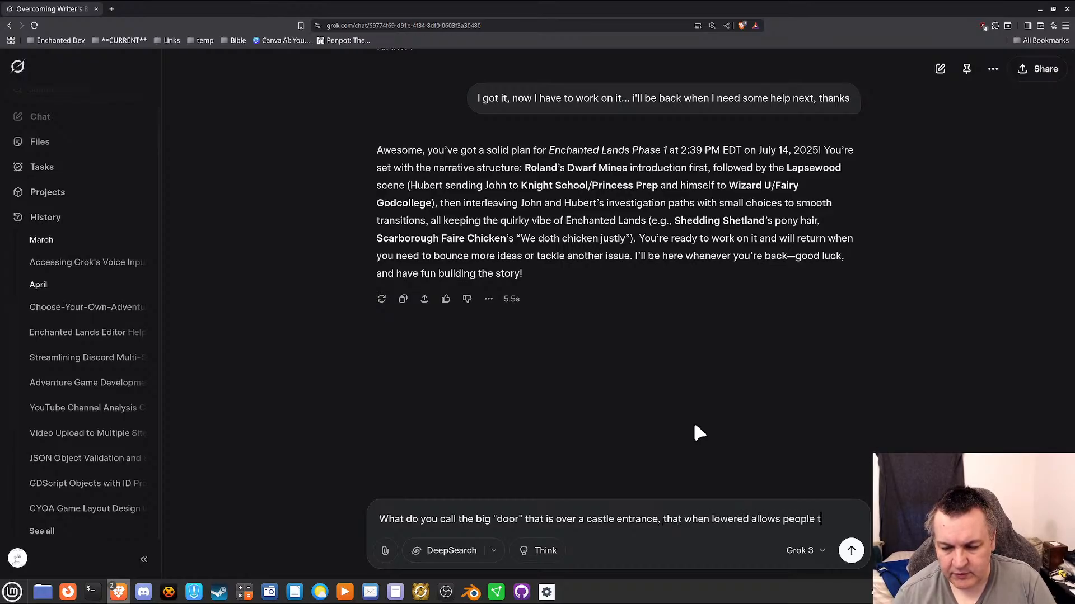
pyautogui.write('o leave the castle')
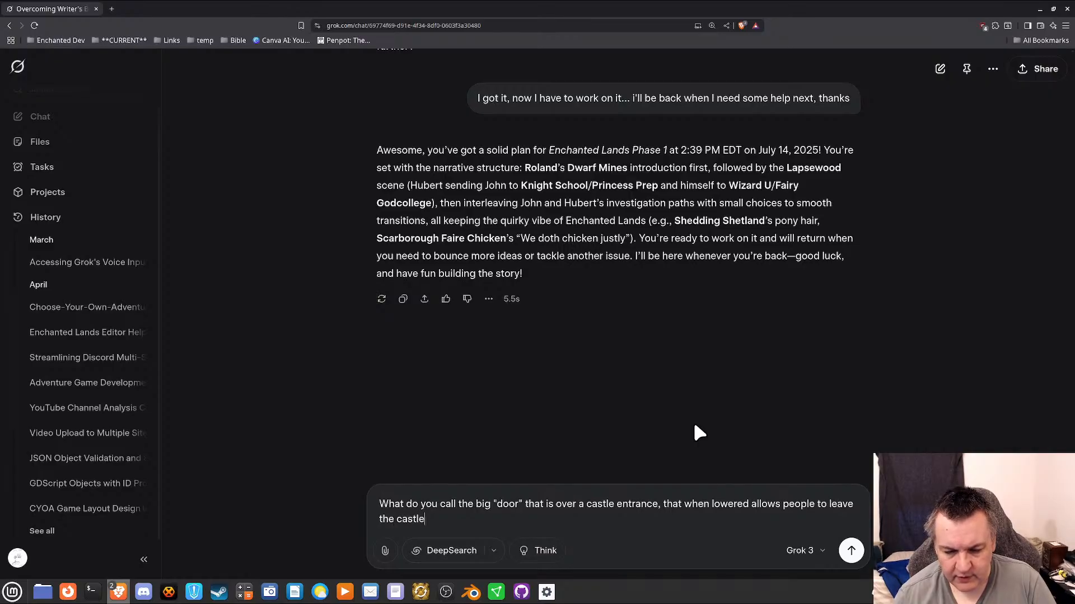
pyautogui.write(', and usually co')
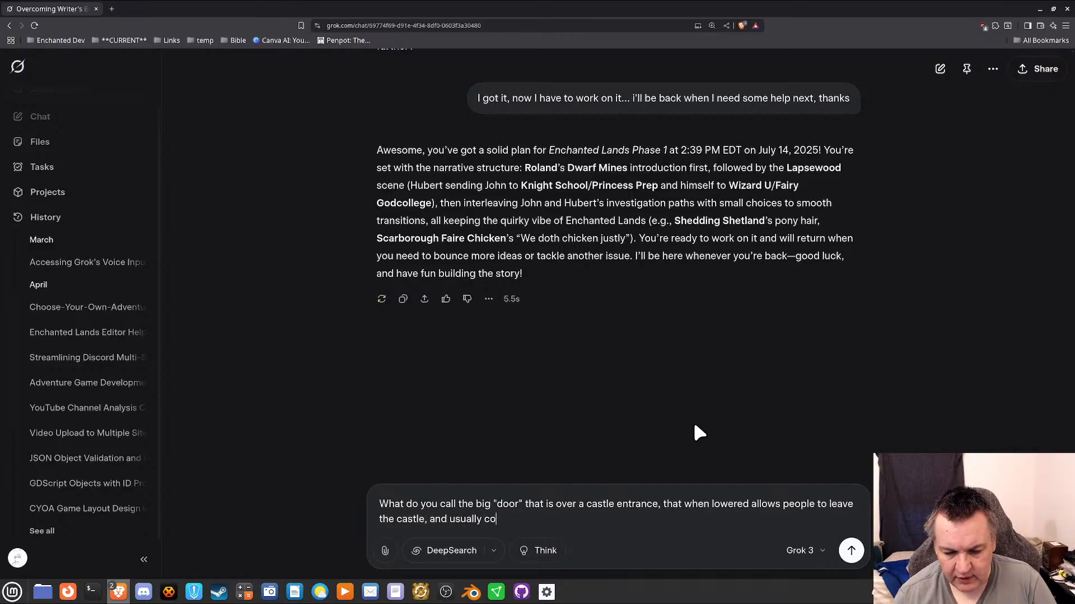
pyautogui.write('vers a moat?')
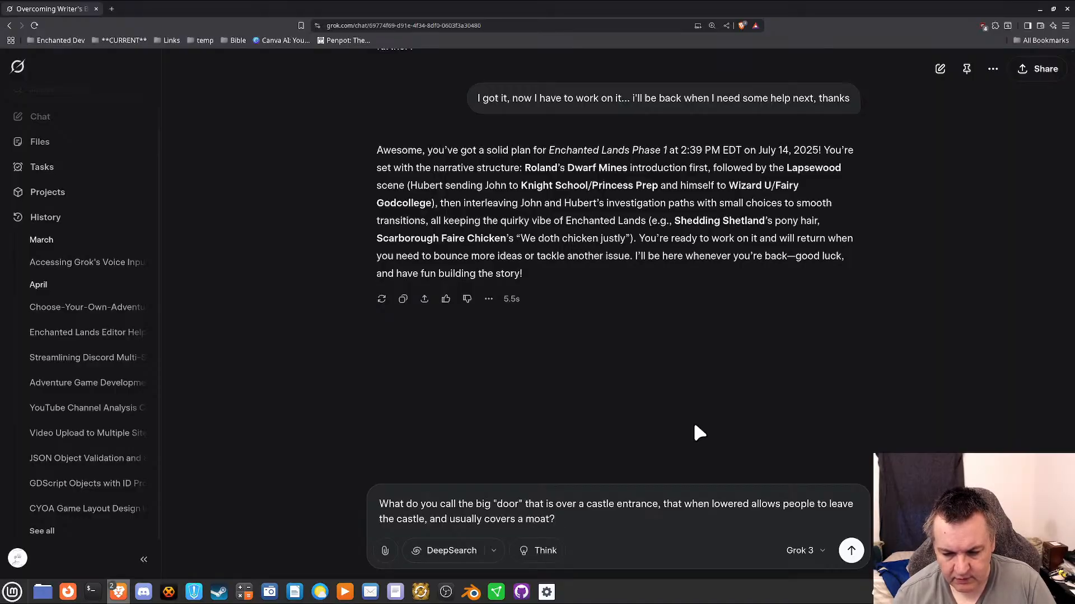
pyautogui.press('Return')
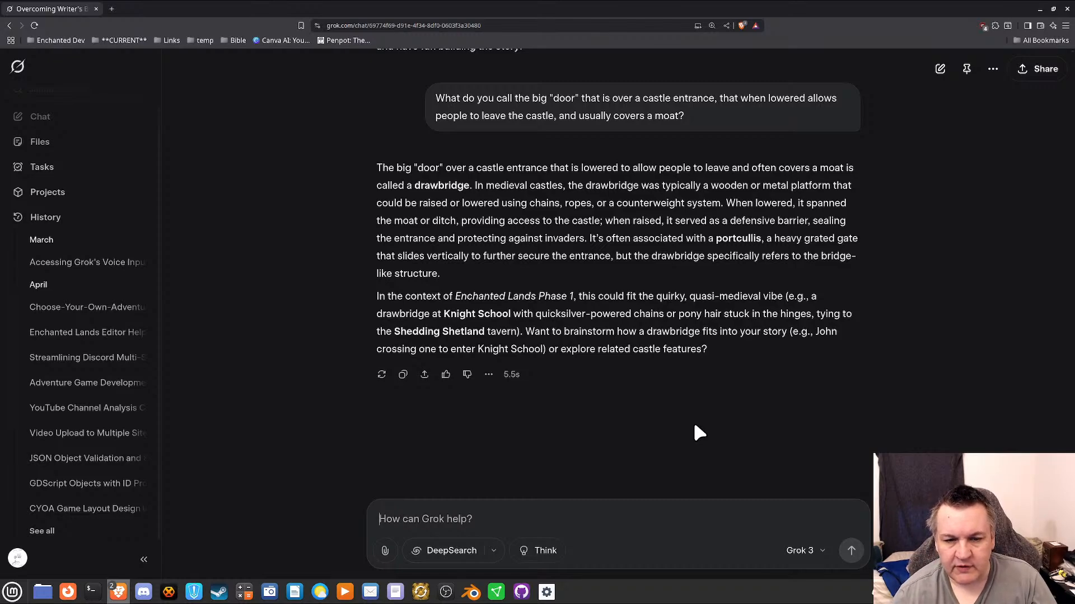
# Back in Redot, rewrite the Dwarf Mines "Entrance is closed" line as "The main entrance is covered by a drawbridge that's up. A small".
pyautogui.hotkey('alt', 'Tab')
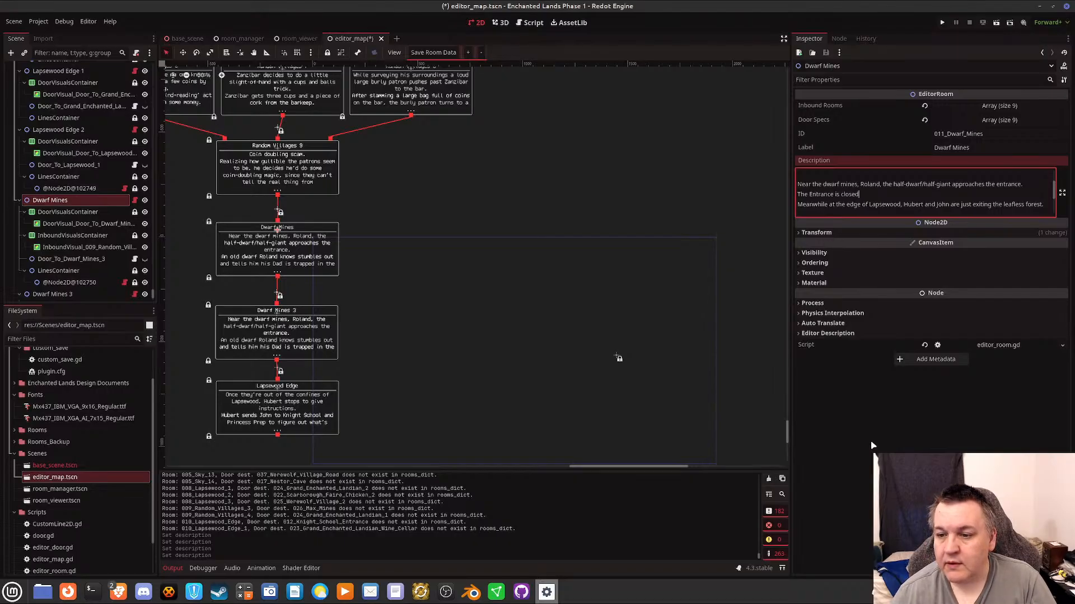
pyautogui.press('BackSpace')
pyautogui.press('BackSpace')
pyautogui.press('BackSpace')
pyautogui.press('BackSpace')
pyautogui.press('BackSpace')
pyautogui.press('BackSpace')
pyautogui.press('BackSpace')
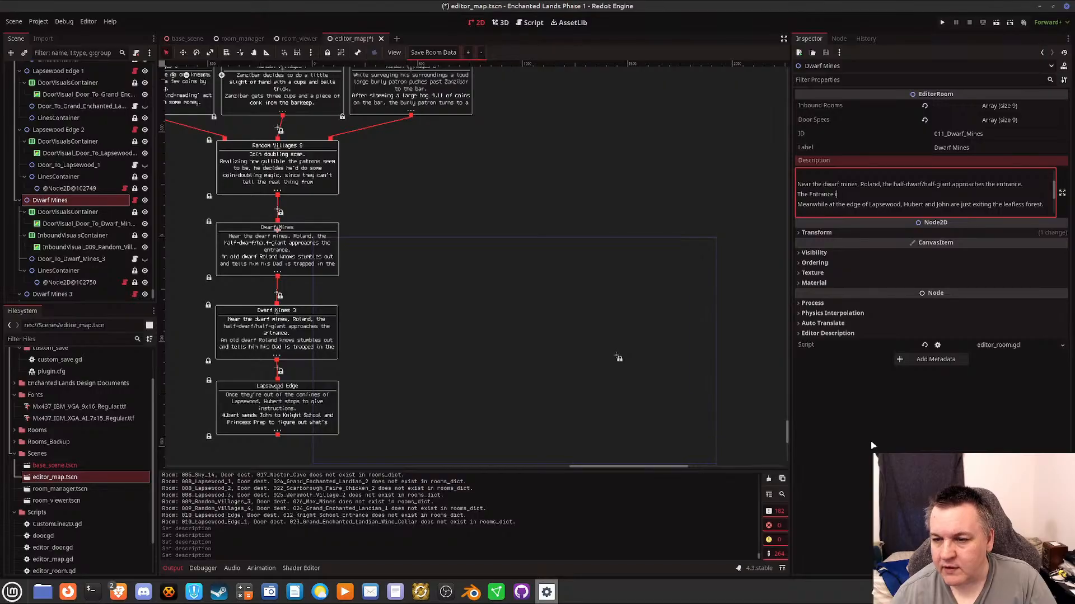
pyautogui.press('BackSpace')
pyautogui.press('BackSpace')
pyautogui.press('BackSpace')
pyautogui.press('BackSpace')
pyautogui.press('BackSpace')
pyautogui.press('BackSpace')
pyautogui.press('BackSpace')
pyautogui.press('BackSpace')
pyautogui.press('BackSpace')
pyautogui.press('BackSpace')
pyautogui.press('BackSpace')
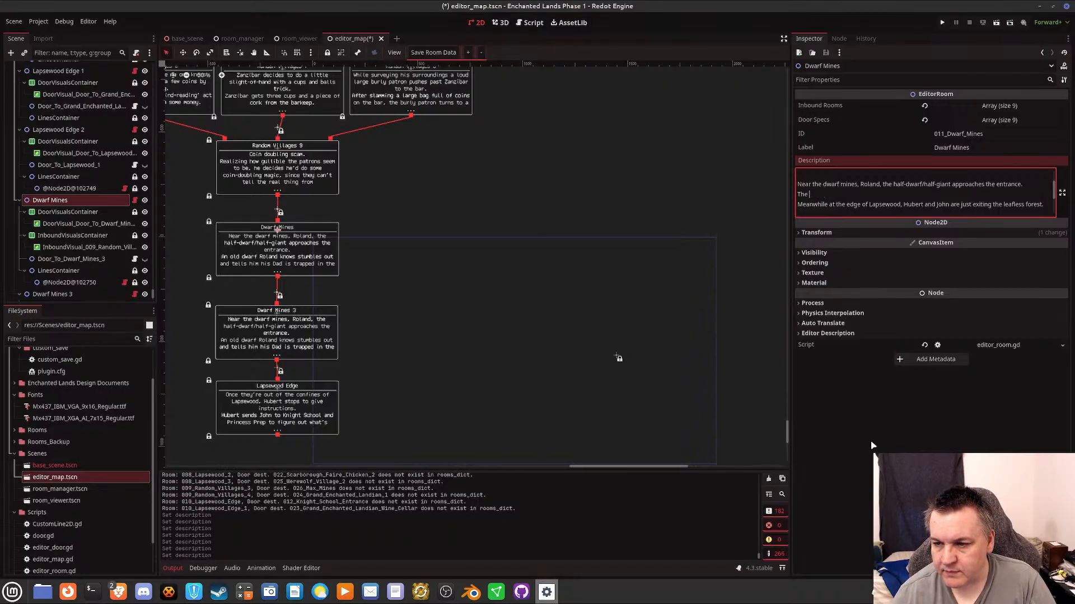
pyautogui.write('main')
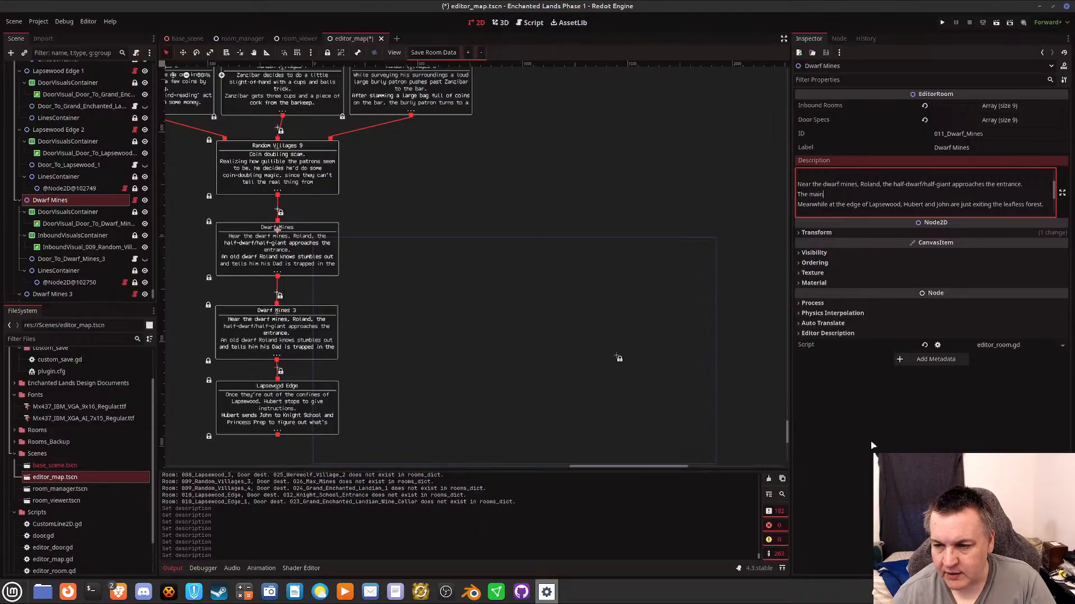
pyautogui.write(' entrance ')
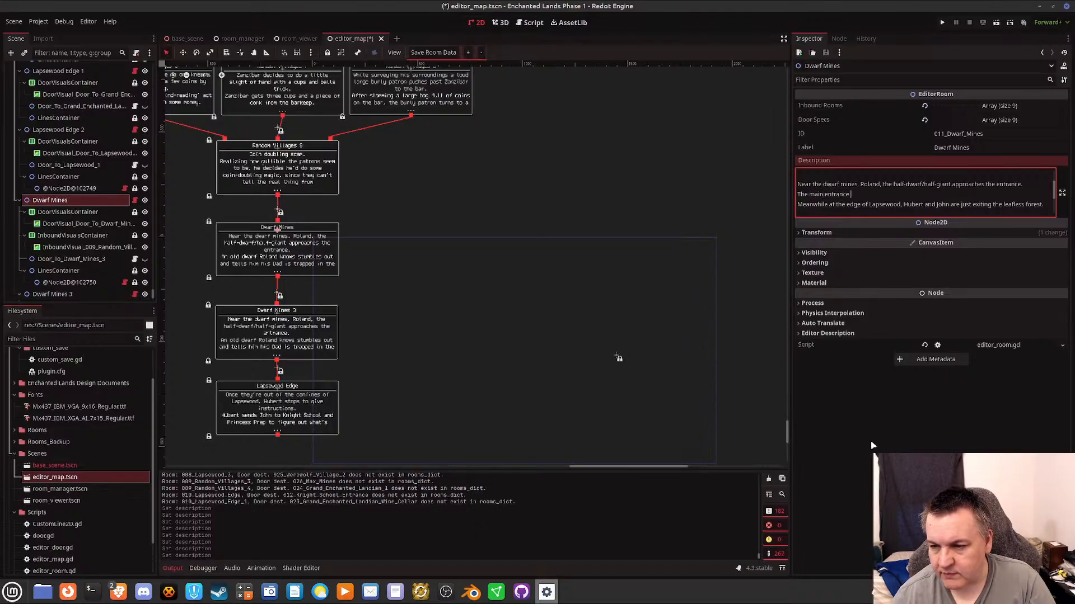
pyautogui.write('is covered by a d')
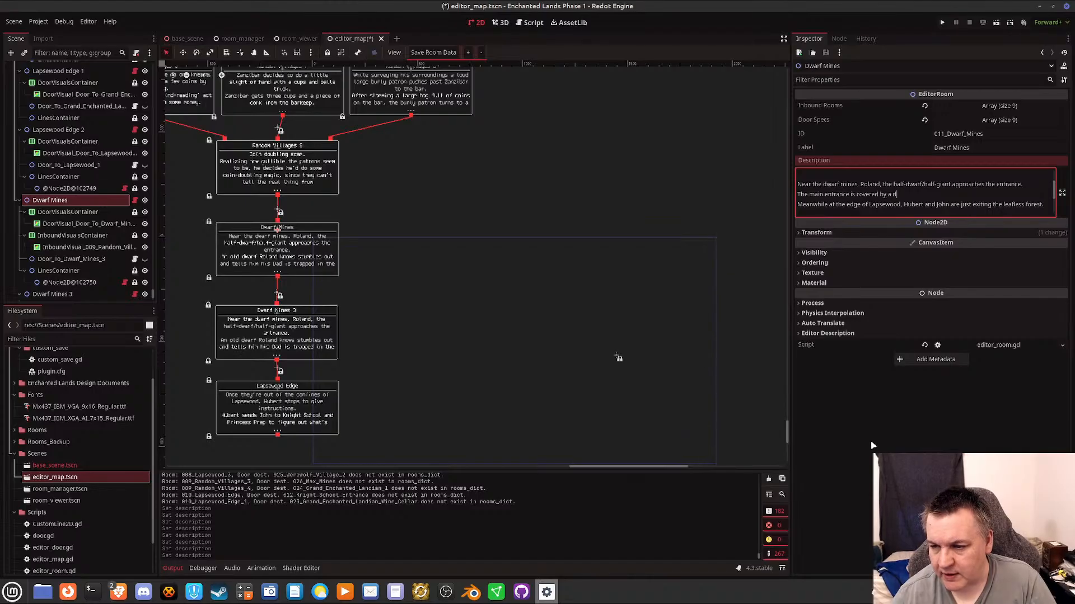
pyautogui.write("rowbridge that's")
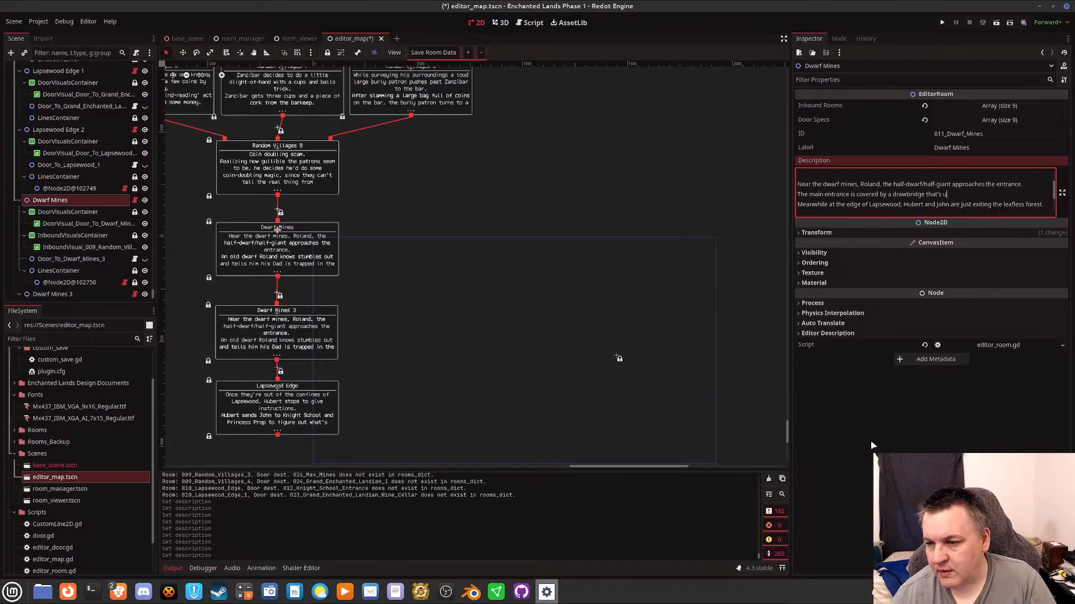
pyautogui.write(' up.')
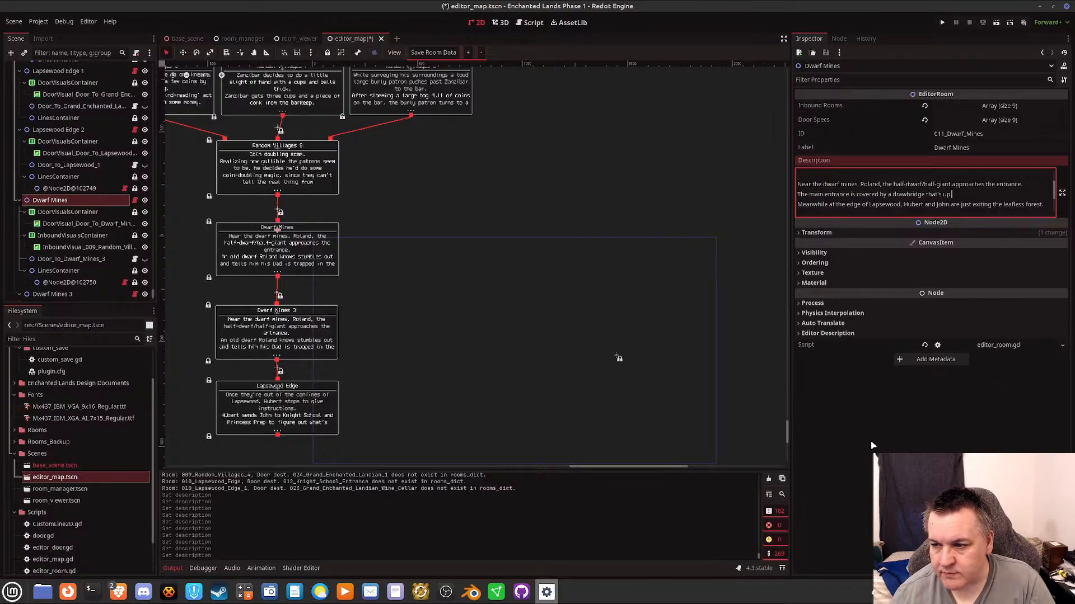
pyautogui.write('.  A')
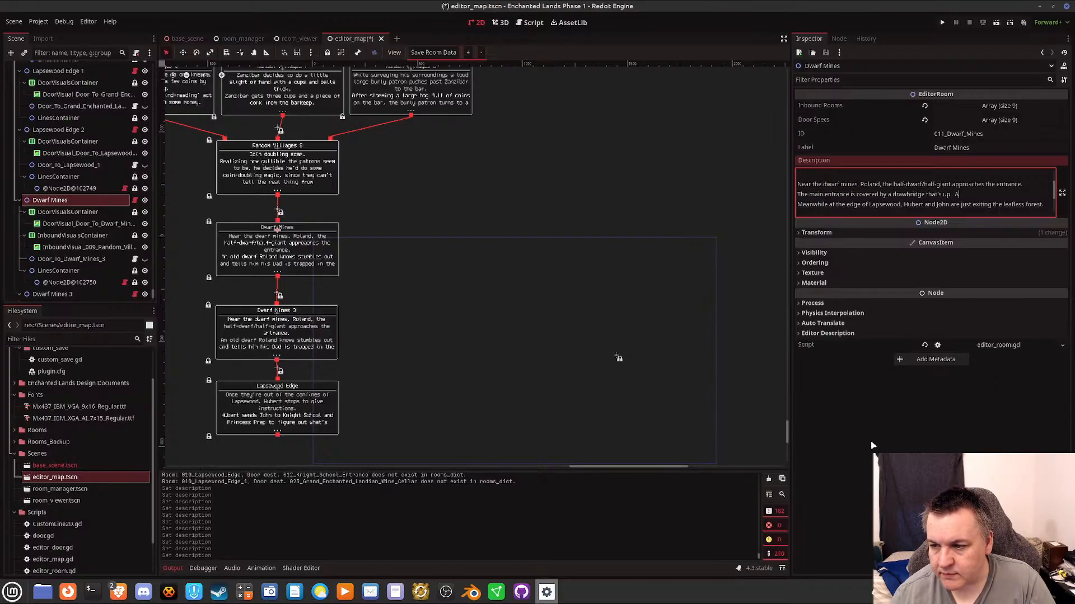
pyautogui.write(' small')
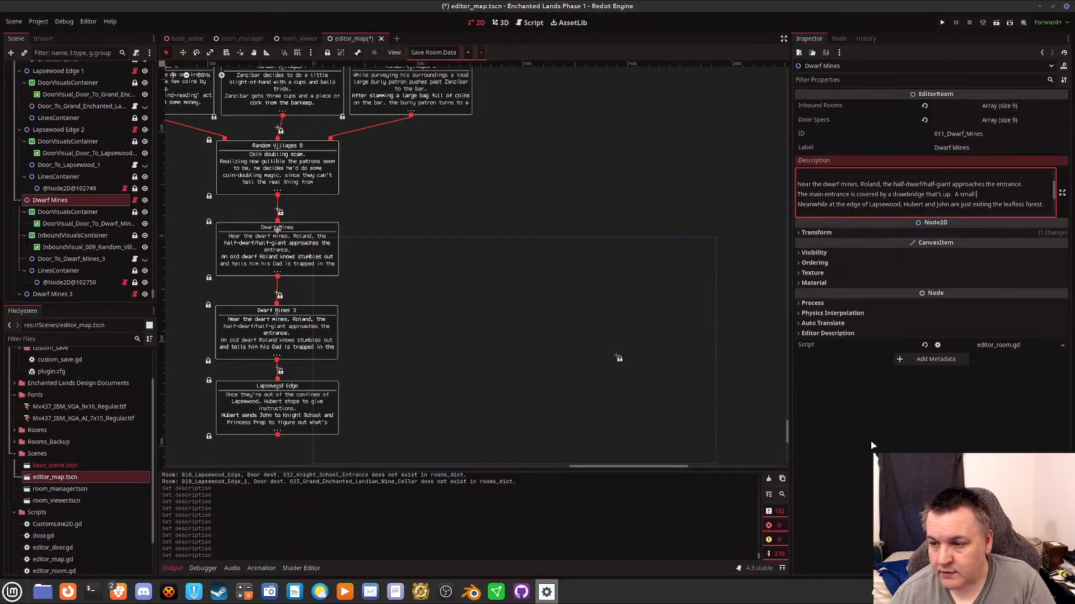
# Continue the "A small" sentence with "brdige of boards is across a giant empty moat to the right of the main entrance.".
pyautogui.write('brdige')
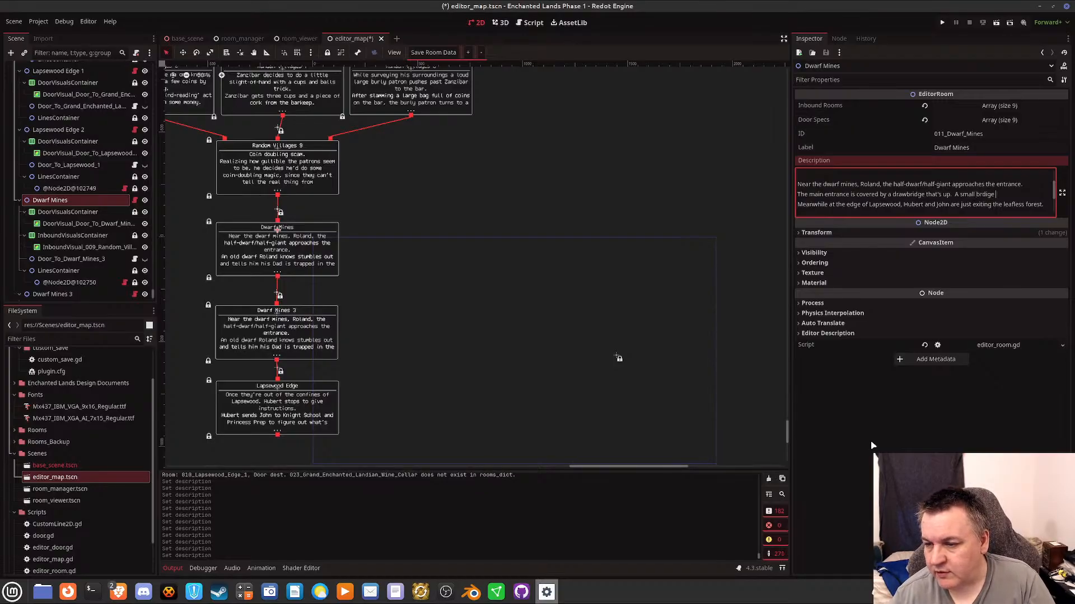
pyautogui.write(' of boards ')
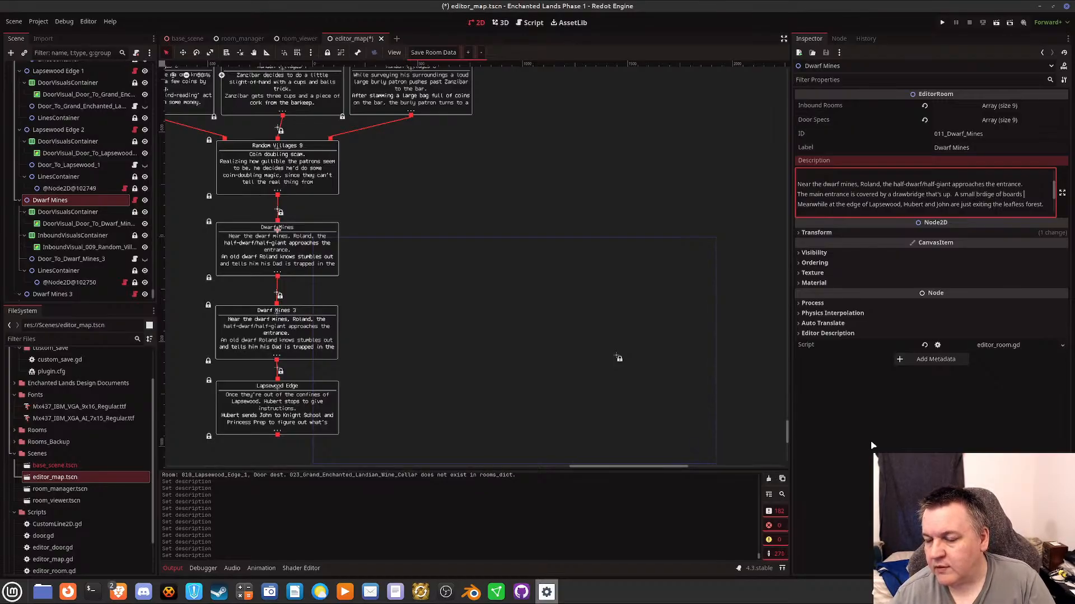
pyautogui.write('is across')
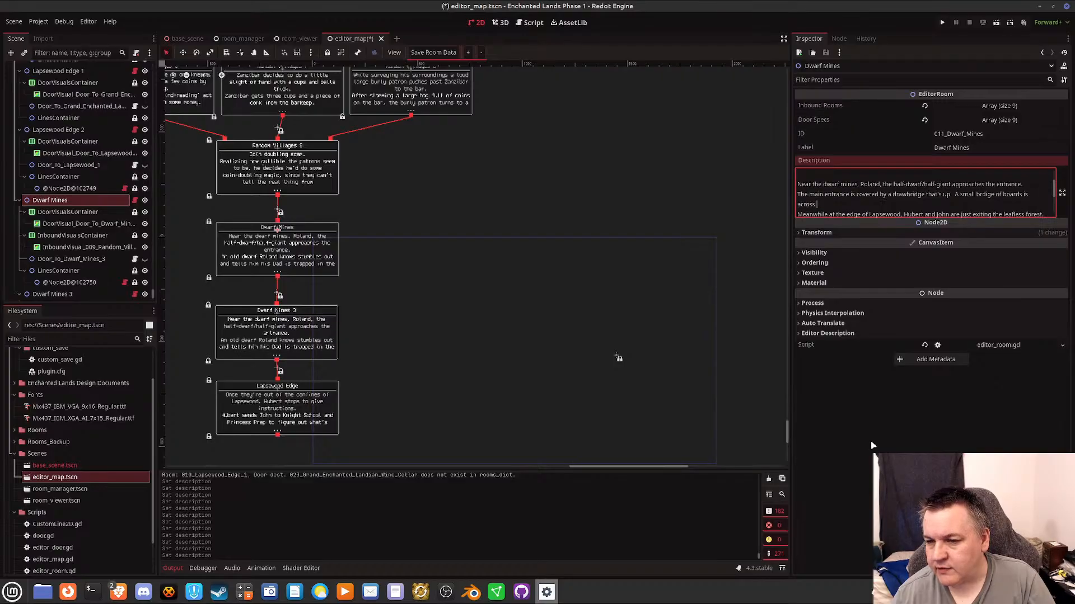
pyautogui.write(' a ga')
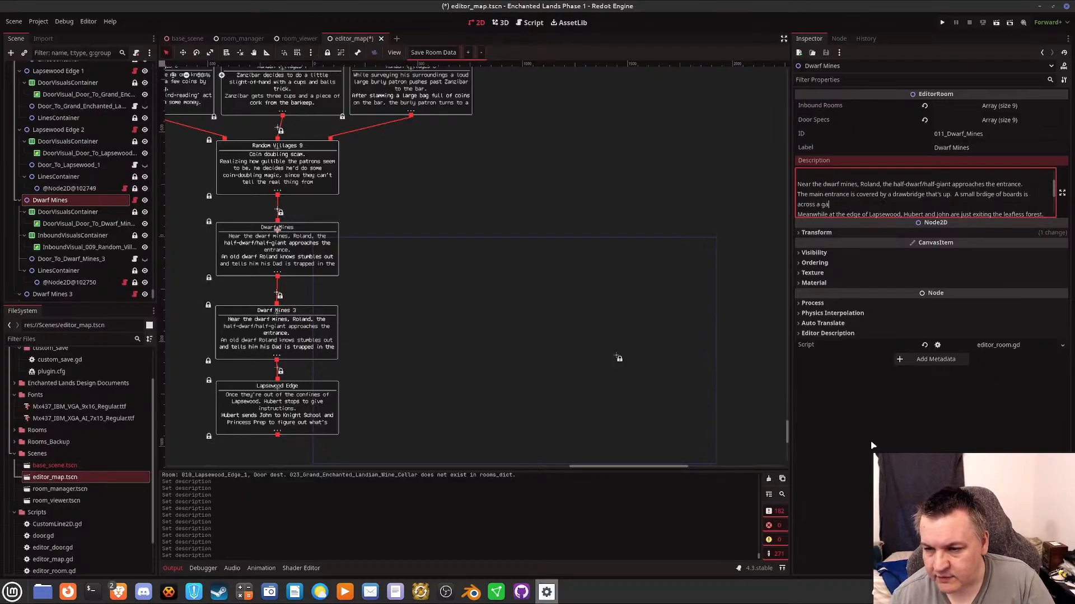
pyautogui.write('int')
pyautogui.write('mpty mote')
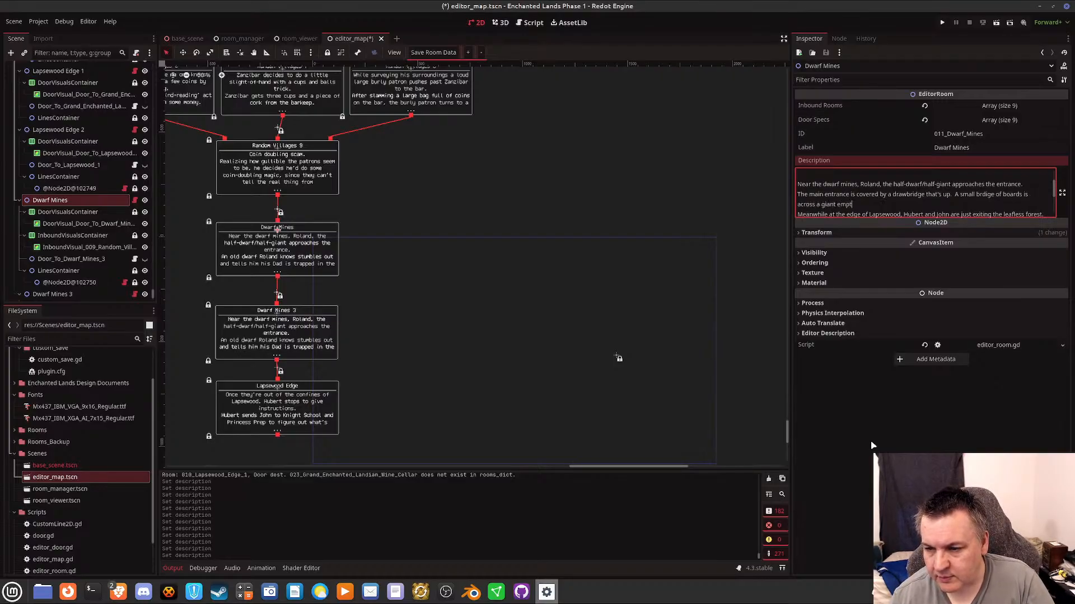
pyautogui.press('BackSpace')
pyautogui.press('BackSpace')
pyautogui.write('a')
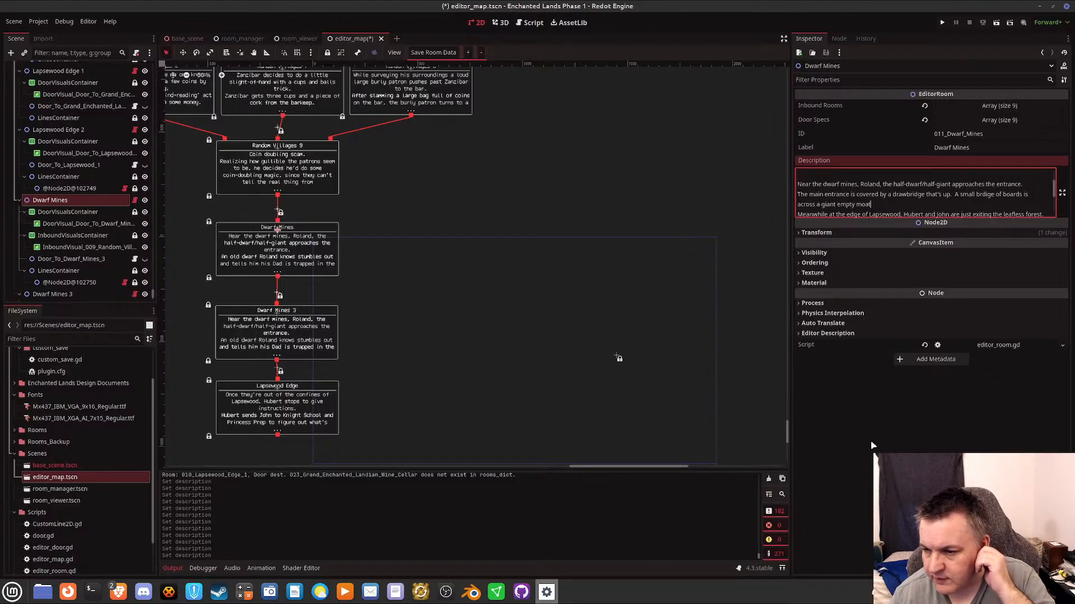
pyautogui.write('t')
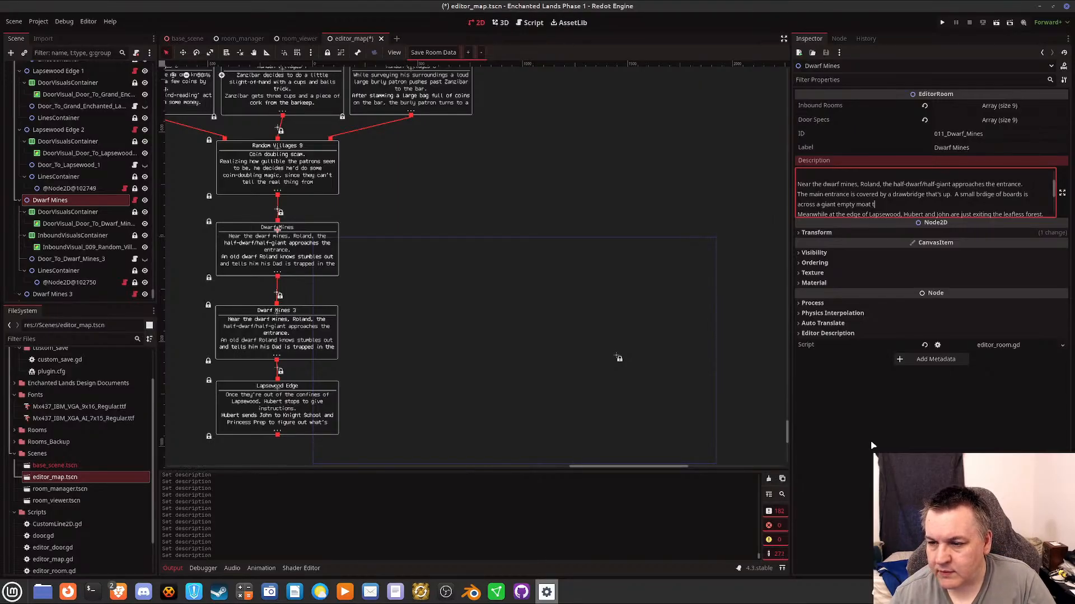
pyautogui.write(' to the right of the m')
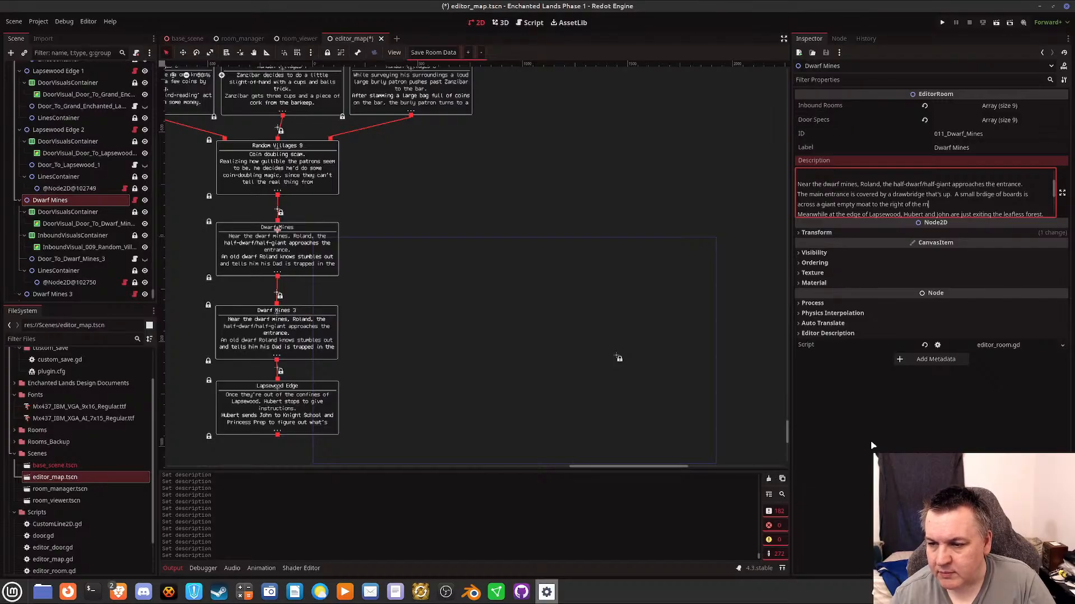
pyautogui.write('ain entrance.')
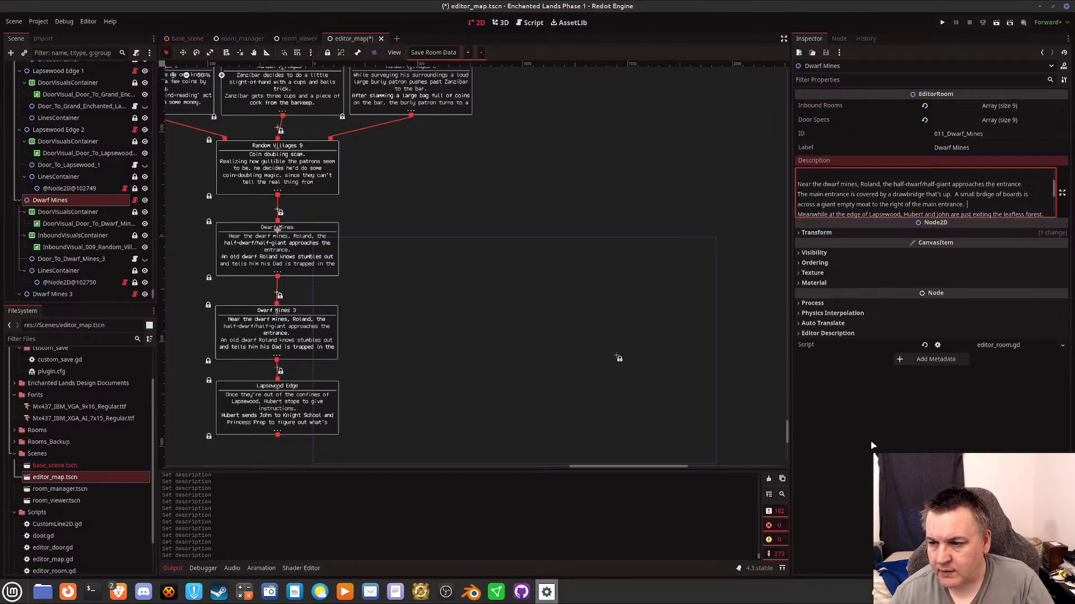
# Delete everything after "A small" in the drawbridge line of the Dwarf Mines description.
pyautogui.press('BackSpace')
pyautogui.press('BackSpace')
pyautogui.press('BackSpace')
pyautogui.press('BackSpace')
pyautogui.press('BackSpace')
pyautogui.press('BackSpace')
pyautogui.press('BackSpace')
pyautogui.press('BackSpace')
pyautogui.press('BackSpace')
pyautogui.press('BackSpace')
pyautogui.press('BackSpace')
pyautogui.press('BackSpace')
pyautogui.press('BackSpace')
pyautogui.press('BackSpace')
pyautogui.press('BackSpace')
pyautogui.press('BackSpace')
pyautogui.press('BackSpace')
pyautogui.press('BackSpace')
pyautogui.press('BackSpace')
pyautogui.press('BackSpace')
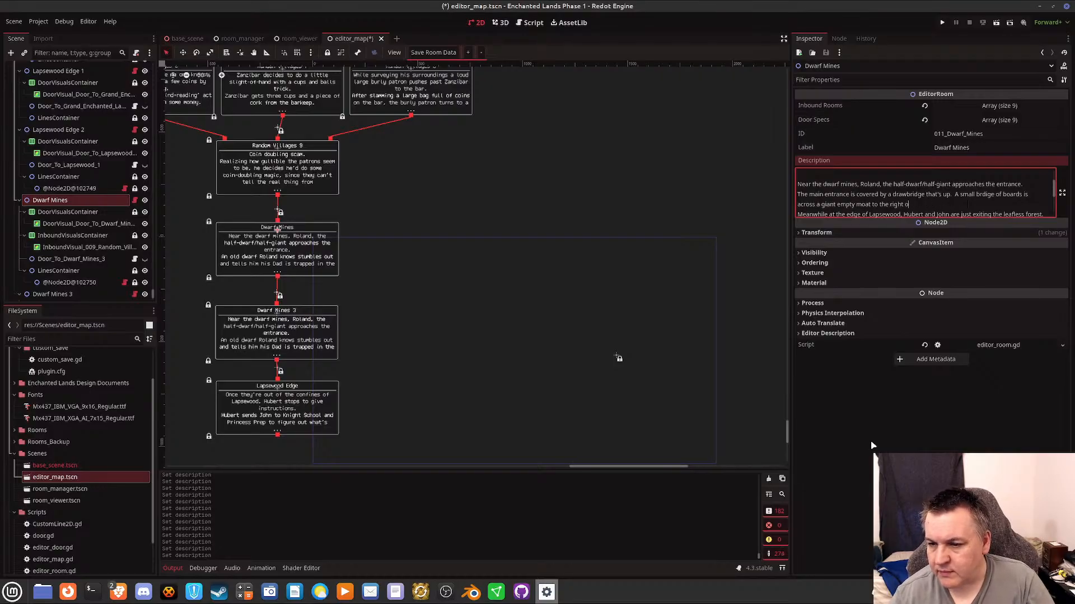
pyautogui.press('BackSpace')
pyautogui.press('BackSpace')
pyautogui.press('BackSpace')
pyautogui.press('BackSpace')
pyautogui.press('BackSpace')
pyautogui.press('BackSpace')
pyautogui.press('BackSpace')
pyautogui.press('BackSpace')
pyautogui.press('BackSpace')
pyautogui.press('BackSpace')
pyautogui.press('BackSpace')
pyautogui.press('BackSpace')
pyautogui.press('BackSpace')
pyautogui.press('BackSpace')
pyautogui.press('BackSpace')
pyautogui.press('BackSpace')
pyautogui.press('BackSpace')
pyautogui.press('BackSpace')
pyautogui.press('BackSpace')
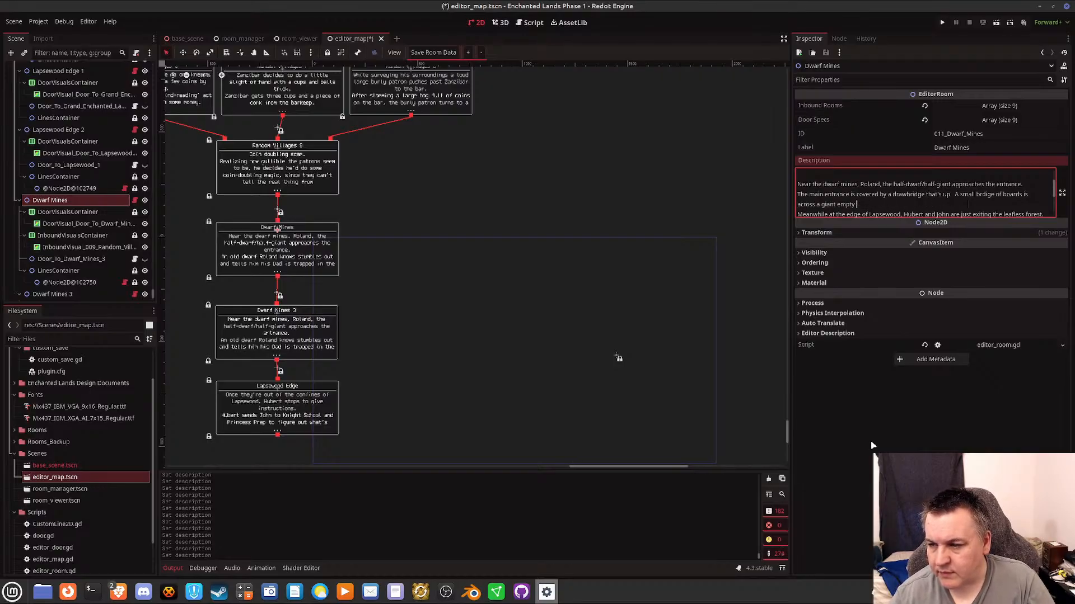
pyautogui.press('BackSpace')
pyautogui.press('BackSpace')
pyautogui.press('BackSpace')
pyautogui.press('BackSpace')
pyautogui.press('BackSpace')
pyautogui.press('BackSpace')
pyautogui.press('BackSpace')
pyautogui.press('BackSpace')
pyautogui.press('BackSpace')
pyautogui.press('BackSpace')
pyautogui.press('BackSpace')
pyautogui.press('BackSpace')
pyautogui.press('BackSpace')
pyautogui.press('BackSpace')
pyautogui.press('BackSpace')
pyautogui.press('BackSpace')
pyautogui.press('BackSpace')
pyautogui.press('BackSpace')
pyautogui.press('BackSpace')
pyautogui.press('BackSpace')
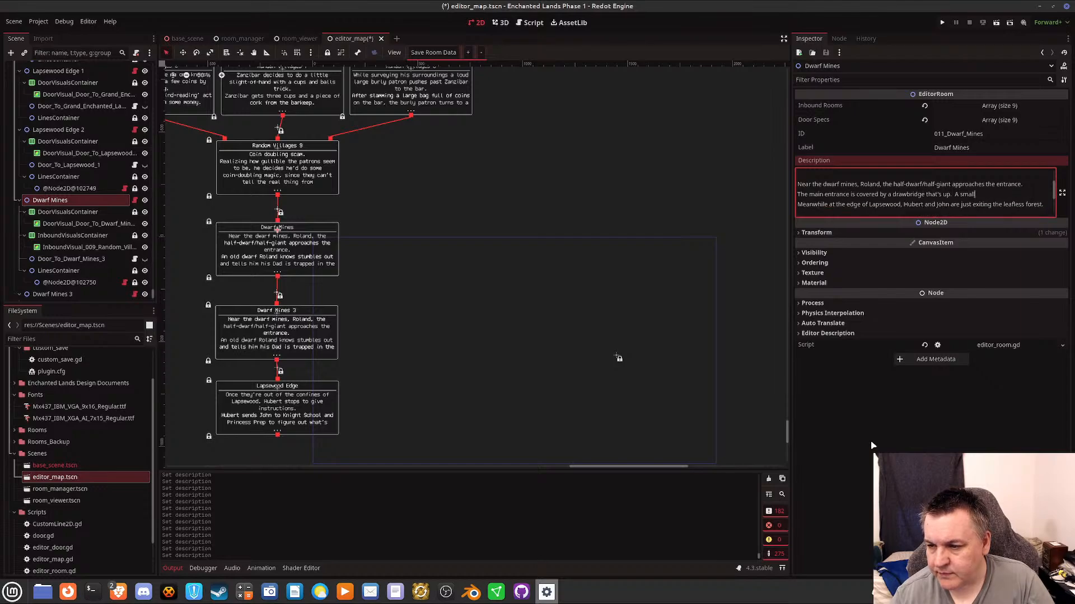
# Replace "A small" in the drawbridge line with "To the right of the drawbridge is a small regular man-sized door".
pyautogui.write('To th')
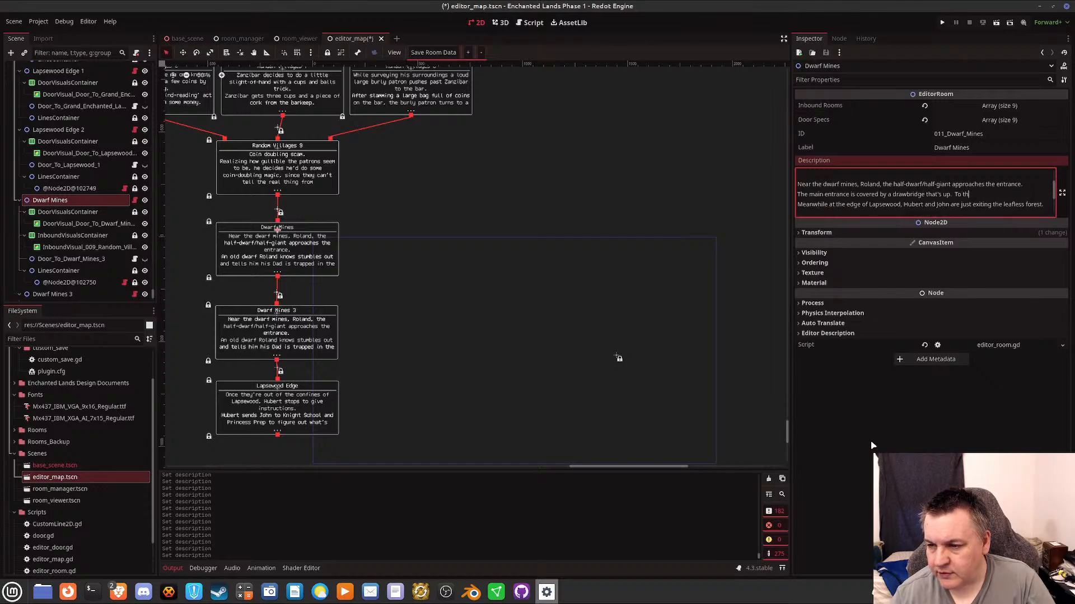
pyautogui.write('e right of the draw')
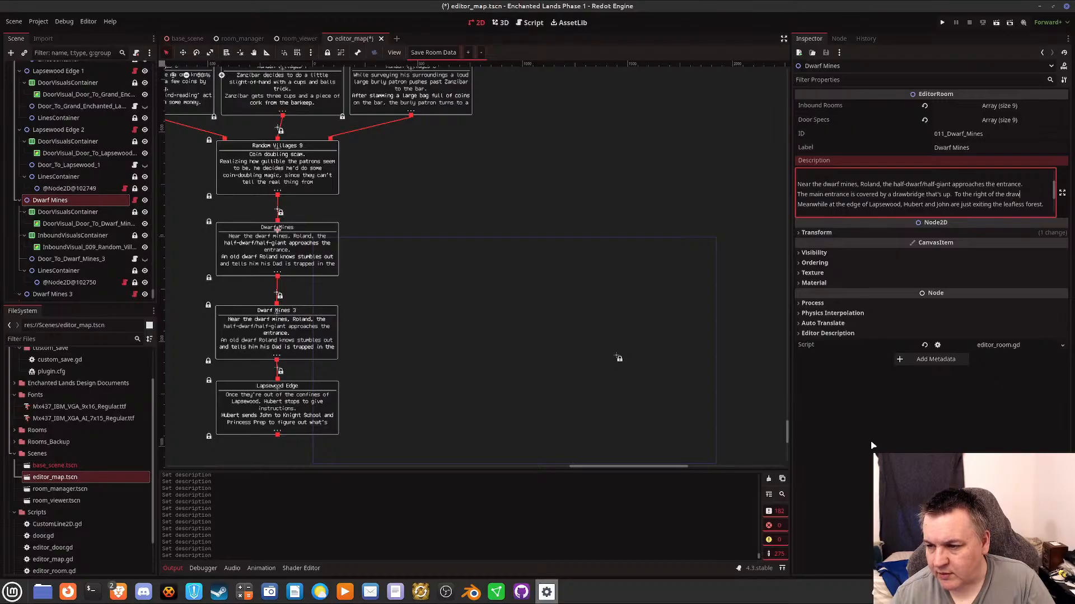
pyautogui.write('bridge is a small ')
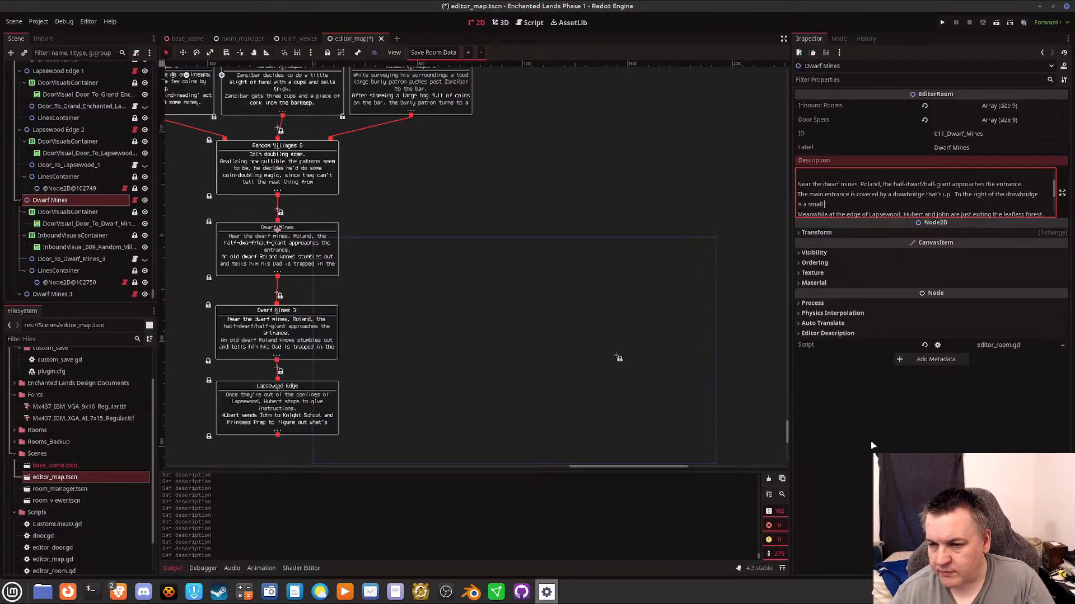
pyautogui.write('regular ma')
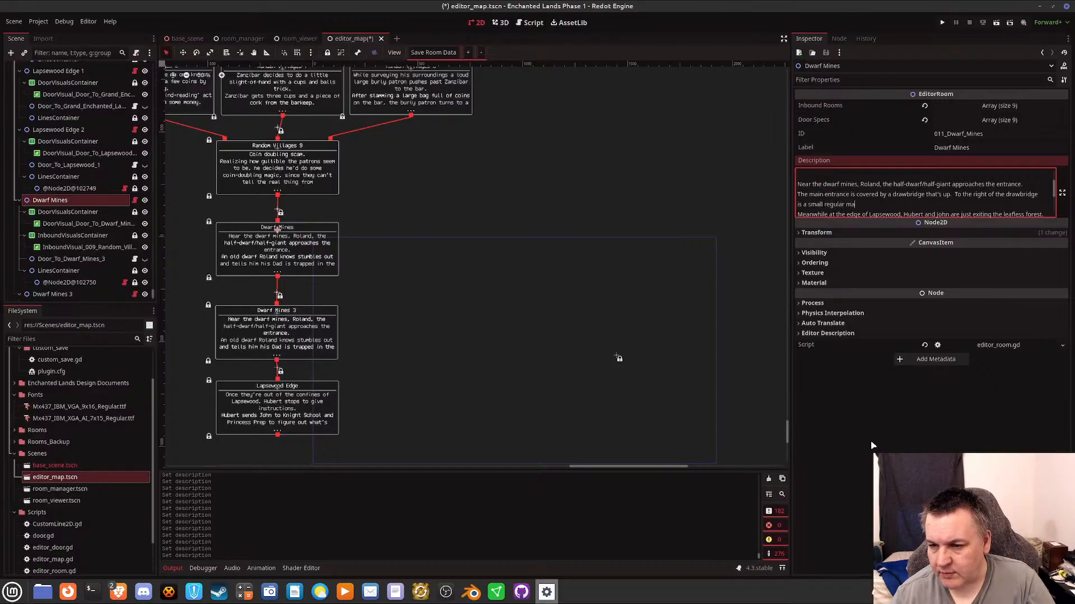
pyautogui.write('n-sized door')
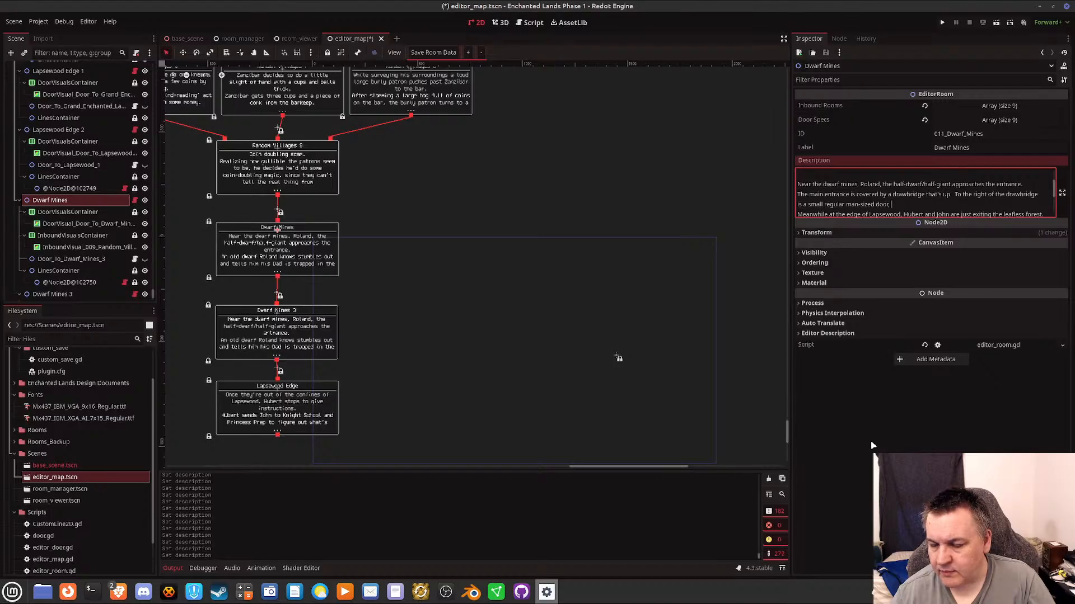
# Finish the man-sized door sentence with ", and a small bridge of boards covers the empty moat." and start a new line.
pyautogui.write(', tha')
pyautogui.press('BackSpace')
pyautogui.press('BackSpace')
pyautogui.press('BackSpace')
pyautogui.write('and a')
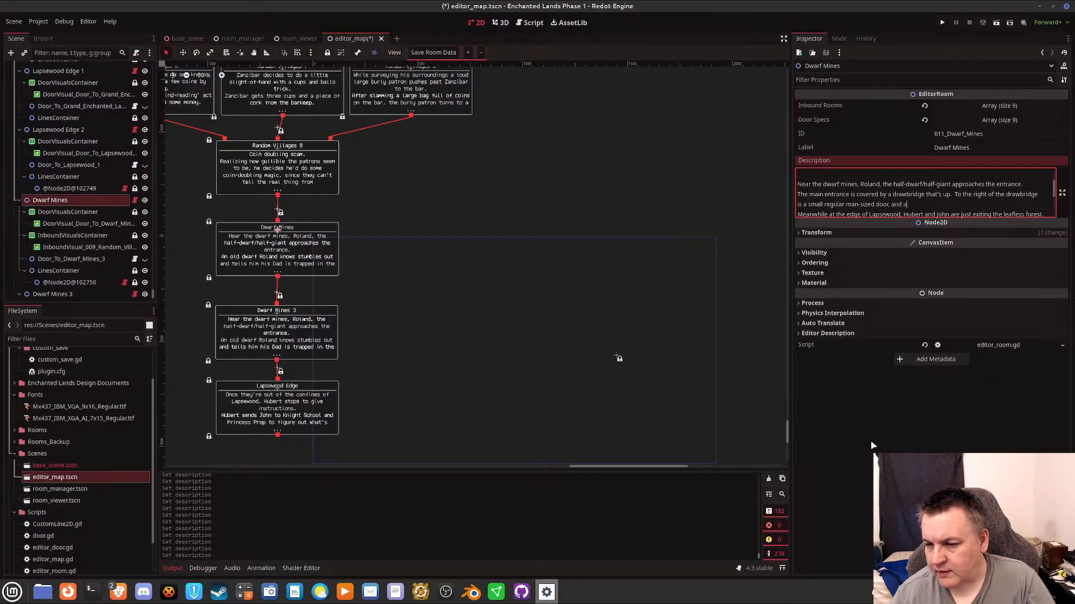
pyautogui.write(' small bri')
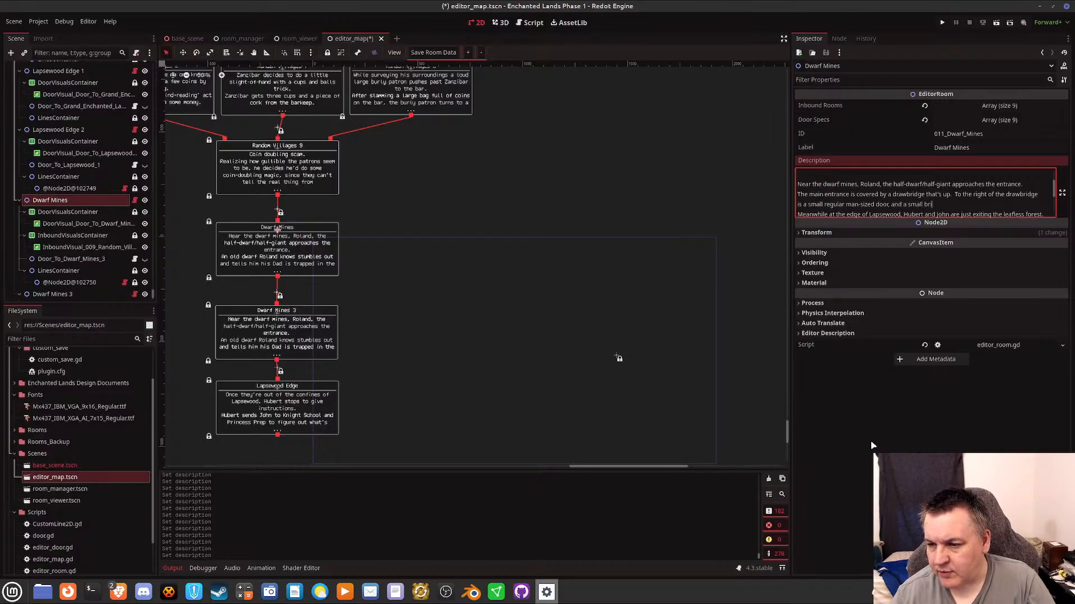
pyautogui.write('dge of boards')
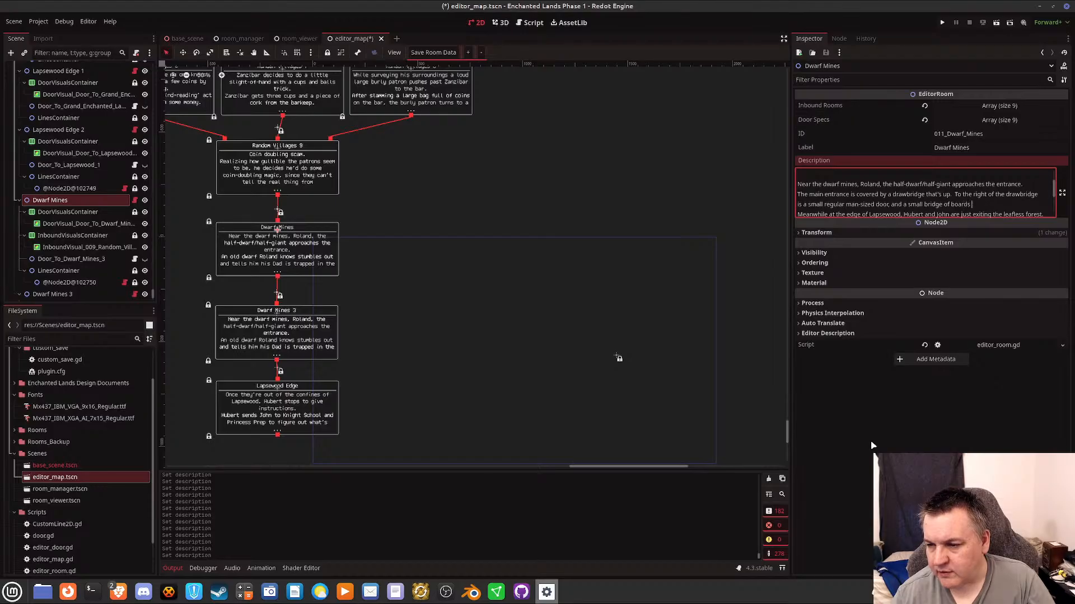
pyautogui.write(' covers the empty moat')
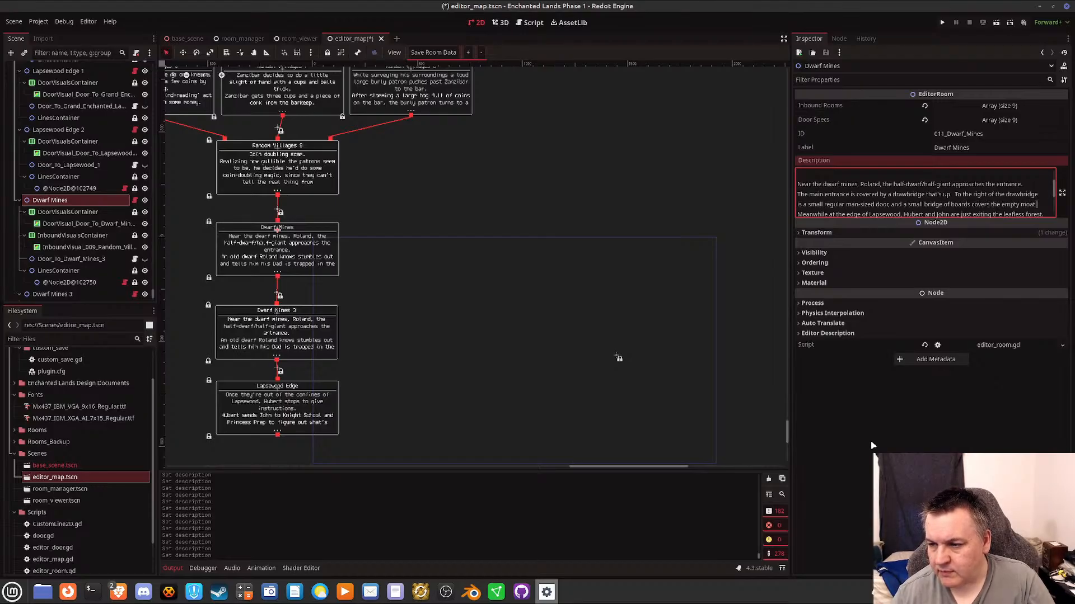
pyautogui.write('.')
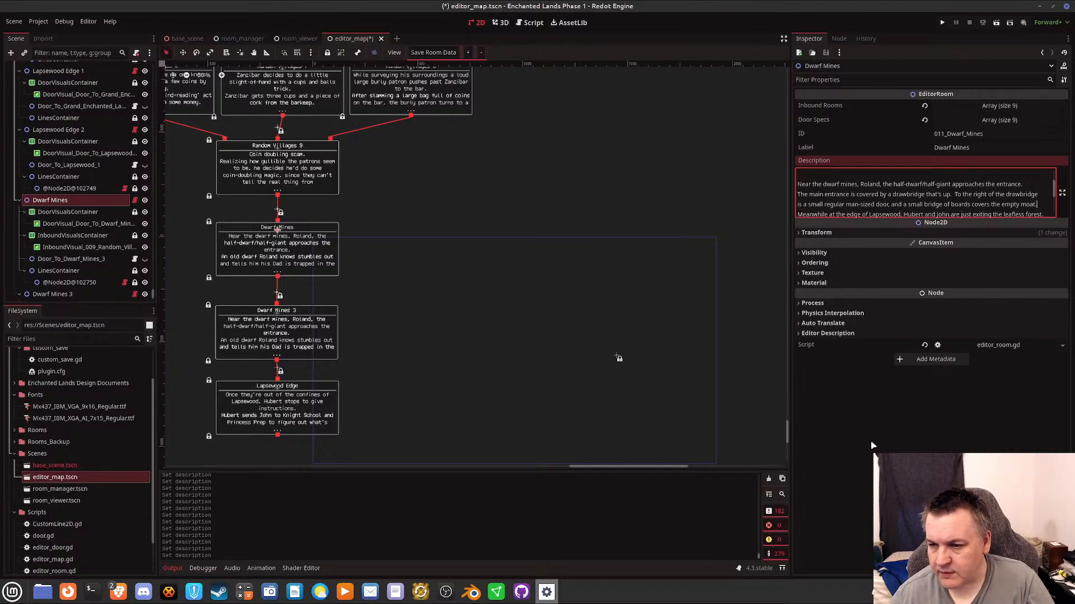
pyautogui.press('Return')
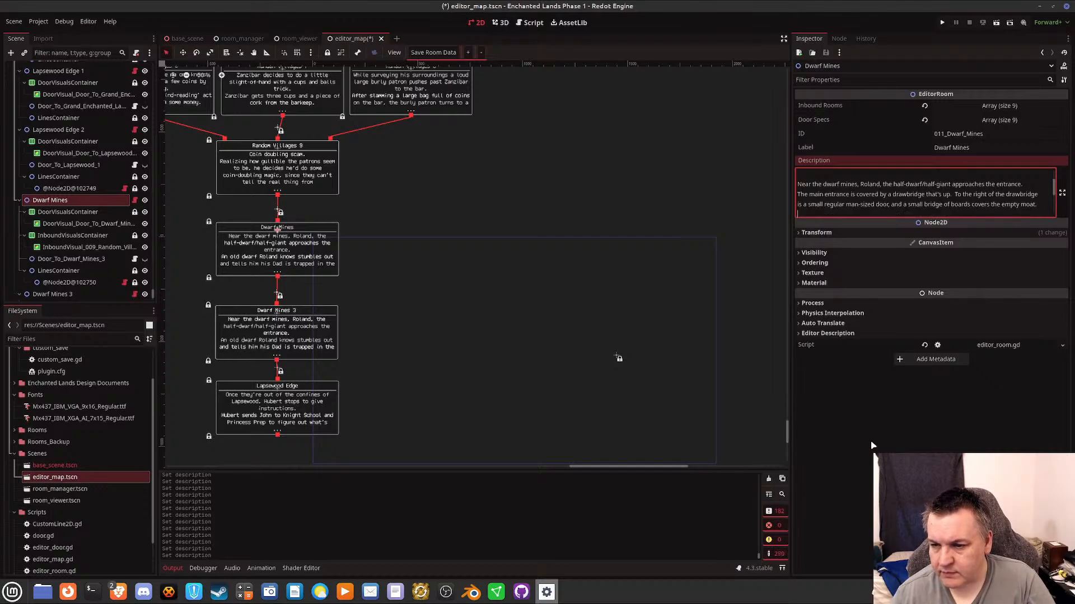
pyautogui.write('A dwarf')
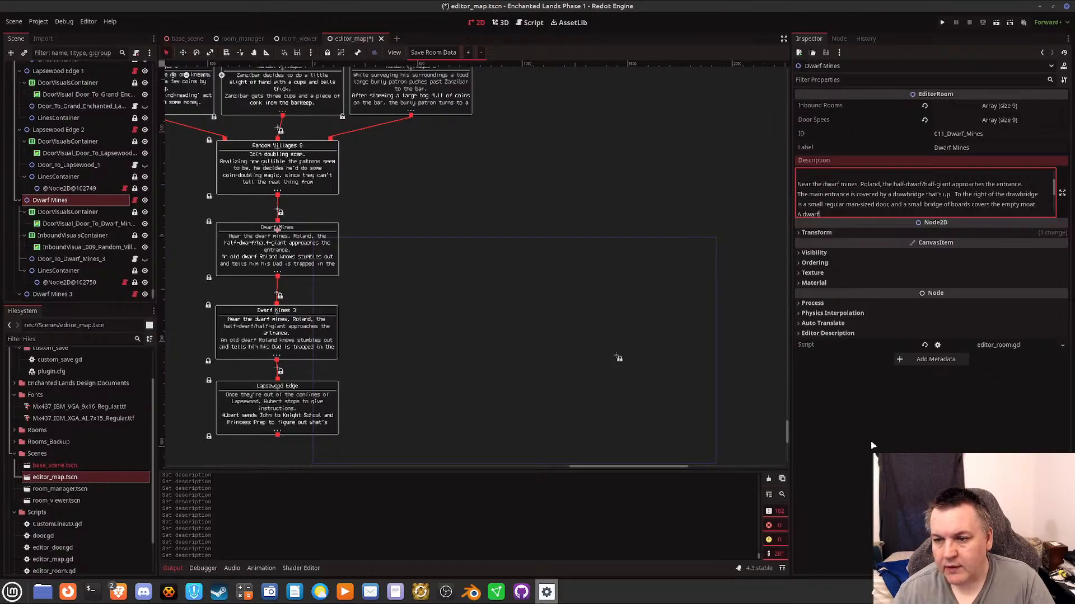
pyautogui.write('tir')
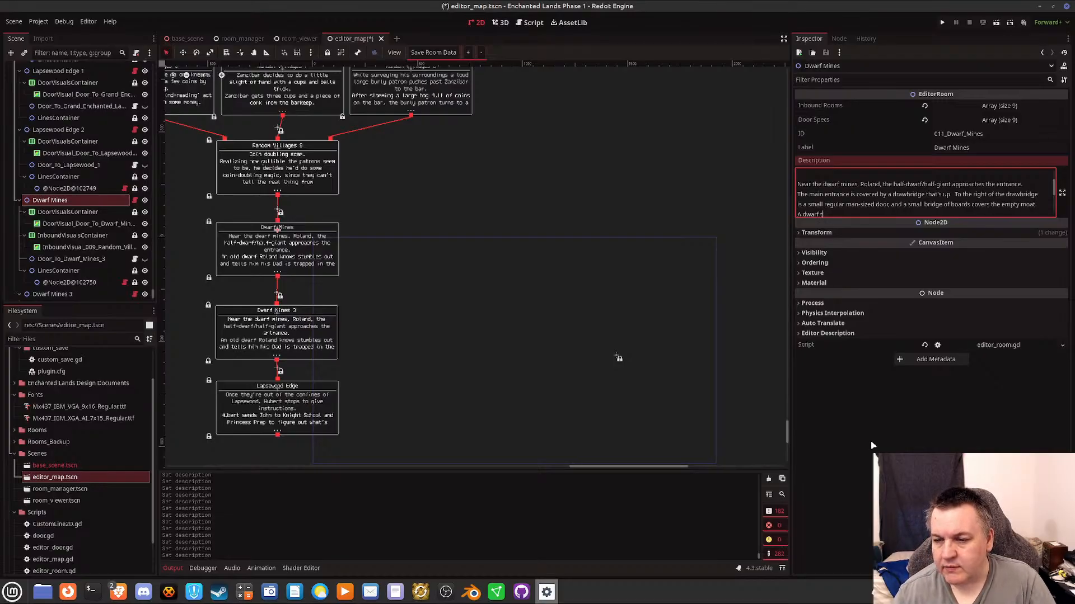
pyautogui.press('BackSpace')
pyautogui.press('BackSpace')
pyautogui.press('BackSpace')
pyautogui.press('BackSpace')
pyautogui.press('BackSpace')
pyautogui.press('BackSpace')
pyautogui.press('BackSpace')
pyautogui.press('BackSpace')
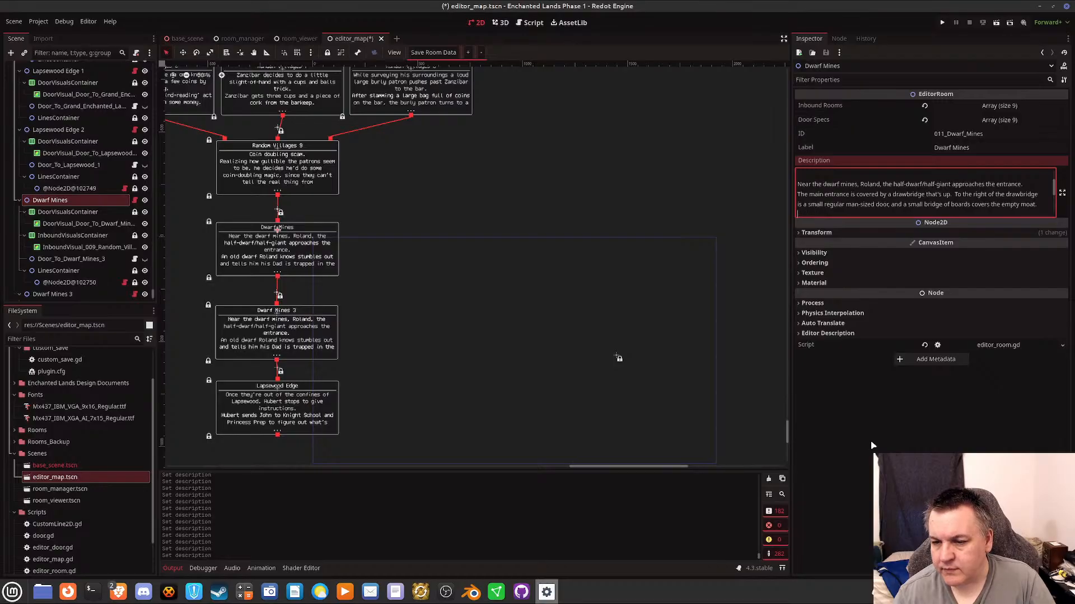
# Add the text "A worn-out dwarf stumbles out of the little side door and across the bridge, to Roland and practically collapses in".
pyautogui.write('A wor')
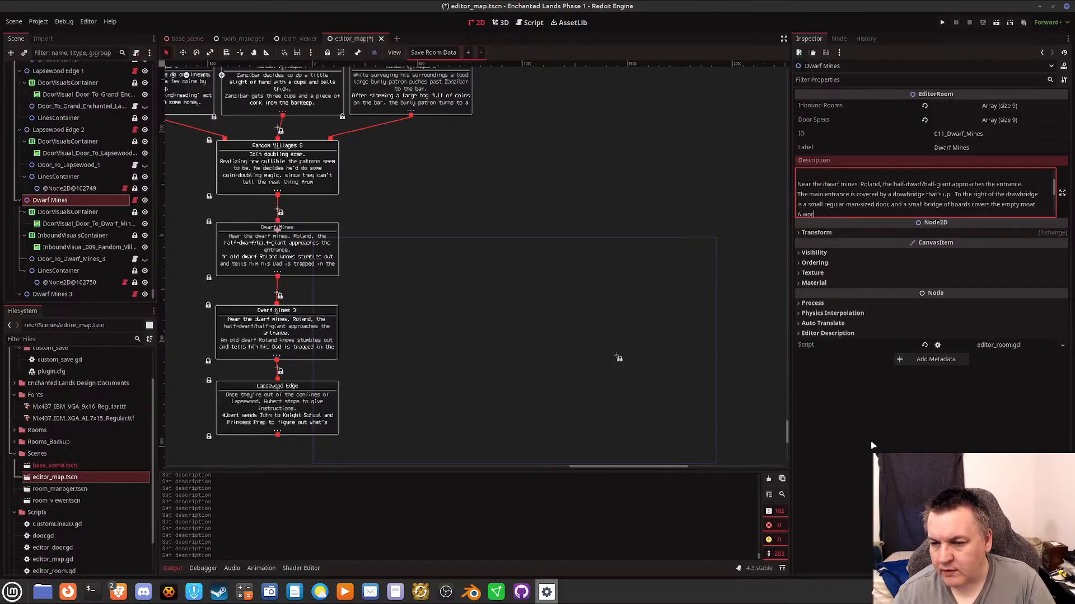
pyautogui.write('n-out dwarf stumble out')
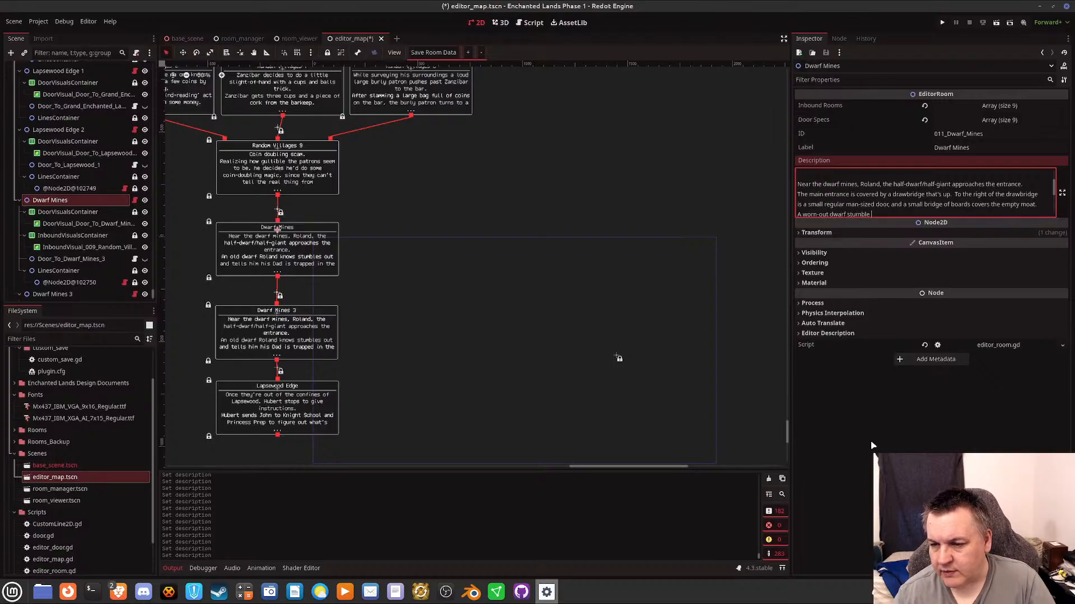
pyautogui.press('BackSpace')
pyautogui.press('BackSpace')
pyautogui.press('BackSpace')
pyautogui.write('s ou')
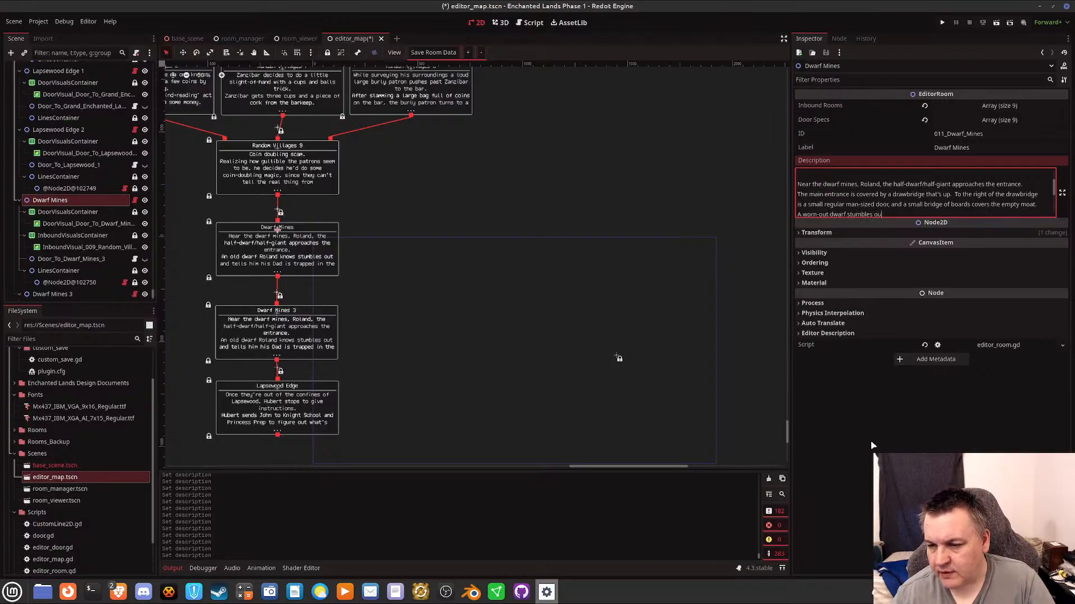
pyautogui.write('t of the little s')
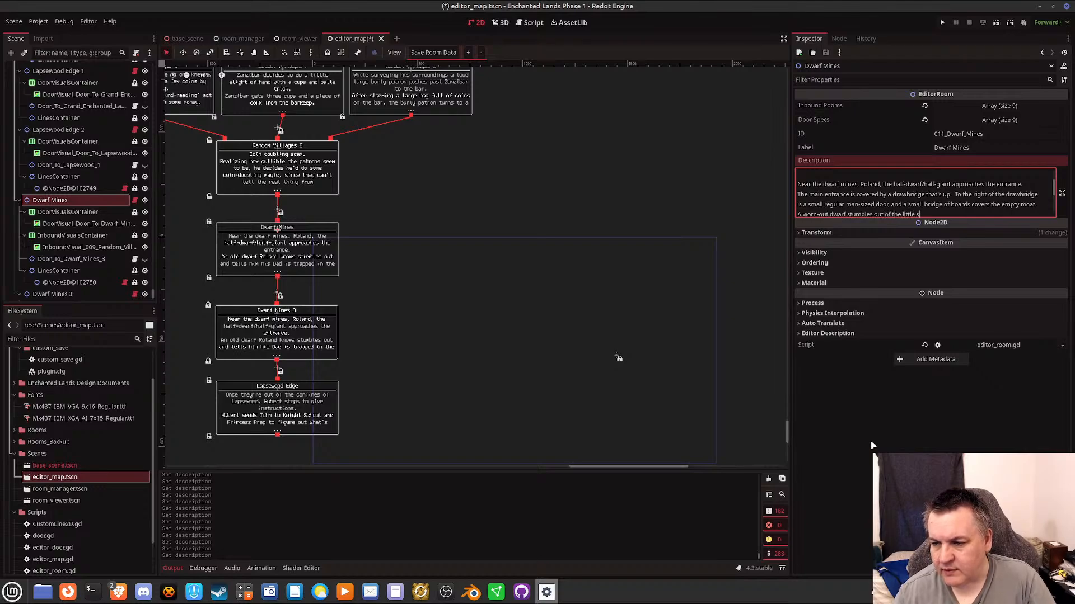
pyautogui.write('ide door and ac')
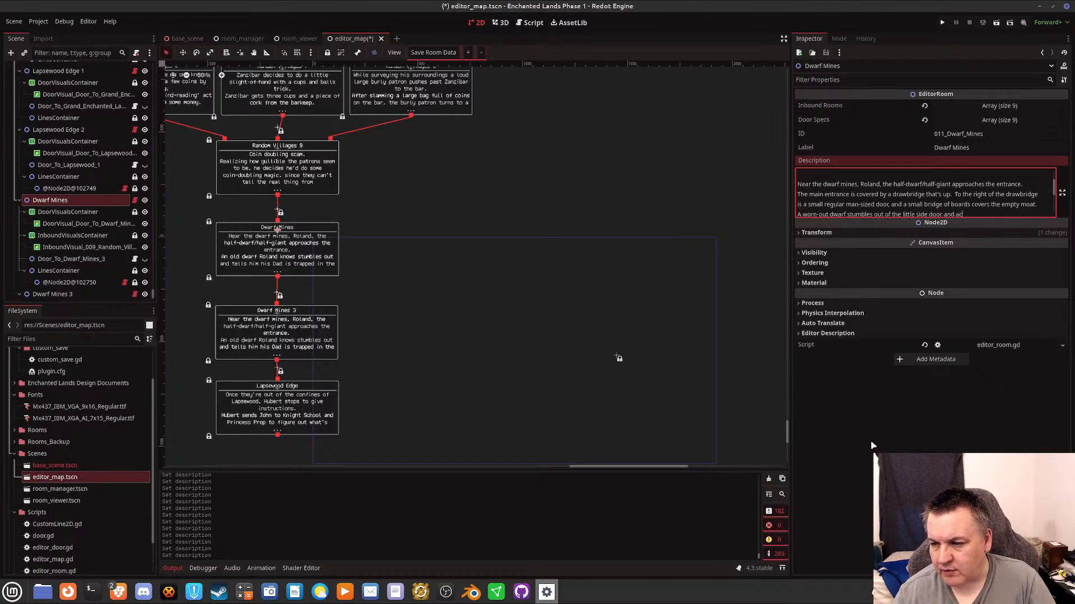
pyautogui.write('ross the bridge, to')
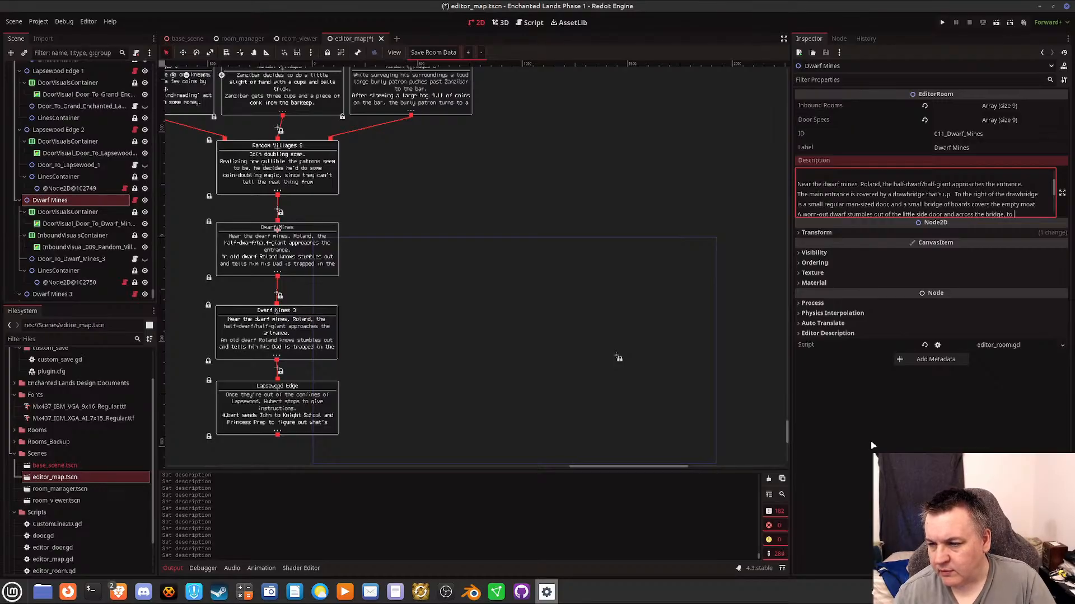
pyautogui.write(' Roland and pra')
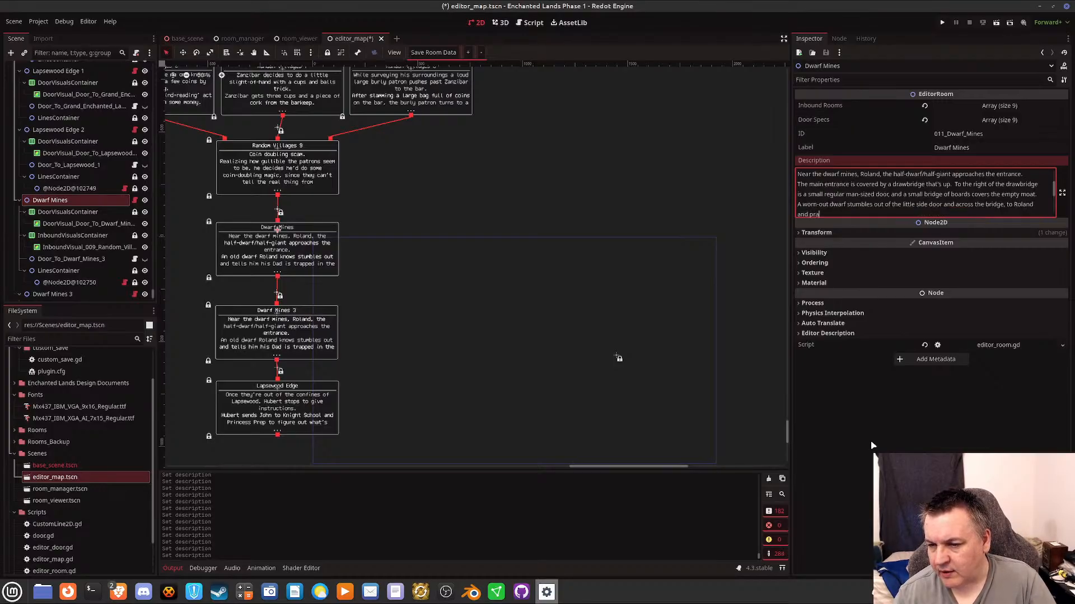
pyautogui.write('ctically co')
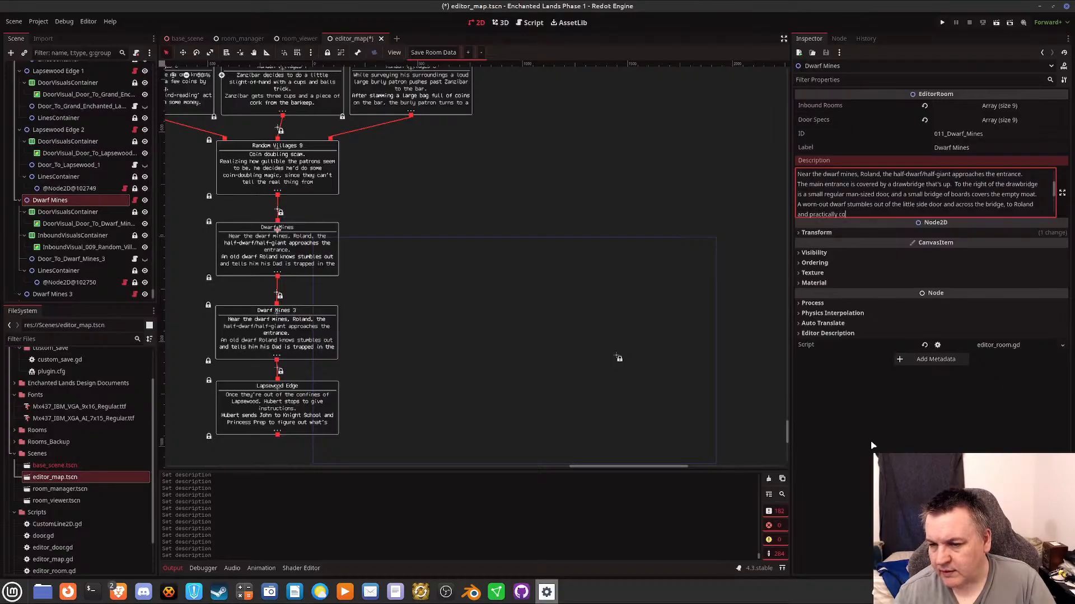
pyautogui.write('llapses in his')
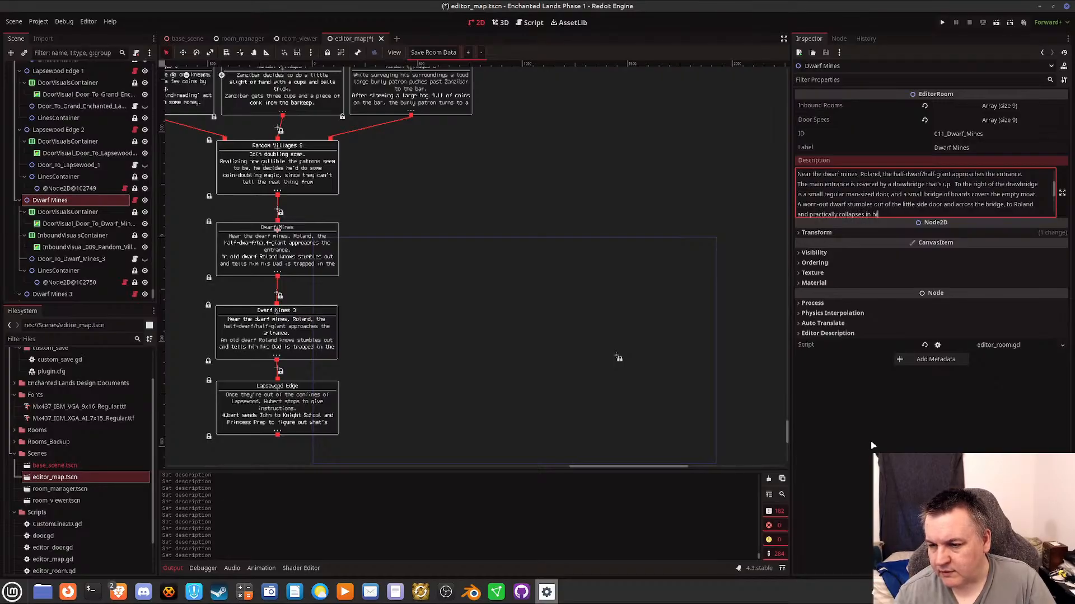
# Delete the drawbridge, side door and worn-out dwarf text between the "Near the dwarf mines" line and the "Meanwhile" line.
pyautogui.press('BackSpace')
pyautogui.press('BackSpace')
pyautogui.press('BackSpace')
pyautogui.press('BackSpace')
pyautogui.press('BackSpace')
pyautogui.press('BackSpace')
pyautogui.press('BackSpace')
pyautogui.press('BackSpace')
pyautogui.press('BackSpace')
pyautogui.press('BackSpace')
pyautogui.press('BackSpace')
pyautogui.press('BackSpace')
pyautogui.press('BackSpace')
pyautogui.press('BackSpace')
pyautogui.press('BackSpace')
pyautogui.press('BackSpace')
pyautogui.press('BackSpace')
pyautogui.press('BackSpace')
pyautogui.press('BackSpace')
pyautogui.press('BackSpace')
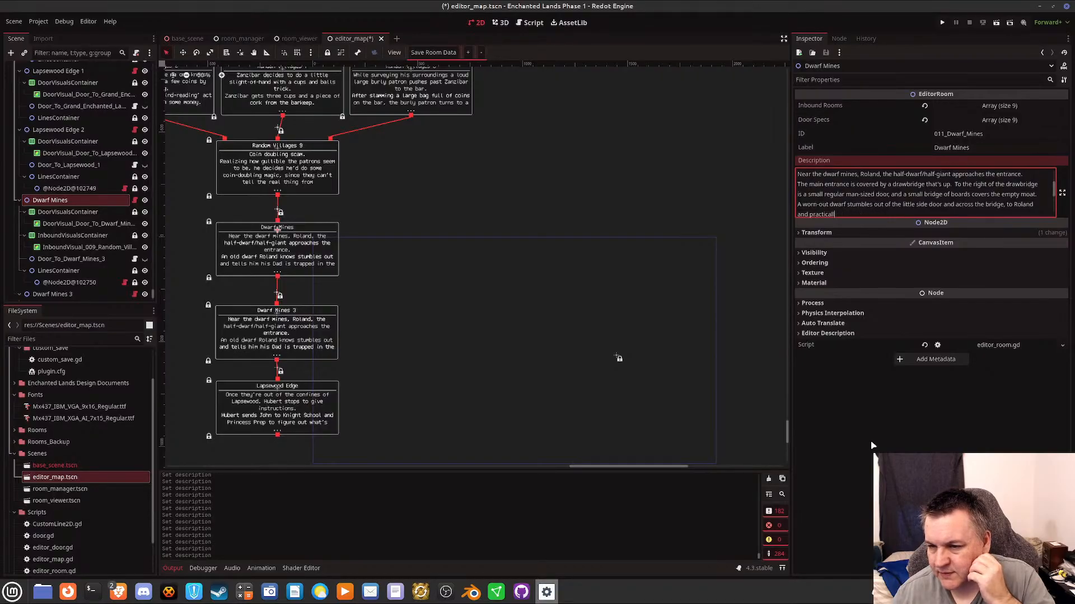
pyautogui.press('BackSpace')
pyautogui.press('BackSpace')
pyautogui.press('BackSpace')
pyautogui.press('BackSpace')
pyautogui.press('BackSpace')
pyautogui.press('BackSpace')
pyautogui.press('BackSpace')
pyautogui.press('BackSpace')
pyautogui.press('BackSpace')
pyautogui.press('BackSpace')
pyautogui.press('BackSpace')
pyautogui.press('BackSpace')
pyautogui.press('BackSpace')
pyautogui.press('BackSpace')
pyautogui.press('BackSpace')
pyautogui.press('BackSpace')
pyautogui.press('BackSpace')
pyautogui.press('BackSpace')
pyautogui.press('BackSpace')
pyautogui.press('BackSpace')
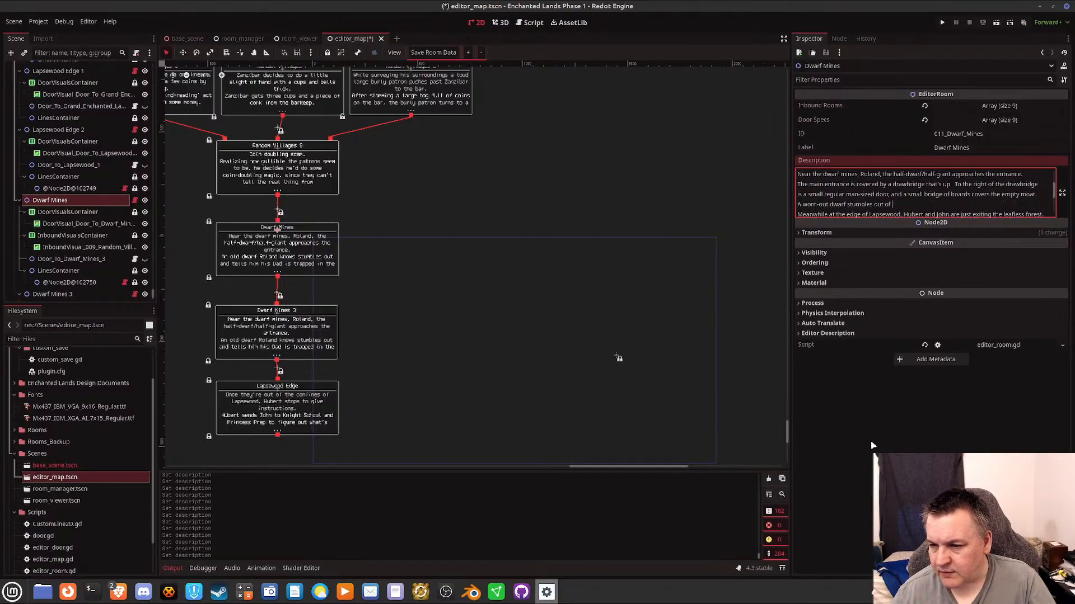
pyautogui.press('BackSpace')
pyautogui.press('BackSpace')
pyautogui.press('BackSpace')
pyautogui.press('BackSpace')
pyautogui.press('BackSpace')
pyautogui.press('BackSpace')
pyautogui.press('BackSpace')
pyautogui.press('BackSpace')
pyautogui.press('BackSpace')
pyautogui.press('BackSpace')
pyautogui.press('BackSpace')
pyautogui.press('BackSpace')
pyautogui.press('BackSpace')
pyautogui.press('BackSpace')
pyautogui.press('BackSpace')
pyautogui.press('BackSpace')
pyautogui.press('BackSpace')
pyautogui.press('BackSpace')
pyautogui.press('BackSpace')
pyautogui.press('BackSpace')
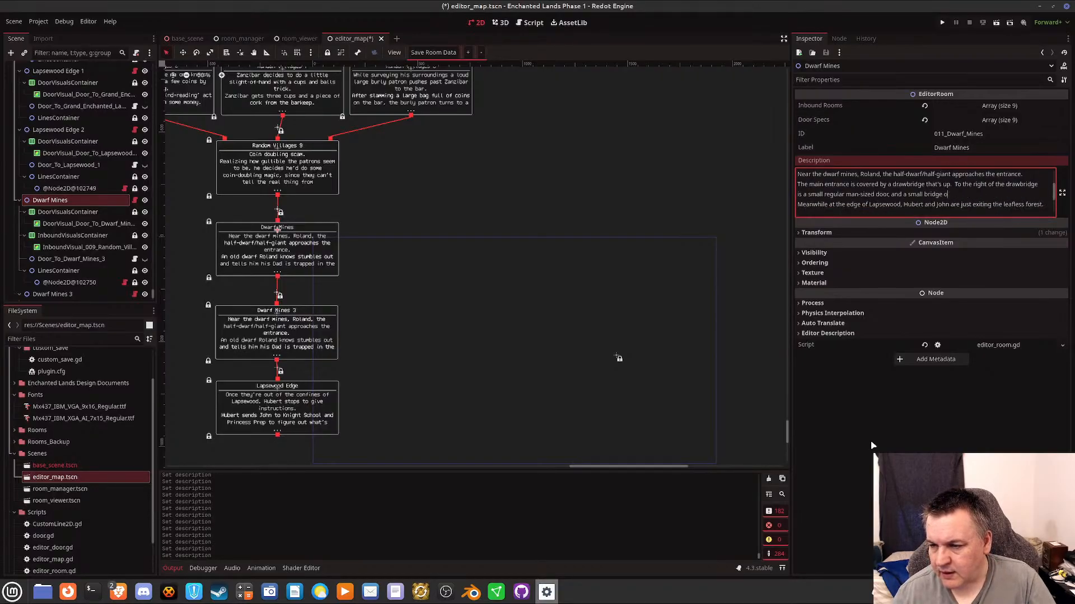
pyautogui.press('BackSpace')
pyautogui.press('BackSpace')
pyautogui.press('BackSpace')
pyautogui.press('BackSpace')
pyautogui.press('BackSpace')
pyautogui.press('BackSpace')
pyautogui.press('BackSpace')
pyautogui.press('BackSpace')
pyautogui.press('BackSpace')
pyautogui.press('BackSpace')
pyautogui.press('BackSpace')
pyautogui.press('BackSpace')
pyautogui.press('BackSpace')
pyautogui.press('BackSpace')
pyautogui.press('BackSpace')
pyautogui.press('BackSpace')
pyautogui.press('BackSpace')
pyautogui.press('BackSpace')
pyautogui.press('BackSpace')
pyautogui.press('BackSpace')
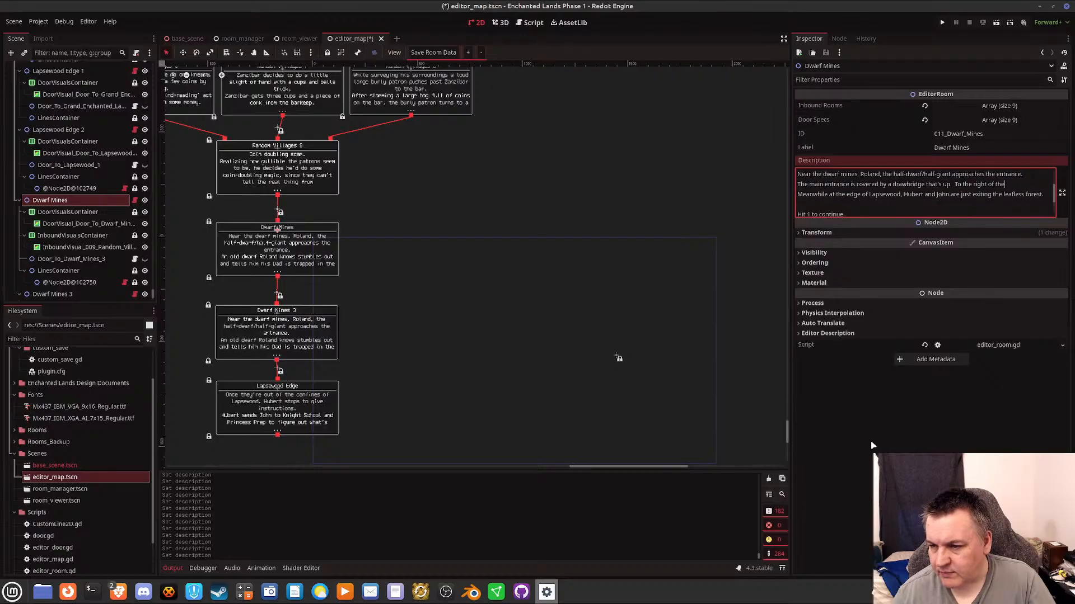
pyautogui.press('BackSpace')
pyautogui.press('BackSpace')
pyautogui.press('BackSpace')
pyautogui.press('BackSpace')
pyautogui.press('BackSpace')
pyautogui.press('BackSpace')
pyautogui.press('BackSpace')
pyautogui.press('BackSpace')
pyautogui.press('BackSpace')
pyautogui.press('BackSpace')
pyautogui.press('BackSpace')
pyautogui.press('BackSpace')
pyautogui.press('BackSpace')
pyautogui.press('BackSpace')
pyautogui.press('BackSpace')
pyautogui.press('BackSpace')
pyautogui.press('BackSpace')
pyautogui.press('BackSpace')
pyautogui.press('BackSpace')
pyautogui.press('BackSpace')
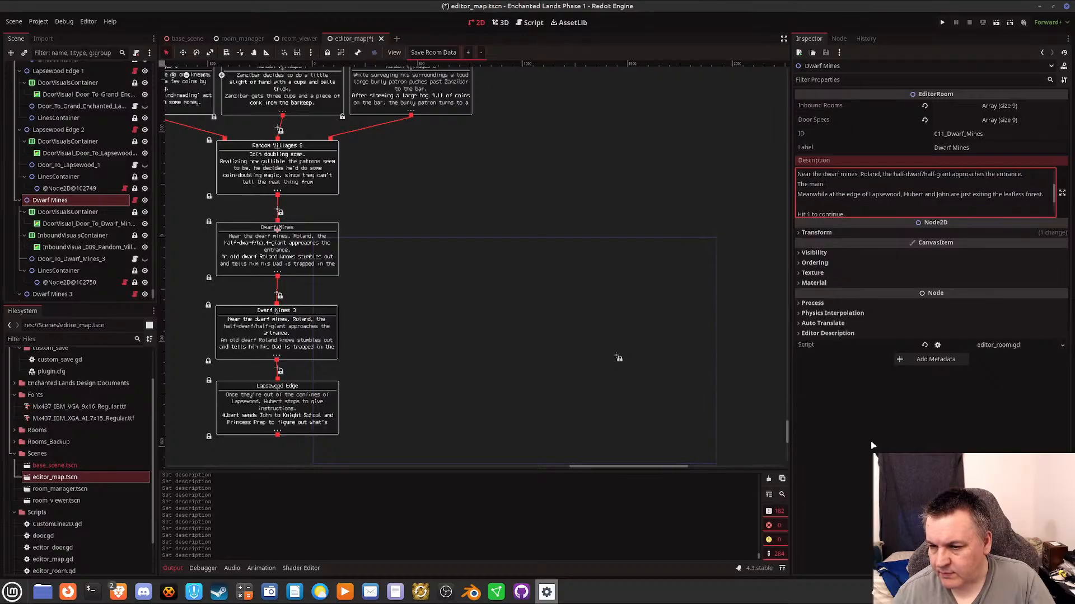
pyautogui.press('BackSpace')
pyautogui.press('BackSpace')
pyautogui.press('BackSpace')
pyautogui.press('BackSpace')
pyautogui.press('BackSpace')
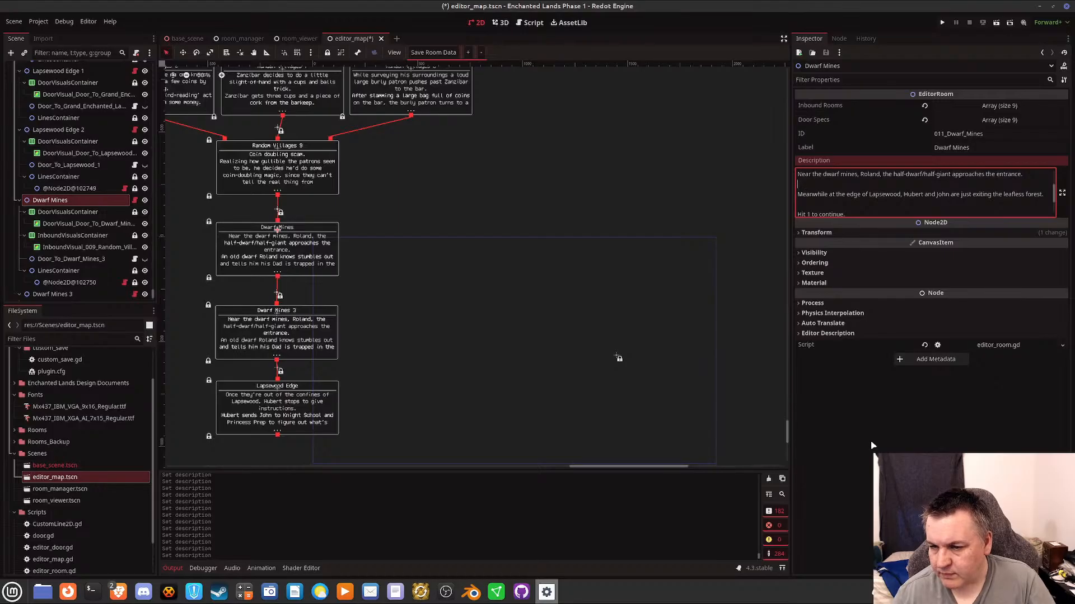
# Write "A worn-out dwarf stumbles out and collapses before Roland." under the "Near the dwarf mines" line and start a new line.
pyautogui.write('A worn-')
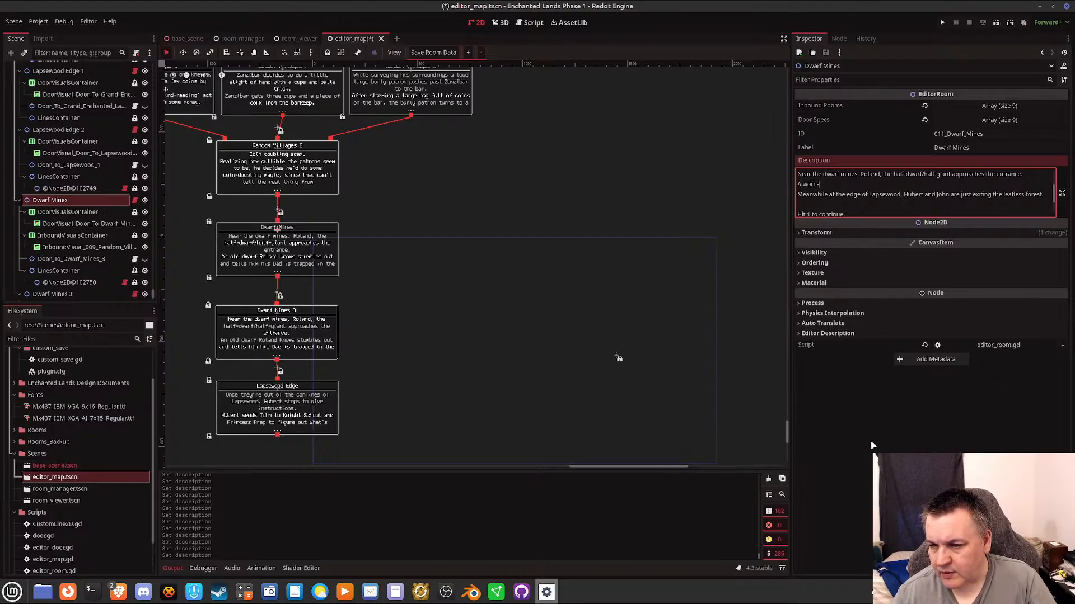
pyautogui.write('out dwarf stumbles out')
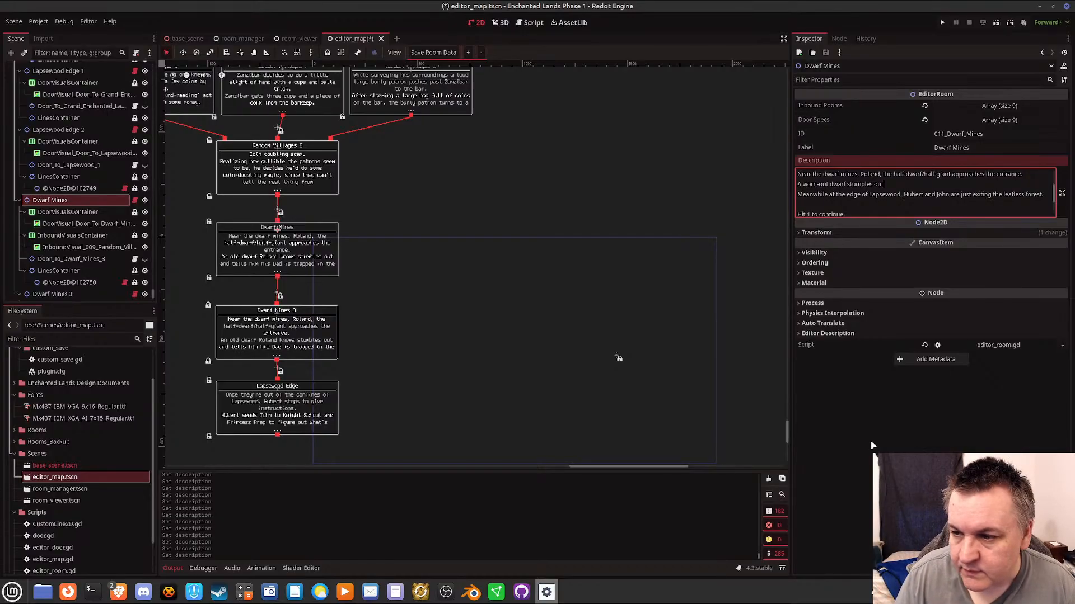
pyautogui.write('and coll')
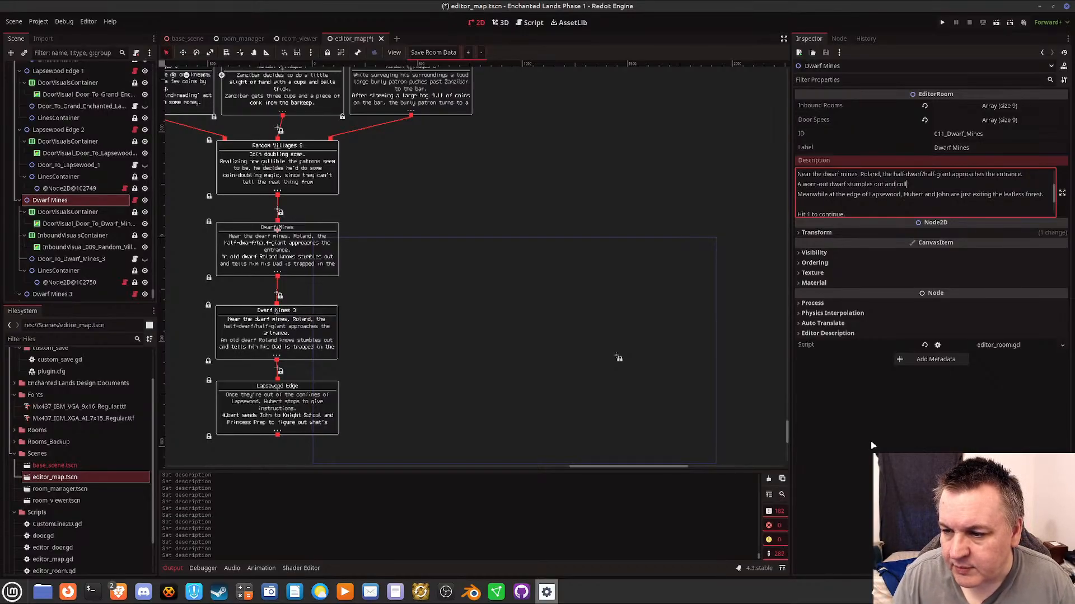
pyautogui.write('apses before')
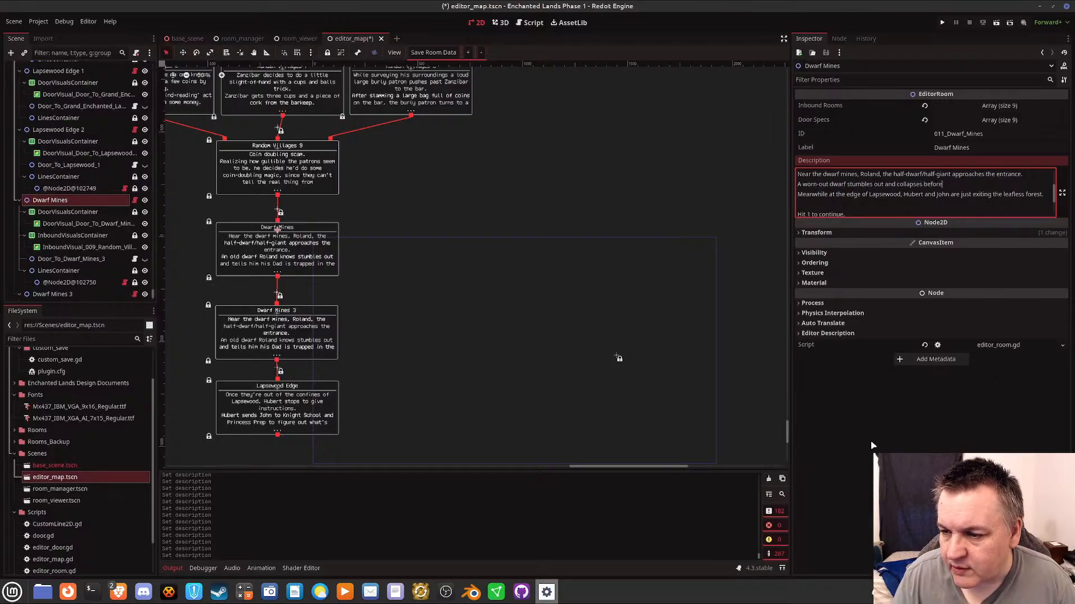
pyautogui.write(' Roland')
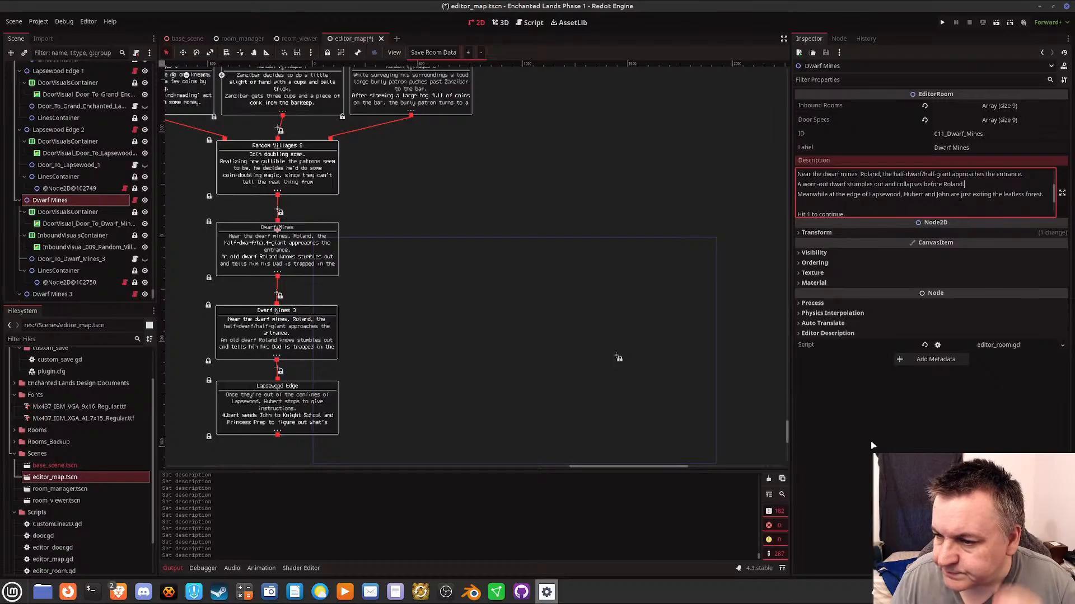
pyautogui.write('.')
pyautogui.press('Return')
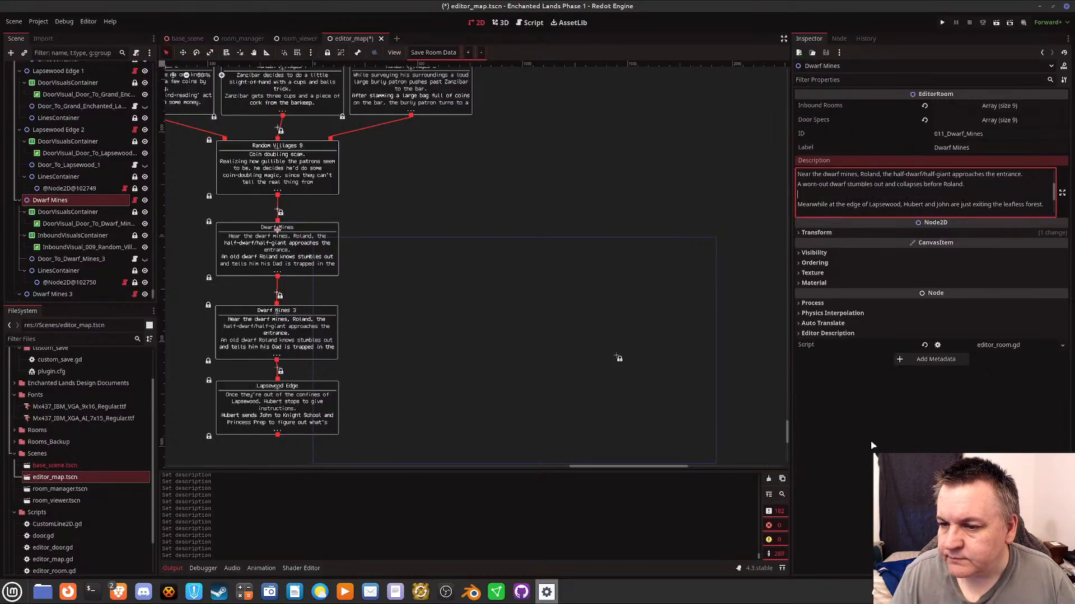
# Add a blank line below the worn-out dwarf sentence and review the story rooms on the map from Dwarf Mines back to Lapsewood.
pyautogui.press('Return')
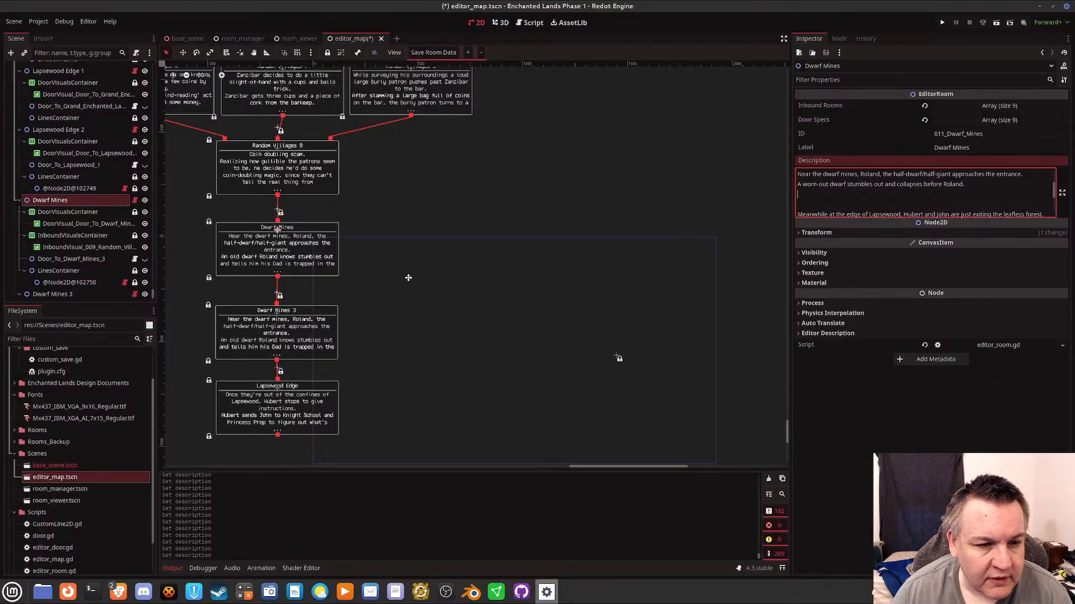
pyautogui.moveTo(410, 280); pyautogui.dragTo(482, 408, button='middle')
pyautogui.scroll(5, 532, 184)
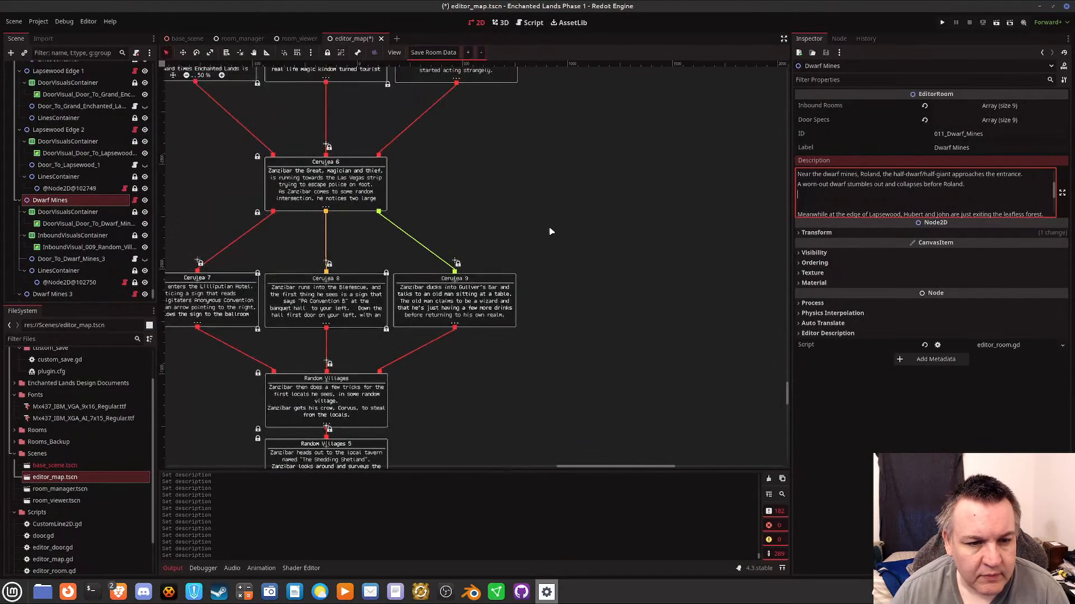
pyautogui.scroll(5, 586, 106)
pyautogui.moveTo(628, 158); pyautogui.dragTo(632, 199, button='middle')
pyautogui.moveTo(574, 362); pyautogui.dragTo(584, 343, button='middle')
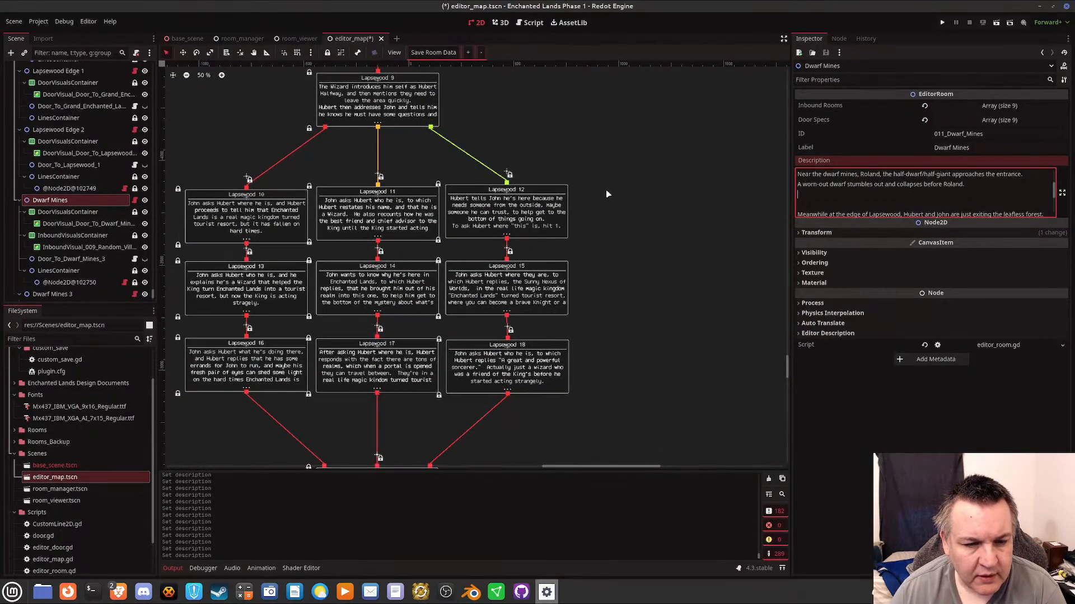
pyautogui.scroll(3, 607, 194)
pyautogui.scroll(3, 605, 268)
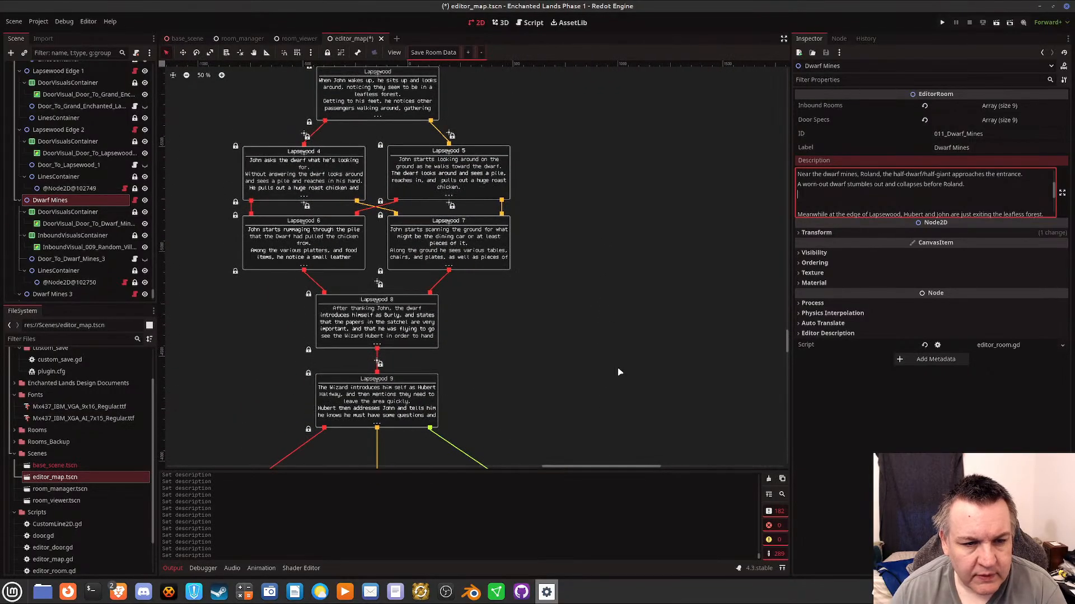
pyautogui.scroll(-15, 618, 372)
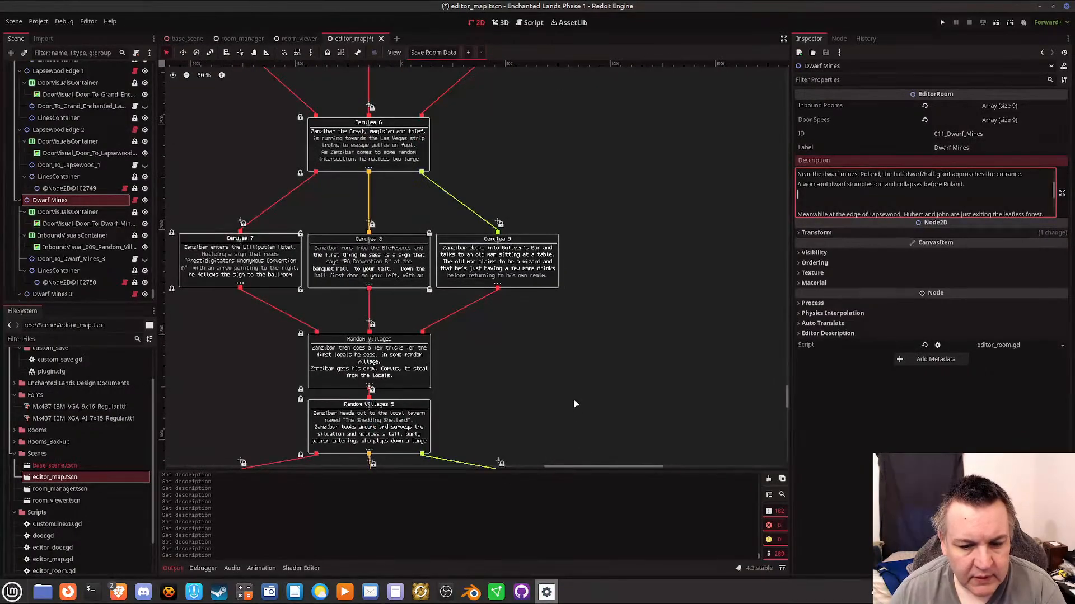
pyautogui.scroll(-15, 595, 213)
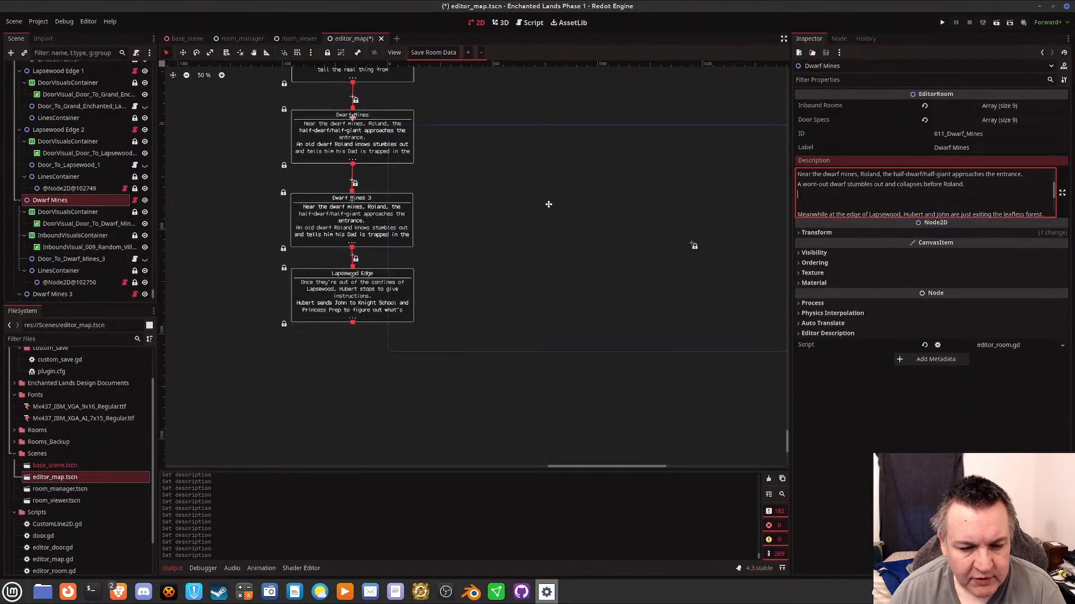
pyautogui.moveTo(542, 226); pyautogui.dragTo(531, 336, button='middle')
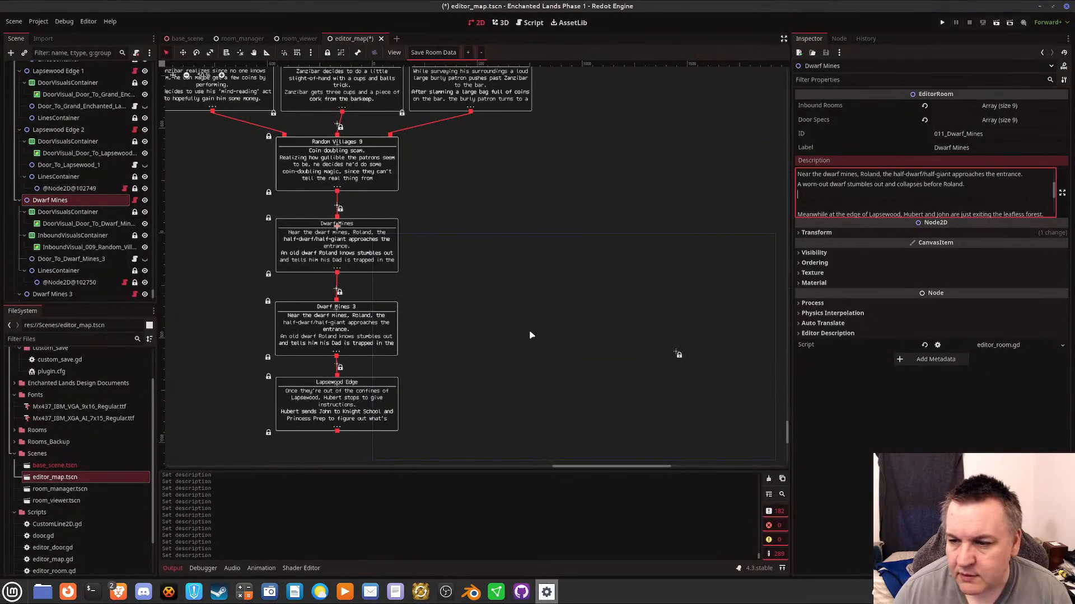
# Remove the extra line breaks after "collapses before Roland." in the Dwarf Mines description and save the scene.
pyautogui.press('BackSpace')
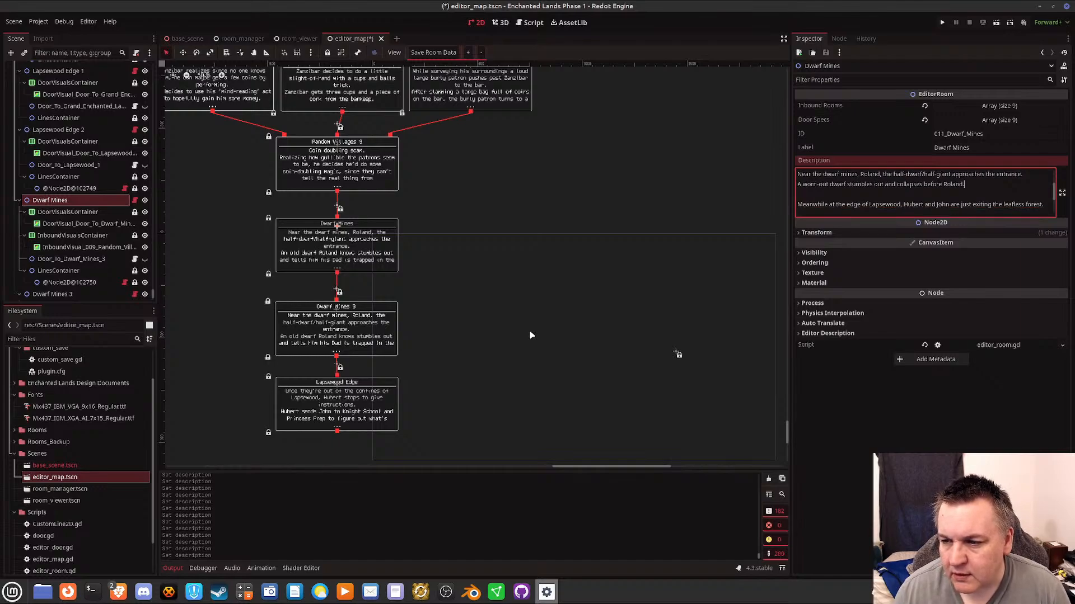
pyautogui.hotkey('ctrl', 's')
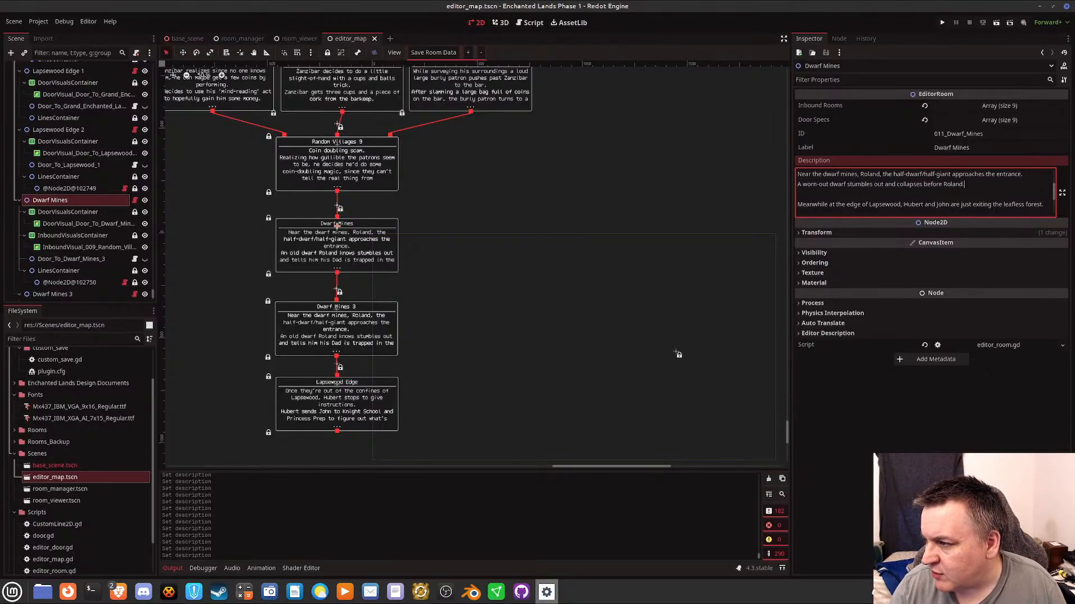
pyautogui.hotkey('alt', 'Tab')
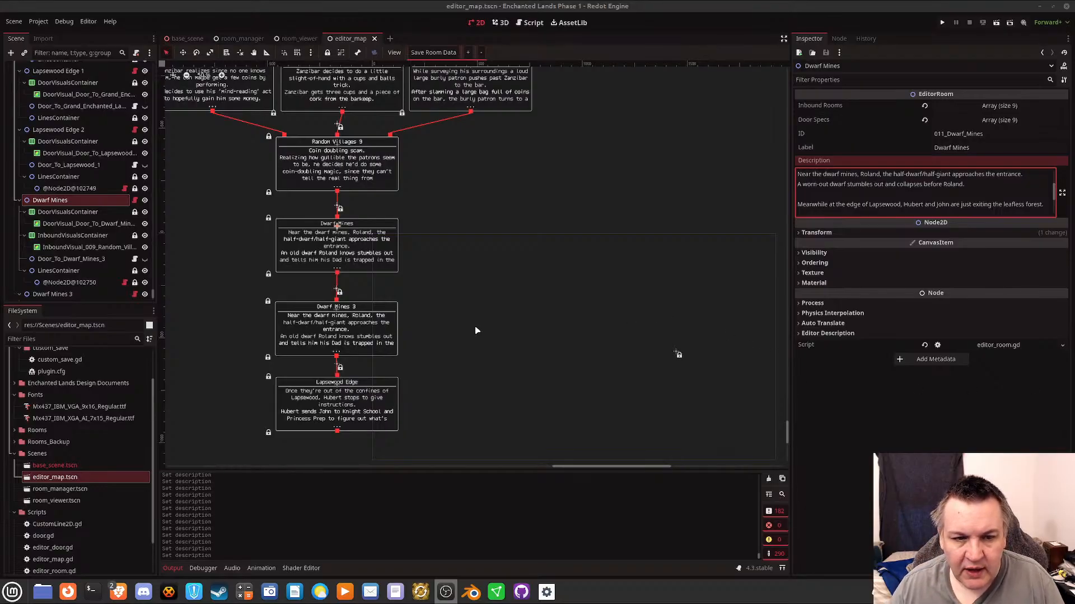
# Examine the story flow on the map from the Cerulea rooms through Random Villages to the Dwarf Mines and Lapsewood Edge rooms.
pyautogui.moveTo(475, 325); pyautogui.dragTo(520, 460, button='middle')
pyautogui.scroll(5, 621, 307)
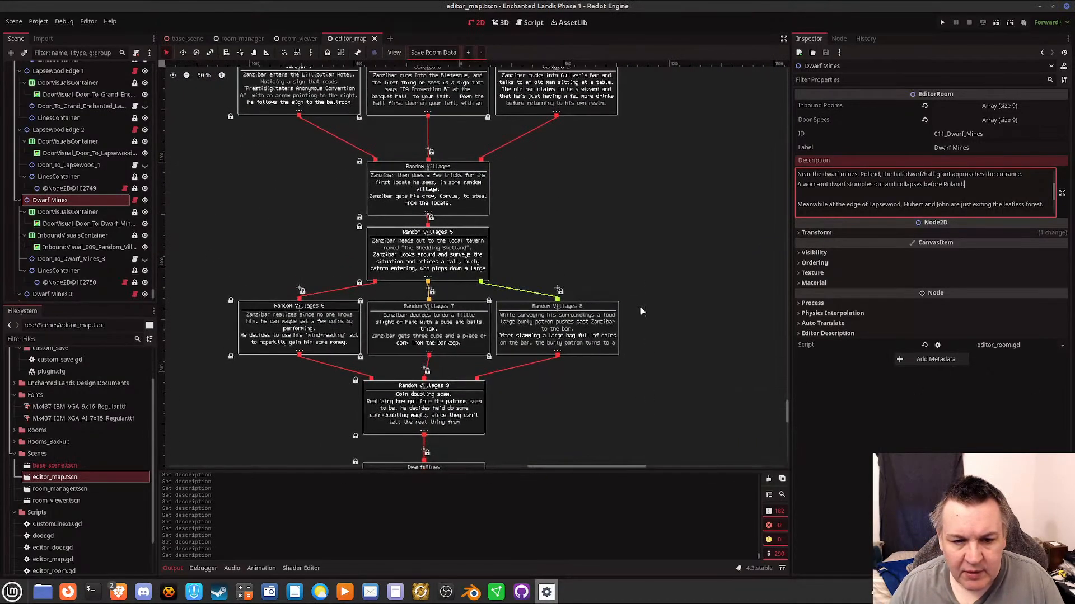
pyautogui.scroll(2, 635, 274)
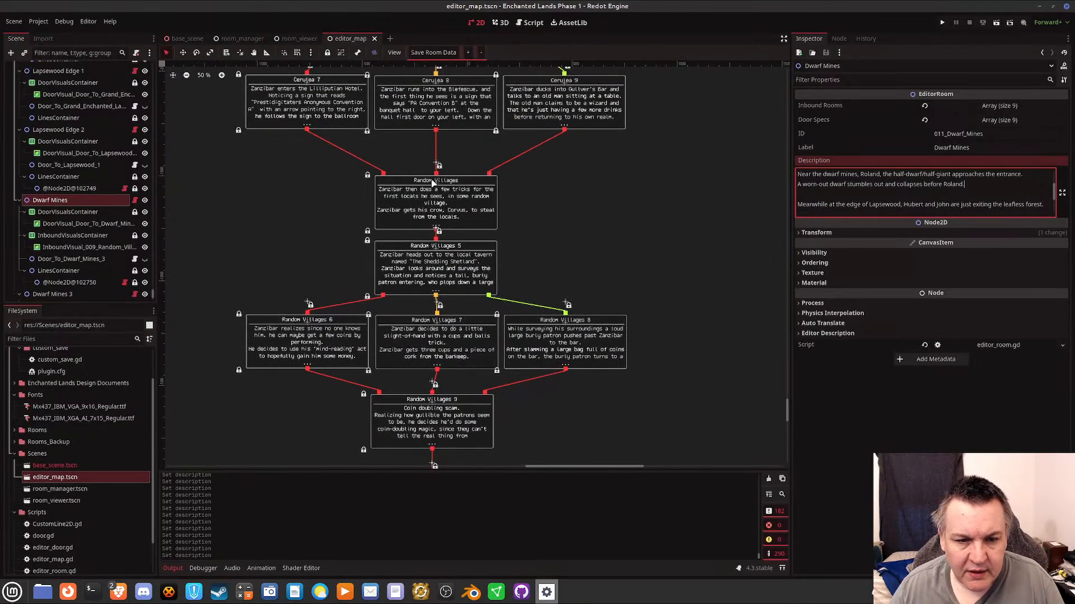
pyautogui.scroll(-2, 558, 264)
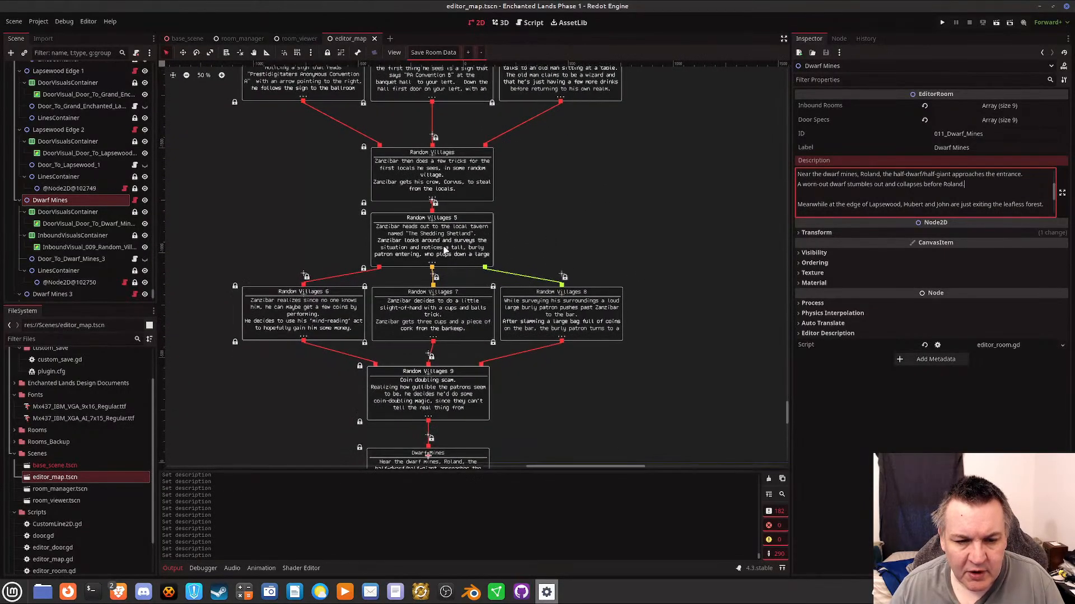
pyautogui.scroll(4, 542, 166)
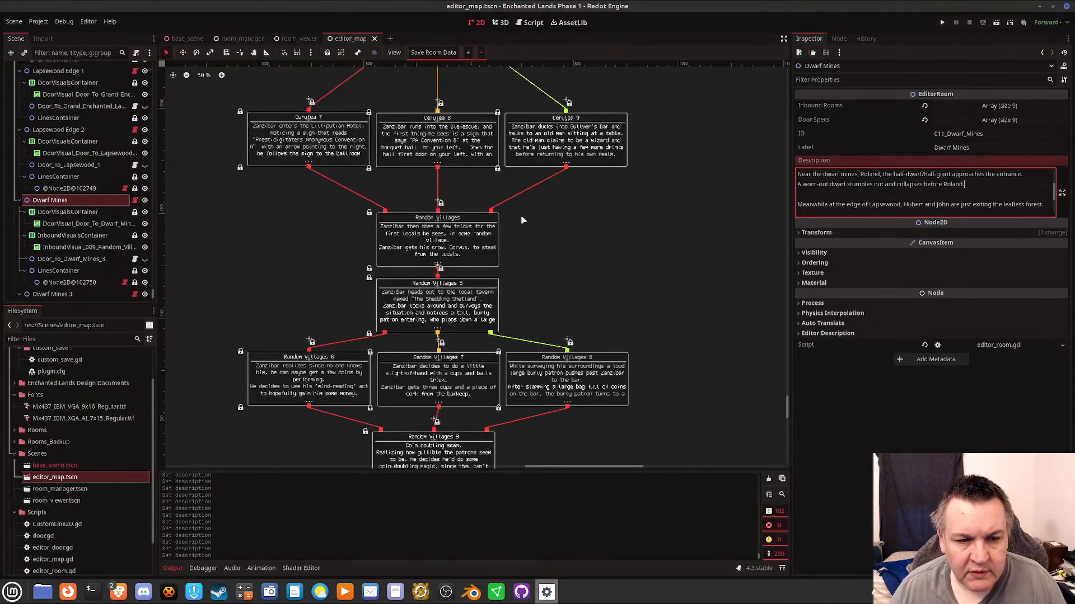
pyautogui.scroll(-6, 605, 302)
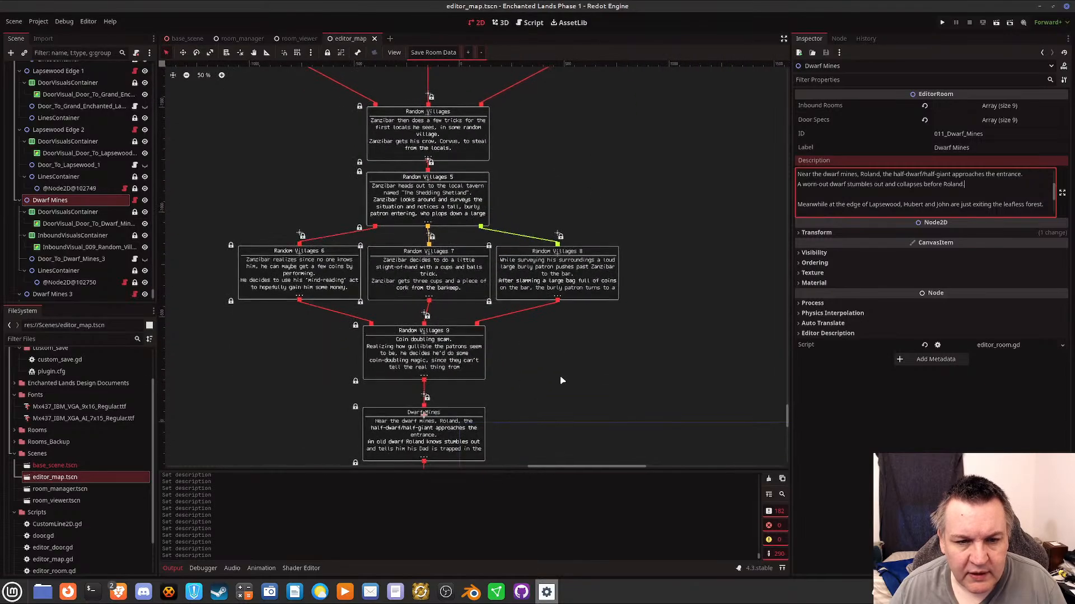
pyautogui.moveTo(561, 376); pyautogui.dragTo(570, 368, button='middle')
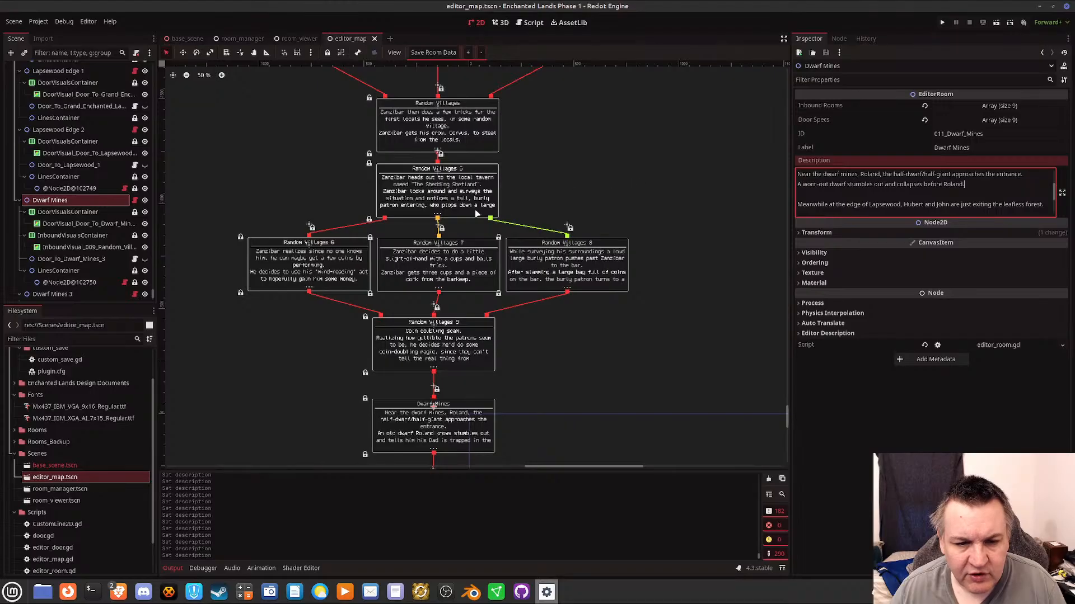
pyautogui.moveTo(542, 348); pyautogui.dragTo(567, 298, button='middle')
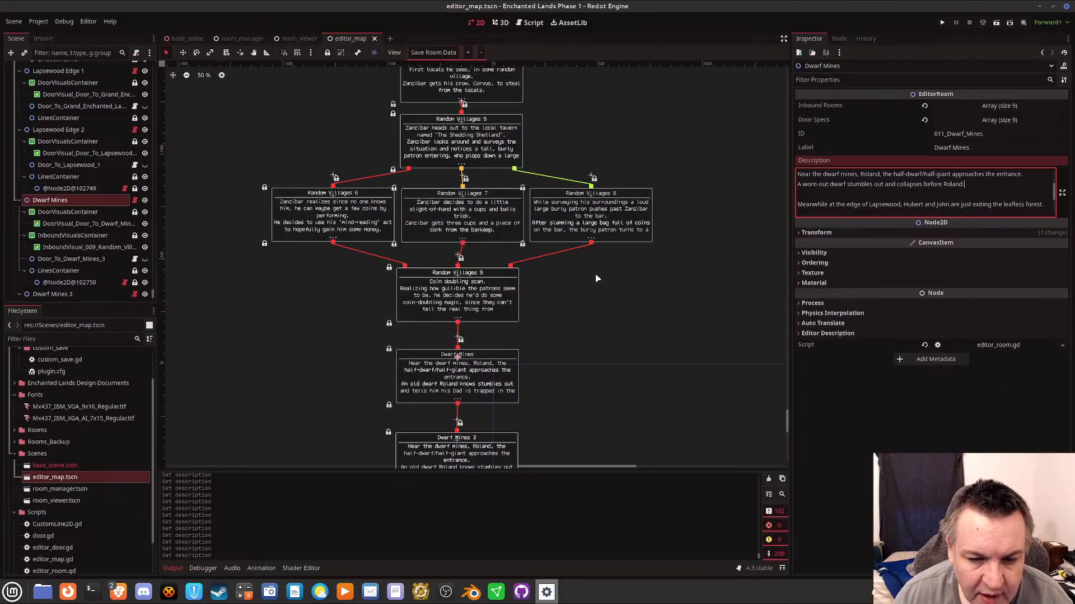
pyautogui.scroll(-5, 594, 266)
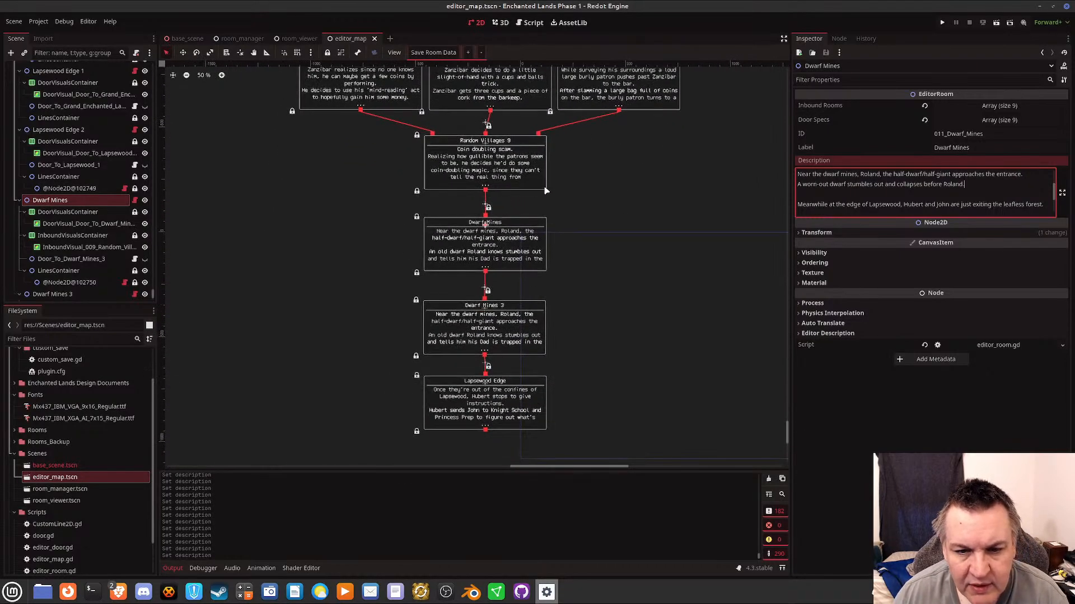